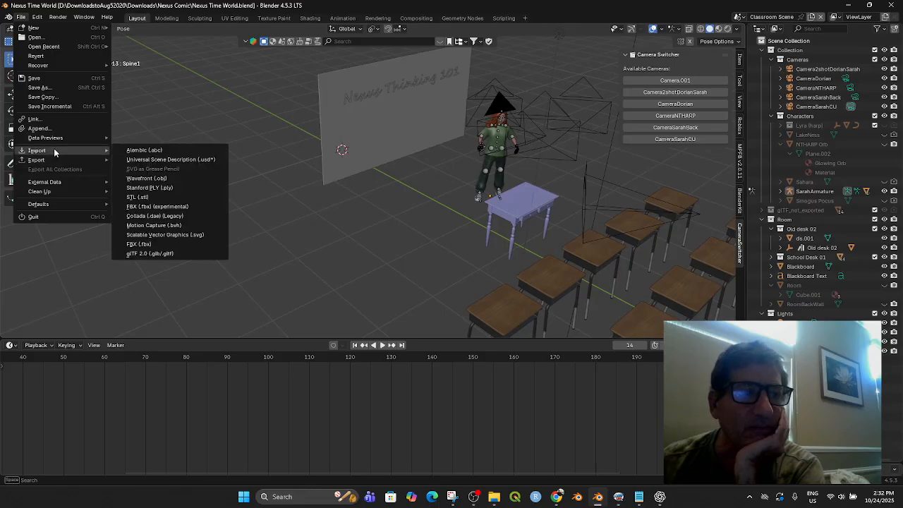
- Import the Dorian.glb character from the Nexus Comic folder as a glTF 2.0 file
click(162, 255)
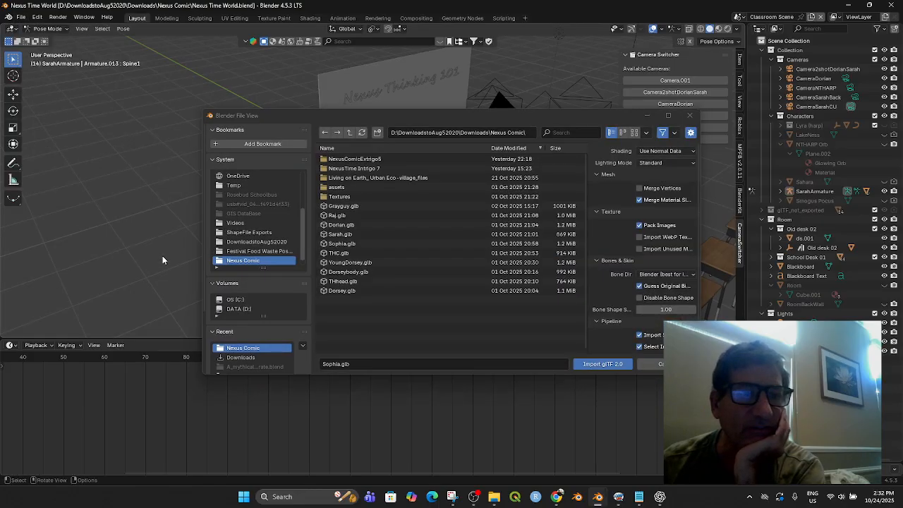
click(344, 226)
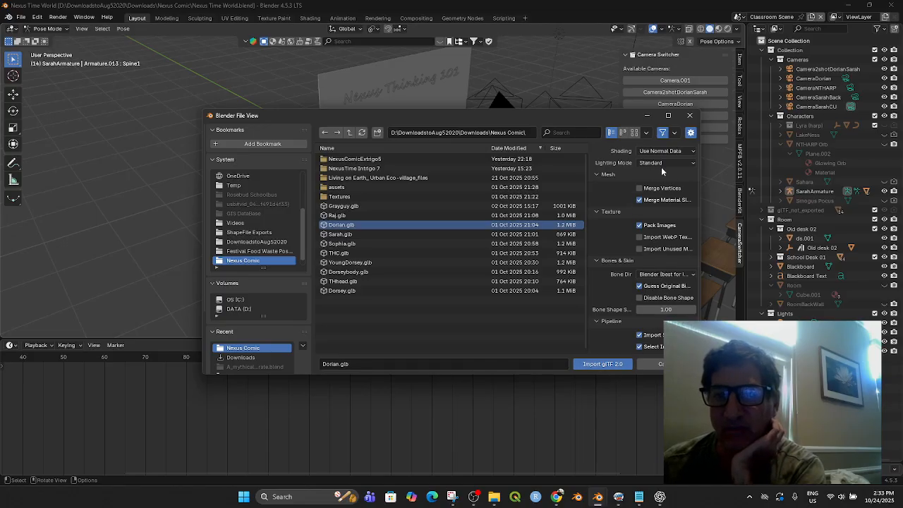
click(606, 365)
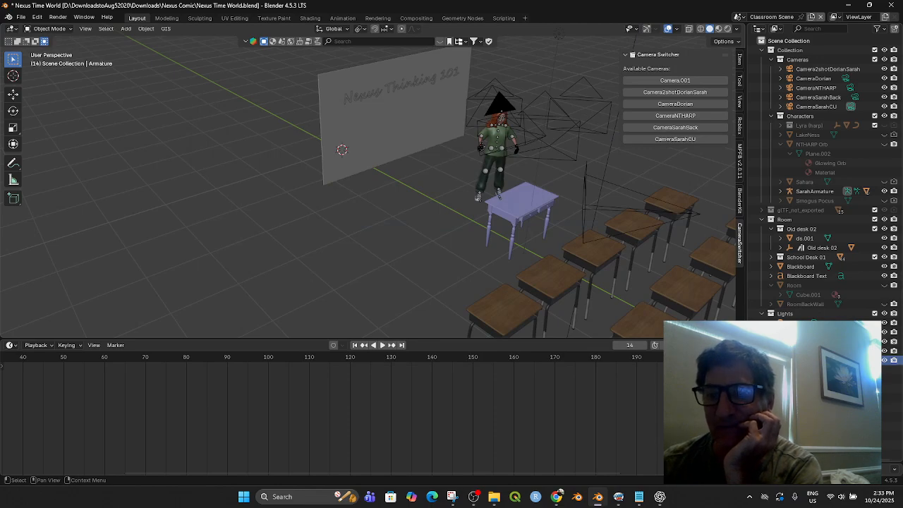
- Try to add new empty sub-collections inside the Characters collection, and collapse the Room collection
scroll(892, 360, down, 1)
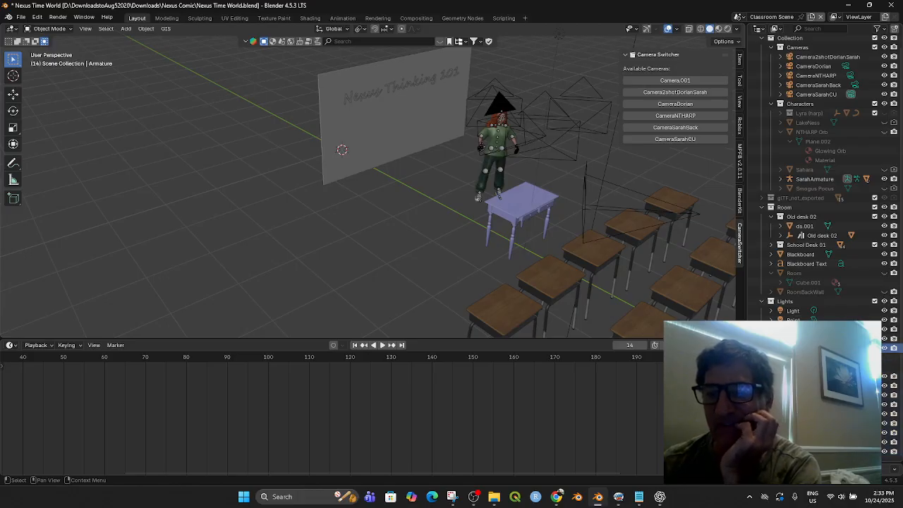
double_click(802, 348)
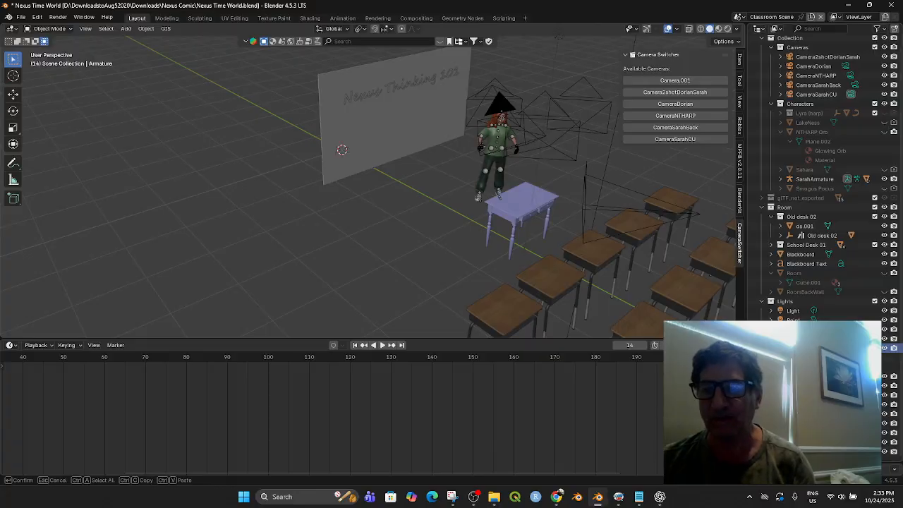
click(752, 102)
right_click(752, 102)
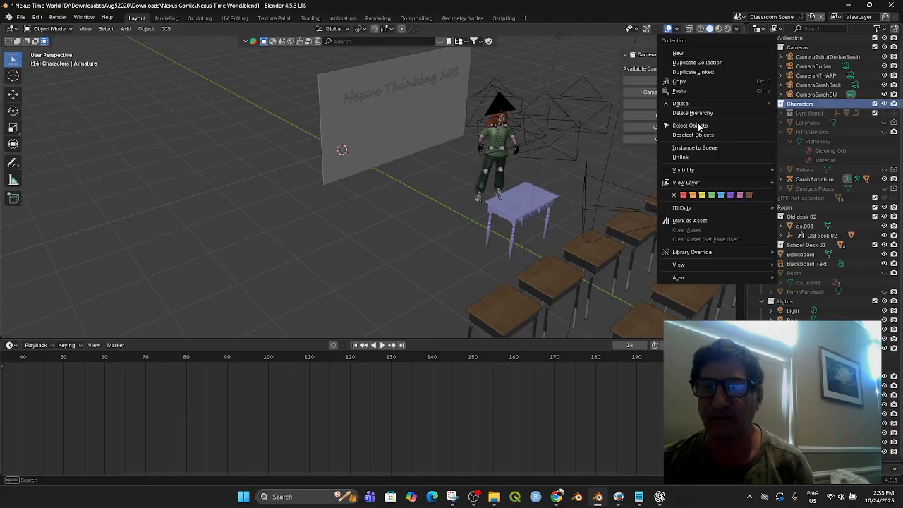
click(692, 53)
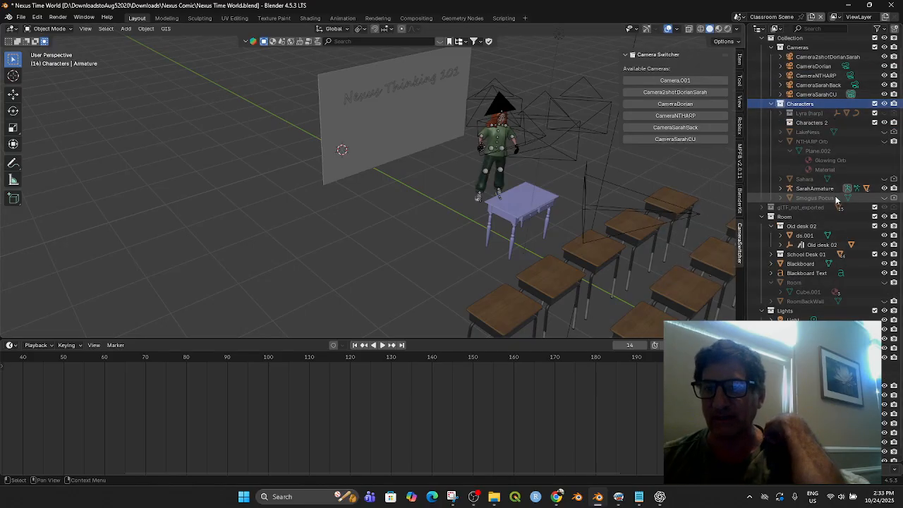
scroll(837, 201, up, 1)
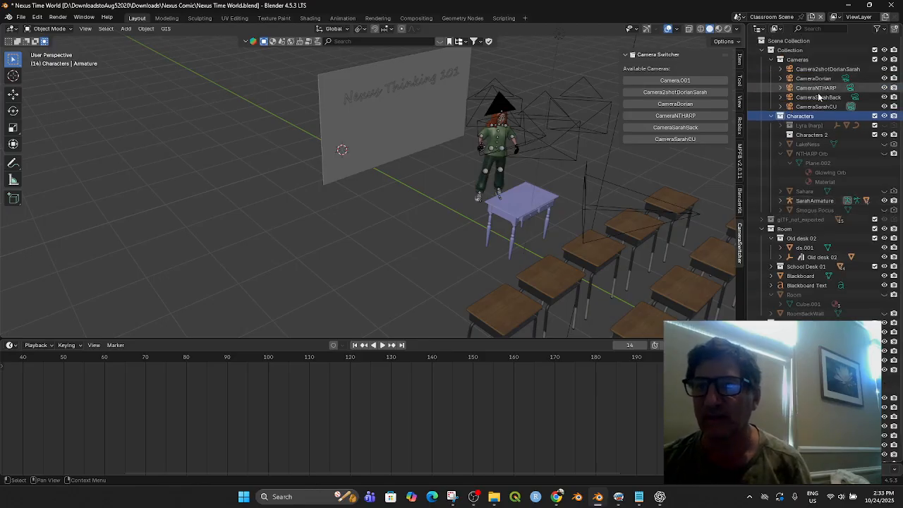
scroll(826, 180, down, 2)
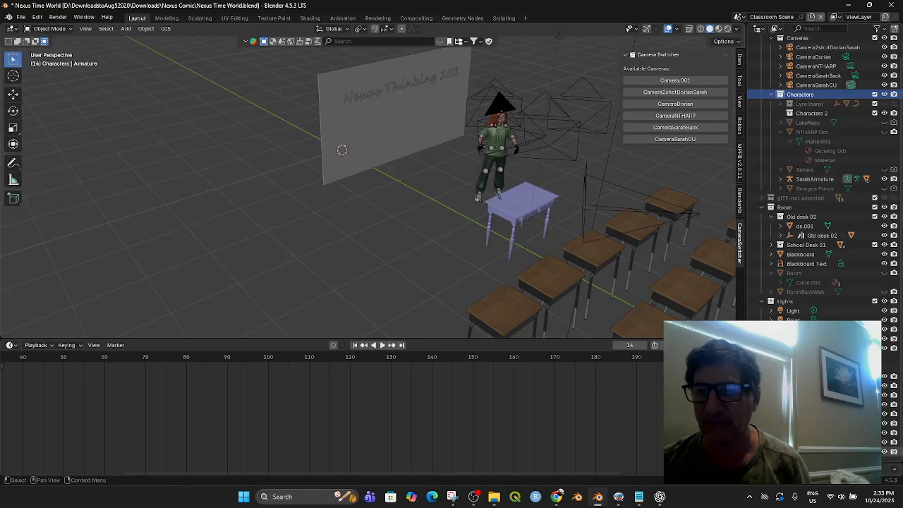
scroll(814, 120, up, 2)
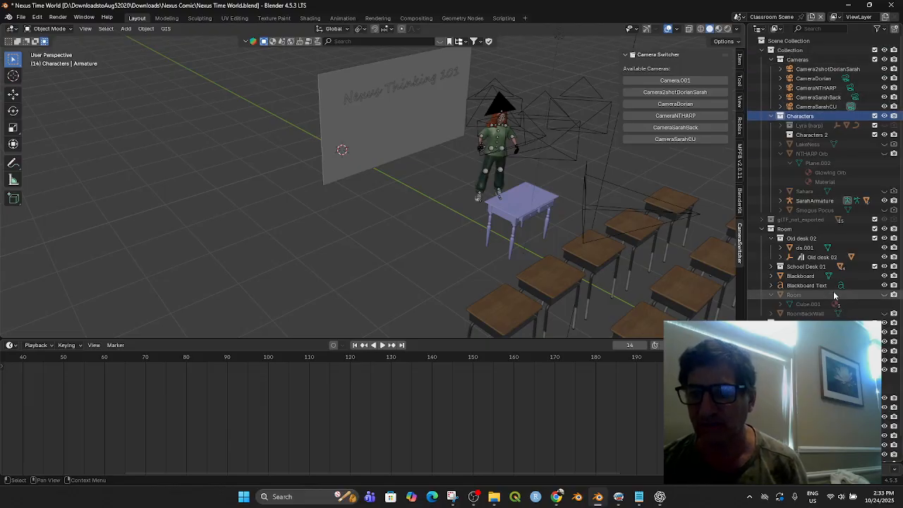
click(764, 230)
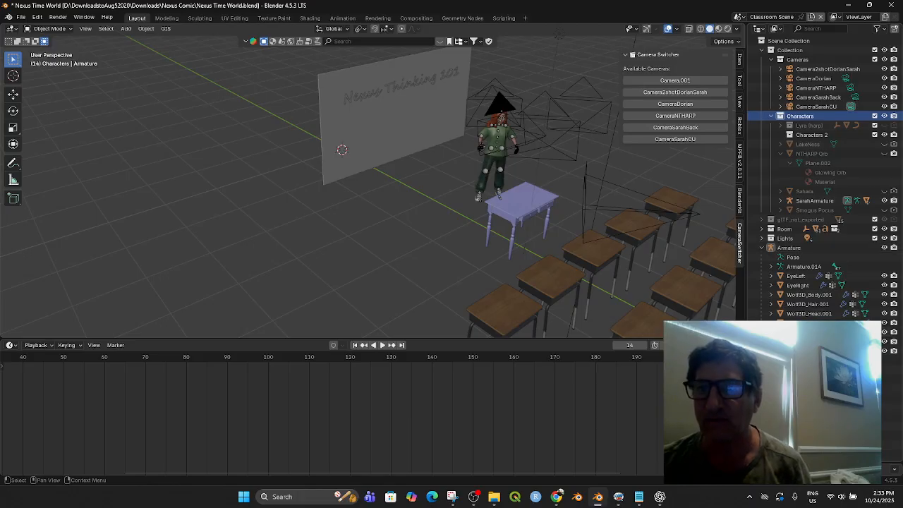
click(812, 386)
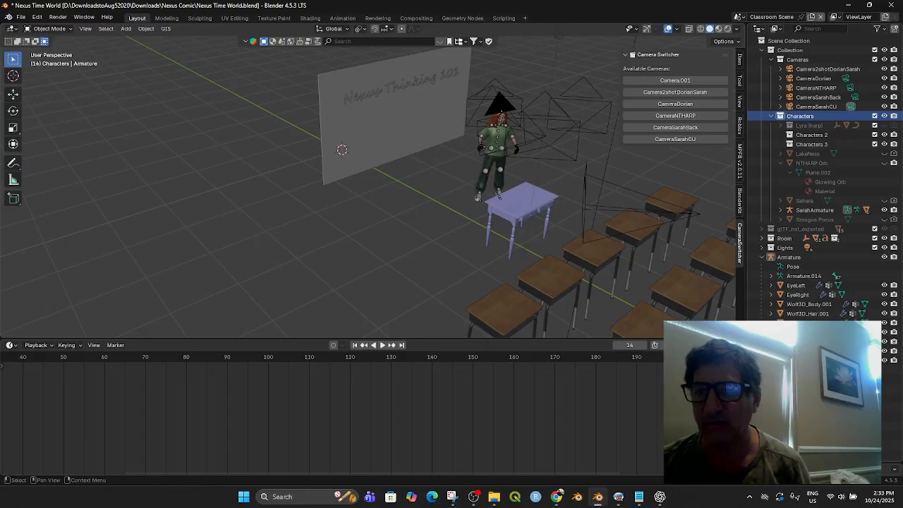
- Delete the empty Characters 2 and Characters 3 collections from the Characters collection
click(802, 136)
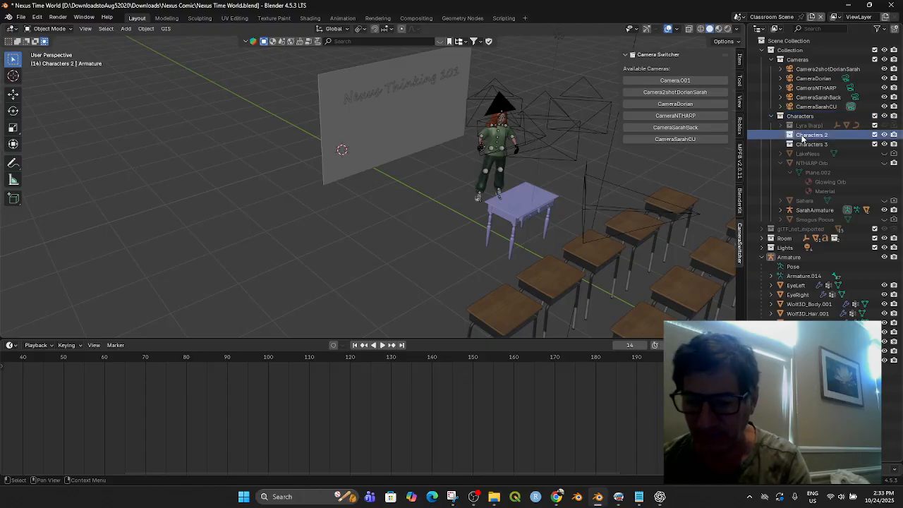
key(Delete)
click(803, 136)
key(Delete)
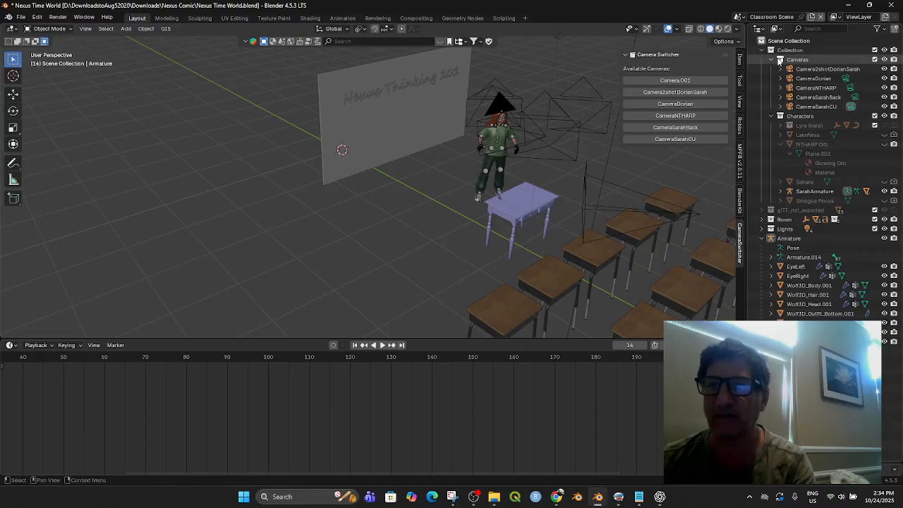
- Create a new collection directly under the Scene Collection and name it Dorian
right_click(829, 42)
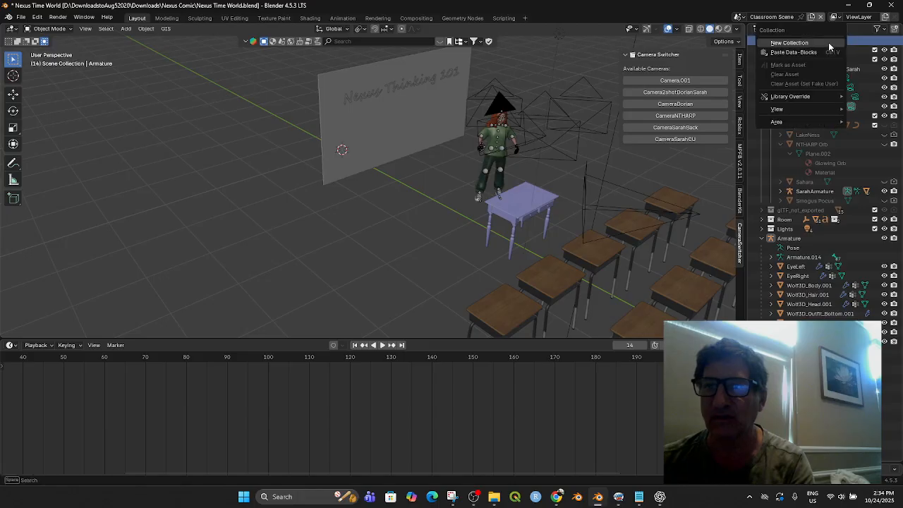
click(828, 42)
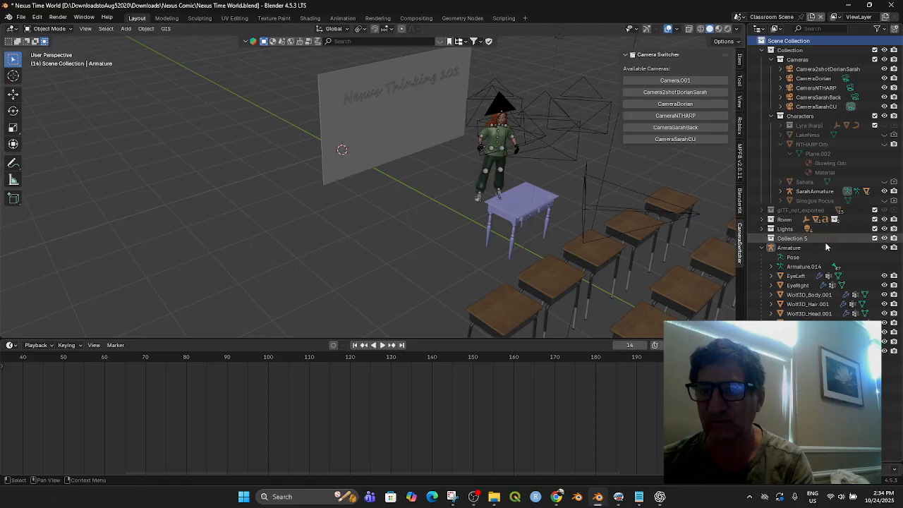
double_click(794, 239)
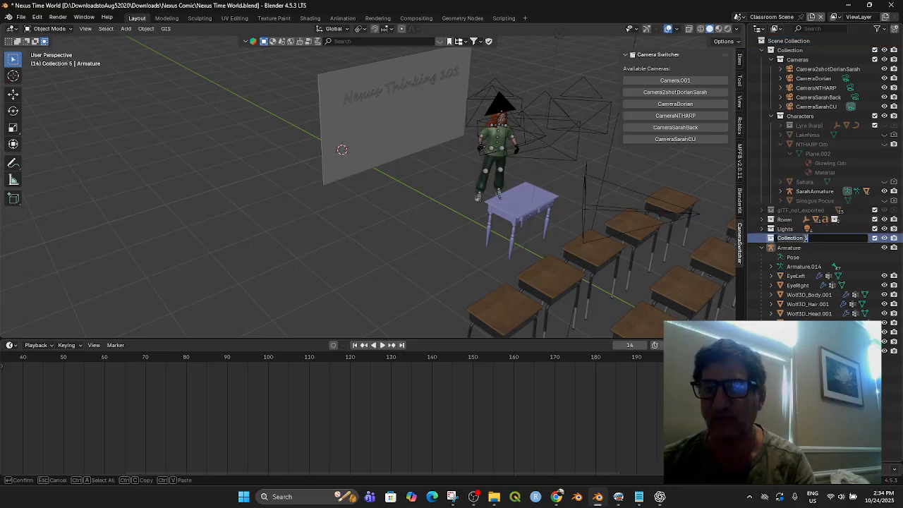
text(Dorian)
key(Return)
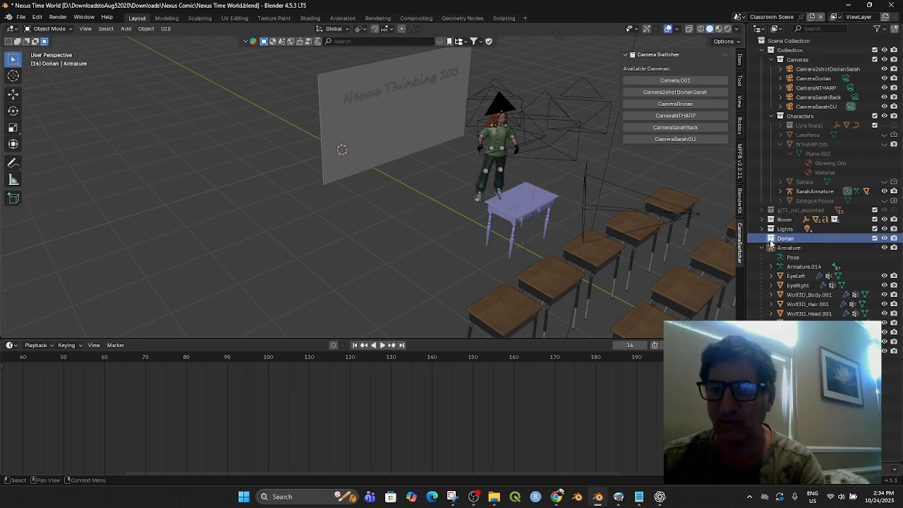
- Nest the Dorian collection inside Characters and move the imported armature into it
drag(771, 242, 786, 121)
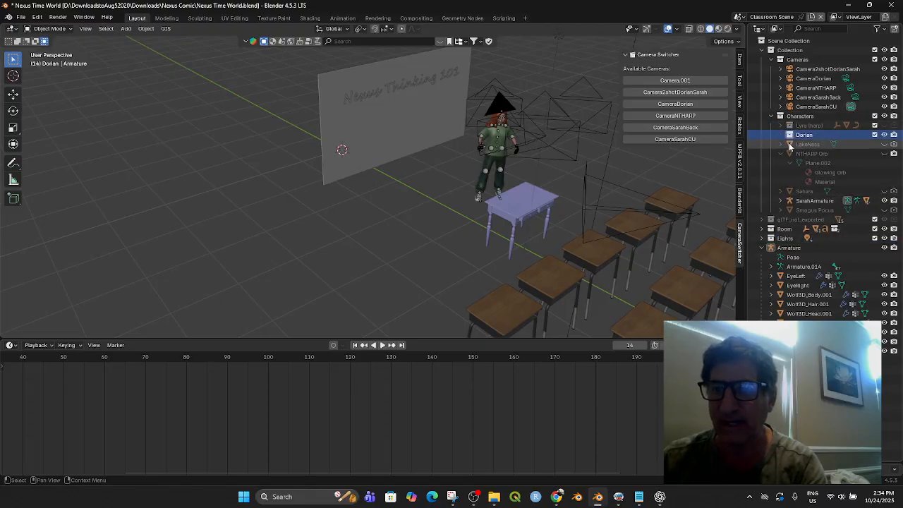
drag(785, 248, 798, 135)
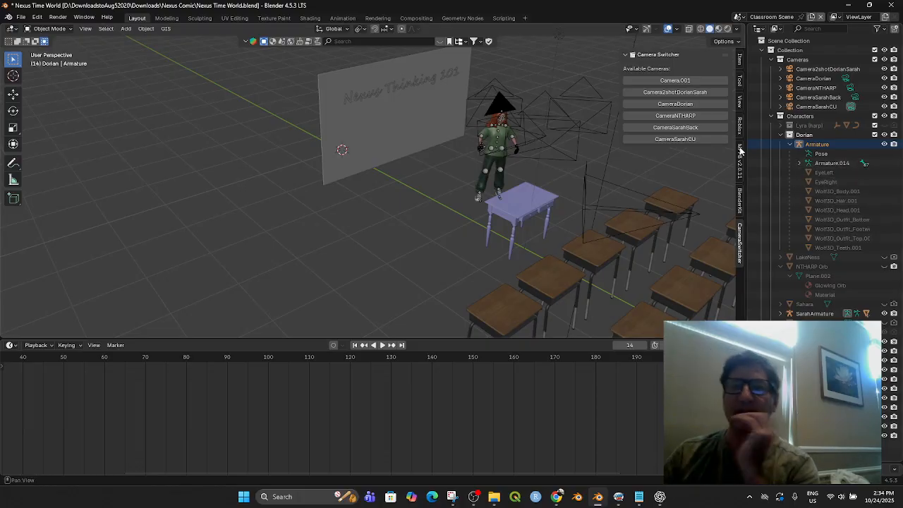
- In top view, move the imported armature to the front of the classroom, beside the Sarah character near the blackboard
scroll(612, 191, down, 5)
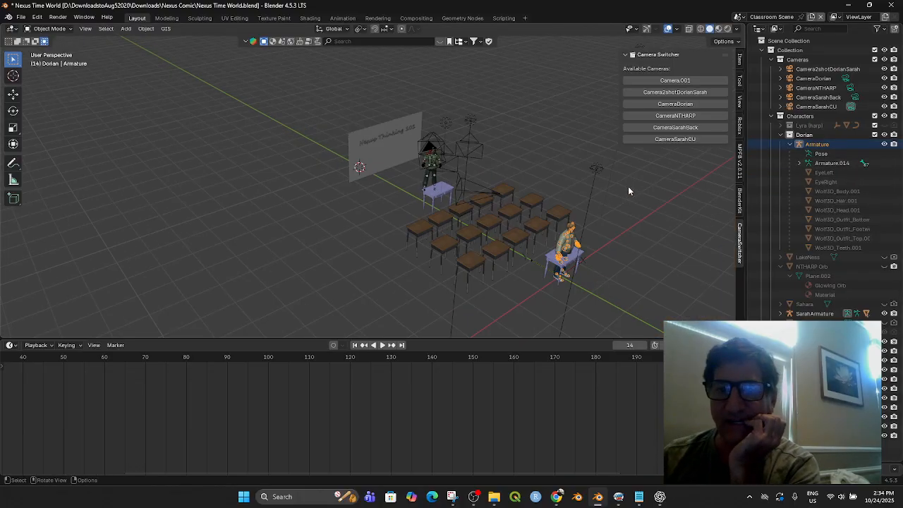
key(KP_7)
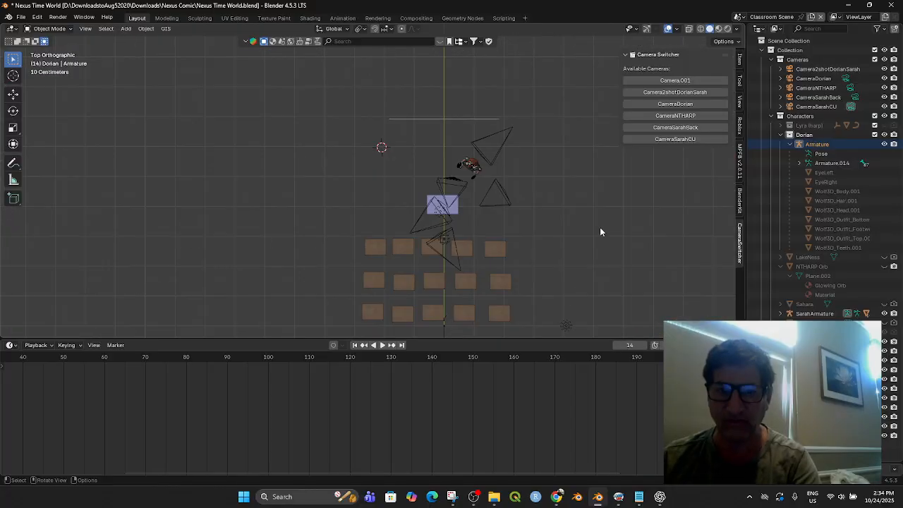
key(g)
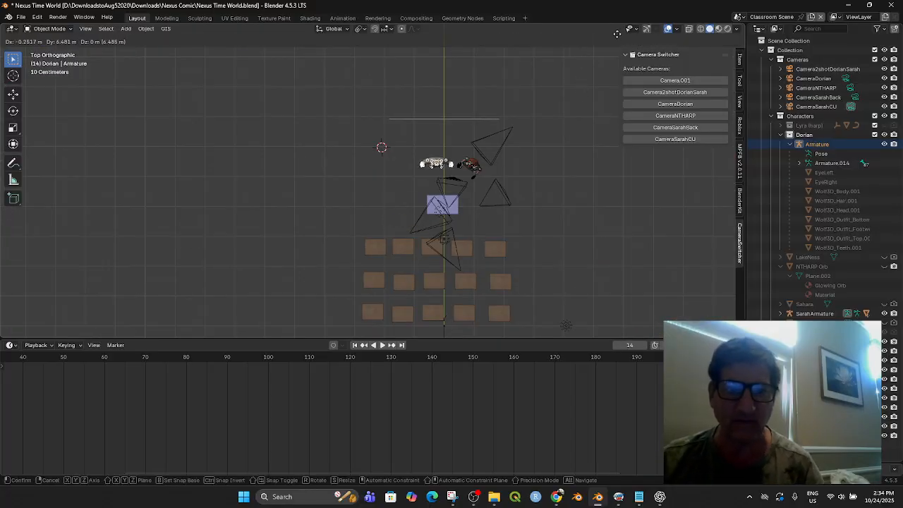
click(693, 43)
- Rotate the imported armature by about -52° around the global Z axis
middle_drag(572, 274, 574, 210)
key(r)
key(z)
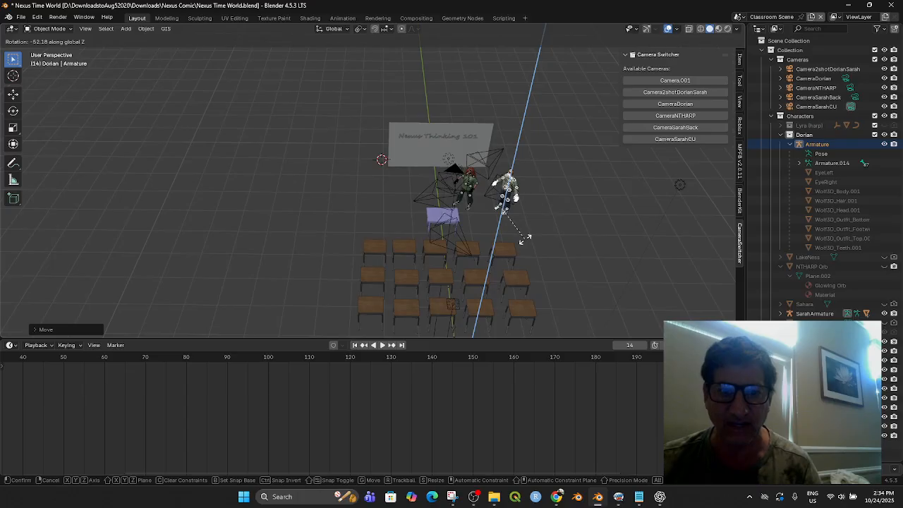
click(530, 243)
scroll(584, 255, up, 1)
scroll(586, 253, up, 1)
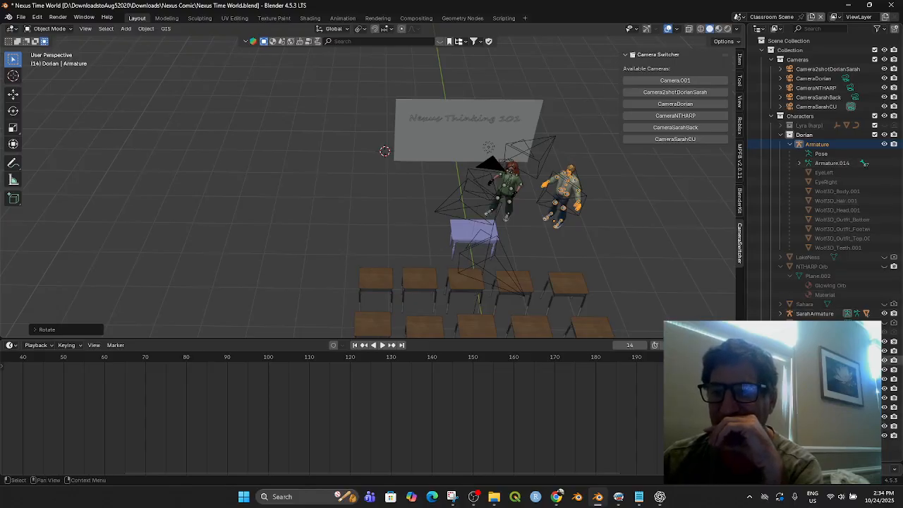
- Select the imported character's meshes from EyeLeft through Wolf3D_Teeth.001 and place them in the Dorian collection under their armature
click(825, 361)
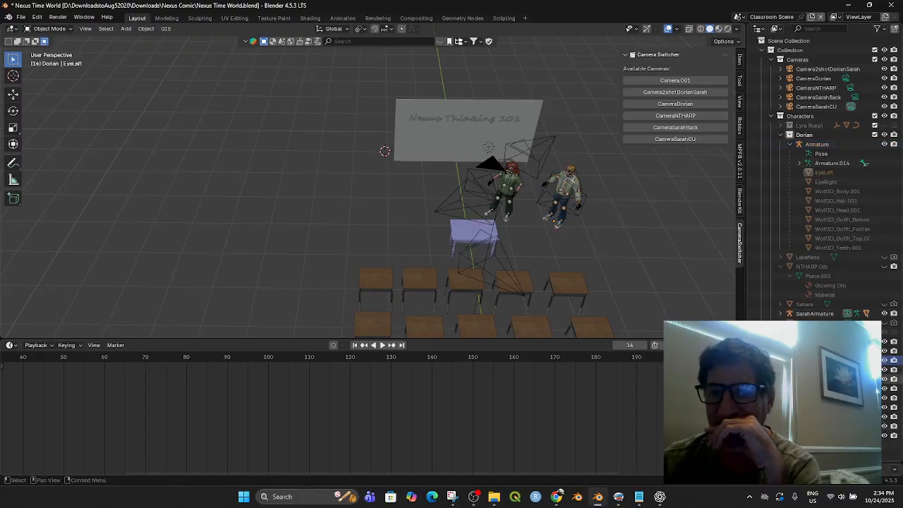
click(824, 379)
click(824, 407)
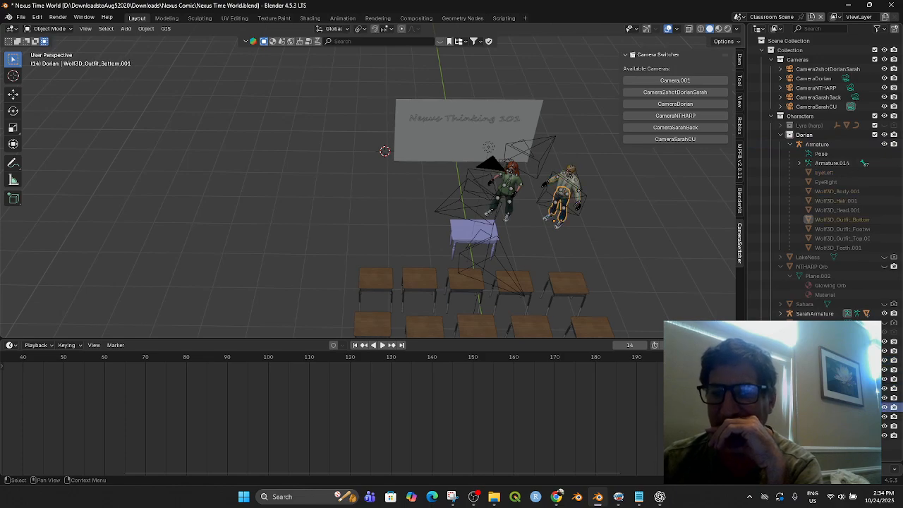
click(824, 416)
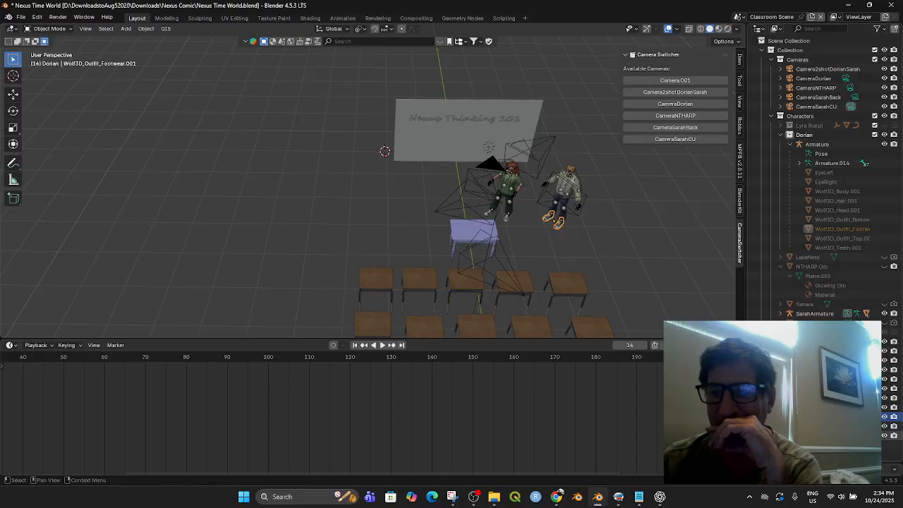
click(824, 435)
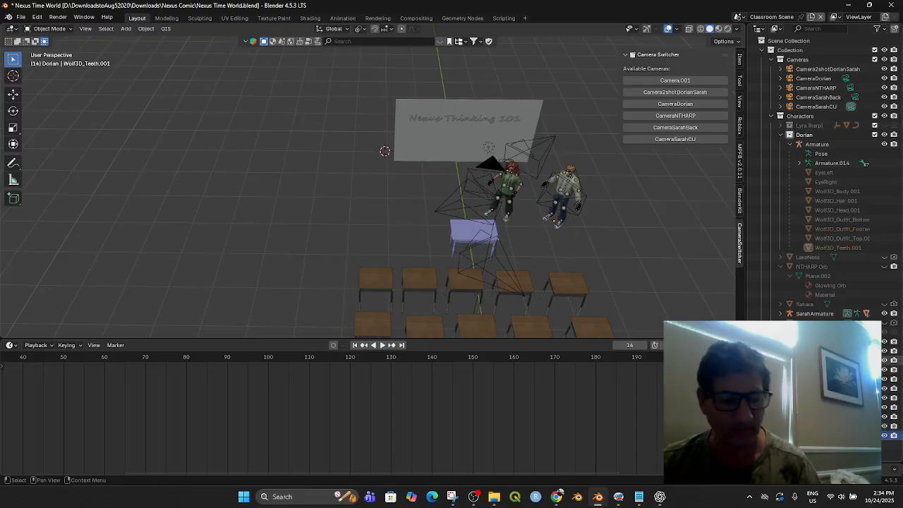
shift+click(824, 360)
drag(826, 243, 822, 175)
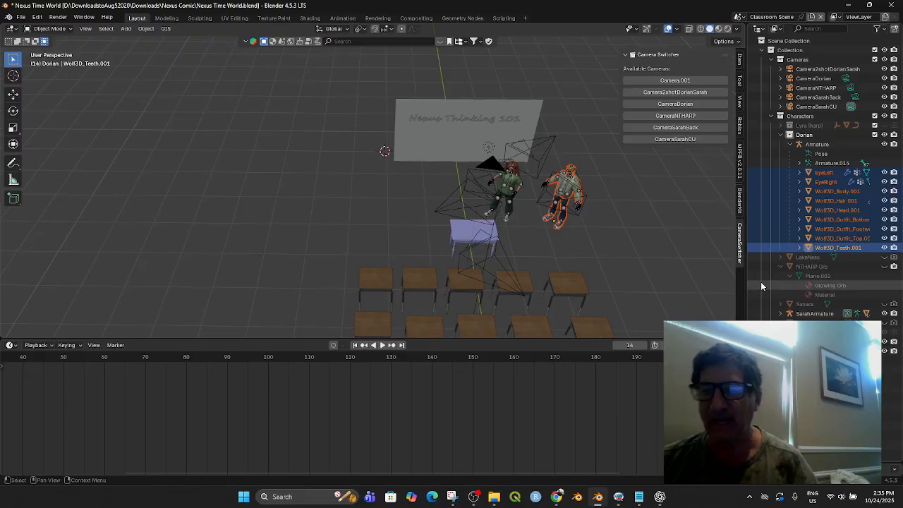
- Rename the imported character's armature to Dorian Armature
click(808, 145)
double_click(813, 144)
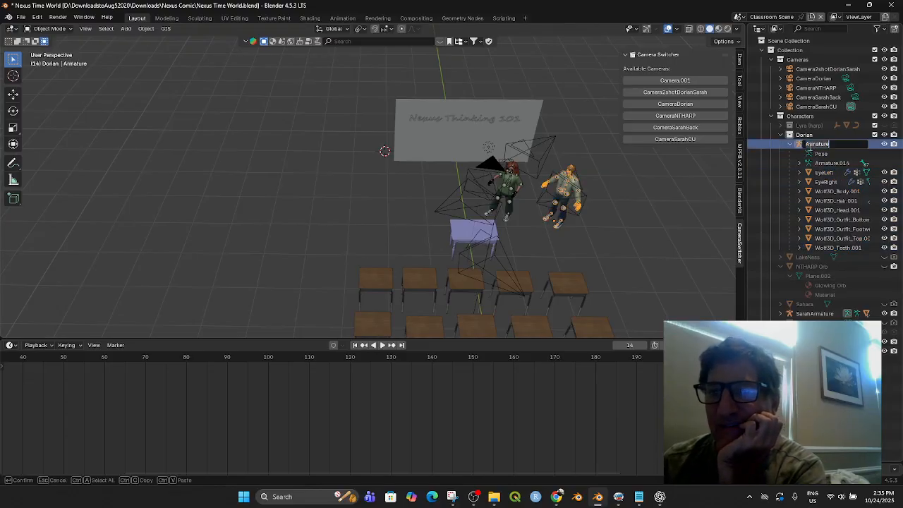
text(D)
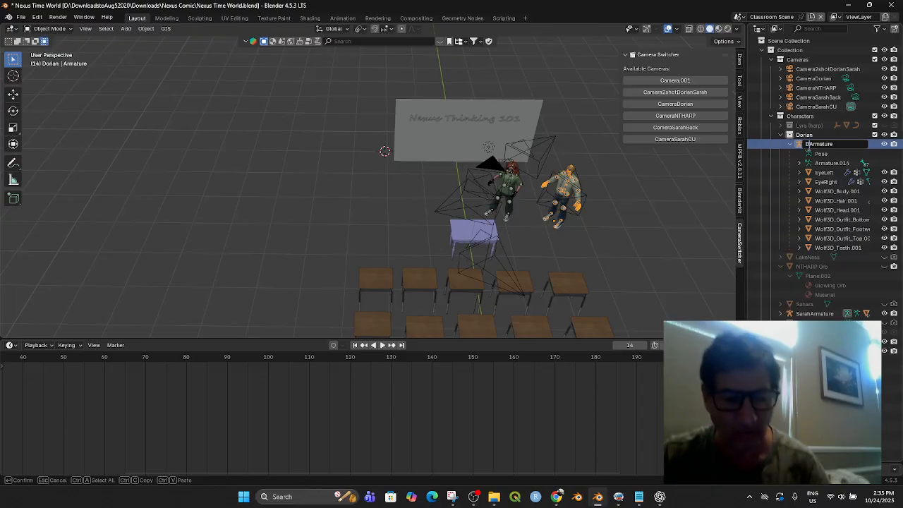
text(orian)
key(Return)
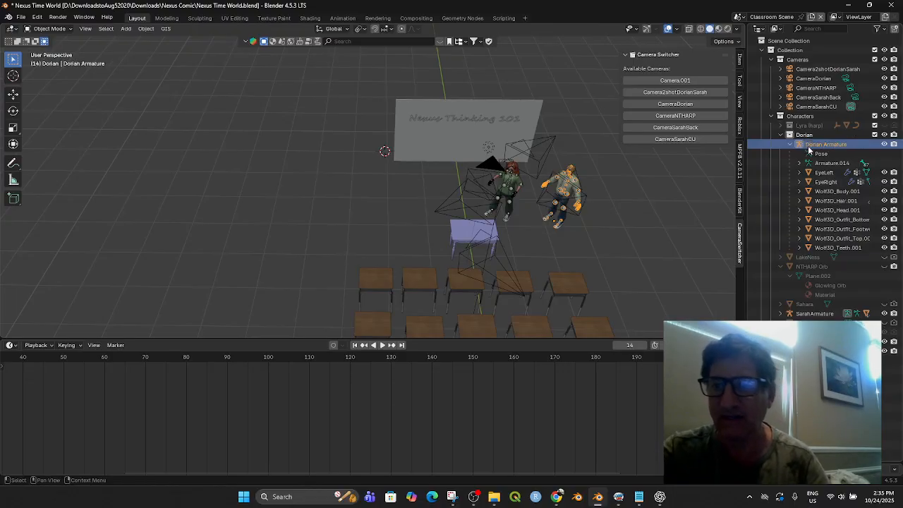
- Hide and restore the Dorian Armature in the viewport, and unhide the LakeNess and NTHARP Orb objects
click(886, 144)
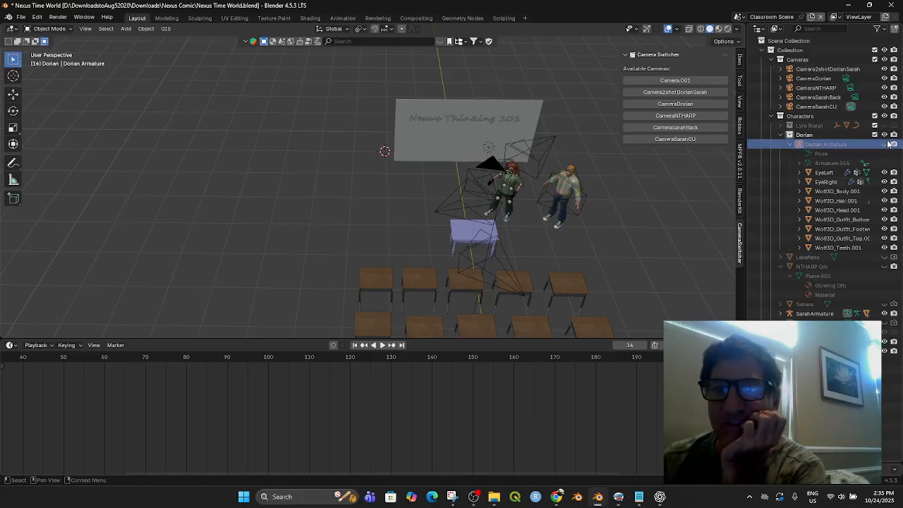
click(885, 191)
mouse_move(887, 190)
mouse_down()
mouse_move(881, 249)
mouse_move(884, 199)
mouse_up()
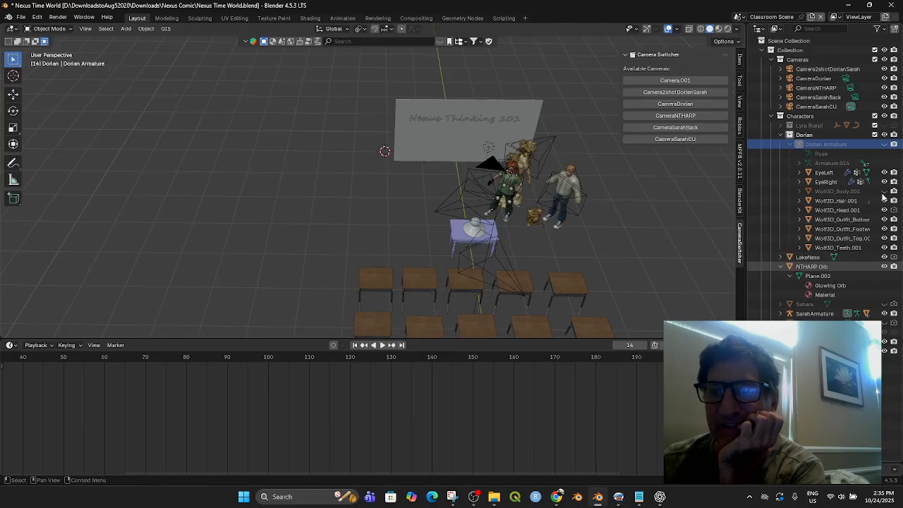
click(885, 144)
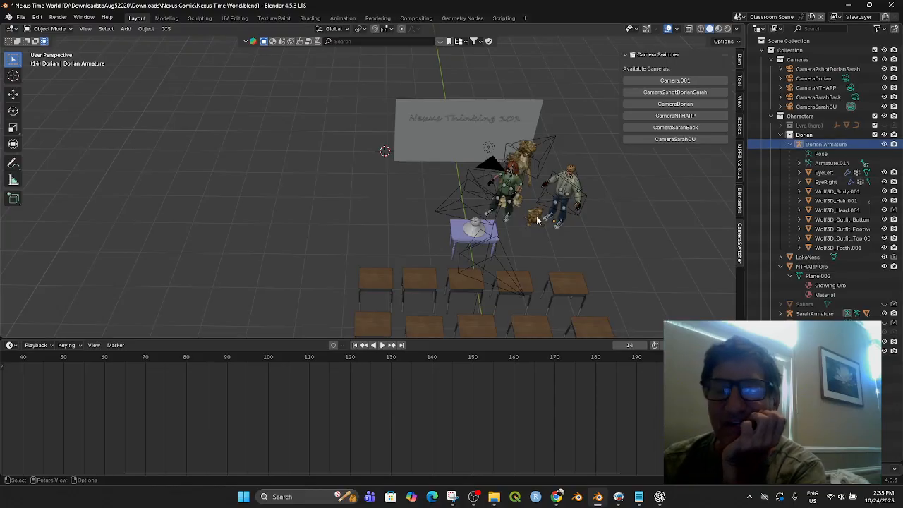
- Hide the LakeNess creature beside the characters in the viewport and save the scene file
scroll(557, 219, up, 3)
middle_drag(557, 218, 593, 212)
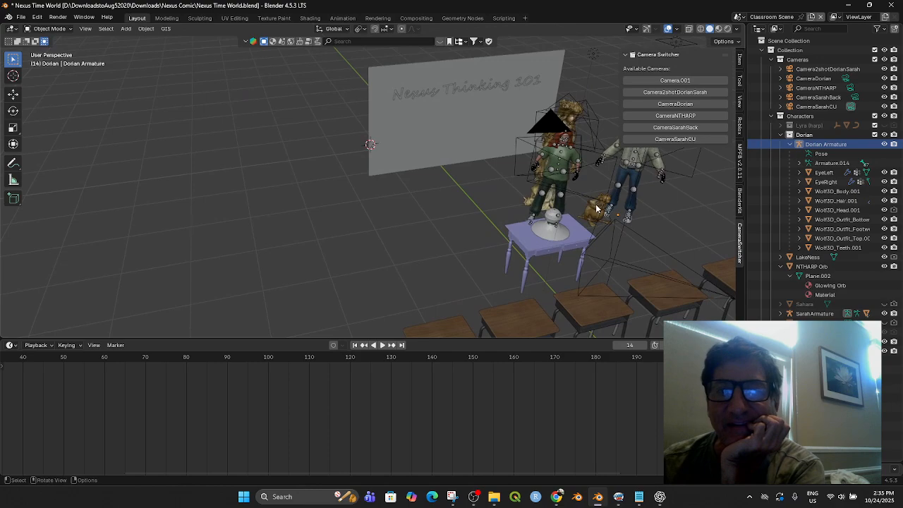
click(593, 214)
click(884, 257)
scroll(575, 189, down, 3)
middle_drag(571, 212, 554, 223)
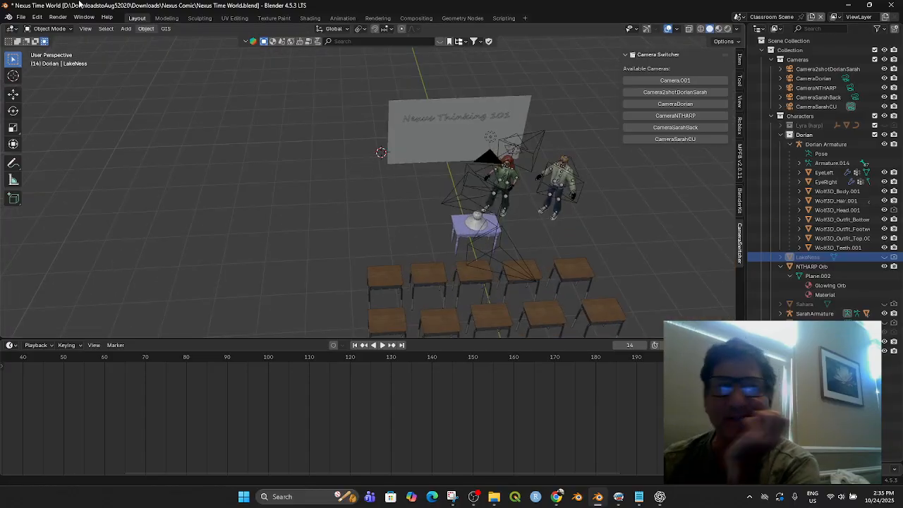
click(22, 16)
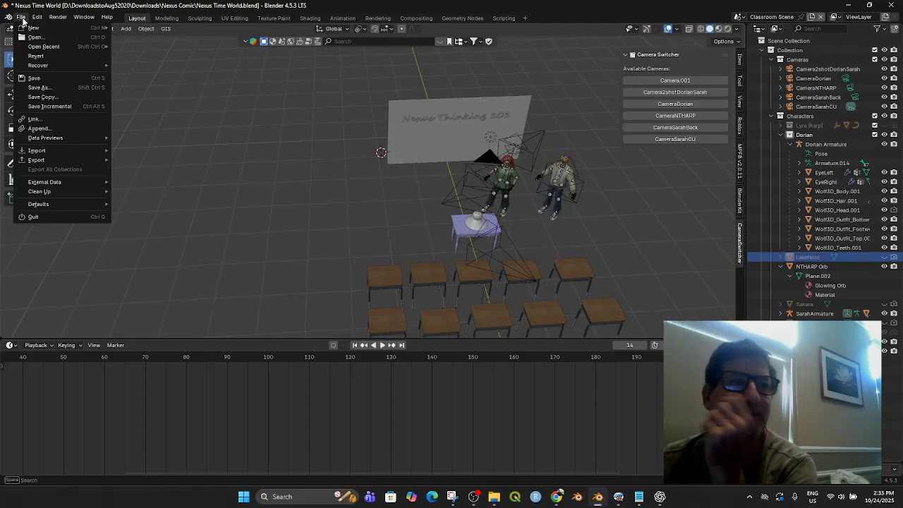
click(60, 82)
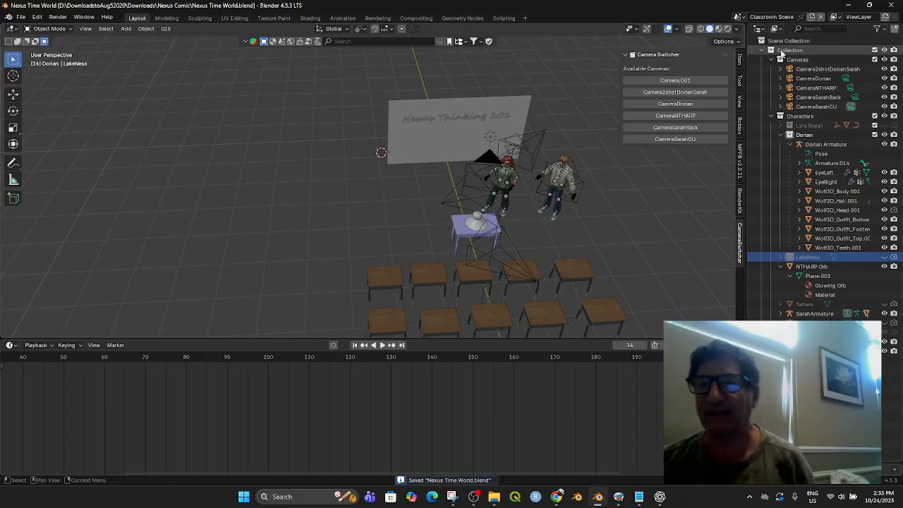
- Create a new collection under the Scene Collection, name it Raj, and move it into the Characters collection
right_click(834, 48)
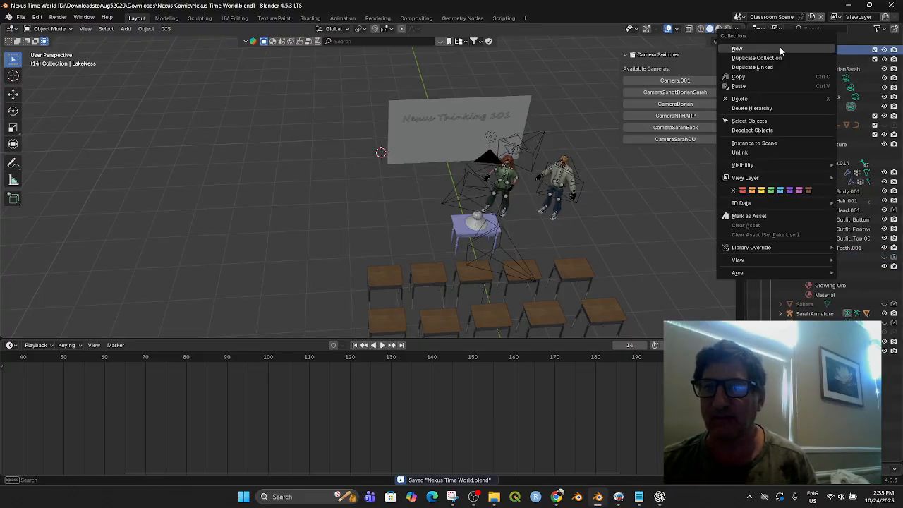
click(845, 39)
right_click(846, 40)
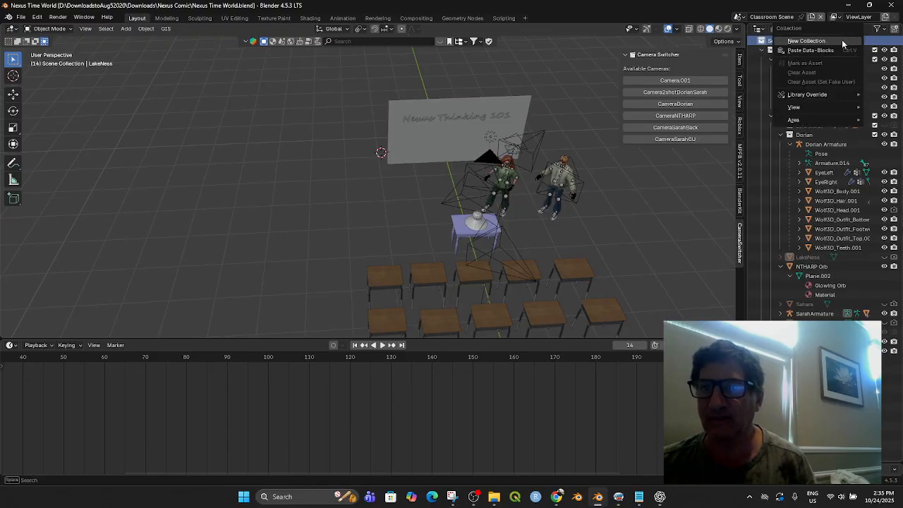
click(843, 41)
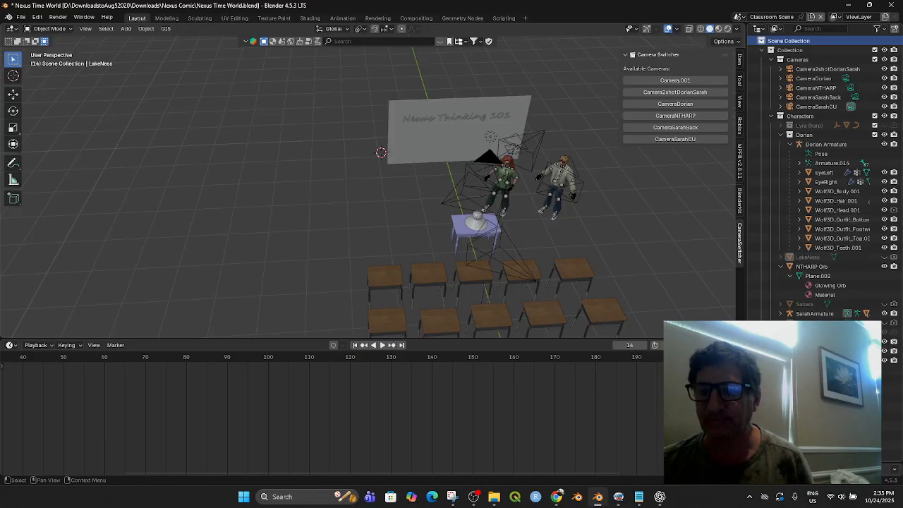
double_click(798, 361)
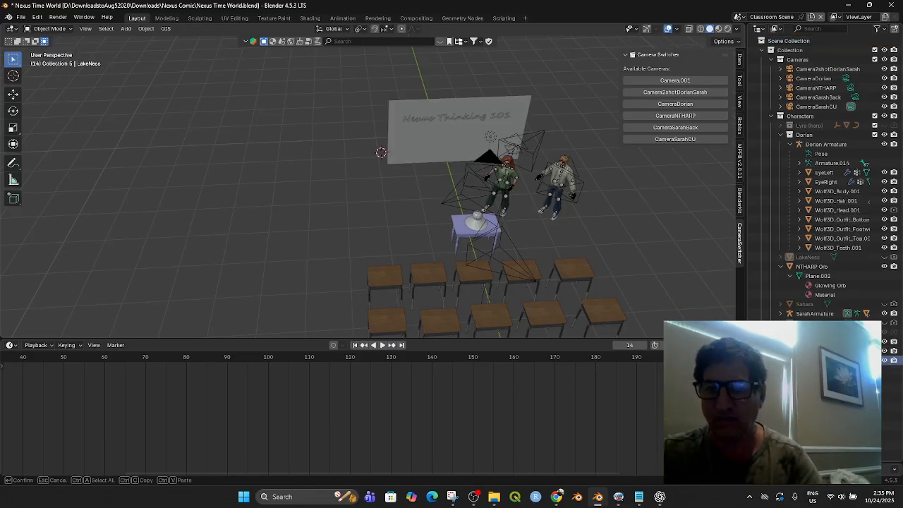
key(Return)
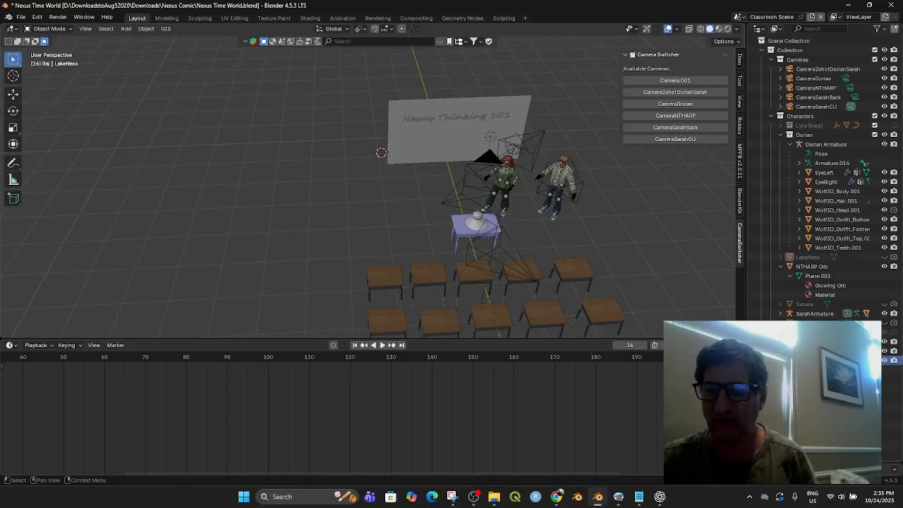
drag(891, 361, 798, 116)
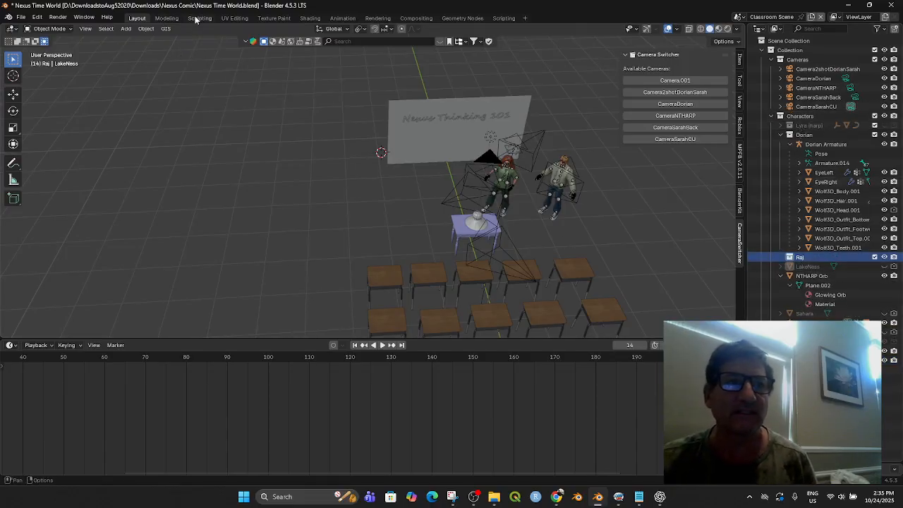
- Import Raj.glb as glTF 2.0 from the Nexus Comic folder into the Raj collection
click(21, 16)
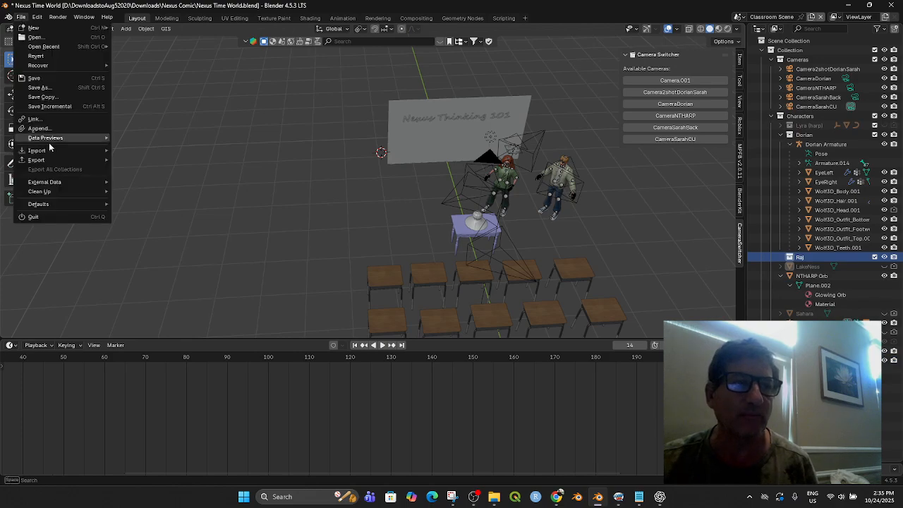
mouse_move(50, 151)
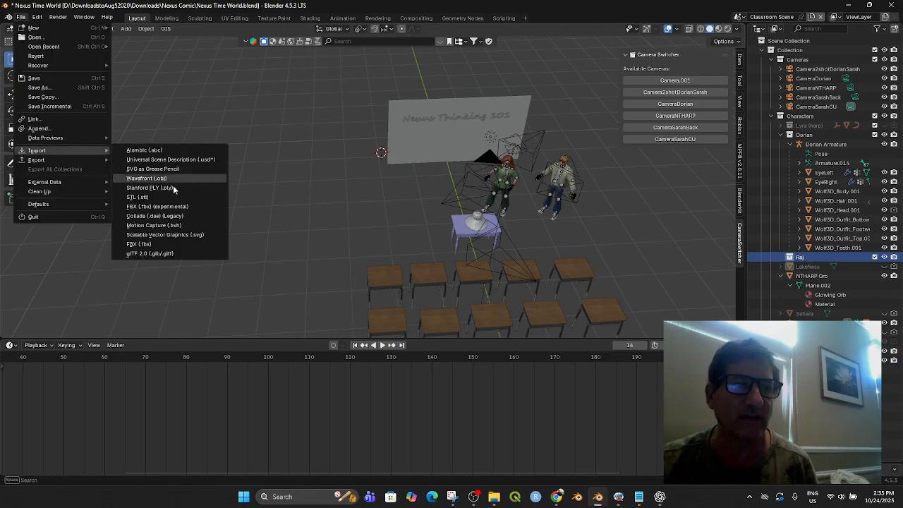
click(173, 253)
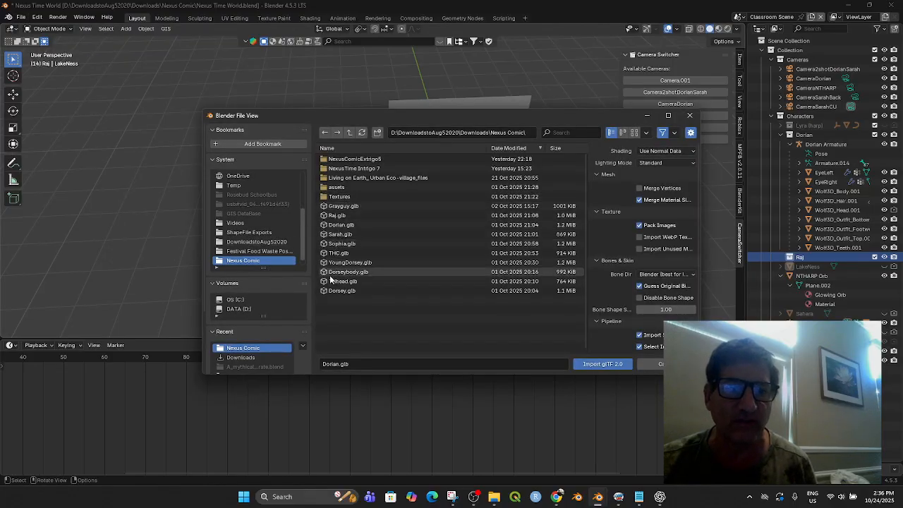
double_click(337, 216)
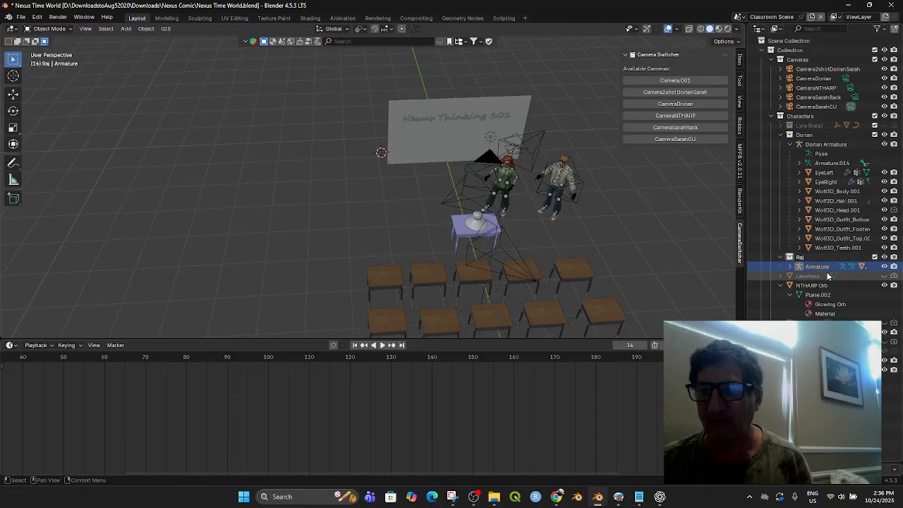
click(790, 267)
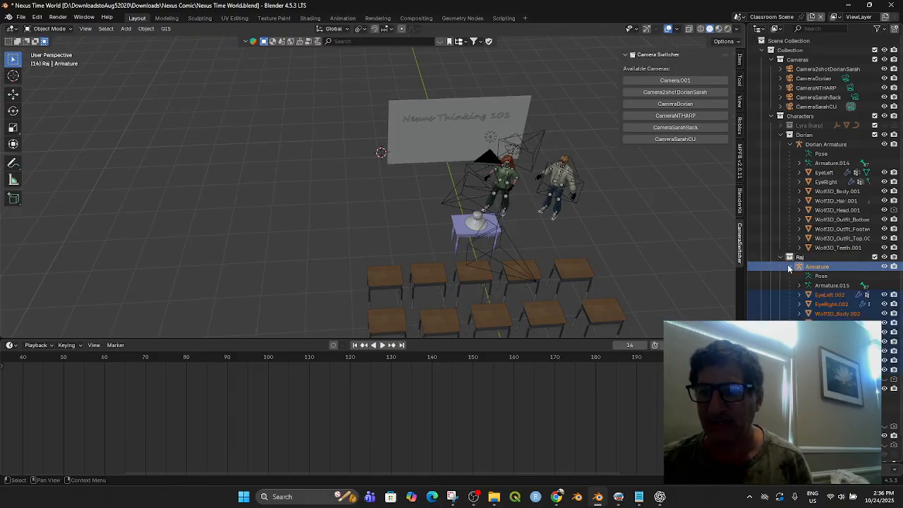
click(790, 267)
- In top view, move the Raj armature to the front of the classroom, on the other side of Sarah from Dorian
scroll(662, 241, down, 5)
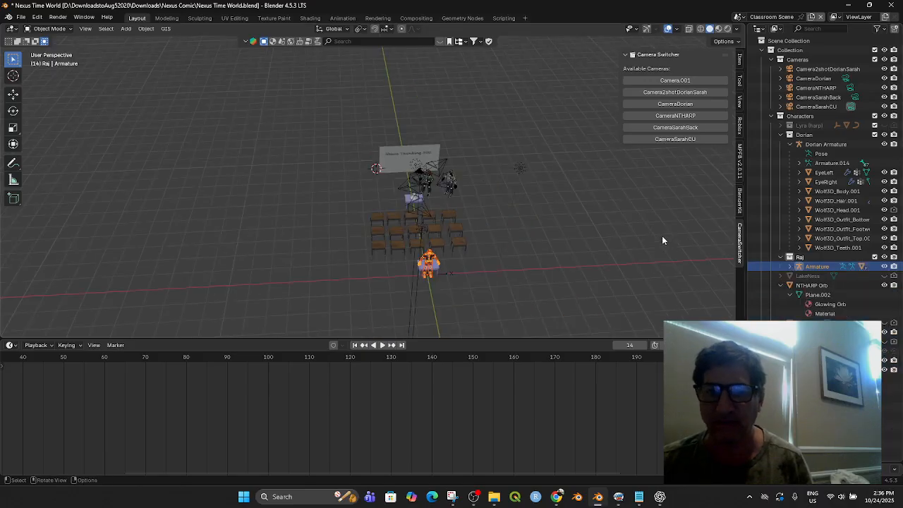
middle_drag(605, 235, 627, 259)
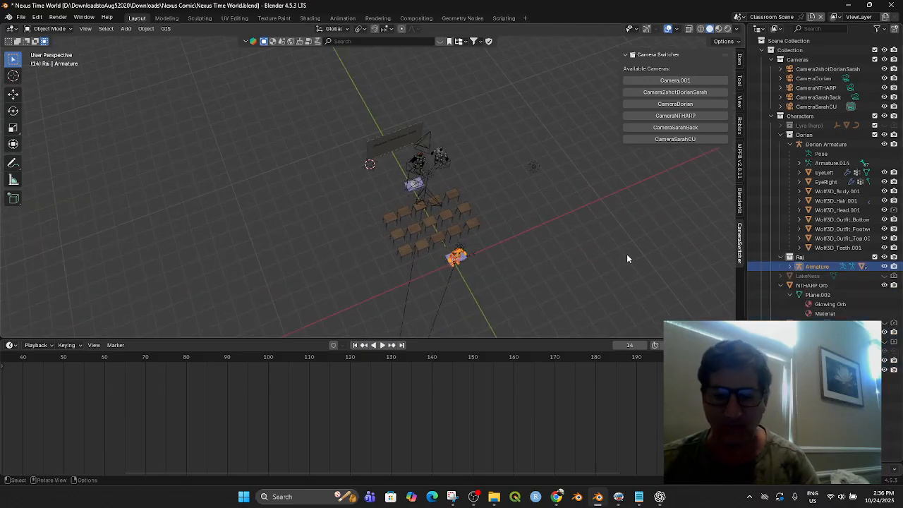
key(KP_7)
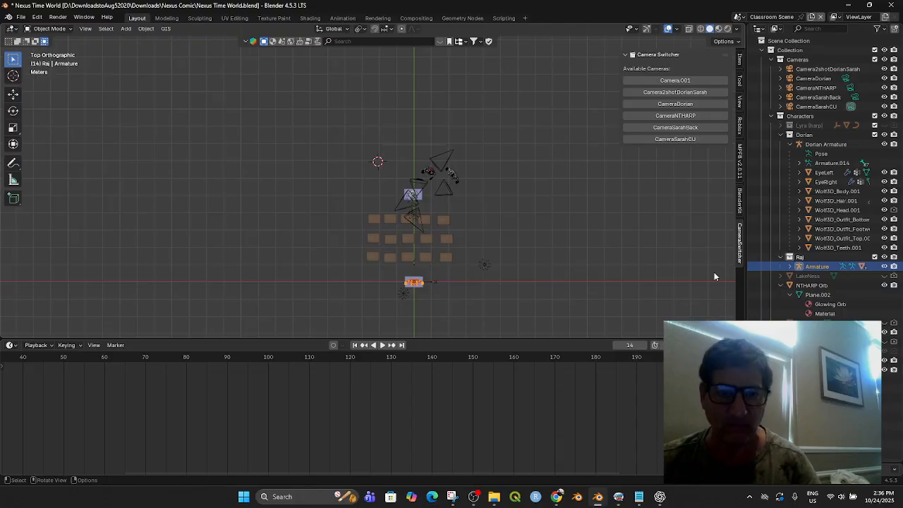
key(g)
click(639, 205)
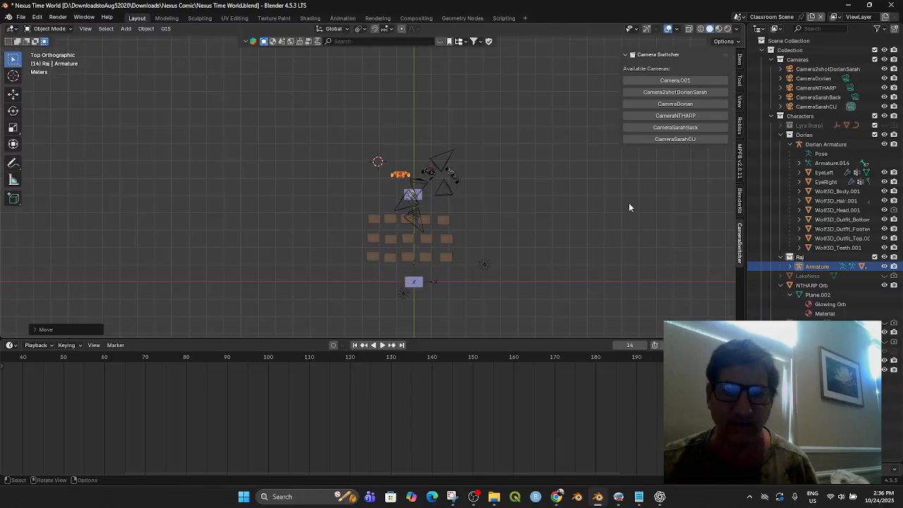
- Rotate the Raj armature slightly counterclockwise in top view, turning it toward Sarah and the front desk
key(r)
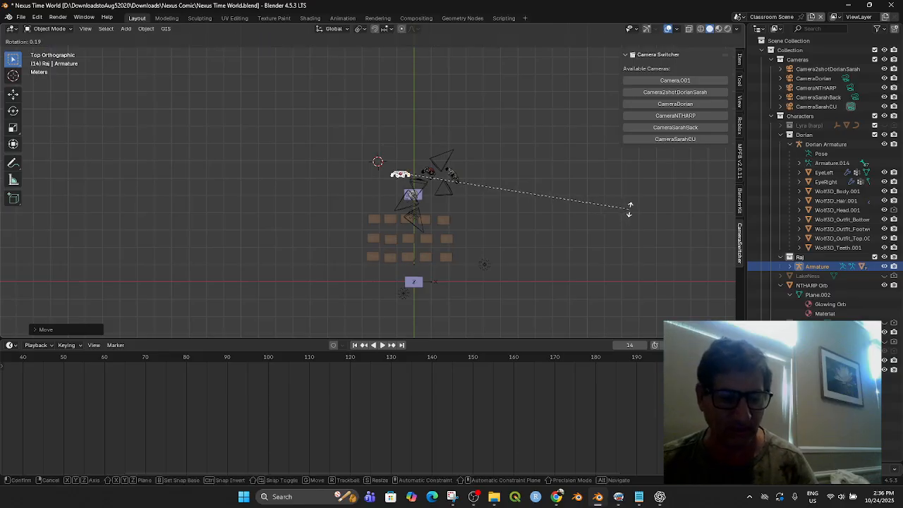
click(612, 177)
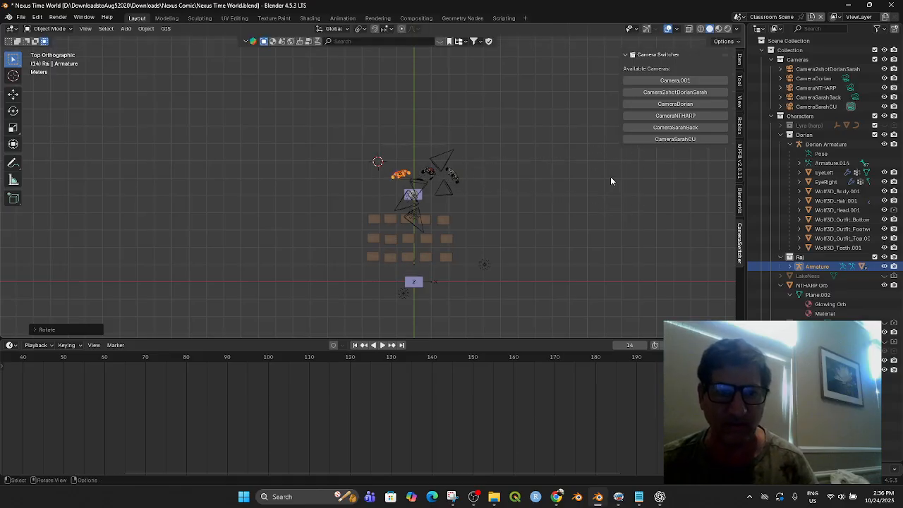
scroll(607, 177, up, 5)
middle_drag(606, 177, 624, 118)
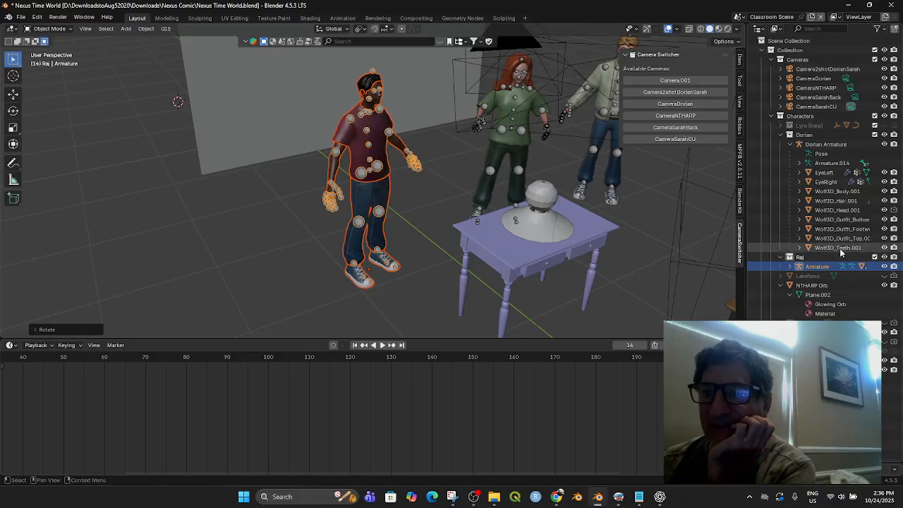
- Check the viewport visibility toggles of the Raj and Dorian collections, and collapse both collections in the outliner
click(791, 268)
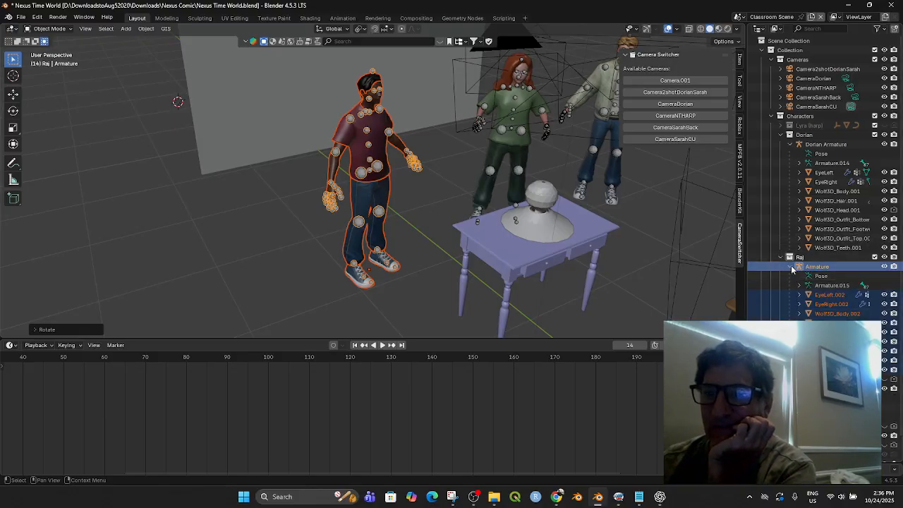
click(790, 267)
click(782, 257)
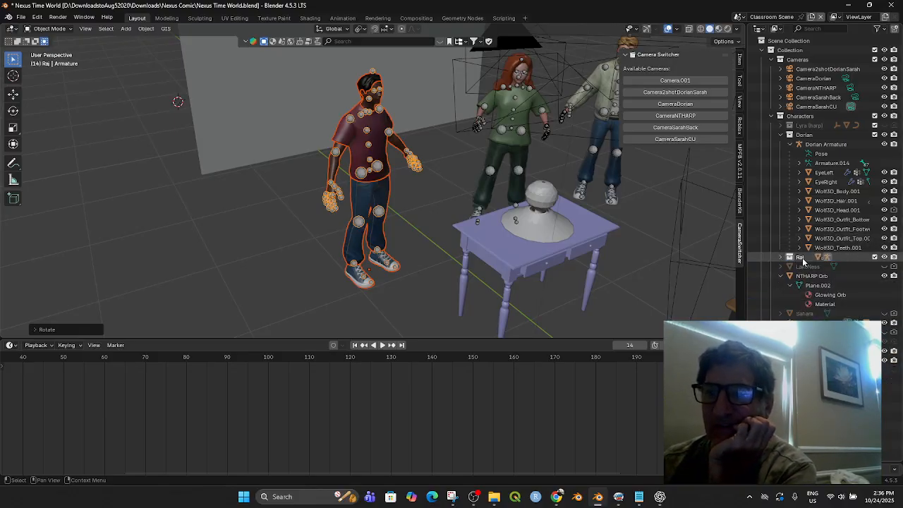
click(884, 258)
click(884, 258)
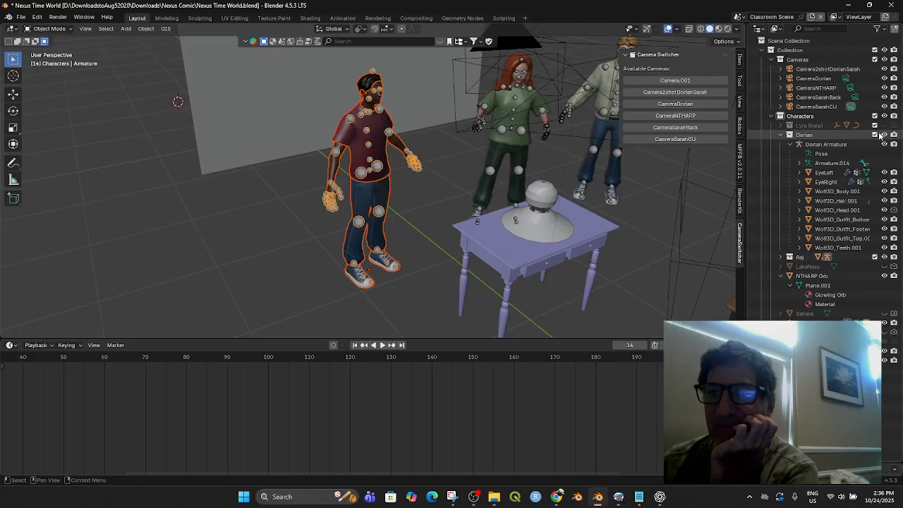
click(884, 134)
click(885, 134)
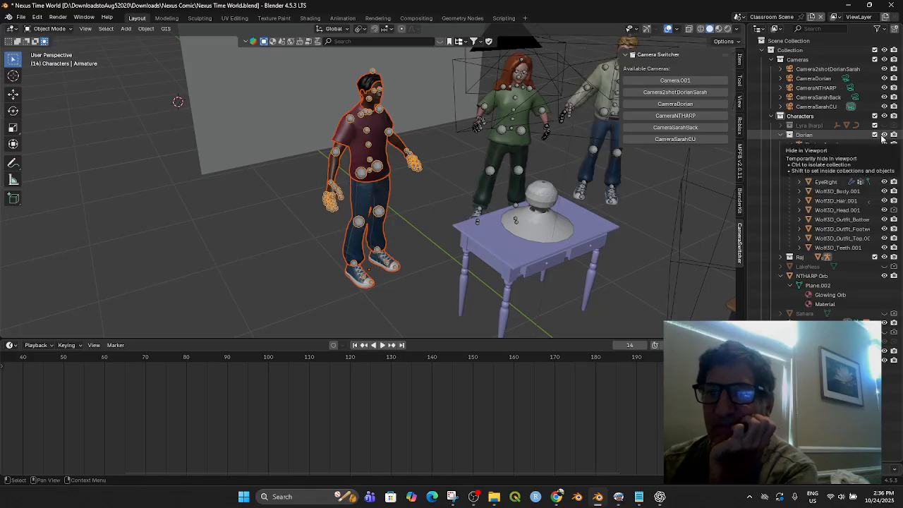
click(781, 134)
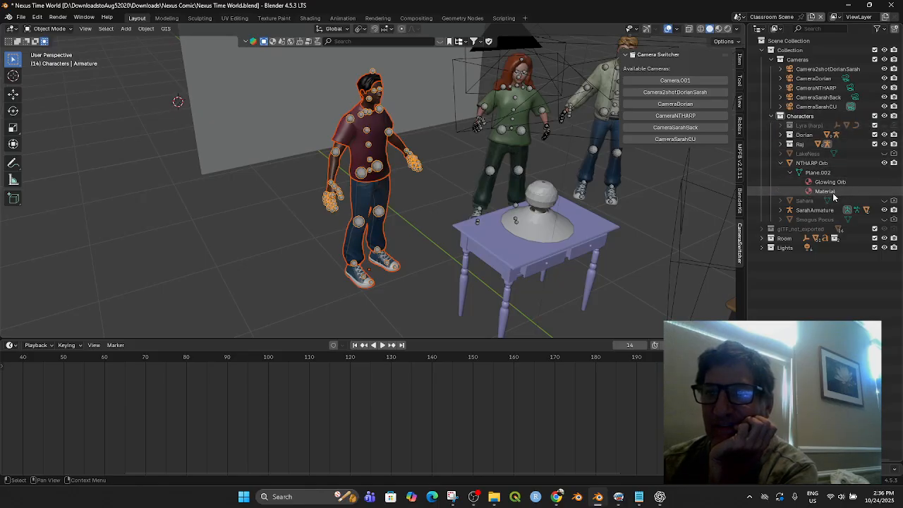
- Locate Sarah's outfit top in the outliner hierarchy and toggle the SarahArmature's viewport visibility off and on
click(885, 202)
click(508, 101)
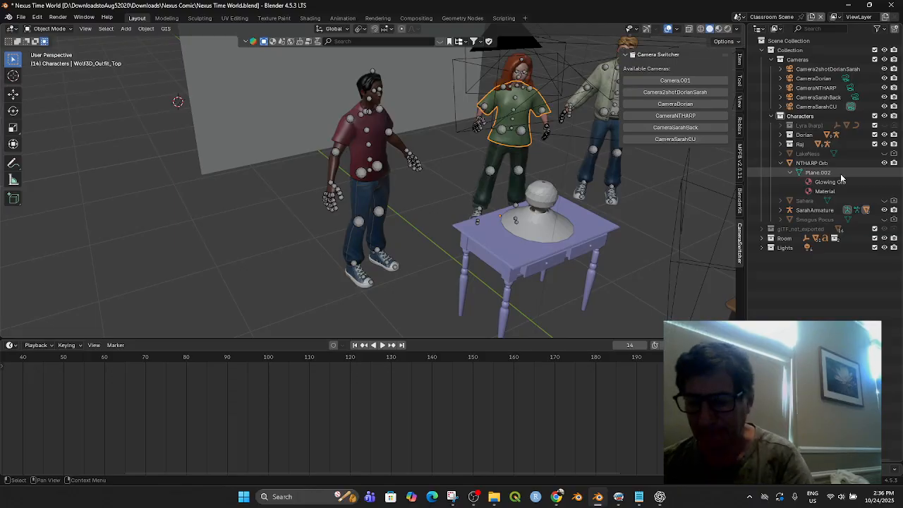
key(period)
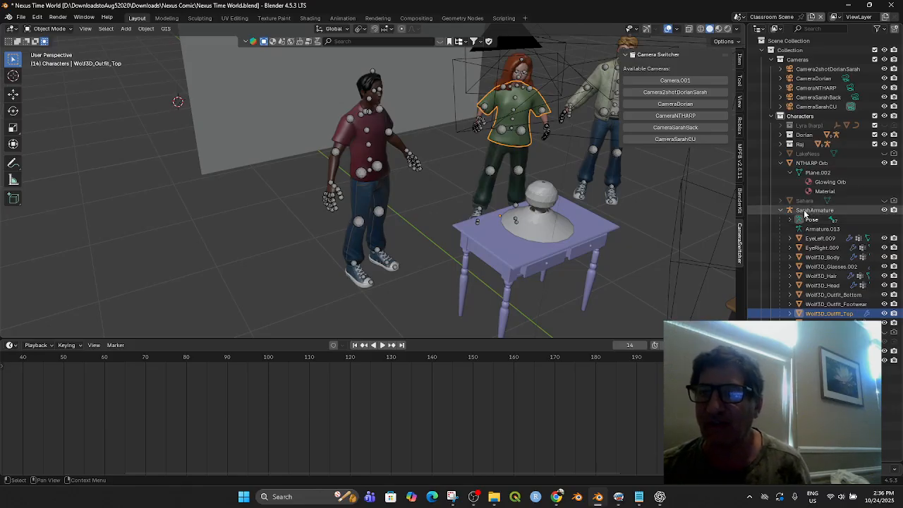
click(885, 210)
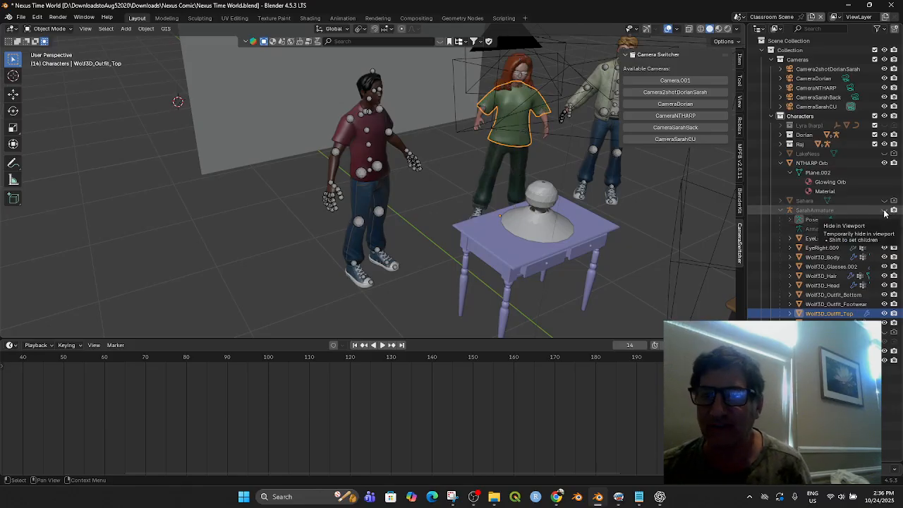
click(885, 211)
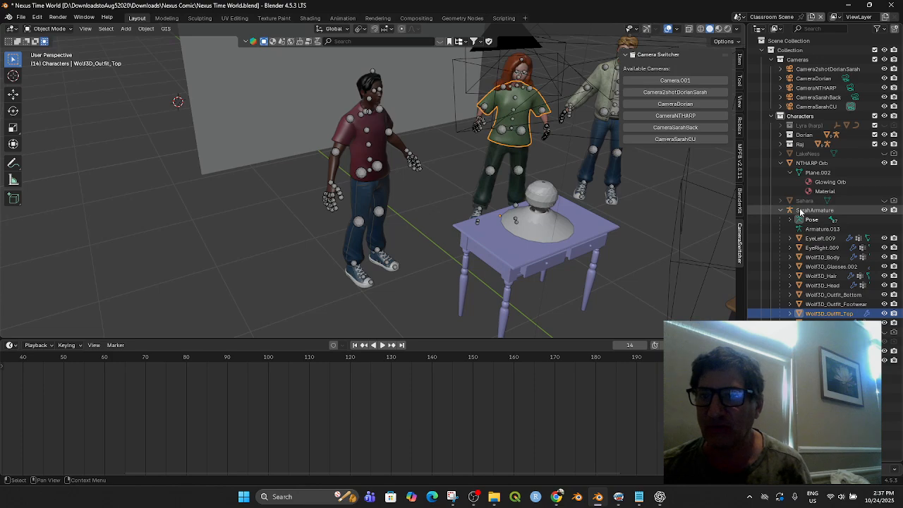
- Add a new collection at the scene's top level, rename it as Sarah, and place it inside the Characters collection
right_click(820, 53)
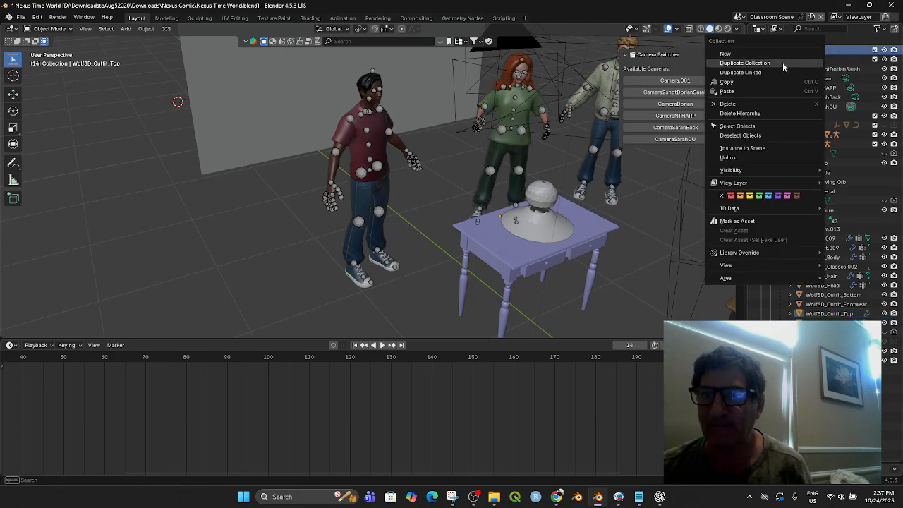
right_click(845, 40)
click(826, 40)
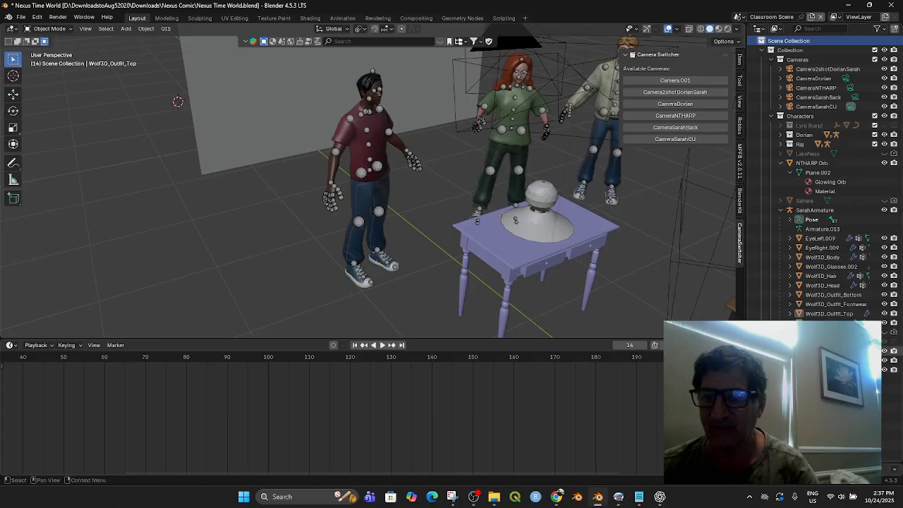
click(798, 370)
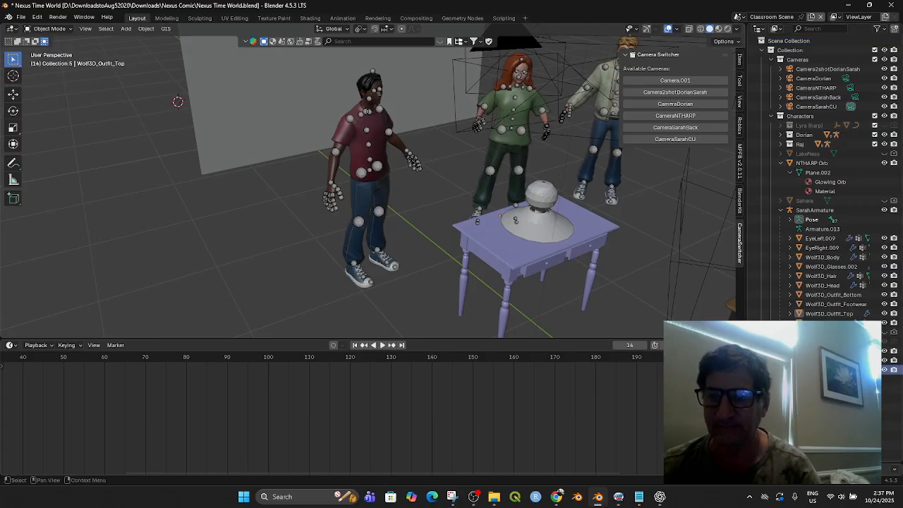
double_click(798, 369)
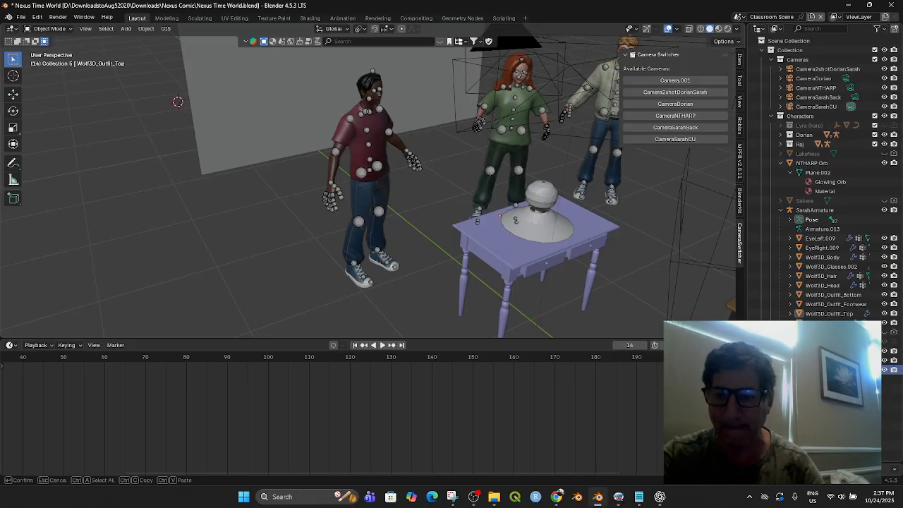
text(Sarah)
key(Return)
drag(805, 370, 808, 120)
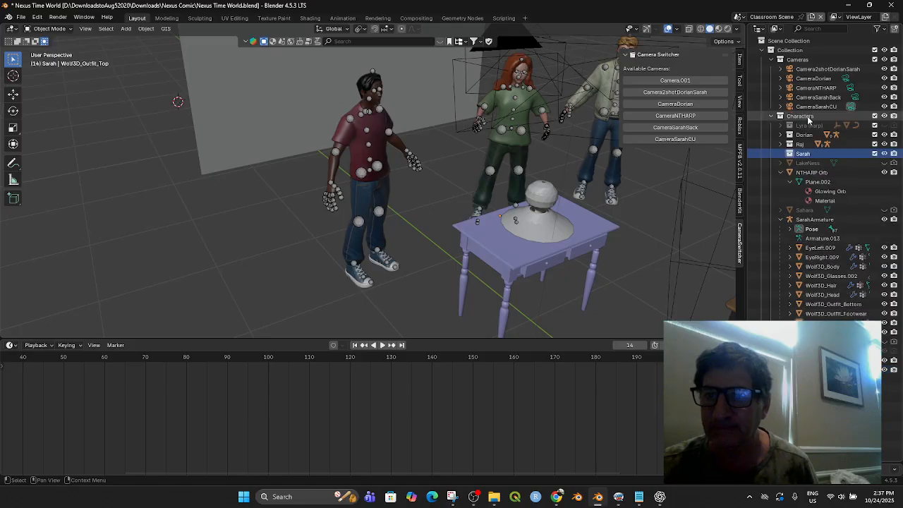
- Move the SarahArmature and all its body, hair, glasses and outfit meshes into the Sarah collection
click(815, 220)
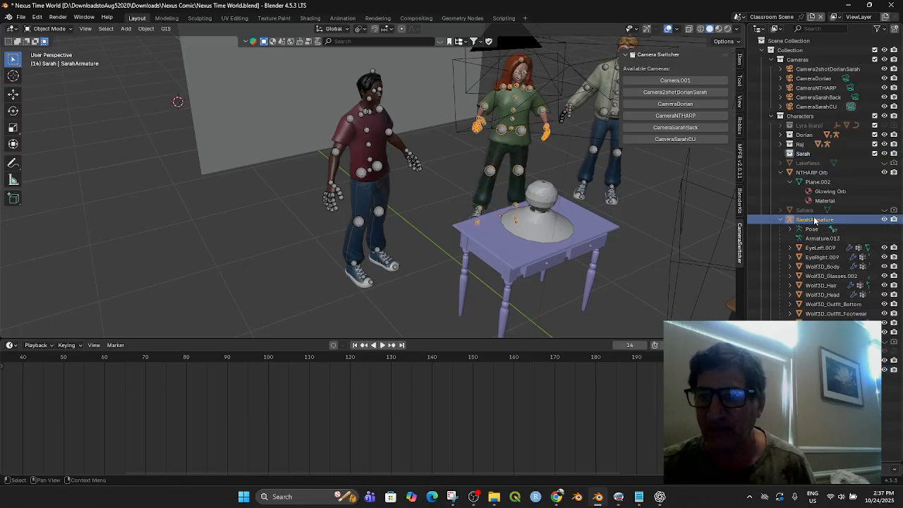
shift+click(827, 332)
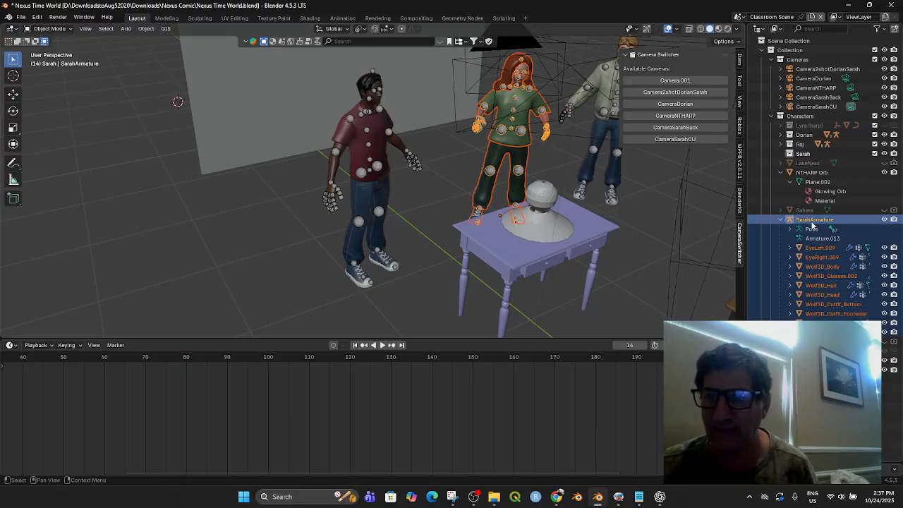
drag(813, 226, 805, 154)
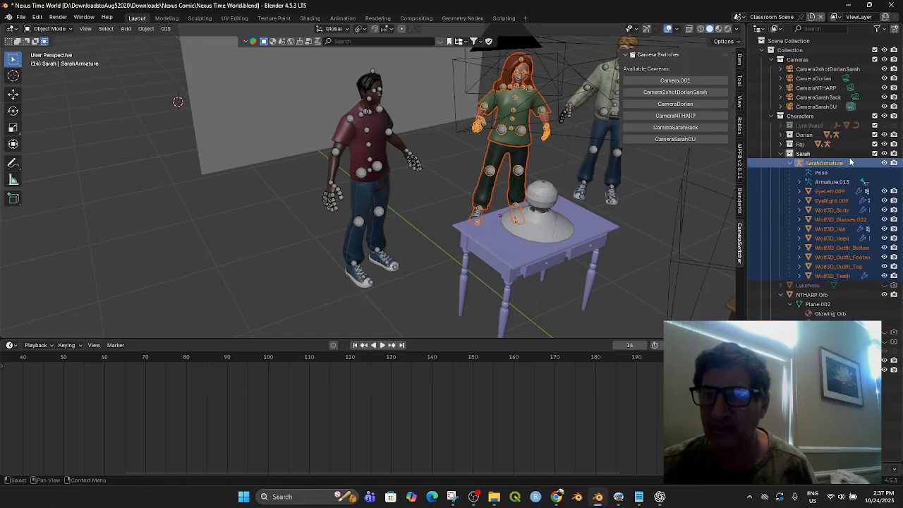
- Toggle the Sarah collection's viewport visibility off and on to check its contents, and collapse its hierarchy in the outliner
click(885, 154)
click(885, 155)
click(885, 155)
click(885, 155)
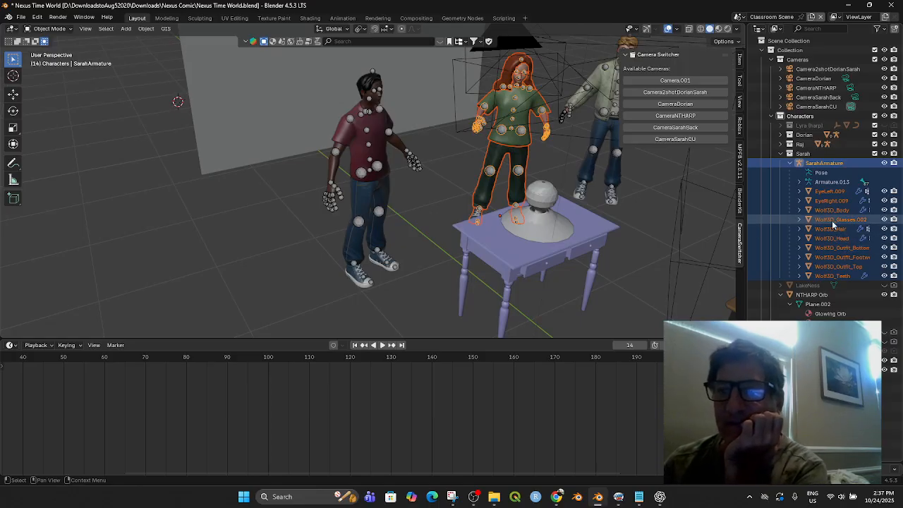
click(790, 163)
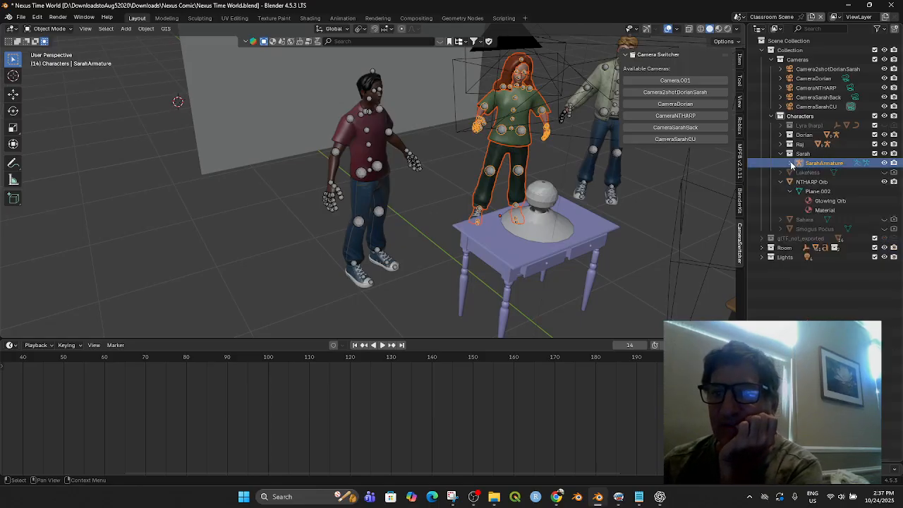
click(781, 153)
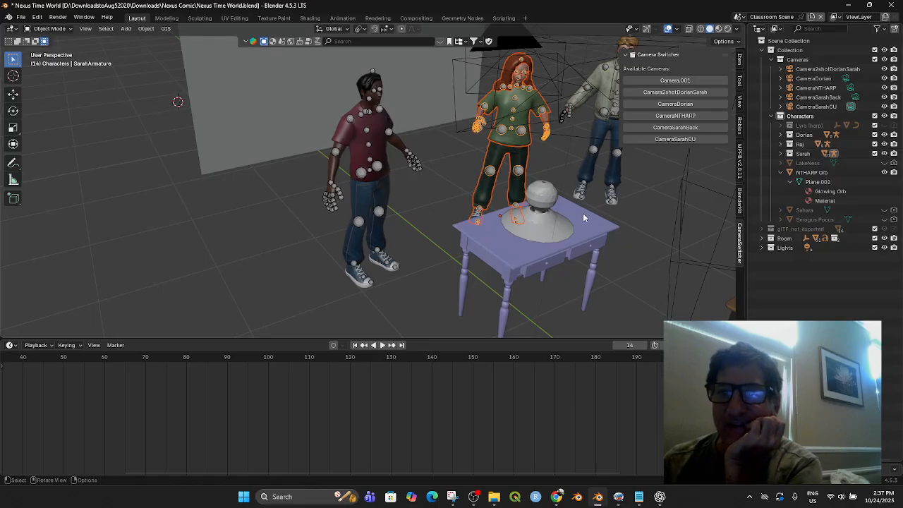
- Deselect the Sarah character in the viewport and save the Nexus Time World file
click(569, 273)
middle_drag(569, 273, 550, 276)
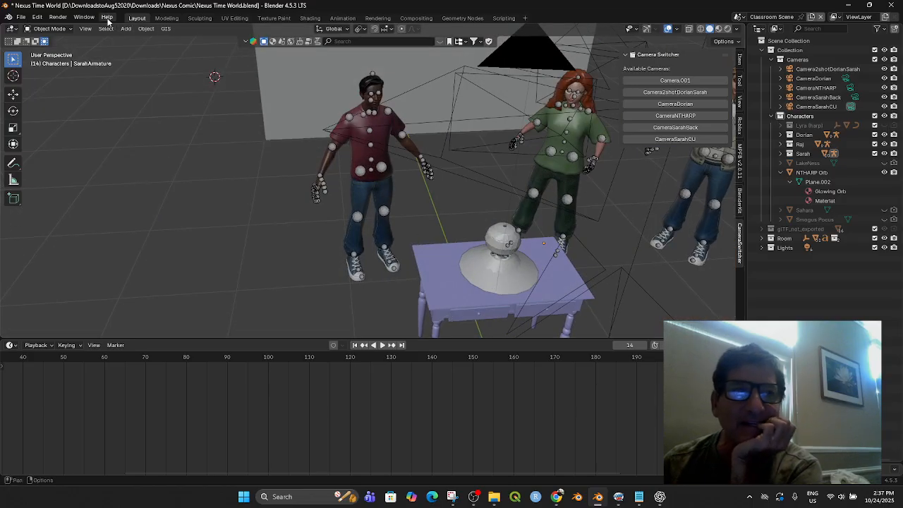
click(21, 16)
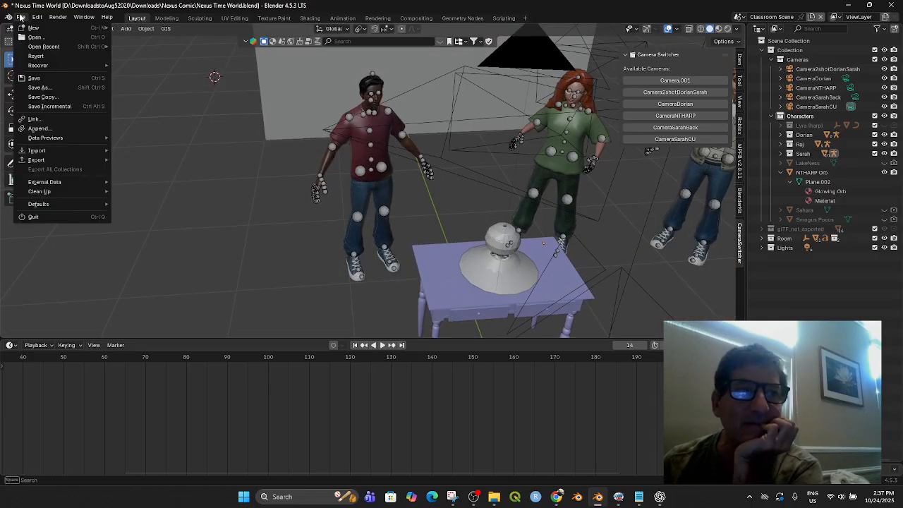
click(34, 78)
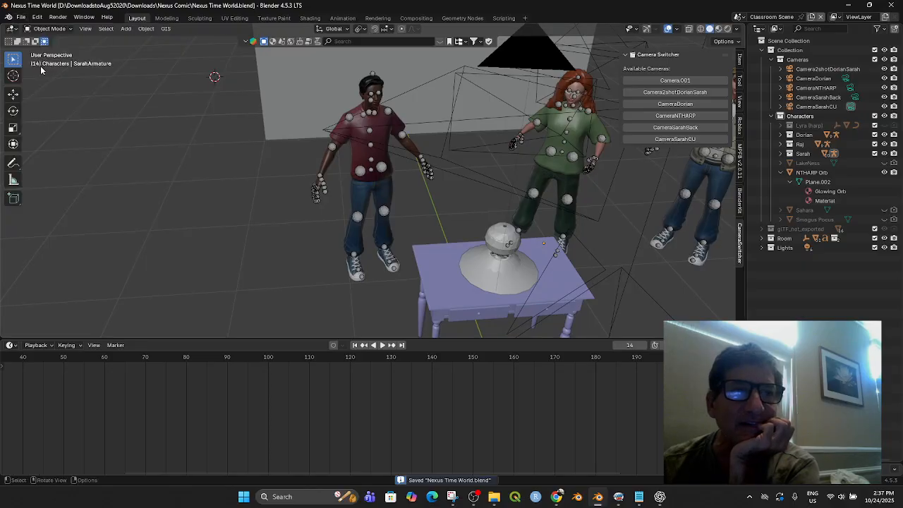
- Add another new collection at the scene's top level and move the Room collection into the Characters collection
click(21, 16)
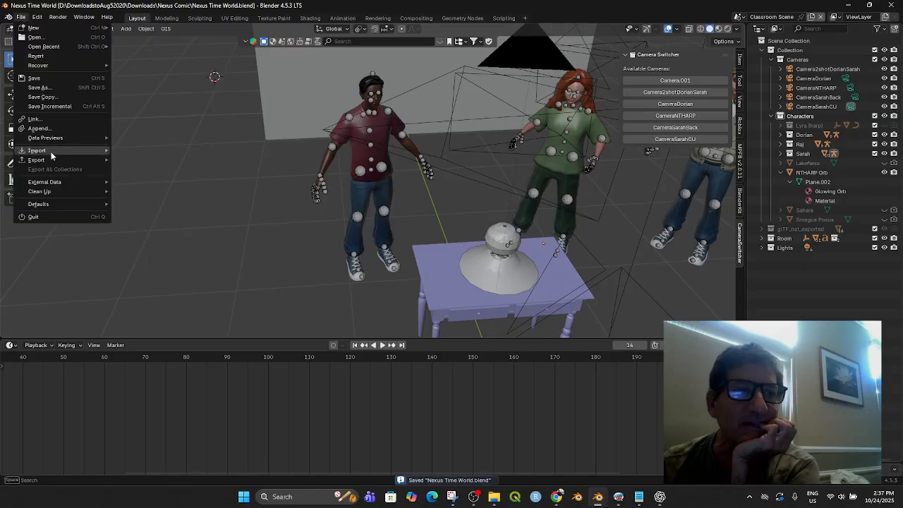
right_click(812, 43)
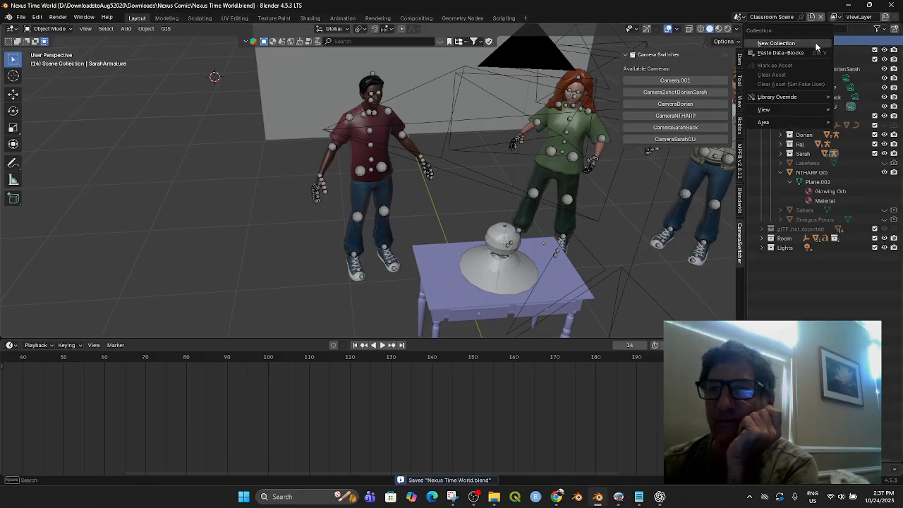
click(776, 43)
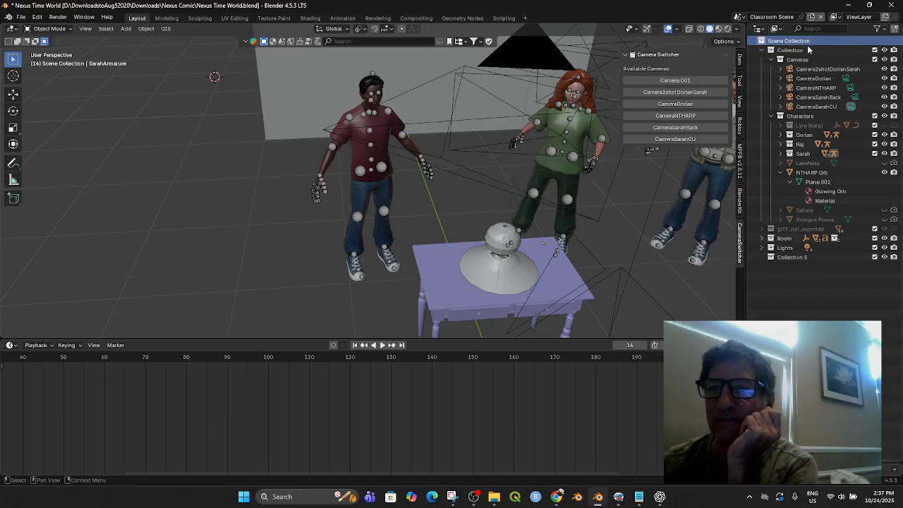
click(798, 258)
drag(783, 238, 783, 224)
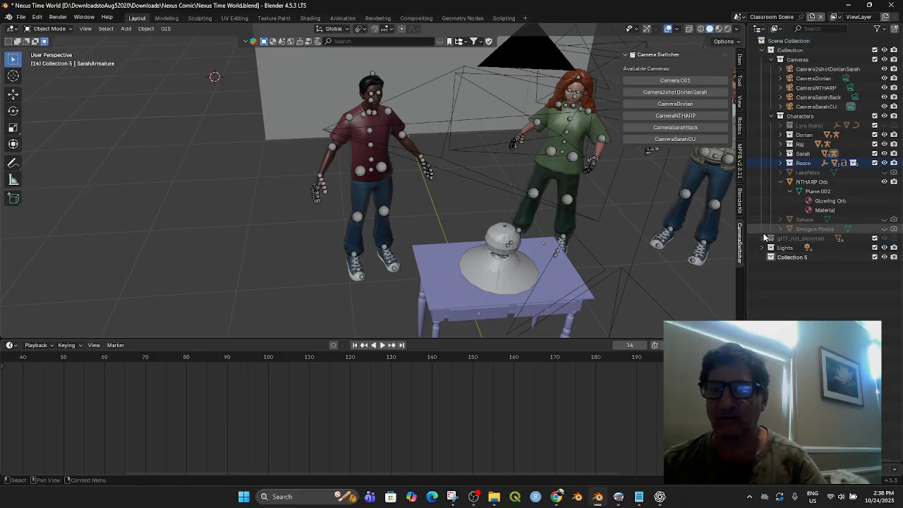
- Rename the new empty collection as Sophia and move it into the Characters collection
click(789, 259)
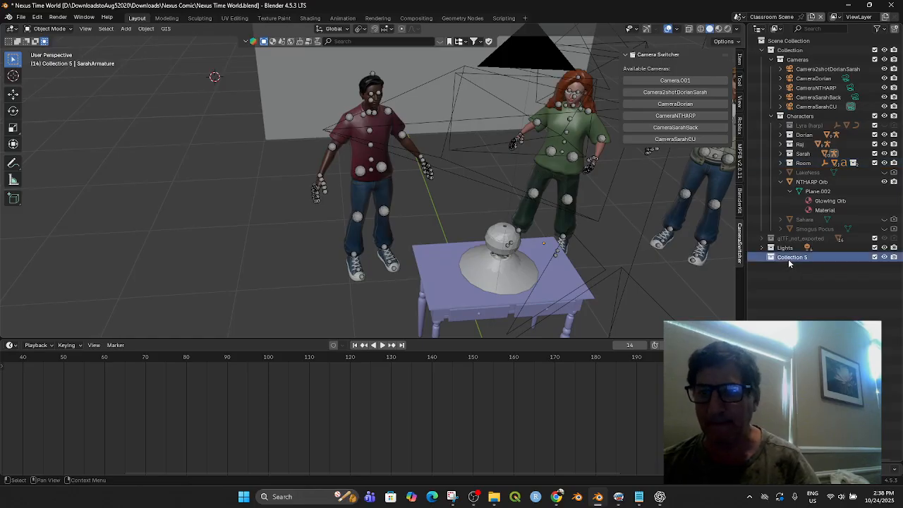
double_click(787, 258)
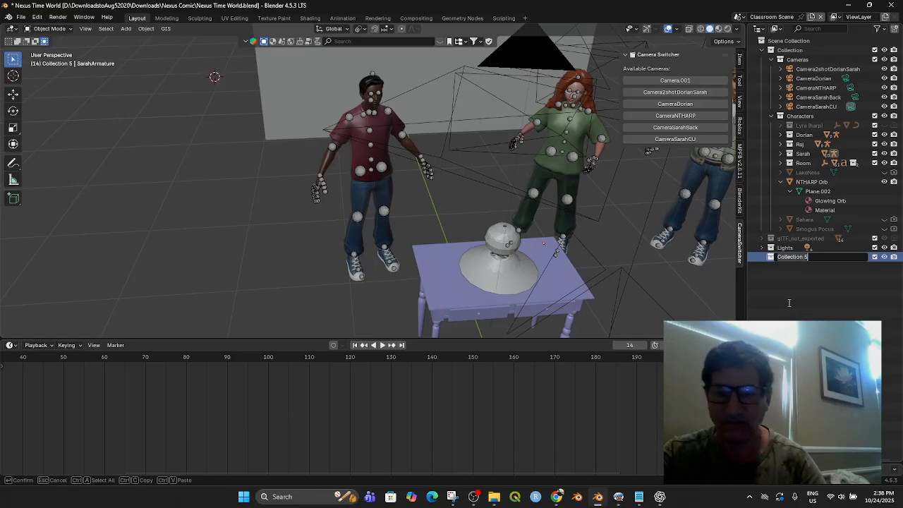
text(Sp)
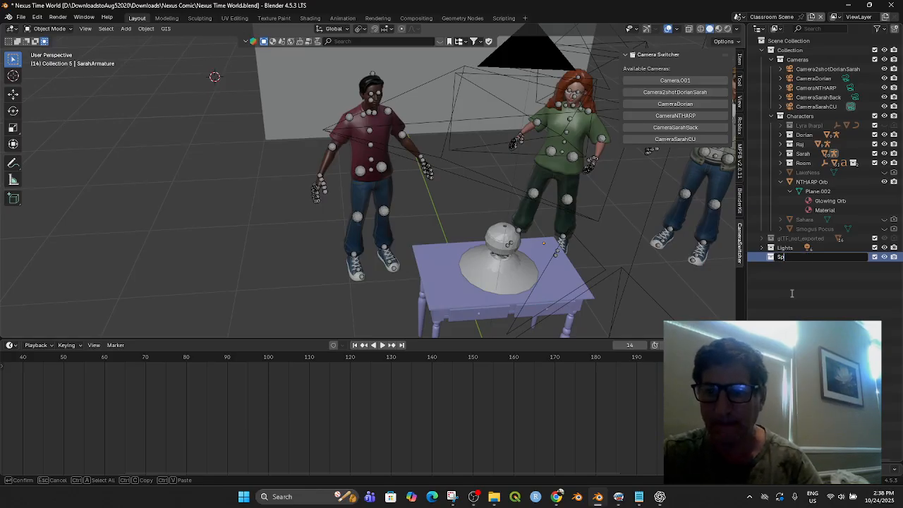
key(BackSpace)
text(ophia)
key(Return)
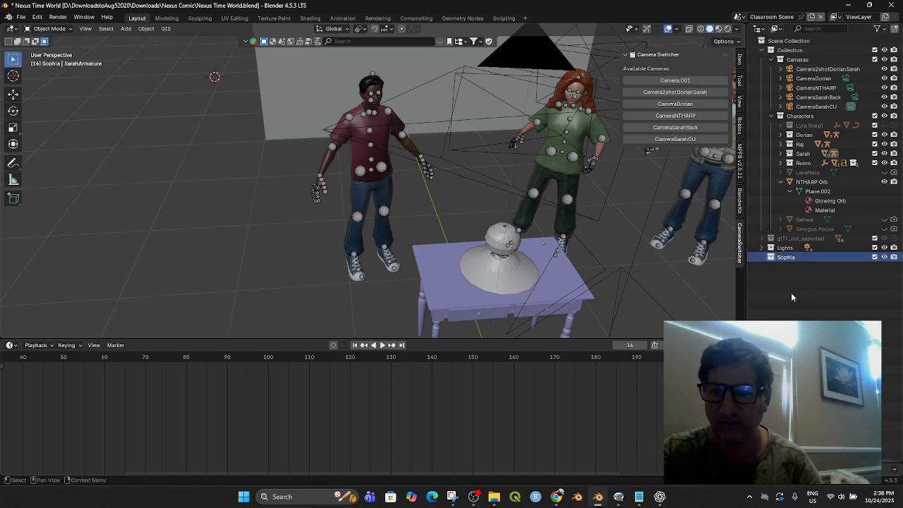
drag(786, 257, 777, 117)
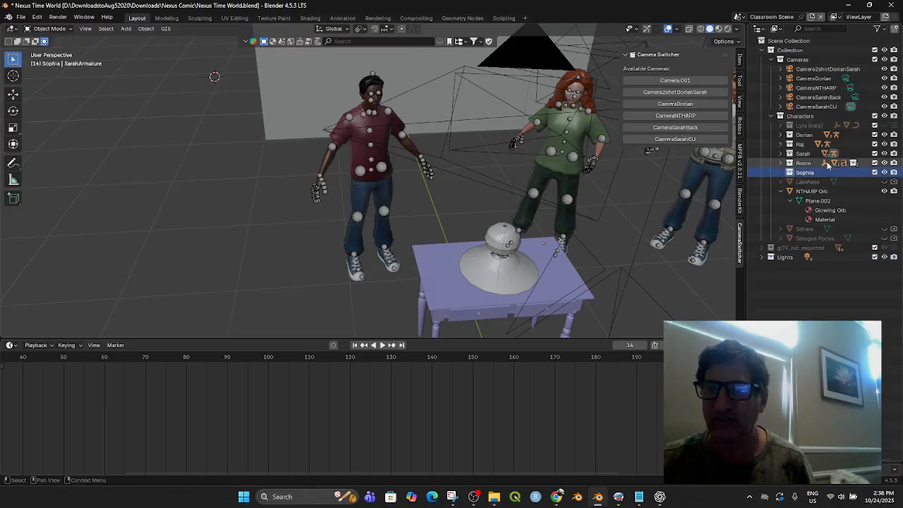
- Import the glTF file Sophia.glb from the Nexus Comic folder into the Sophia collection
click(23, 18)
mouse_move(60, 150)
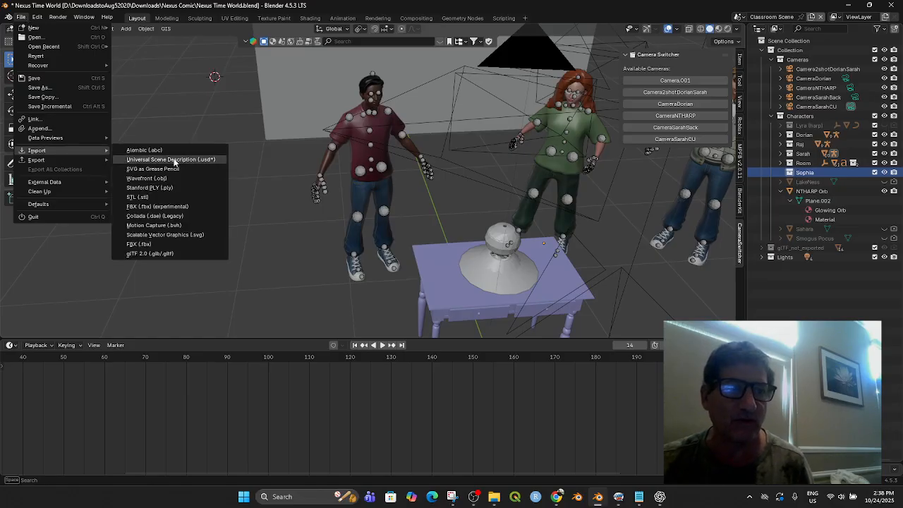
click(172, 254)
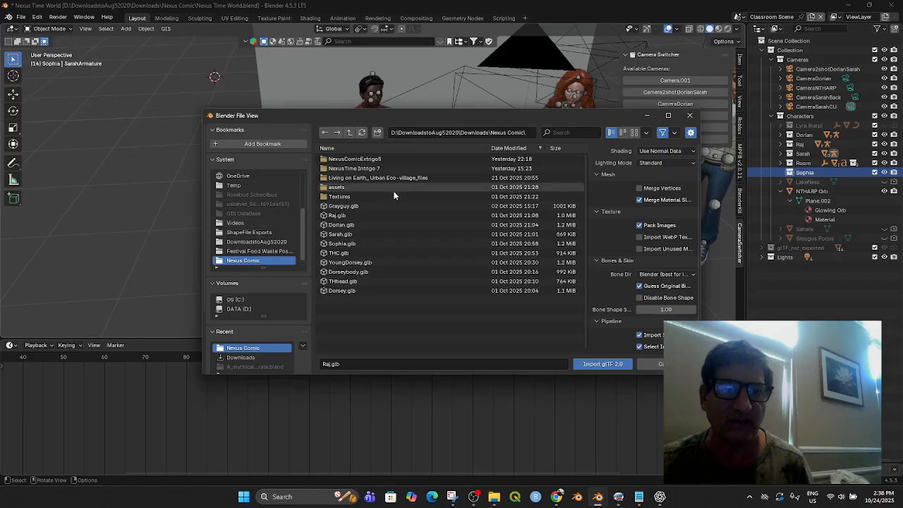
double_click(348, 244)
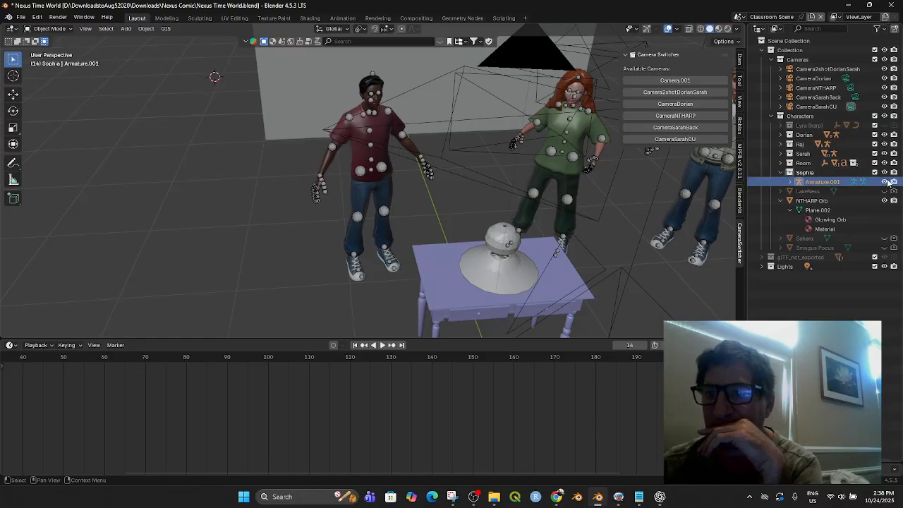
- Delete the imported character standing at the back desk, including its armature and all its meshes
scroll(617, 223, down, 10)
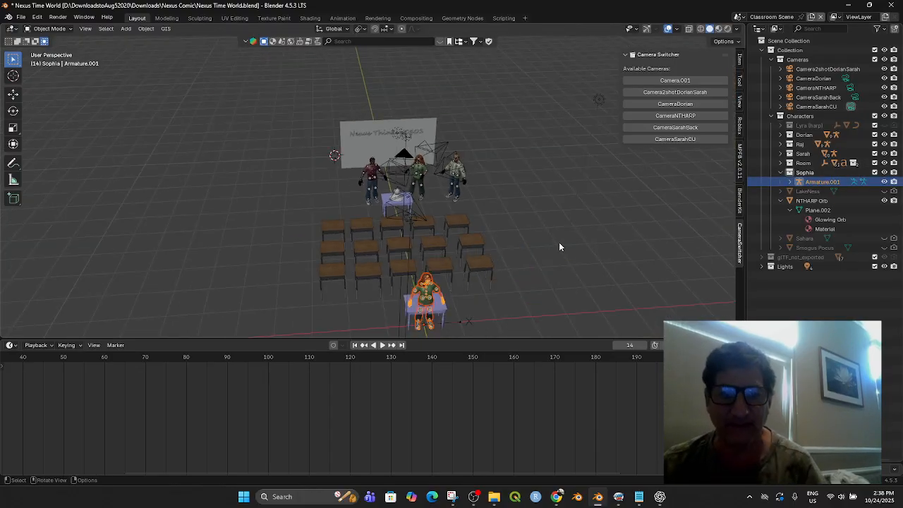
mouse_move(561, 246)
middle_down()
mouse_move(573, 213)
mouse_move(576, 239)
middle_up()
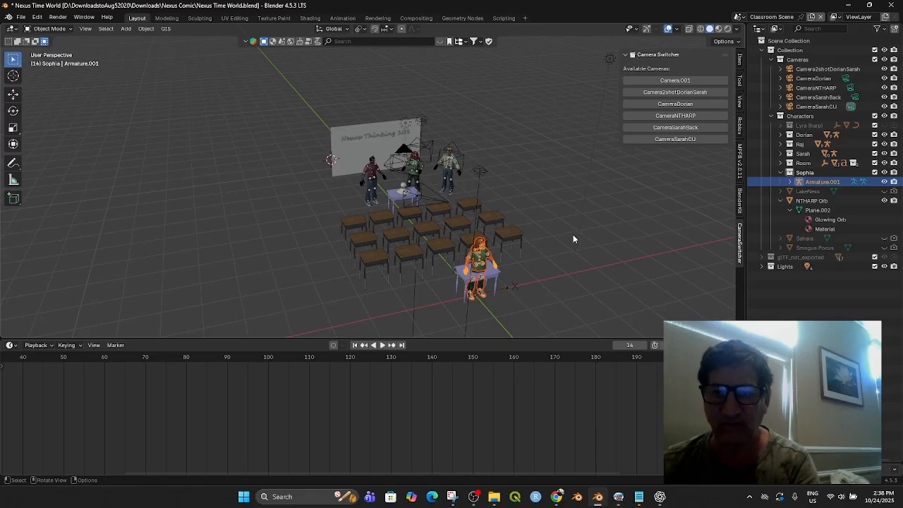
key(Delete)
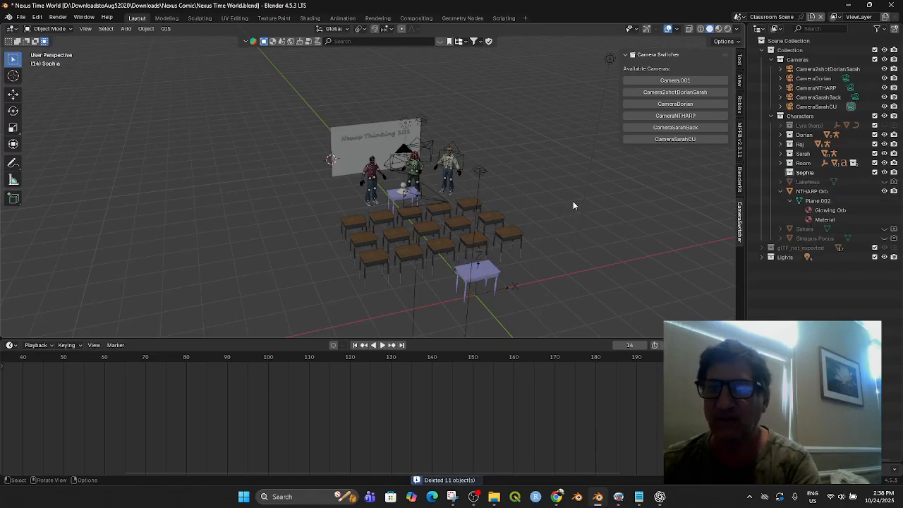
- Import the glTF file Sarah.glb from the Nexus Comic folder into the Sarah collection
click(803, 153)
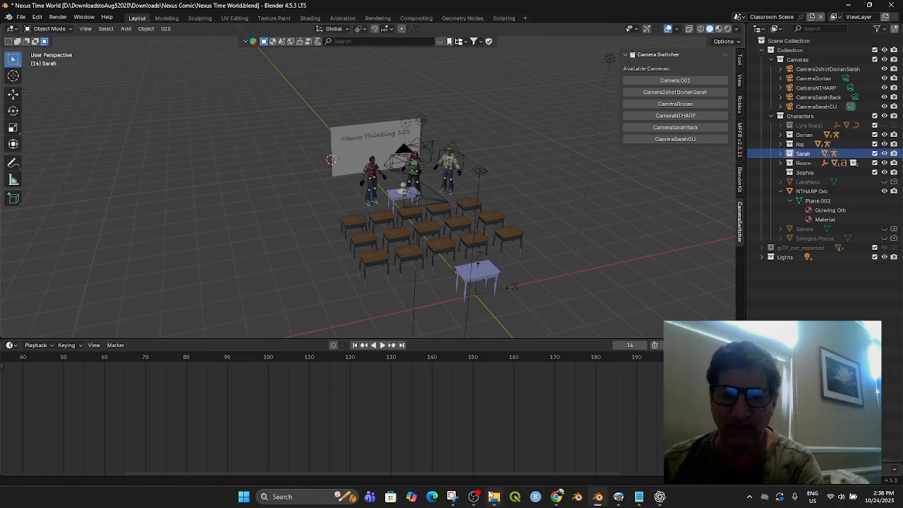
click(21, 16)
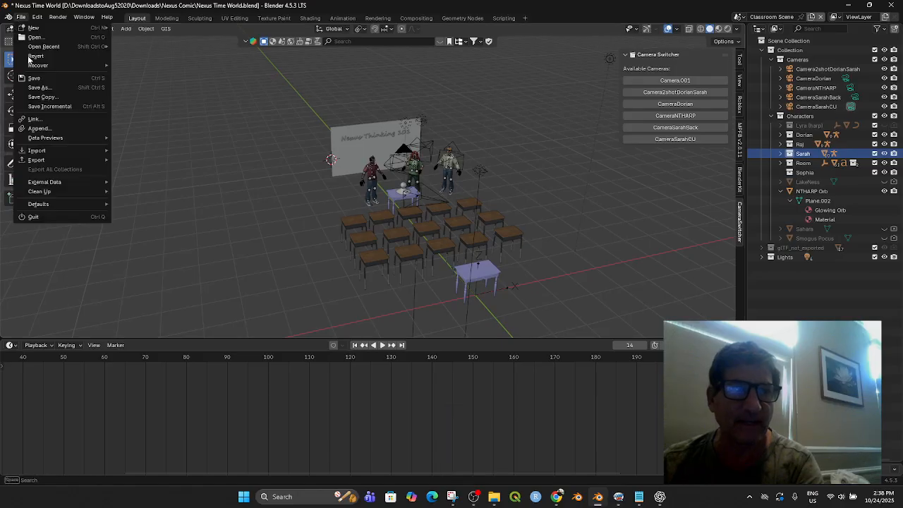
mouse_move(63, 150)
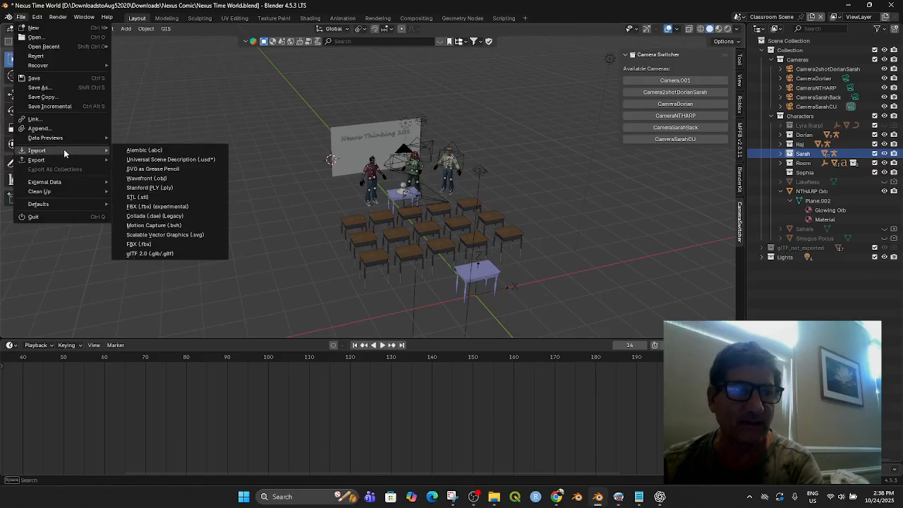
click(151, 253)
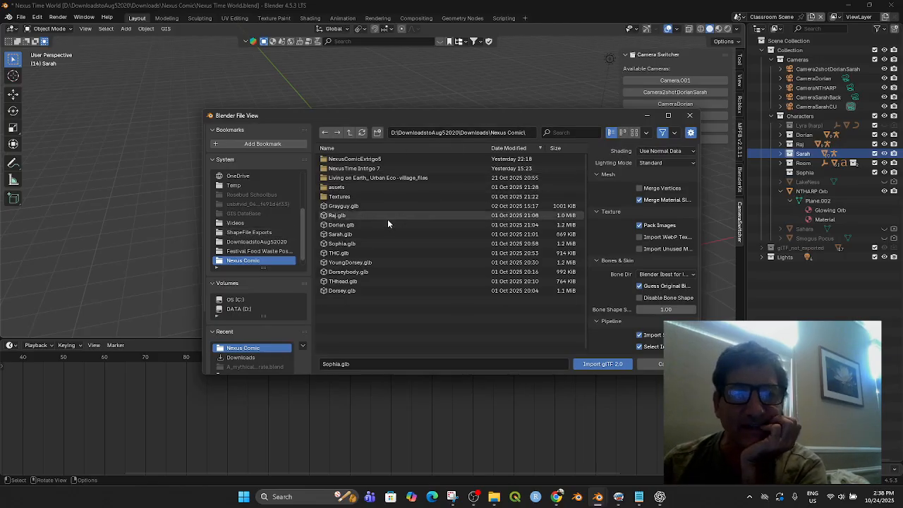
click(340, 244)
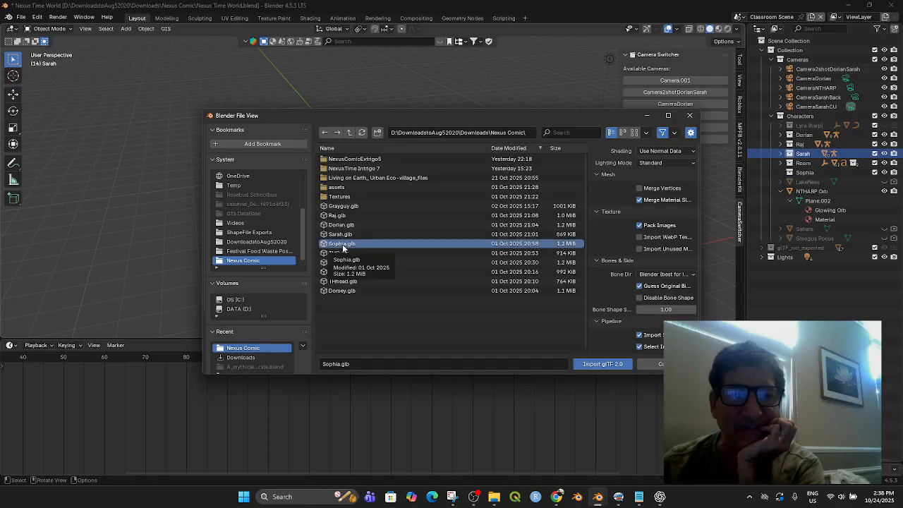
click(340, 235)
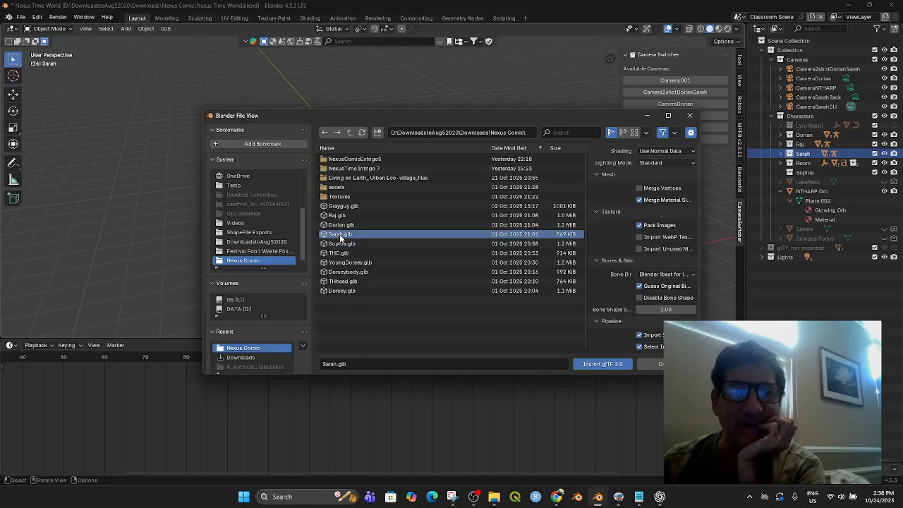
double_click(337, 235)
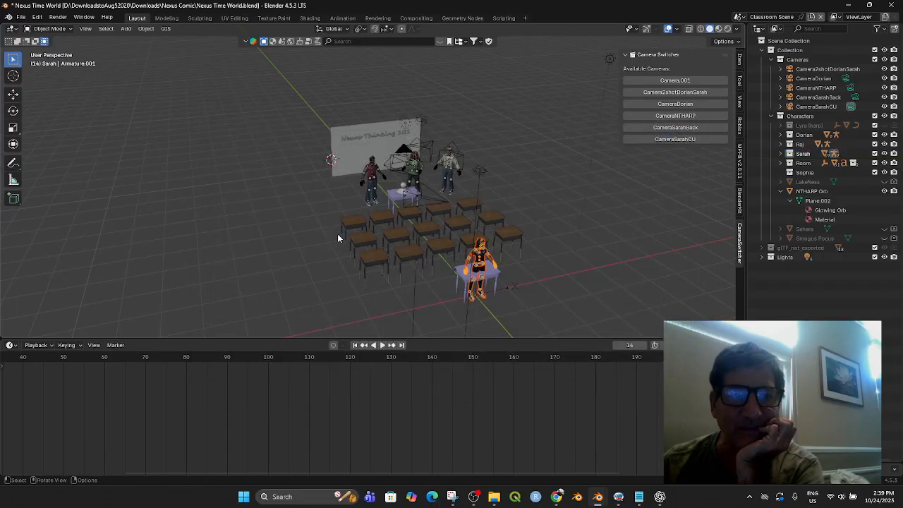
- Delete the newly imported character standing at the back desk
scroll(543, 286, up, 5)
scroll(540, 280, down, 2)
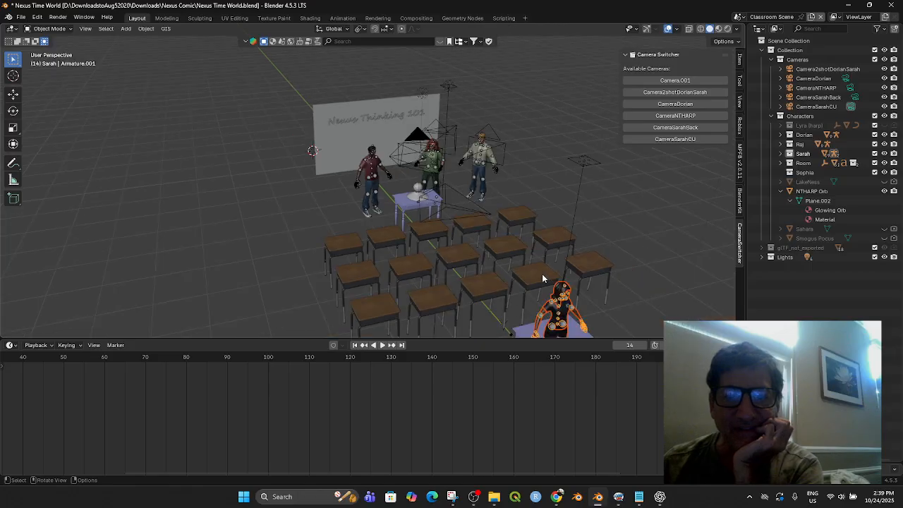
scroll(610, 291, down, 3)
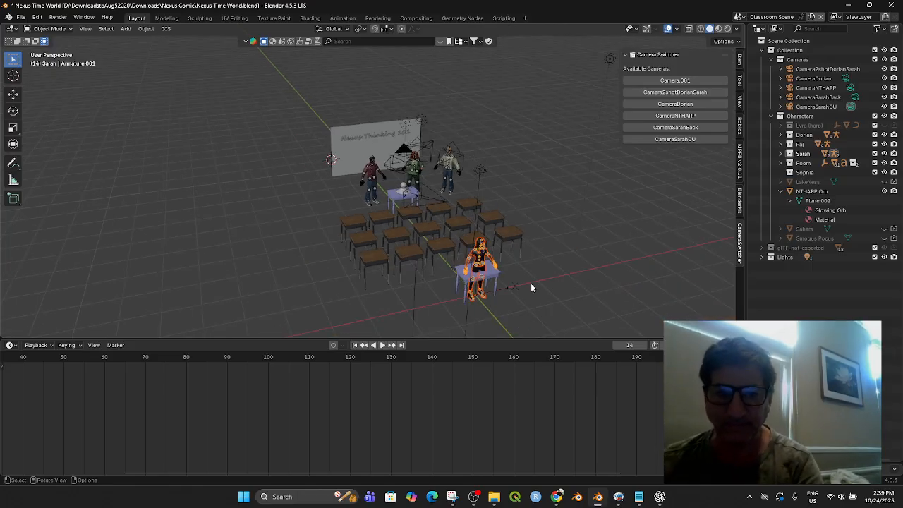
key(Delete)
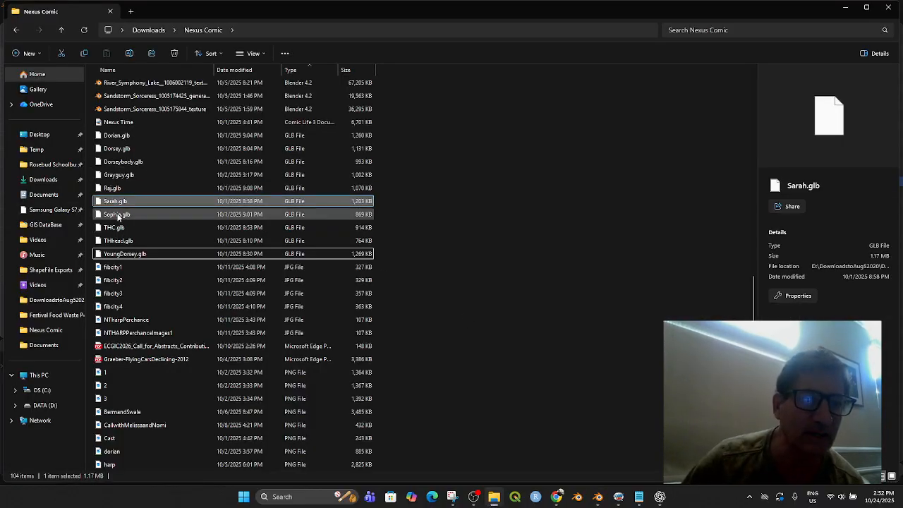
- Compare the file details of Sarah.glb and Sophia.glb in File Explorer and return to Blender
click(119, 216)
click(117, 202)
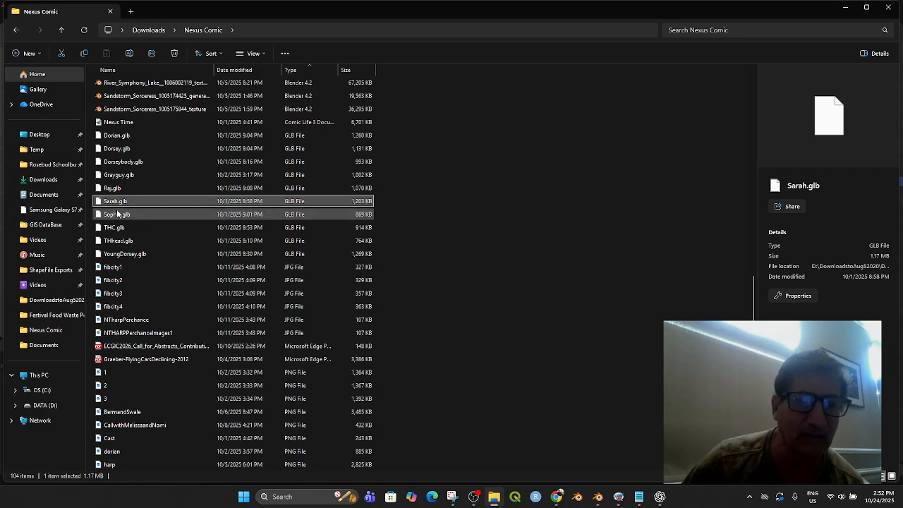
click(118, 215)
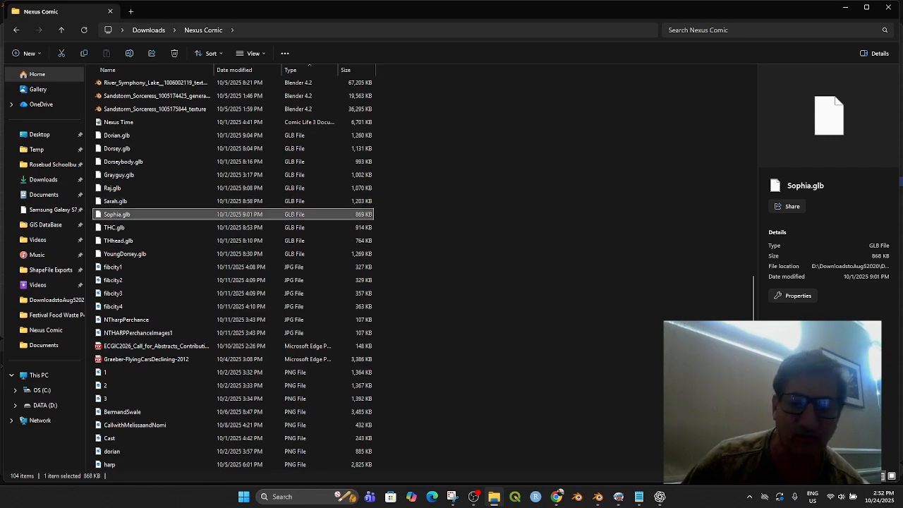
click(845, 9)
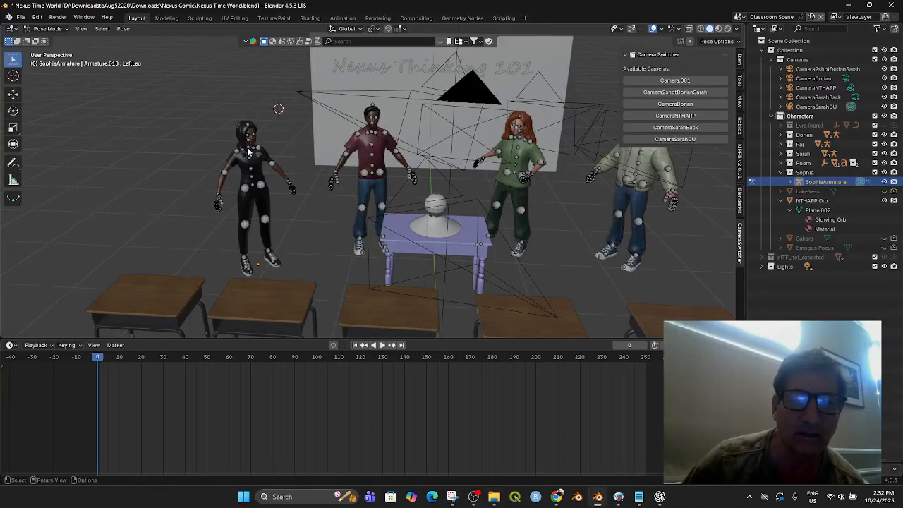
- Try importing the glTF file YoungDorsey.glb from the Nexus Comic folder, and undo the import
click(23, 18)
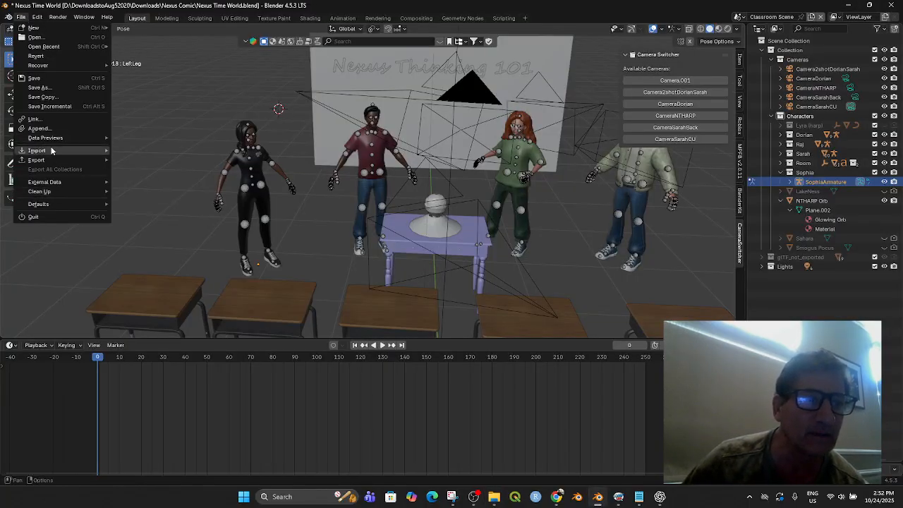
mouse_move(51, 151)
click(148, 254)
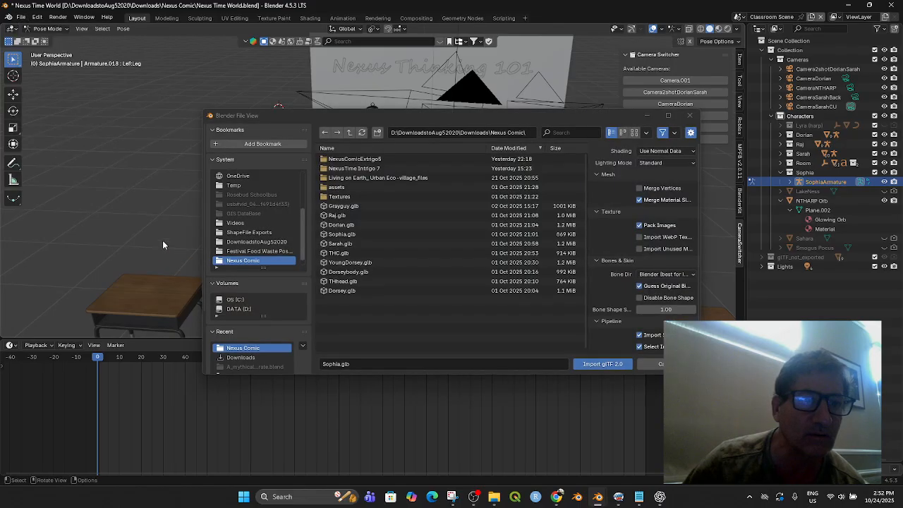
click(357, 263)
click(598, 362)
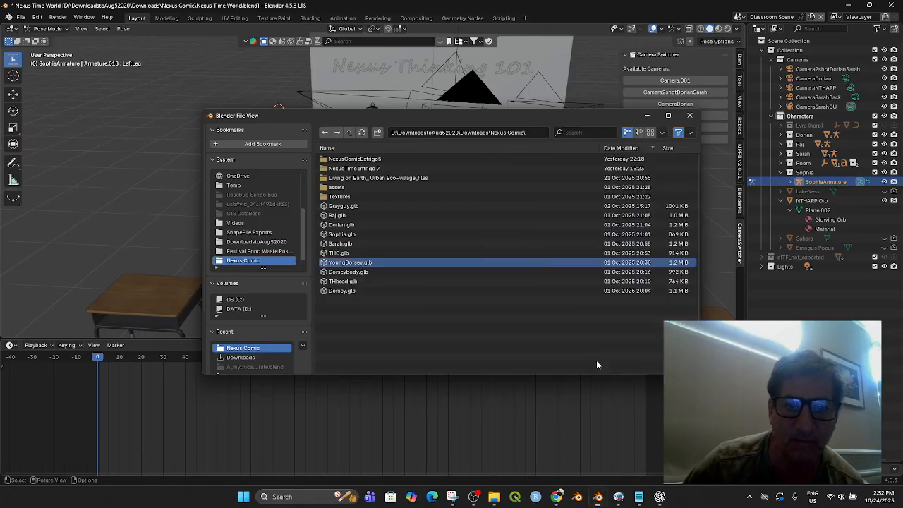
middle_drag(574, 259, 552, 225)
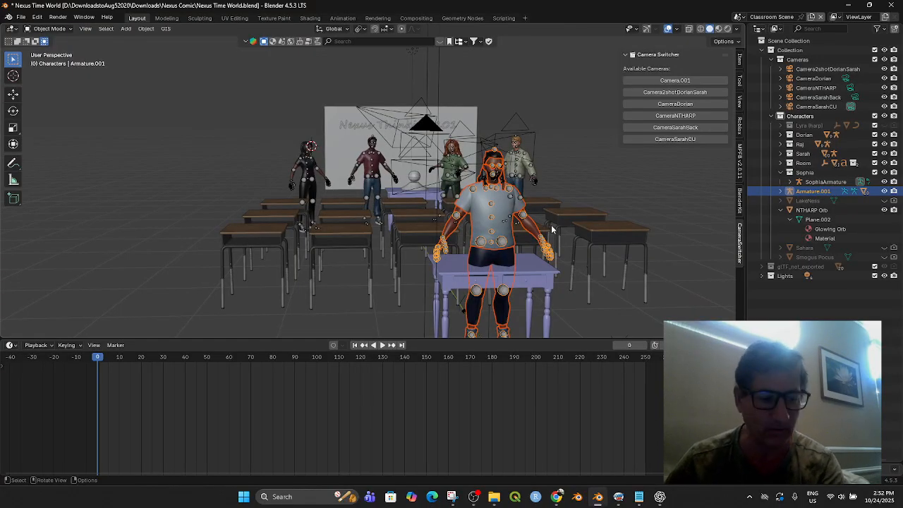
key(ctrl+z)
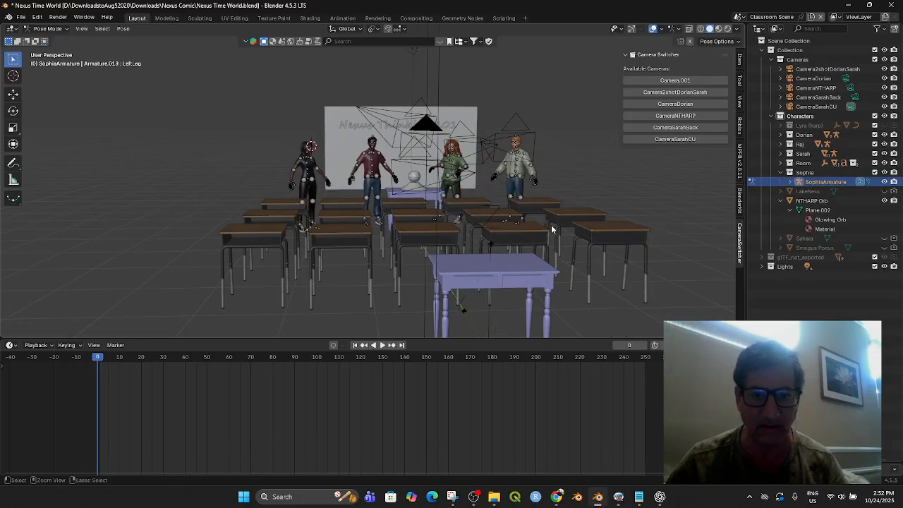
- Try importing the glTF file Dorsey.glb from the Nexus Comic folder, and undo the import
click(21, 16)
mouse_move(58, 149)
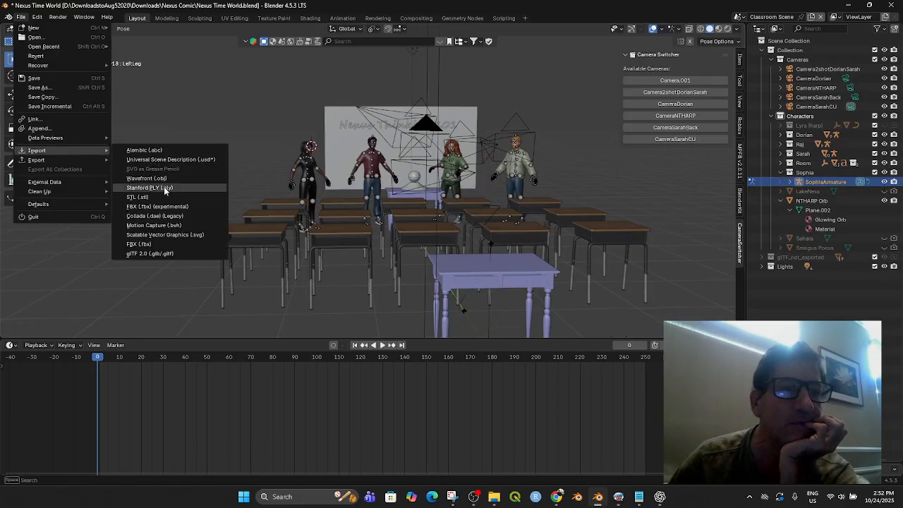
click(158, 254)
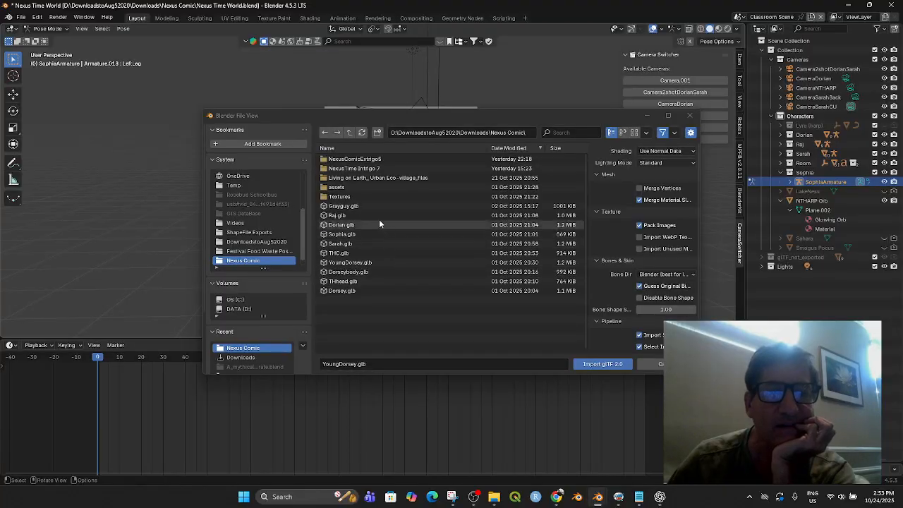
click(340, 291)
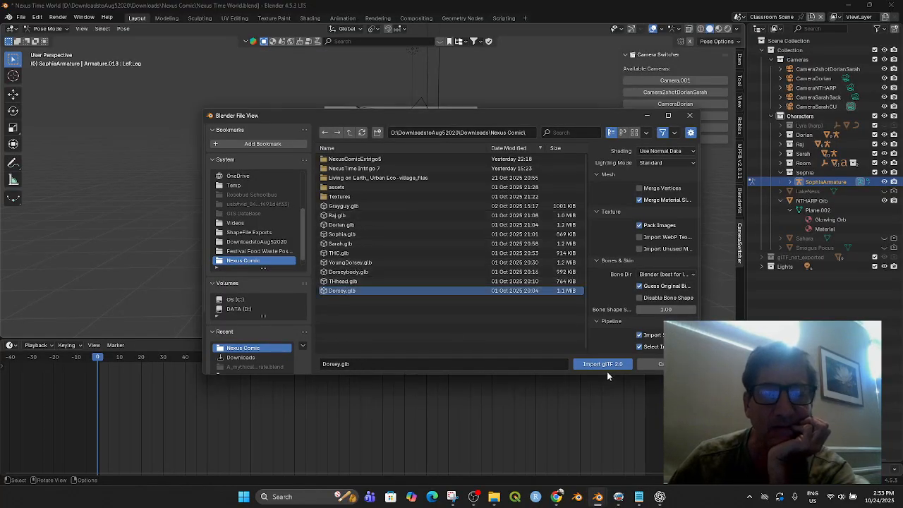
click(601, 364)
scroll(539, 244, down, 5)
scroll(514, 250, up, 4)
scroll(520, 258, up, 2)
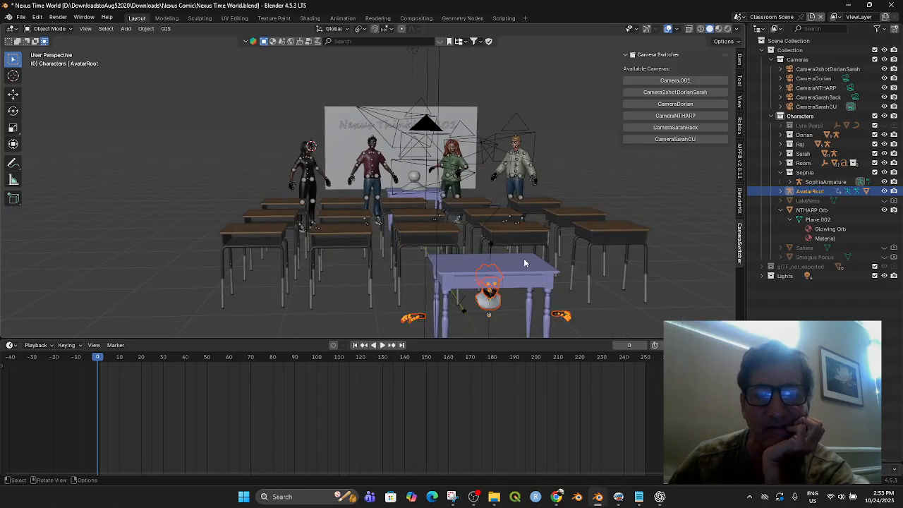
key(ctrl+z)
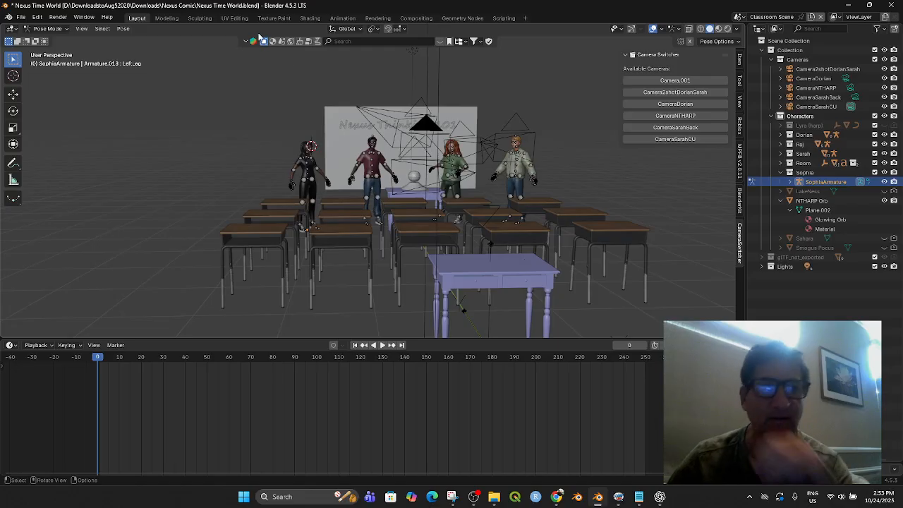
- Import the glTF file Dorseybody.glb from the Nexus Comic folder into the Characters collection
click(21, 17)
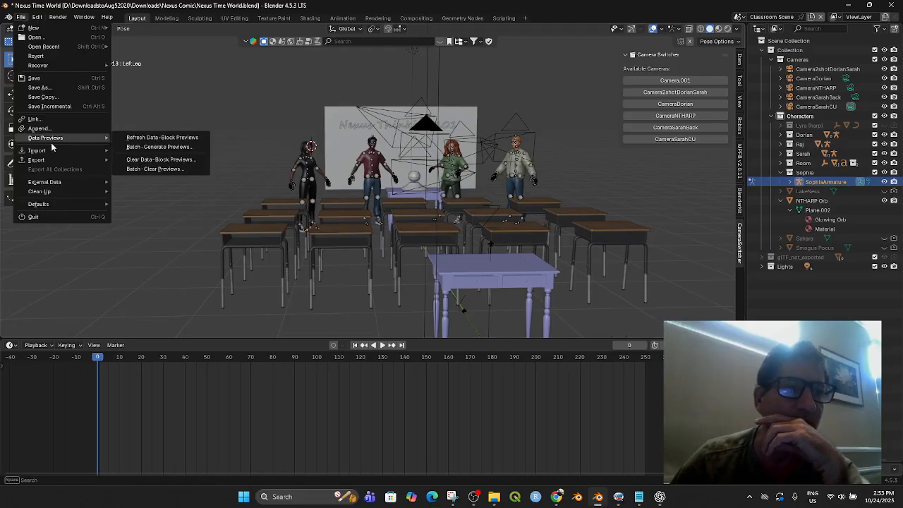
mouse_move(50, 151)
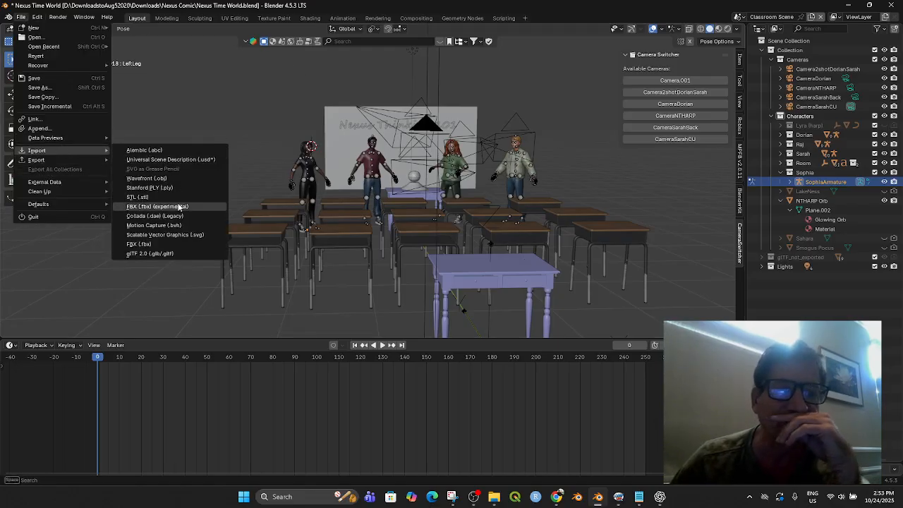
click(167, 254)
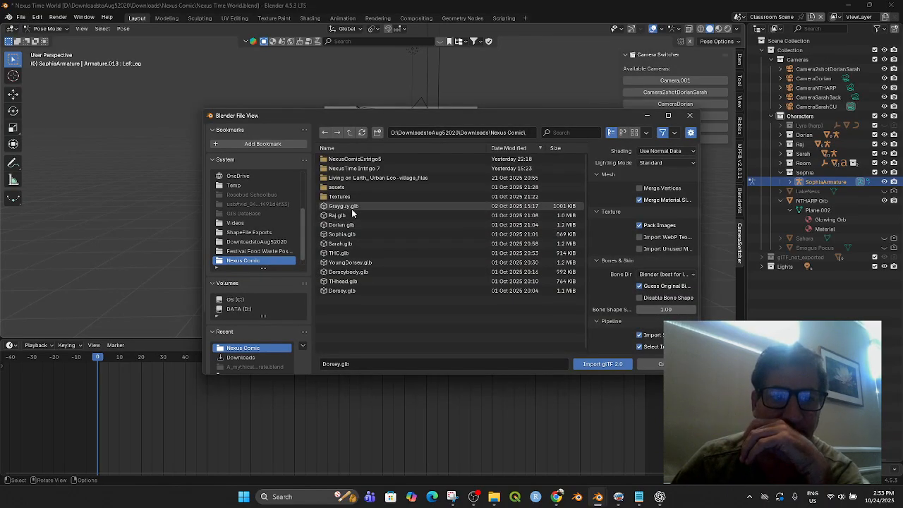
click(347, 271)
click(625, 367)
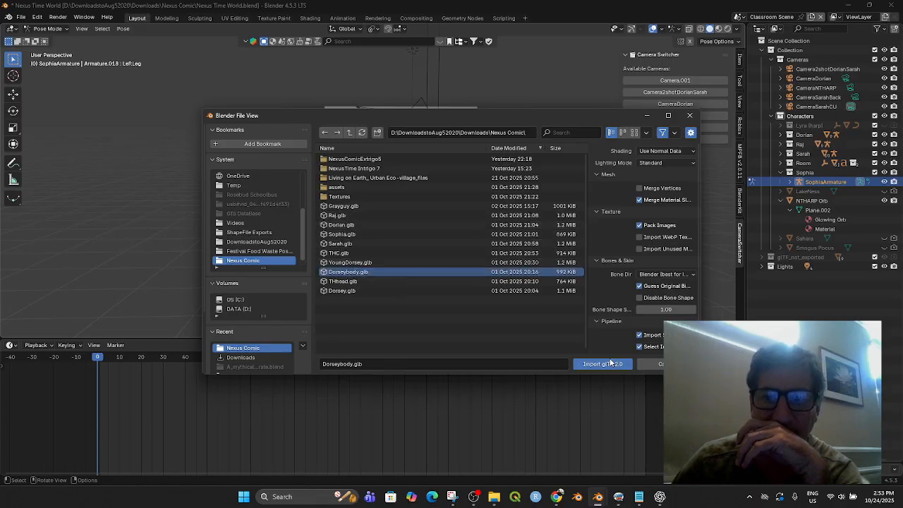
middle_drag(559, 277, 559, 289)
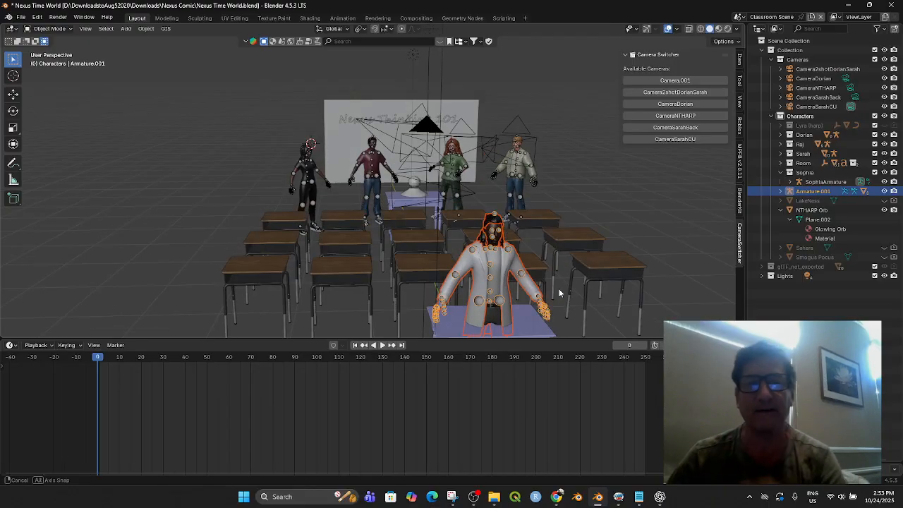
scroll(557, 283, down, 3)
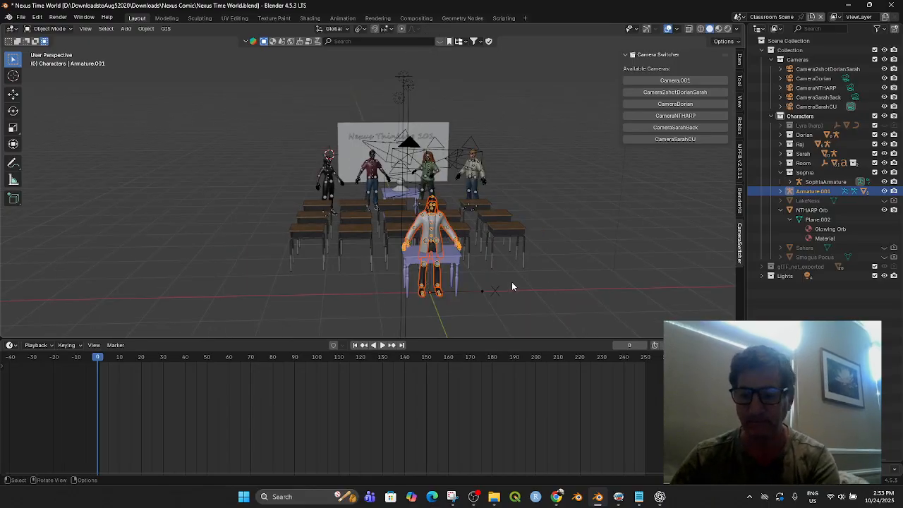
- In top view, move the imported Dorseybody character about 7 m along Y, behind the front table and the row of standing characters
key(KP_7)
scroll(483, 283, down, 2)
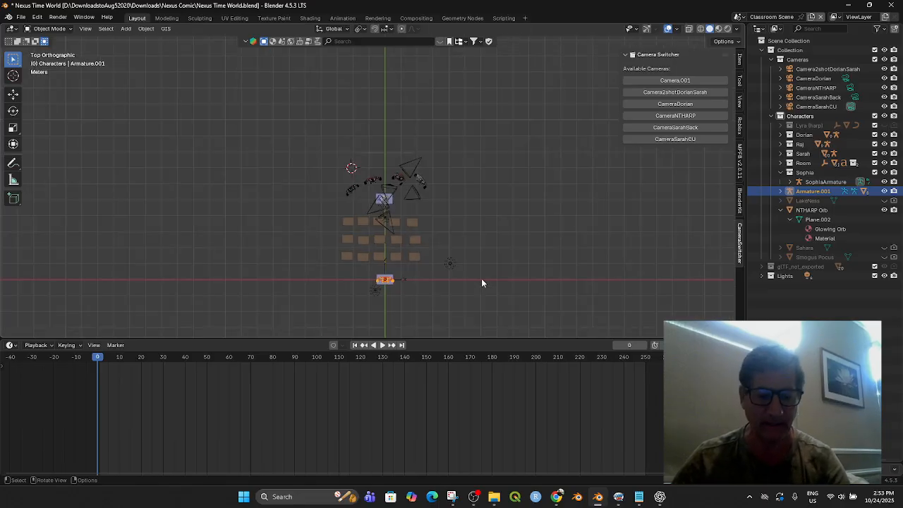
key(g)
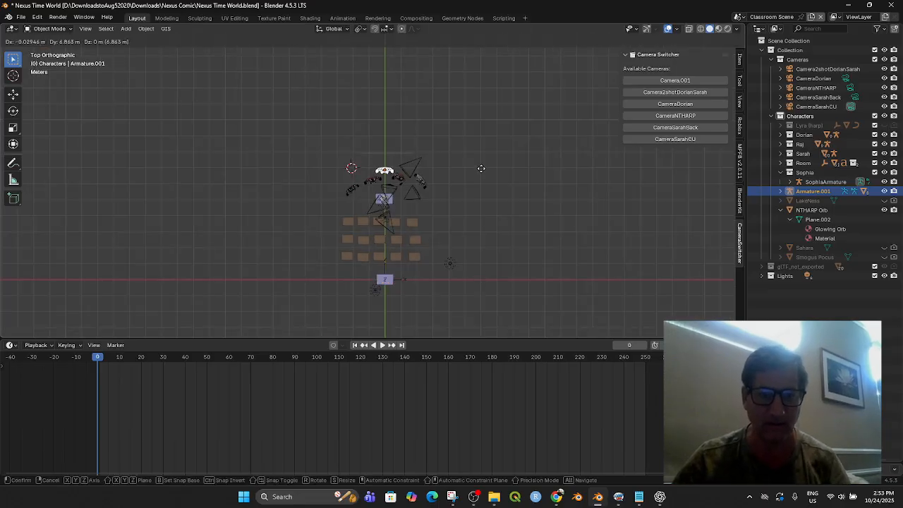
click(482, 164)
middle_drag(482, 165, 448, 205)
scroll(545, 199, up, 8)
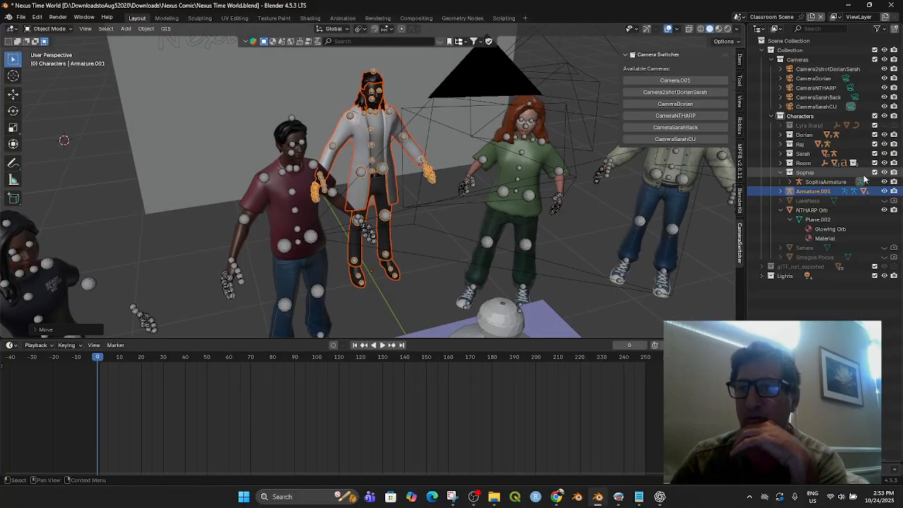
- Expand the Dorseybody character's armature in the outliner and add a new collection at the scene's top level
click(782, 192)
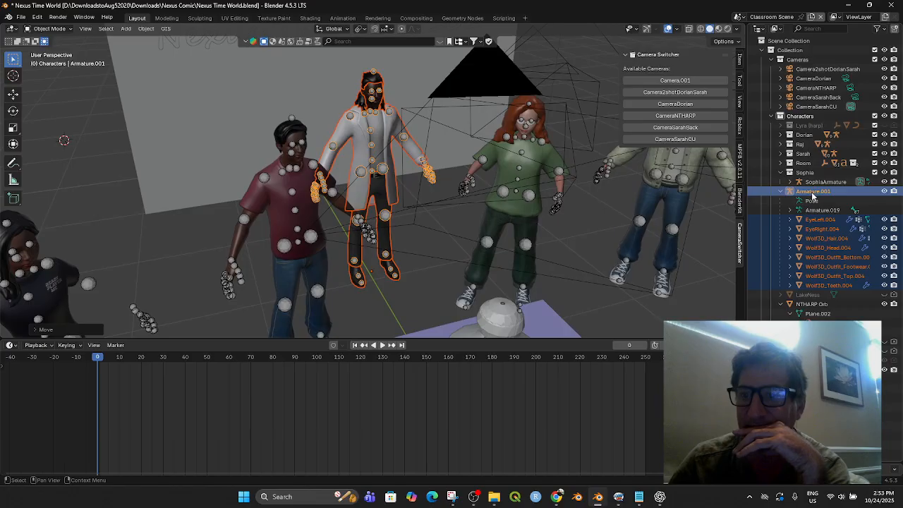
right_click(809, 40)
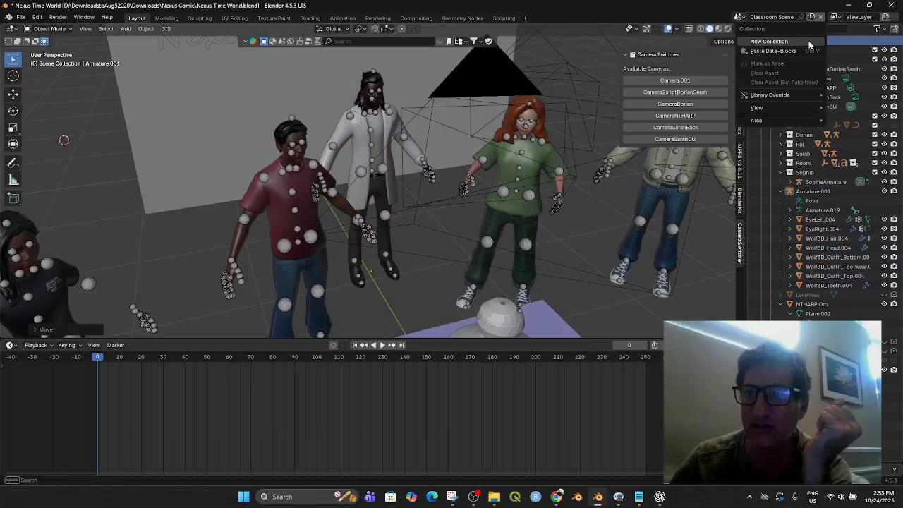
click(811, 56)
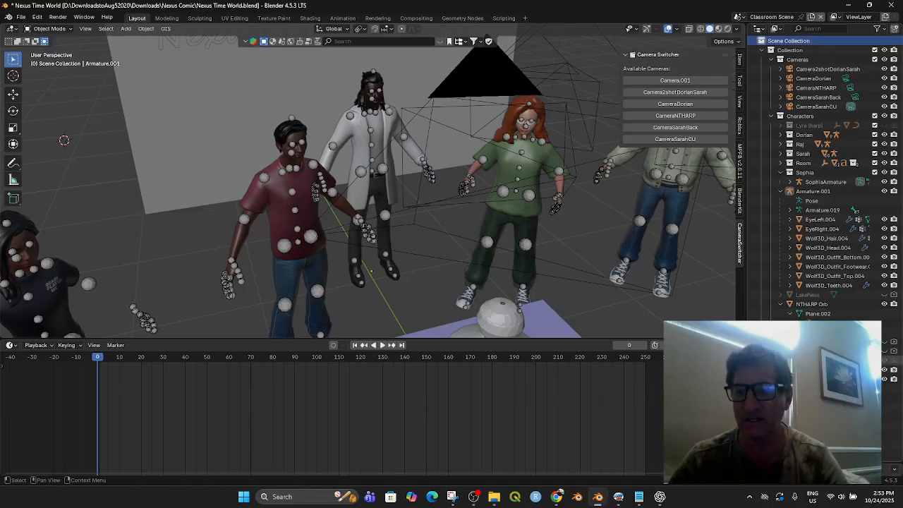
- Rename the new collection to Dorsey and move it into the Characters collection
double_click(793, 380)
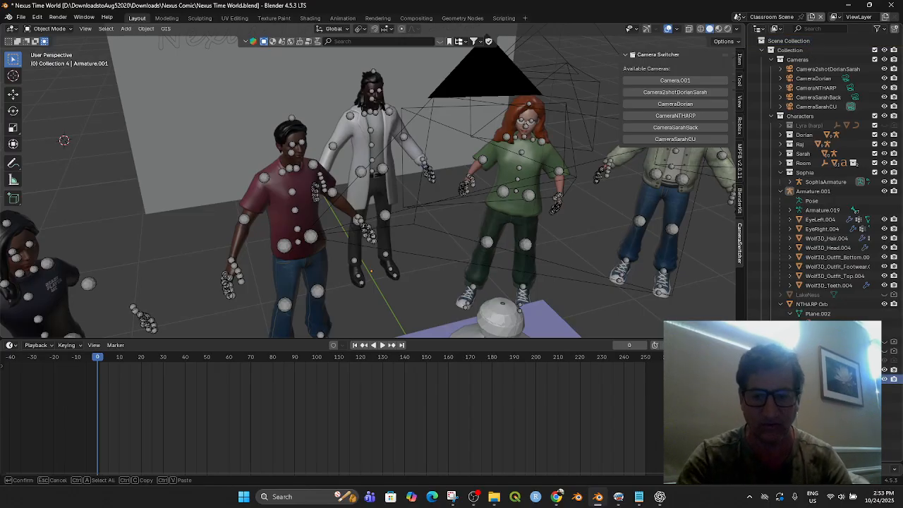
key(Return)
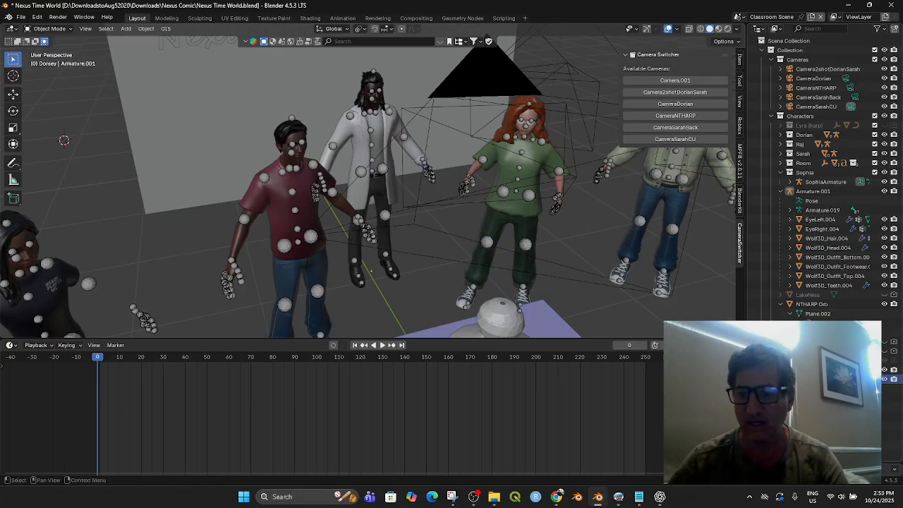
drag(793, 380, 805, 119)
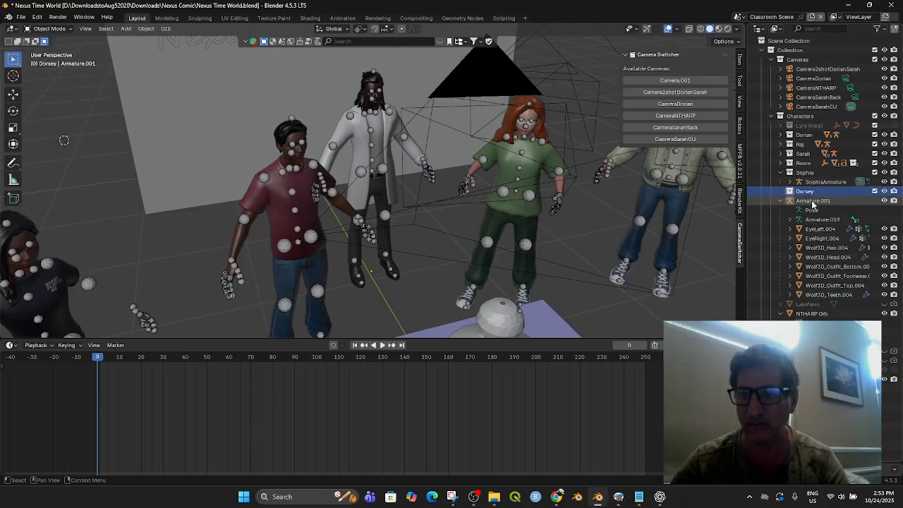
- Move Armature.001 into the Dorsey collection and rename it DorseyArmature
drag(814, 203, 808, 192)
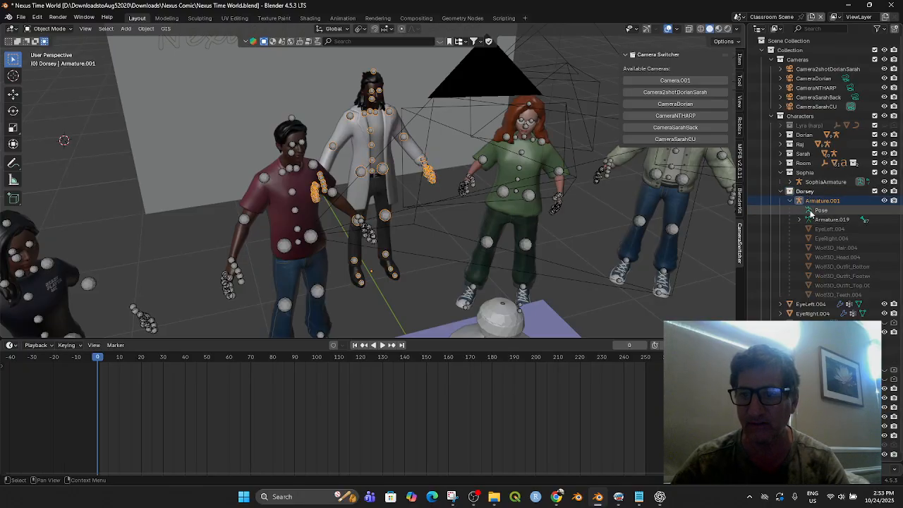
double_click(821, 201)
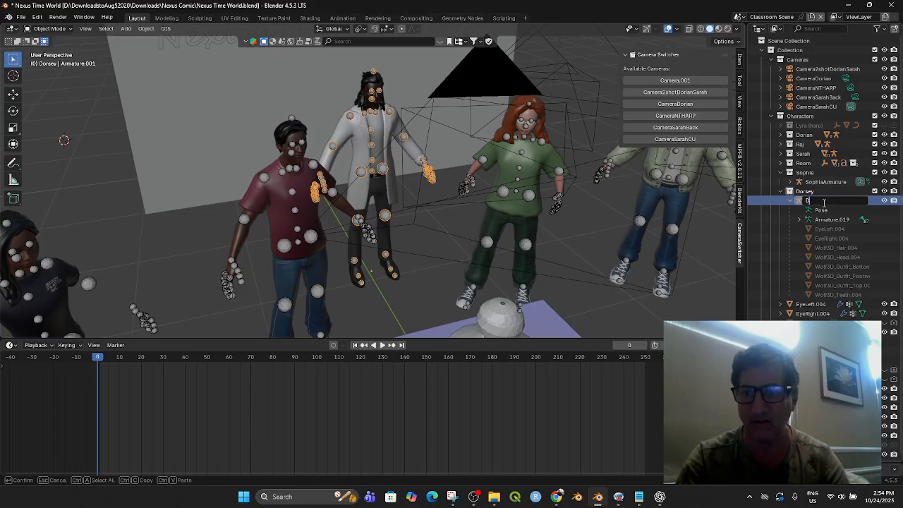
text(Dorsey)
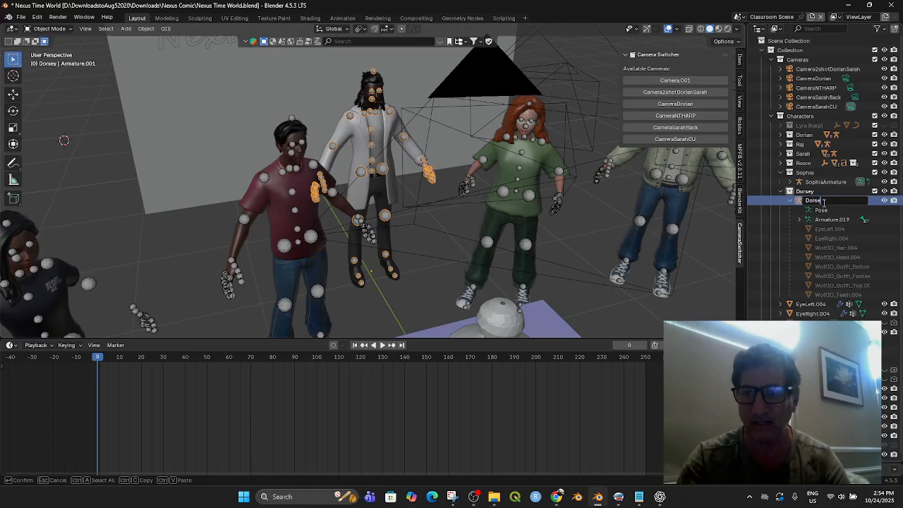
text(Armature)
key(Return)
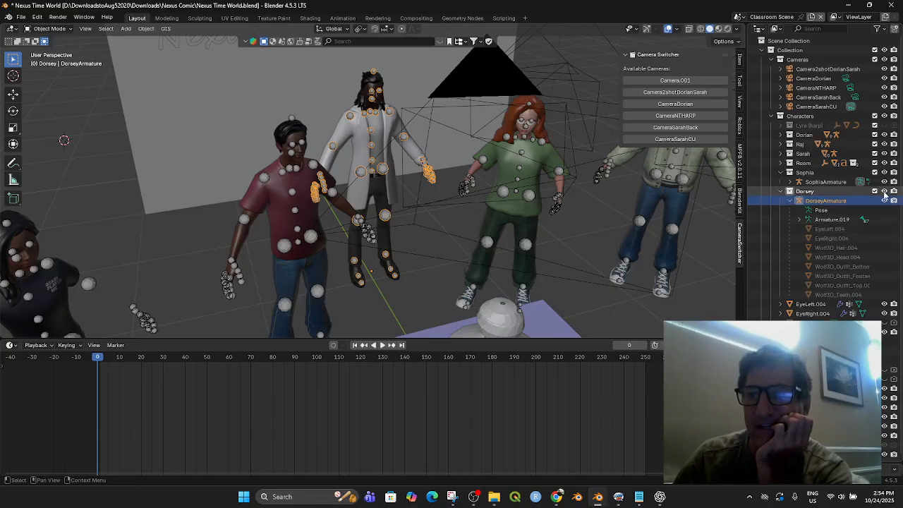
- Toggle the visibility of the Dorsey collection and DorseyArmature, and select the armature's greyed-out child meshes to check which parts are outside the collection
click(886, 191)
click(886, 191)
click(891, 195)
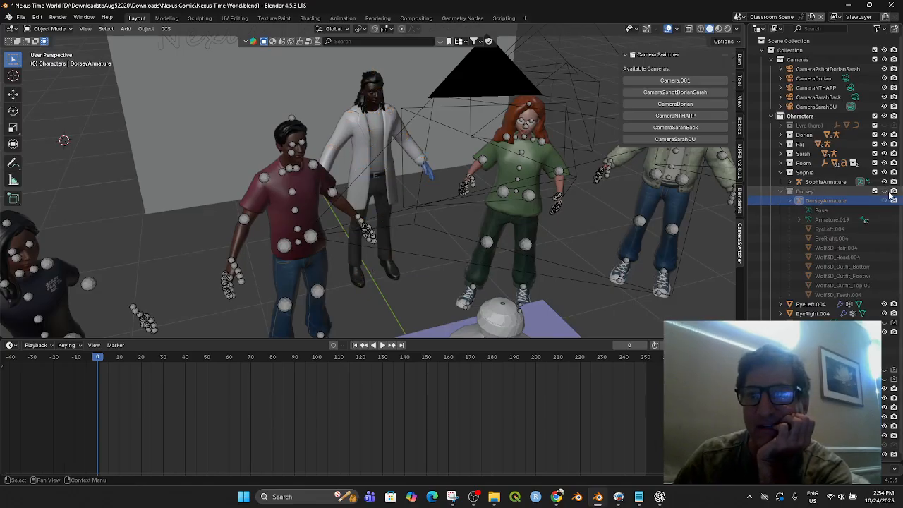
click(890, 195)
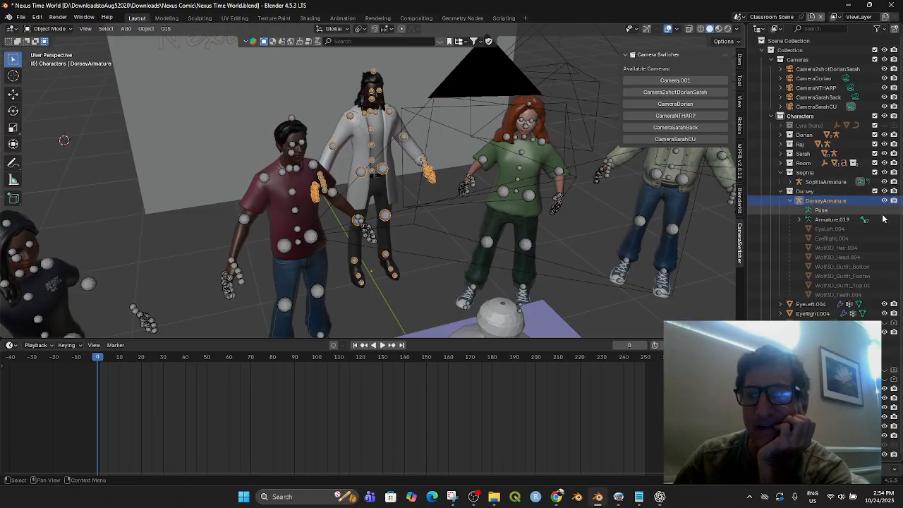
click(887, 202)
click(887, 202)
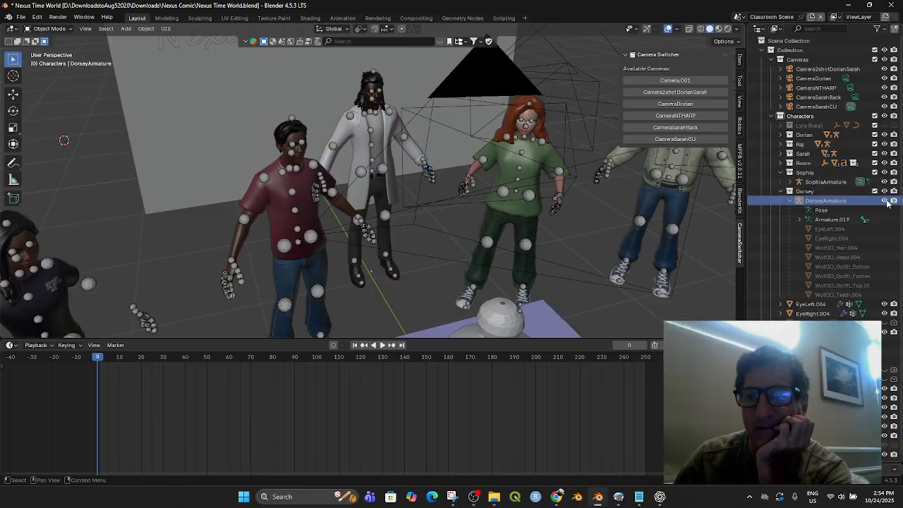
click(830, 230)
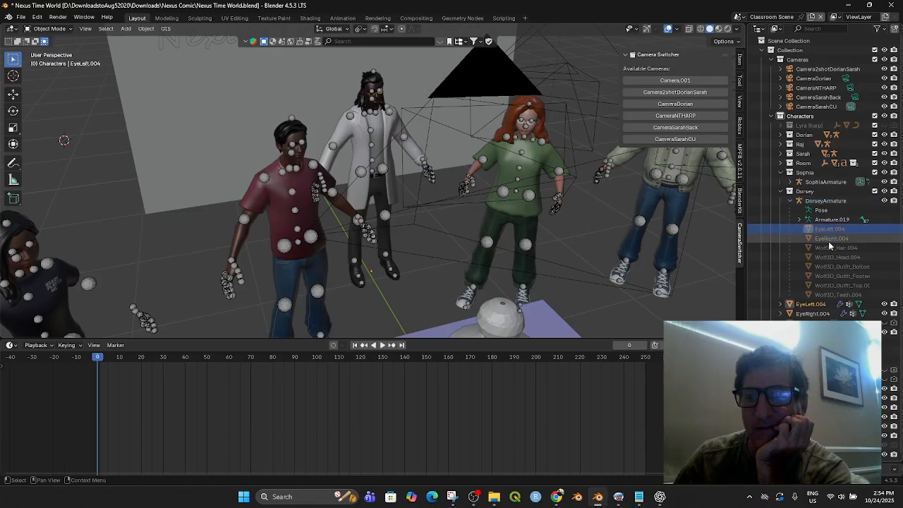
click(830, 248)
click(830, 266)
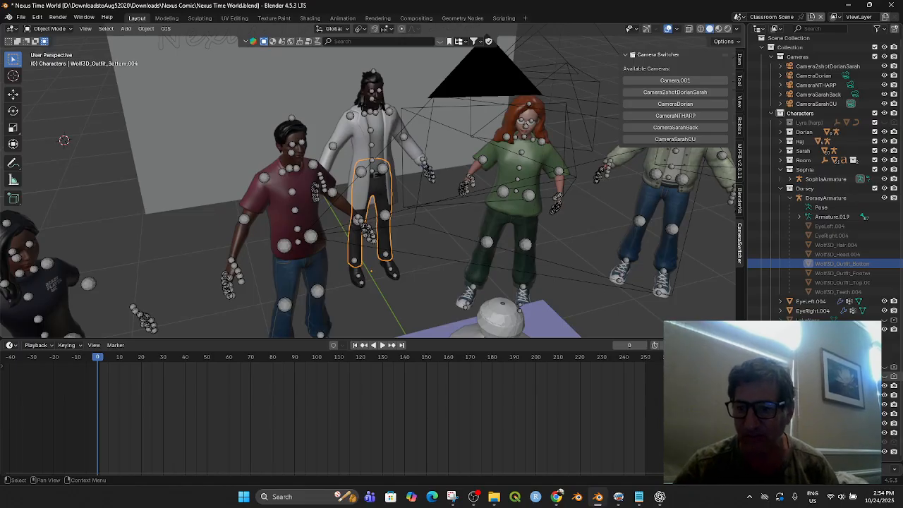
- Move the meshes from Wolf3D_Hair.004 through Wolf3D_Teeth.004 into the Dorsey collection
click(816, 386)
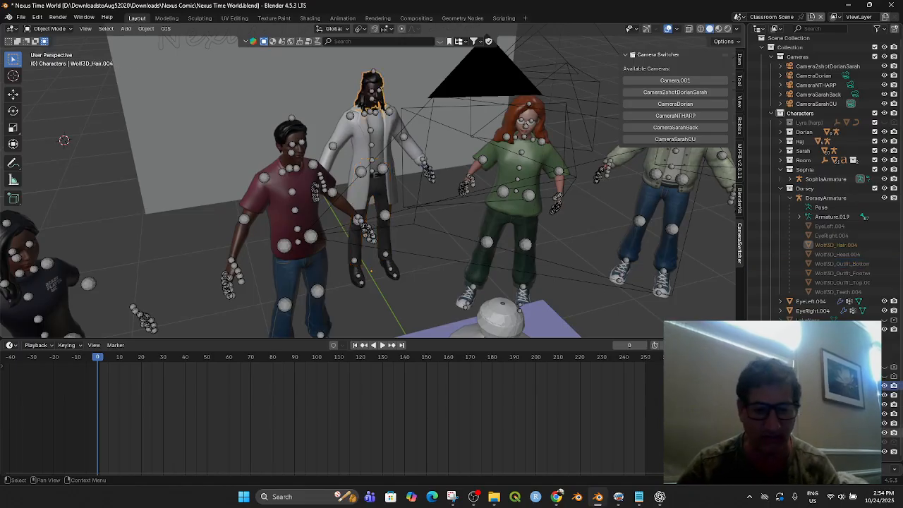
shift+click(816, 433)
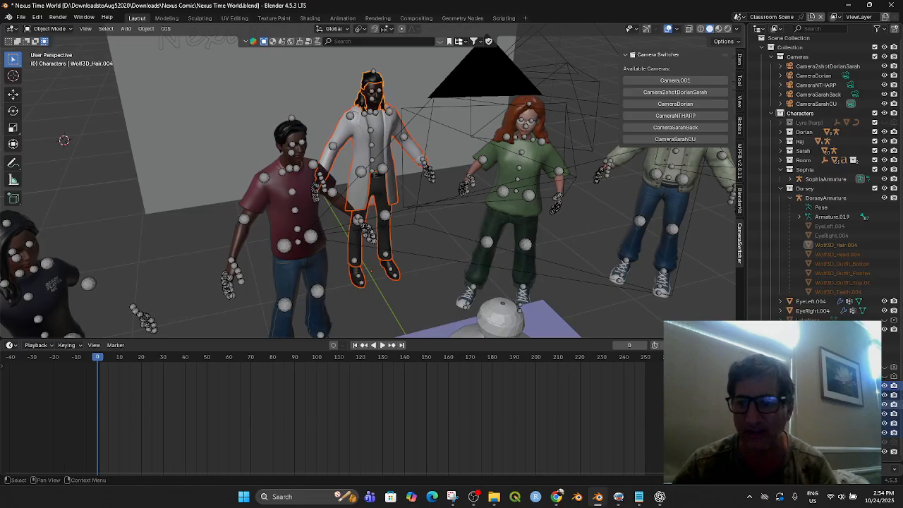
drag(816, 432, 833, 242)
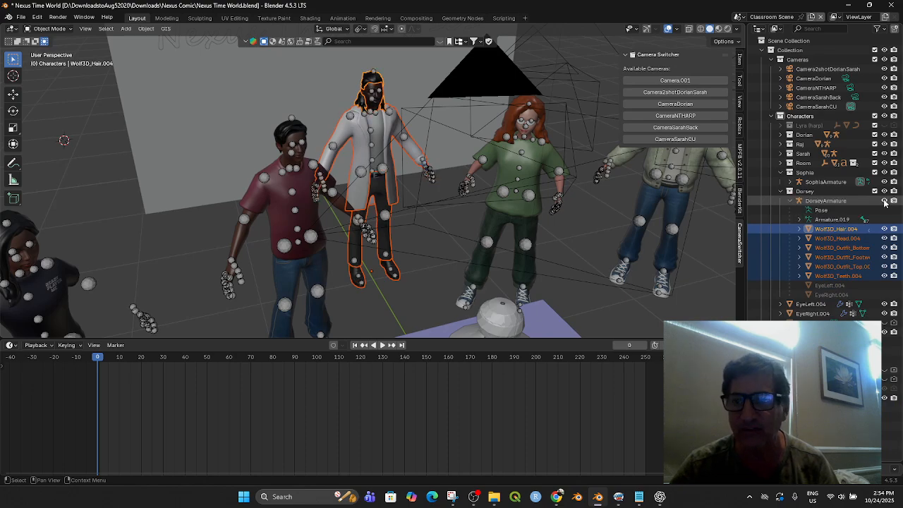
- Toggle the visibility of the Wolf3D meshes, DorseyArmature and the Dorsey collection to check which parts of the character hide together
drag(885, 229, 880, 269)
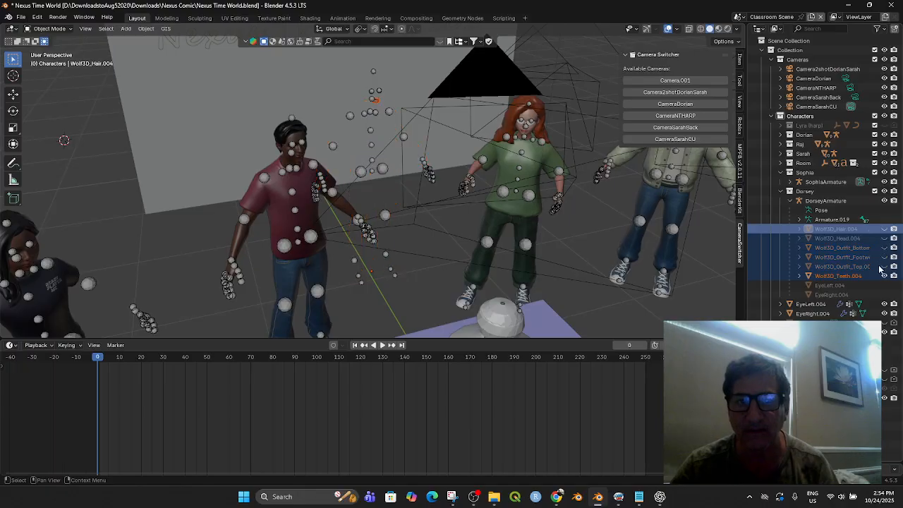
drag(884, 231, 881, 271)
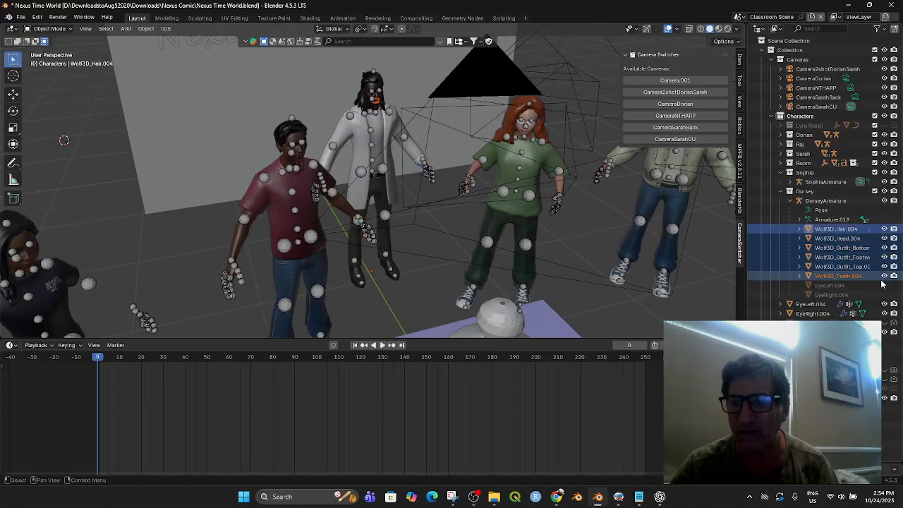
click(861, 286)
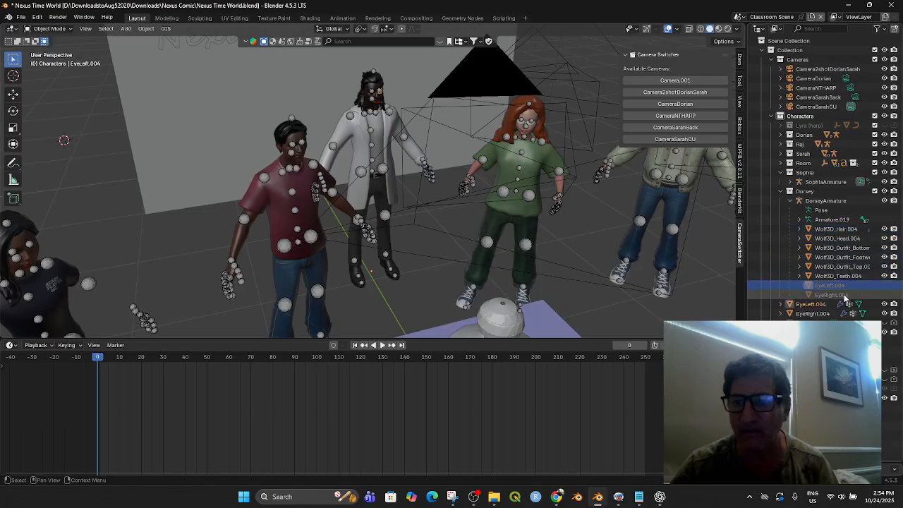
click(843, 295)
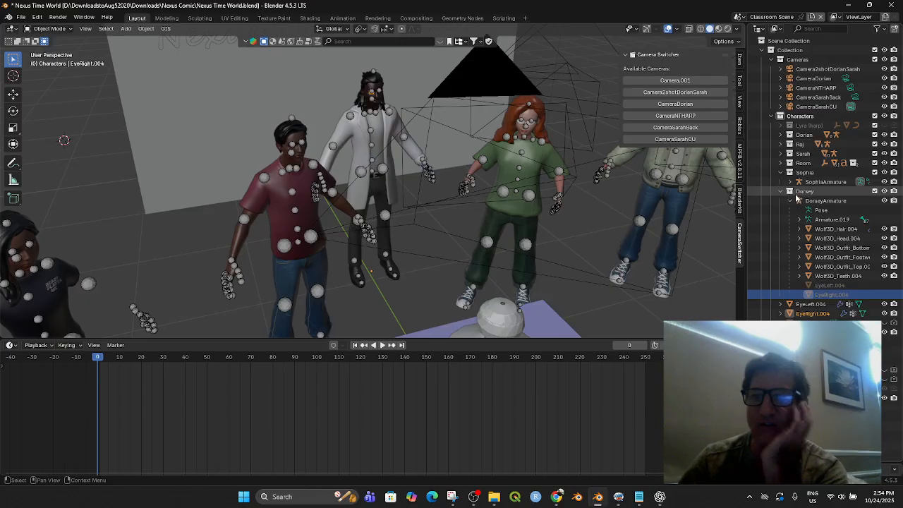
click(819, 201)
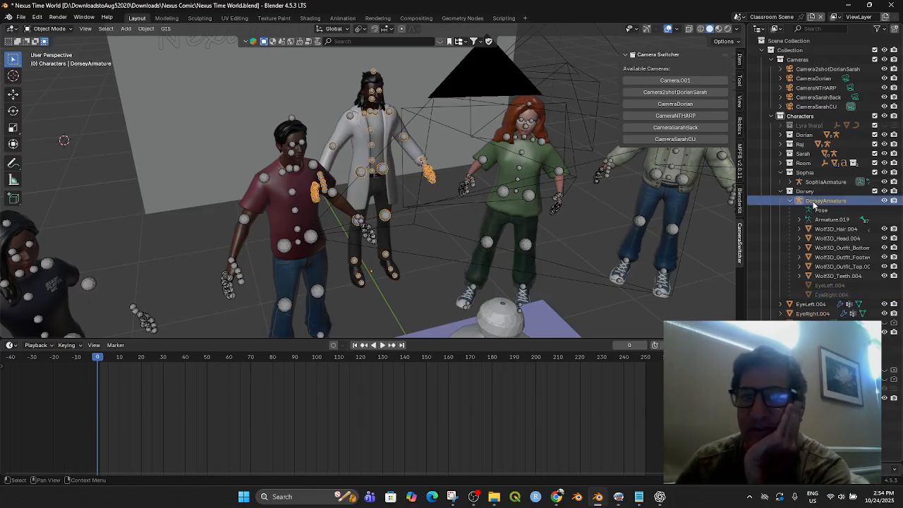
click(884, 201)
click(885, 201)
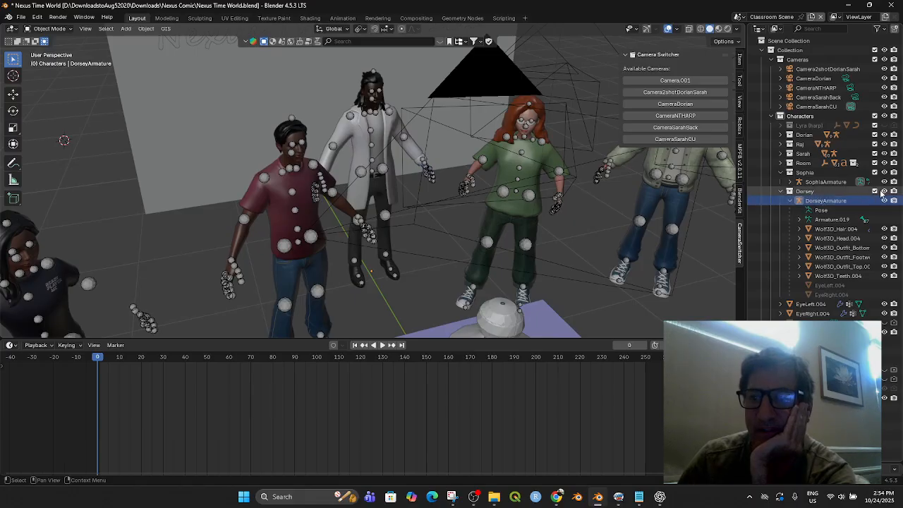
click(885, 192)
click(885, 191)
click(885, 191)
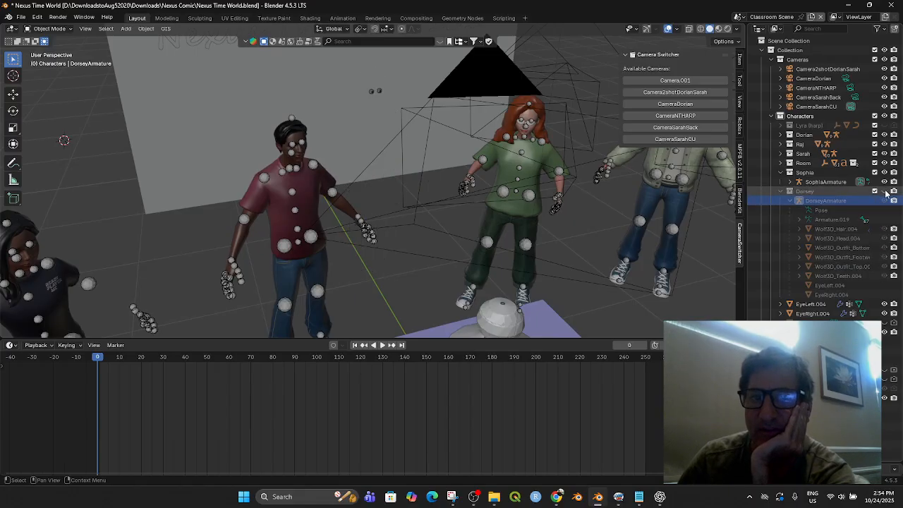
click(885, 191)
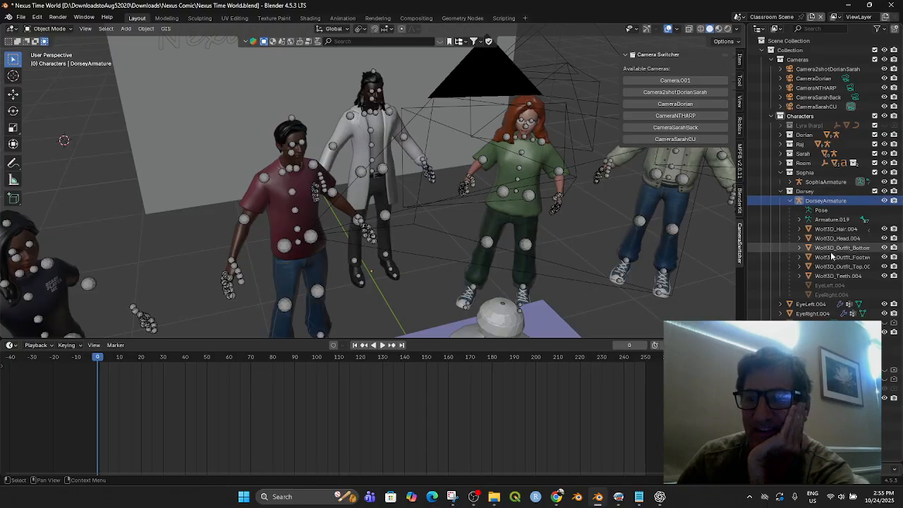
click(885, 201)
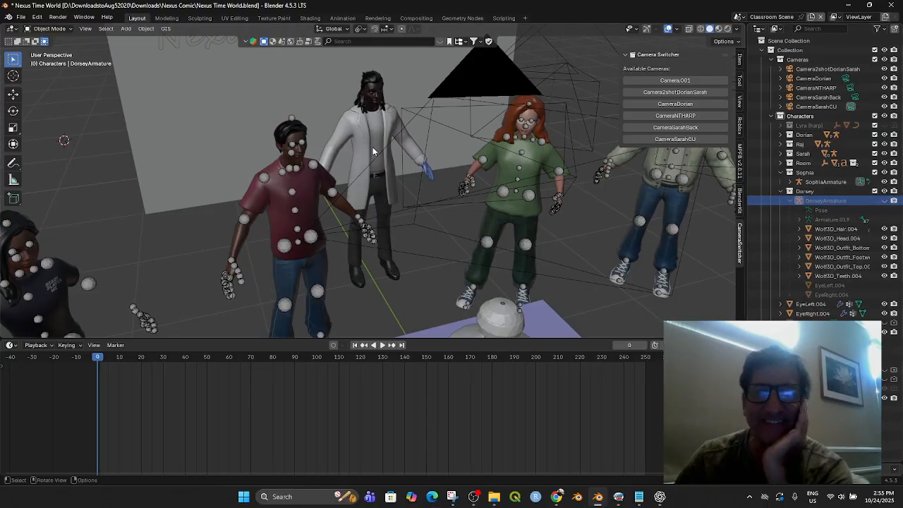
click(884, 201)
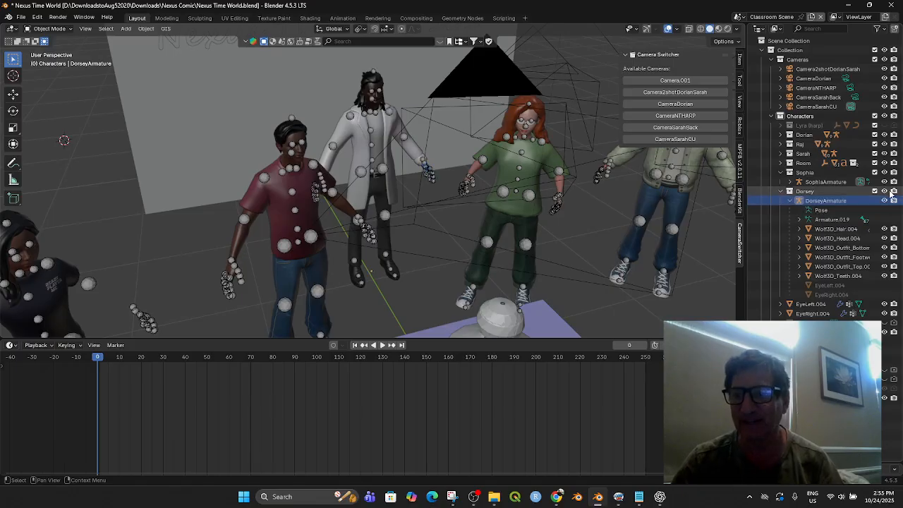
- Hide the Dorsey collection to locate the leftover eyes, move EyeLeft.004 and EyeRight.004 into it, and show the collection again
click(885, 192)
scroll(423, 147, up, 4)
scroll(423, 147, down, 2)
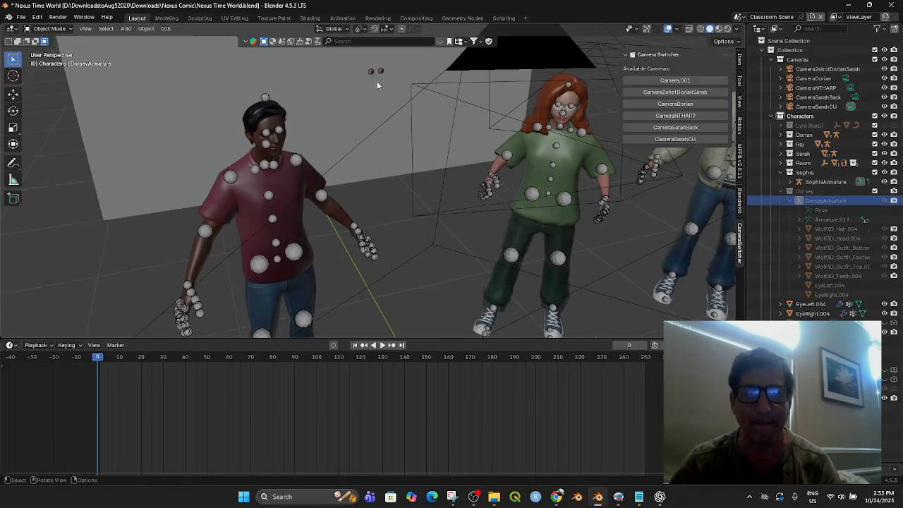
click(369, 72)
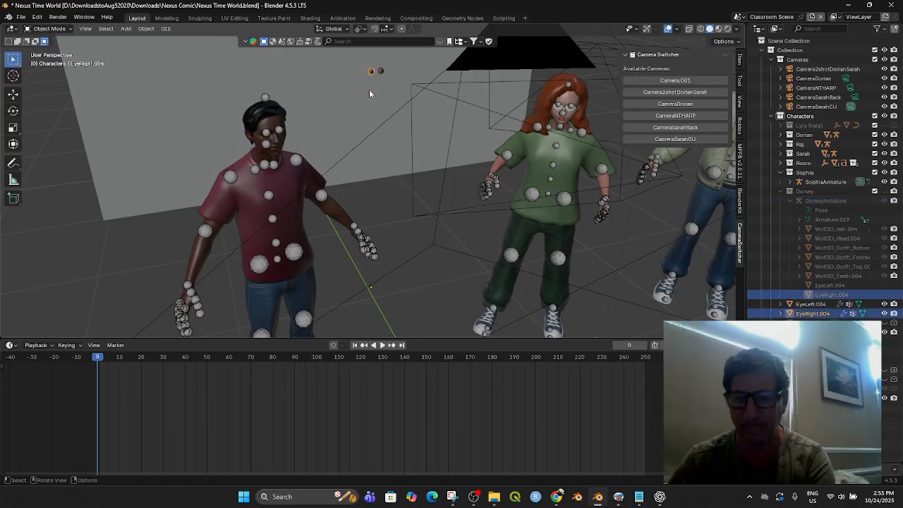
key(KP_Decimal)
scroll(428, 171, down, 16)
middle_drag(414, 208, 418, 190)
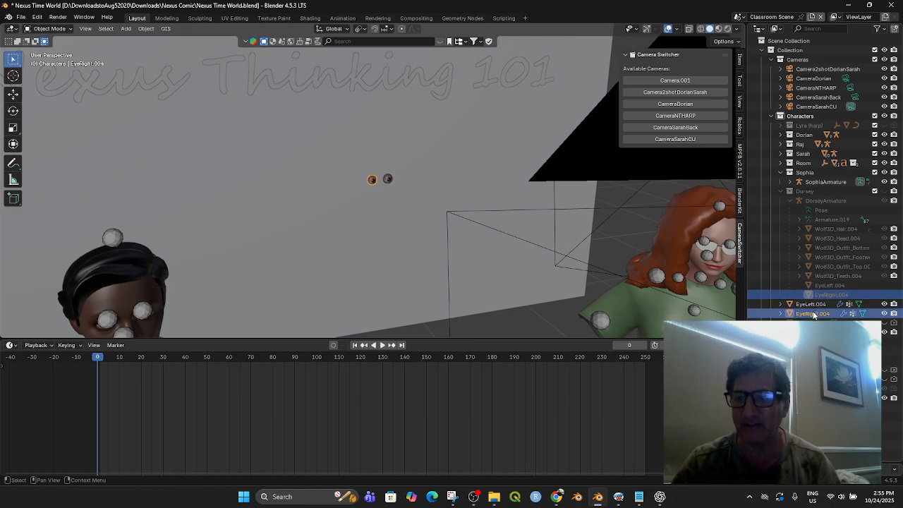
drag(814, 305, 825, 291)
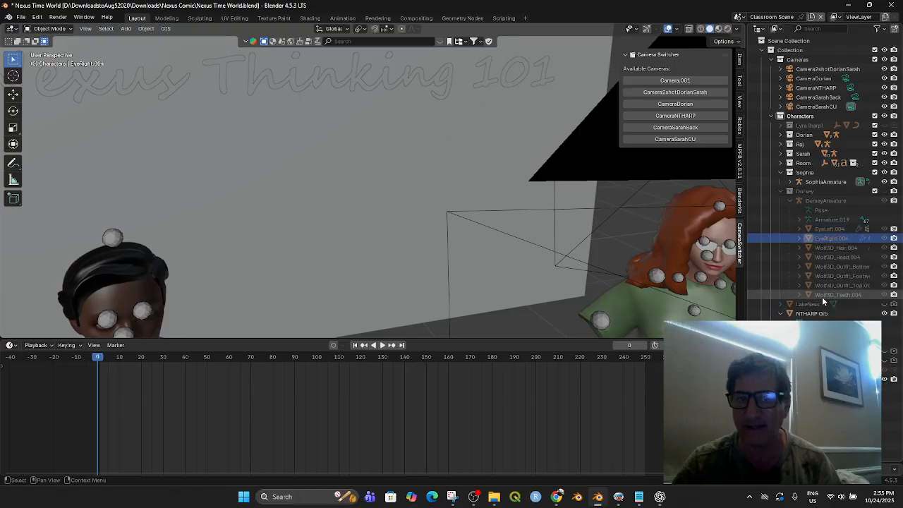
click(885, 191)
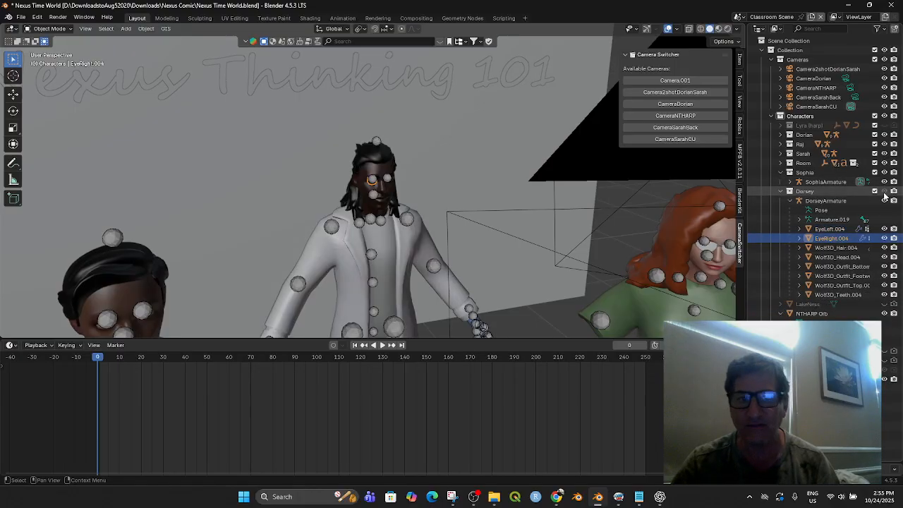
- Select DorseyArmature at the character's face and switch it to Pose Mode, facing the head from the front
scroll(398, 227, down, 3)
scroll(398, 228, up, 10)
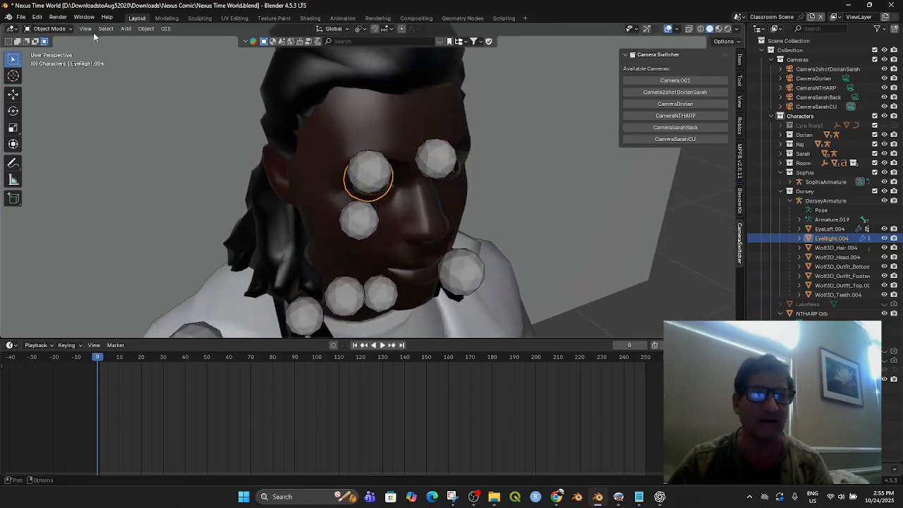
click(49, 29)
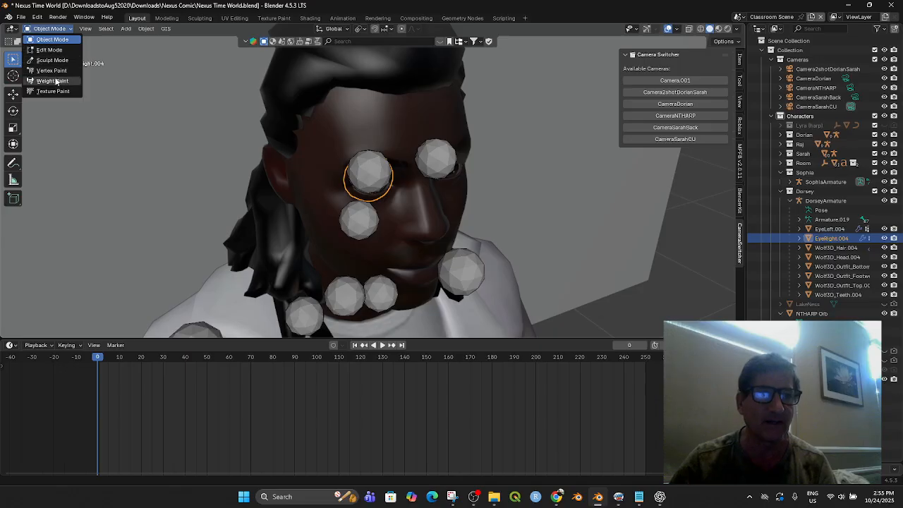
click(359, 142)
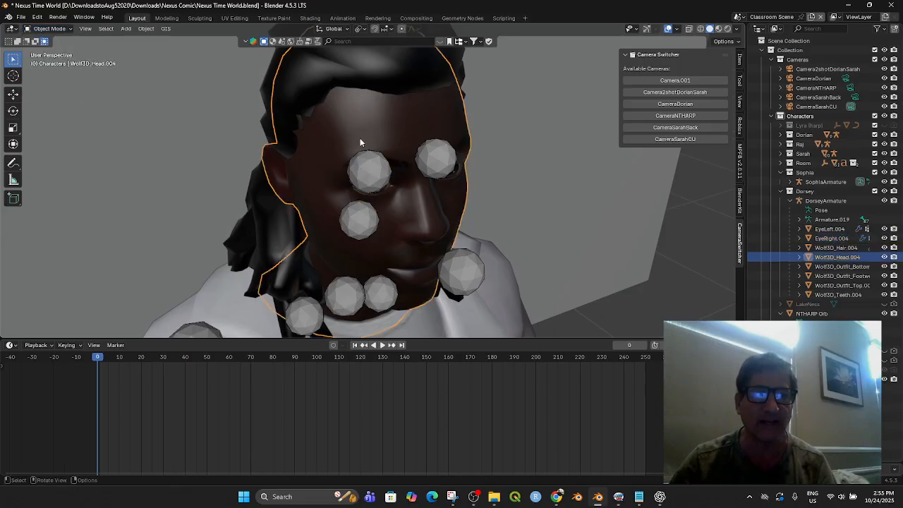
click(374, 185)
click(51, 29)
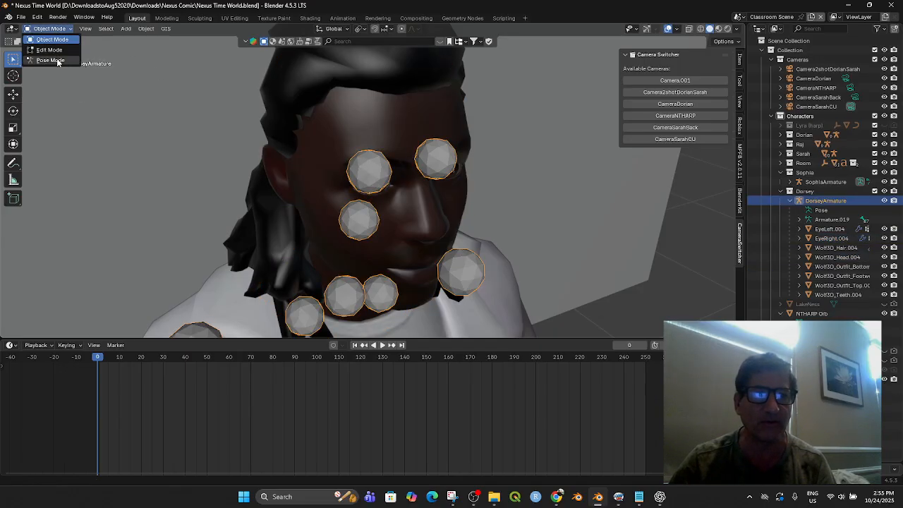
click(51, 60)
middle_drag(432, 221, 402, 203)
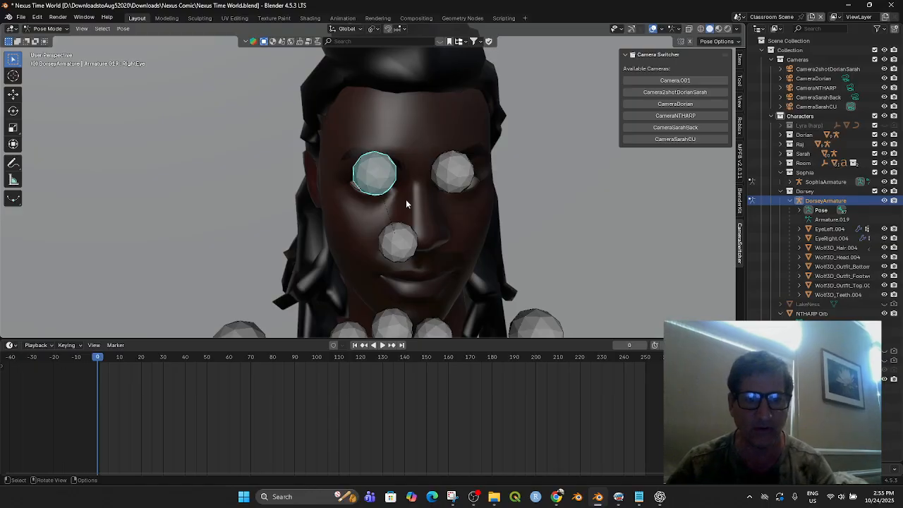
- Hide DorseyArmature briefly to inspect the character's eyes behind the bone shapes, and show it again
scroll(445, 225, up, 6)
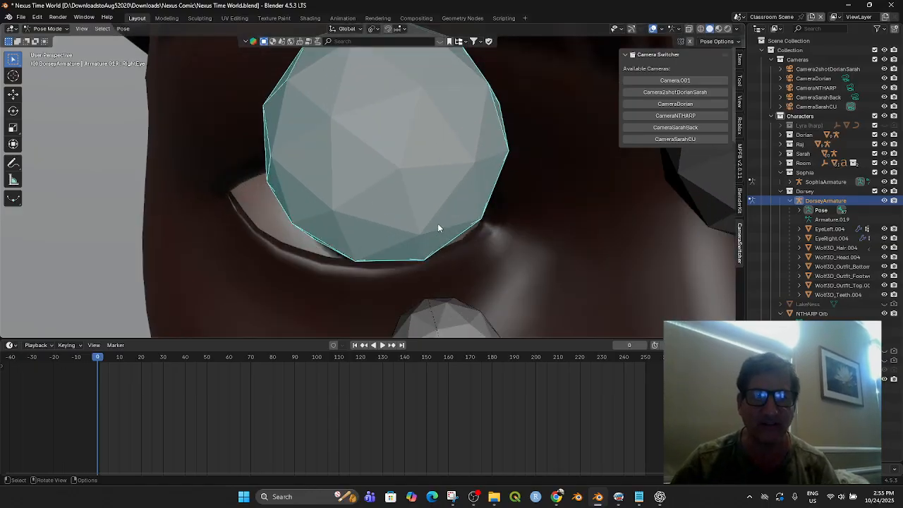
scroll(438, 223, down, 5)
mouse_move(432, 233)
middle_down()
mouse_move(515, 252)
mouse_move(524, 222)
mouse_move(462, 226)
mouse_move(439, 237)
middle_up()
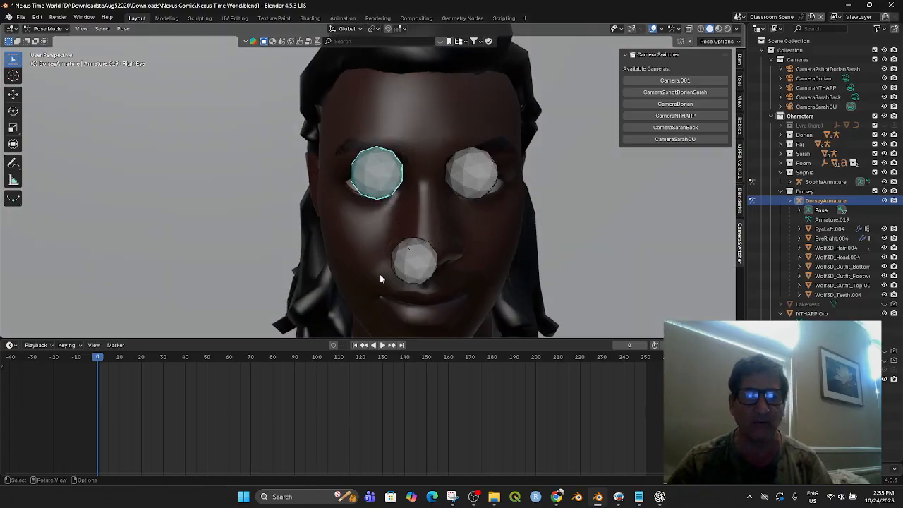
click(885, 201)
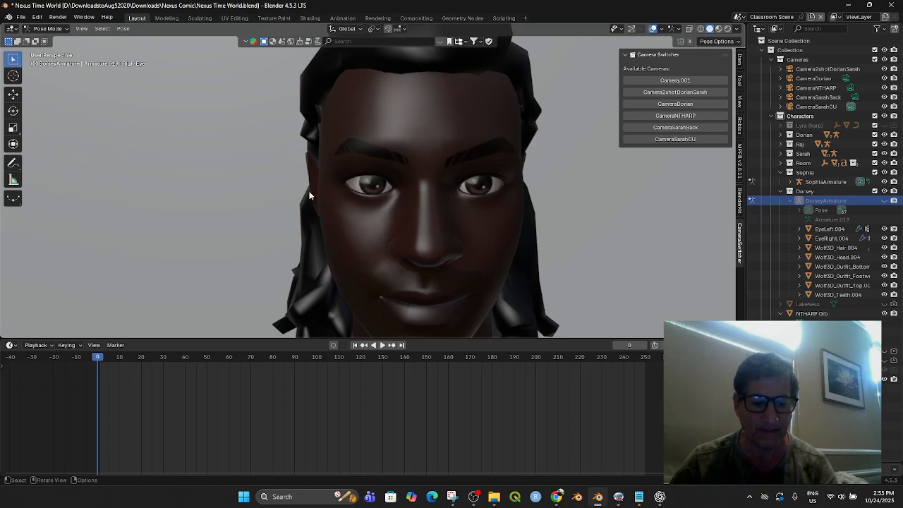
click(884, 202)
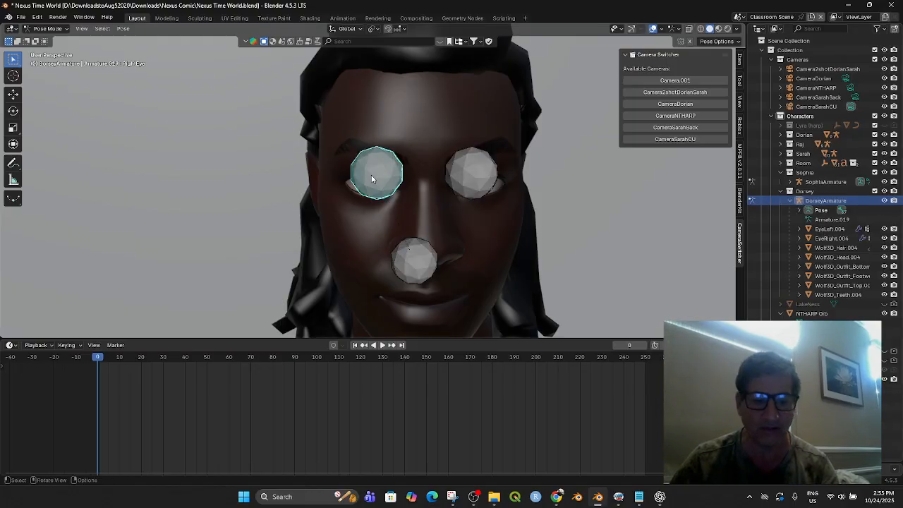
- Rotate the RightEye bone slightly about the global Z axis and hide DorseyArmature to check the eye's direction
key(r)
key(z)
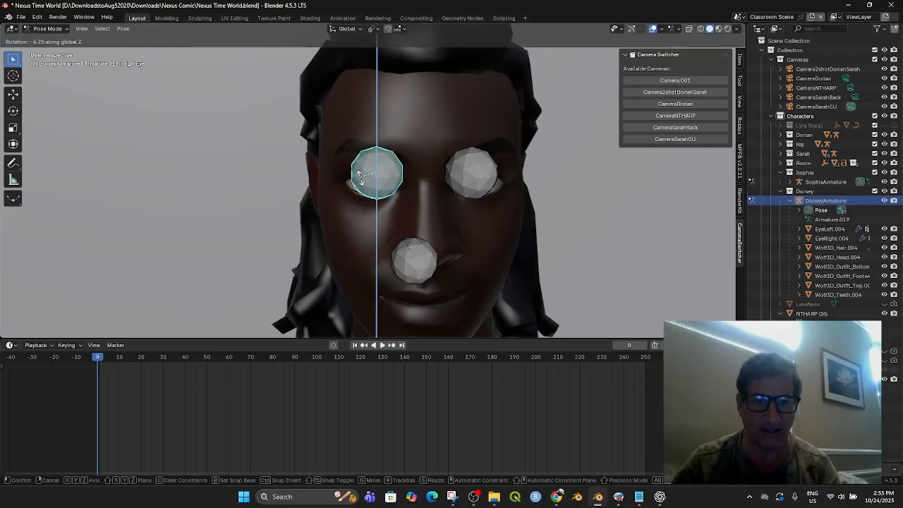
click(346, 175)
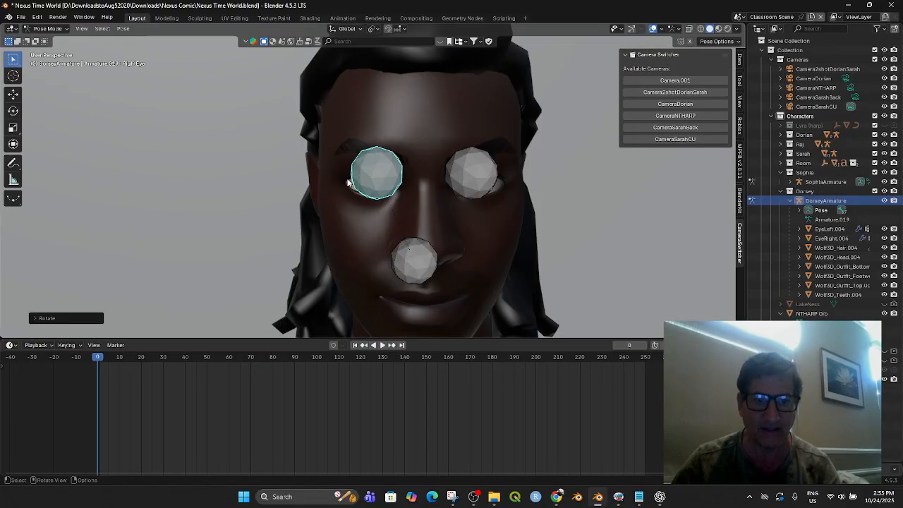
click(885, 201)
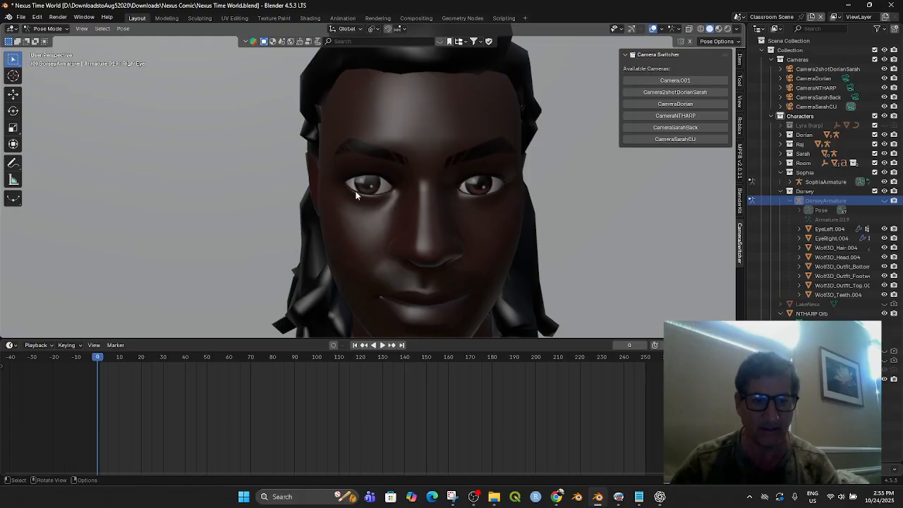
key(z)
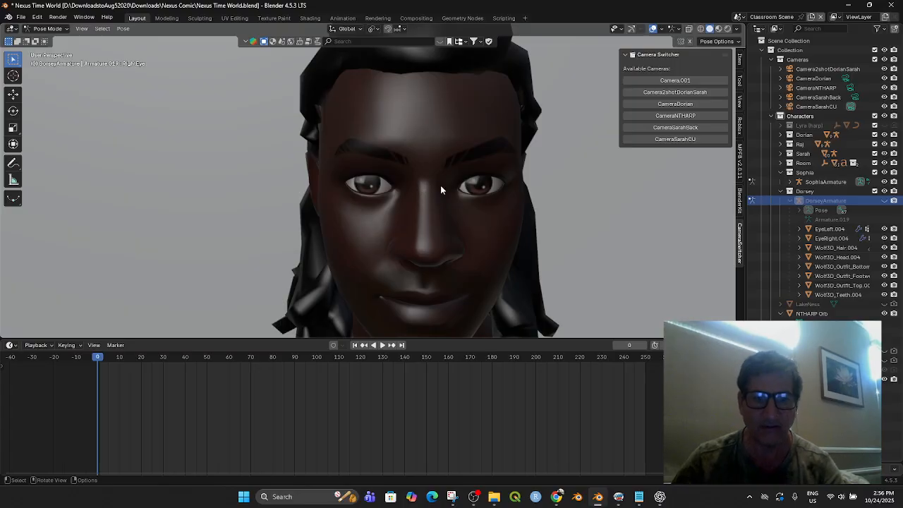
- Show DorseyArmature, try a large global Z rotation of the RightEye bone, and toggle the armature's visibility to check the eye
click(886, 201)
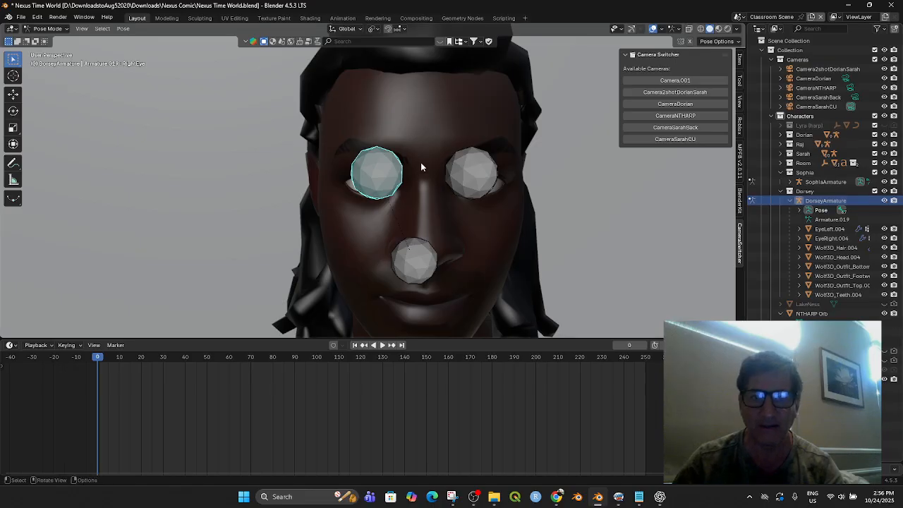
key(r)
key(z)
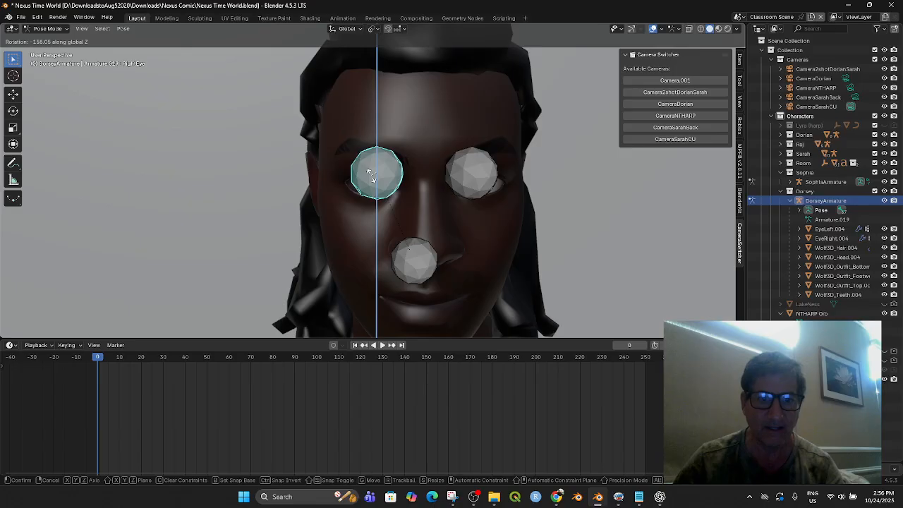
click(375, 175)
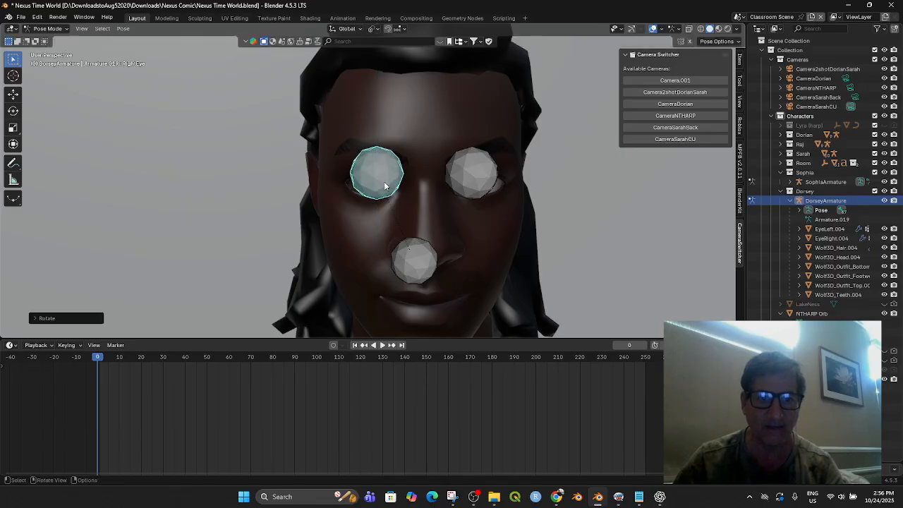
click(884, 201)
click(884, 202)
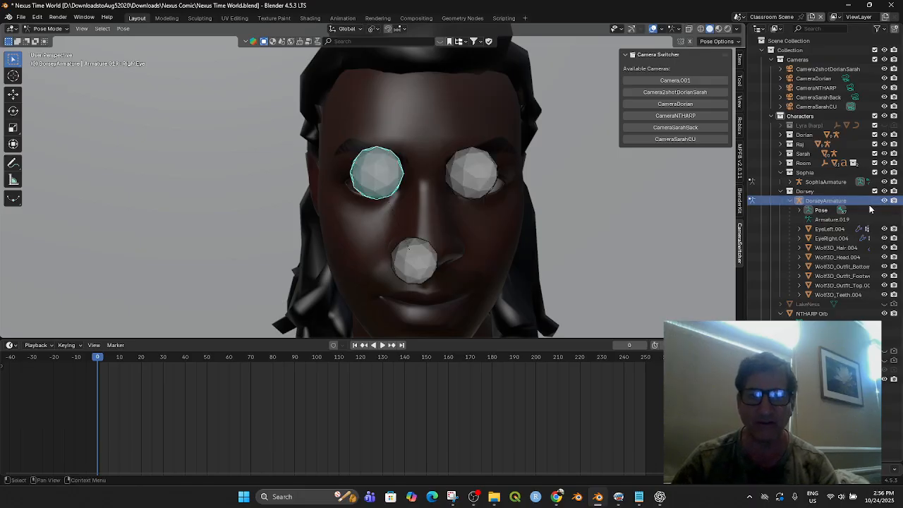
- Try two further global Z rotations of the RightEye bone, hiding DorseyArmature after each one to compare the gaze
key(r)
key(z)
click(496, 206)
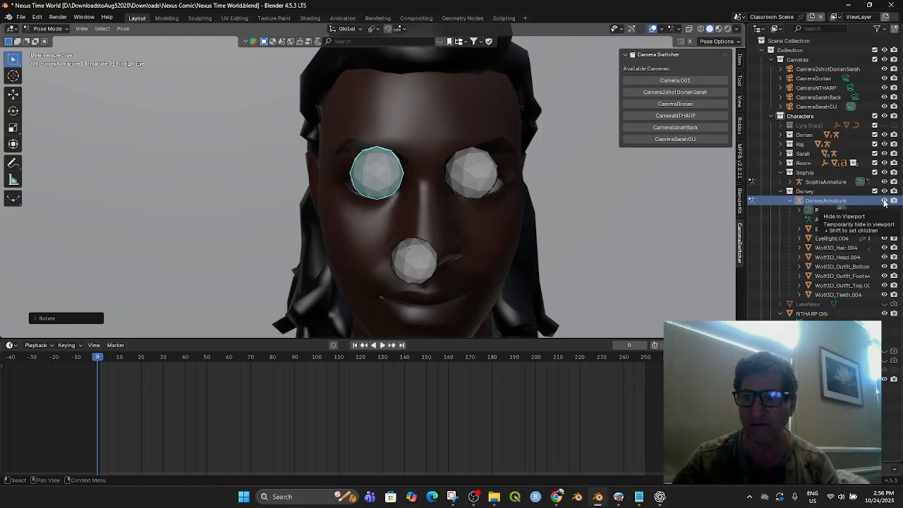
click(885, 202)
click(885, 201)
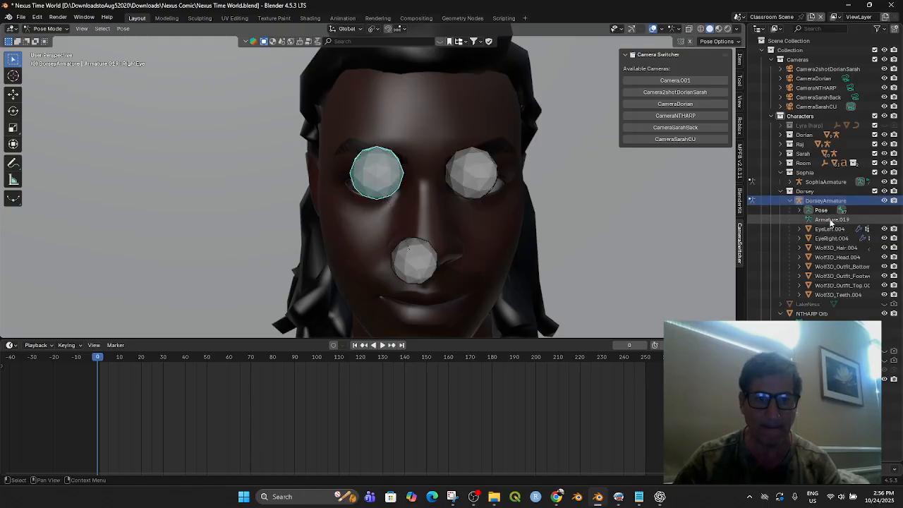
key(r)
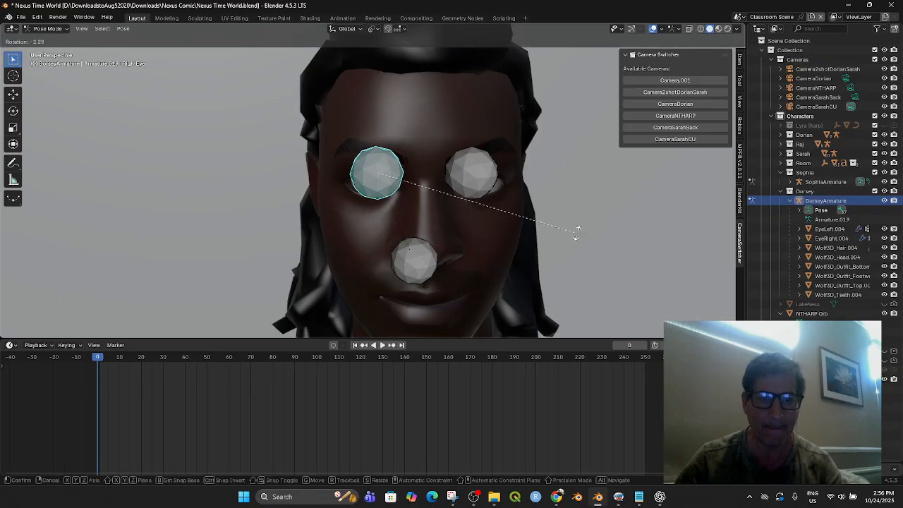
key(z)
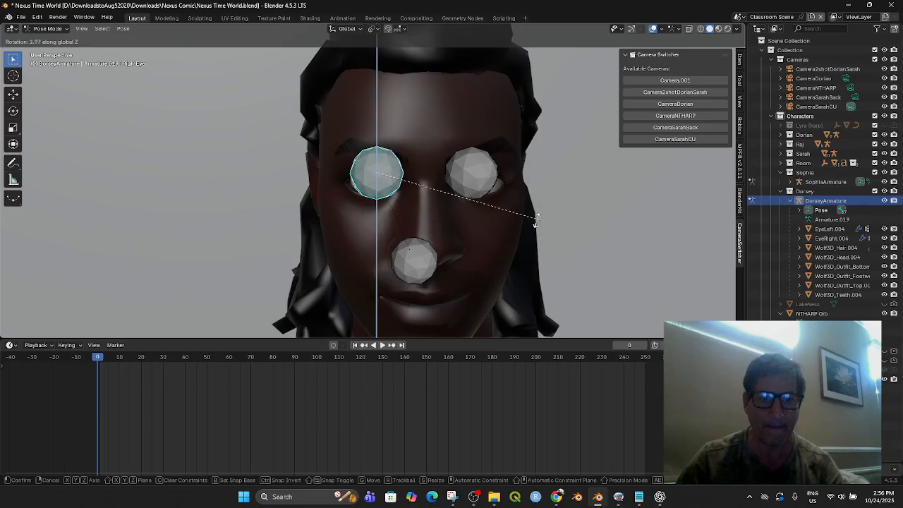
click(724, 173)
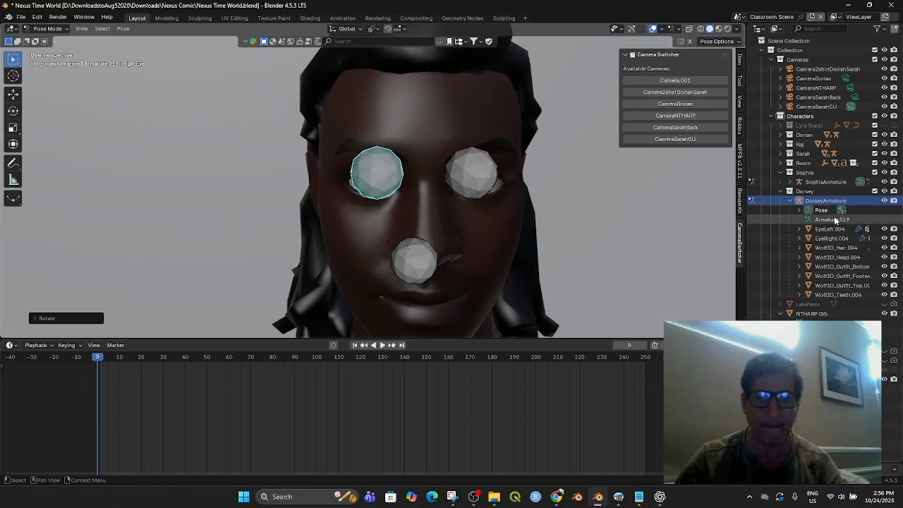
click(885, 202)
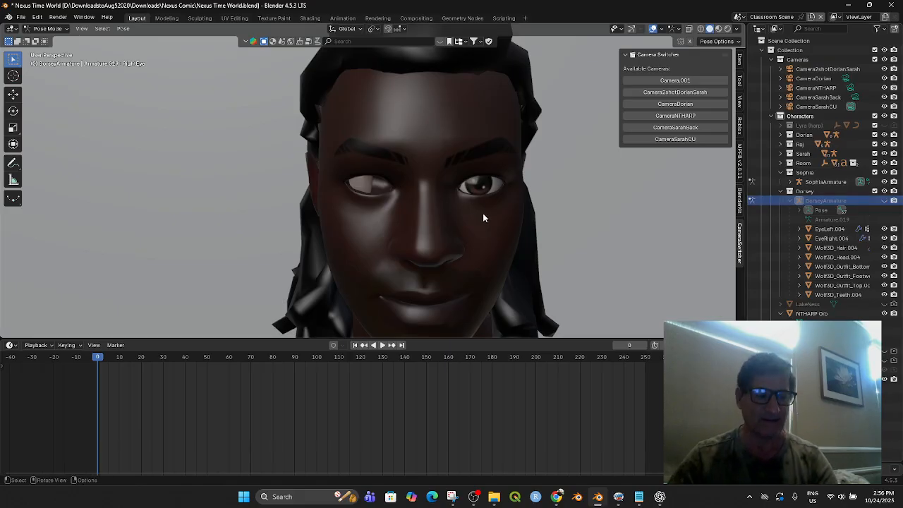
- Undo the excess RightEye rotations and hide DorseyArmature to check the restored eye
key(ctrl+z)
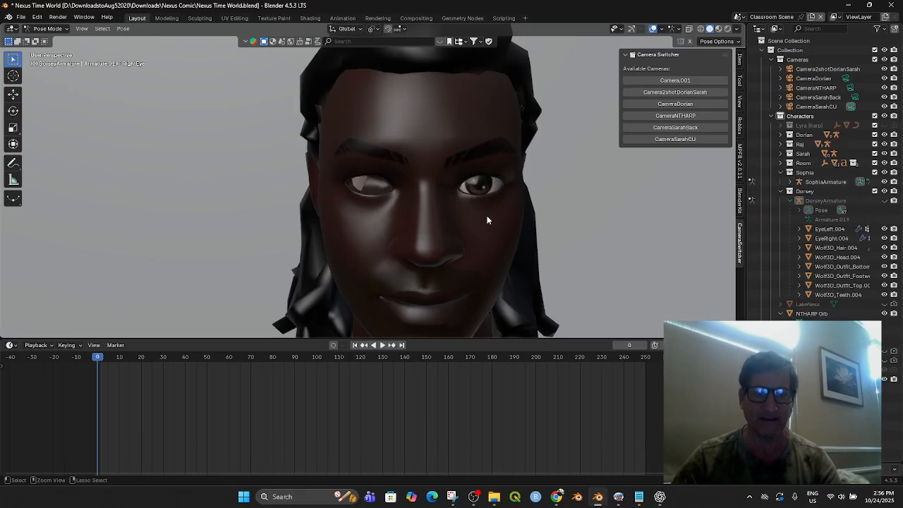
click(616, 253)
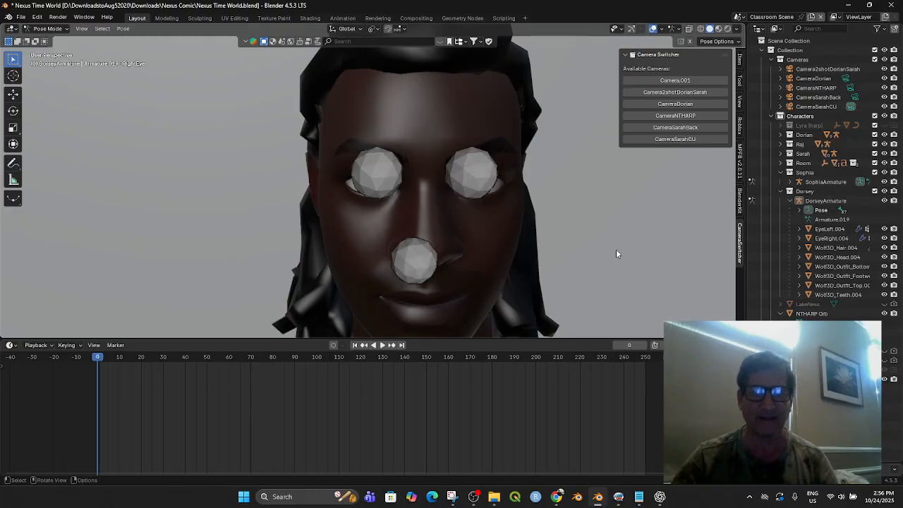
click(884, 202)
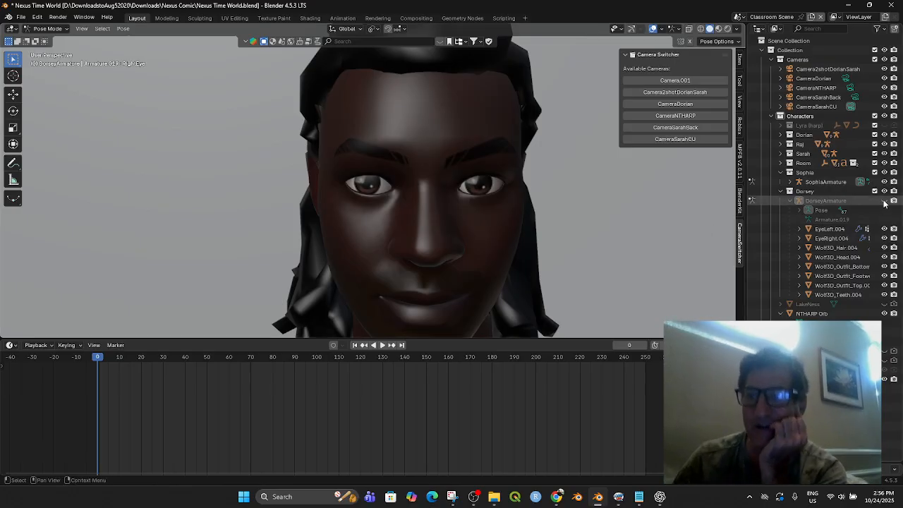
- Show DorseyArmature, reselect the RightEye bone, and open its bone properties in an enlarged Properties editor
click(884, 201)
click(379, 169)
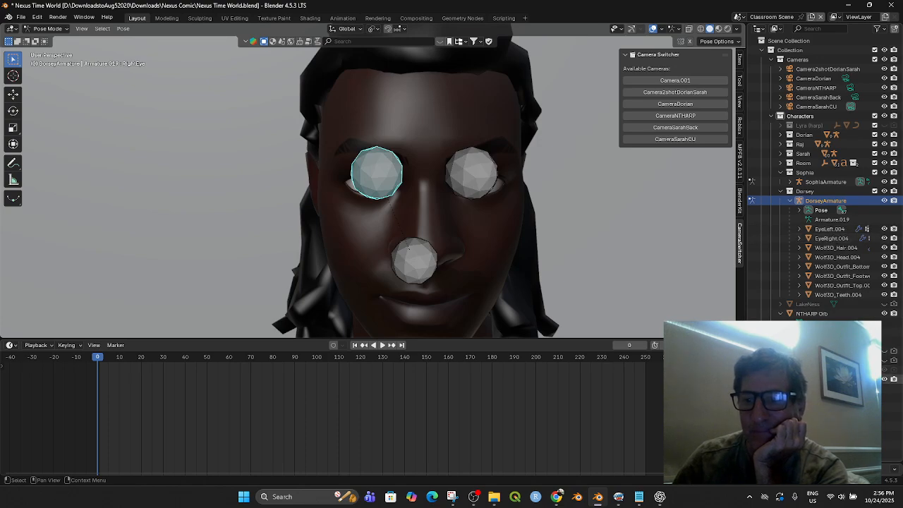
click(48, 29)
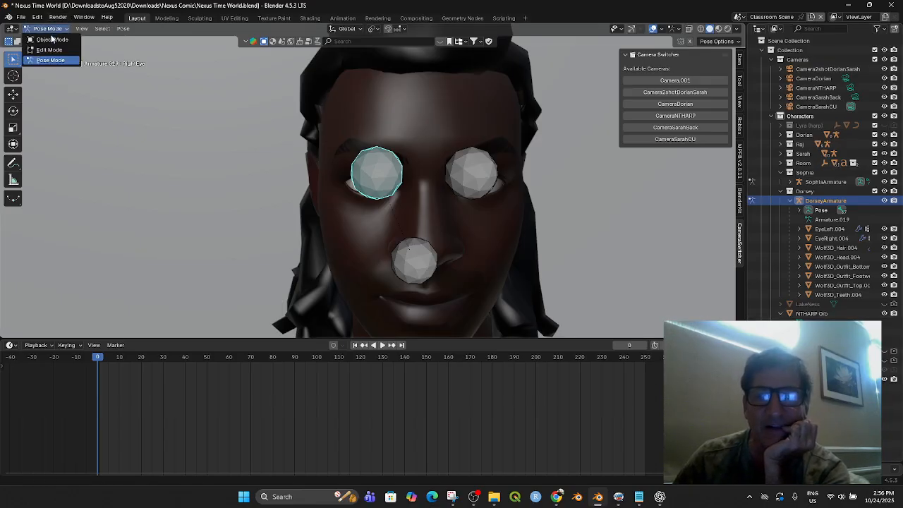
drag(819, 322, 819, 176)
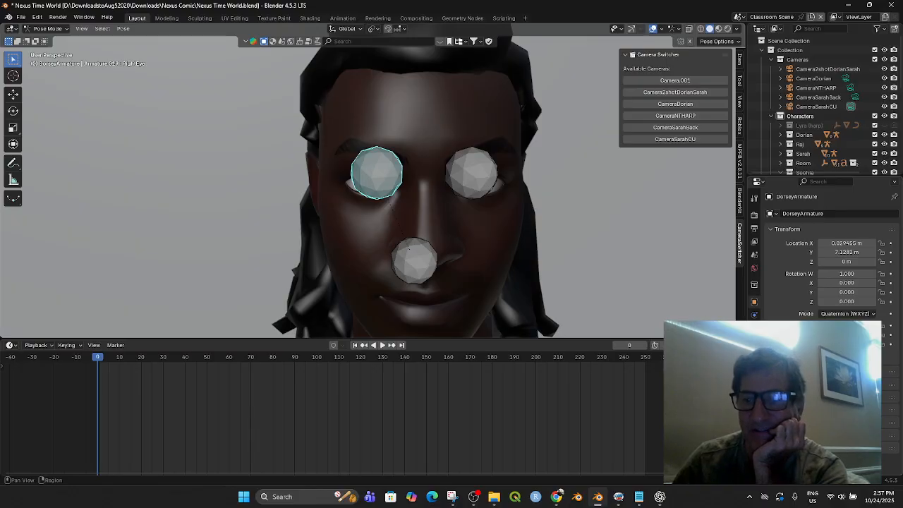
click(755, 341)
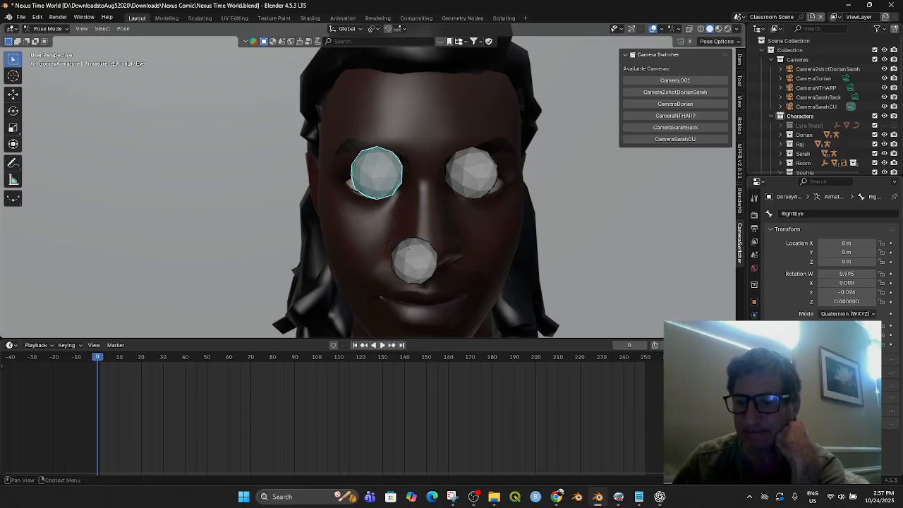
scroll(826, 254, down, 2)
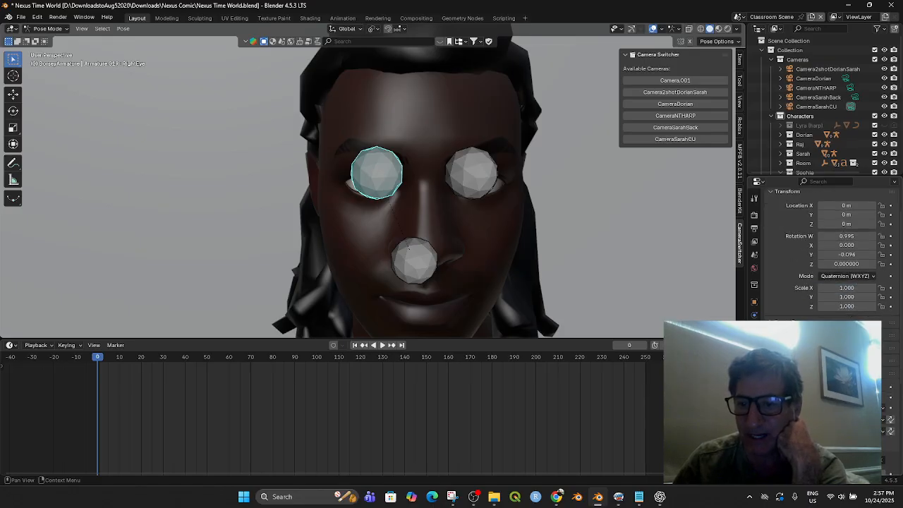
- Toggle the RightEye bone's Hide option in its viewport display settings on and off to check its effect
click(822, 398)
click(822, 398)
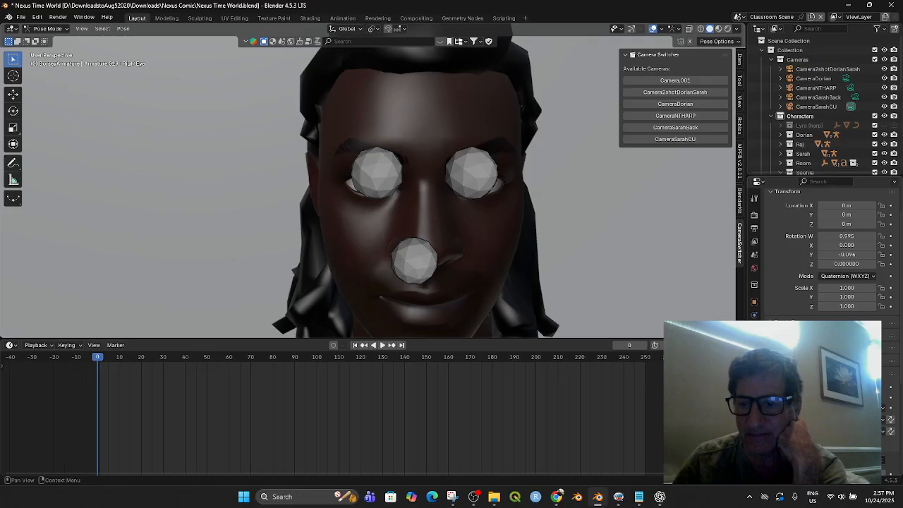
click(822, 397)
click(822, 398)
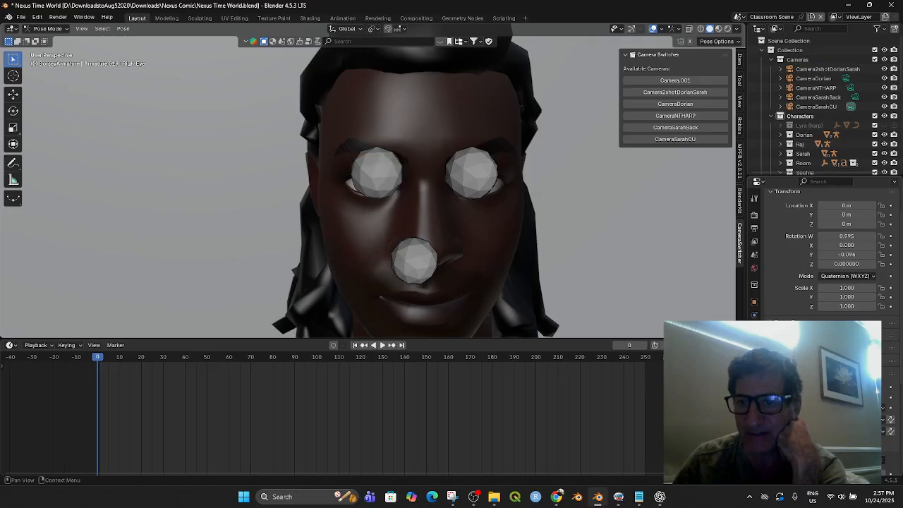
scroll(822, 397, down, 3)
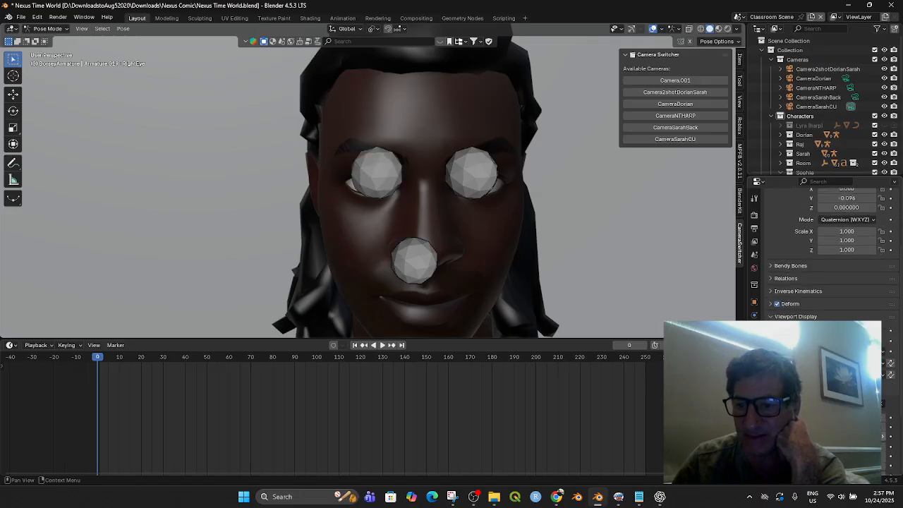
scroll(822, 397, down, 3)
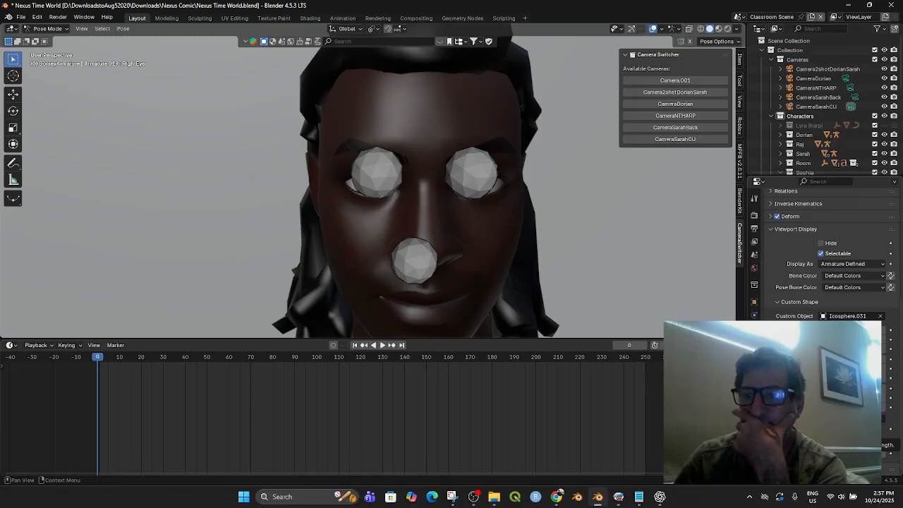
click(821, 244)
click(821, 243)
click(388, 174)
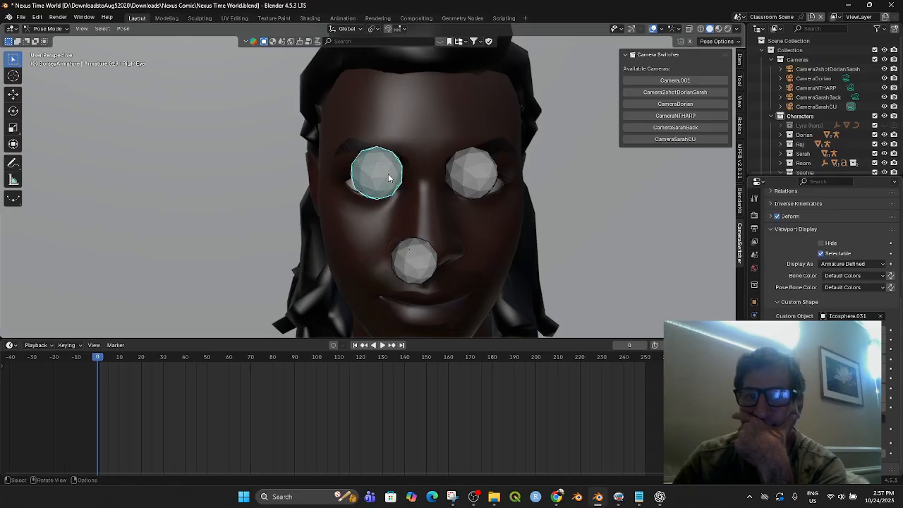
click(822, 243)
click(821, 243)
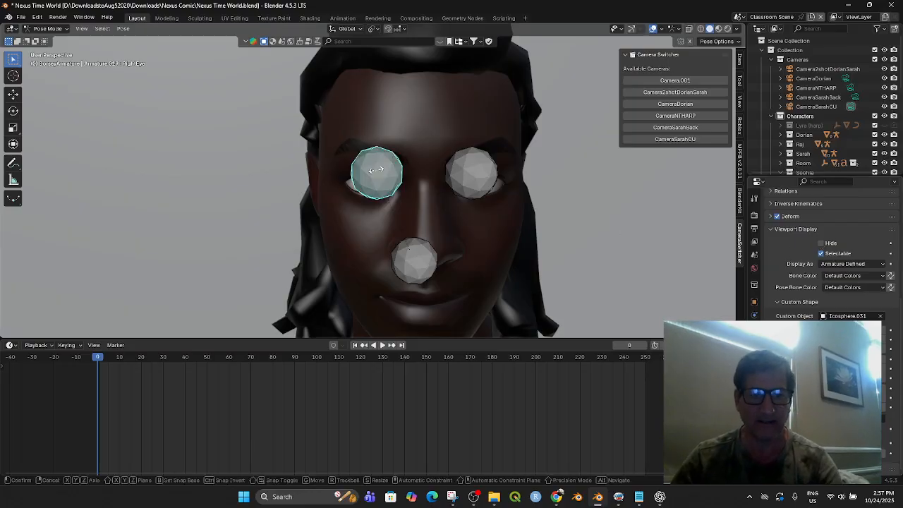
- Try another global Z rotation of the RightEye bone, toggle its Hide option to view the eye, and review its transform values
key(r)
key(z)
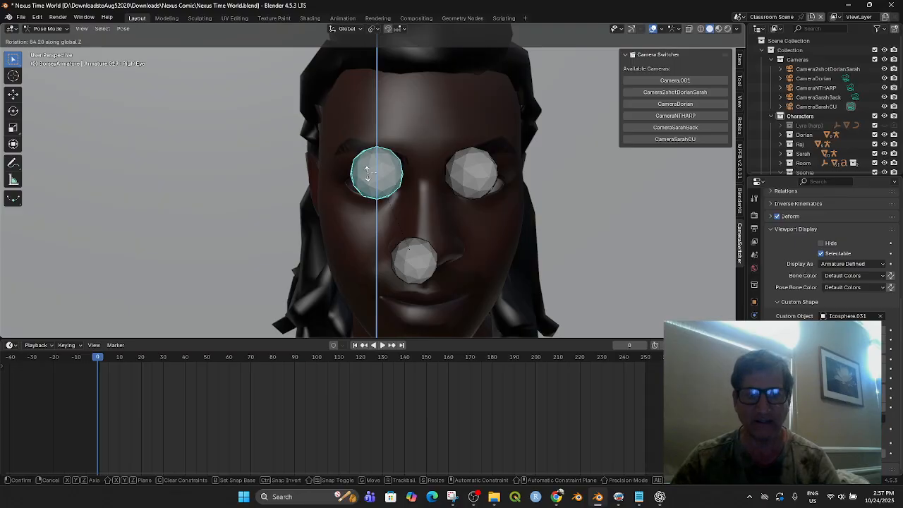
click(367, 173)
click(823, 245)
click(821, 244)
click(823, 244)
click(822, 245)
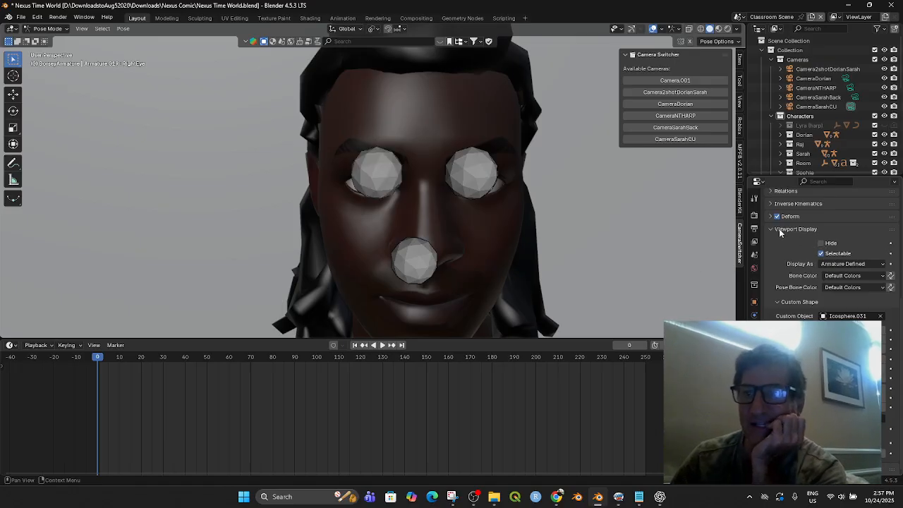
scroll(771, 232, up, 5)
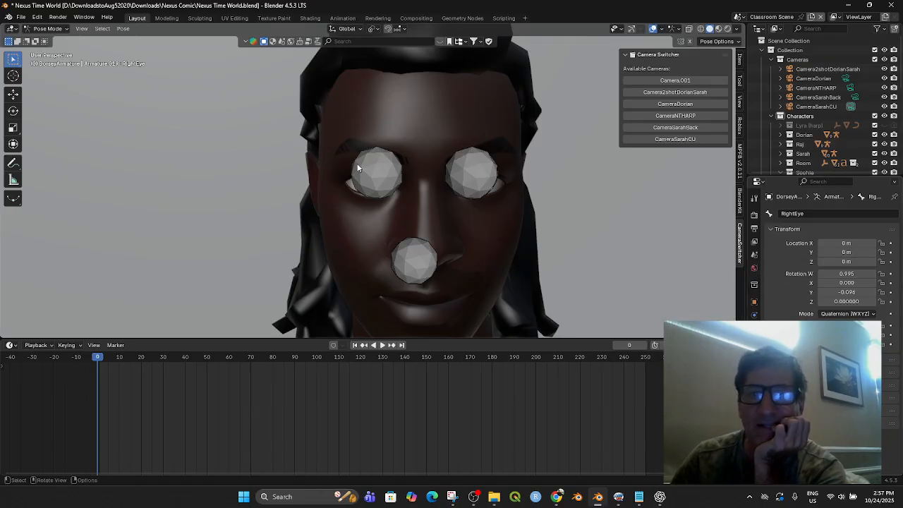
- Switch to Object Mode to check the RightEye bone's properties, and recheck both of Dorsey's eye bones in Pose Mode
click(52, 29)
click(52, 40)
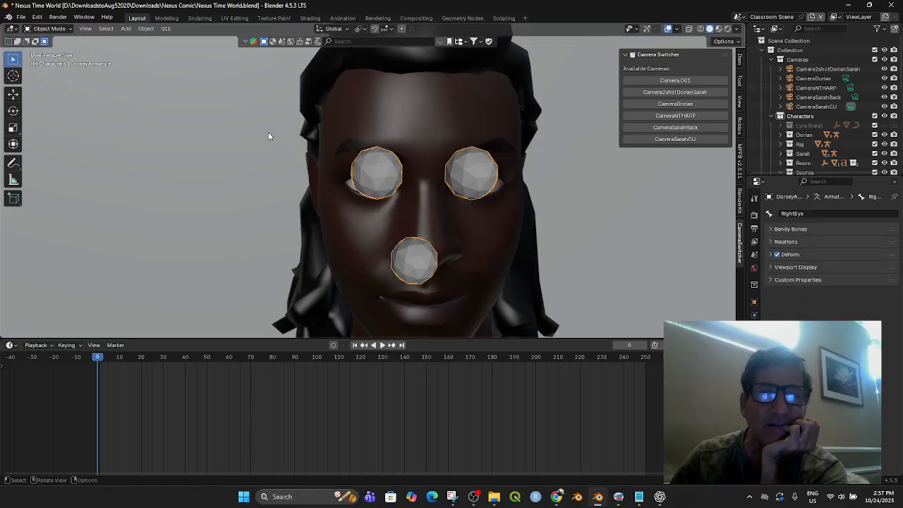
click(770, 282)
click(771, 282)
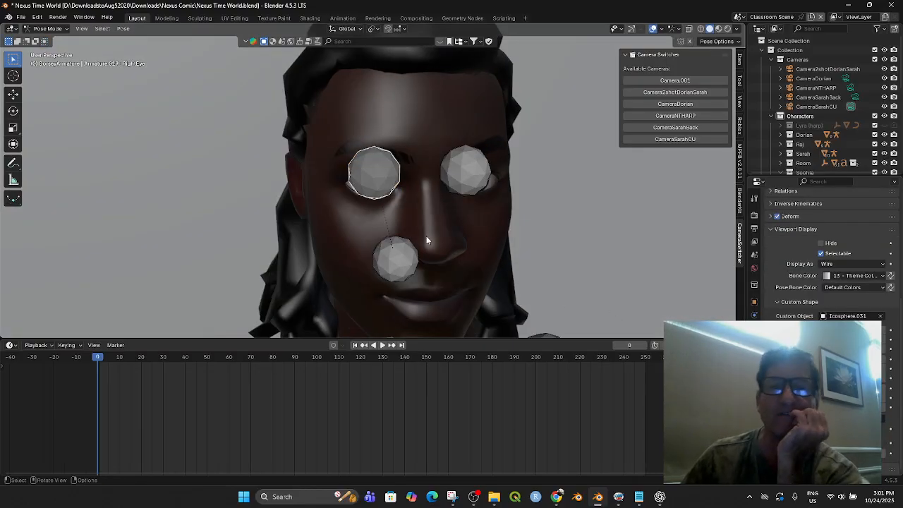
middle_drag(523, 268, 505, 262)
click(481, 182)
click(381, 183)
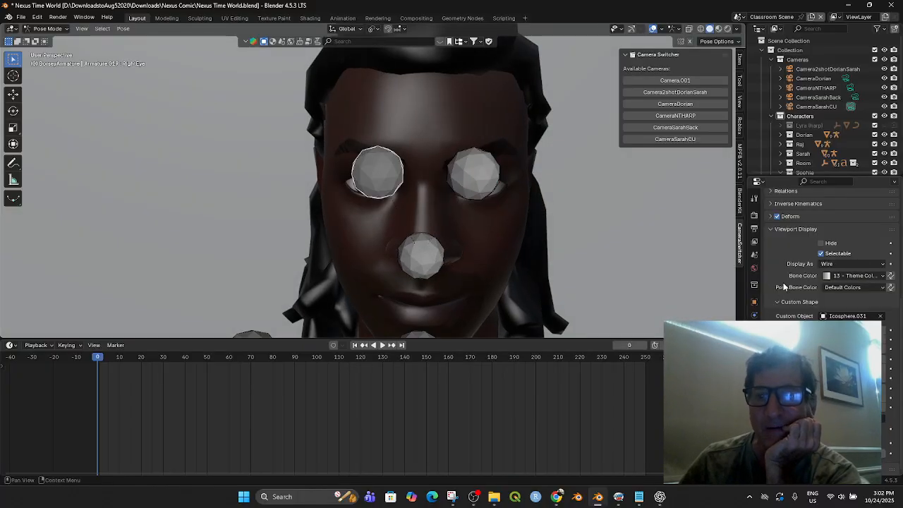
- Find the RightEye bone's custom shape settings, display the shape as wireframe, and reselect the bone to check it
click(754, 268)
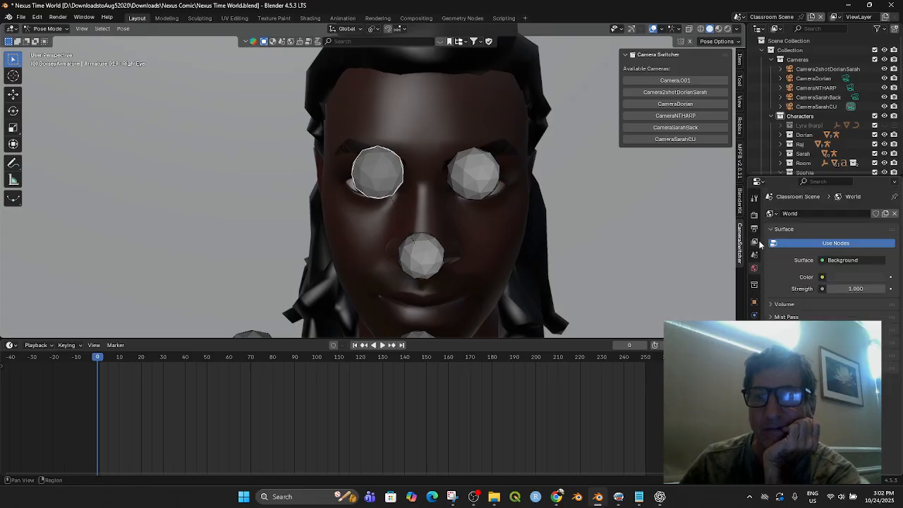
click(755, 241)
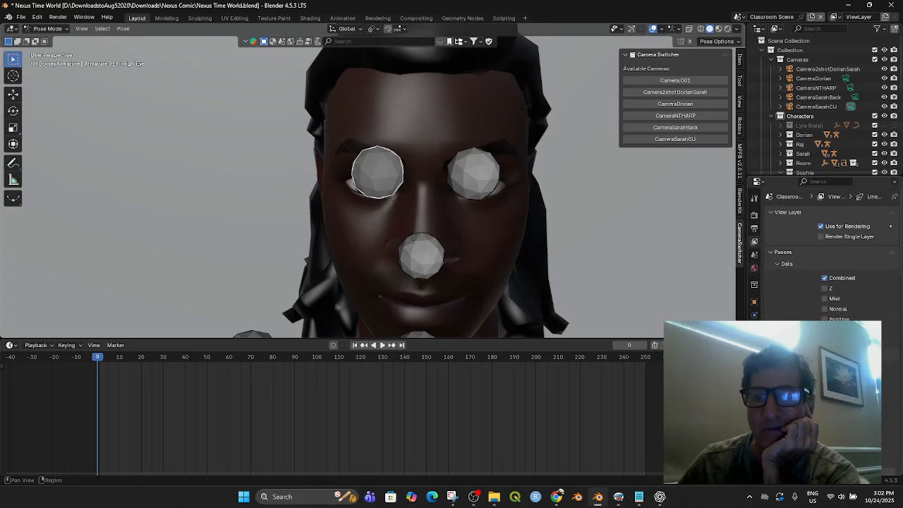
click(755, 355)
click(755, 343)
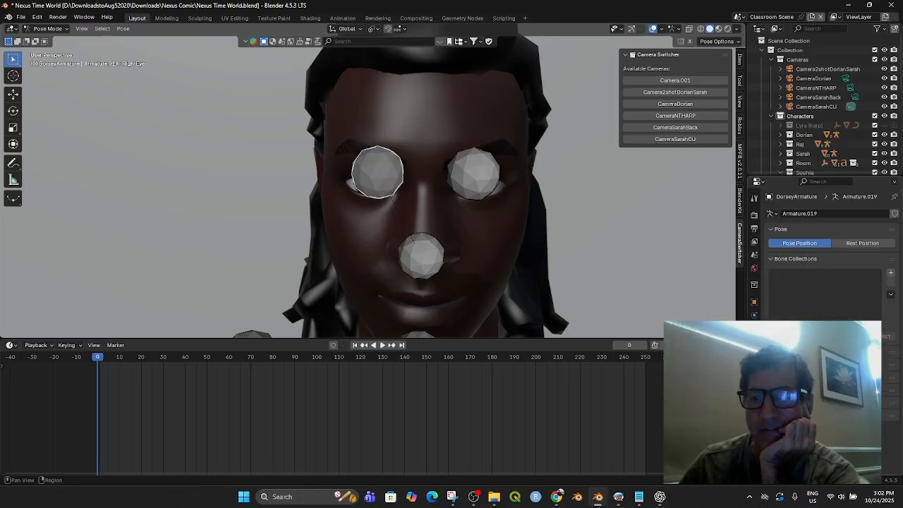
click(755, 355)
scroll(826, 254, down, 4)
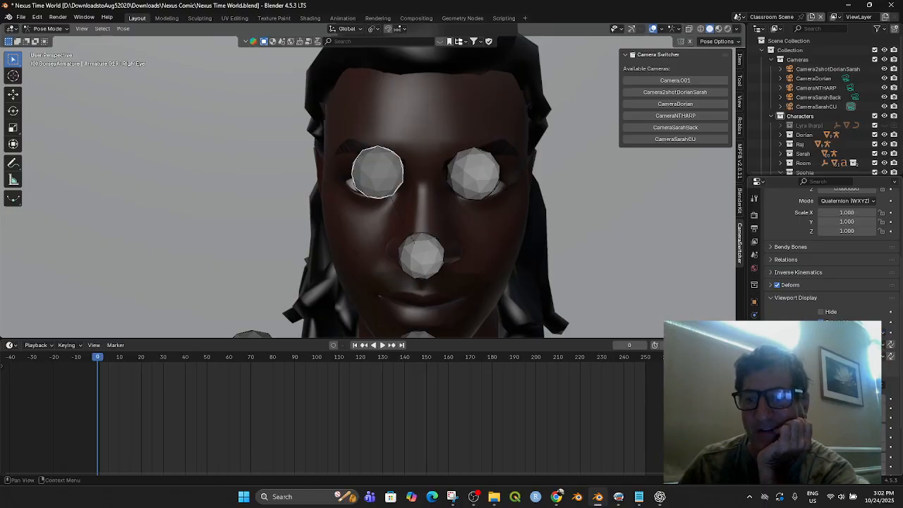
scroll(819, 254, down, 3)
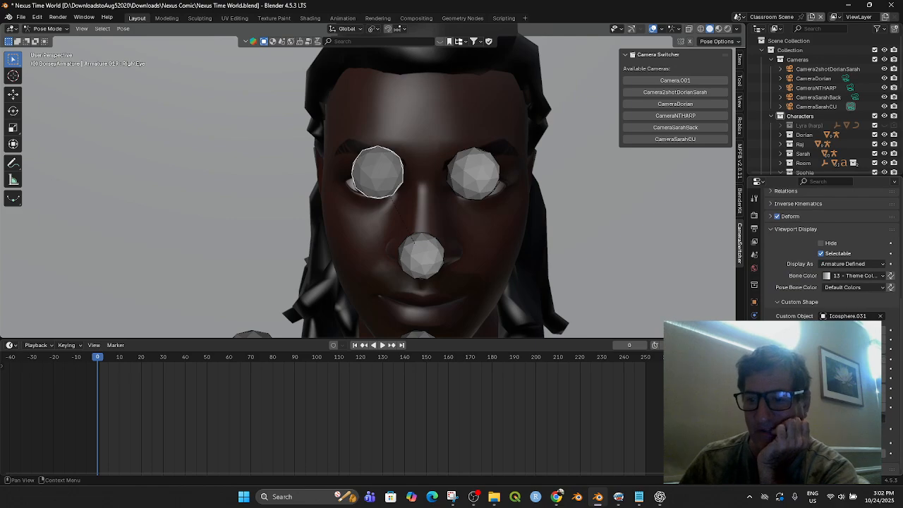
click(821, 440)
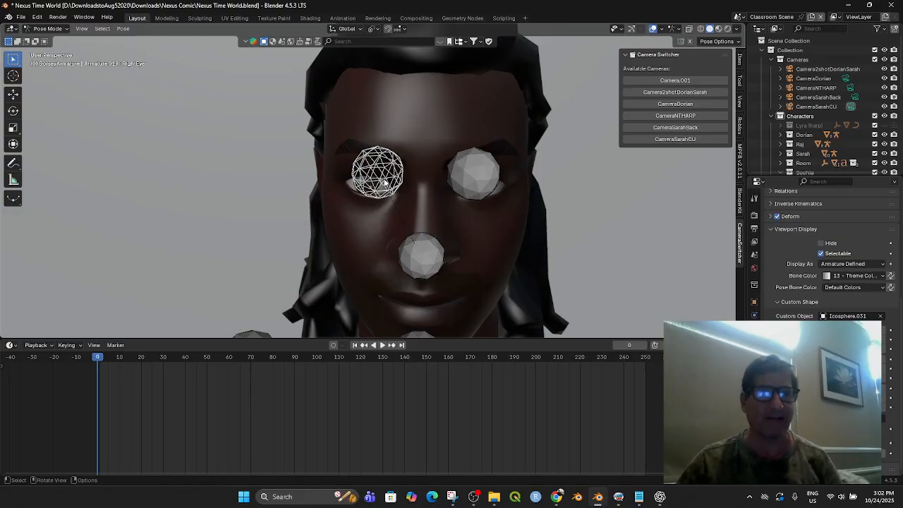
click(474, 181)
click(371, 180)
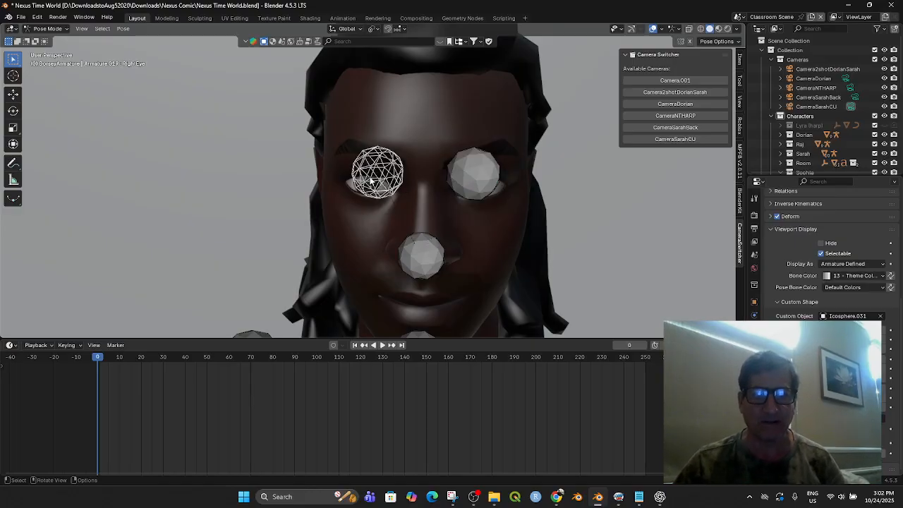
- Try Octahedral as the RightEye bone's display type, set it to Wire, and reselect the bone to compare
click(877, 265)
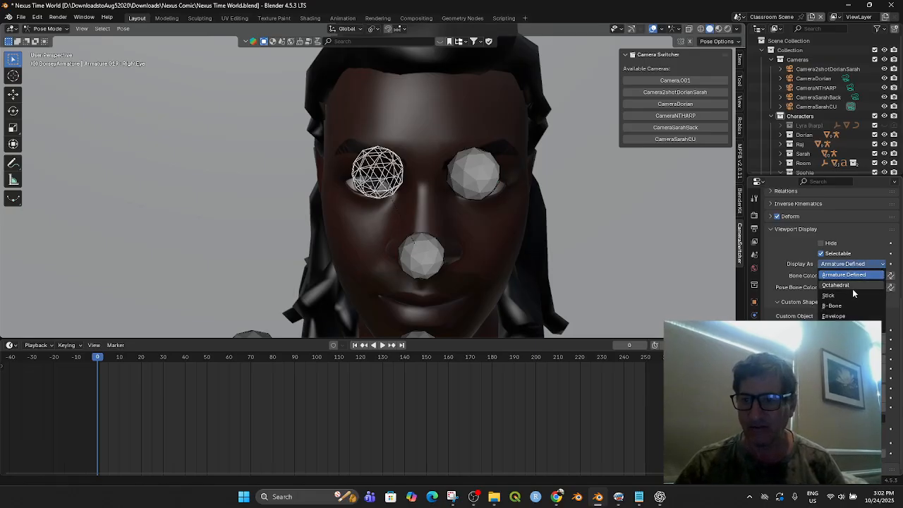
click(853, 286)
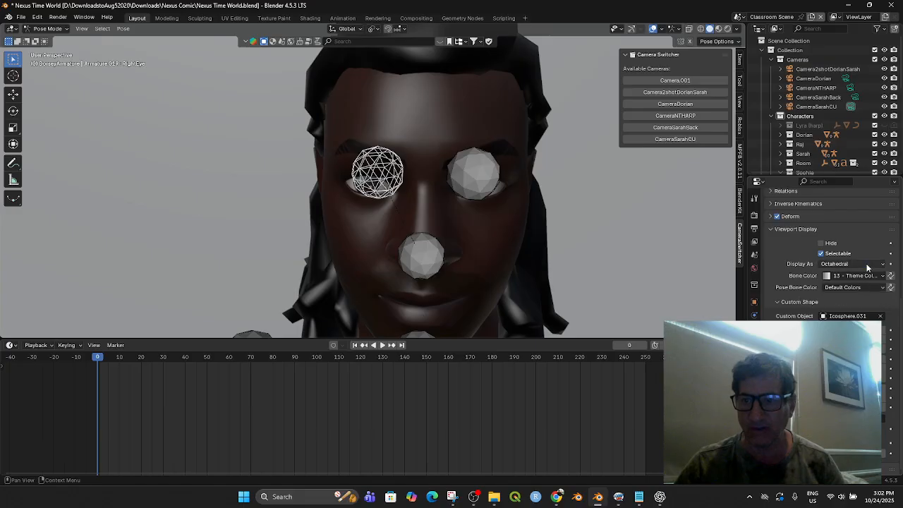
click(868, 266)
click(882, 326)
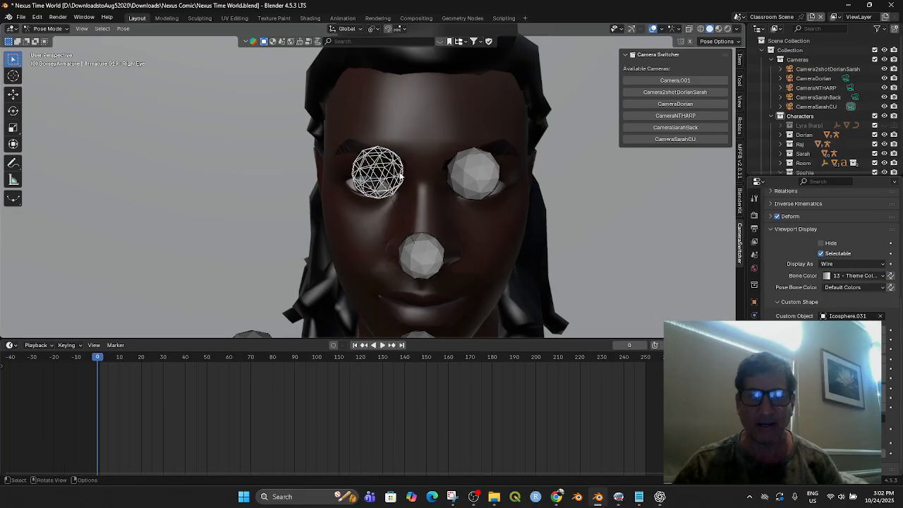
click(457, 181)
click(364, 173)
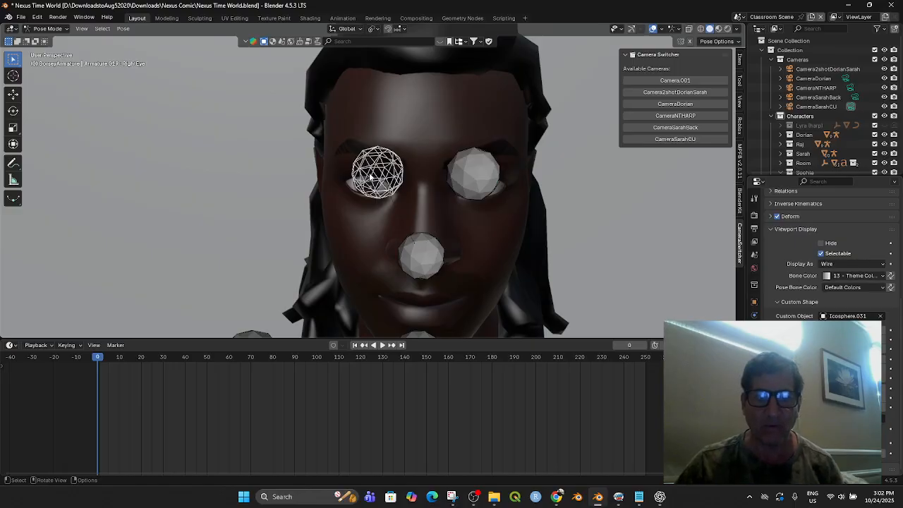
- Try rotating the RightEye bone about the global Z axis with its wireframe shape displayed
key(r)
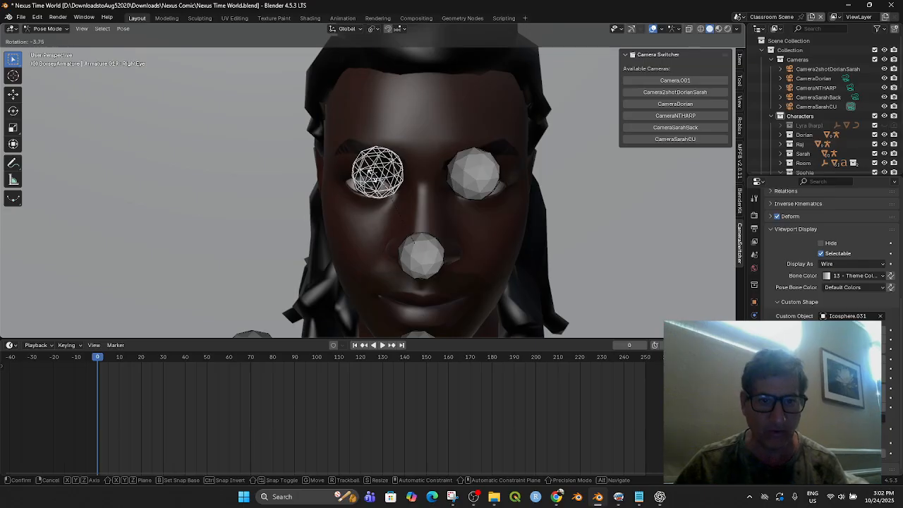
key(z)
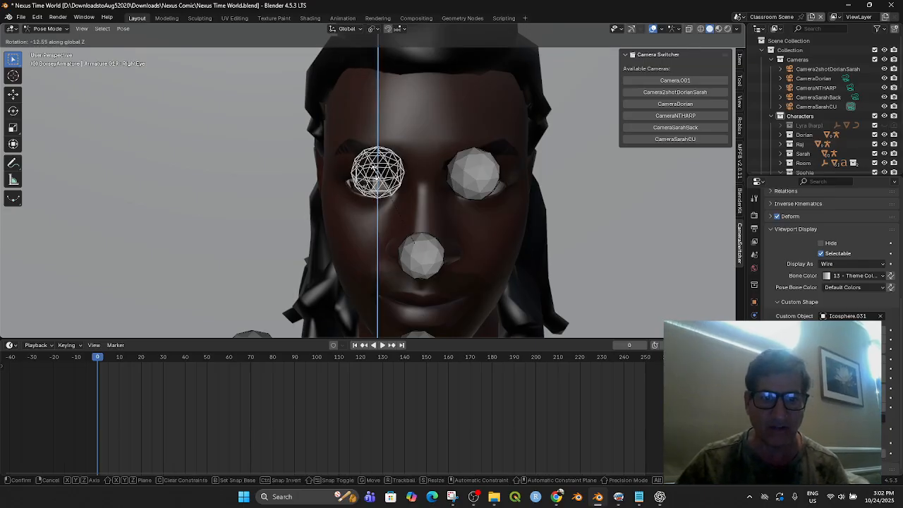
key(Return)
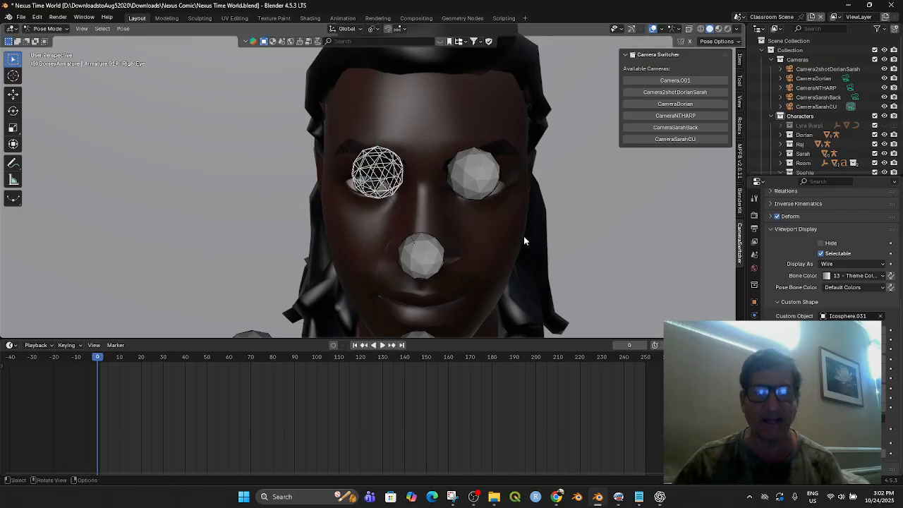
- Display the LeftEye bone's custom shape as wireframe and rotate the bone about the global Z axis
click(487, 187)
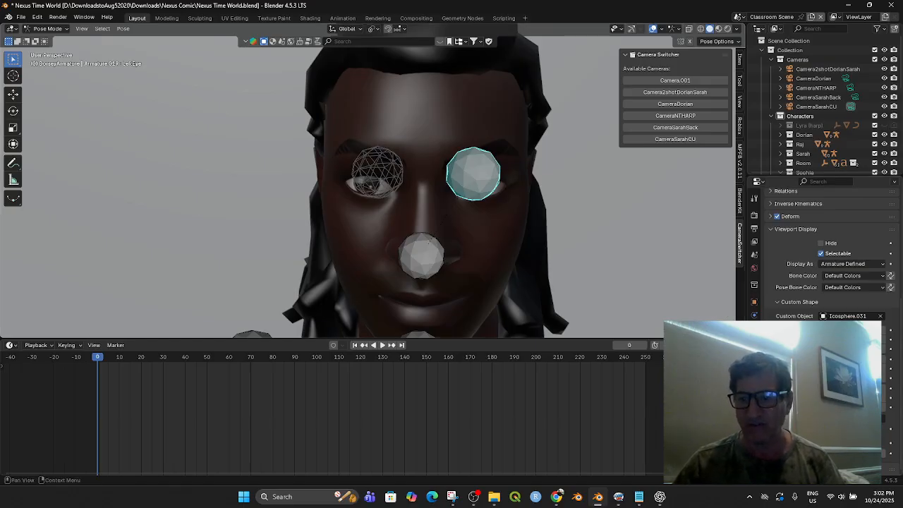
click(820, 441)
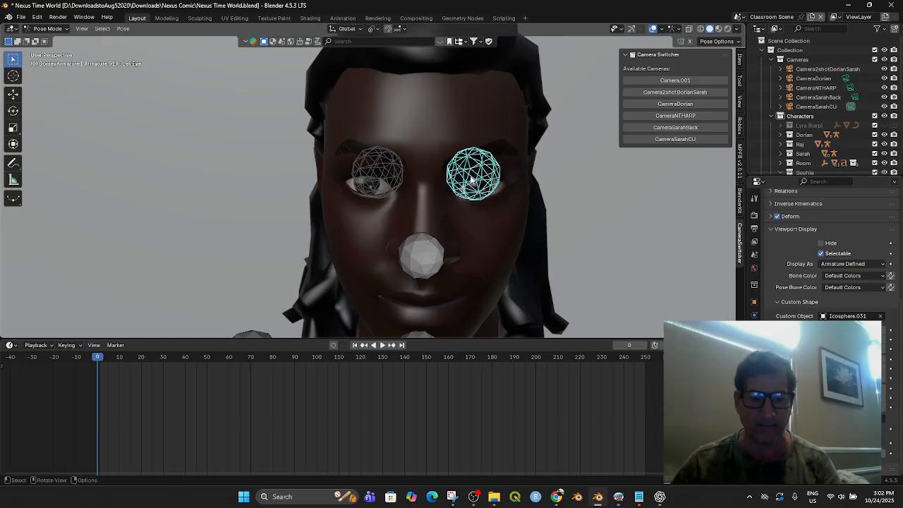
key(r)
key(z)
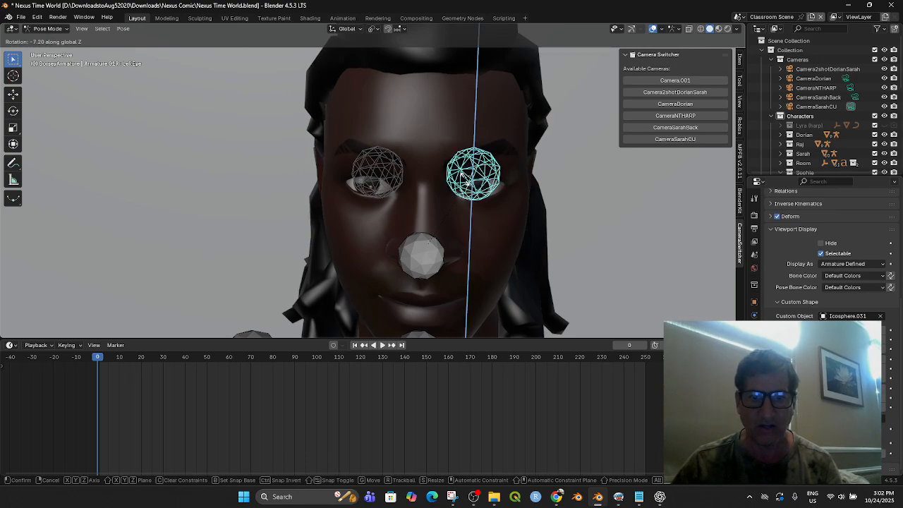
click(468, 182)
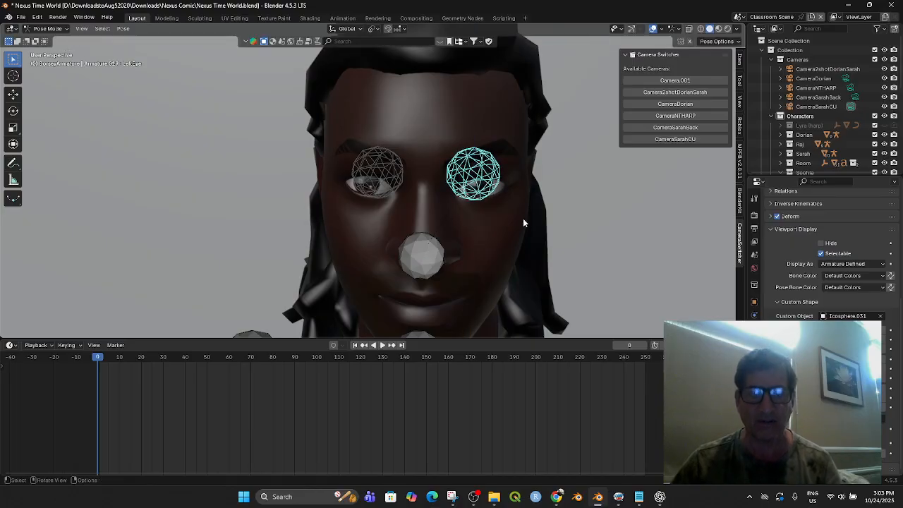
- Examine Dorsey's eyes and surrounding bone shapes from several angles, including a wide view of the classroom
scroll(530, 226, down, 3)
middle_drag(535, 227, 476, 233)
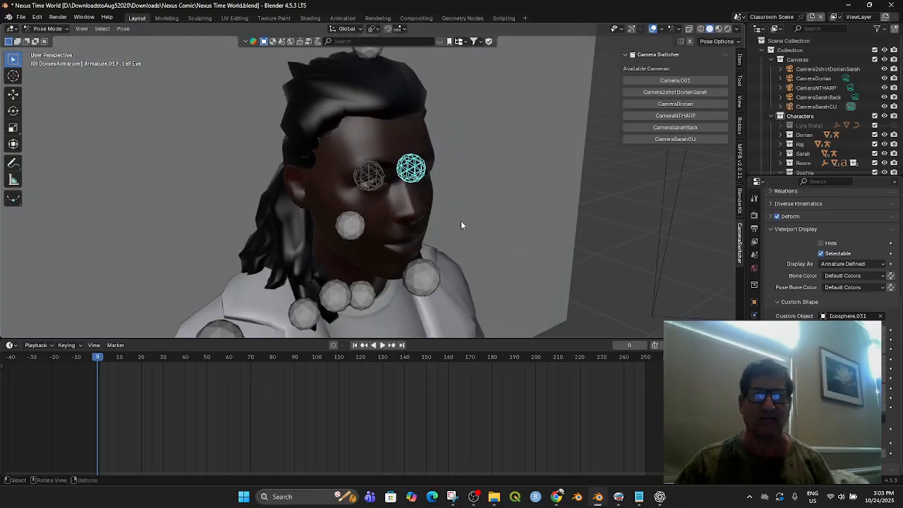
click(351, 230)
click(425, 283)
mouse_move(463, 270)
middle_down()
mouse_move(430, 252)
mouse_move(396, 255)
mouse_move(399, 182)
mouse_move(395, 233)
mouse_move(469, 260)
middle_up()
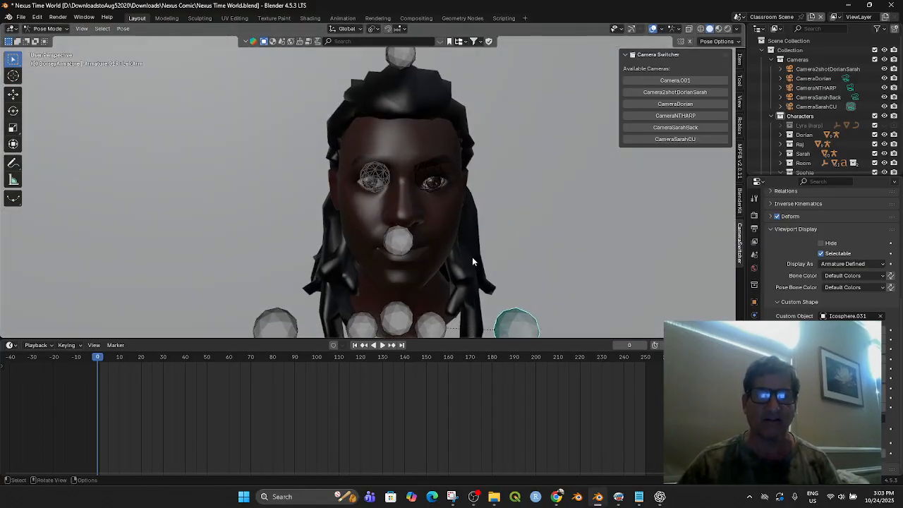
scroll(469, 256, up, 1)
scroll(470, 252, down, 3)
scroll(466, 249, down, 10)
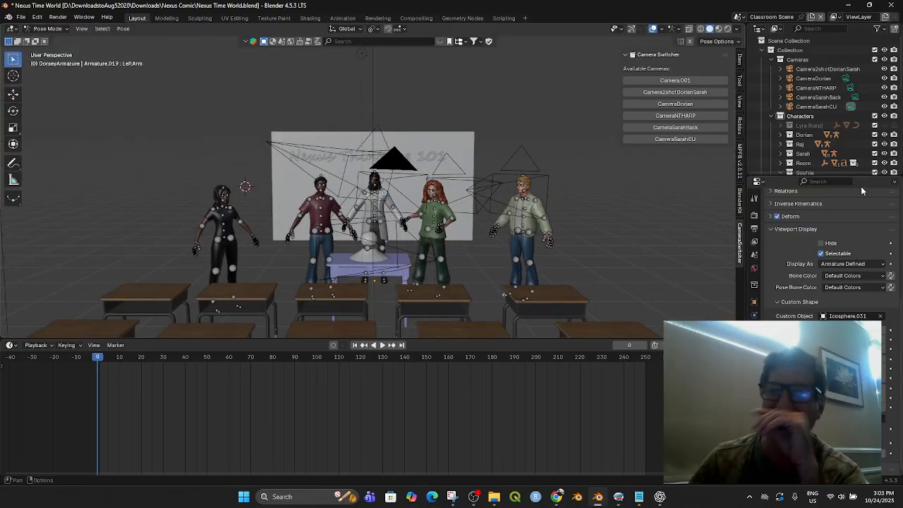
- Enlarge the Outliner and collapse the Dorsey collection after toggling DorseyArmature's visibility off and on
drag(838, 176, 838, 319)
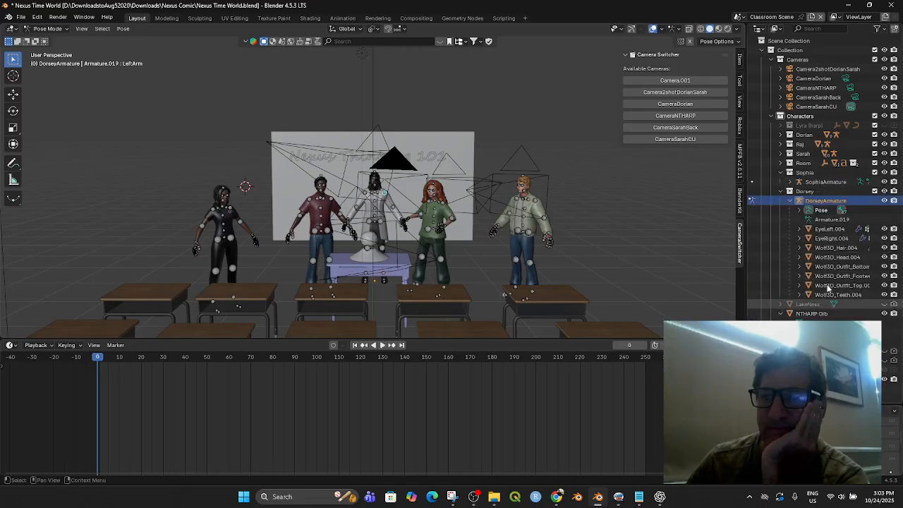
click(885, 201)
click(885, 201)
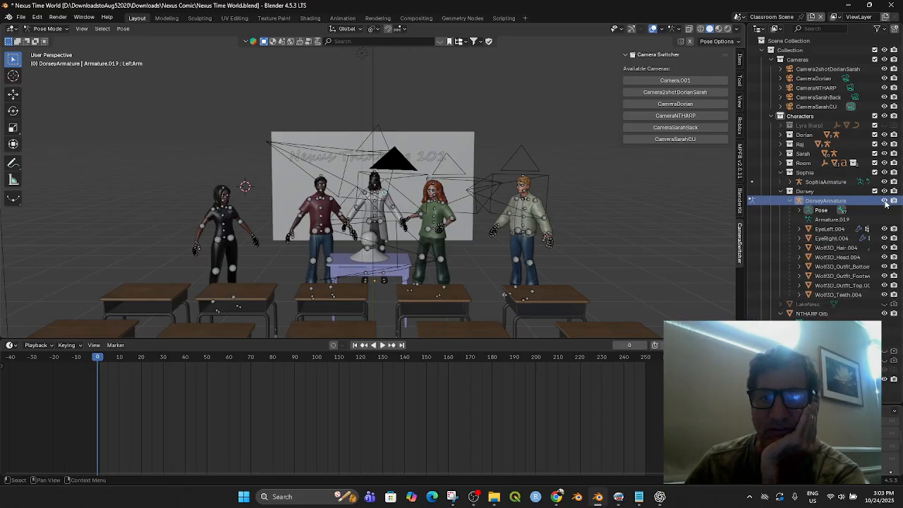
click(779, 192)
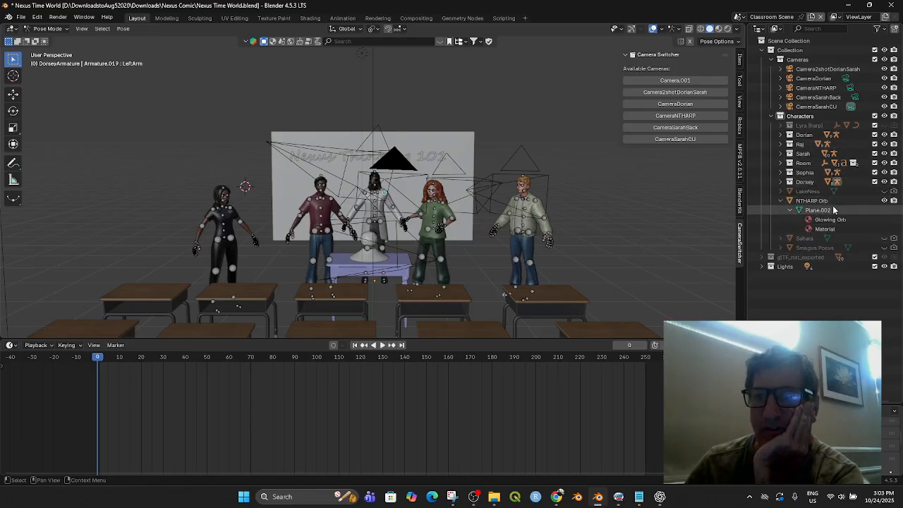
- Import the THC.glb character from the Nexus Comic folder as glTF 2.0
click(22, 17)
mouse_move(37, 150)
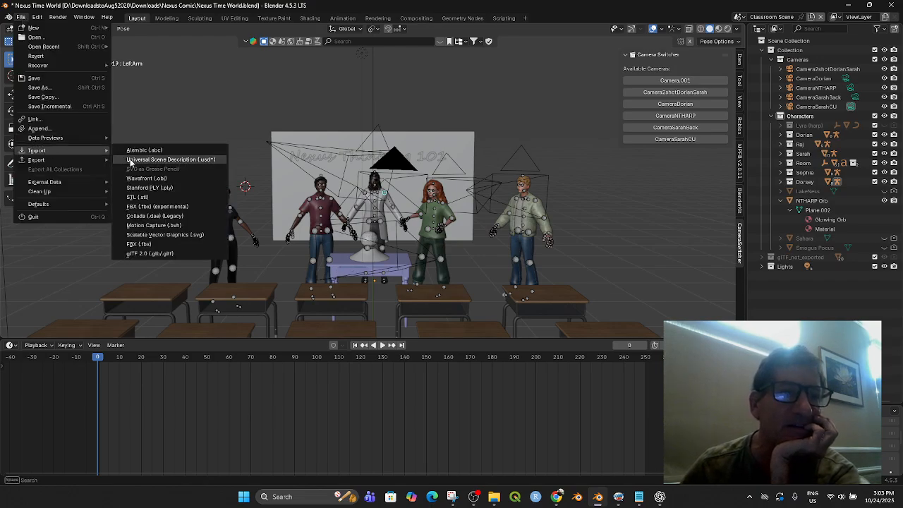
click(172, 253)
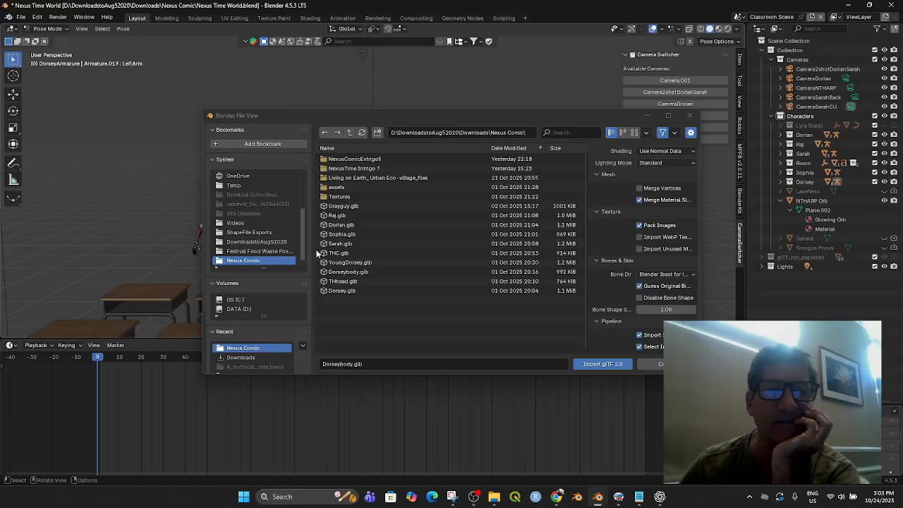
click(346, 254)
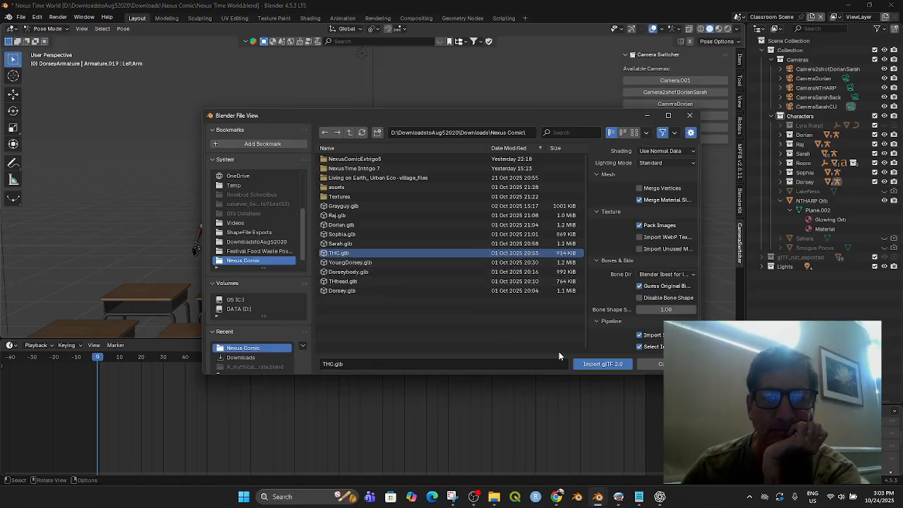
click(586, 365)
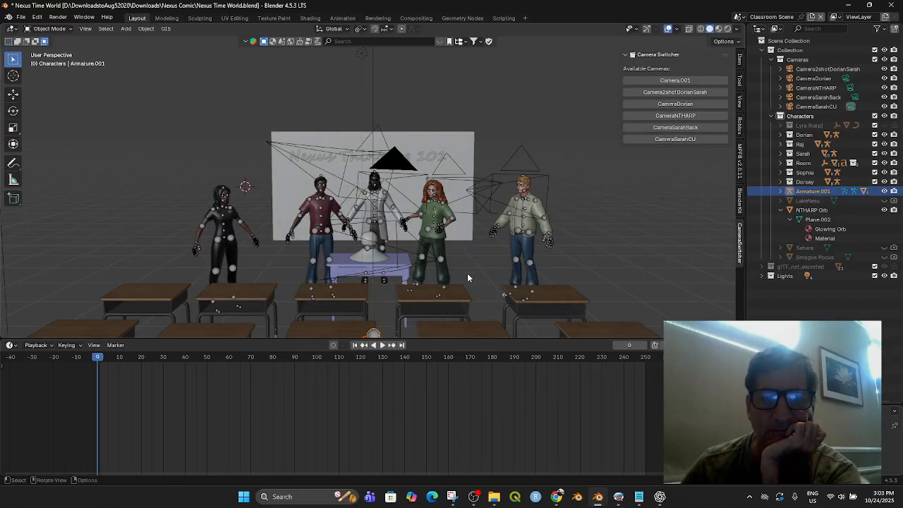
- Move the imported THC armature from the desk at the back of the classroom to the characters near the whiteboard
scroll(472, 277, down, 3)
middle_drag(463, 270, 539, 294)
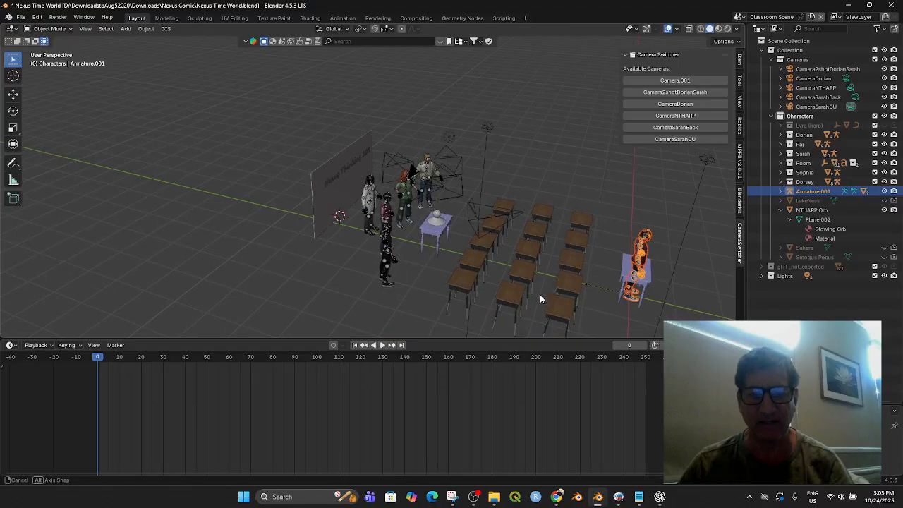
key(KP_7)
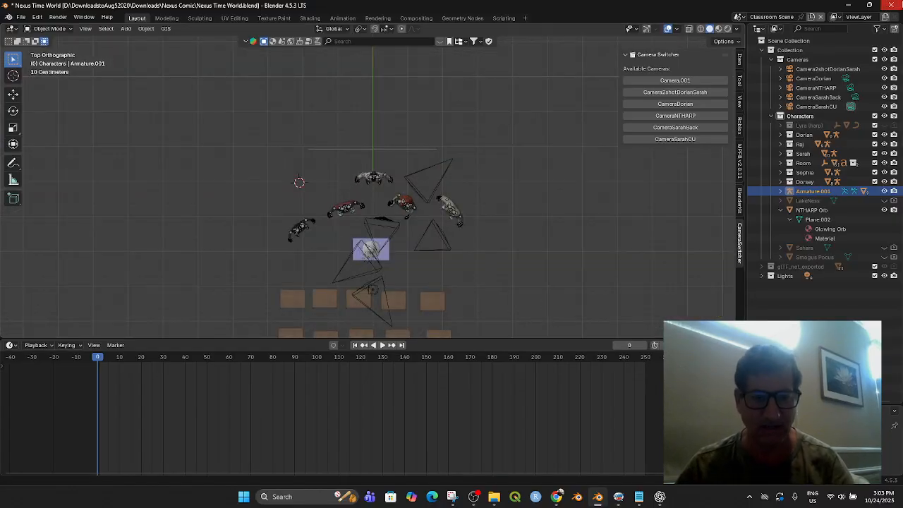
right_click(460, 188)
click(581, 281)
scroll(542, 284, down, 4)
scroll(532, 279, down, 1)
scroll(410, 287, up, 3)
scroll(387, 321, down, 2)
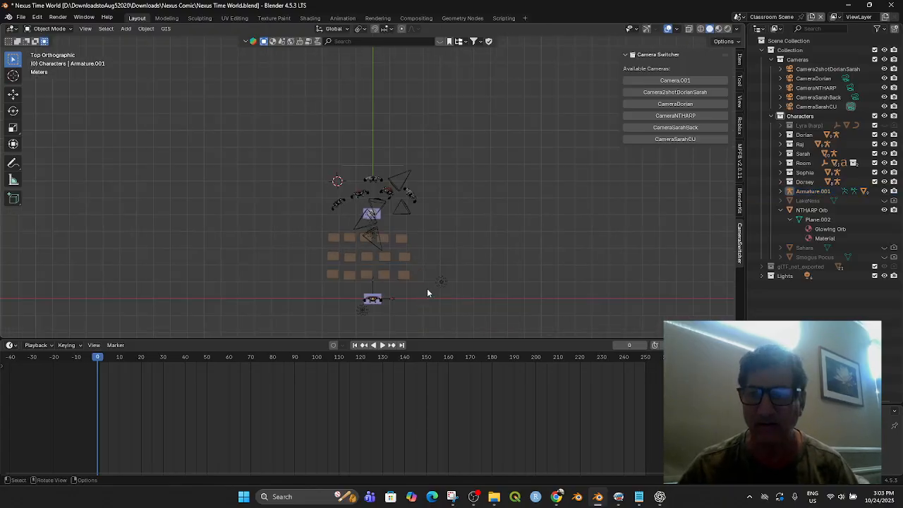
click(369, 300)
middle_drag(563, 308, 570, 234)
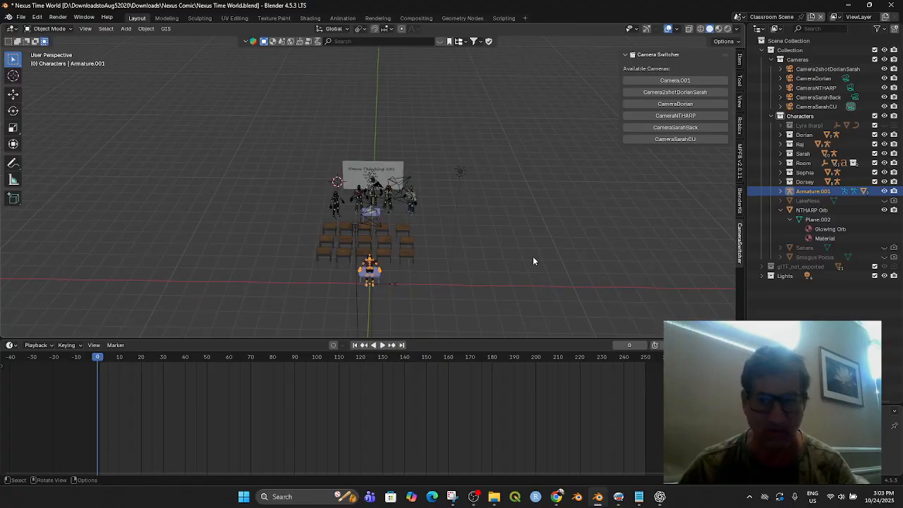
middle_drag(534, 261, 530, 299)
key(g)
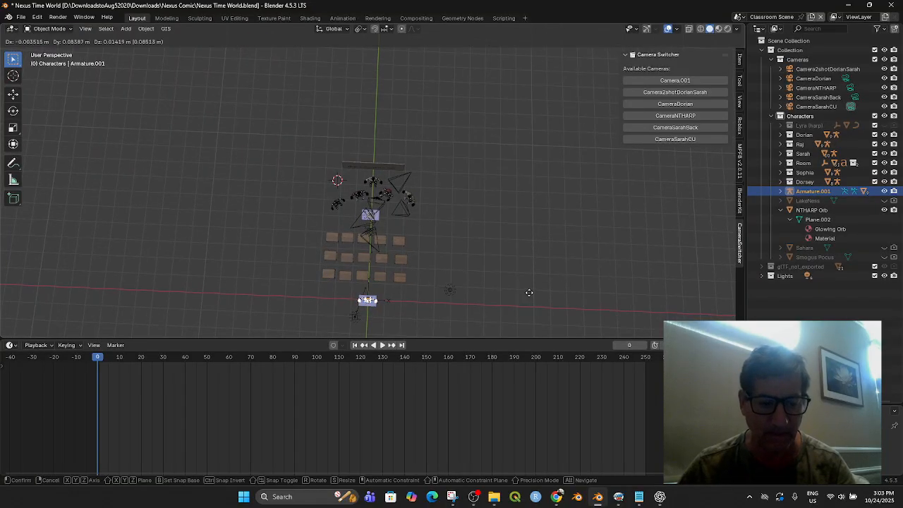
click(515, 177)
- Adjust the imported THC armature's height along the Z axis so it stands level with the other characters
middle_drag(515, 177, 634, 187)
key(g)
key(z)
click(498, 240)
middle_drag(498, 240, 521, 233)
scroll(472, 255, up, 3)
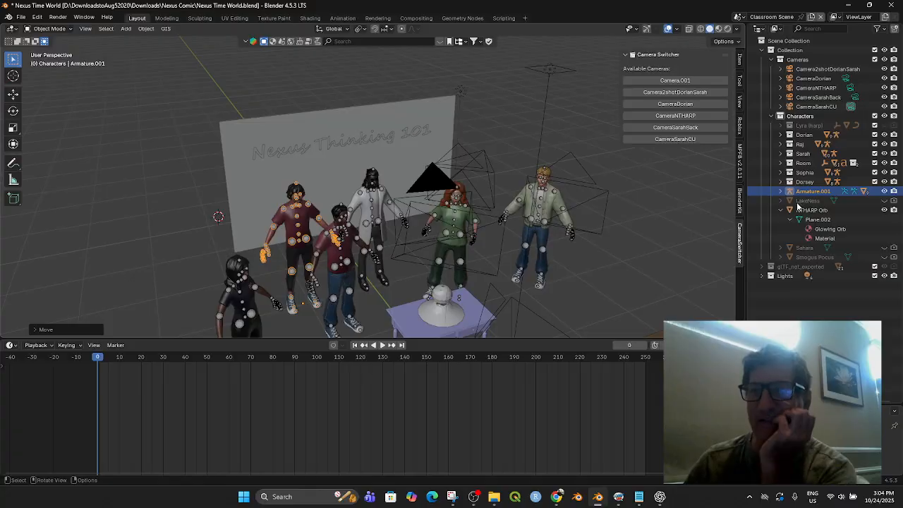
- Create a new collection in the Scene Collection, name it Culhane, and nest it inside the Characters collection
right_click(805, 40)
click(802, 39)
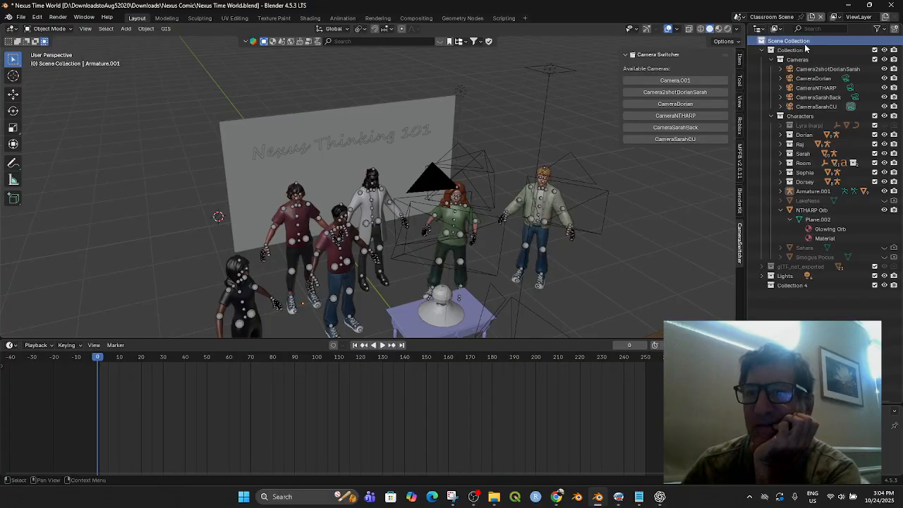
double_click(792, 286)
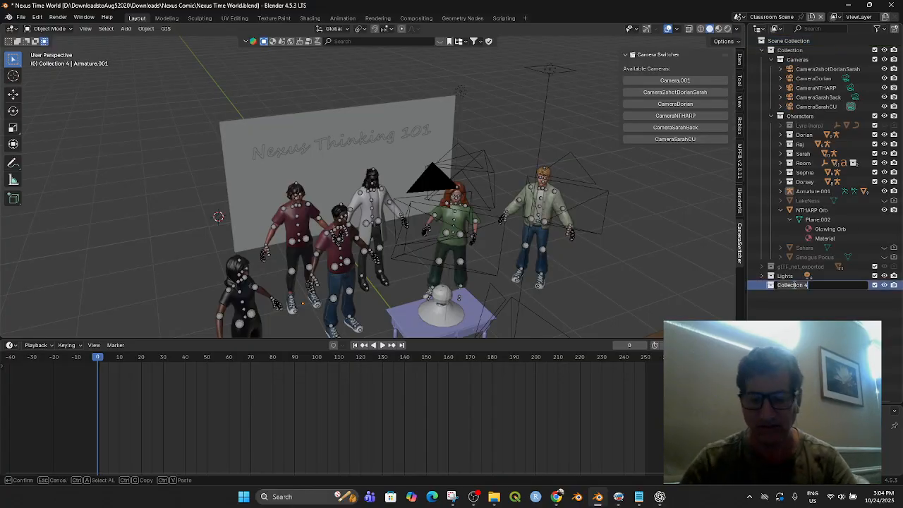
text(Culthane)
key(Return)
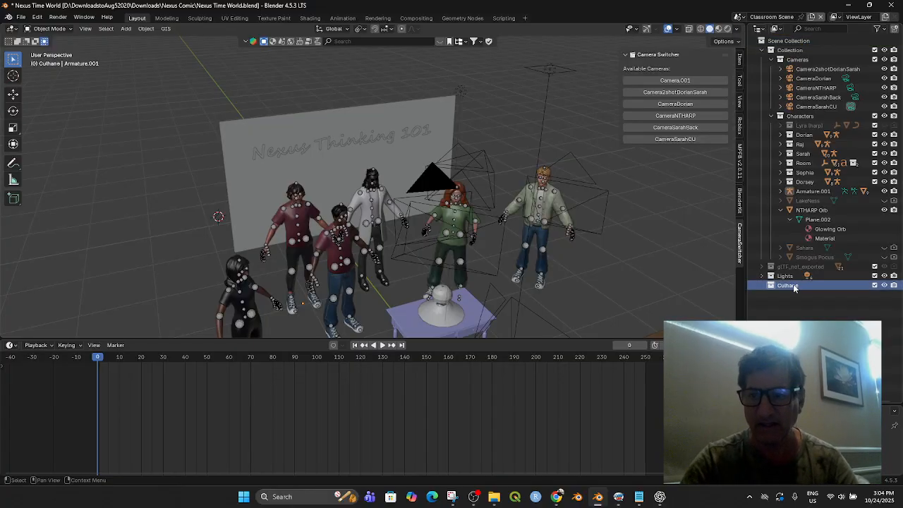
drag(770, 288, 804, 120)
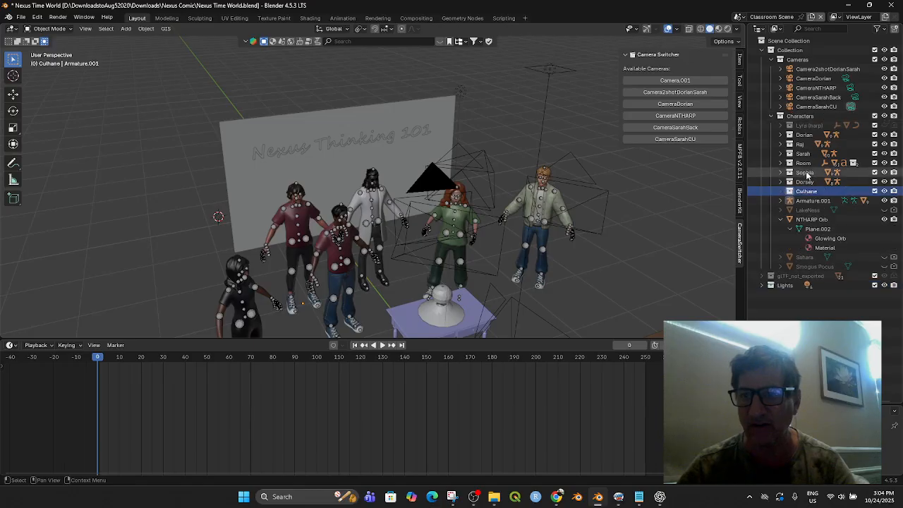
- Put Armature.001 in the Culhane collection and rename it CulhaneArmature
drag(790, 203, 792, 192)
double_click(821, 202)
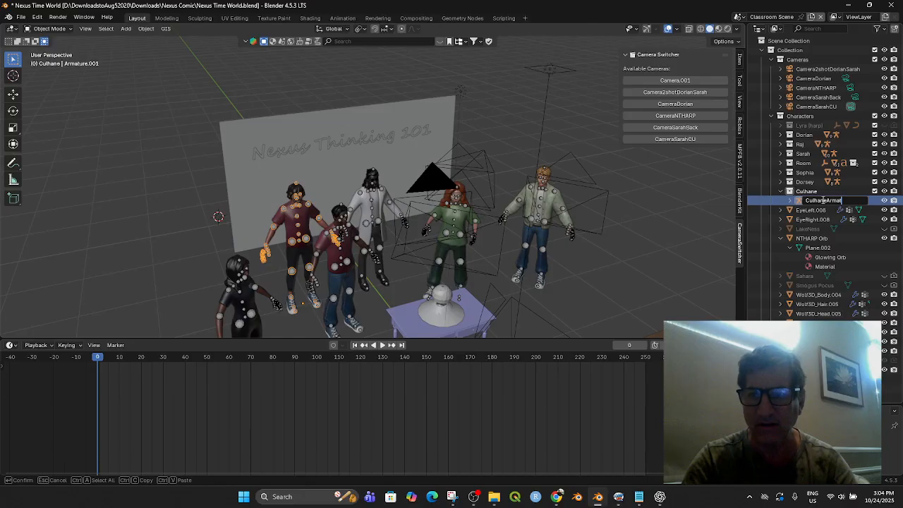
key(Return)
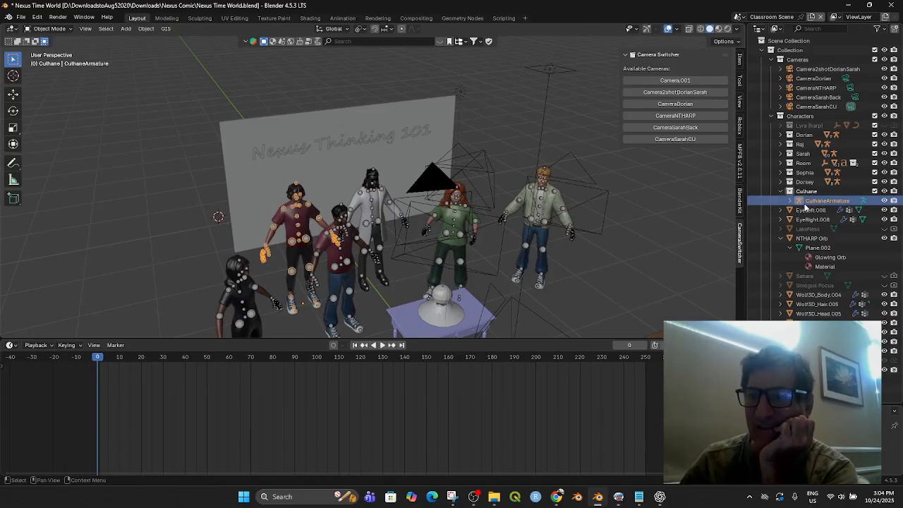
- Move the imported eye meshes and the Wolf3D meshes from Body to Teeth into the Culhane collection and expand CulhaneArmature
click(805, 210)
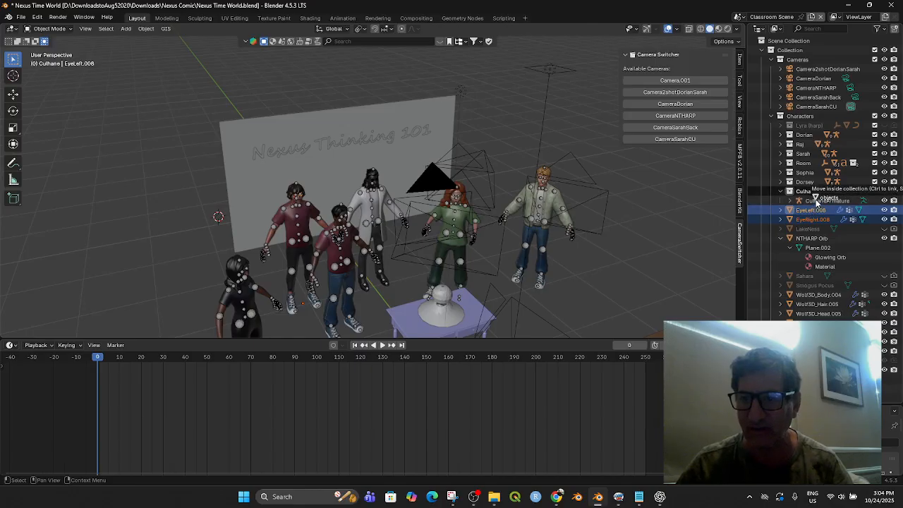
key(Delete)
click(813, 277)
ctrl+click(817, 333)
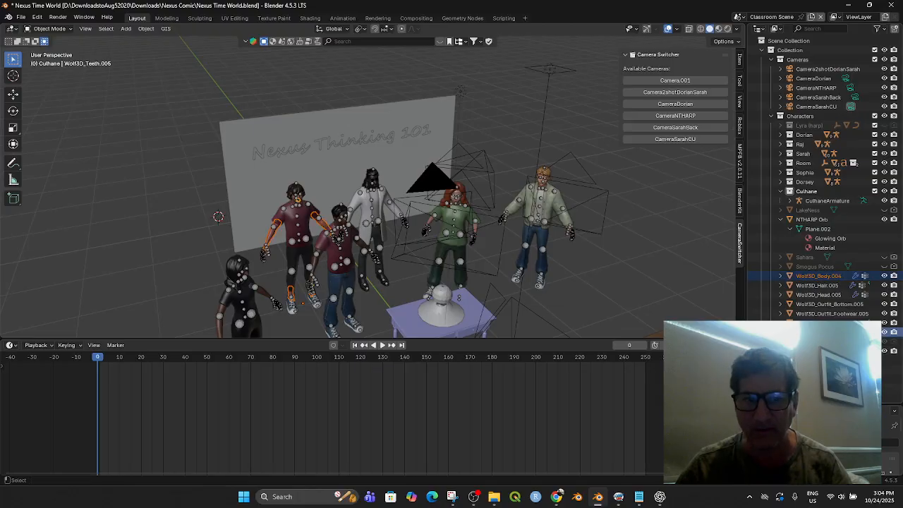
click(818, 295)
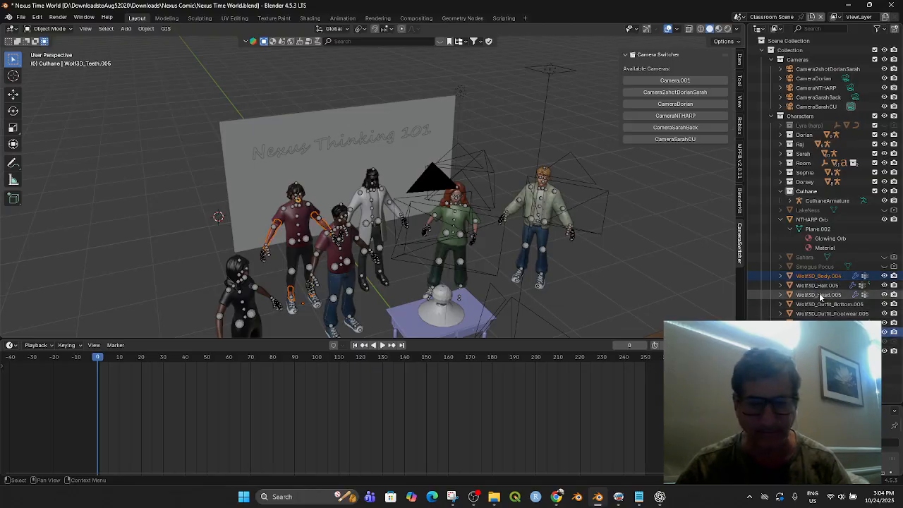
click(817, 276)
shift+click(817, 332)
drag(812, 277, 817, 204)
click(791, 201)
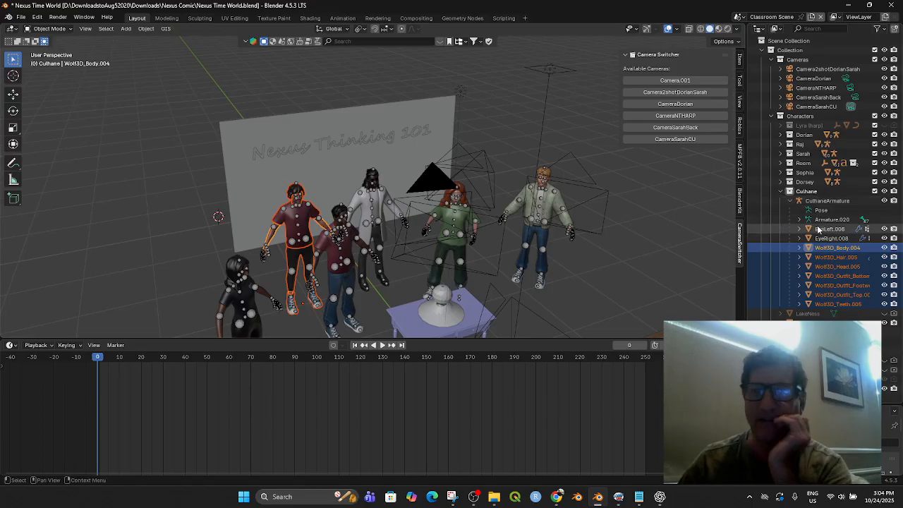
- Toggle the Culhane collection's visibility off and on, select CulhaneArmature, and examine the character beside the others
click(885, 192)
click(885, 192)
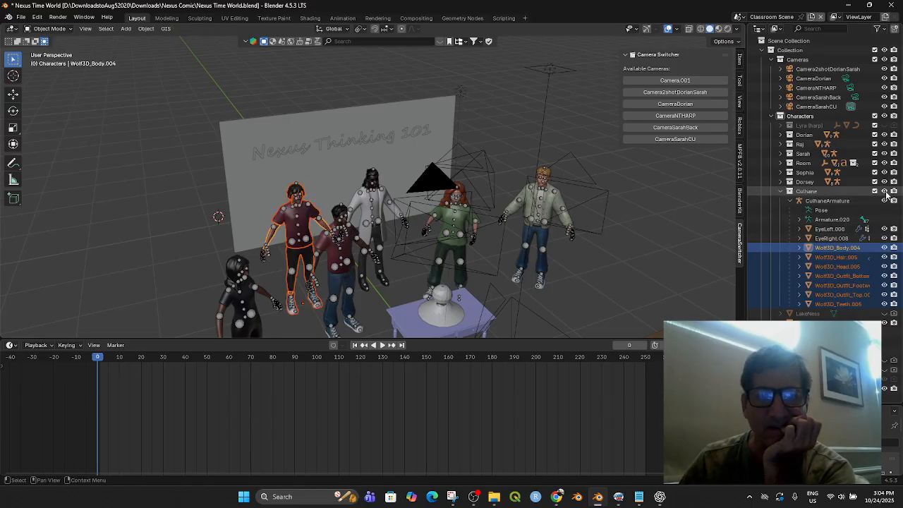
click(833, 221)
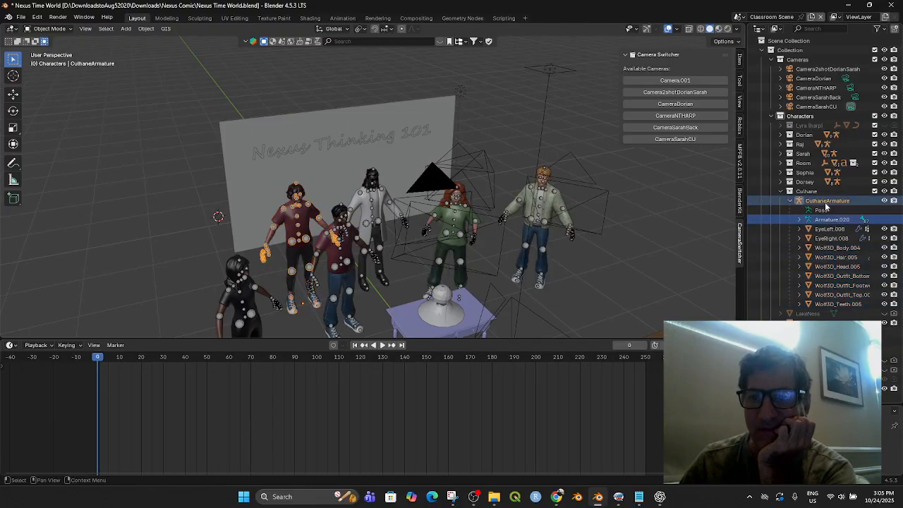
click(830, 202)
scroll(261, 207, up, 3)
middle_drag(263, 207, 362, 263)
scroll(300, 211, down, 4)
scroll(360, 262, up, 3)
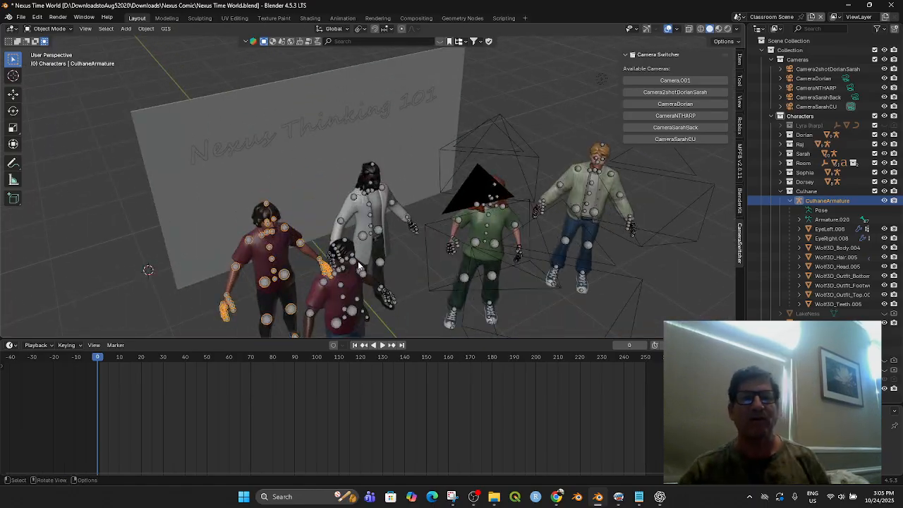
middle_drag(597, 252, 556, 254)
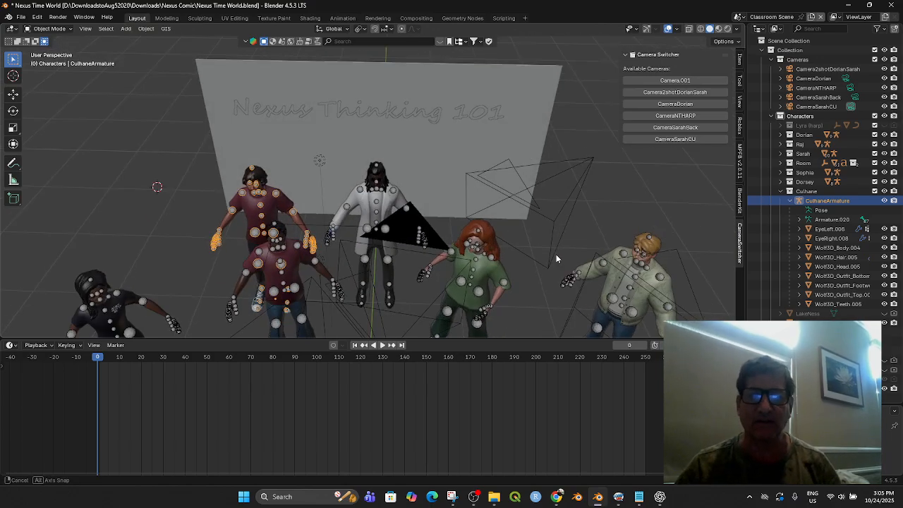
- Select Dorian's armature and switch it to Pose Mode
click(604, 263)
click(45, 28)
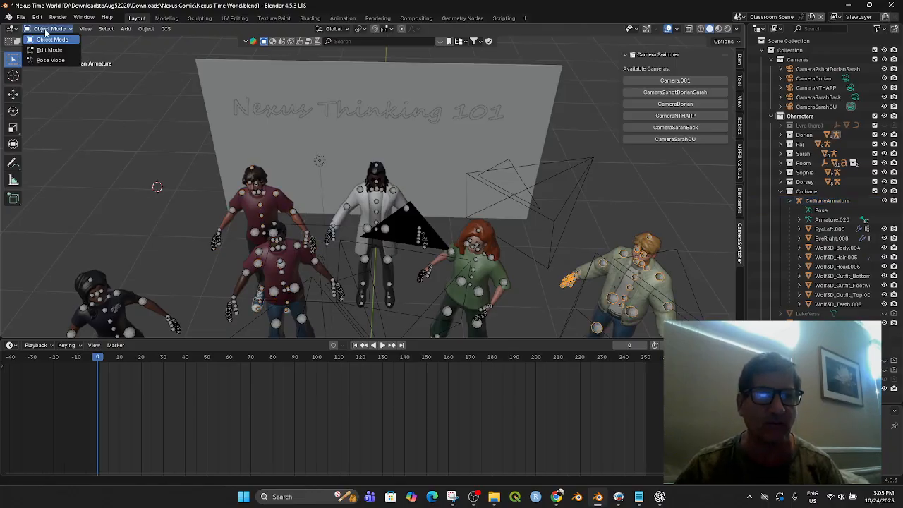
click(46, 62)
scroll(487, 315, down, 2)
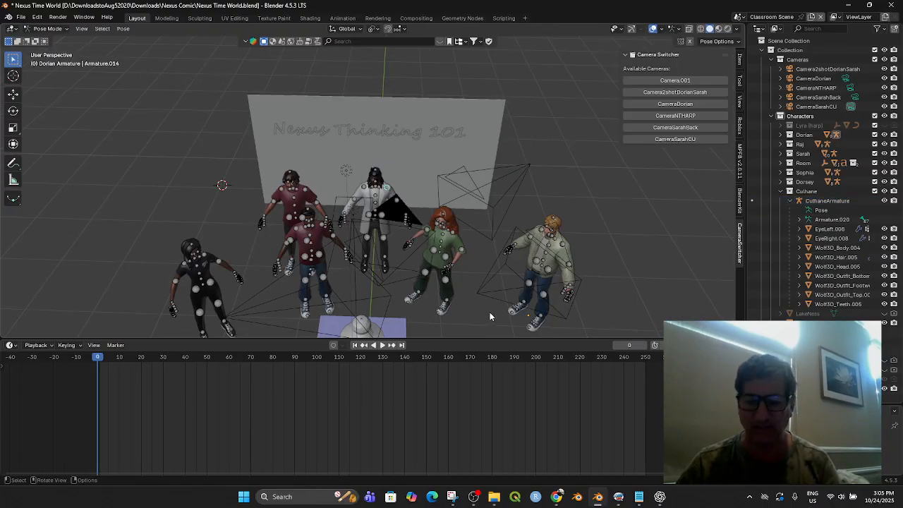
- Rotate Dorian's RightForeArm bone to raise the forearm in front of the body
click(533, 243)
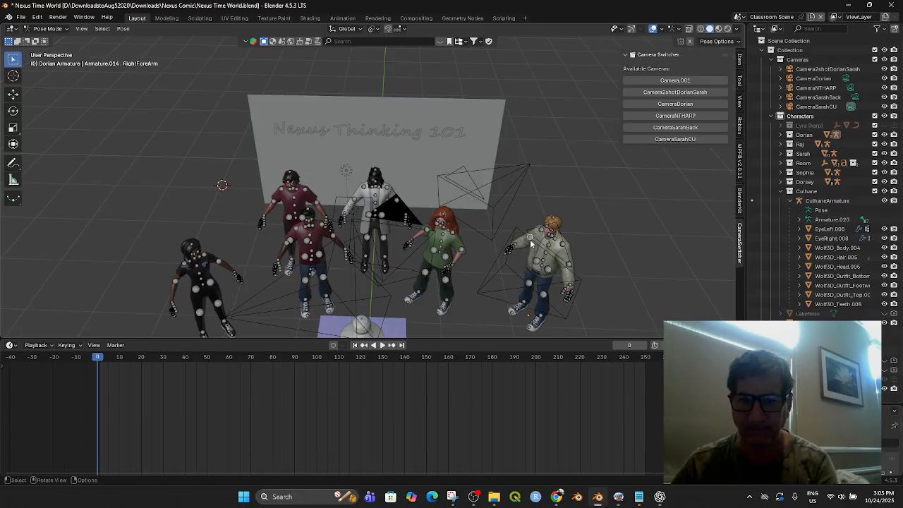
key(KP_Decimal)
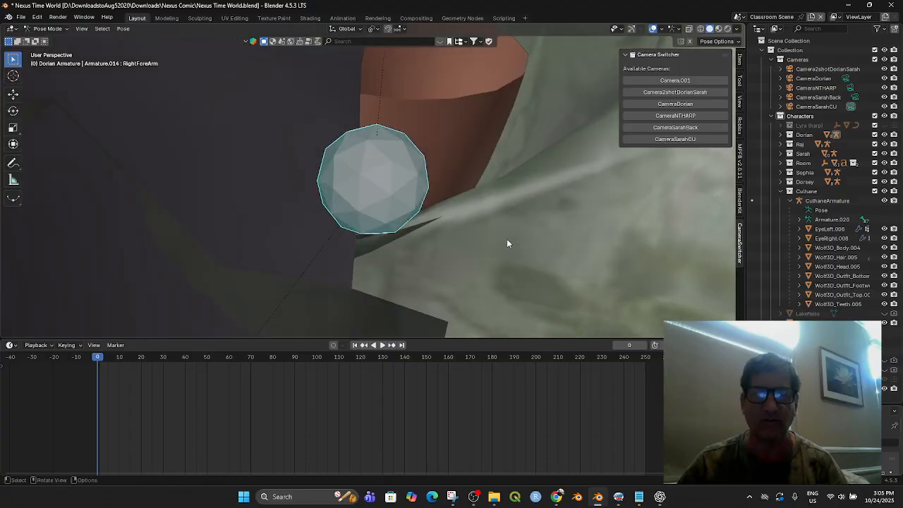
scroll(488, 256, down, 12)
middle_drag(466, 276, 477, 279)
key(r)
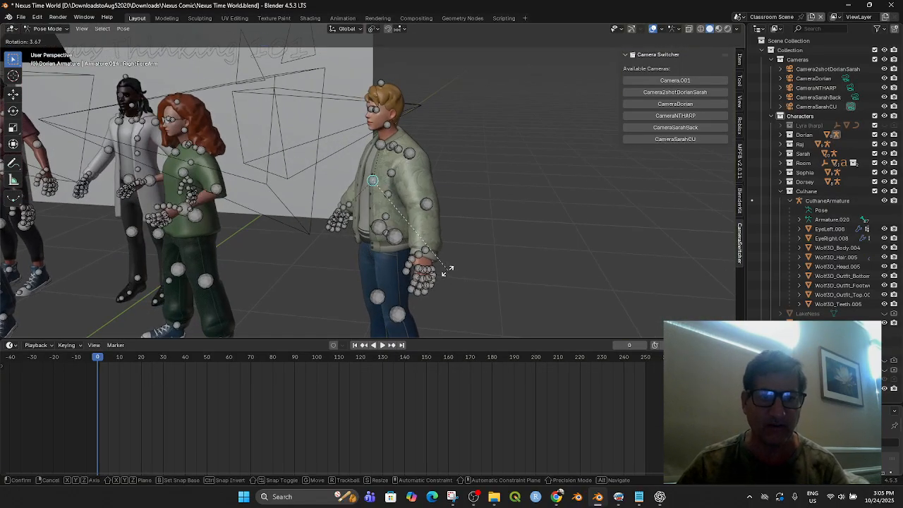
click(364, 235)
- Set the transform pivot point to 3D Cursor and try to move Dorian's RightForeArm bone
click(374, 28)
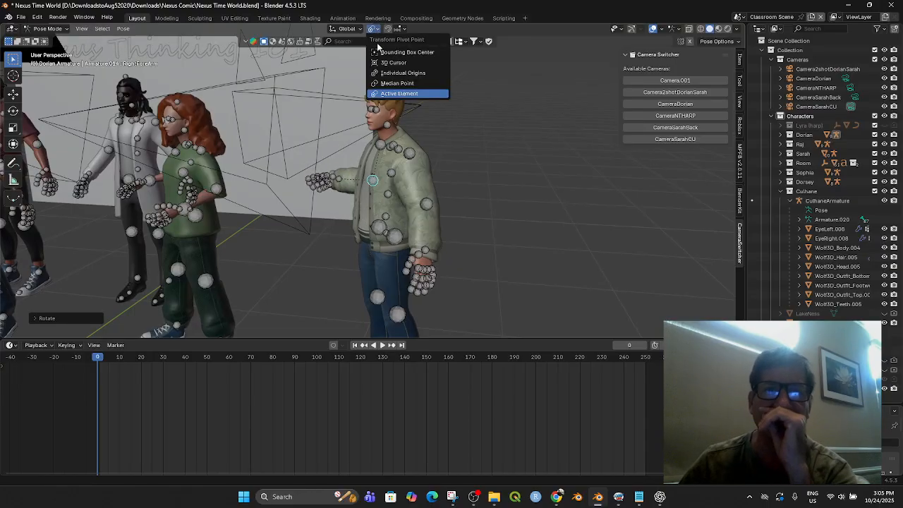
click(393, 63)
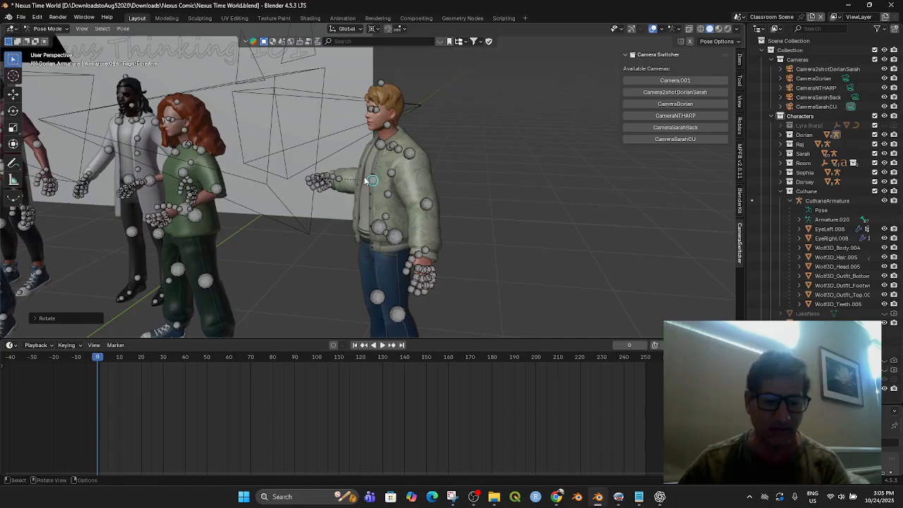
key(g)
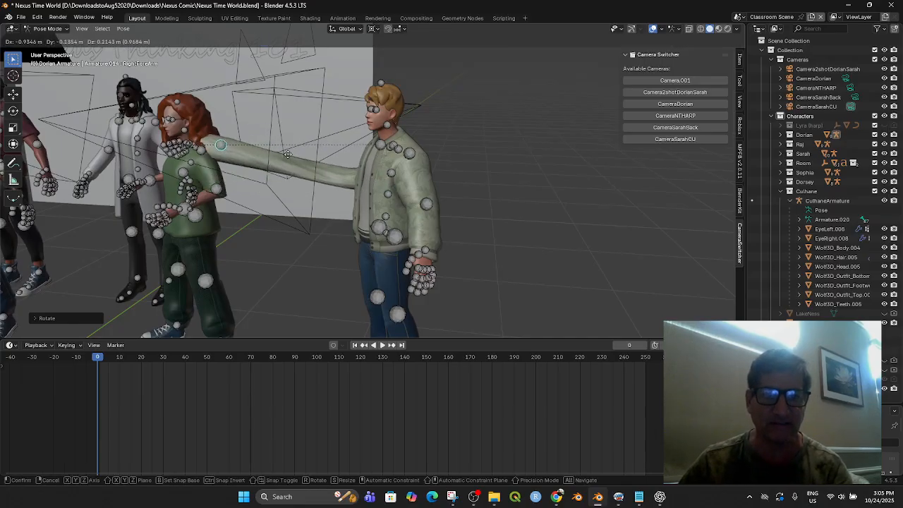
key(Escape)
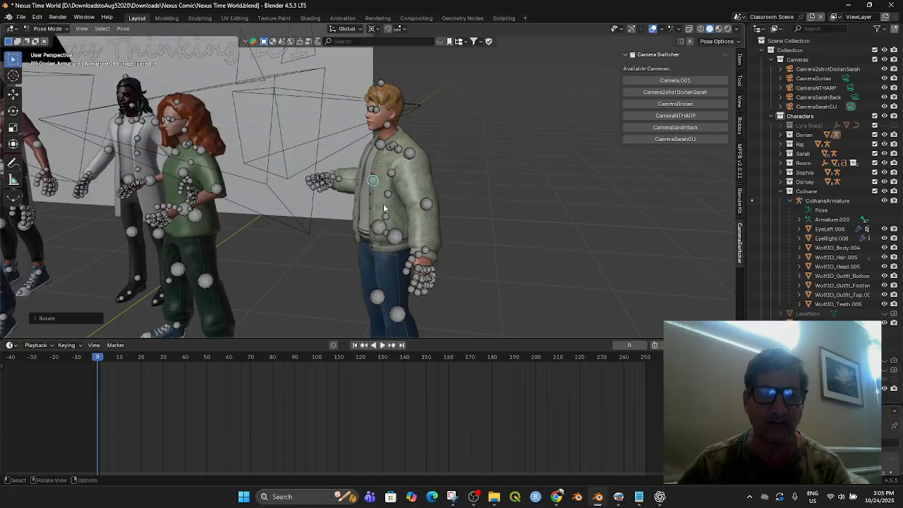
- Set the transform pivot point to Median Point and rotate Dorian's RightForeArm bone from side and front views
click(374, 28)
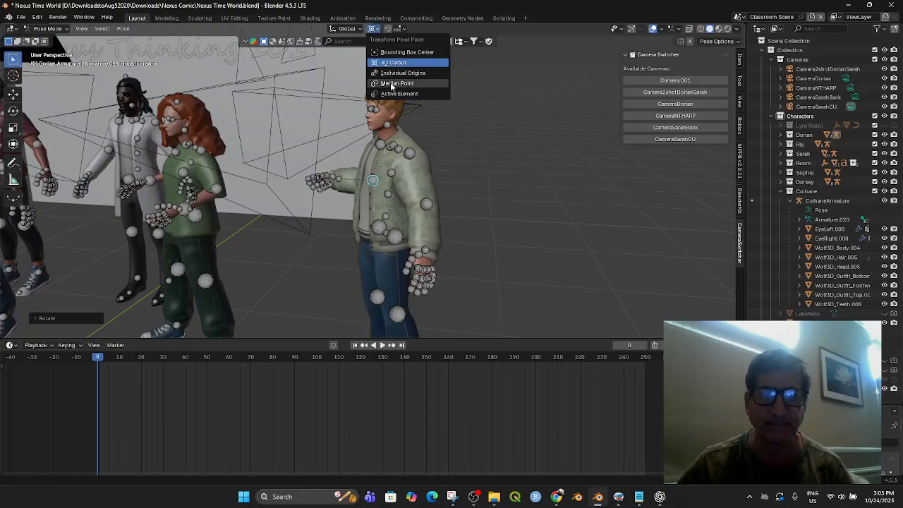
click(392, 83)
key(r)
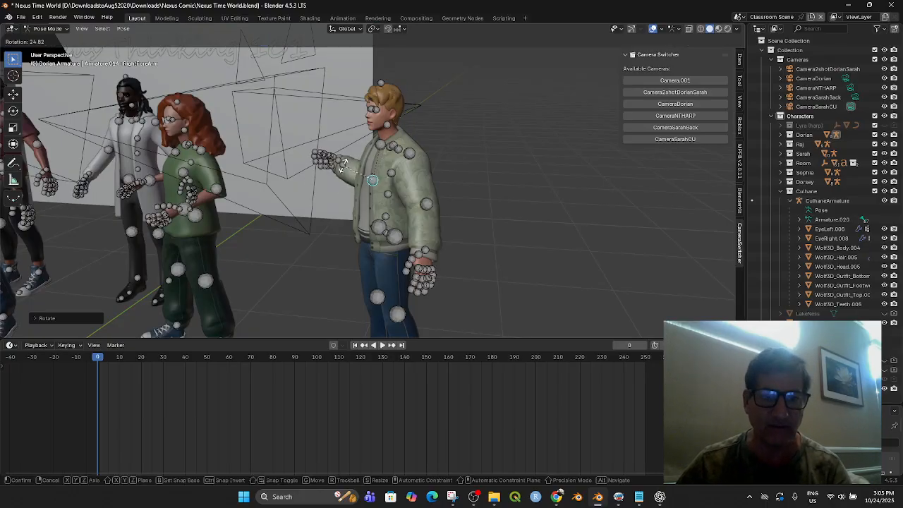
click(353, 219)
middle_drag(353, 219, 387, 225)
key(r)
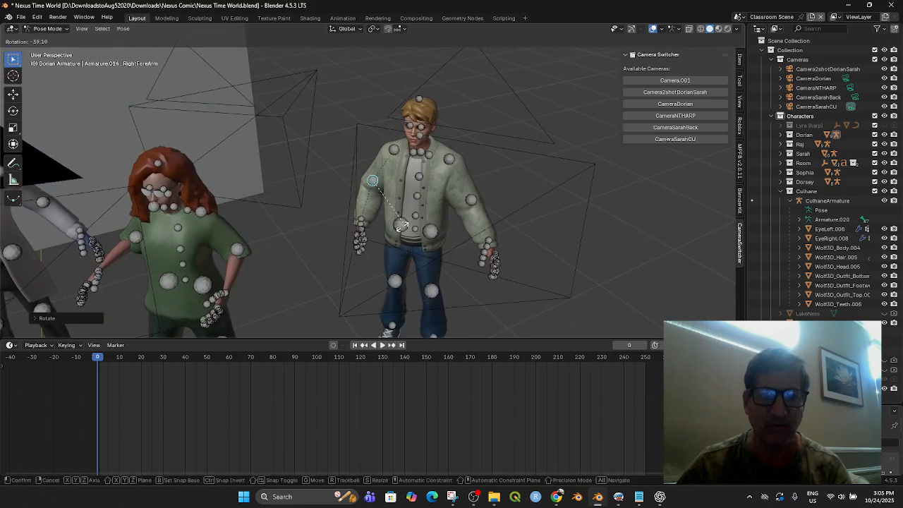
click(363, 230)
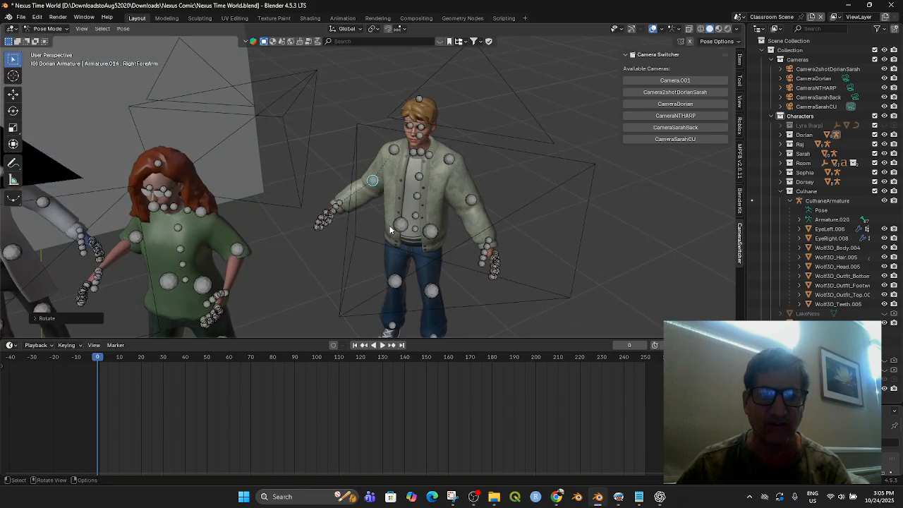
- Set the transform pivot point to Active Element and try rotating Dorian's RightForeArm bone
click(379, 29)
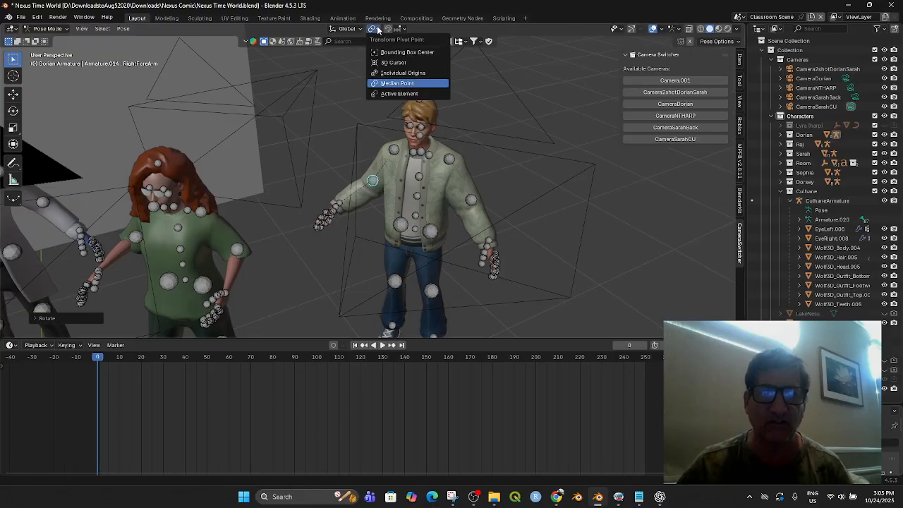
click(396, 98)
key(r)
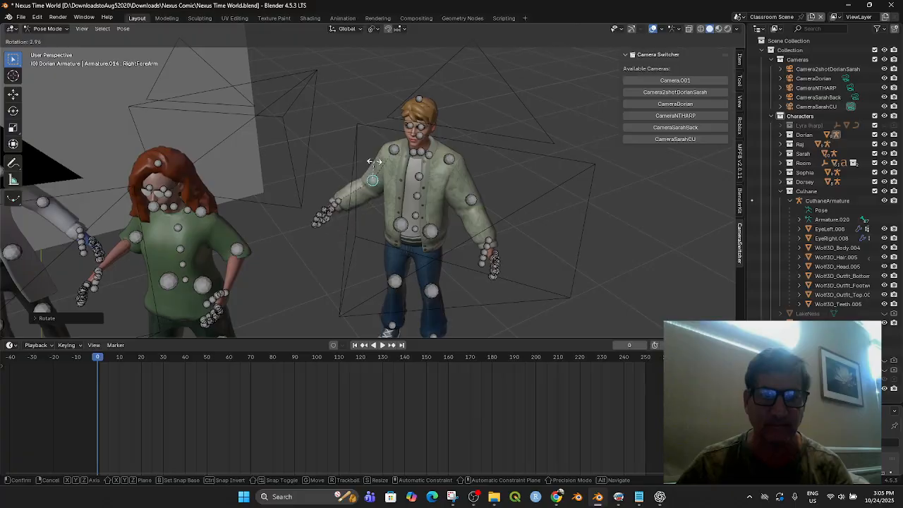
click(372, 177)
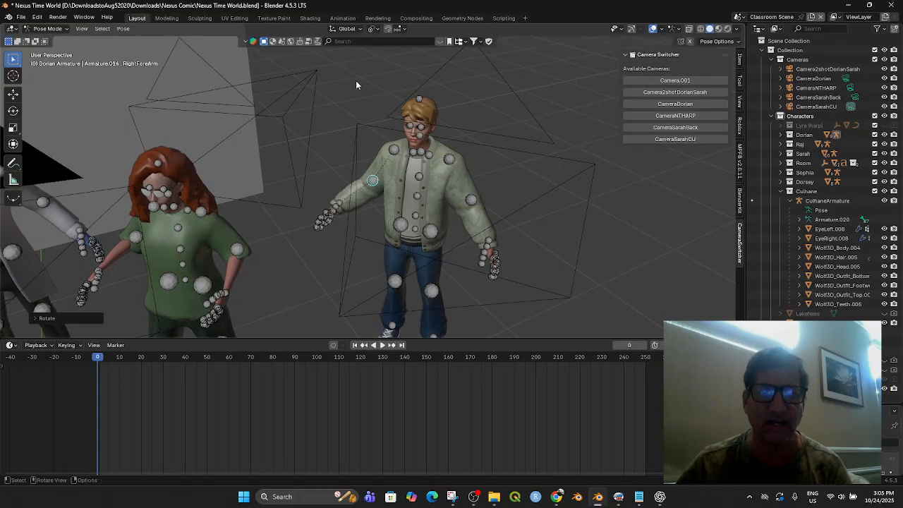
- Set the transform pivot point to Individual Origins and rotate Dorian's RightForeArm bone in the front view
click(375, 29)
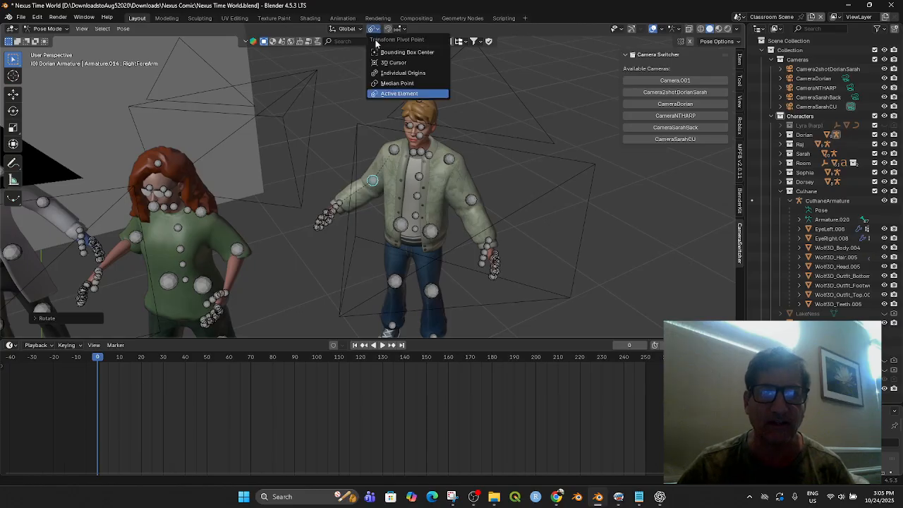
click(392, 74)
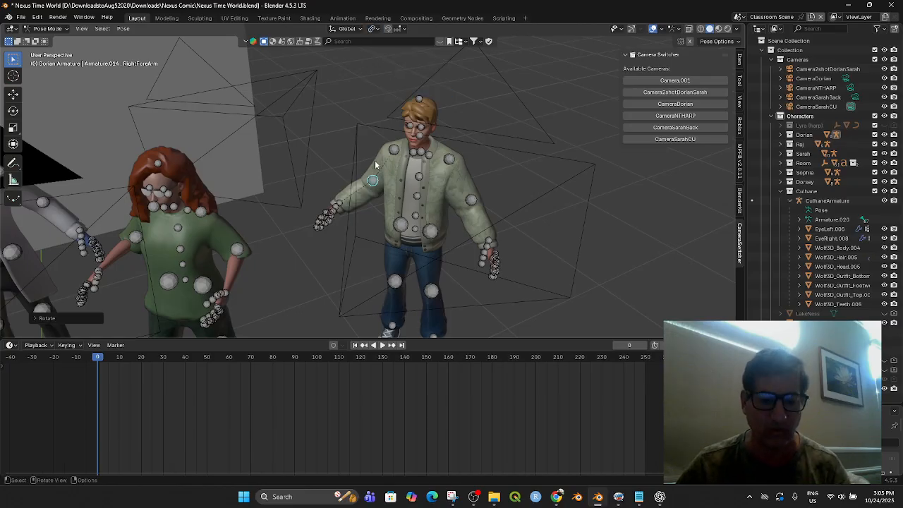
key(r)
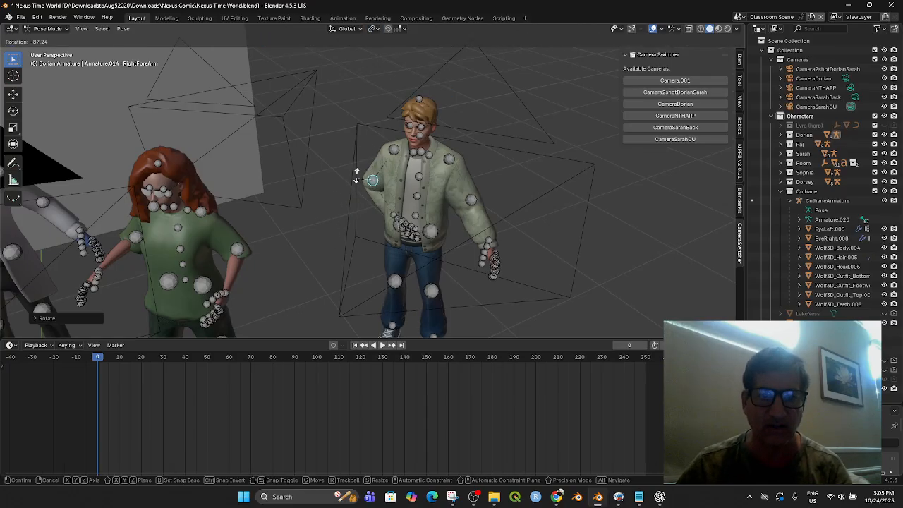
click(402, 186)
- Rotate Dorian's RightForeArm bone from the side and from above so the forearm reaches forward
middle_drag(402, 186, 546, 193)
key(r)
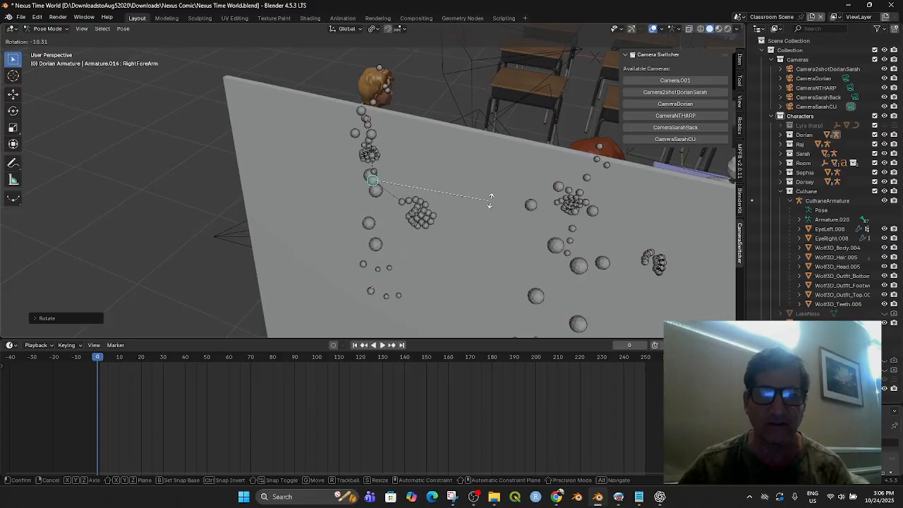
click(485, 202)
middle_drag(482, 202, 488, 225)
key(r)
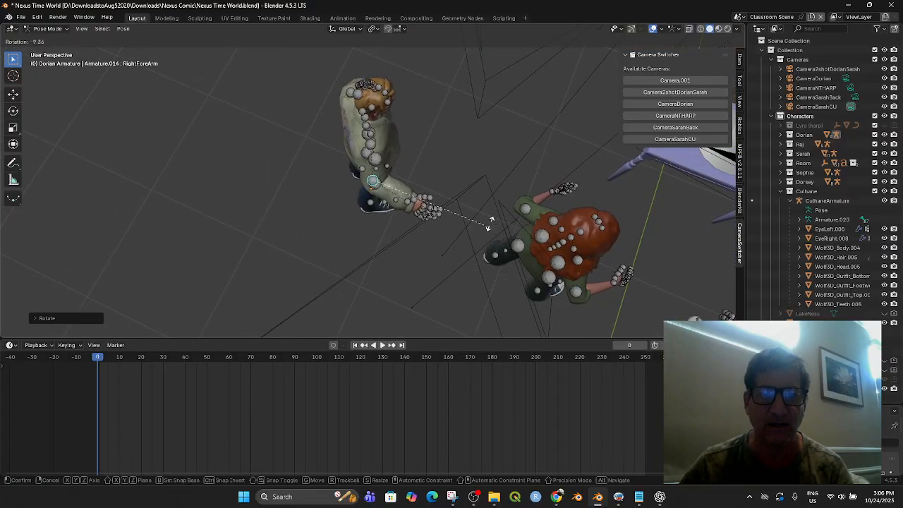
click(490, 185)
middle_drag(489, 185, 389, 203)
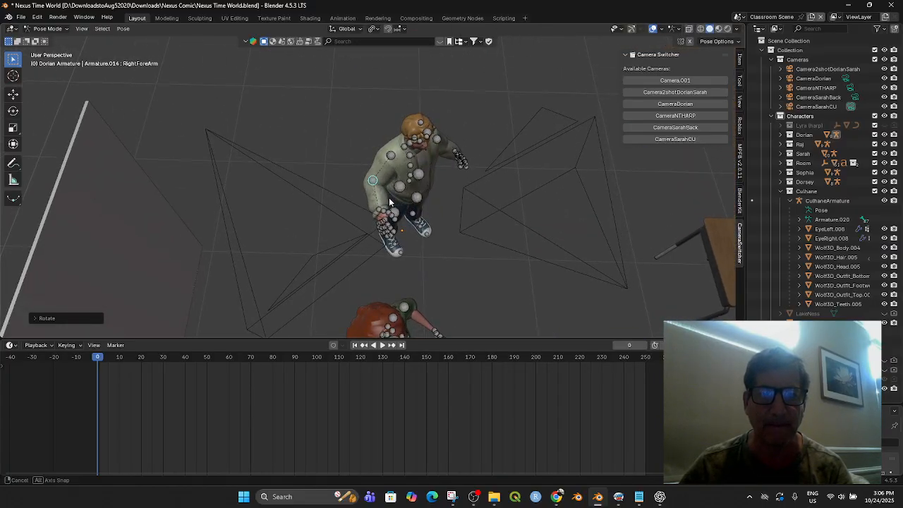
middle_drag(428, 229, 387, 196)
scroll(387, 196, up, 3)
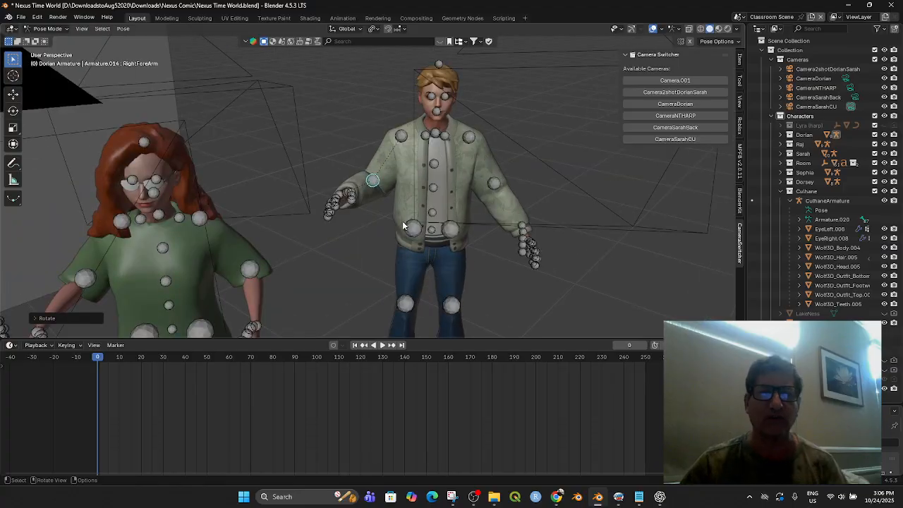
- Rotate Dorian's RightHandMiddle4 and RightHandThumb1 bones slightly
click(326, 220)
middle_drag(327, 220, 393, 249)
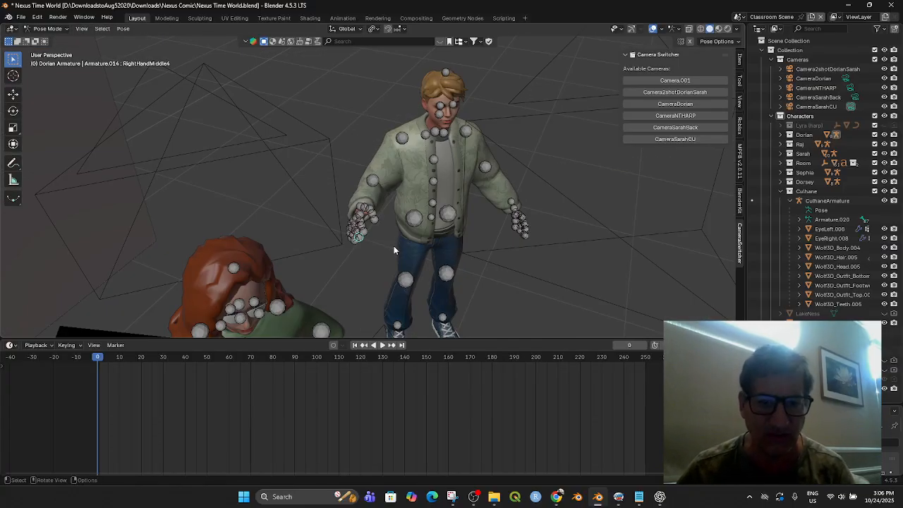
key(r)
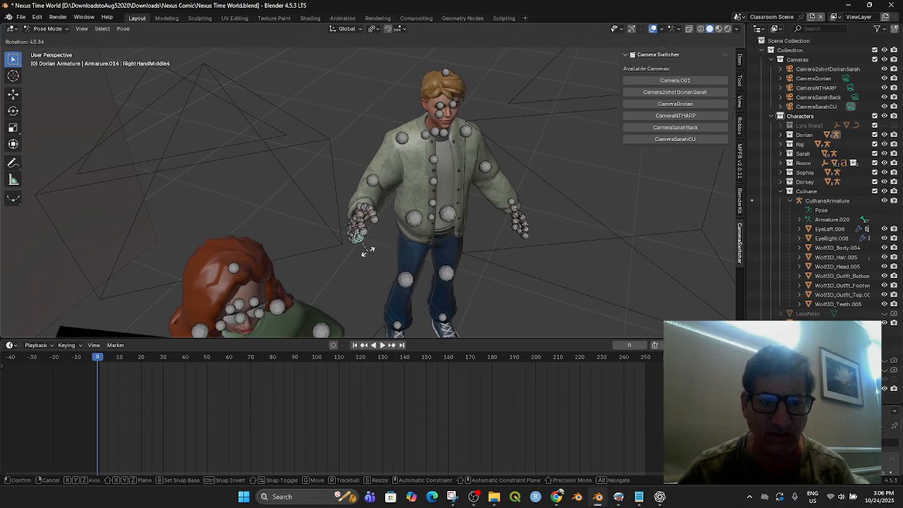
click(368, 250)
click(360, 210)
key(r)
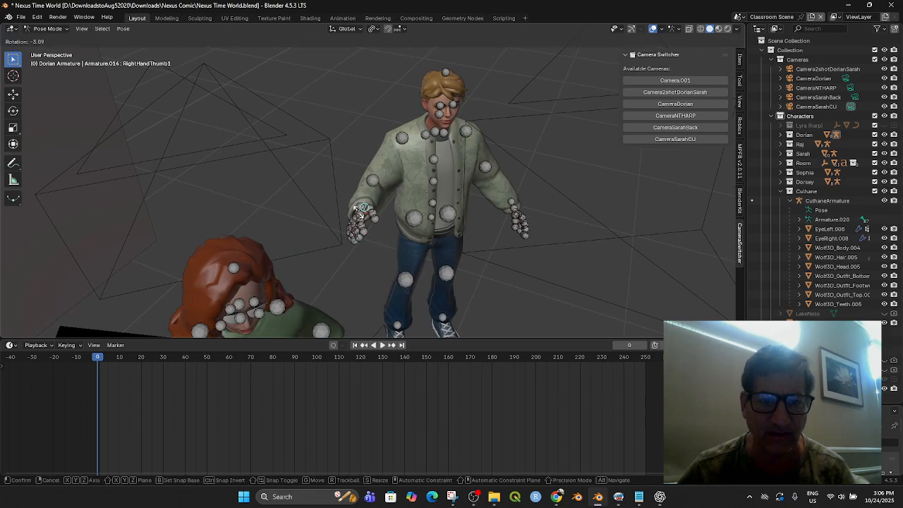
click(349, 222)
- Select Dorian's RightHand bone and rotate it slightly from the side and front views
middle_drag(358, 222, 434, 252)
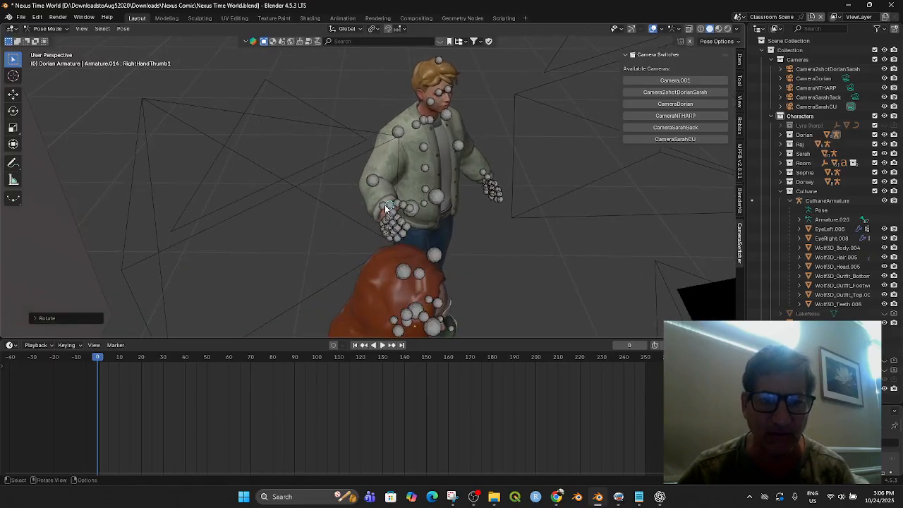
click(386, 209)
key(r)
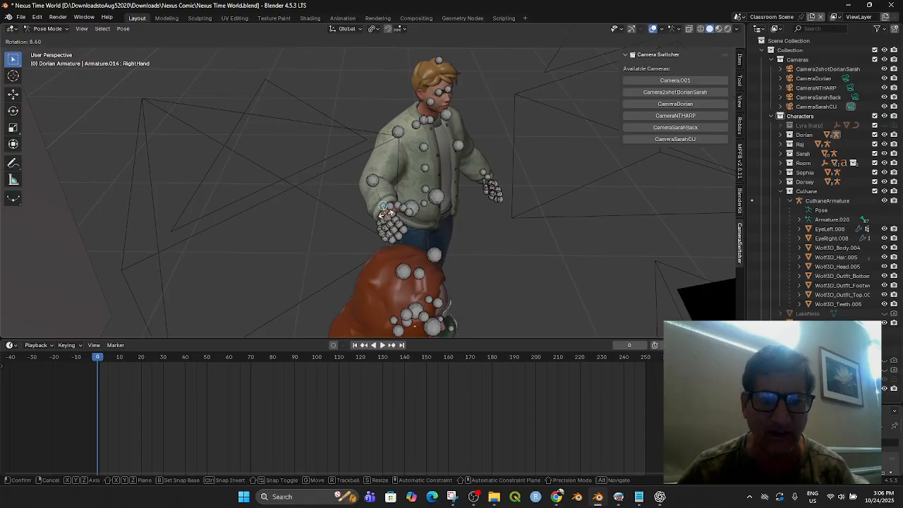
click(402, 221)
middle_drag(407, 225, 362, 237)
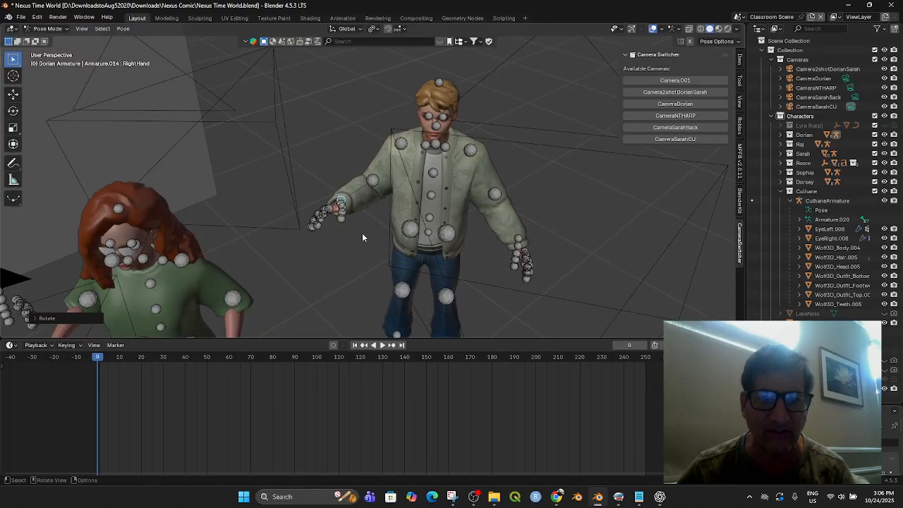
key(r)
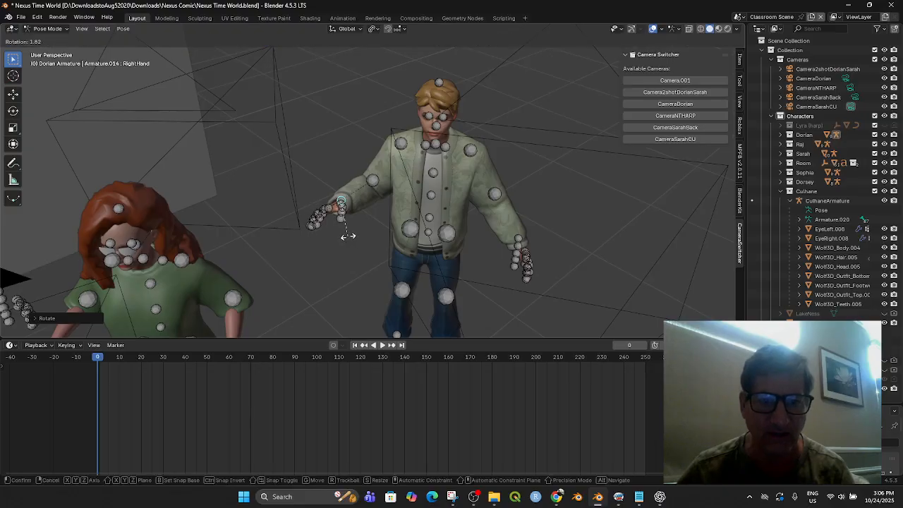
click(346, 236)
- Rotate Dorian's RightHand bone from a side view so the hand tilts upward
middle_drag(381, 252, 458, 267)
middle_drag(413, 265, 519, 235)
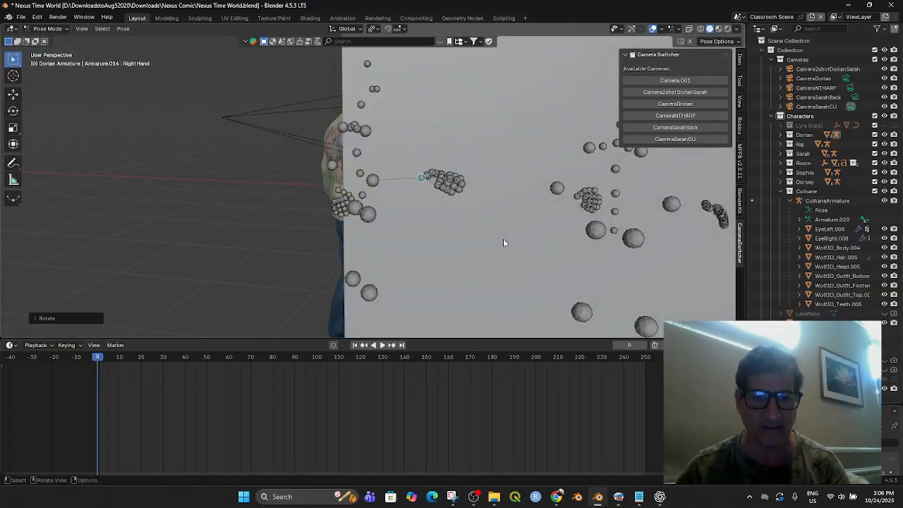
key(r)
click(483, 167)
middle_drag(482, 167, 352, 239)
scroll(319, 224, down, 2)
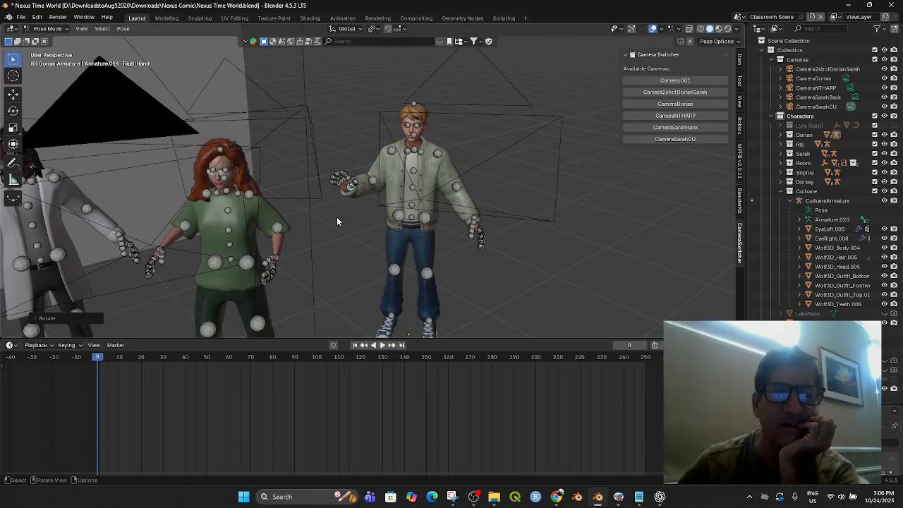
- Select Dorian's RightEye bone, enlarge the properties area and adjust the bone's custom shape to display as a wireframe
scroll(416, 106, up, 4)
click(437, 79)
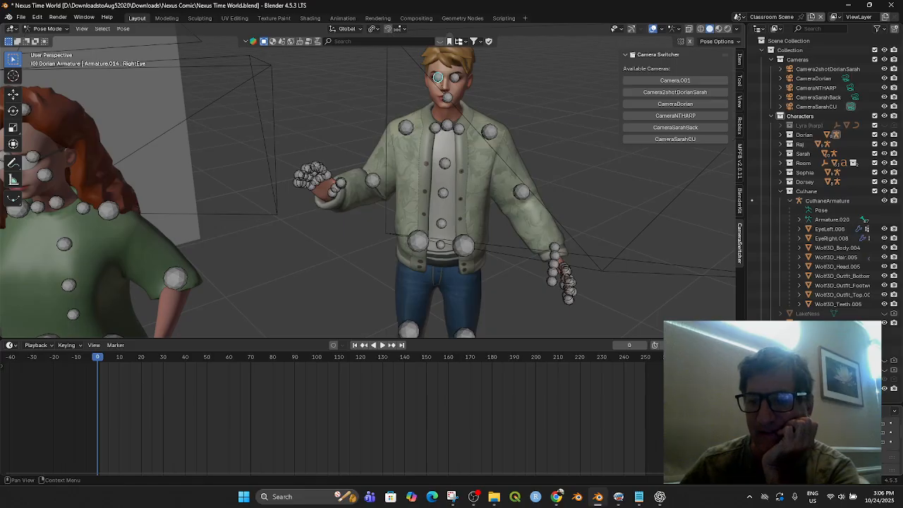
drag(815, 319, 815, 246)
scroll(819, 282, down, 6)
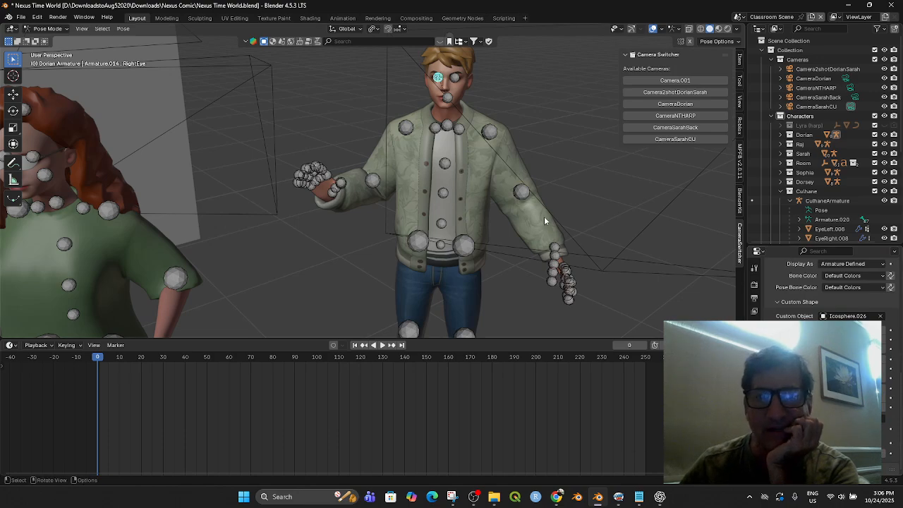
click(880, 453)
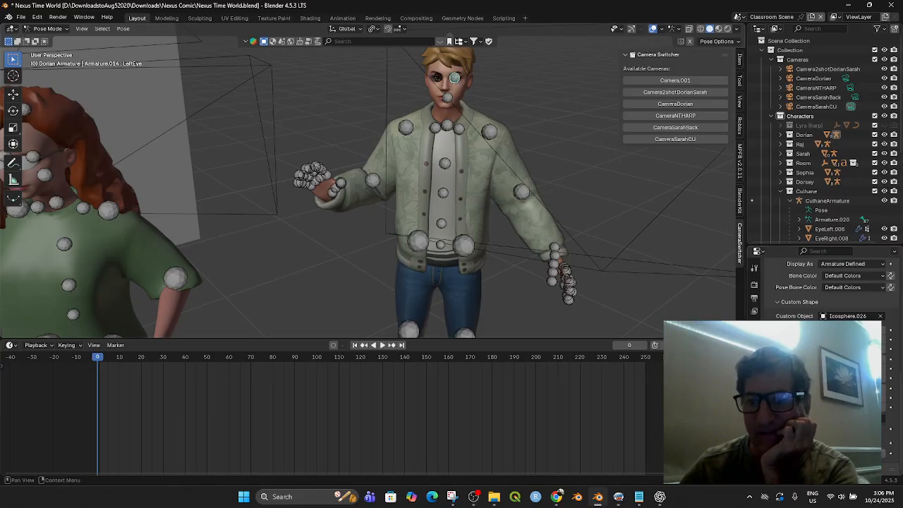
- Set the wire width of Dorian's LeftEye bone custom shape to 1.11
click(882, 453)
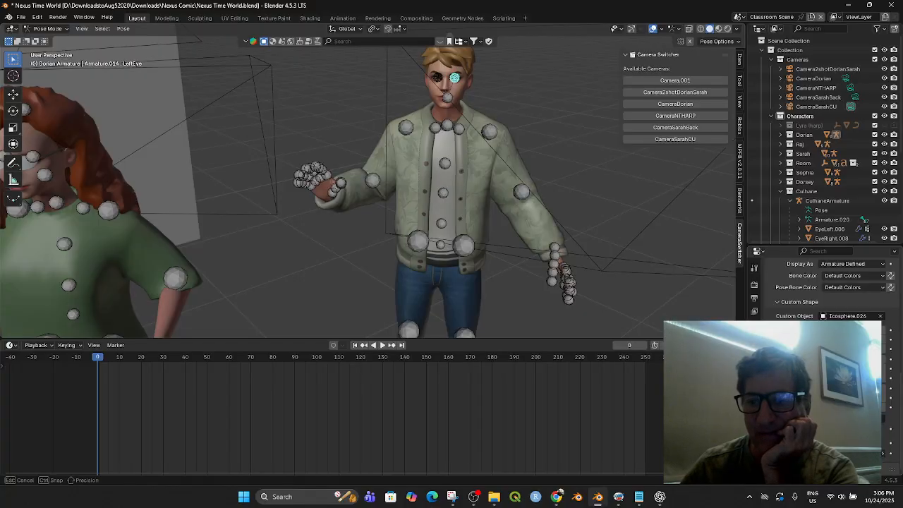
click(882, 454)
click(855, 453)
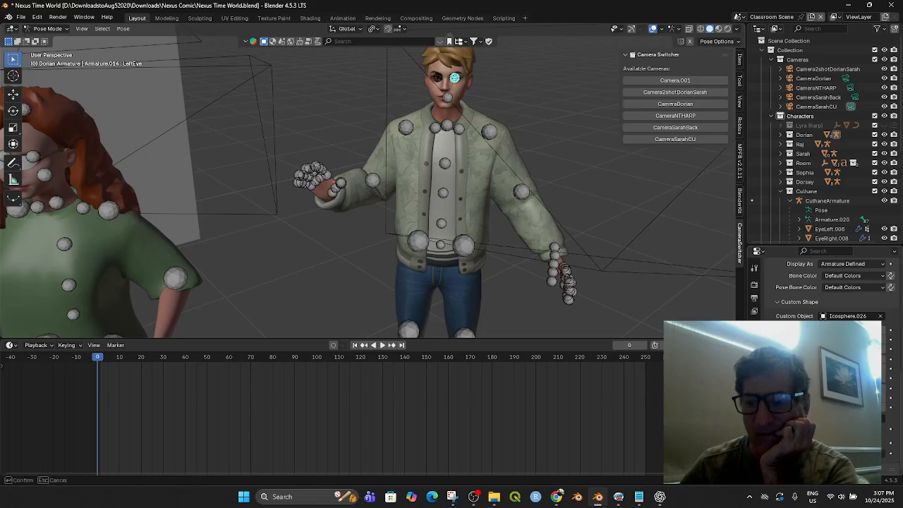
key(Return)
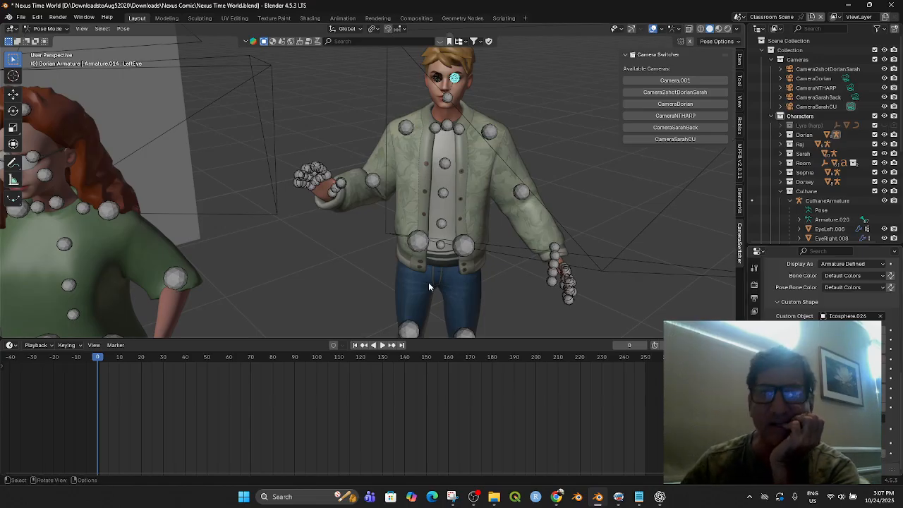
- Bring the whole classroom into view and save the Nexus Time World.blend file
middle_drag(465, 206, 249, 190)
scroll(471, 202, up, 4)
scroll(472, 202, down, 6)
click(21, 16)
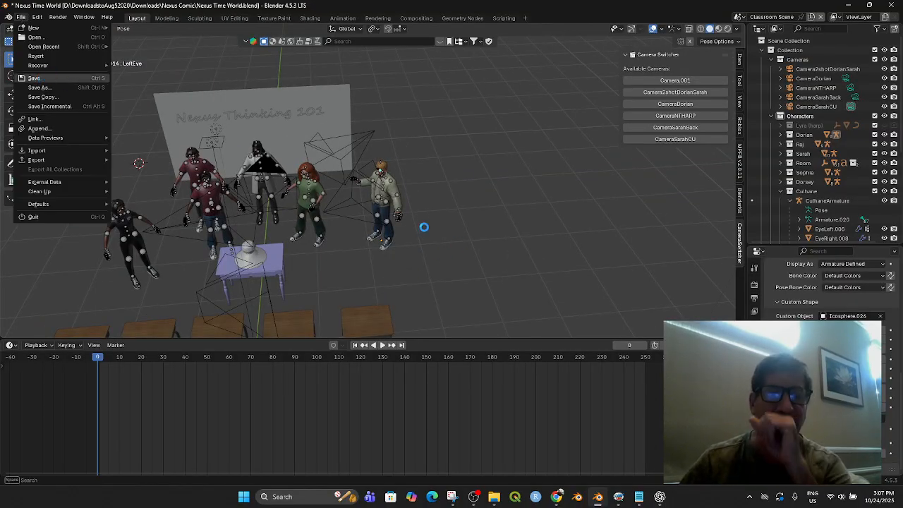
scroll(424, 243, down, 3)
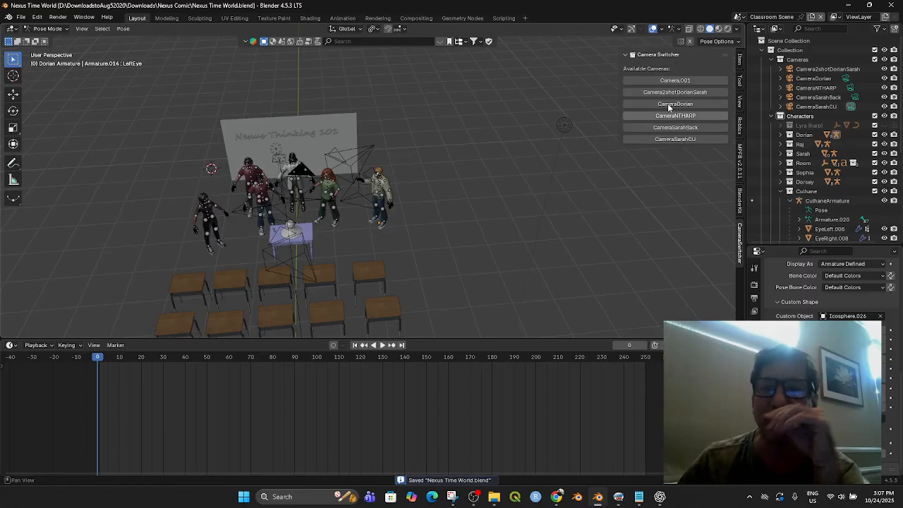
- Look through the camera switcher script in the Scripting workspace and return to the Layout workspace
click(504, 19)
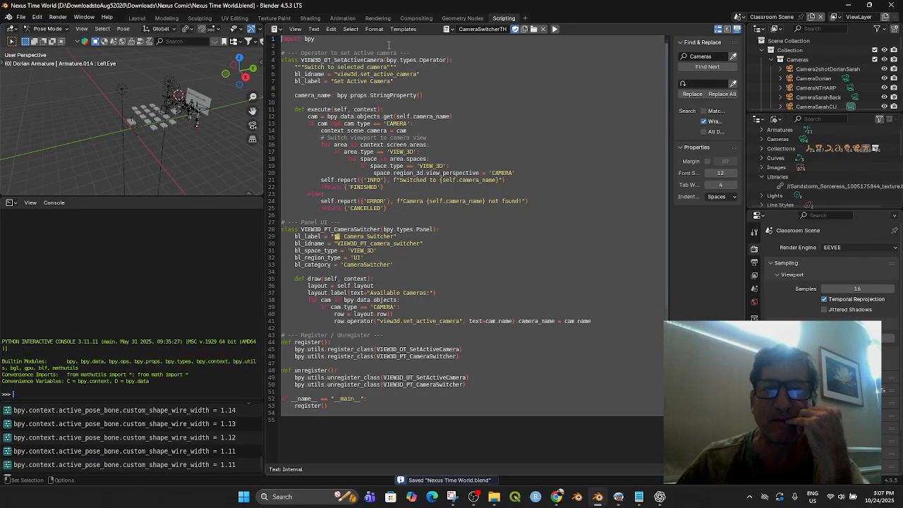
scroll(417, 265, down, 5)
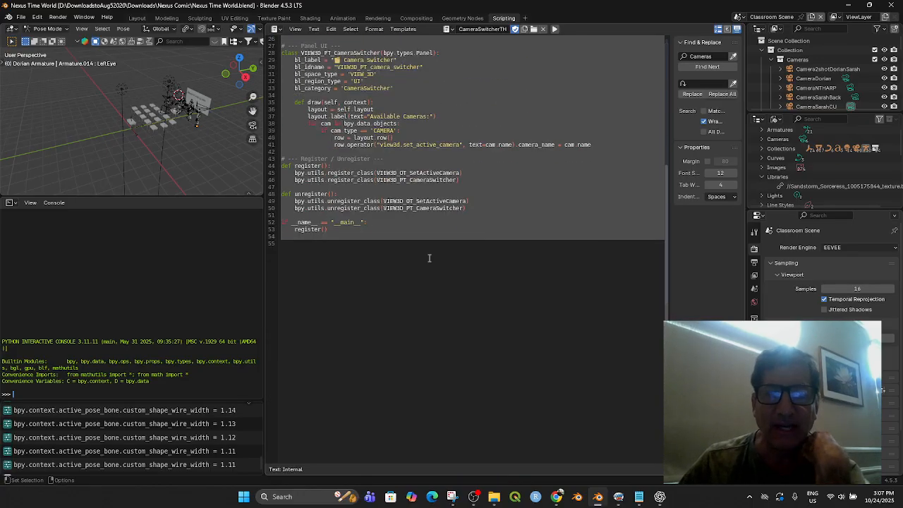
scroll(428, 256, up, 5)
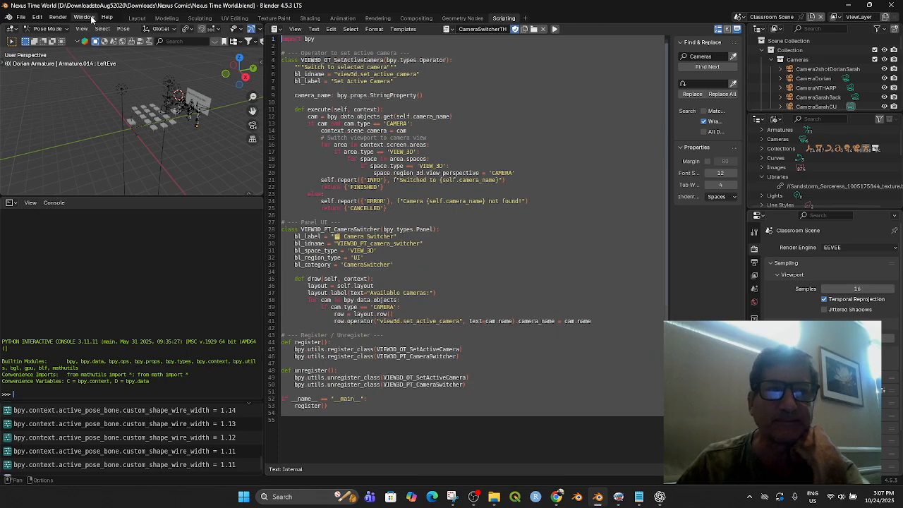
click(141, 20)
- View the scene through Camera.001, Camera2shotDorianSarah and CameraDorian in turn
click(674, 82)
scroll(404, 268, up, 5)
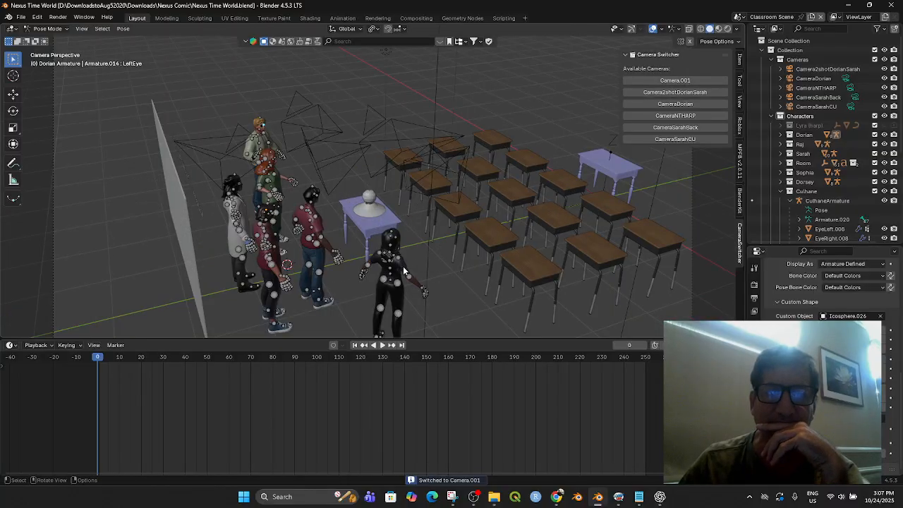
click(674, 92)
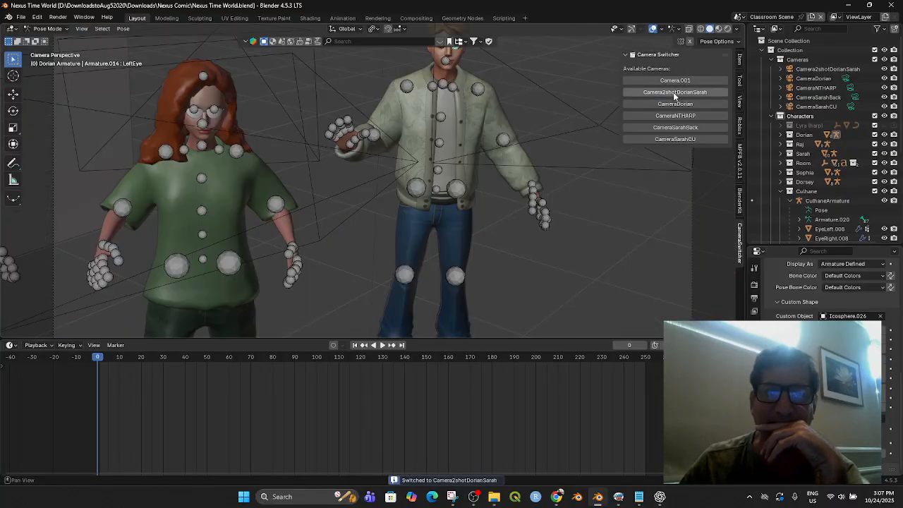
scroll(580, 169, down, 5)
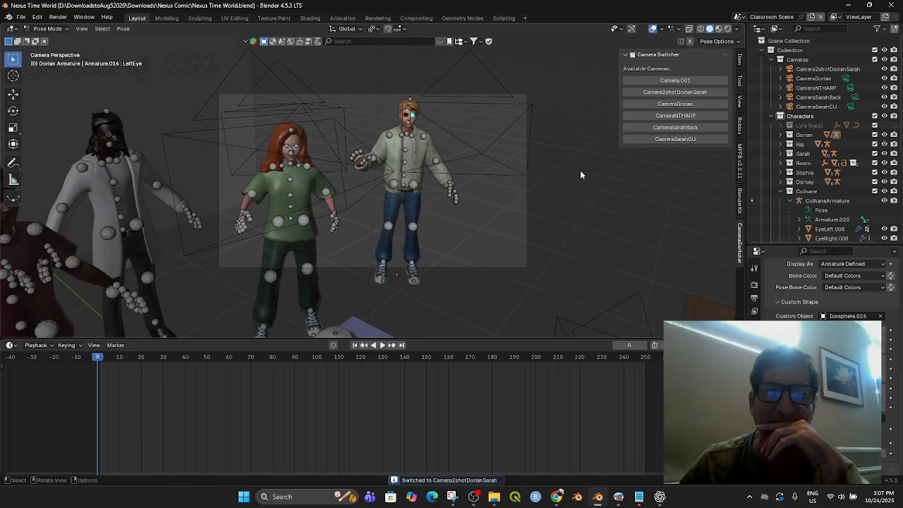
click(676, 104)
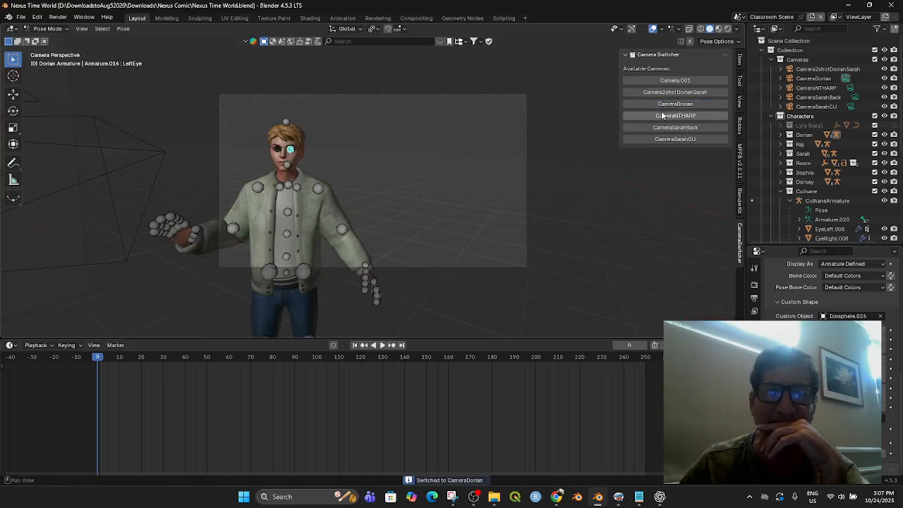
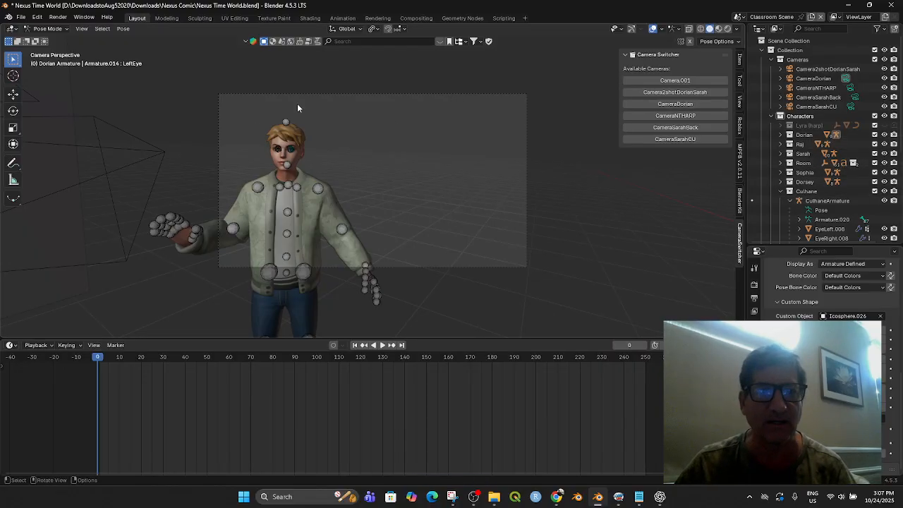
- Collapse the Culhane collection in the outliner and select CameraDorian
scroll(831, 212, down, 3)
click(781, 134)
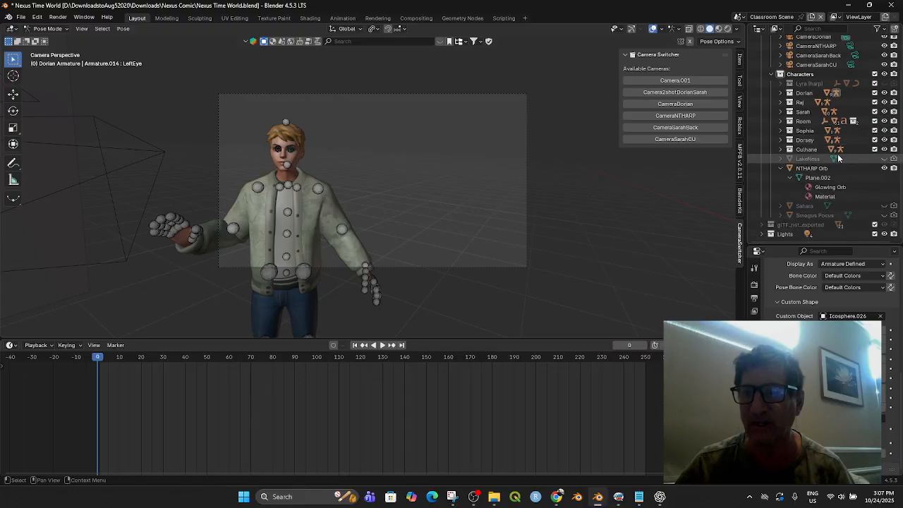
scroll(831, 159, up, 3)
click(816, 75)
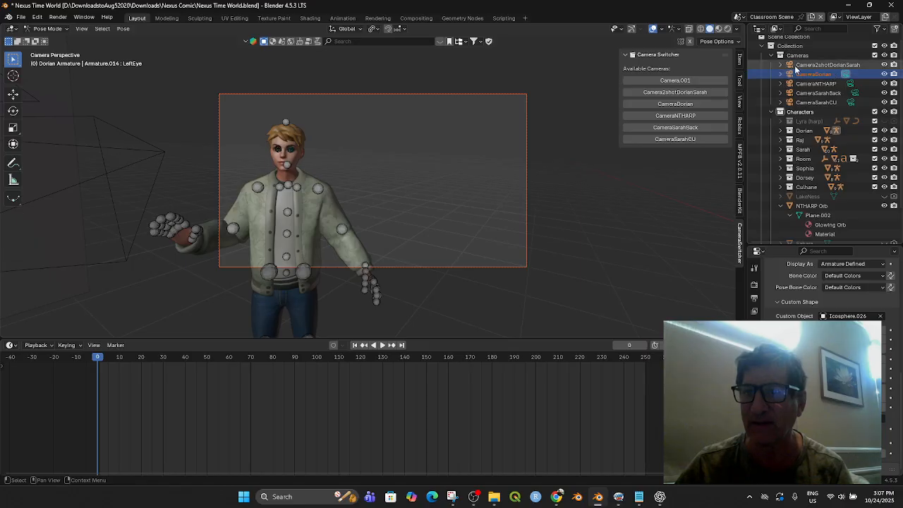
click(886, 74)
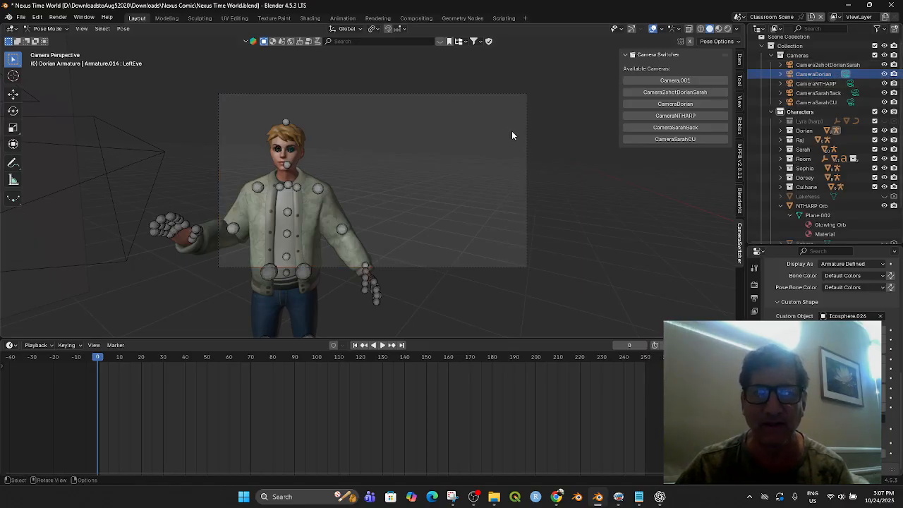
- Switch from Pose Mode to Object Mode, make CameraDorian the active object in the scene, and look through it
middle_drag(511, 127, 492, 166)
scroll(486, 161, down, 7)
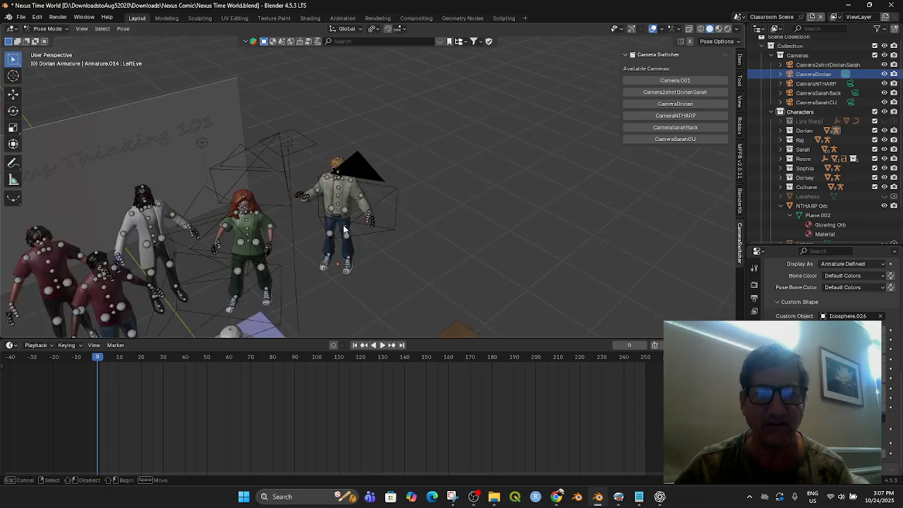
drag(359, 229, 386, 208)
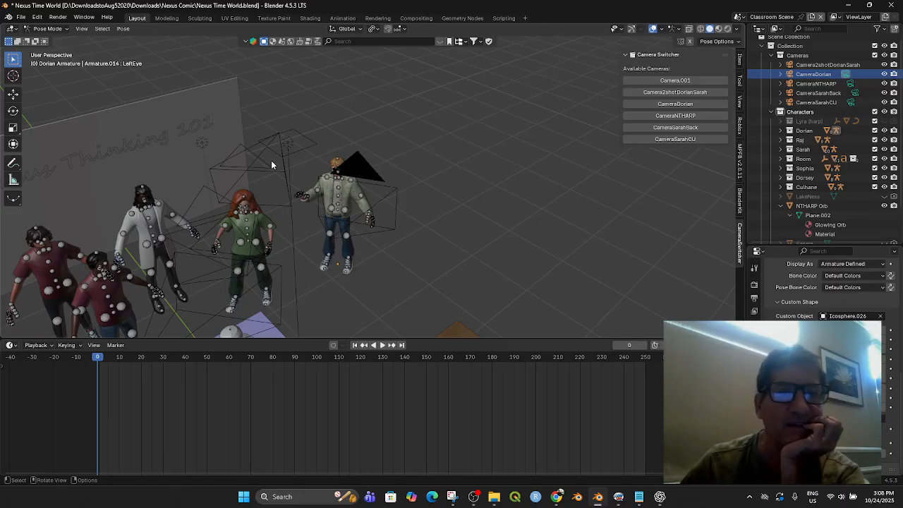
click(332, 217)
click(47, 28)
click(48, 41)
click(377, 177)
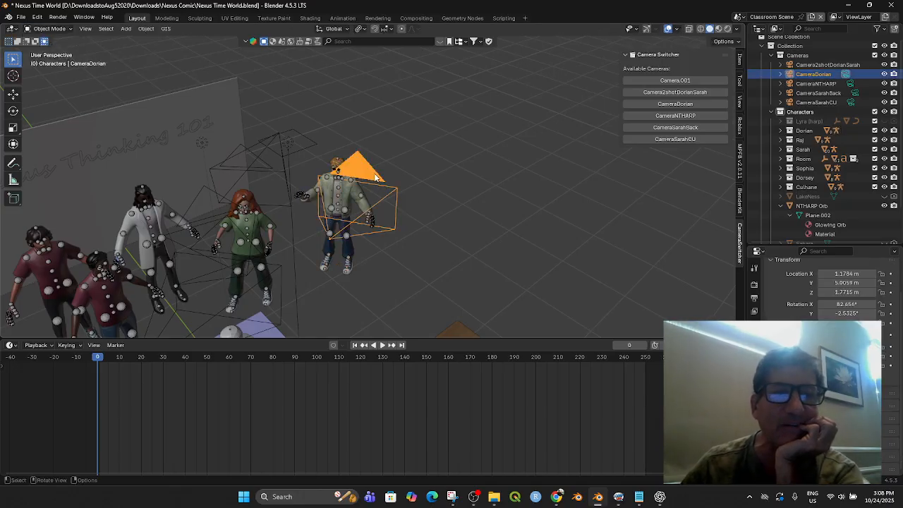
key(ctrl+KP_0)
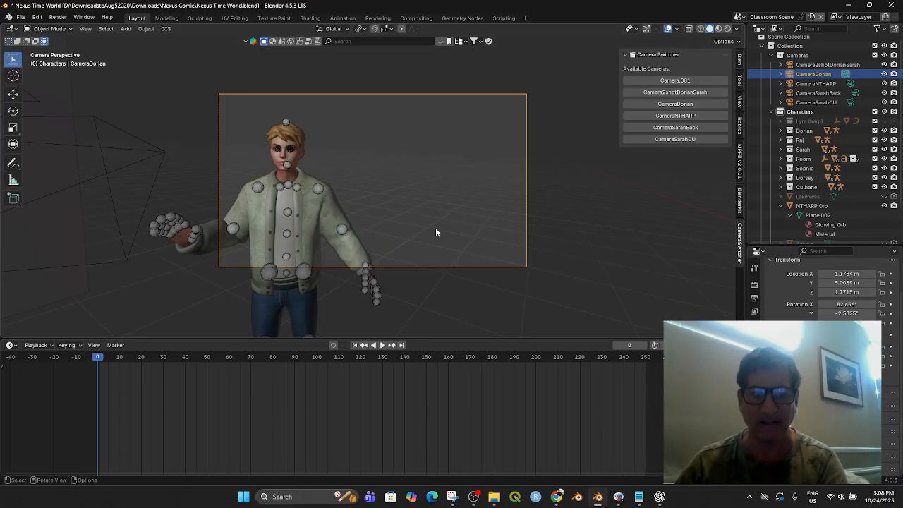
- Move CameraDorian to about X 0.97 m, Y 5.34 m so Dorian sits inside the frame, and save the file
key(g)
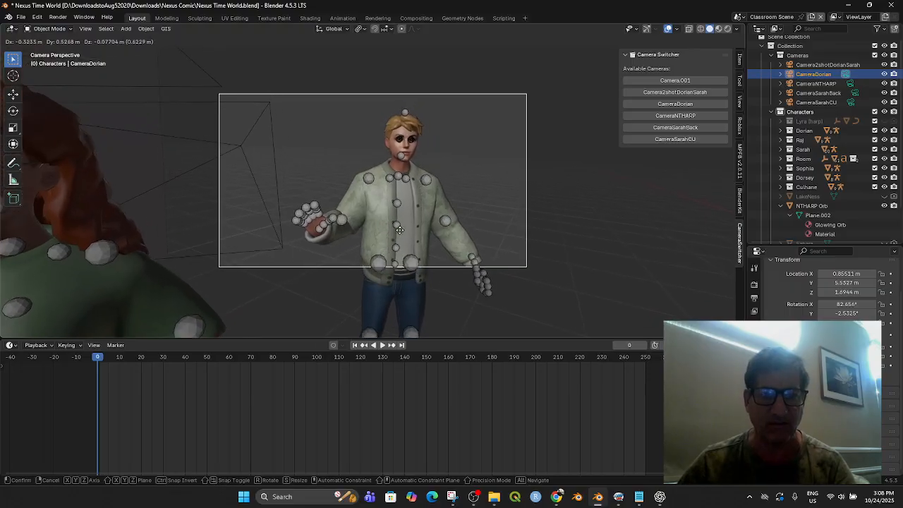
click(413, 239)
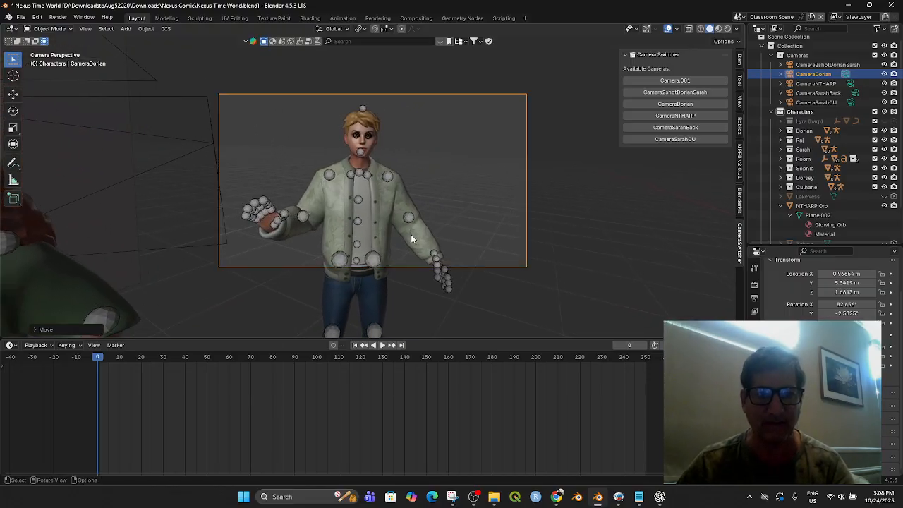
click(21, 17)
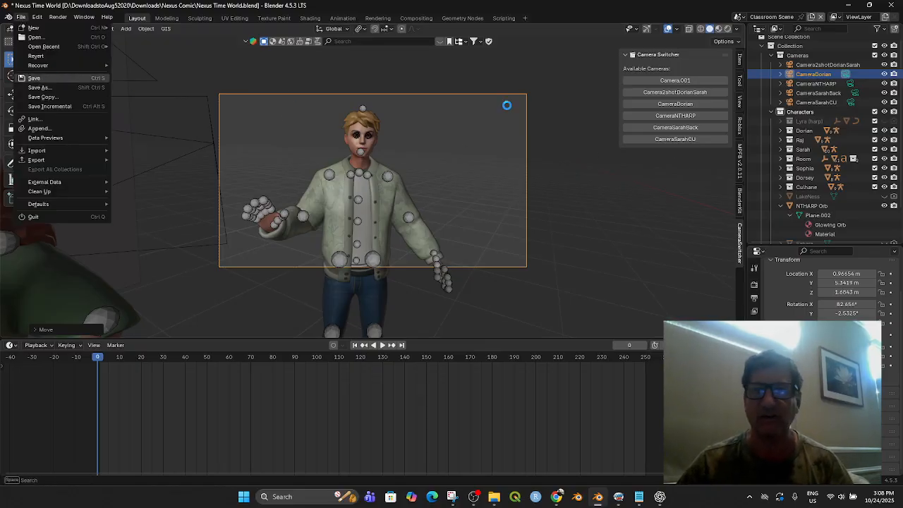
- Check Camera2shotDorianSarah and CameraDorian, and move CameraNTHARP to about X 1.12 m, Y 3.16 m, Z 1.32 m to frame the orb on the table
click(695, 91)
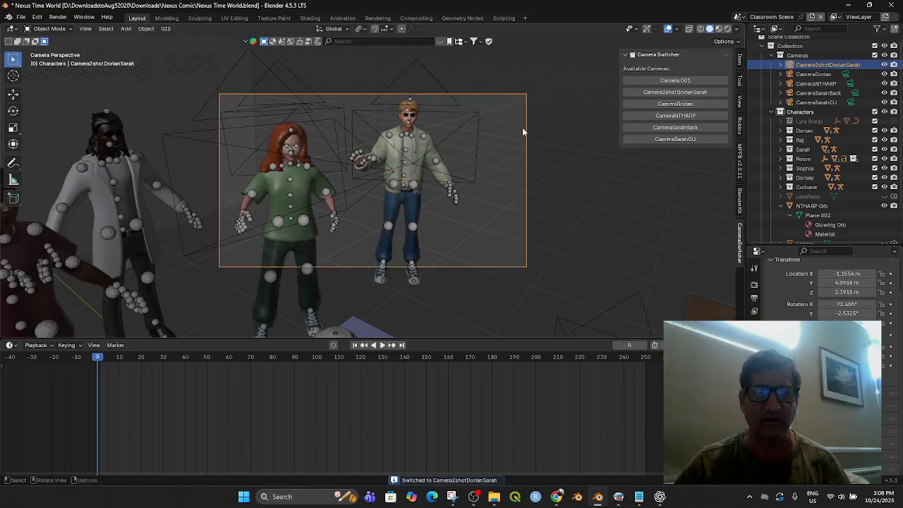
click(676, 105)
click(676, 116)
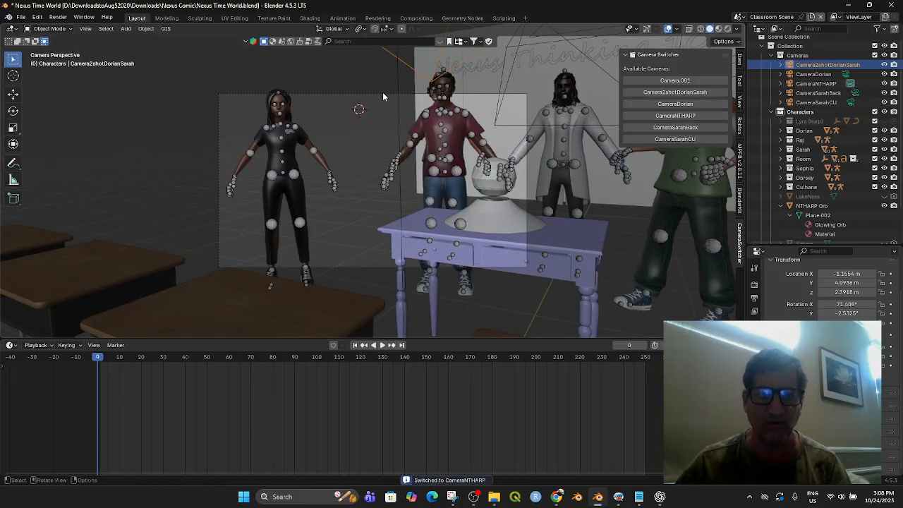
key(g)
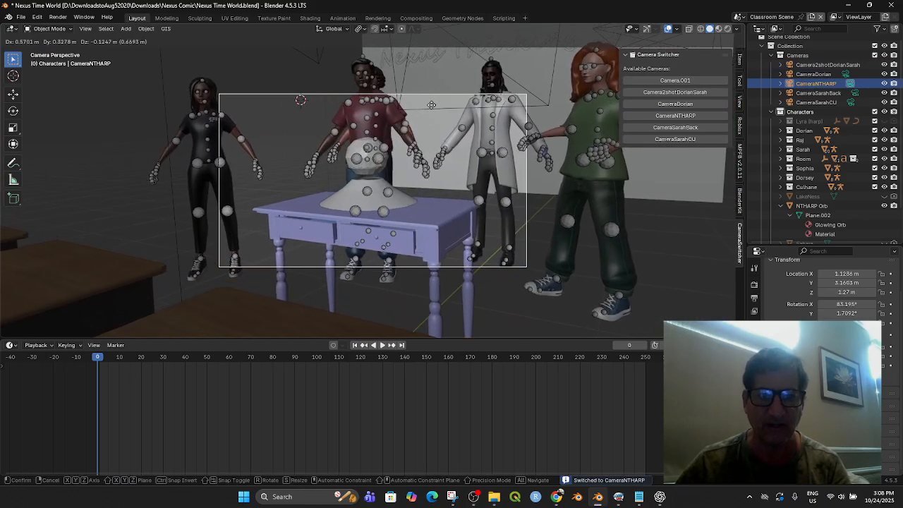
click(430, 102)
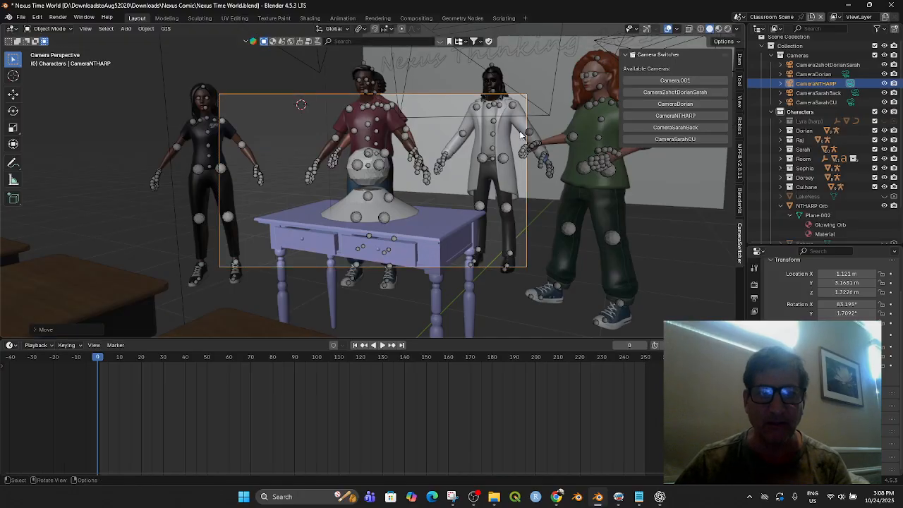
- Look through CameraSarahBack and move it to about X 2.32 m, Y 7.64 m to reframe Sarah from behind
click(680, 128)
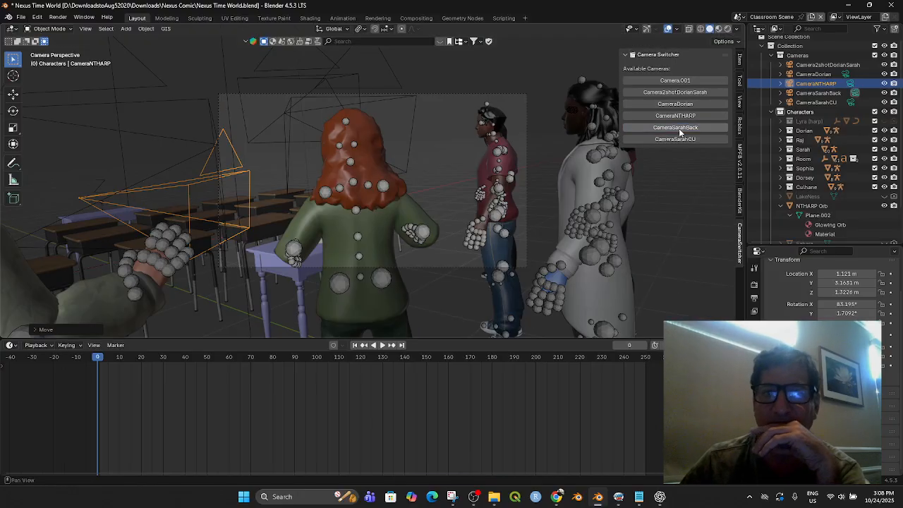
click(442, 93)
key(g)
click(432, 110)
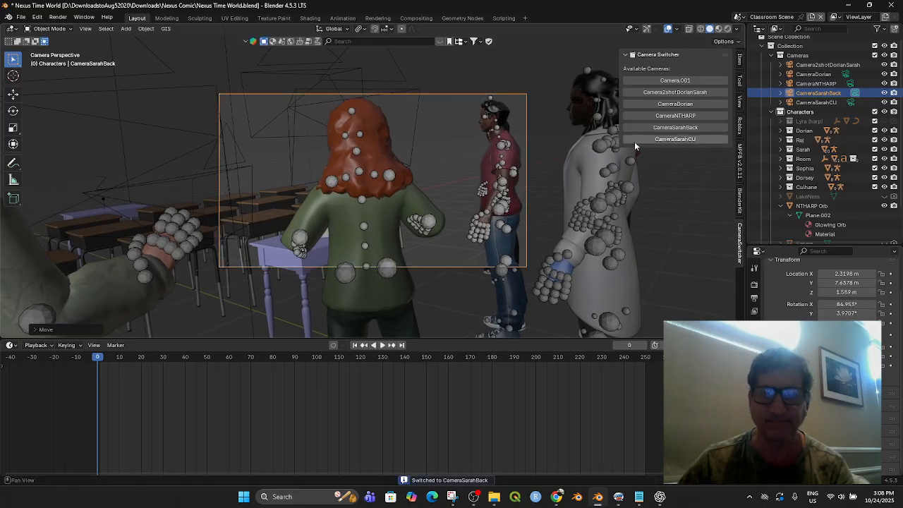
- Switch to CameraSarahCU and rotate it around the global Z axis to point toward Sarah
click(681, 140)
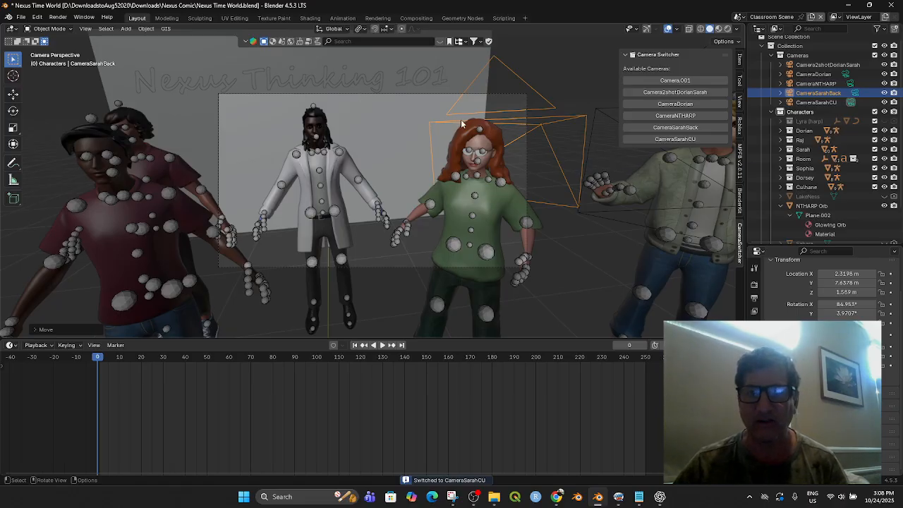
click(432, 92)
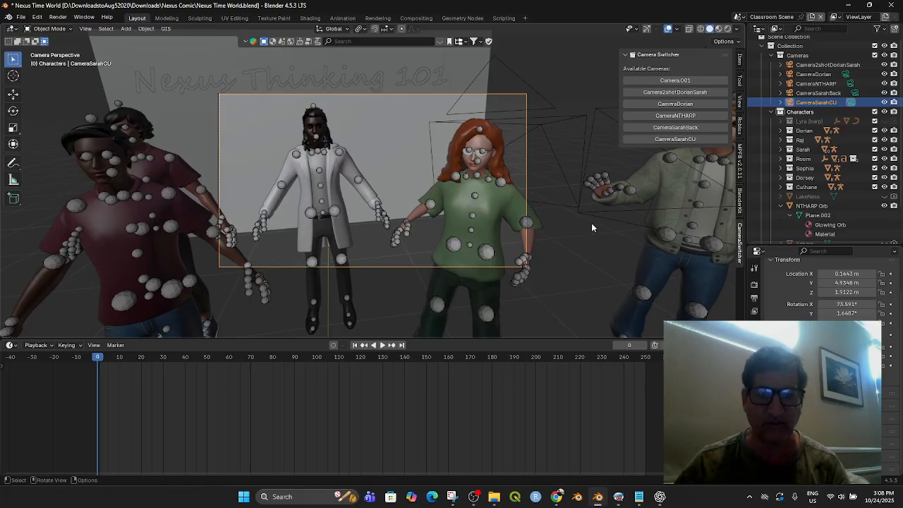
scroll(552, 215, down, 3)
middle_drag(553, 215, 502, 243)
key(r)
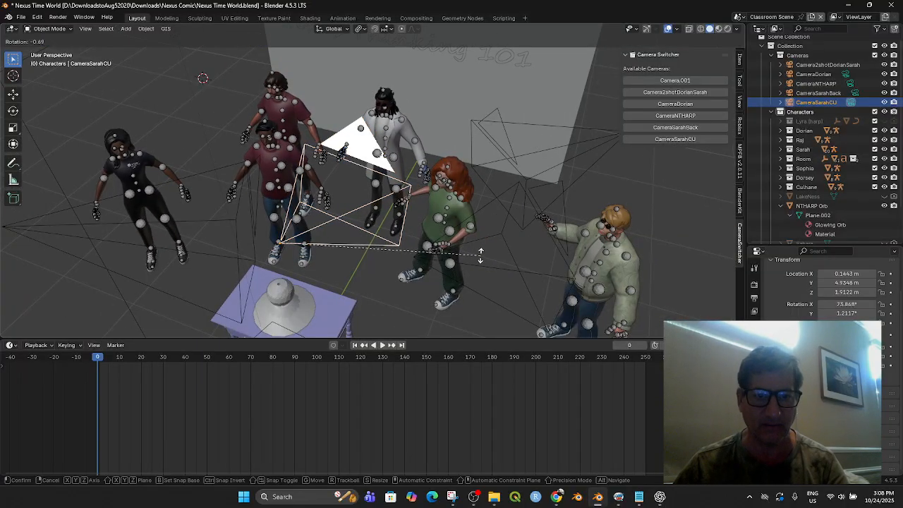
key(z)
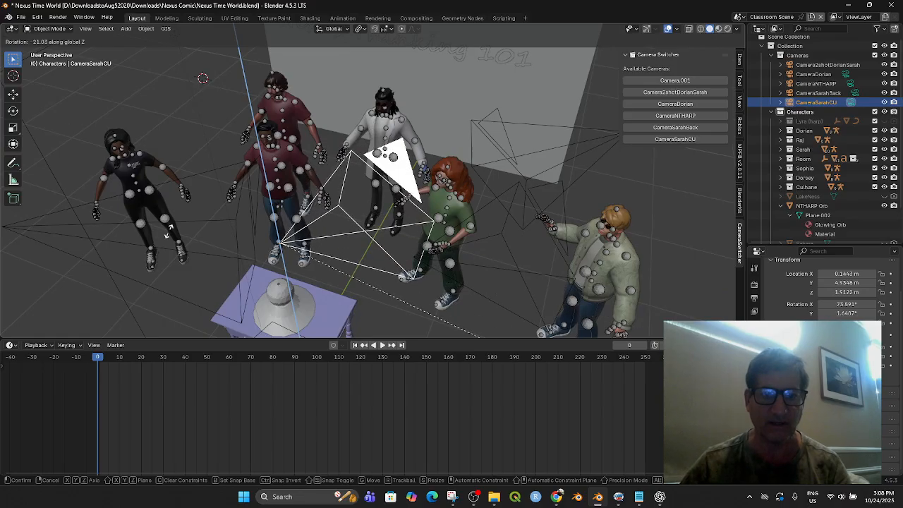
click(112, 85)
- Move CameraSarahCU to about X 0.29 m, Y 5.02 m, Z 1.94 m and look through it
key(g)
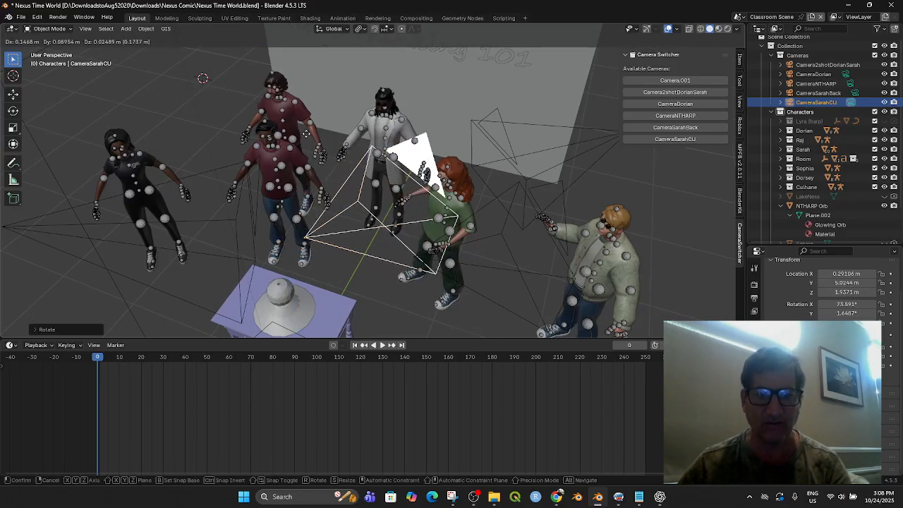
click(307, 134)
key(KP_0)
scroll(358, 185, up, 5)
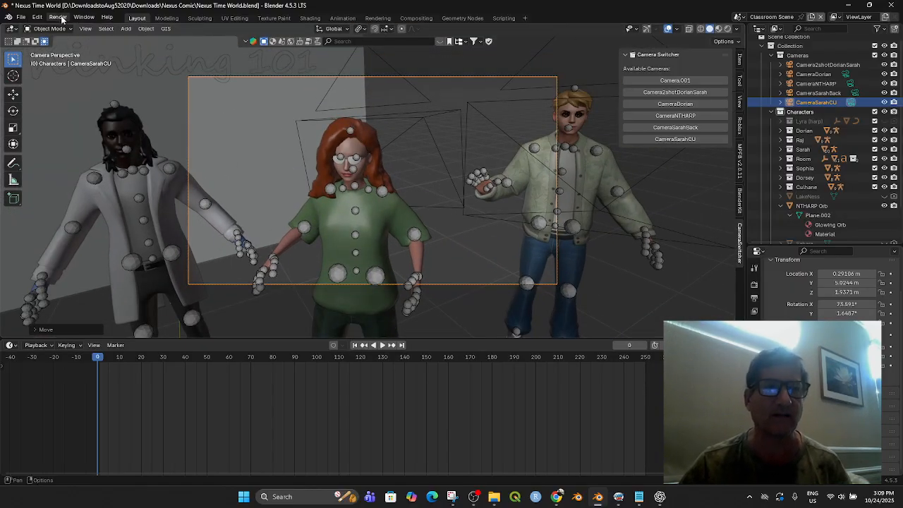
click(22, 19)
mouse_move(80, 21)
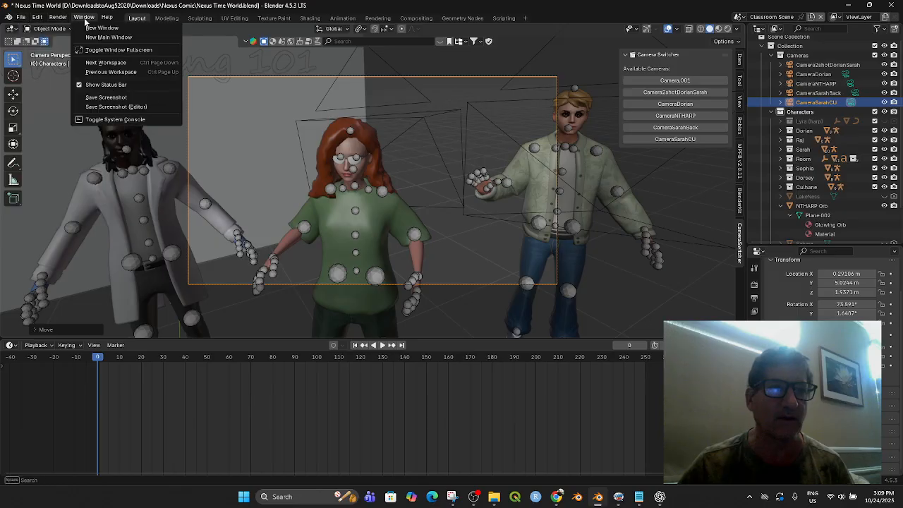
mouse_move(113, 20)
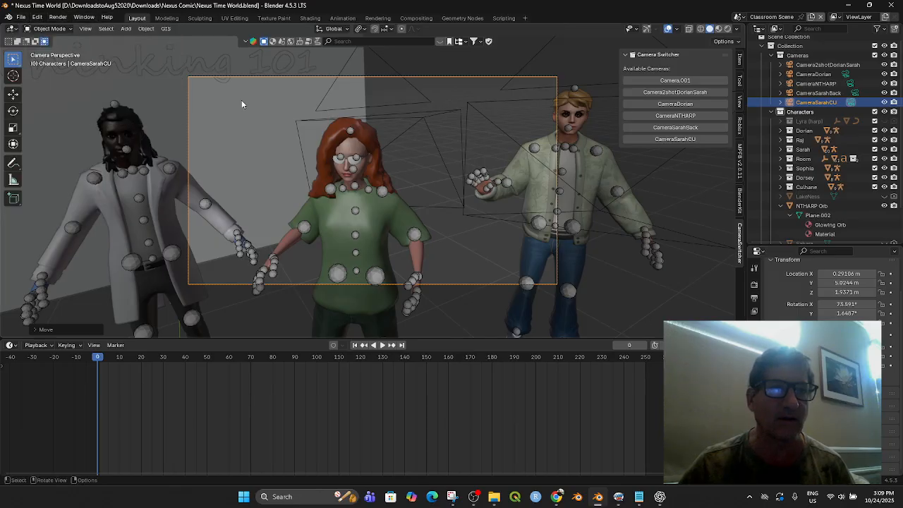
click(82, 29)
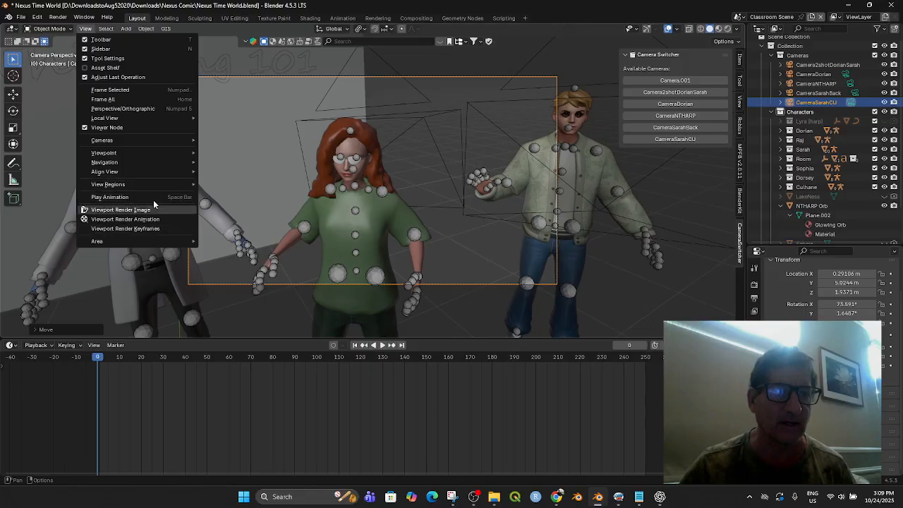
mouse_move(133, 152)
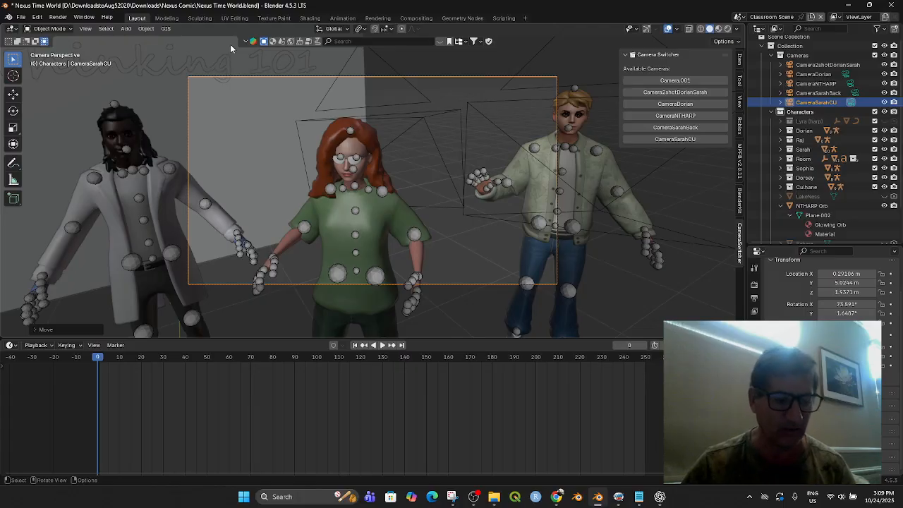
- Use walk navigation to bring CameraSarahCU closer to Sarah, at about X 0.47 m, Y 5.47 m, Z 1.79 m, and save the file
key(shift+grave)
key(w)
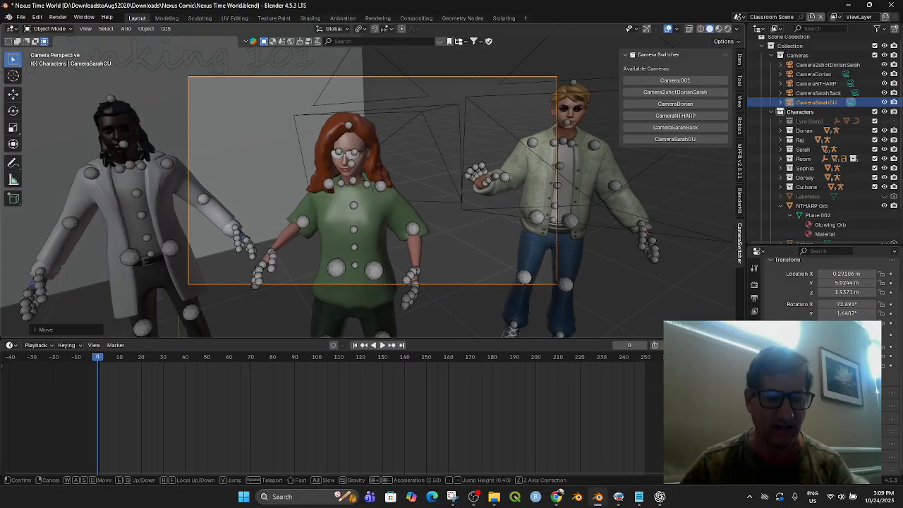
key(w)
key(s)
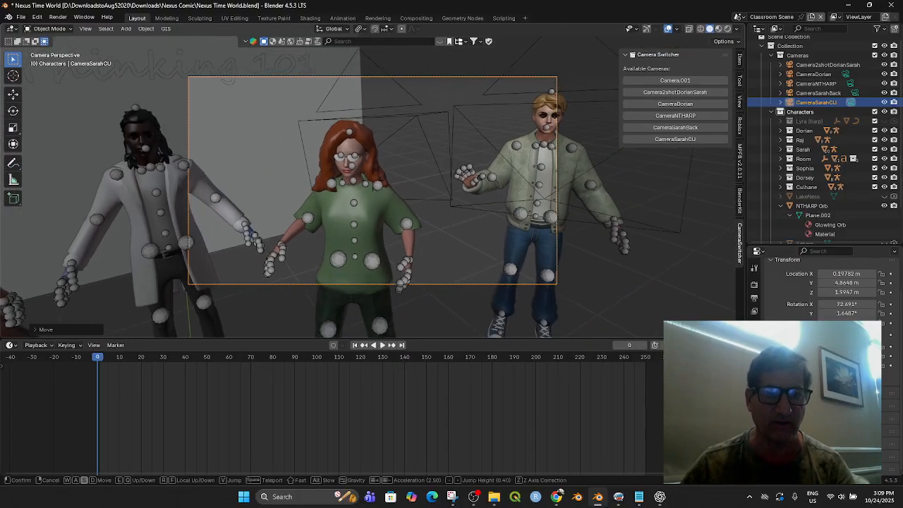
key(a)
key(d)
key(w)
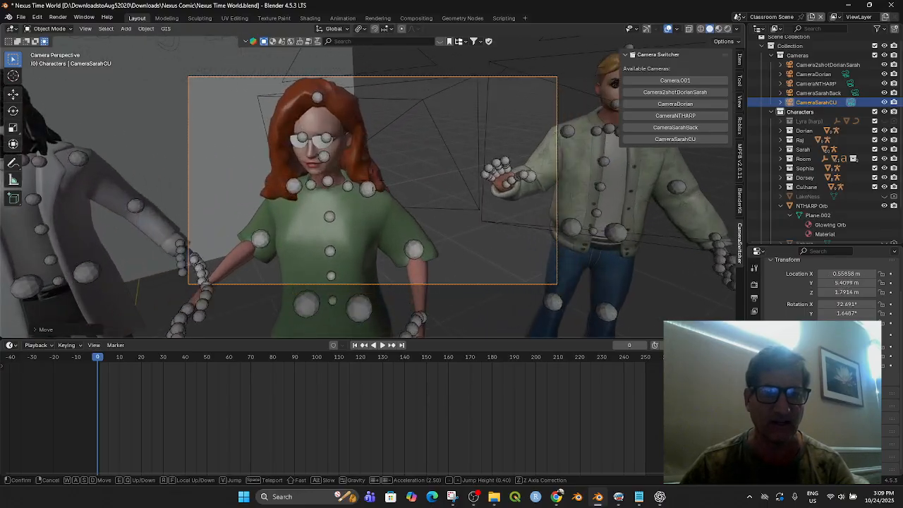
key(a)
key(d)
key(w)
key(s)
key(w)
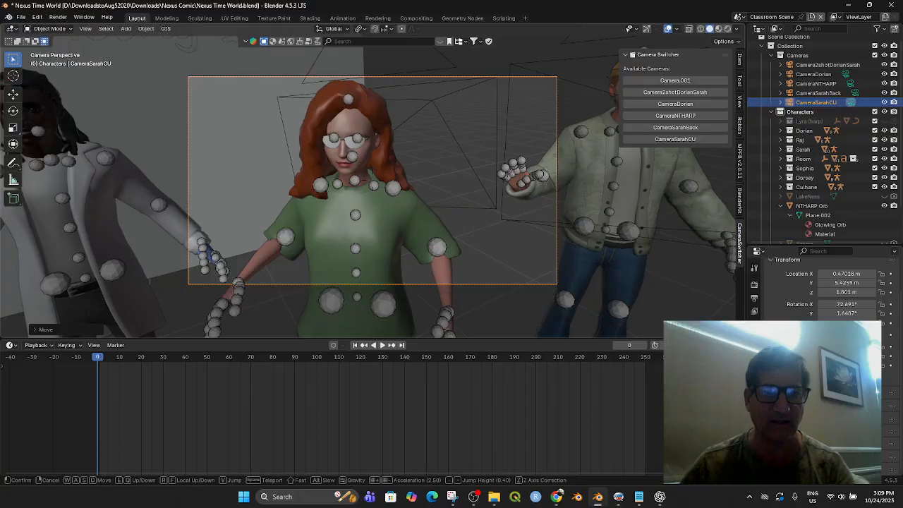
key(a)
key(d)
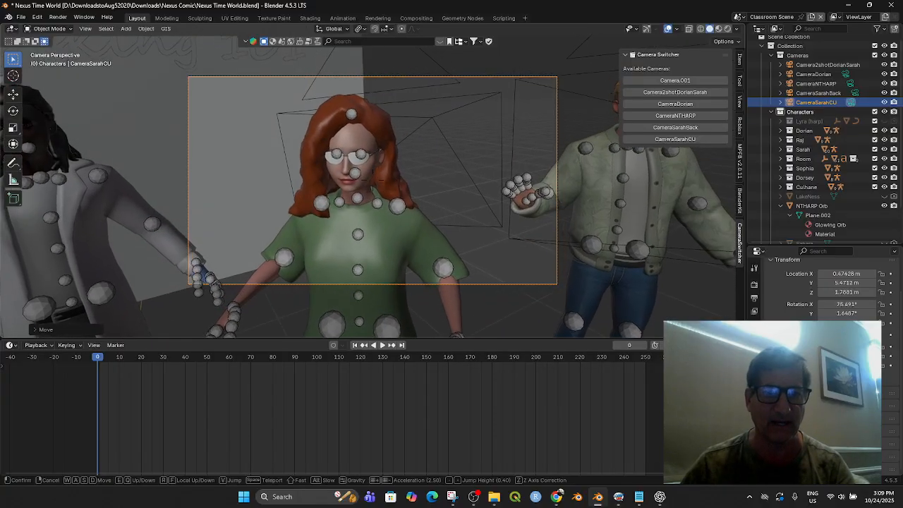
click(230, 44)
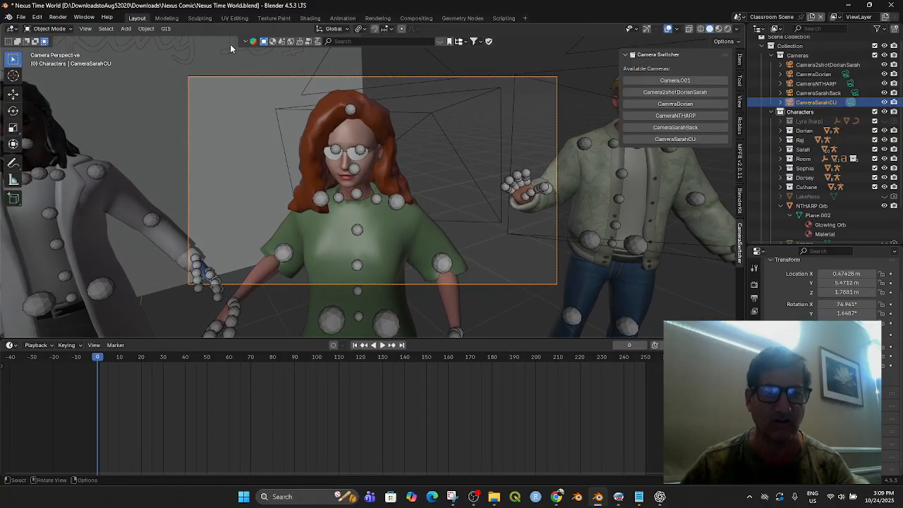
click(21, 17)
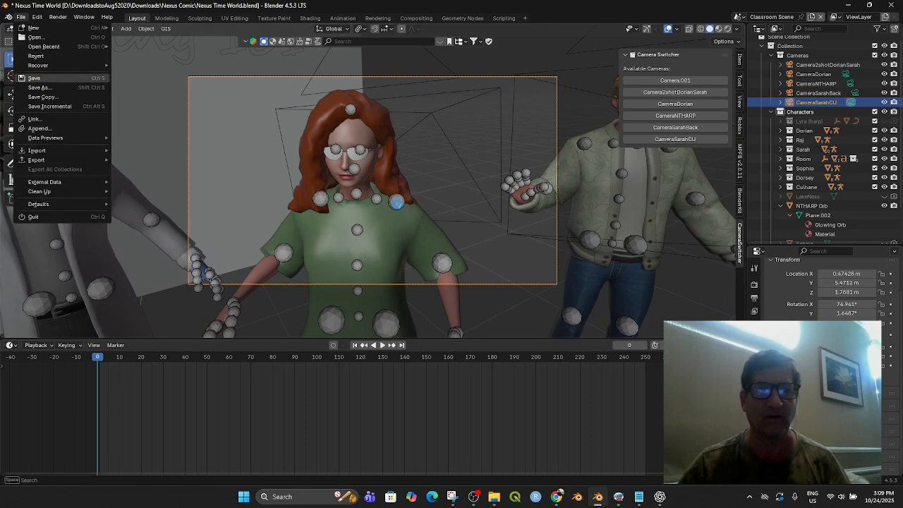
- View the scene through CameraSarahBack, CameraSarahCU, CameraNTHARP and CameraDorian in turn
click(659, 128)
click(659, 139)
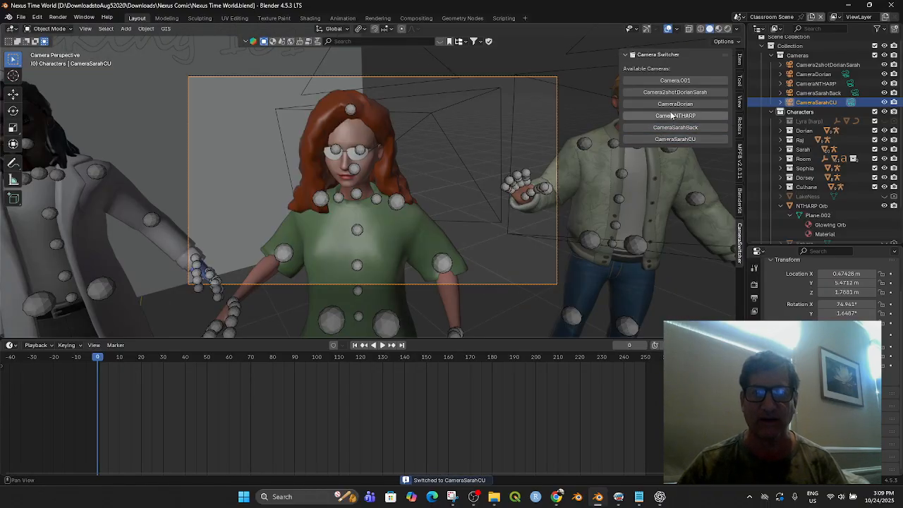
click(672, 115)
click(673, 104)
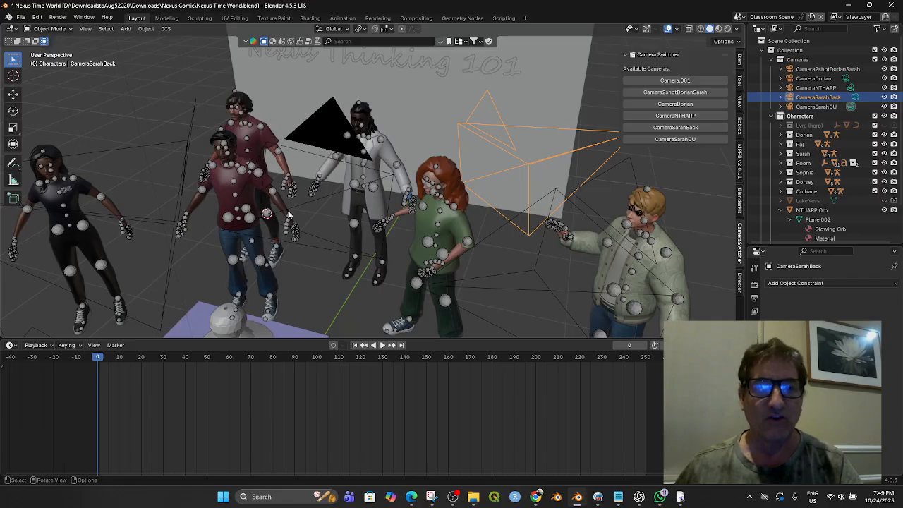
- View the scene through Camera.001, Camera2shotDorianSarah and CameraDorian in turn
click(667, 82)
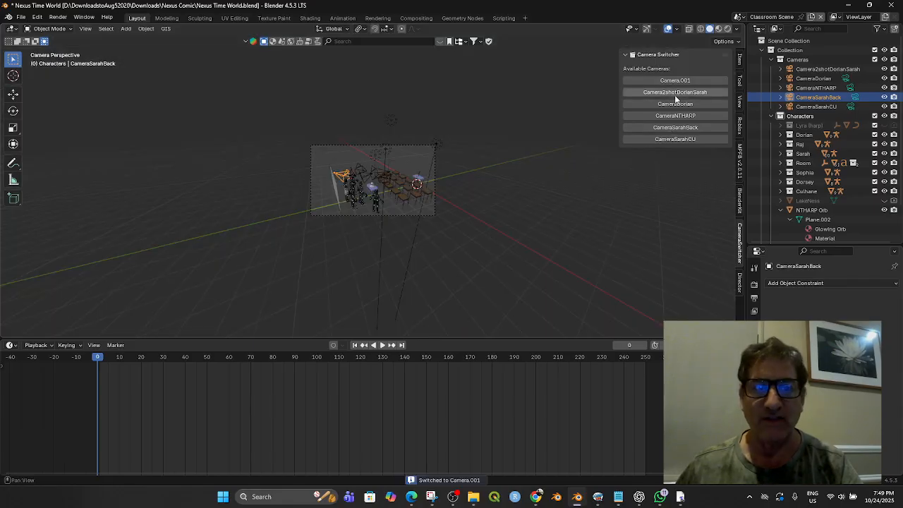
click(676, 93)
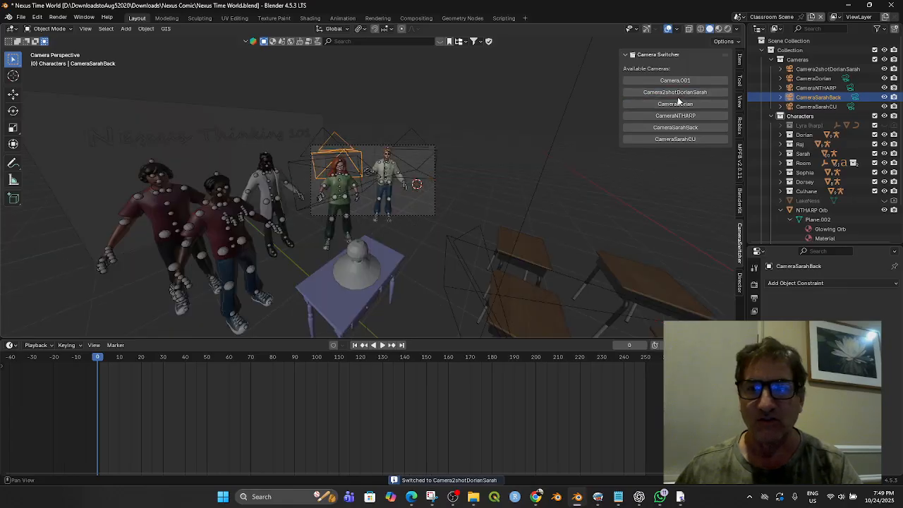
click(678, 103)
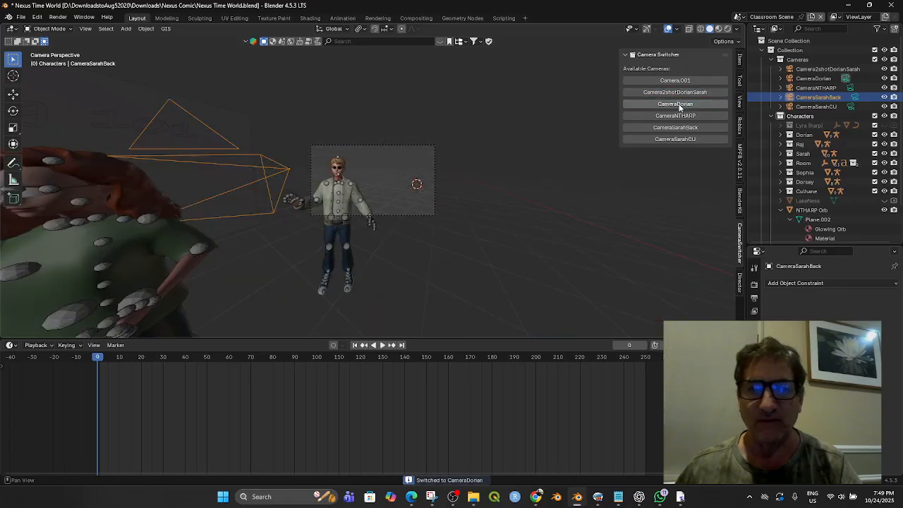
- Move CameraDorian by about -0.31 m in X, 0.48 m in Y and -0.17 m in Z to reframe Dorian
click(373, 147)
key(g)
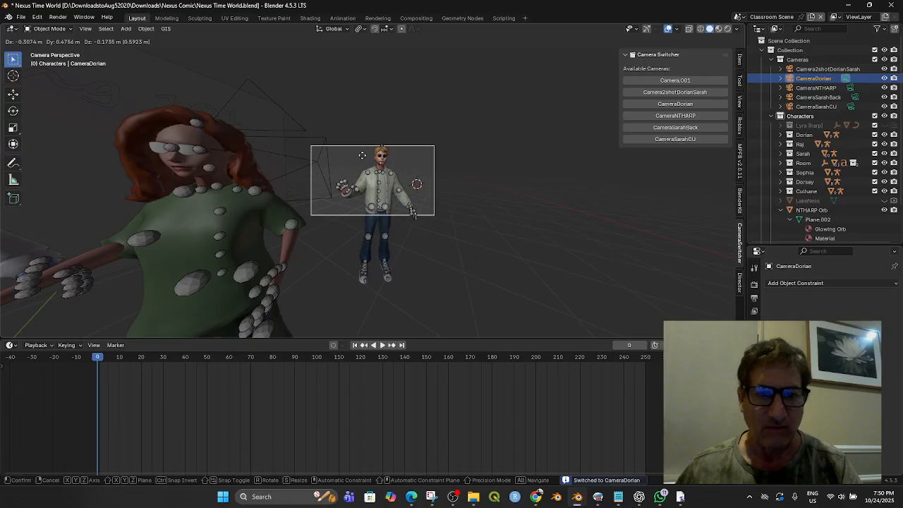
click(364, 155)
- Add a Track To constraint to CameraDorian
middle_drag(574, 244, 574, 246)
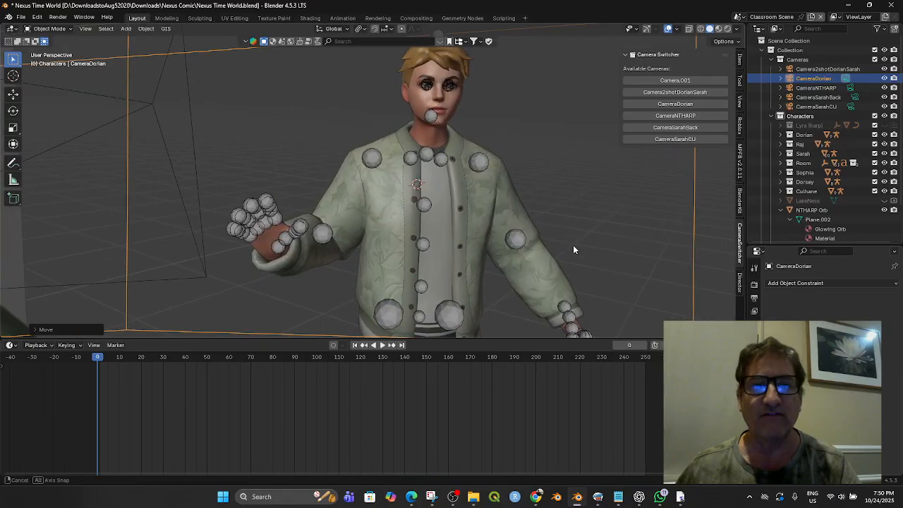
scroll(574, 250, down, 6)
scroll(576, 247, down, 5)
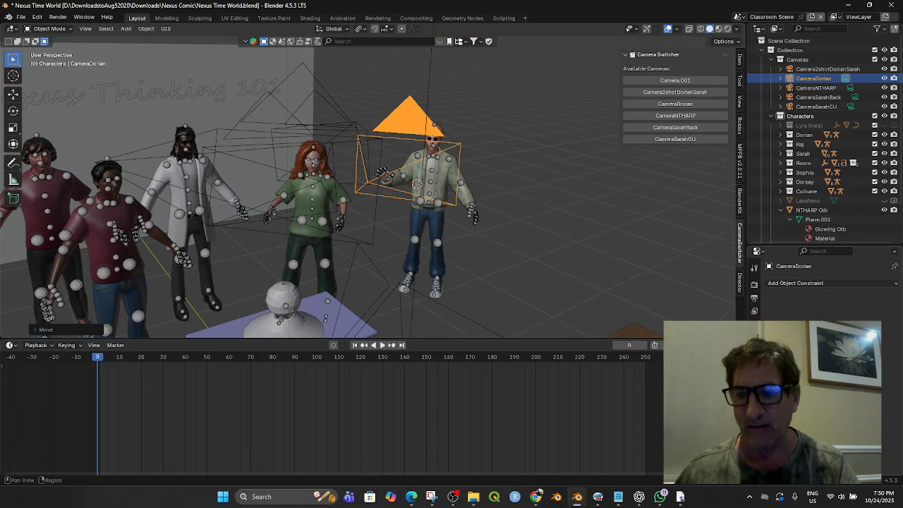
click(850, 282)
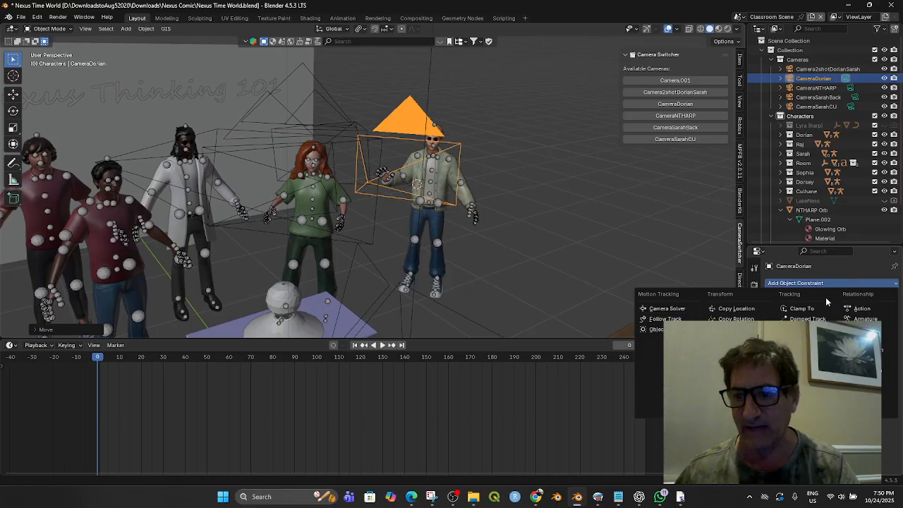
click(802, 350)
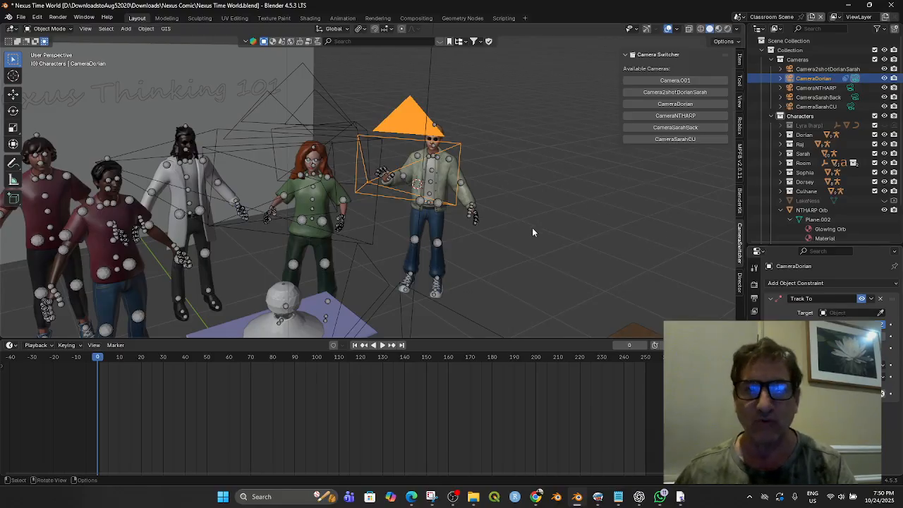
- Place the 3D cursor on Dorian's face with the Cursor tool
middle_drag(572, 246, 511, 251)
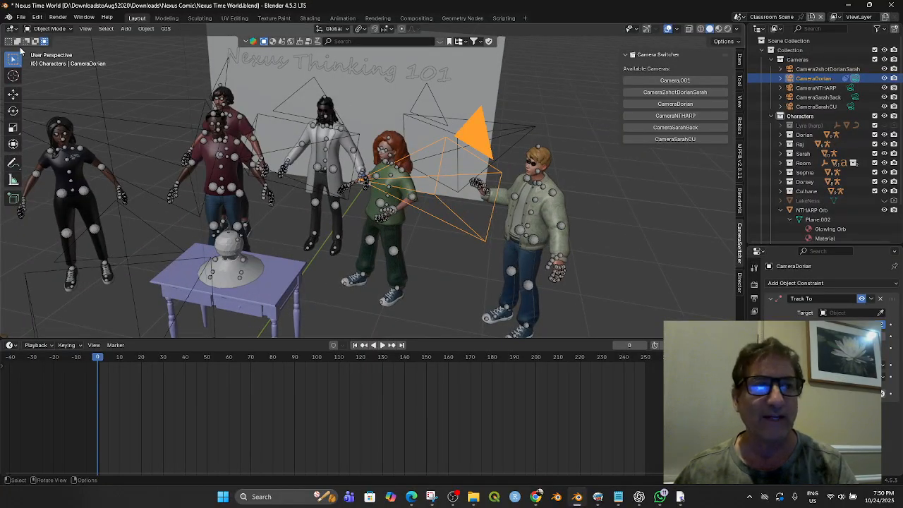
click(13, 76)
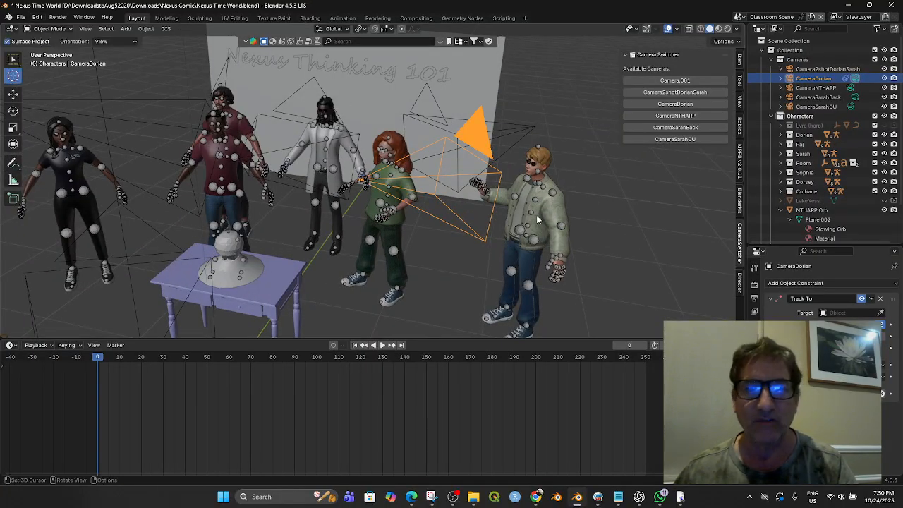
click(521, 172)
middle_drag(524, 198, 596, 177)
mouse_move(512, 180)
middle_down()
mouse_move(450, 188)
mouse_move(566, 234)
mouse_move(511, 167)
middle_up()
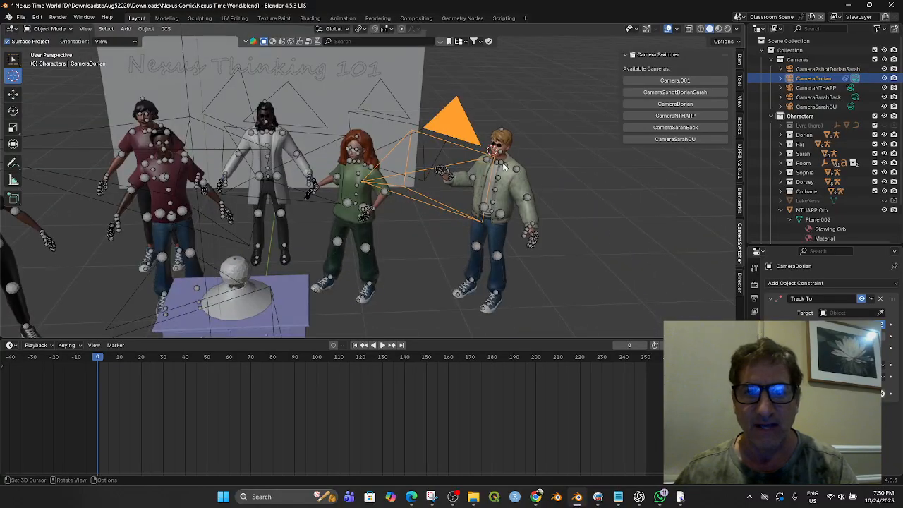
middle_drag(555, 201, 526, 204)
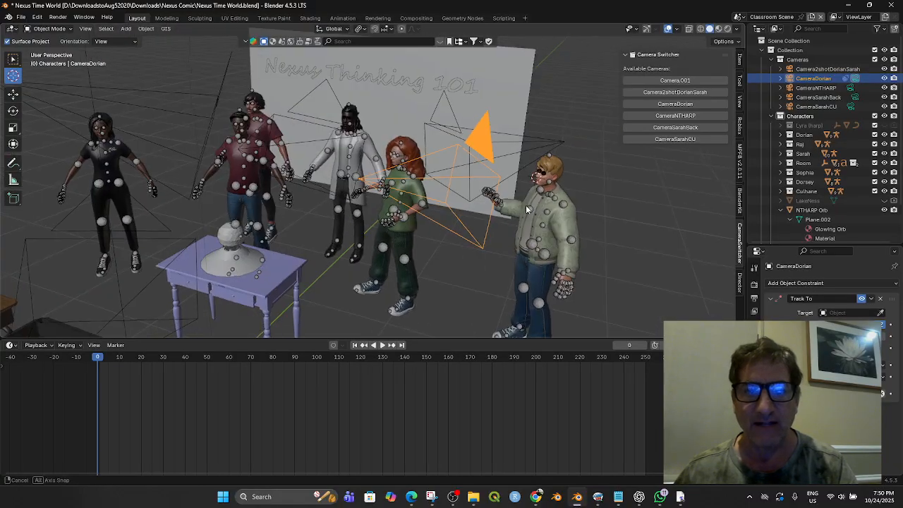
- Add a Plain Axes empty at the 3D cursor on Dorian's face
click(127, 29)
mouse_move(142, 140)
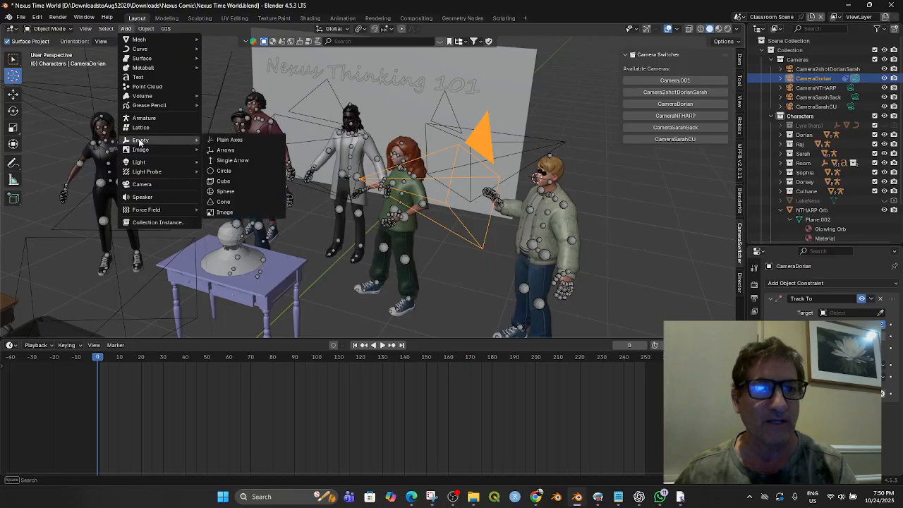
click(240, 139)
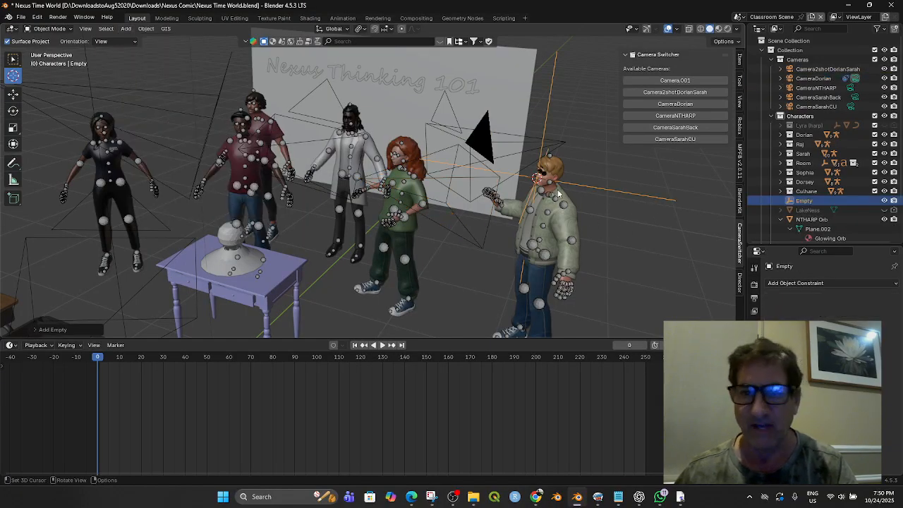
- Move the empty about 0.11 m, mostly along negative X, to just in front of Dorian's face
key(g)
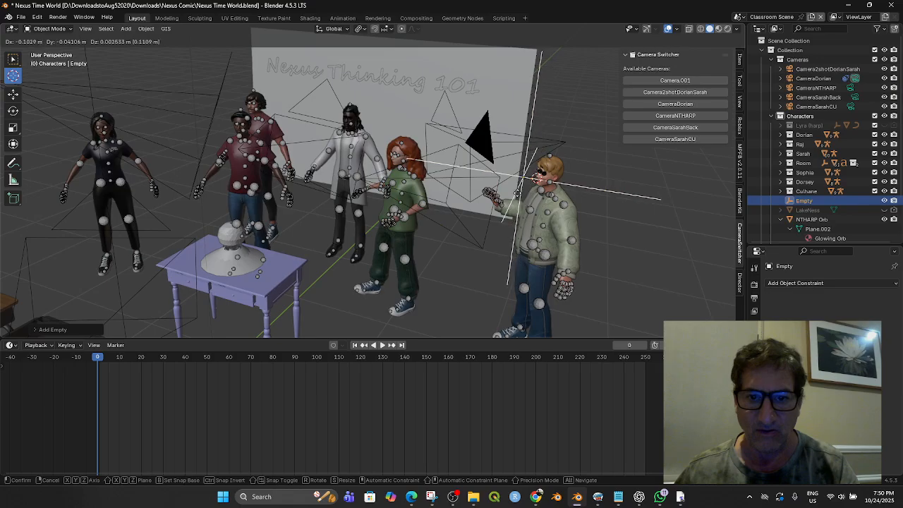
click(554, 211)
mouse_move(554, 212)
middle_down()
mouse_move(601, 205)
mouse_move(555, 201)
middle_up()
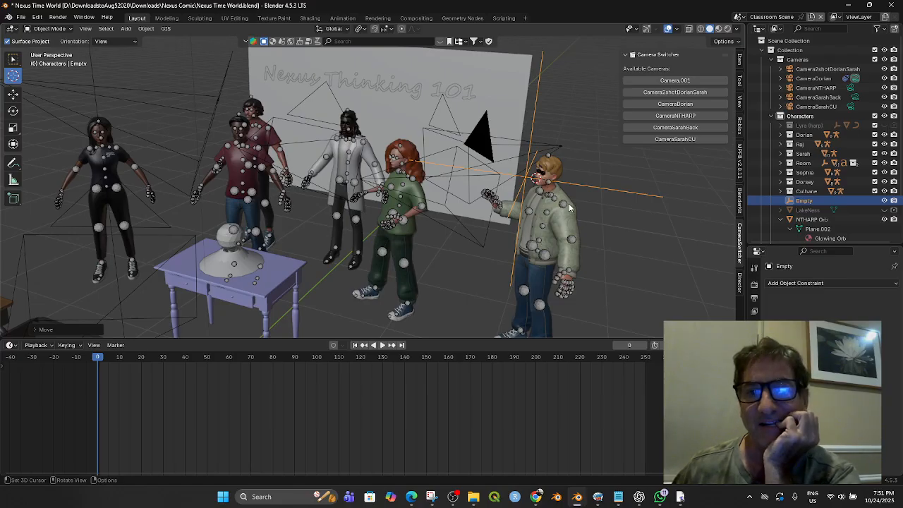
scroll(564, 205, down, 1)
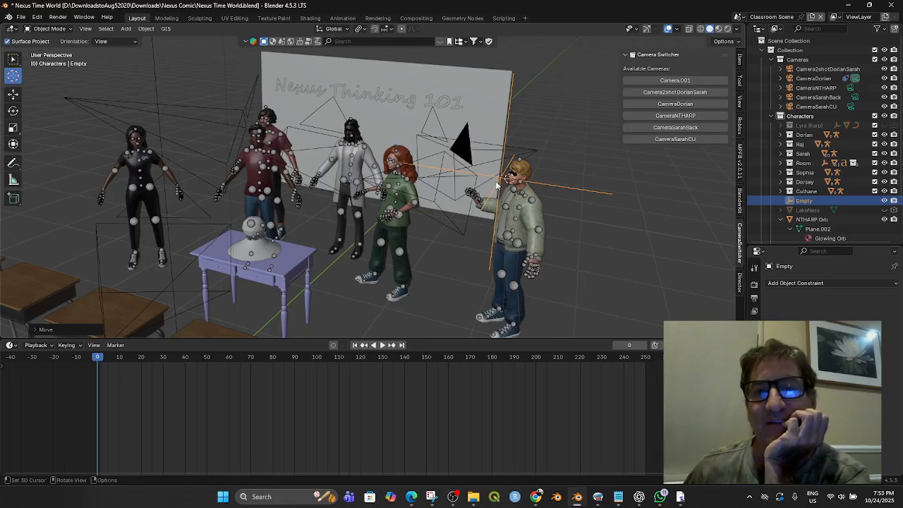
- Reposition the 3D cursor onto Dorian's neck
shift+right_click(572, 160)
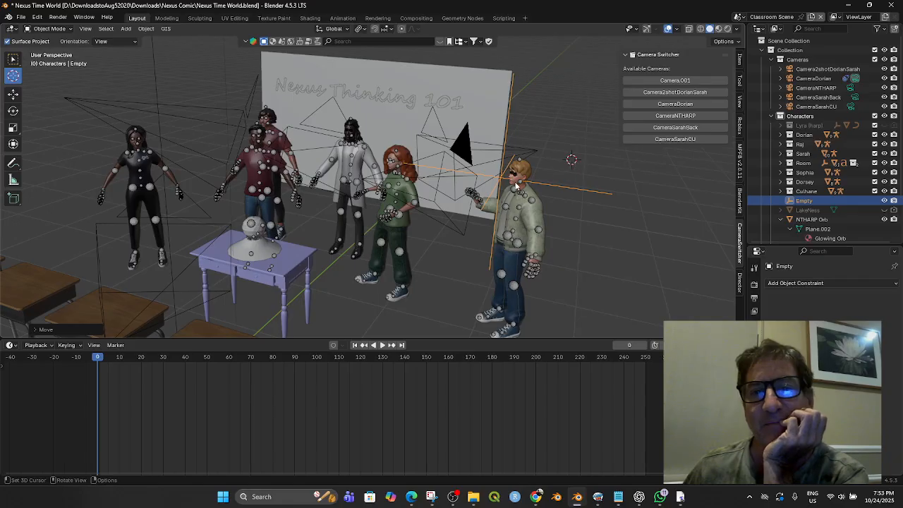
shift+right_click(520, 181)
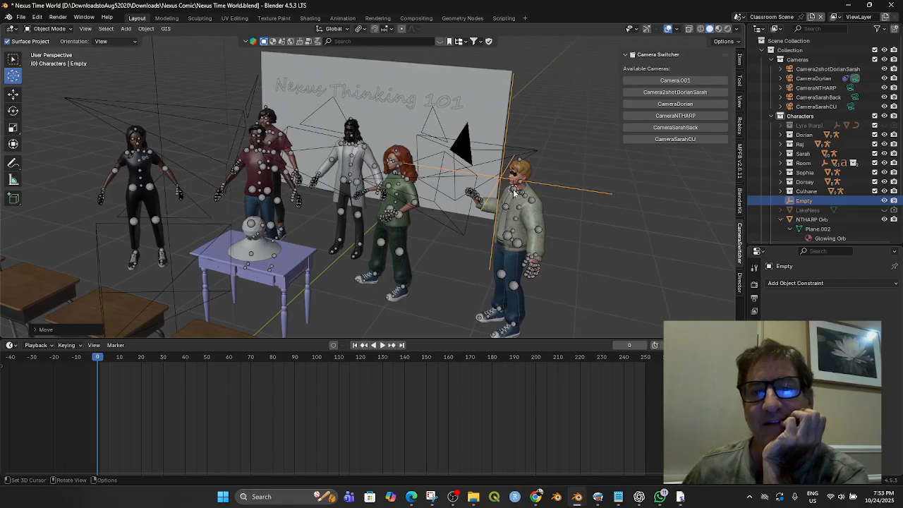
scroll(575, 184, up, 3)
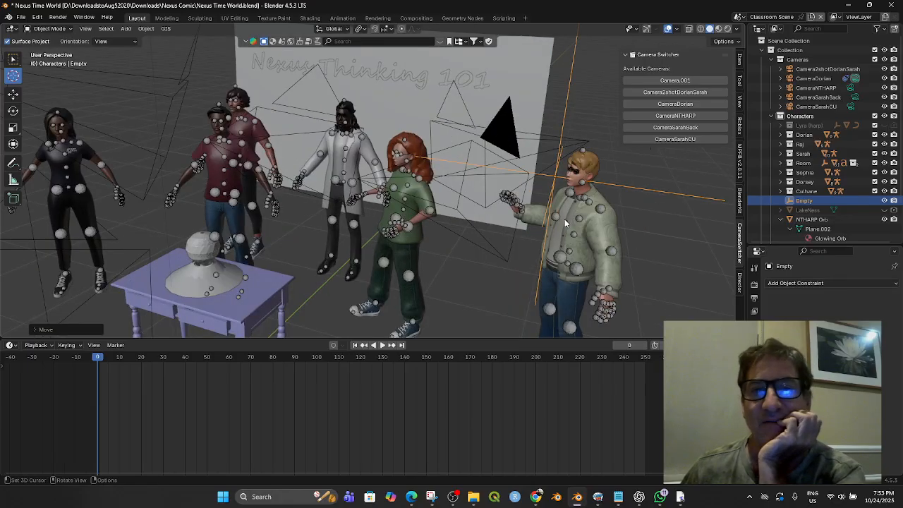
- Place the 3D cursor on Dorian's chest and activate the Select Box tool
scroll(584, 215, down, 4)
middle_drag(578, 224, 592, 217)
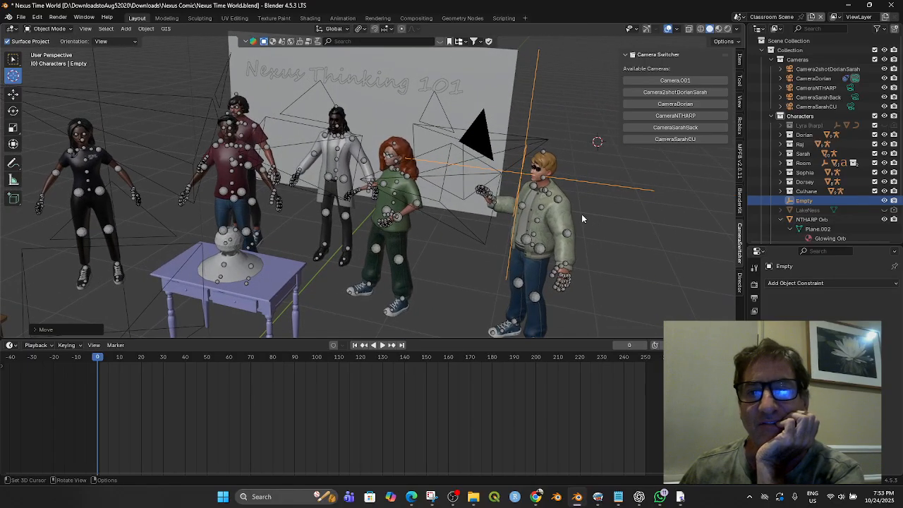
shift+right_click(523, 206)
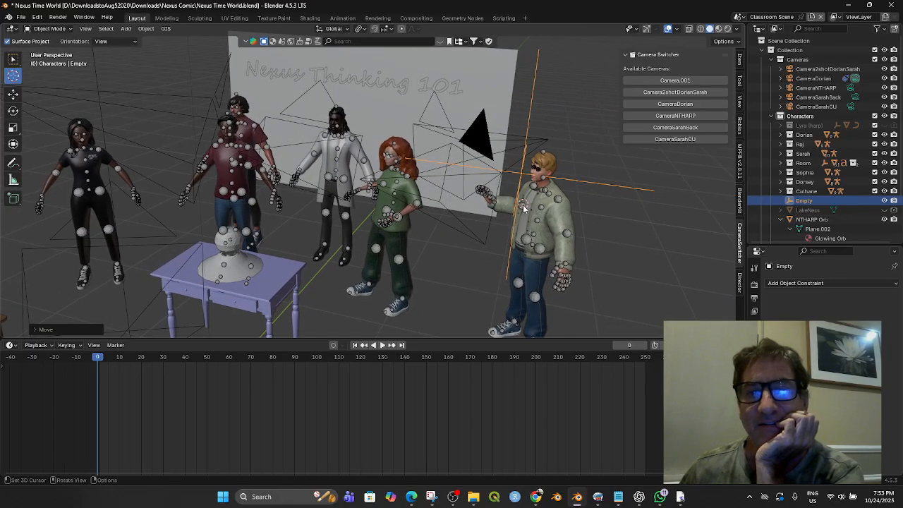
click(14, 60)
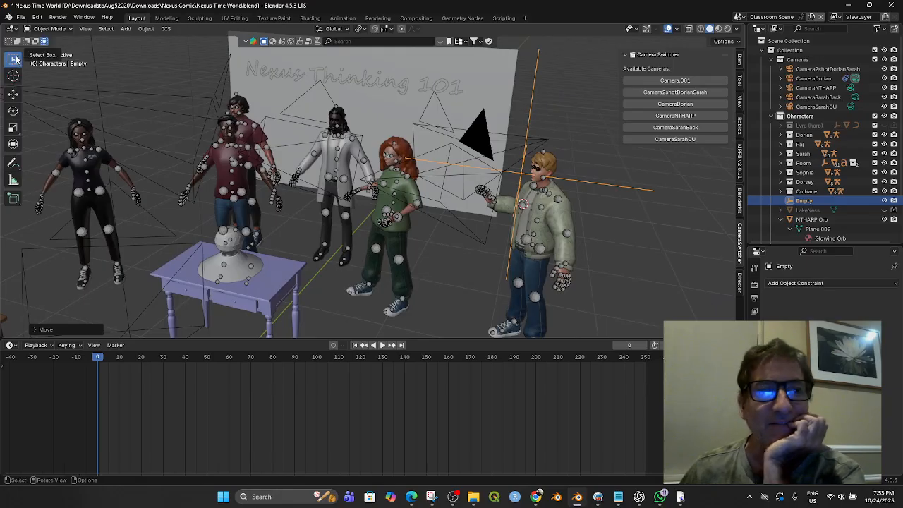
- Select the Empty beside Dorian's head and fine-tune its position over his body in the top orthographic view
click(533, 189)
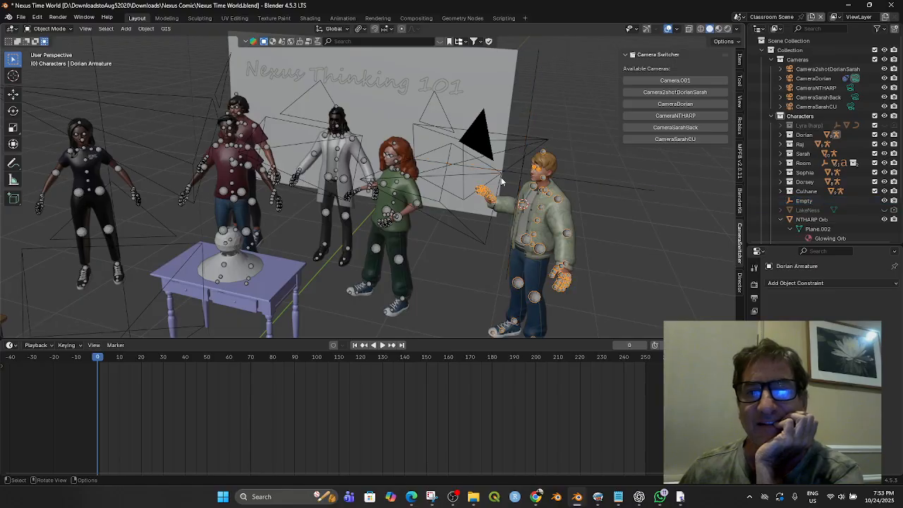
click(520, 177)
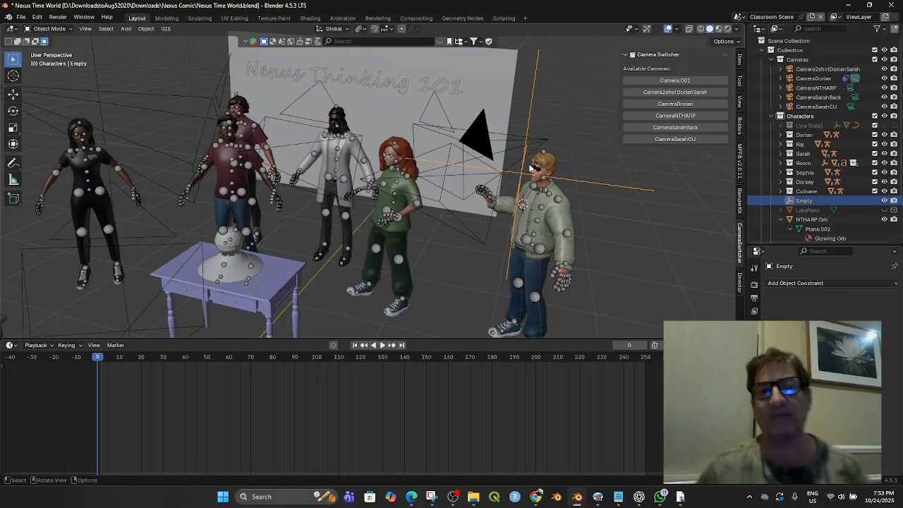
middle_drag(533, 170, 470, 174)
key(KP_7)
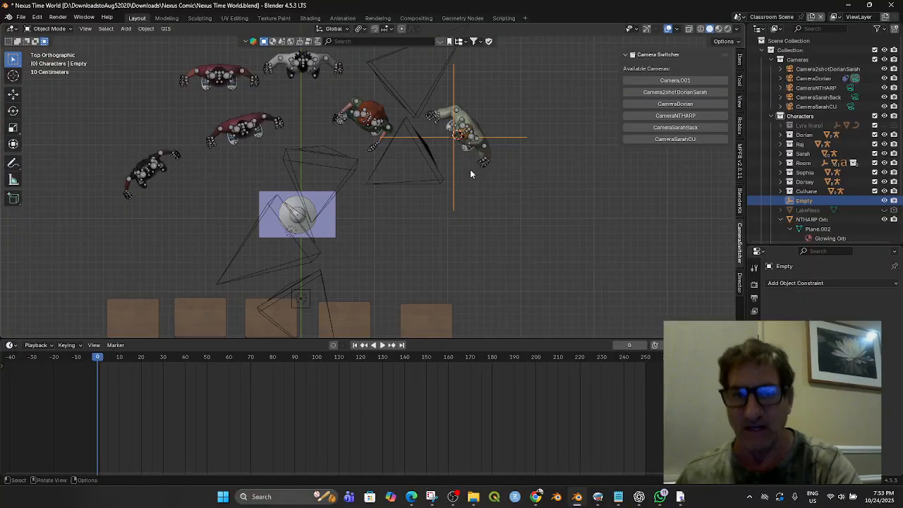
scroll(470, 168, up, 3)
key(g)
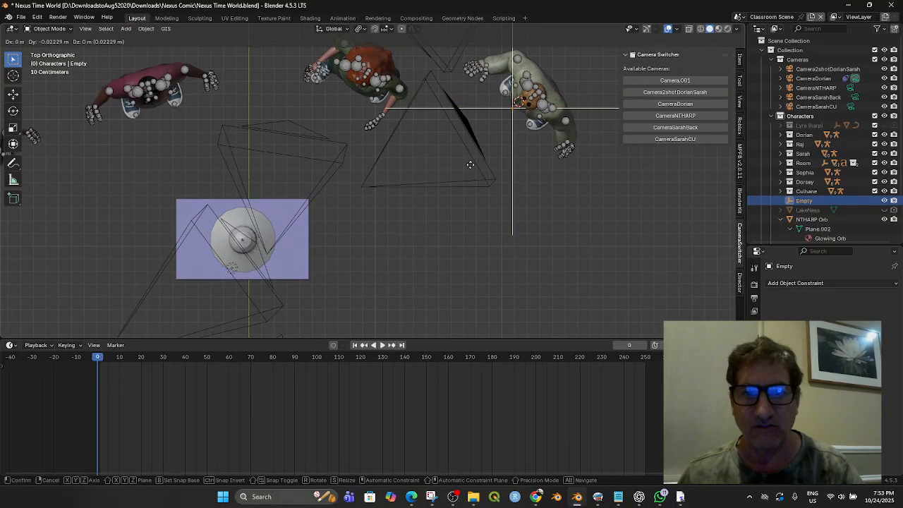
click(486, 207)
middle_drag(487, 208, 483, 161)
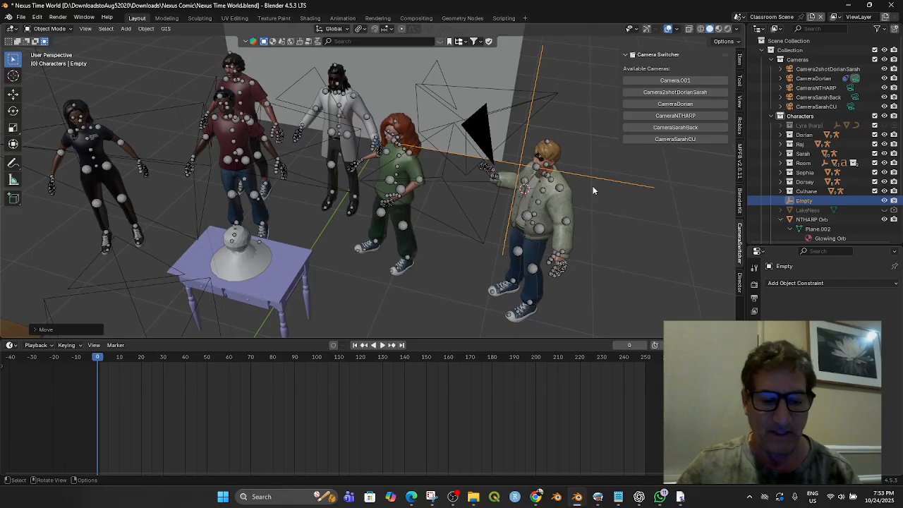
- Clear the Empty's parent and try to set a new parent with the Object option
key(alt+p)
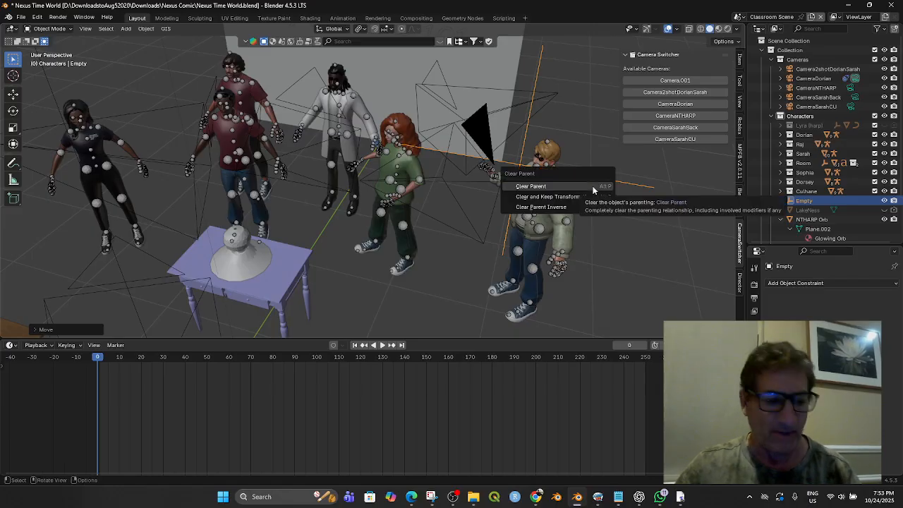
click(593, 188)
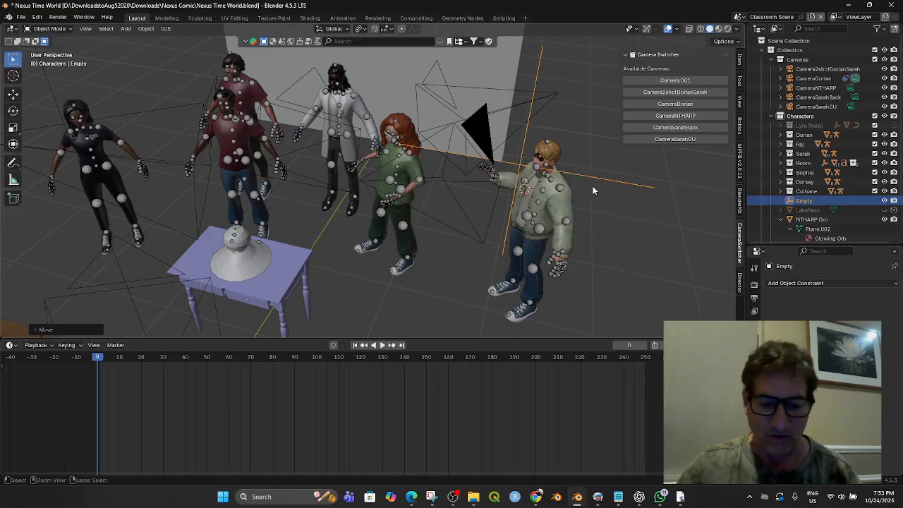
key(ctrl+p)
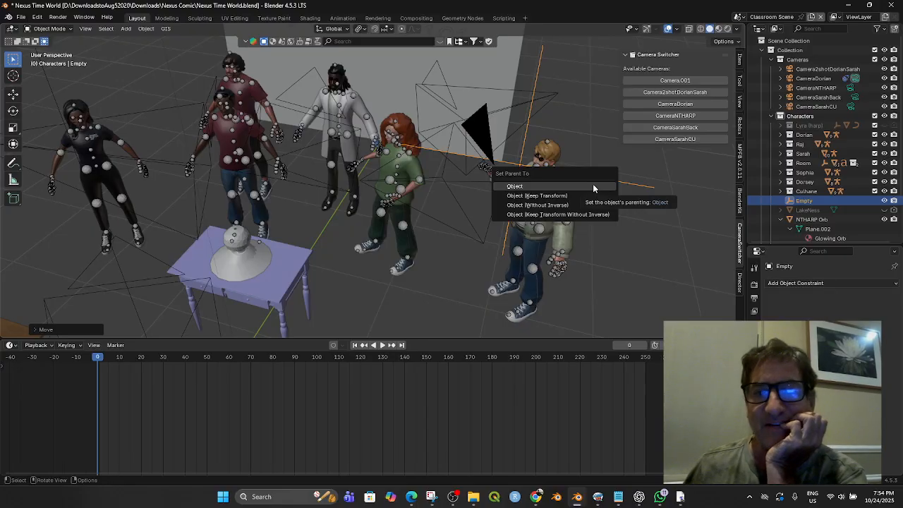
click(529, 188)
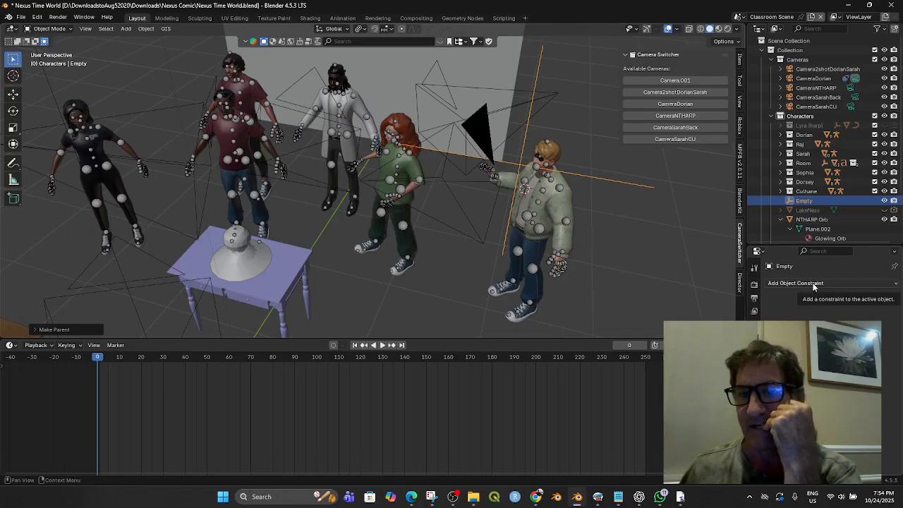
- Parent the Empty to Dorian's armature, and clear that parent relationship again
click(535, 173)
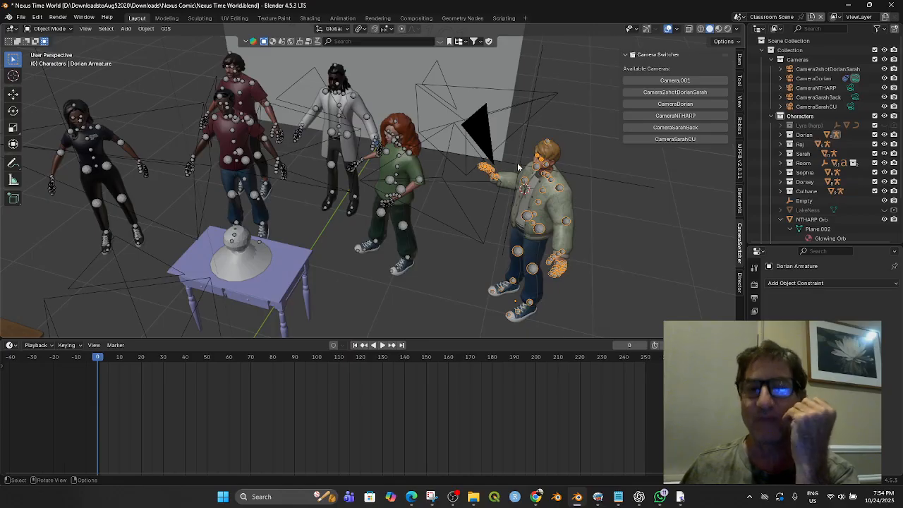
click(526, 172)
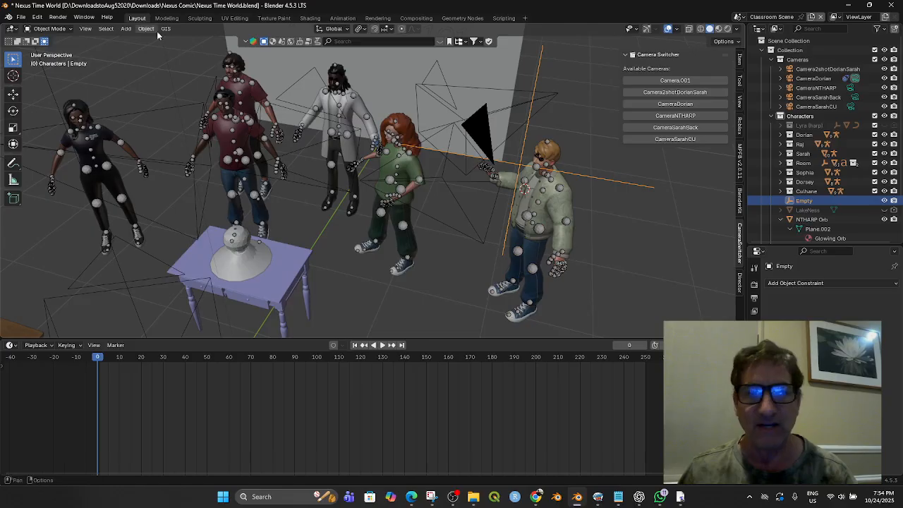
click(536, 170)
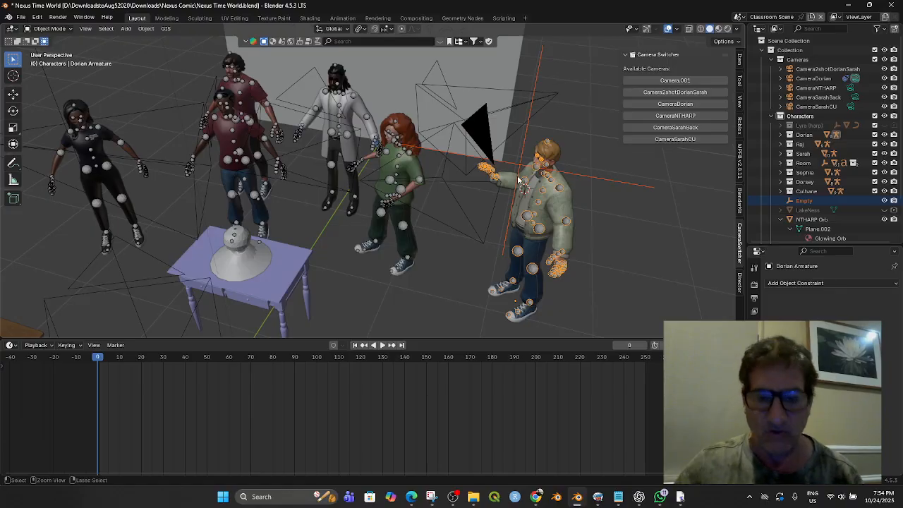
key(ctrl+p)
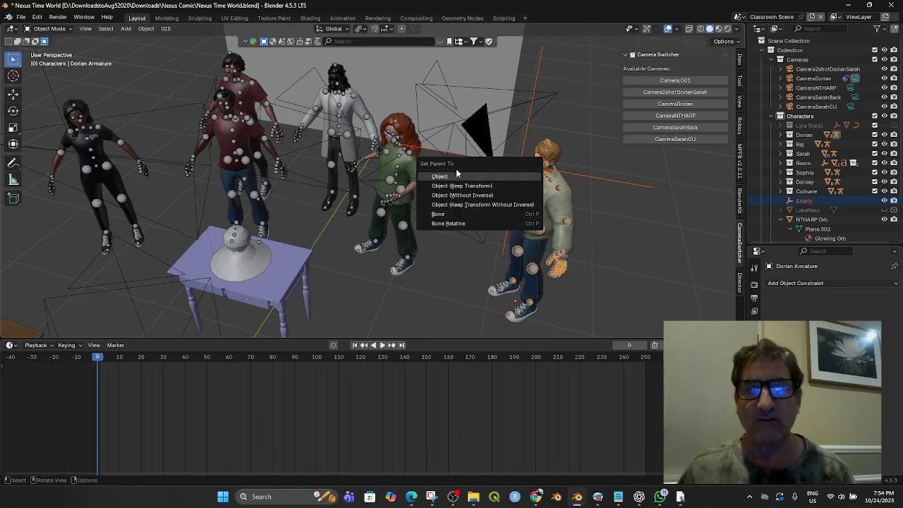
click(460, 211)
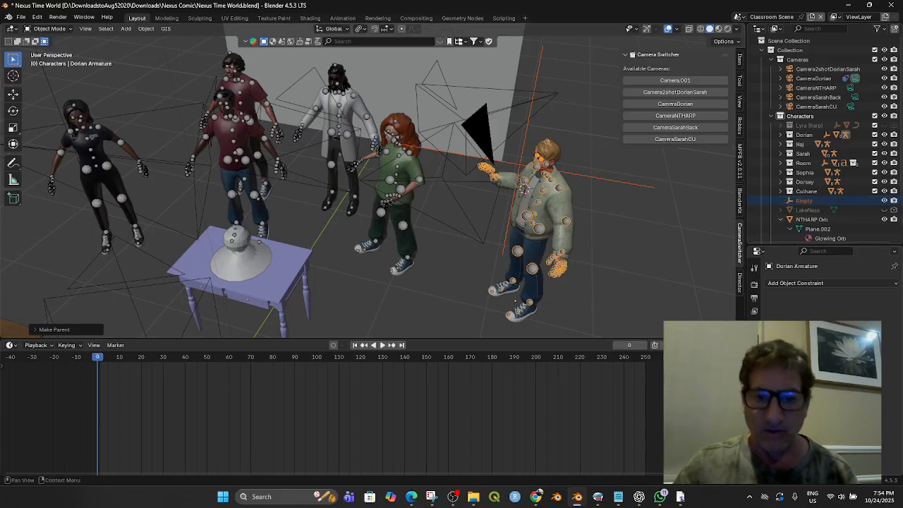
key(alt+p)
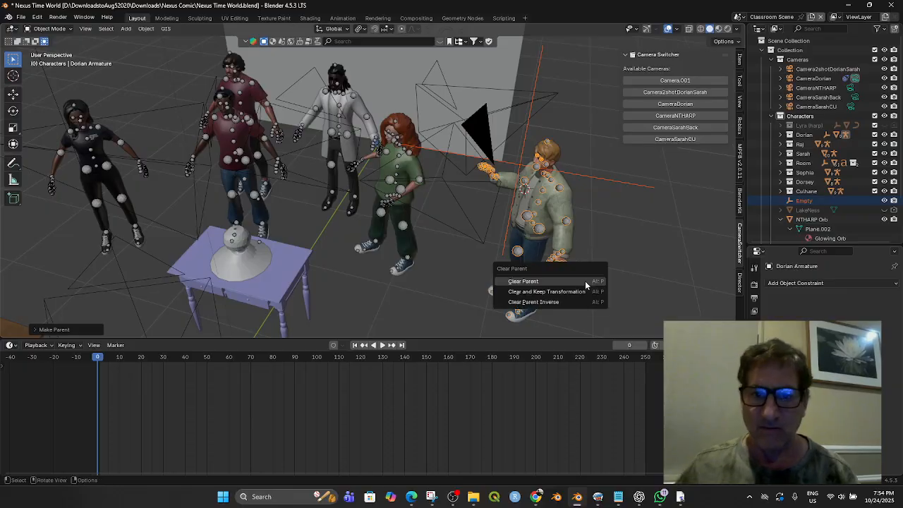
click(585, 281)
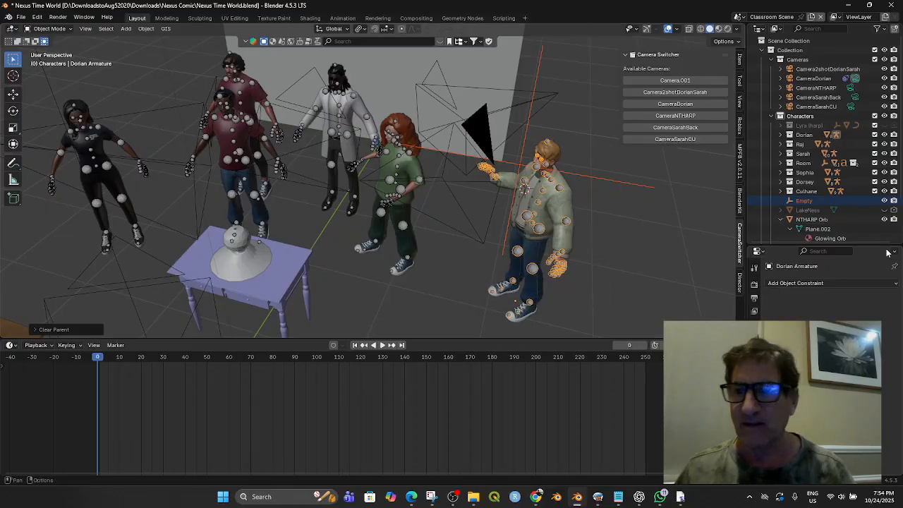
- Move the Empty into the Dorian collection, expand the collection to check its contents, and deselect everything
drag(801, 204, 802, 144)
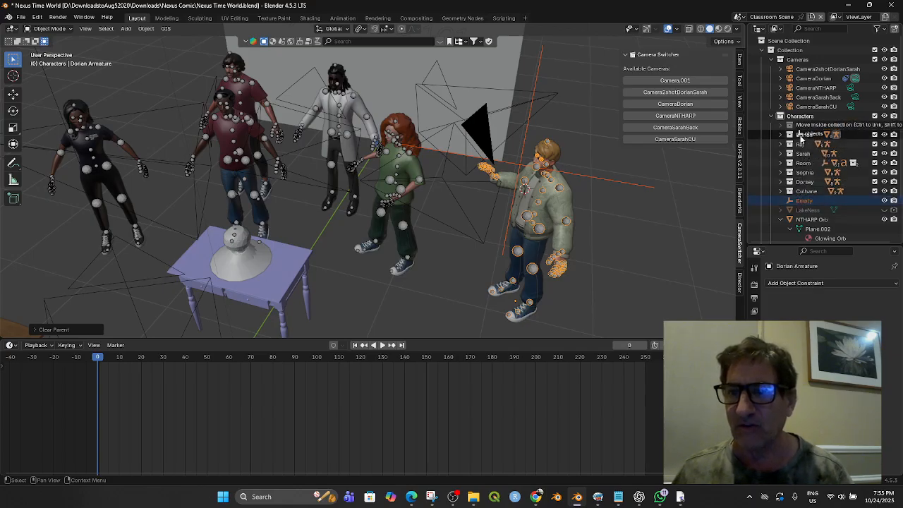
click(781, 136)
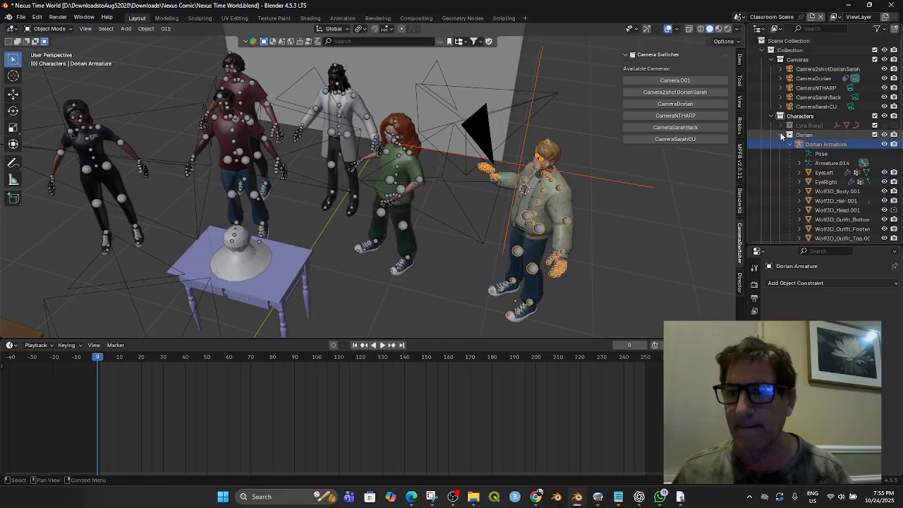
scroll(843, 192, down, 2)
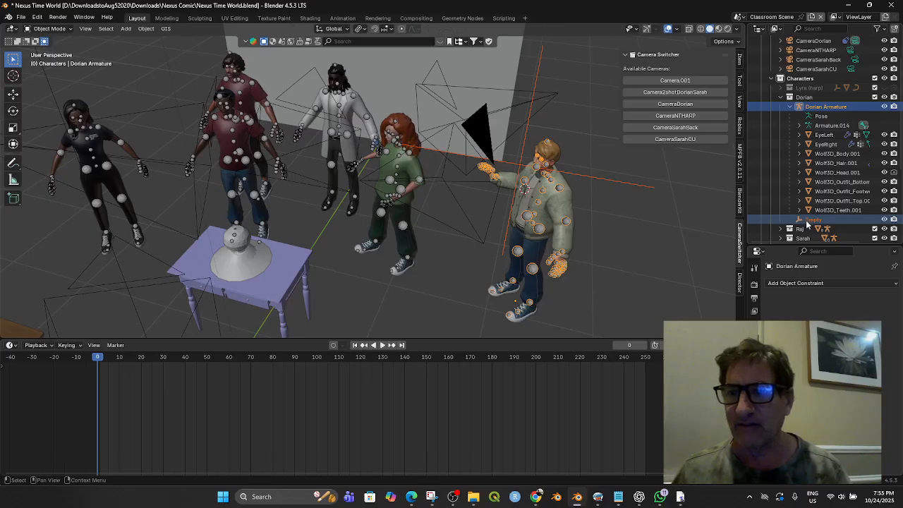
click(609, 232)
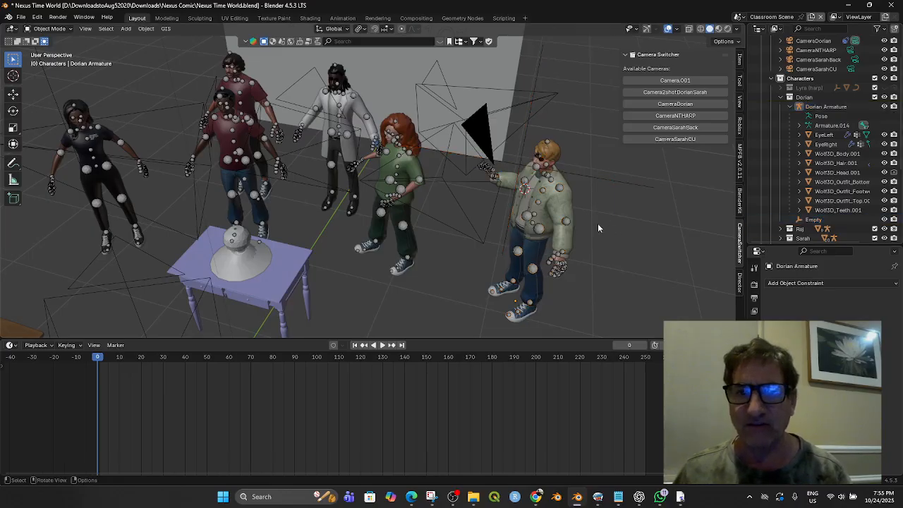
- Parent the Empty to Dorian Armature using the Bone option
click(537, 172)
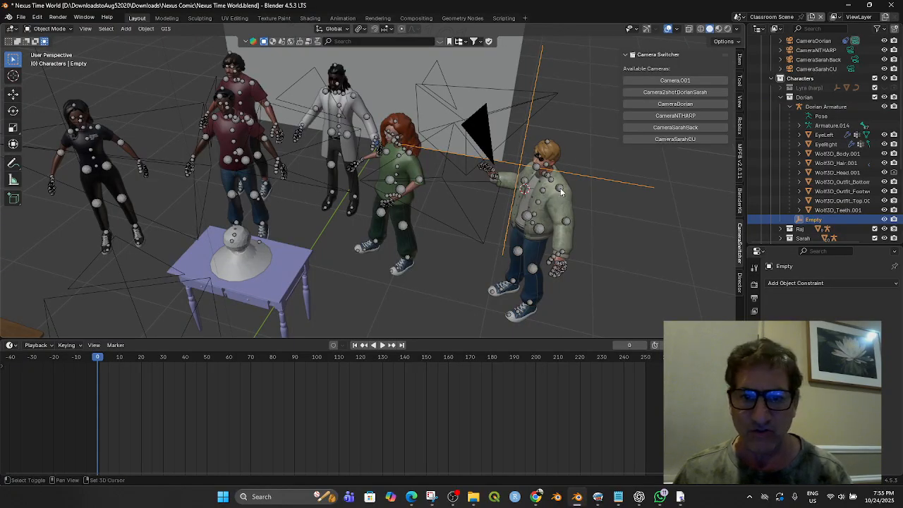
shift+click(563, 192)
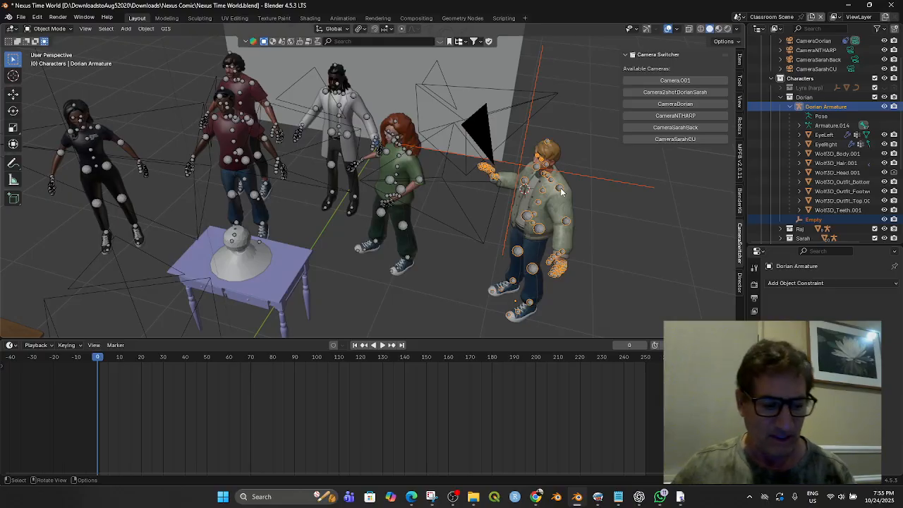
key(ctrl+p)
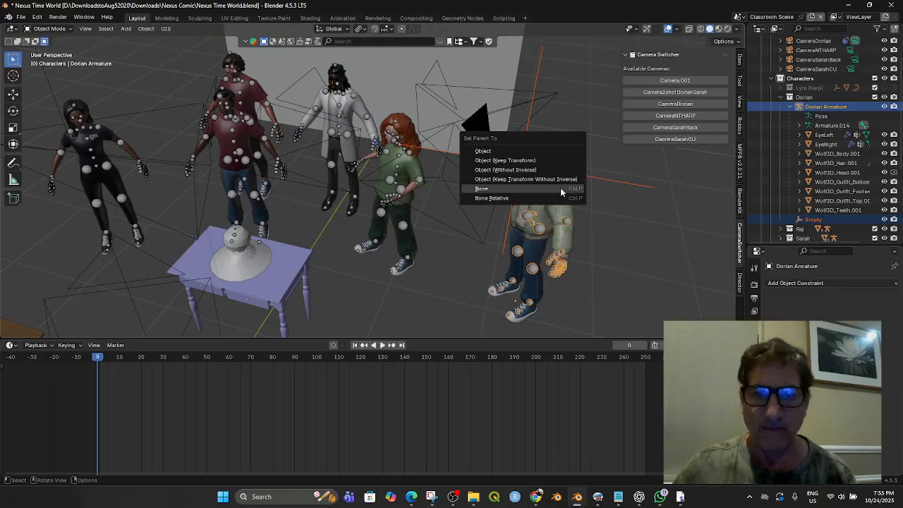
click(562, 190)
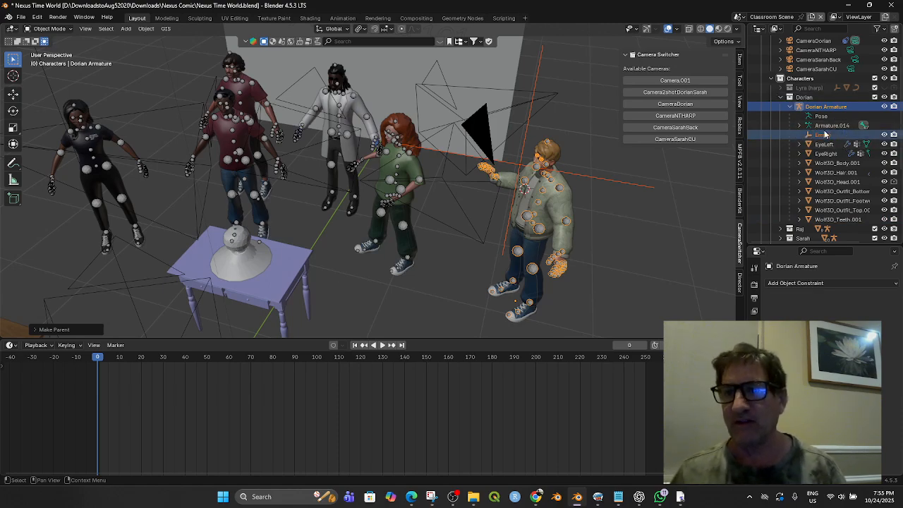
- Test the parenting with trial moves of the Empty and Dorian's armature, cancelling the moves
click(620, 184)
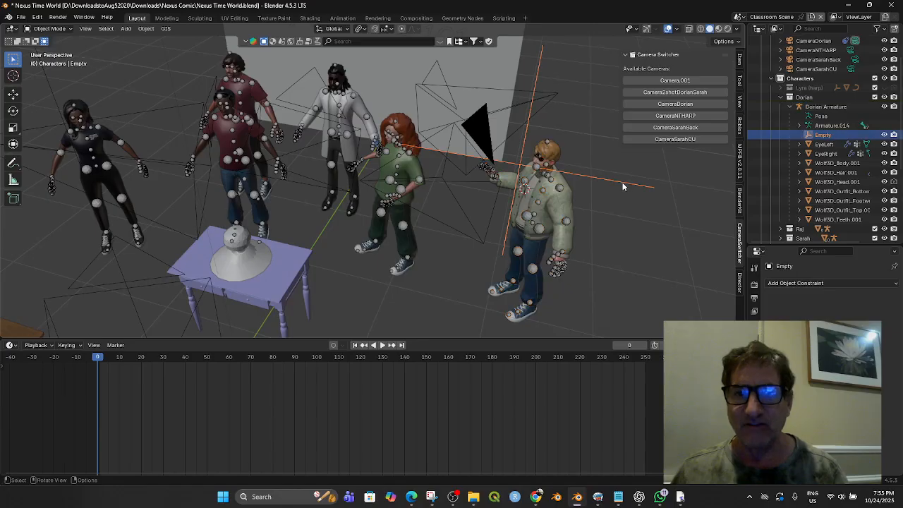
key(g)
click(603, 195)
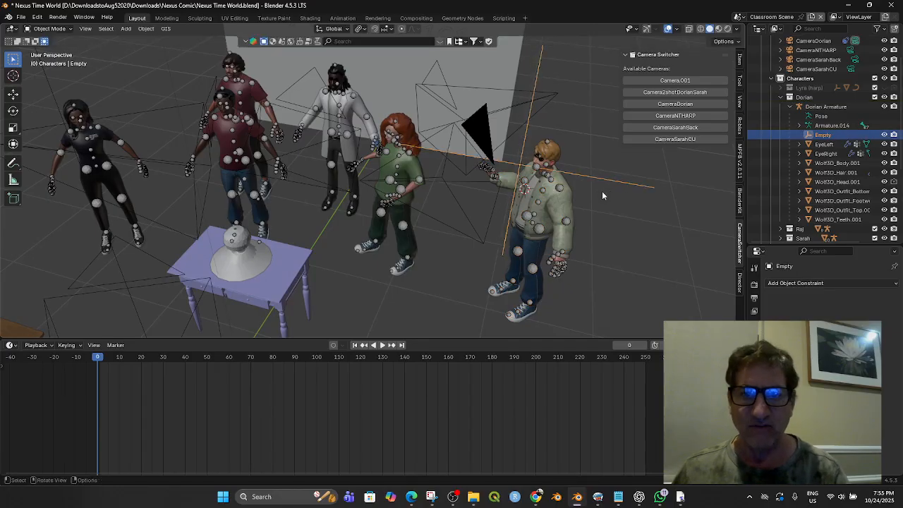
click(535, 171)
key(g)
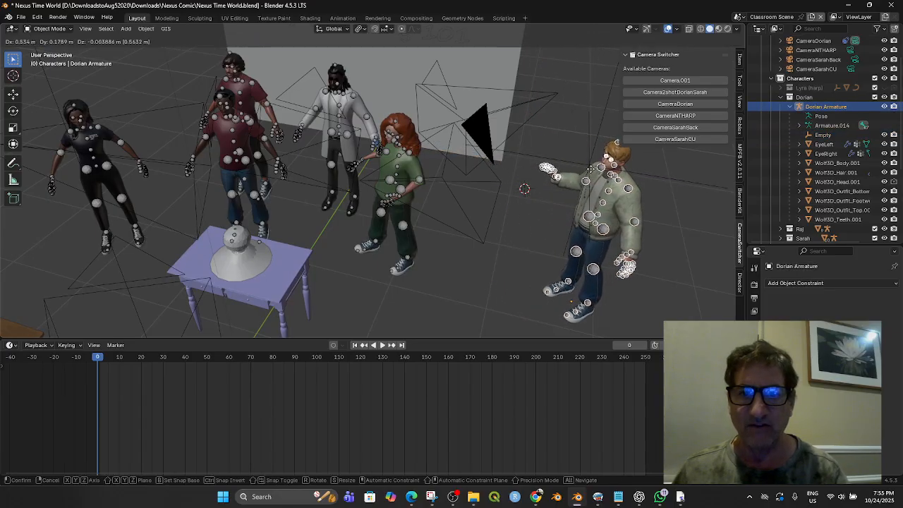
click(581, 178)
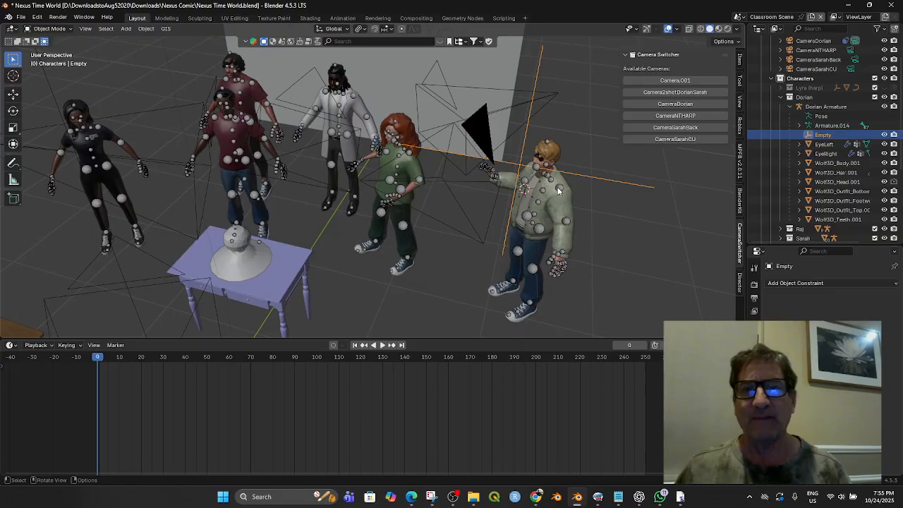
key(g)
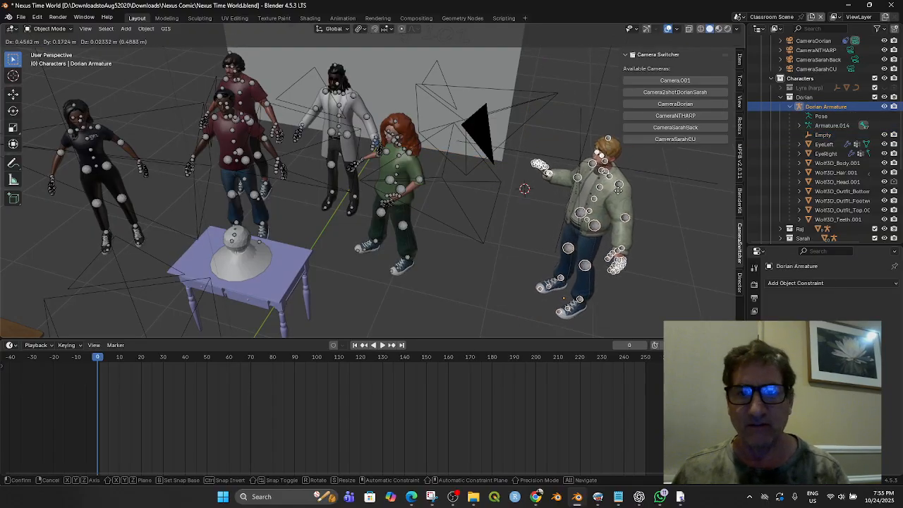
right_click(624, 191)
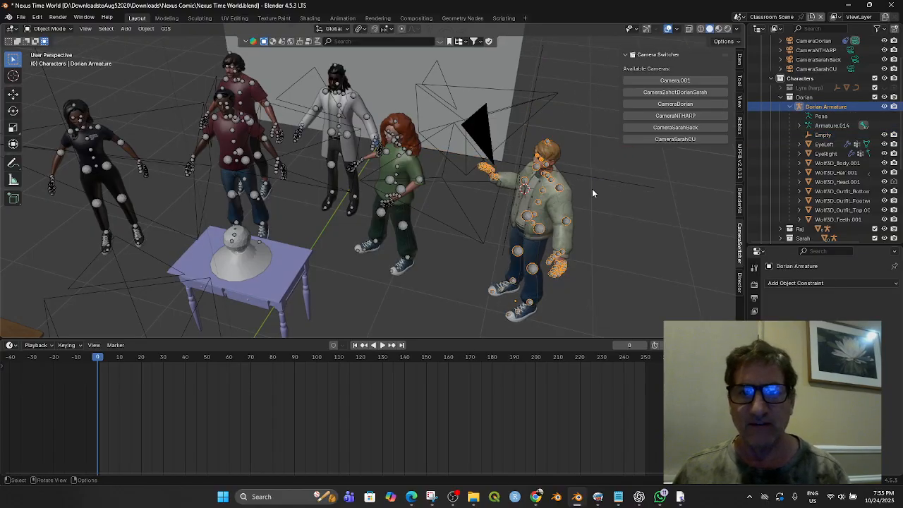
- Rename the Empty parented to Dorian's armature to EmptyDorian
click(436, 181)
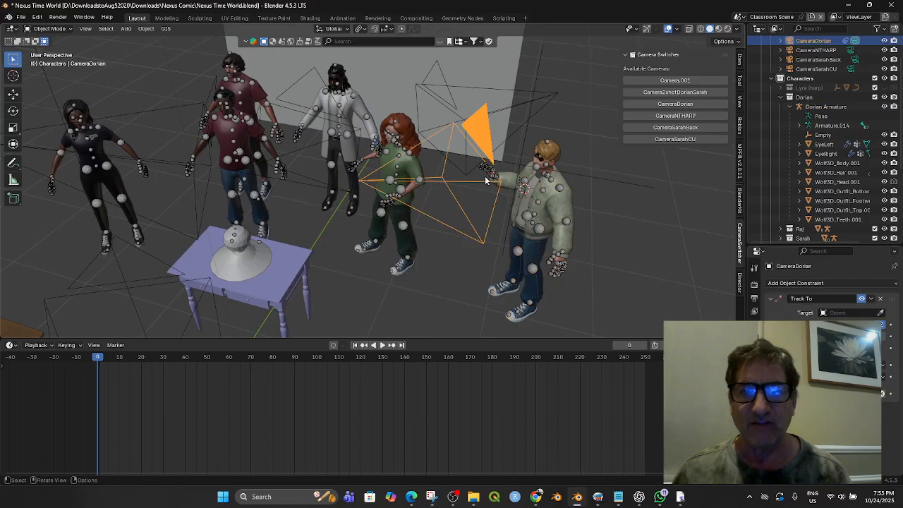
click(522, 167)
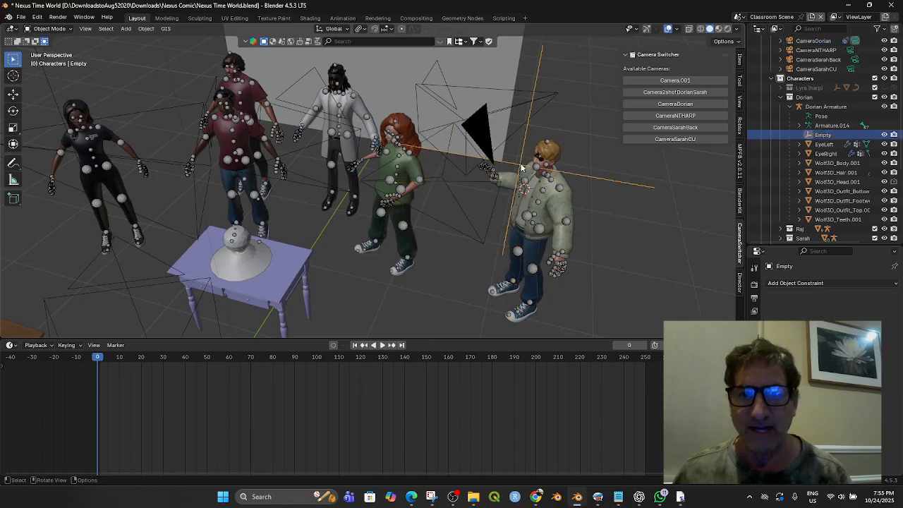
double_click(825, 135)
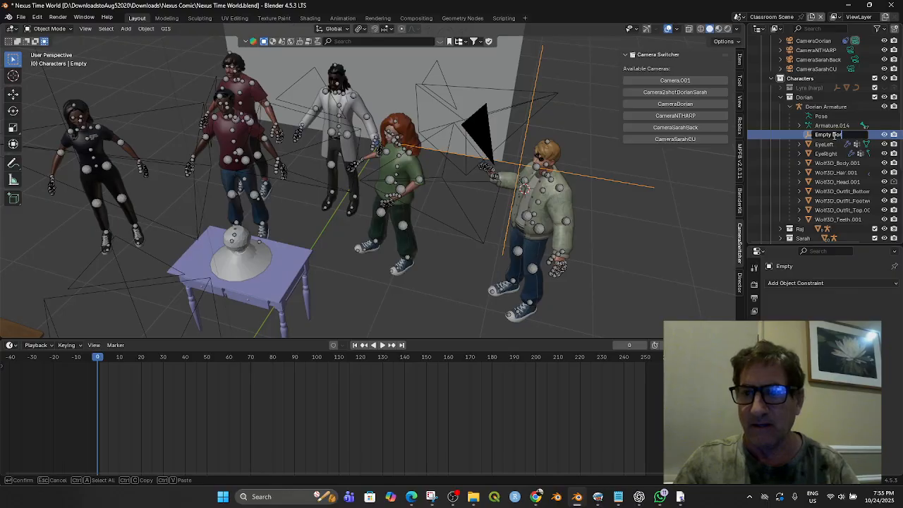
text(Doria)
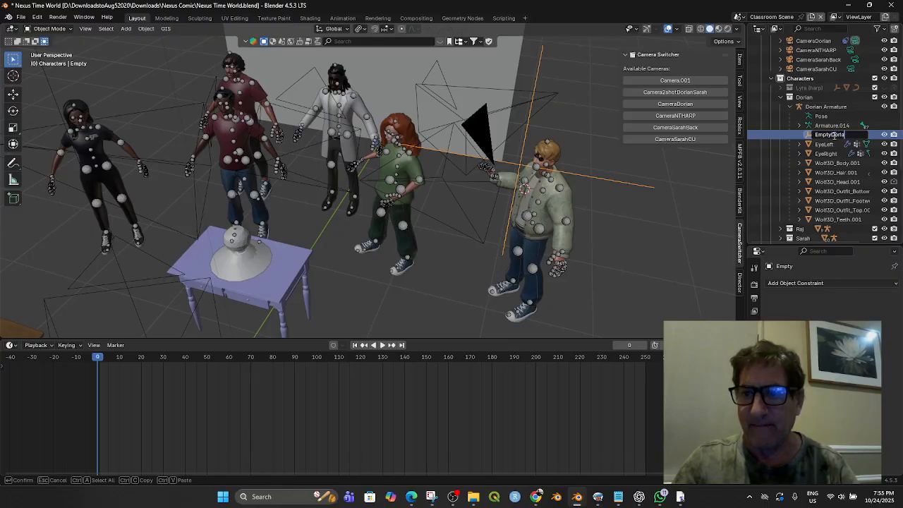
text(n)
key(Return)
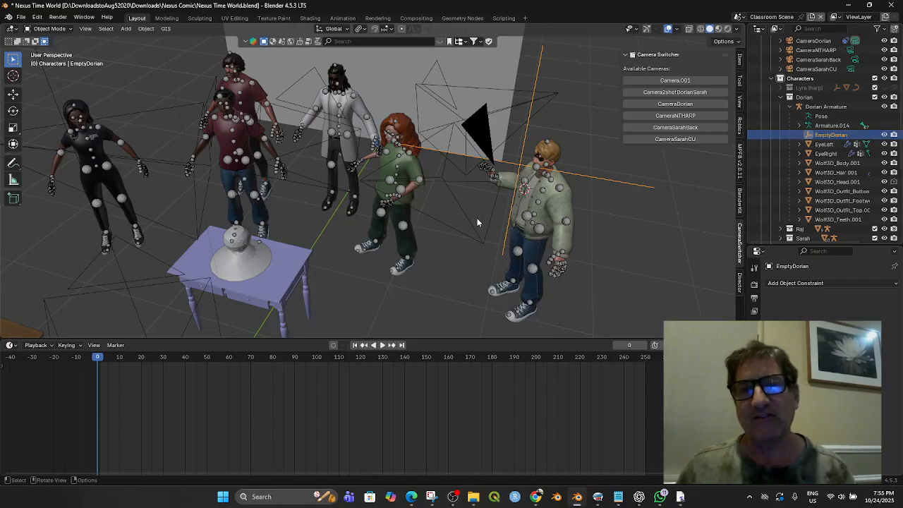
- Set EmptyDorian as the target of CameraDorian's Track To constraint
click(471, 179)
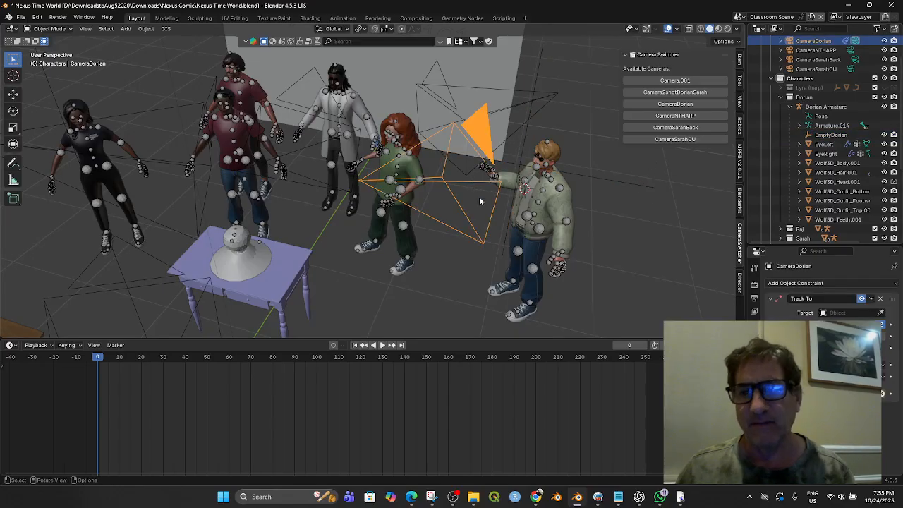
double_click(824, 313)
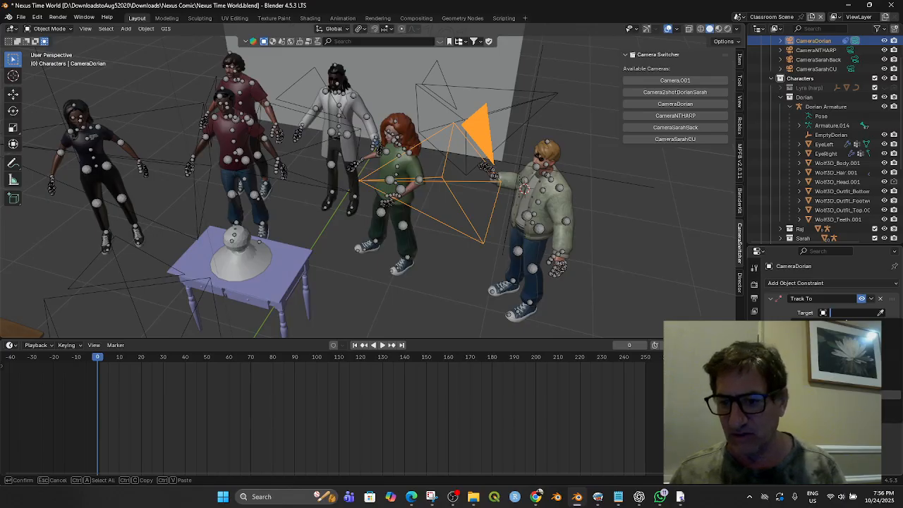
click(836, 394)
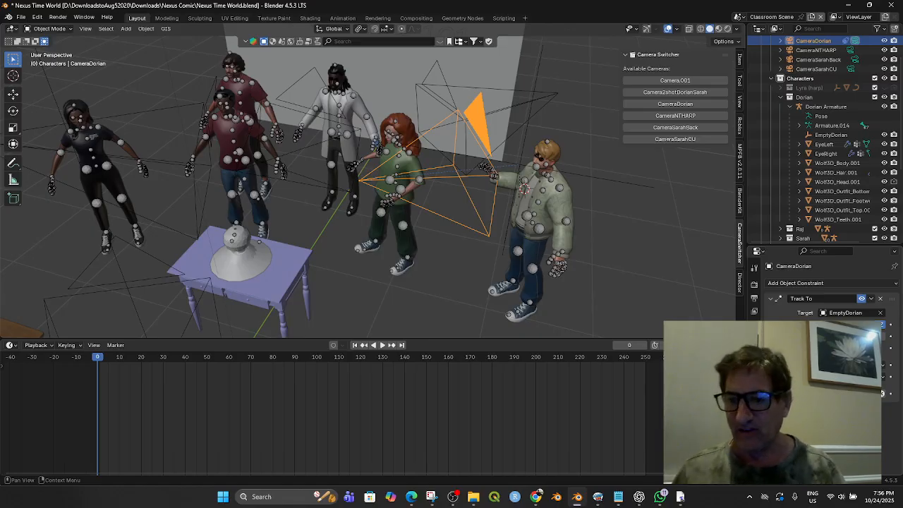
click(870, 299)
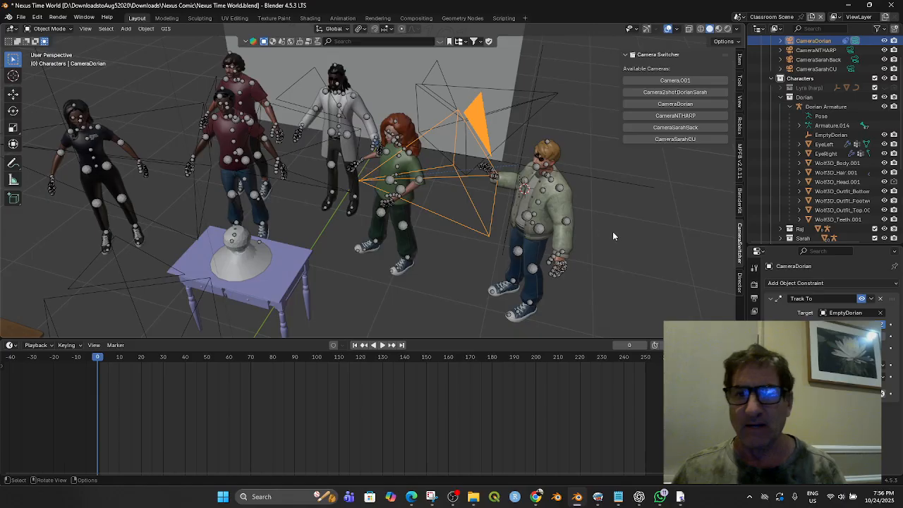
- Test CameraDorian's tracking with a trial move of Dorian's armature, then cancel the move
click(559, 189)
key(g)
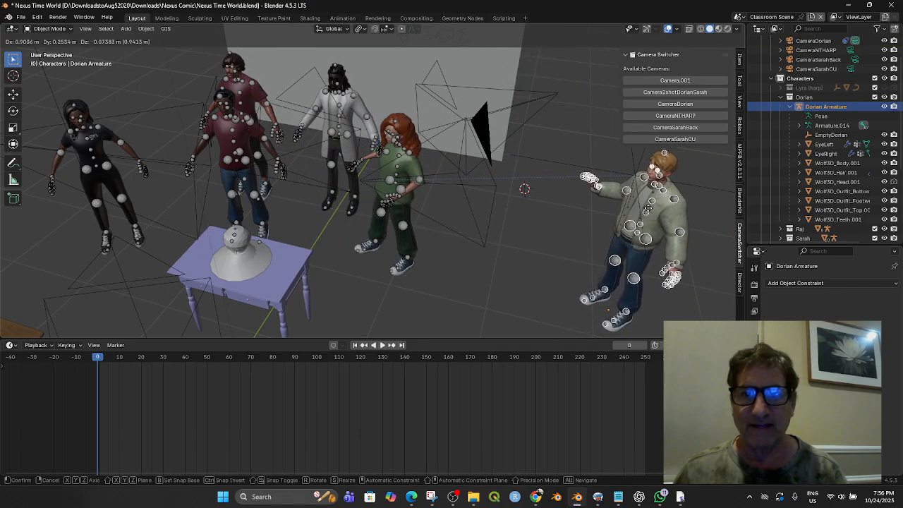
right_click(636, 209)
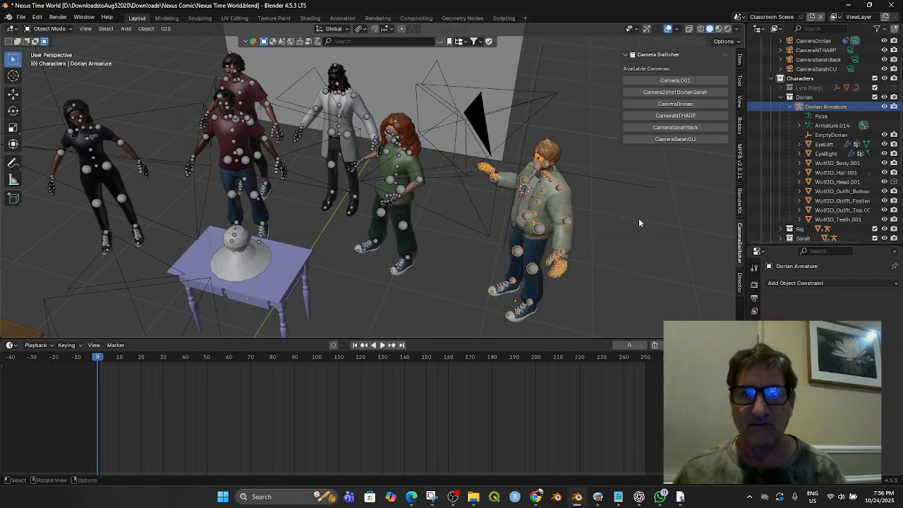
- Switch to the CameraDorian view and check the tracking there with trial moves of Dorian's armature, leaving its position unchanged
click(680, 105)
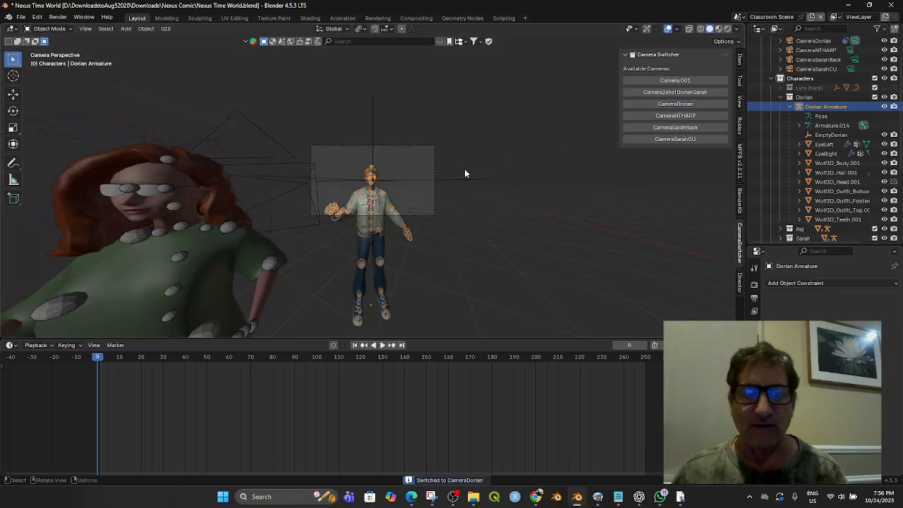
key(g)
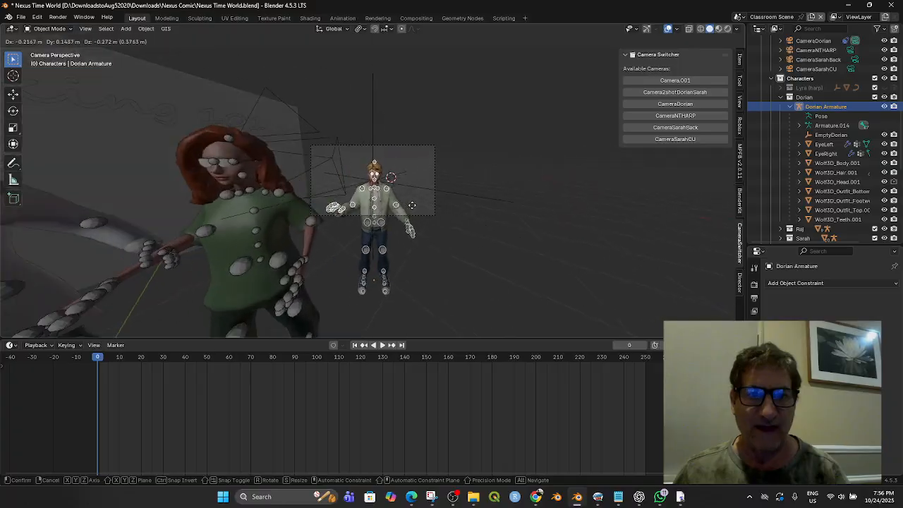
click(408, 206)
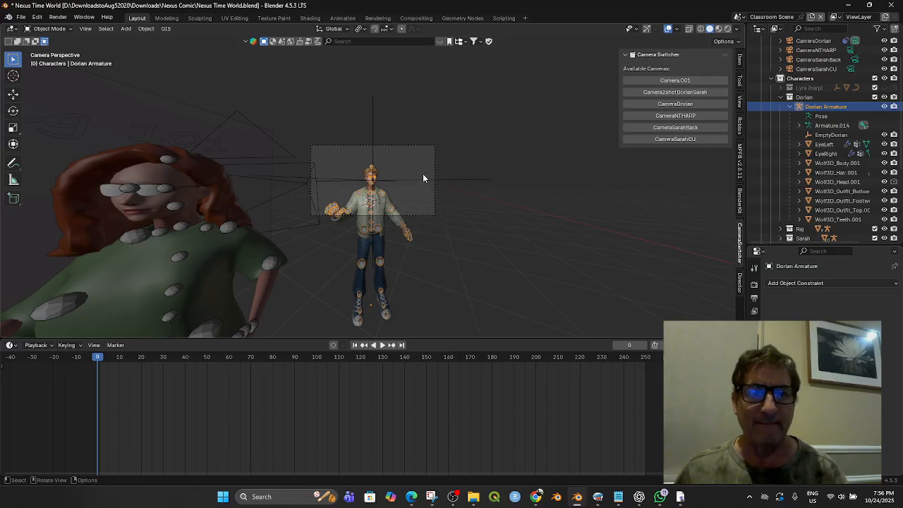
scroll(452, 216, up, 6)
scroll(463, 227, down, 2)
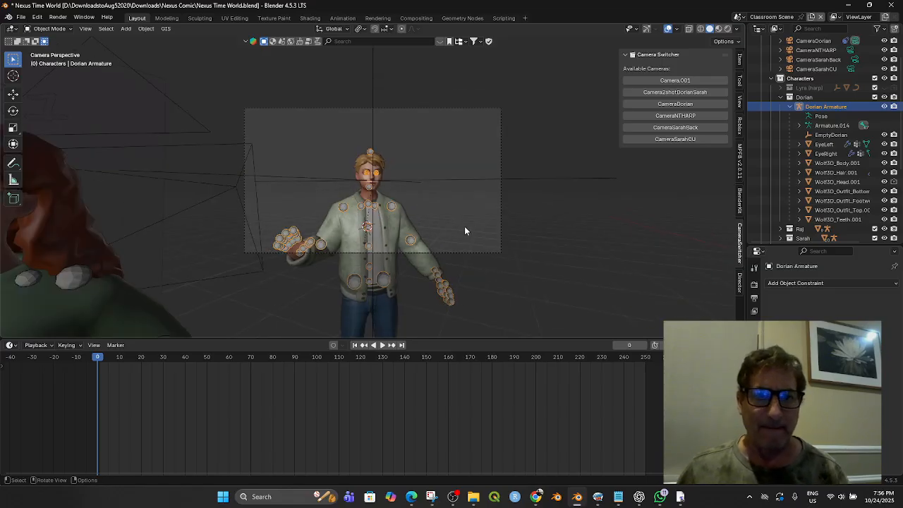
key(g)
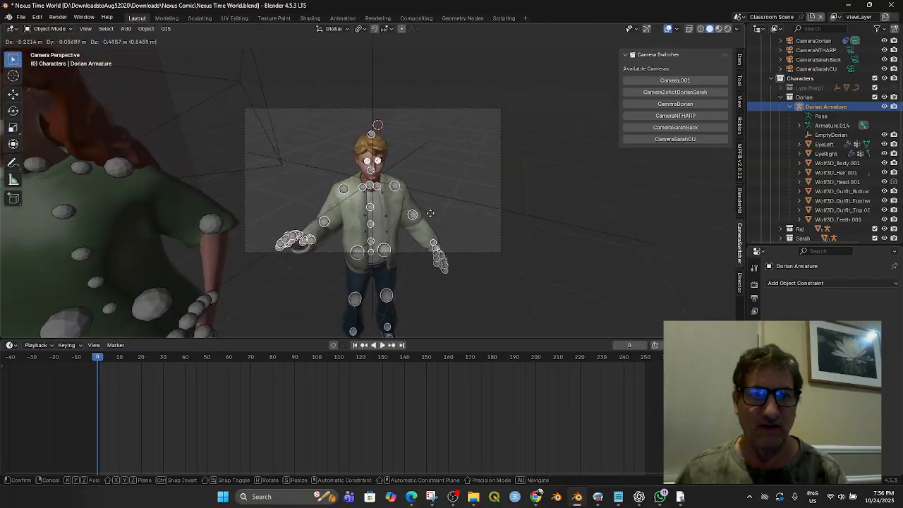
click(433, 197)
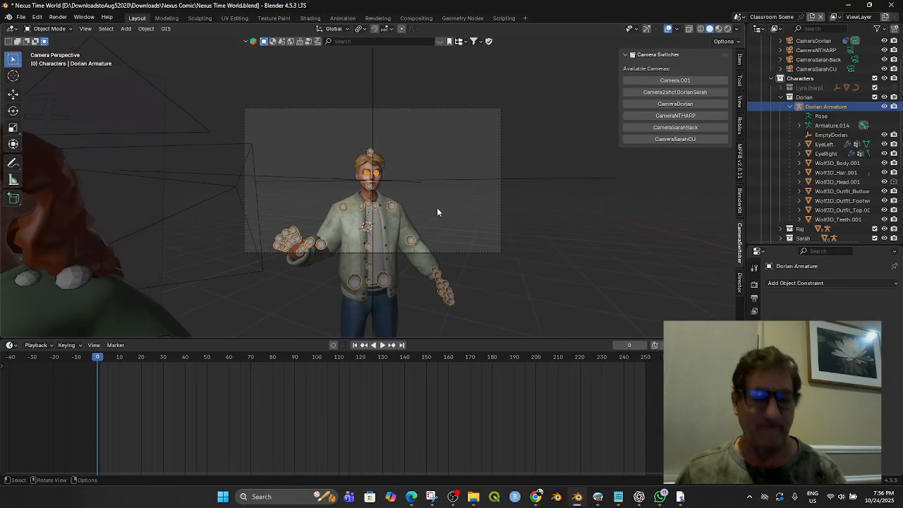
- Place the 3D cursor at Sarah's upper body, working from the top view
middle_drag(437, 208, 522, 246)
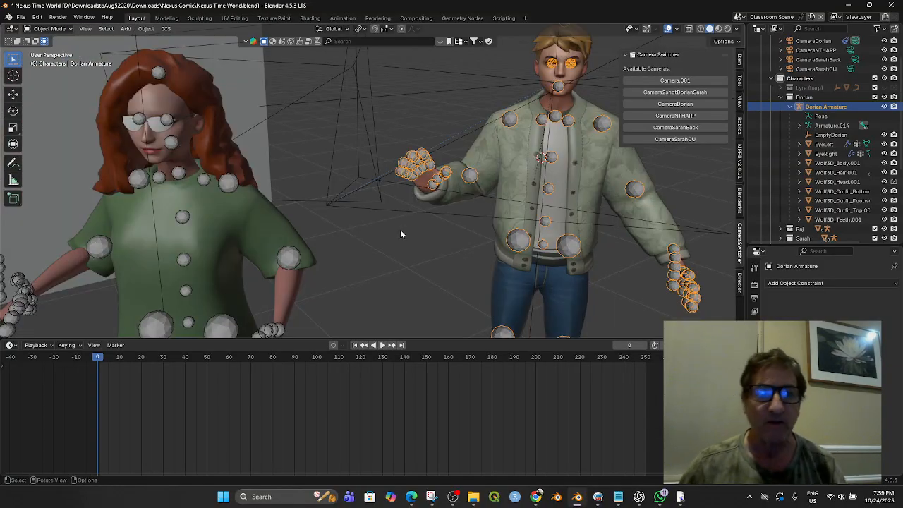
middle_drag(351, 259, 398, 224)
click(12, 77)
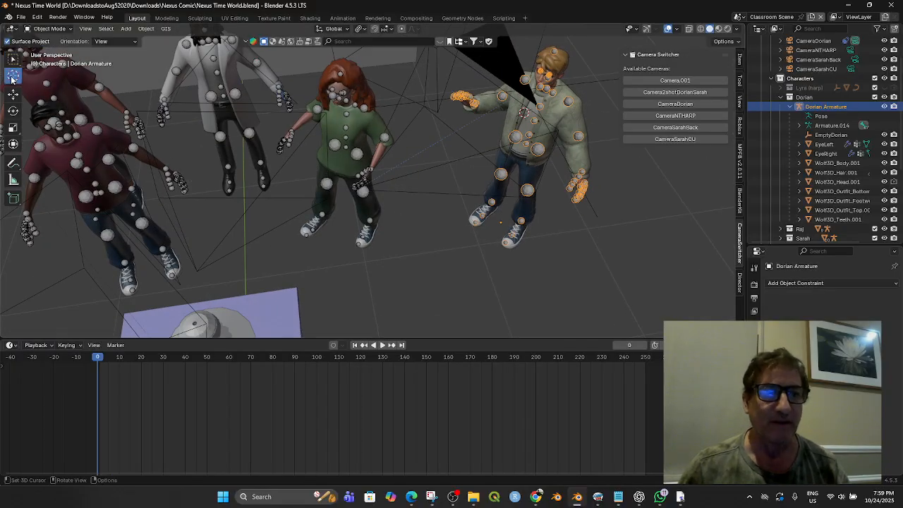
middle_drag(330, 110, 373, 165)
key(KP_7)
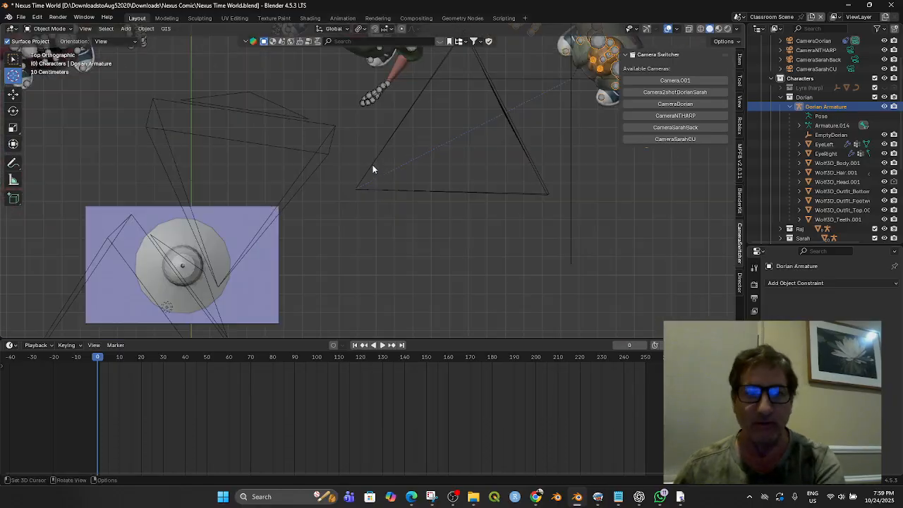
scroll(357, 142, down, 4)
click(350, 111)
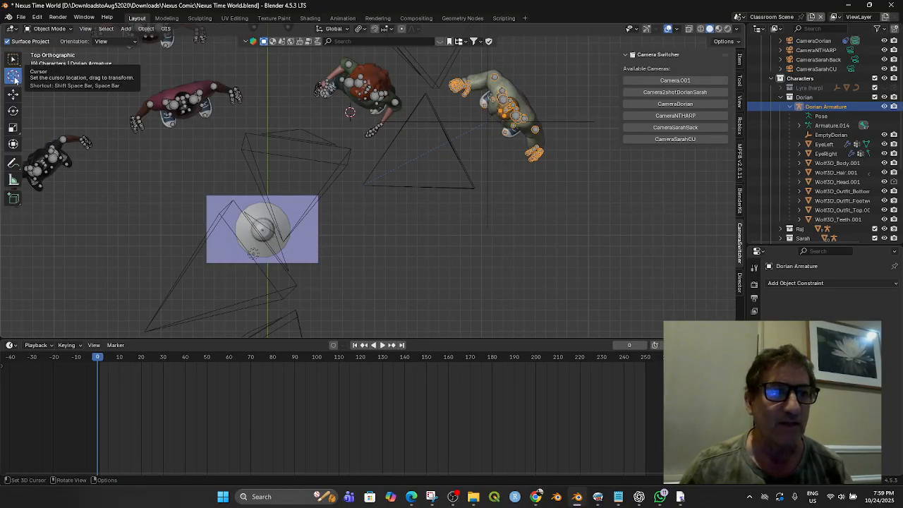
middle_drag(388, 97, 329, 169)
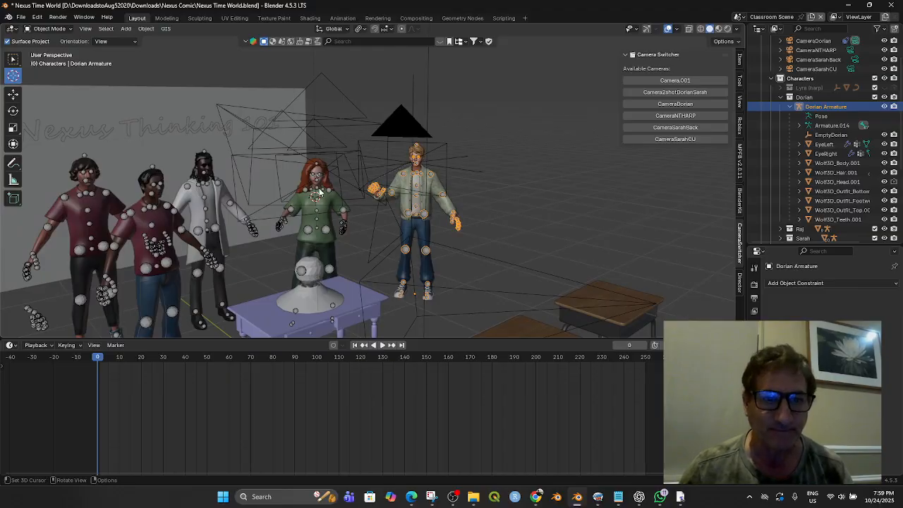
middle_drag(332, 208, 233, 141)
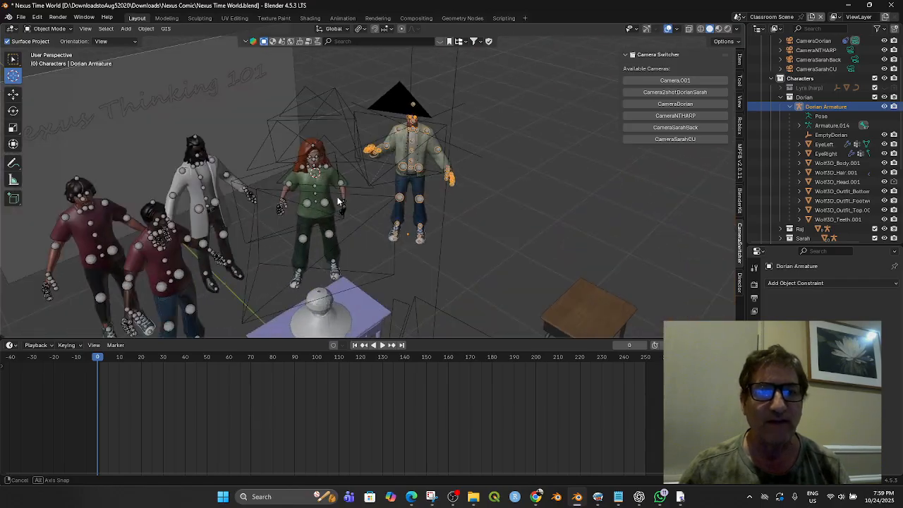
- Add a Plain Axes Empty at the 3D cursor and return to the selection tool
click(125, 29)
mouse_move(156, 140)
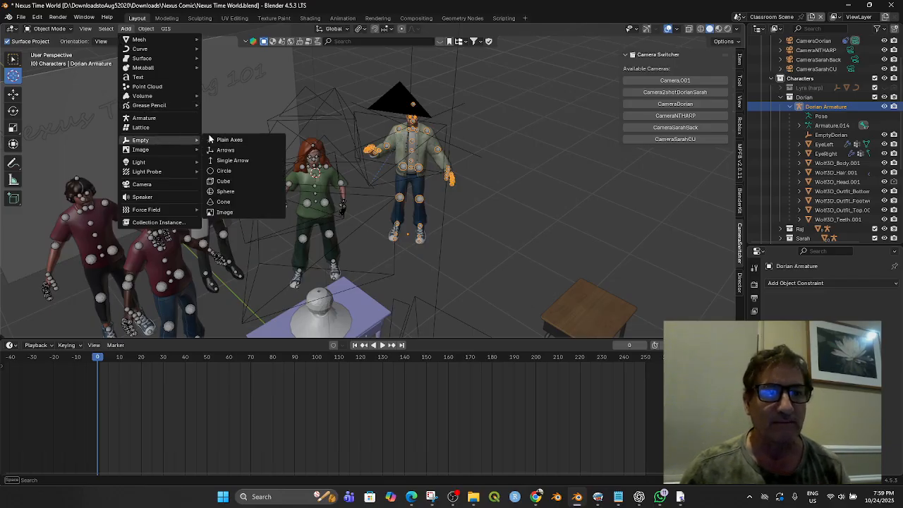
click(228, 140)
click(12, 58)
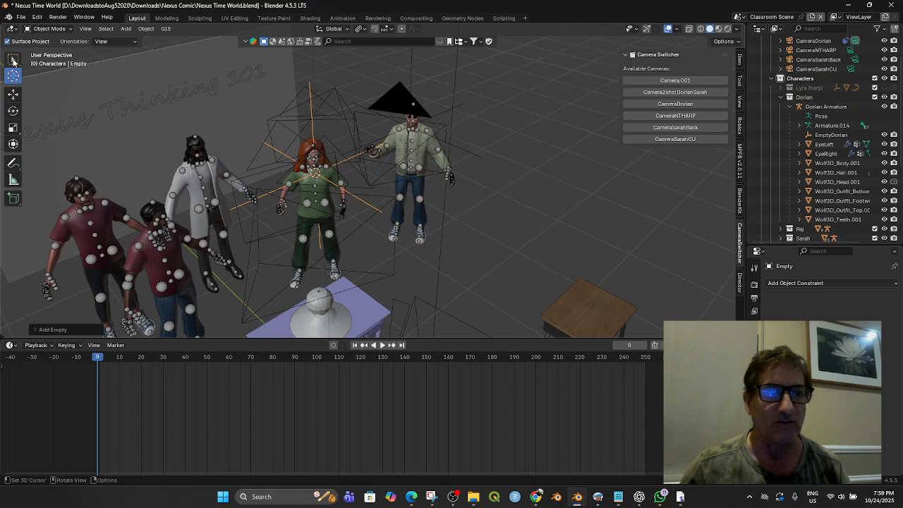
- Move the new Empty about 0.2 m so it sits just in front of Sarah
middle_drag(381, 227, 456, 269)
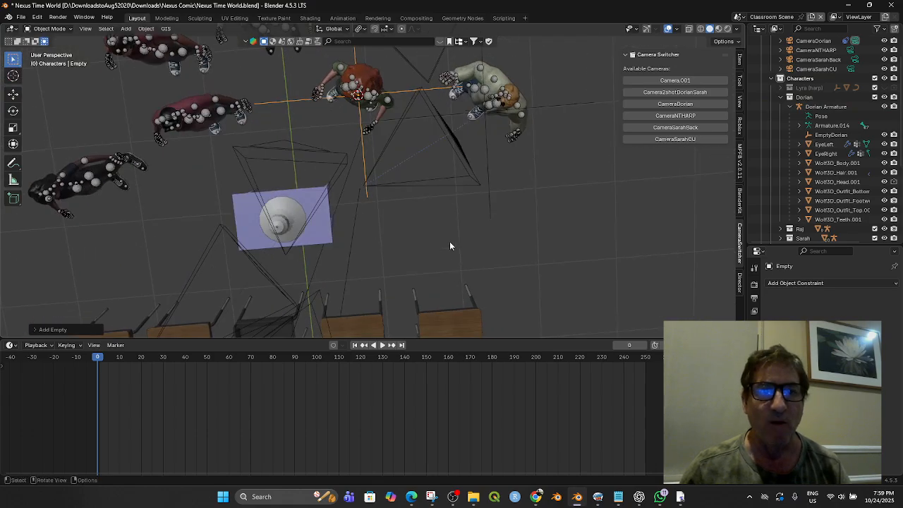
key(g)
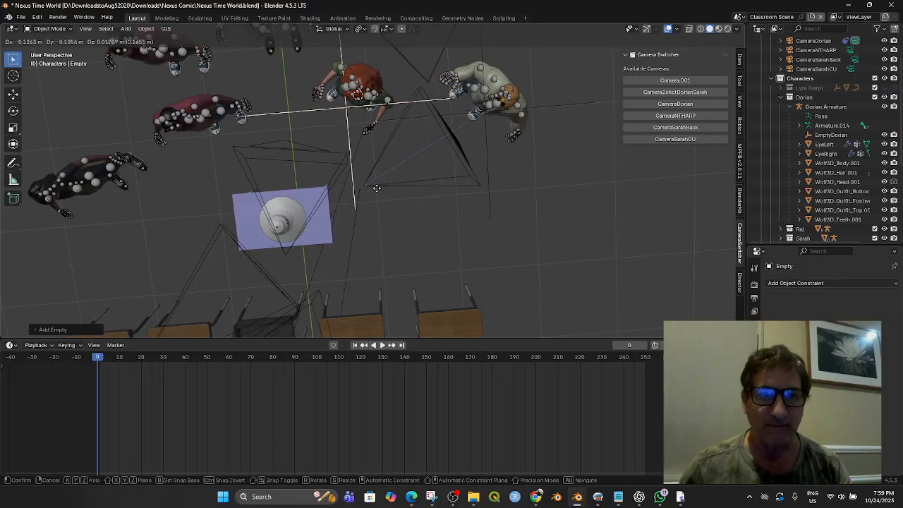
click(374, 195)
middle_drag(375, 194, 432, 126)
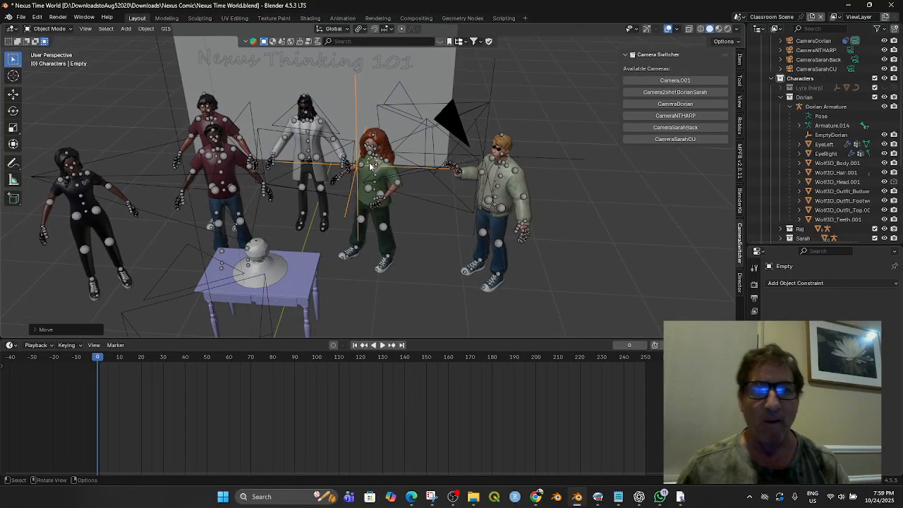
- Rename the new Empty in the Characters collection to EmptySarah
scroll(796, 182, down, 5)
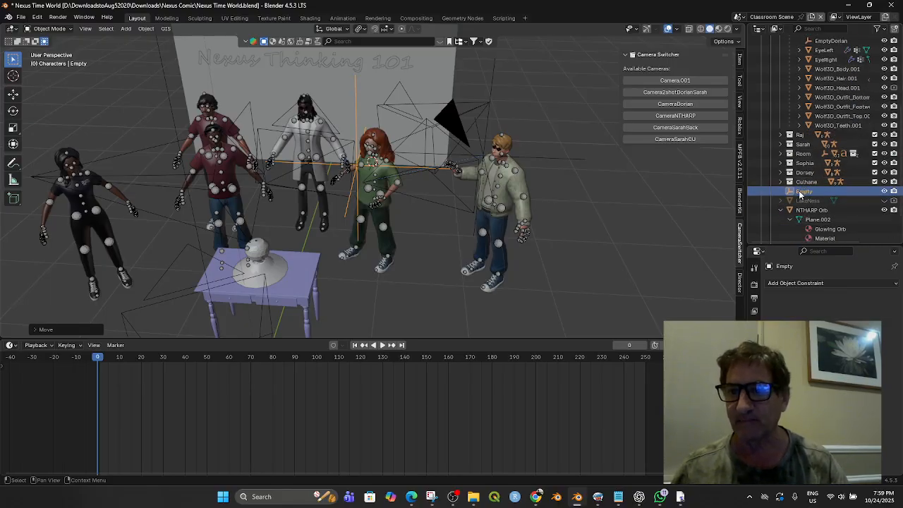
double_click(805, 192)
scroll(813, 192, down, 2)
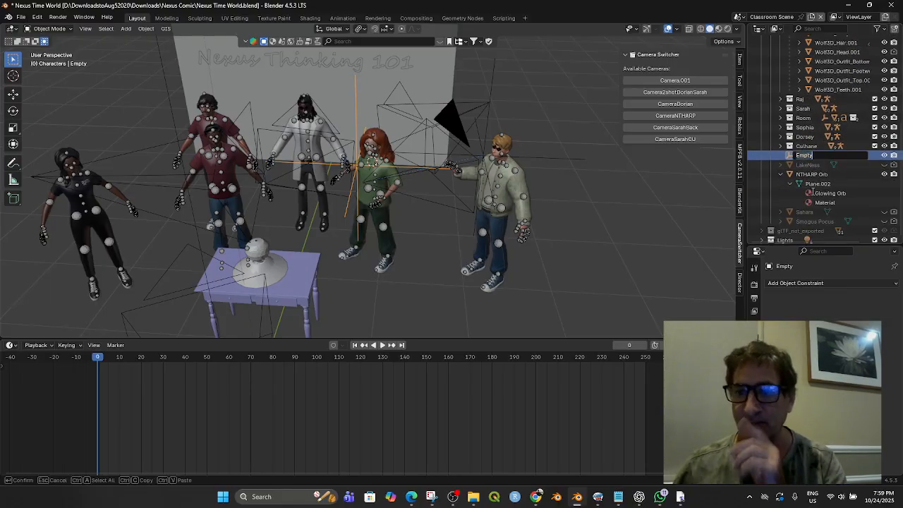
click(823, 156)
text(S)
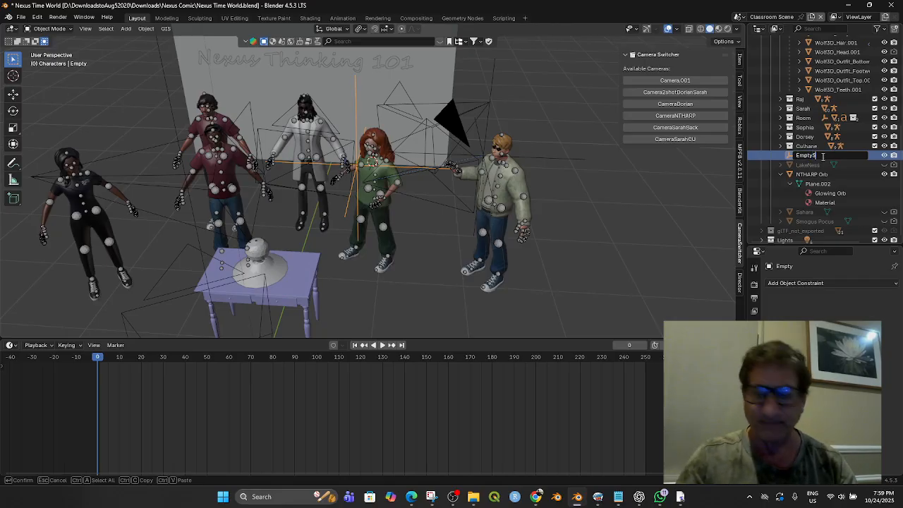
text(arah)
key(Return)
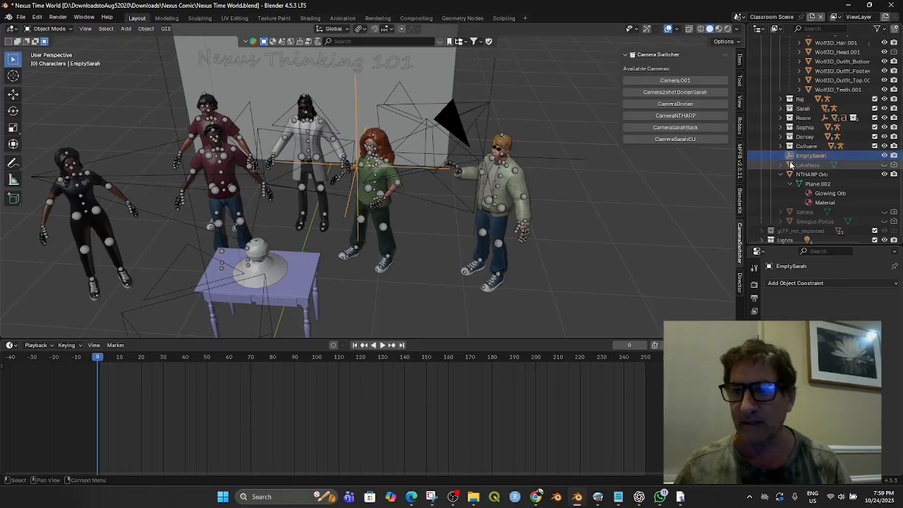
- Collapse the Dorian collection and move EmptySarah into the Sarah collection
scroll(803, 177, up, 5)
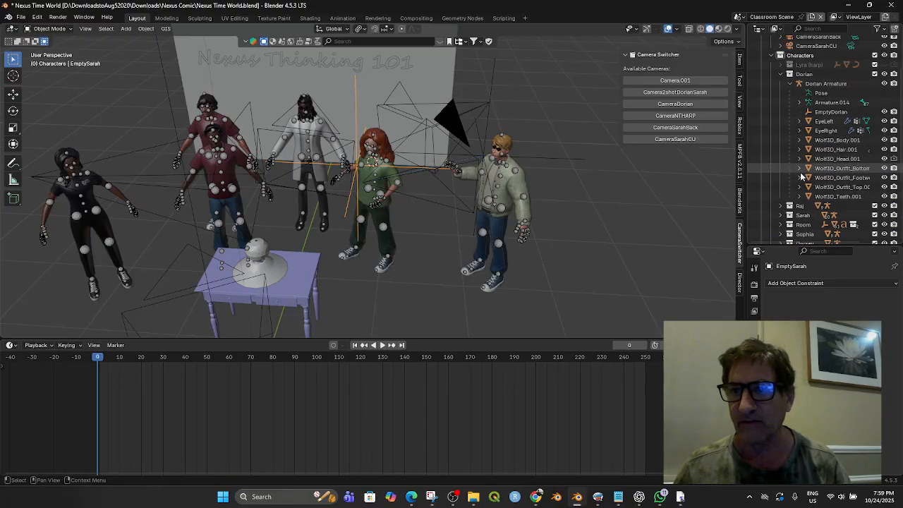
click(780, 75)
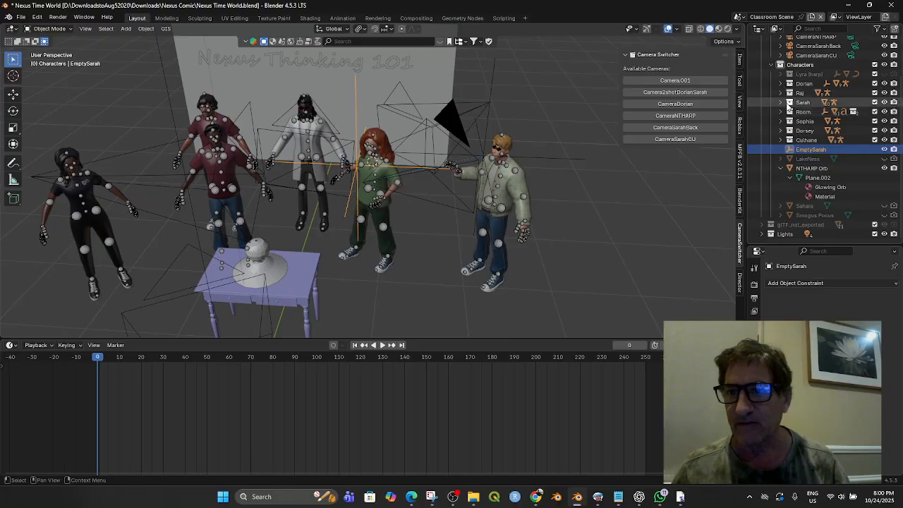
drag(791, 149, 795, 106)
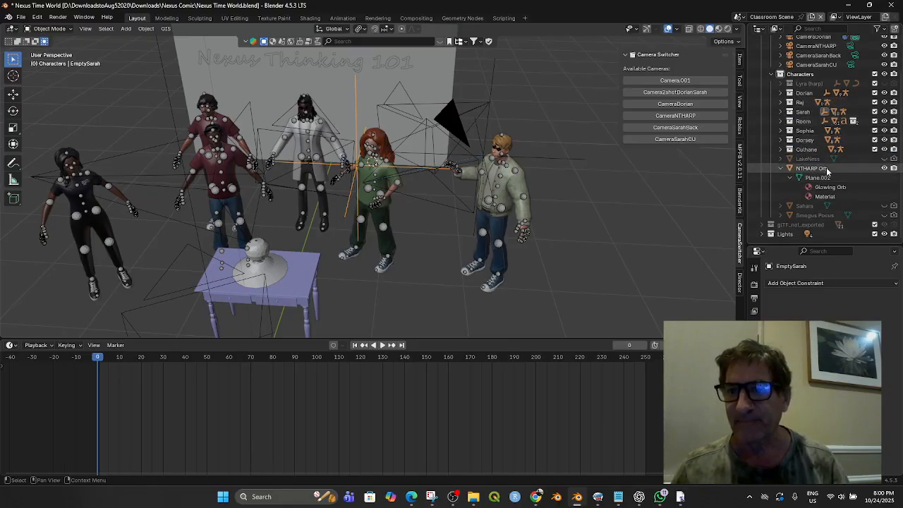
- Parent EmptySarah to SarahArmature as an object and expand the armature in the Sarah collection
click(782, 113)
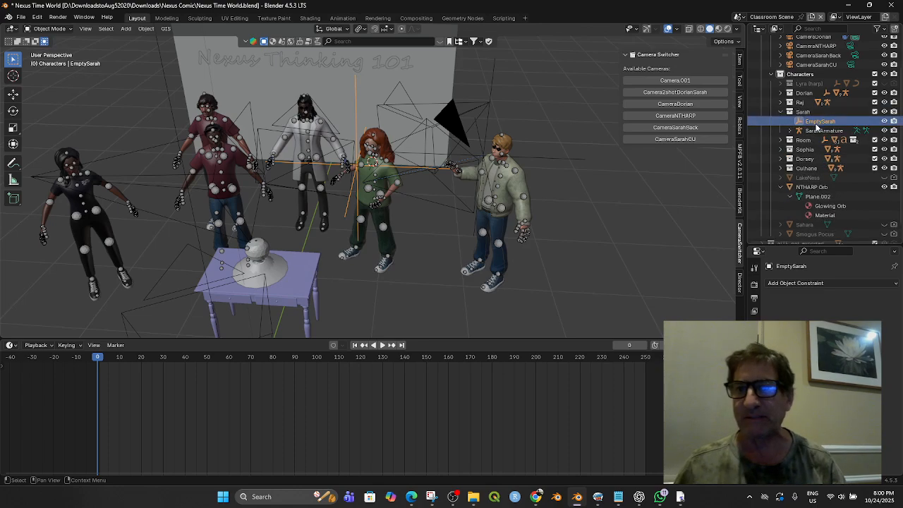
click(371, 155)
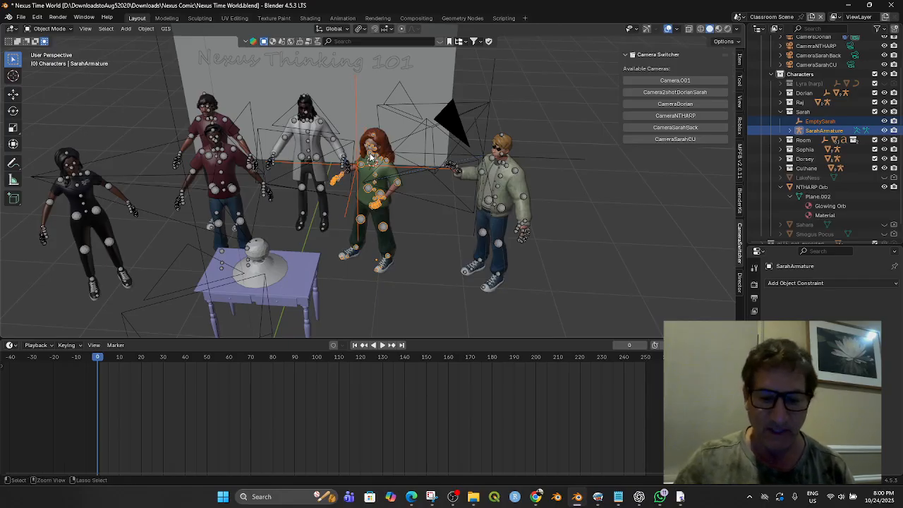
key(ctrl+p)
click(370, 153)
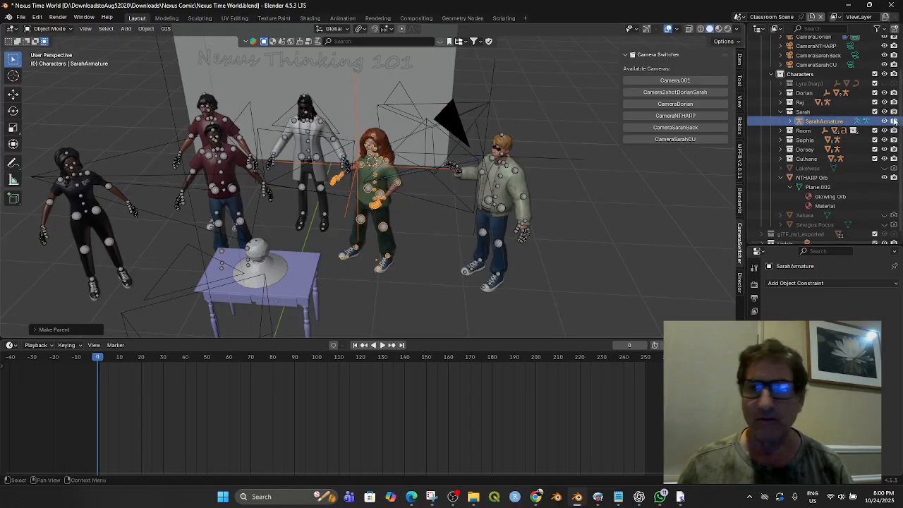
click(791, 122)
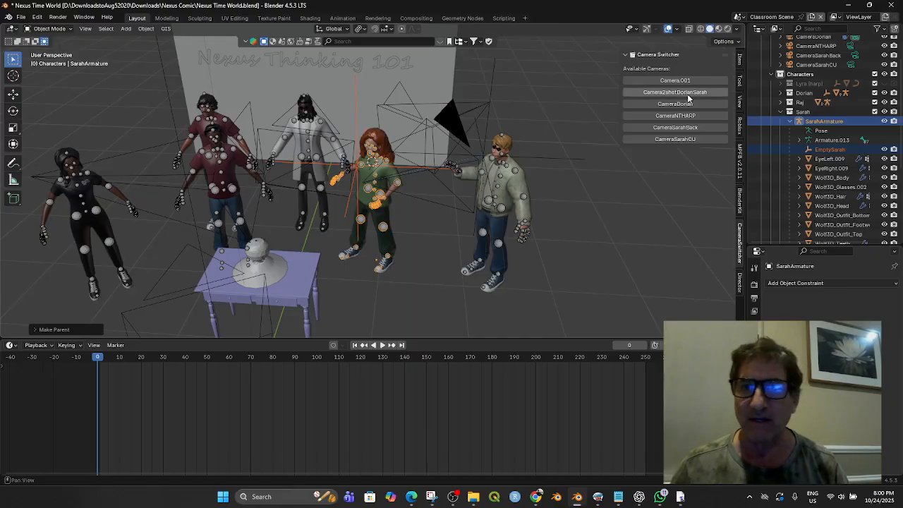
- Switch to CameraSarahCU and move that camera so Sarah sits near the middle of its frame
click(683, 139)
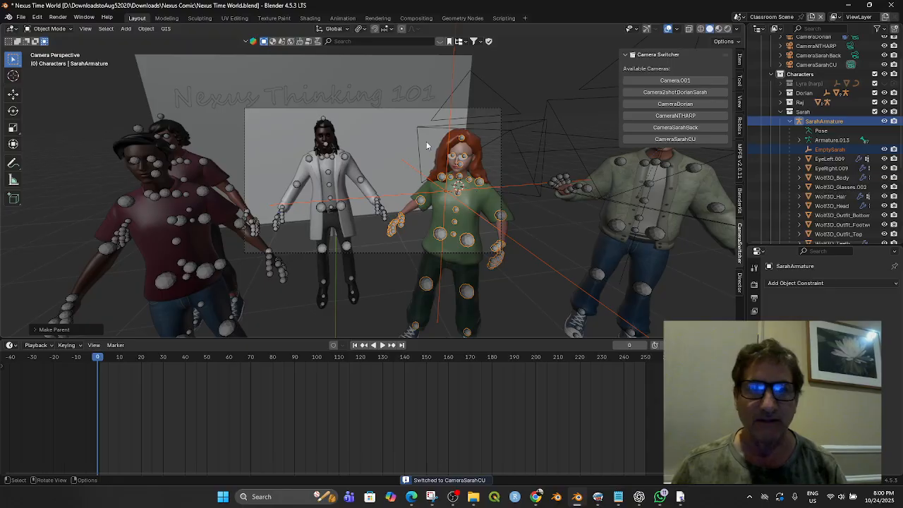
click(416, 109)
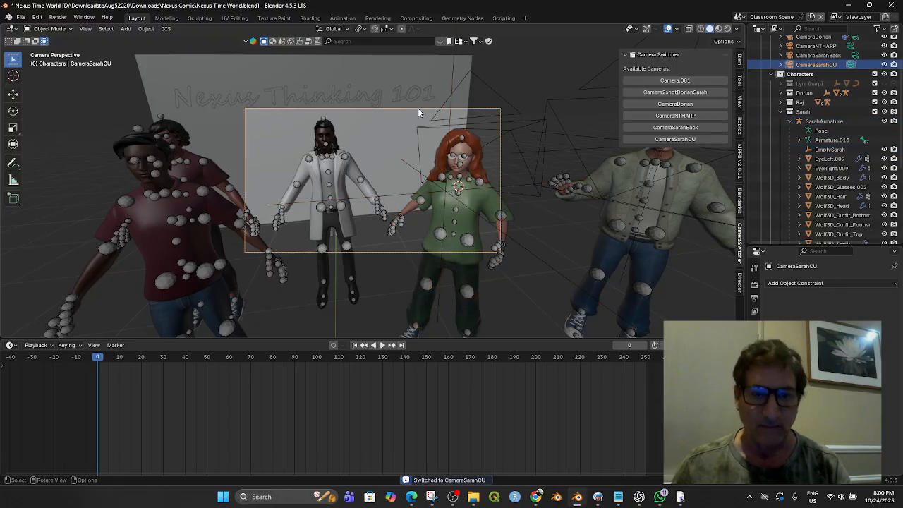
key(g)
click(442, 111)
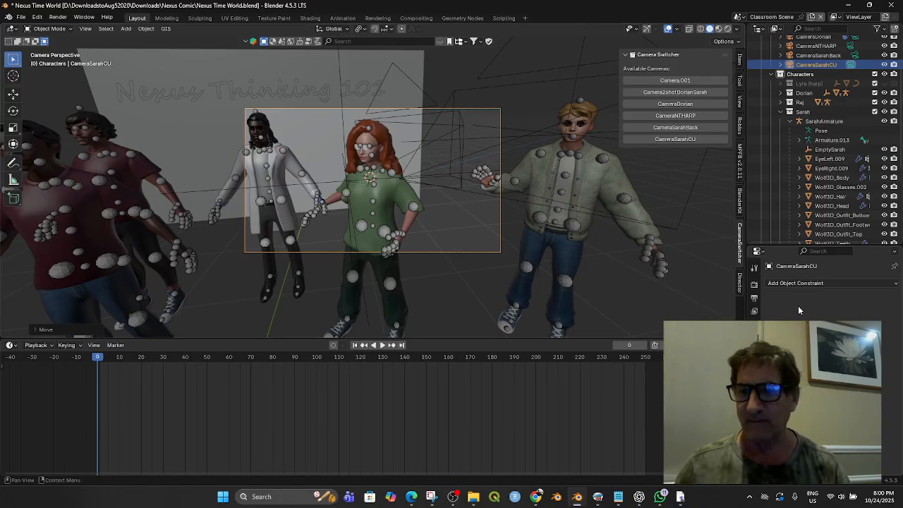
- Add a Track To constraint to CameraSarahCU with EmptySarah as its target
click(798, 283)
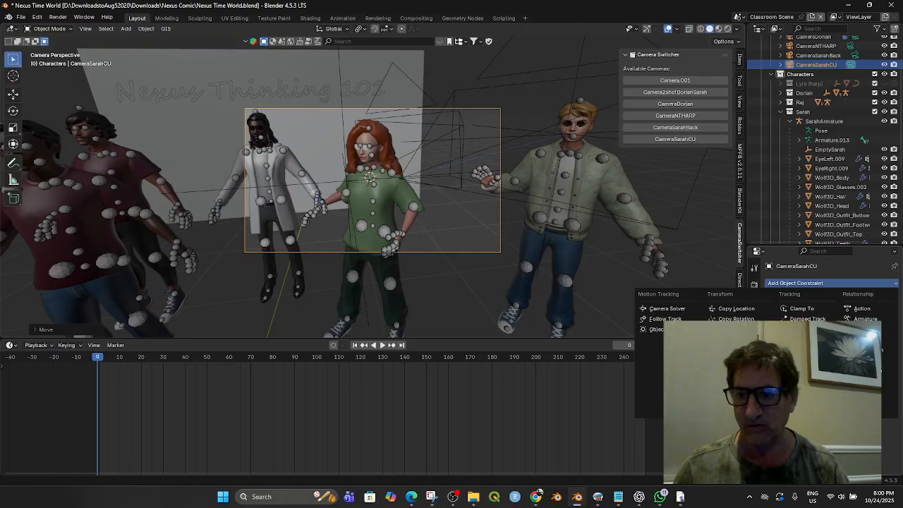
click(803, 351)
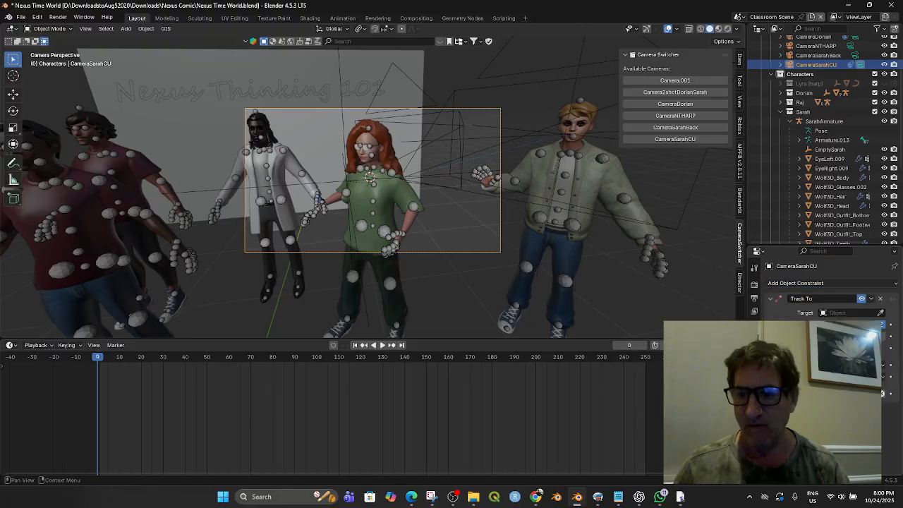
click(828, 315)
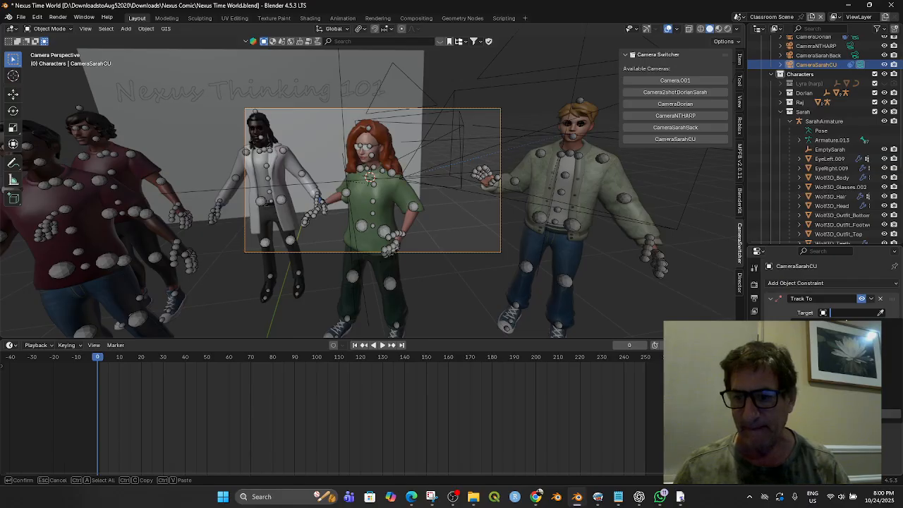
click(840, 405)
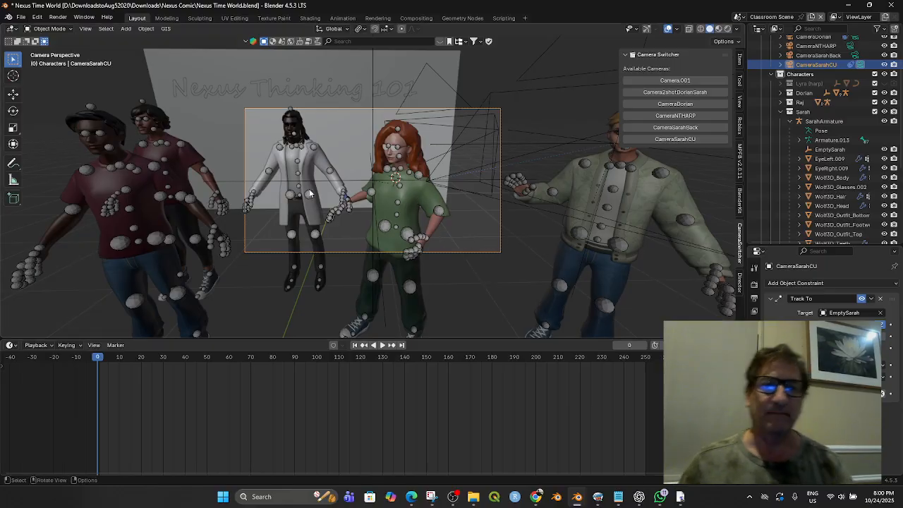
- Switch to CameraNTHARP and place the 3D cursor on the front of the orb on the table
middle_drag(338, 234, 383, 250)
scroll(381, 238, down, 7)
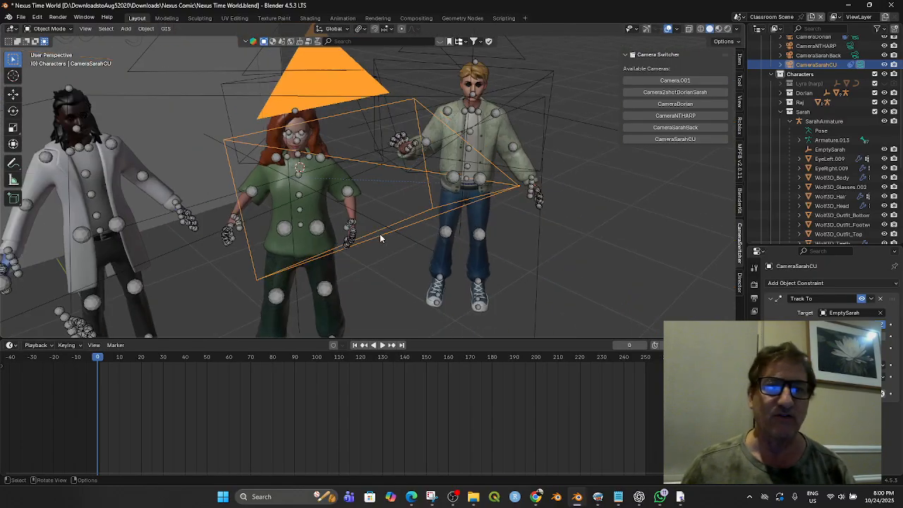
scroll(378, 231, down, 3)
scroll(325, 223, up, 6)
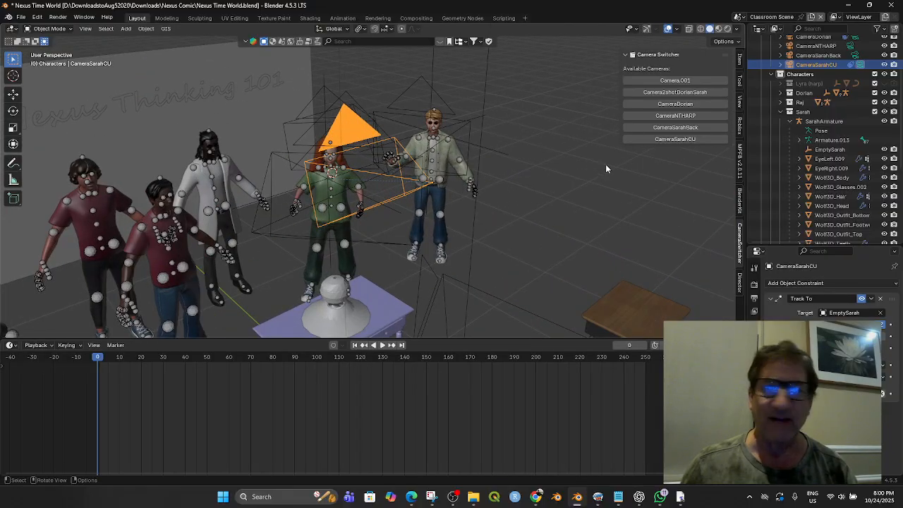
click(690, 117)
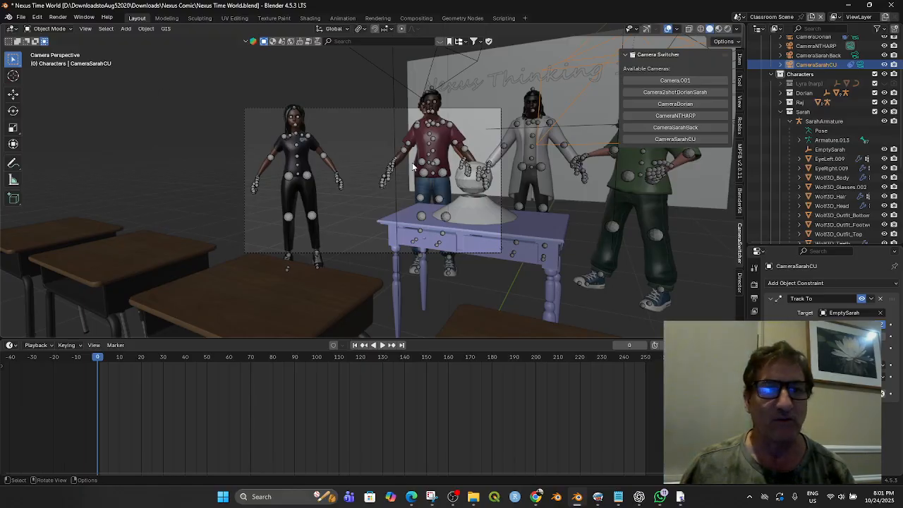
click(13, 76)
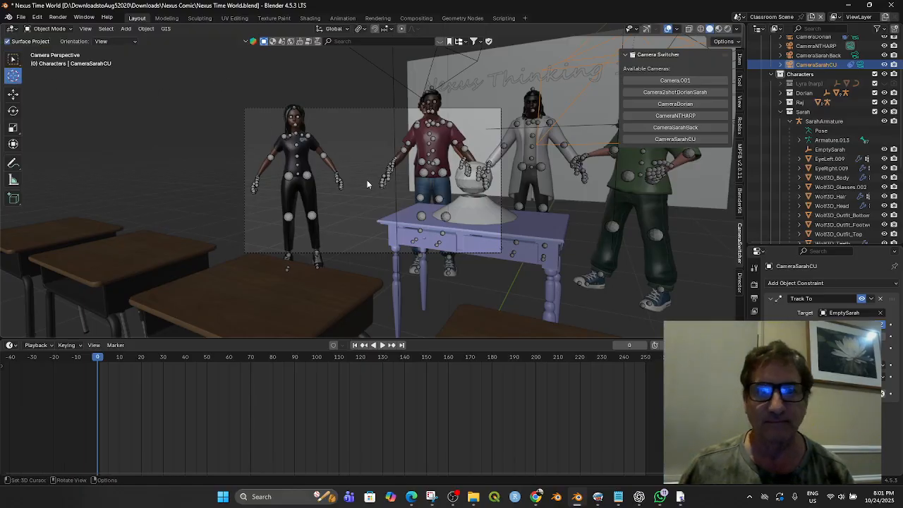
- Add a Plain Axes Empty at the 3D cursor on the orb
middle_drag(491, 202, 549, 219)
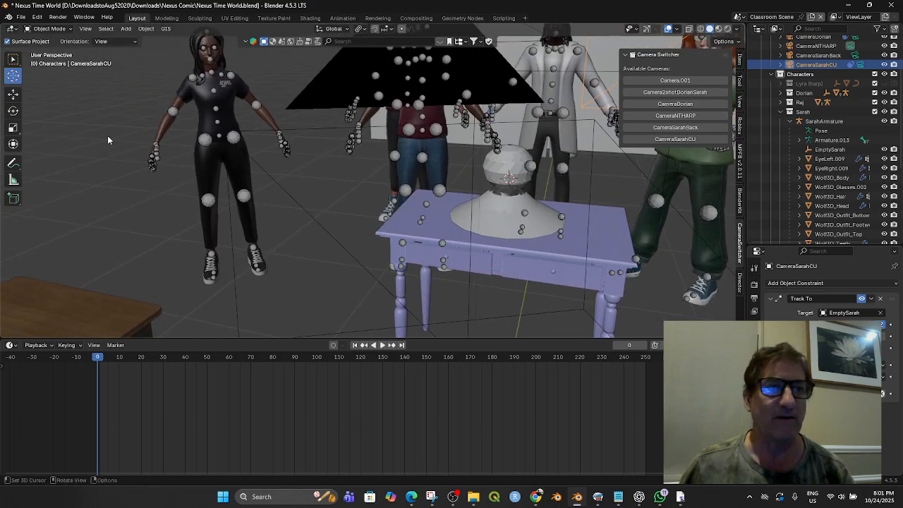
click(125, 29)
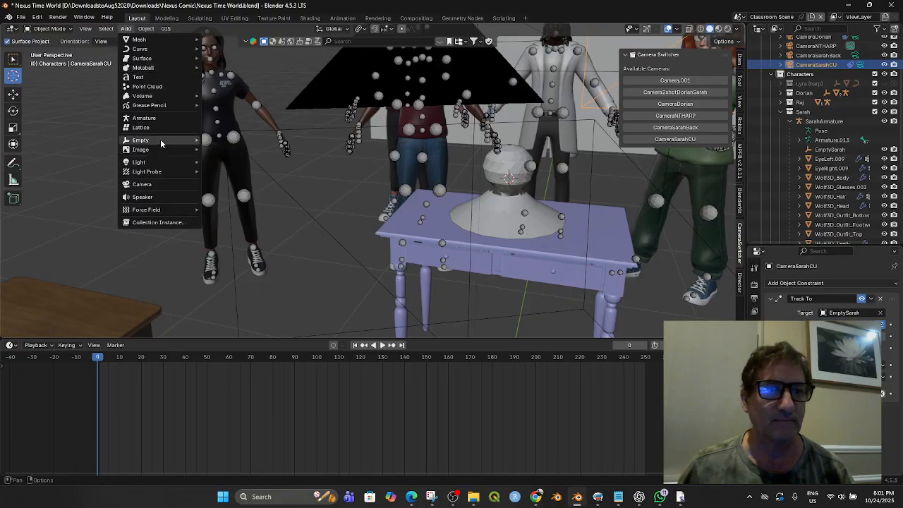
mouse_move(160, 139)
click(230, 140)
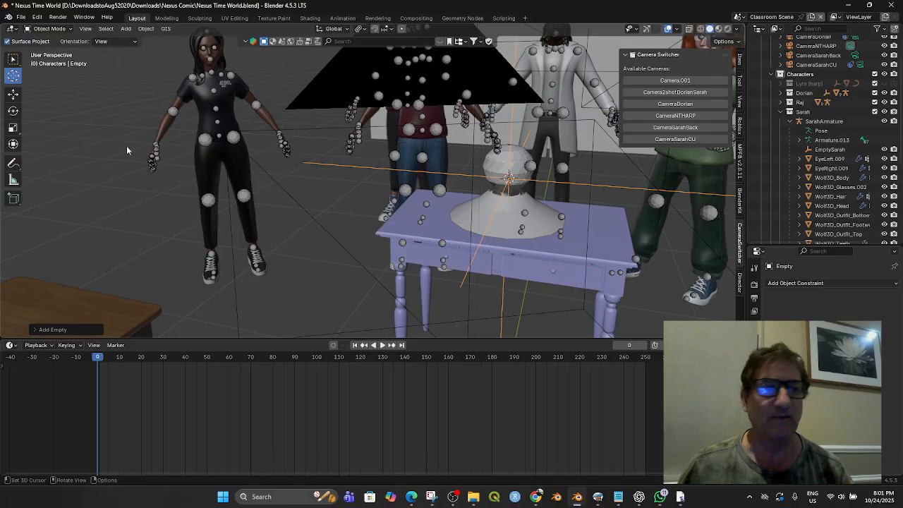
- Move the new Empty back from the orb's front surface to the orb's centre, working from above
middle_drag(489, 187, 513, 262)
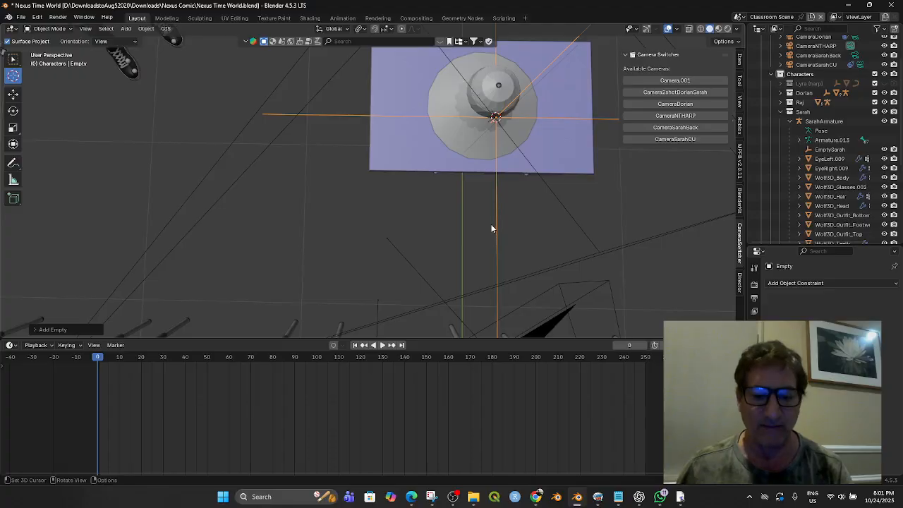
key(g)
click(493, 192)
middle_drag(493, 191, 511, 192)
scroll(511, 191, down, 3)
- Rename the new Empty in the Characters collection to EmptyNTHARP
scroll(838, 185, down, 4)
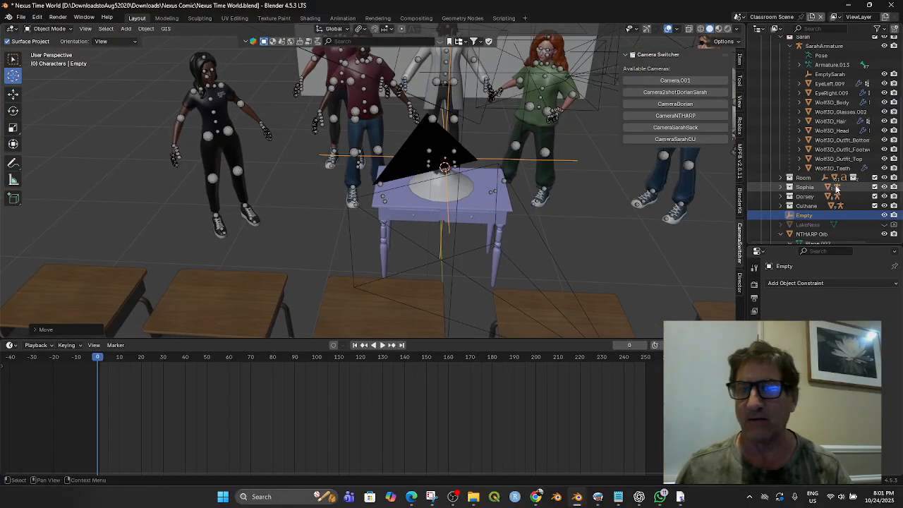
scroll(837, 189, down, 4)
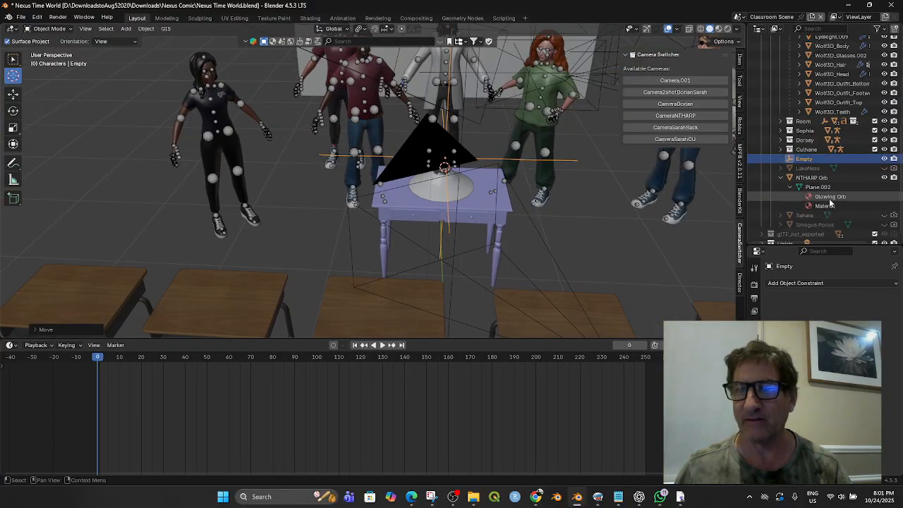
scroll(812, 160, down, 1)
double_click(812, 158)
text(NTHARP)
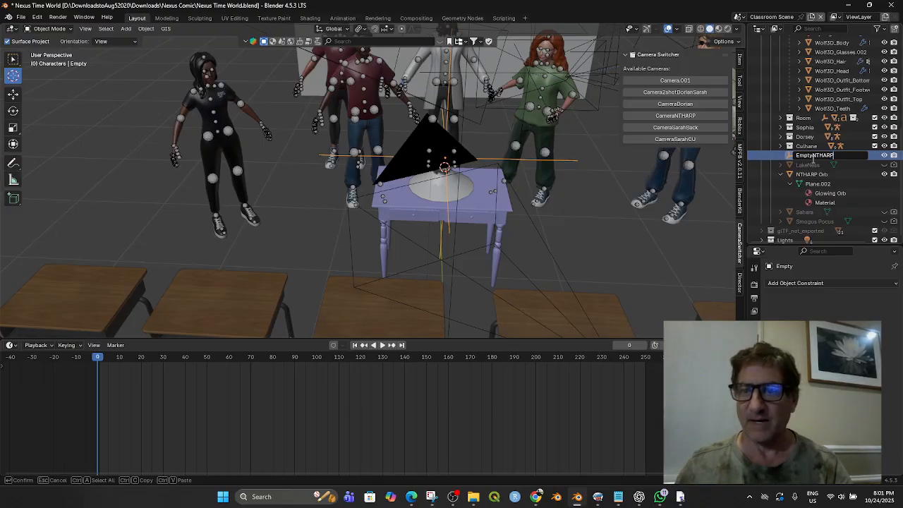
key(Return)
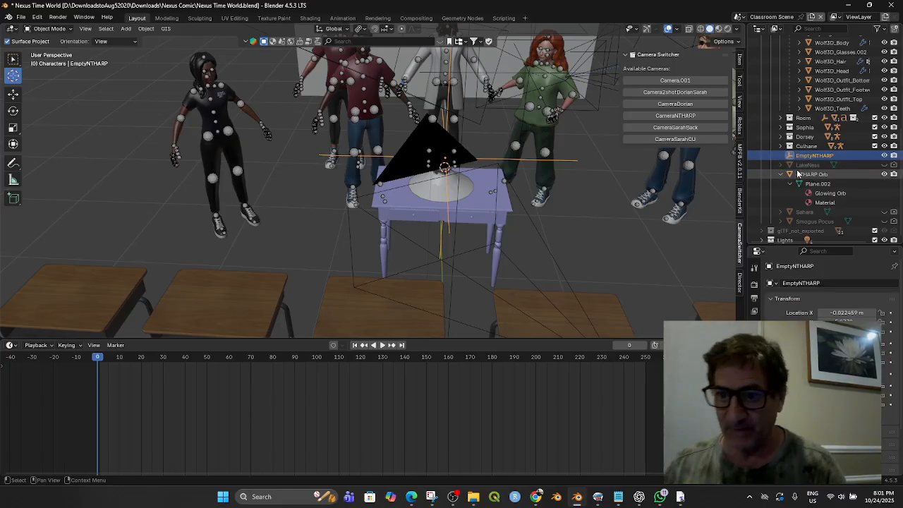
- Create a new collection directly under the Scene Collection
scroll(785, 129, up, 5)
scroll(785, 127, up, 5)
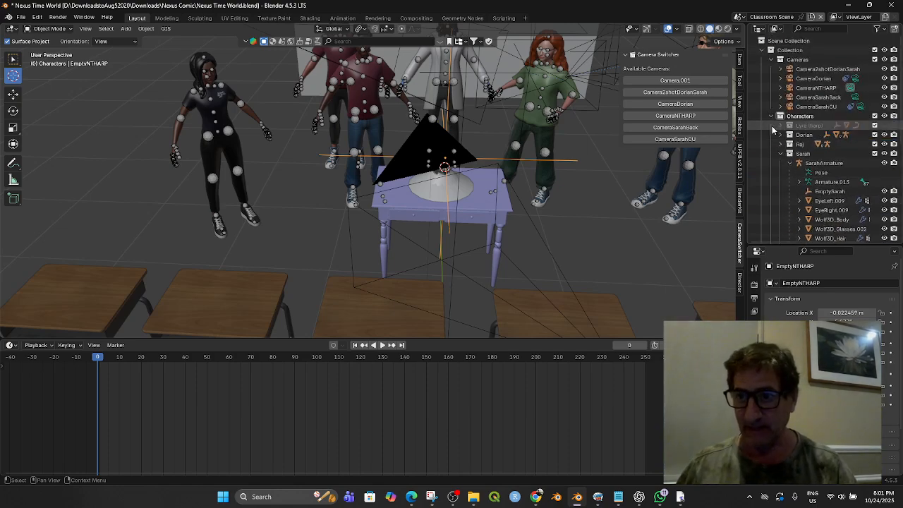
click(808, 51)
right_click(807, 51)
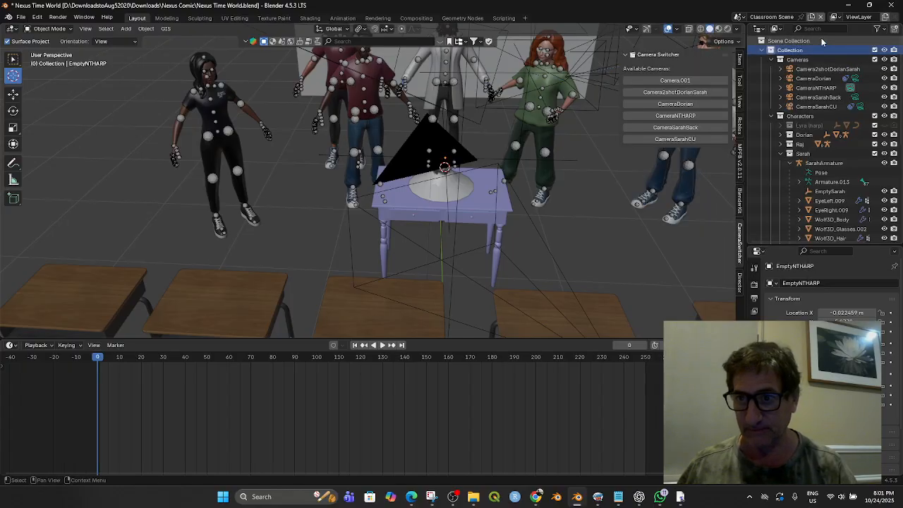
click(813, 40)
right_click(812, 40)
click(800, 38)
- Rename the new collection to NTHARP
scroll(836, 134, down, 8)
click(789, 235)
double_click(789, 234)
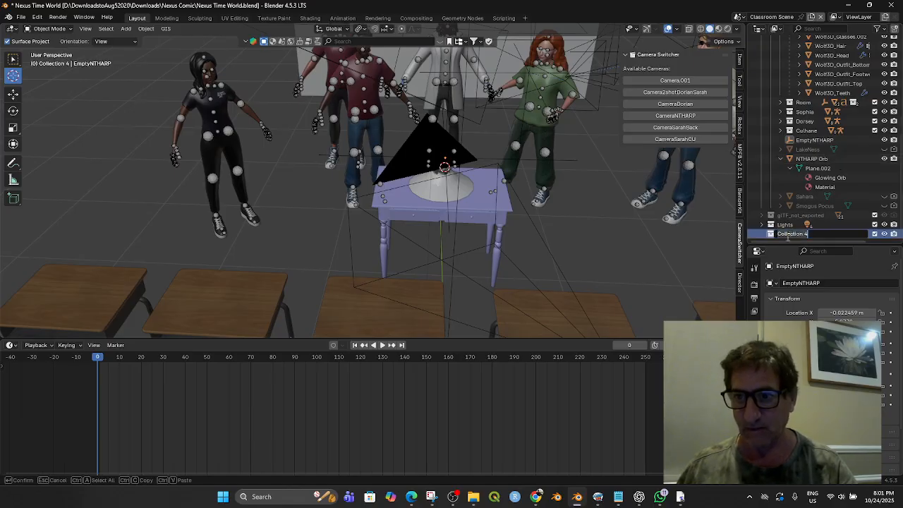
text(N)
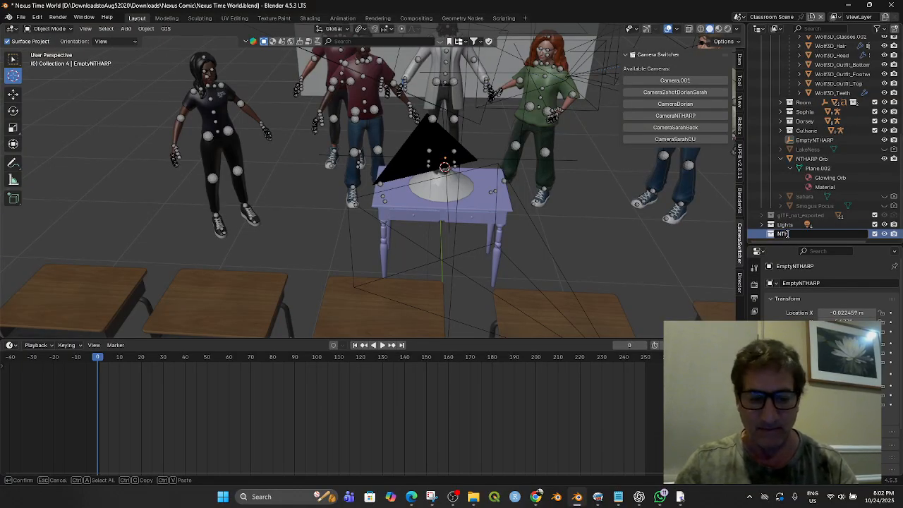
text(THARP)
key(Return)
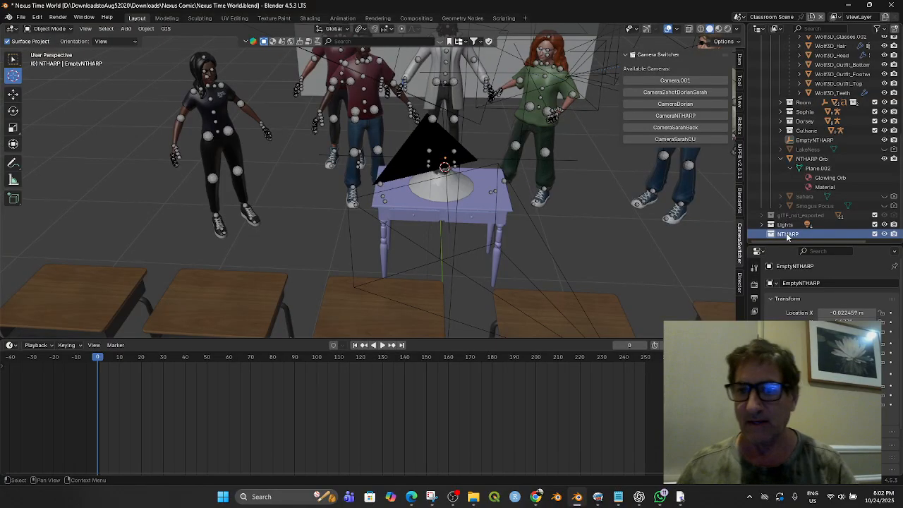
- Move the NTHARP collection into Characters and place EmptyNTHARP inside it
drag(788, 235, 801, 198)
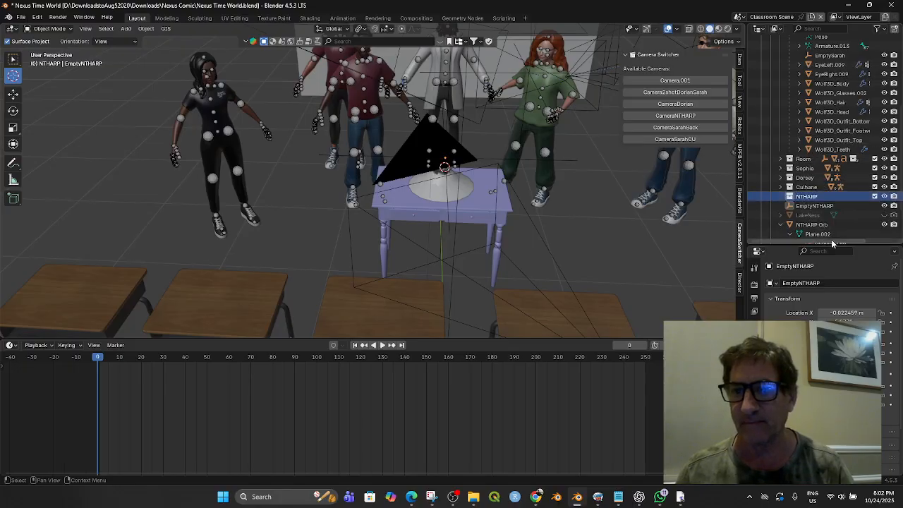
click(789, 206)
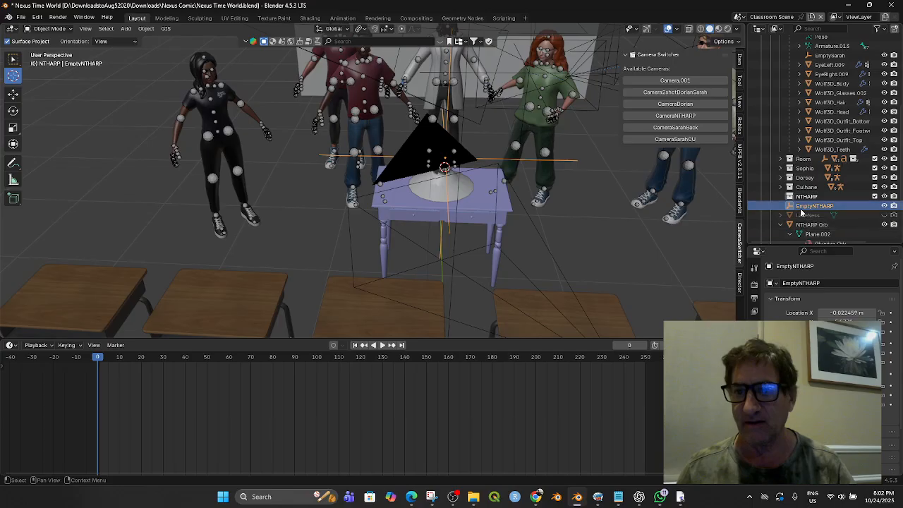
drag(789, 209, 789, 200)
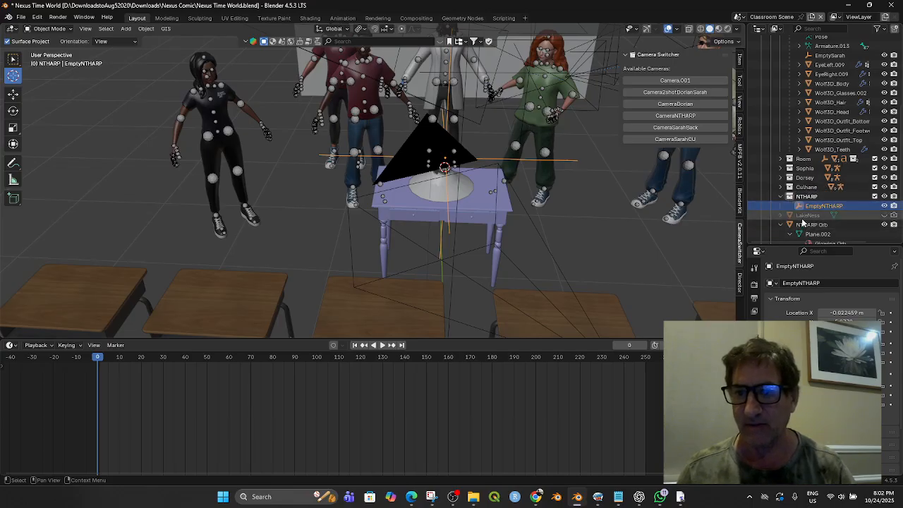
- Toggle the NTHARP collection's viewport visibility off and on to check which objects it contains
click(885, 197)
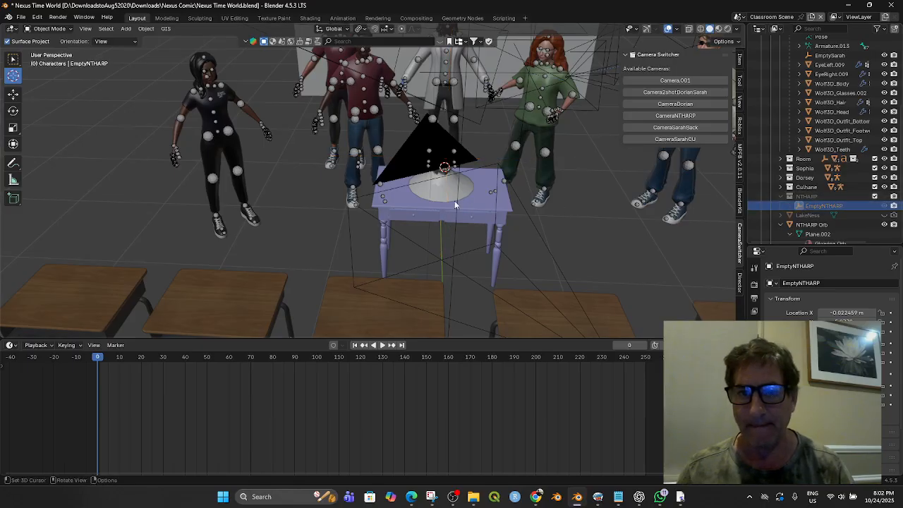
middle_drag(531, 214, 497, 218)
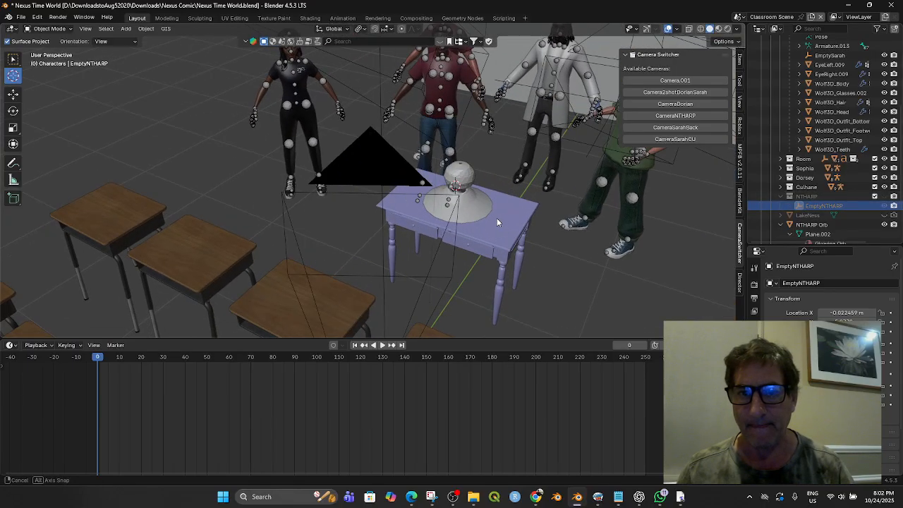
click(886, 197)
click(886, 197)
click(887, 197)
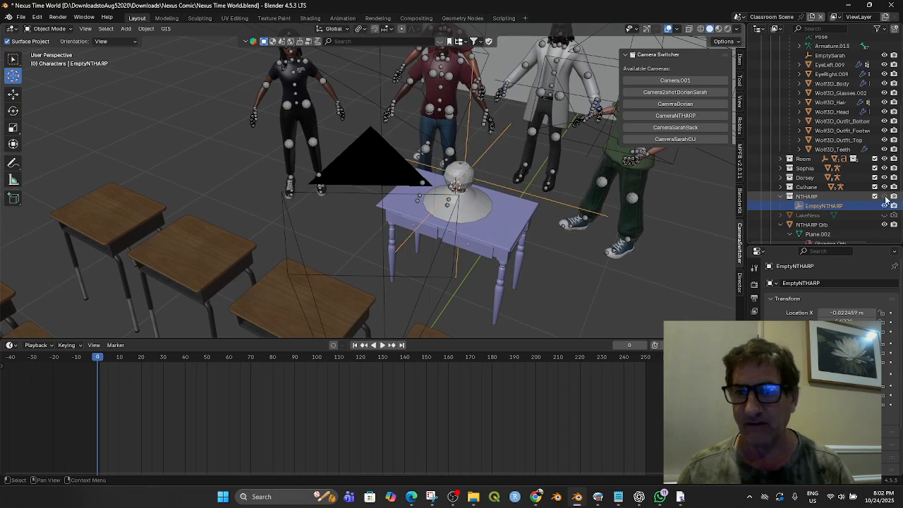
- Move the NTHARP Orb object into the NTHARP collection
scroll(818, 192, down, 2)
drag(811, 188, 808, 159)
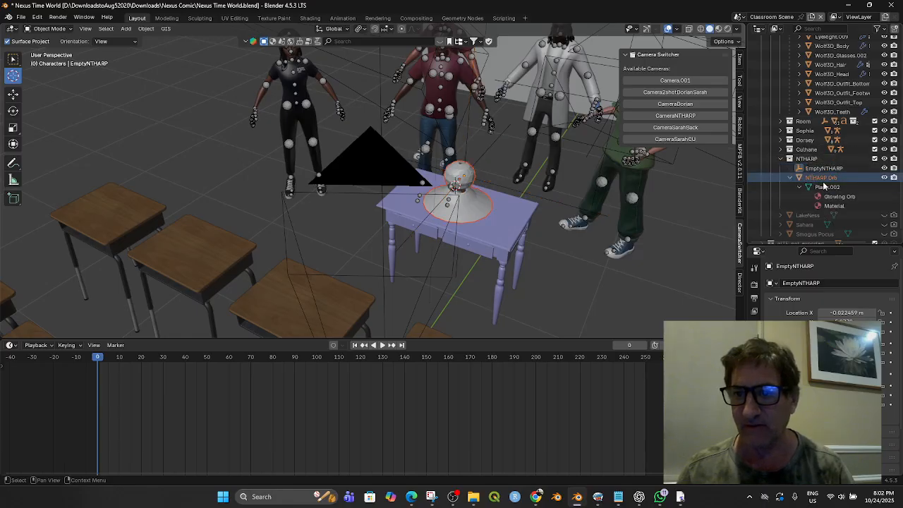
- Toggle the NTHARP collection's viewport visibility and look through CameraNTHARP to check the orb's framing
click(886, 160)
click(886, 159)
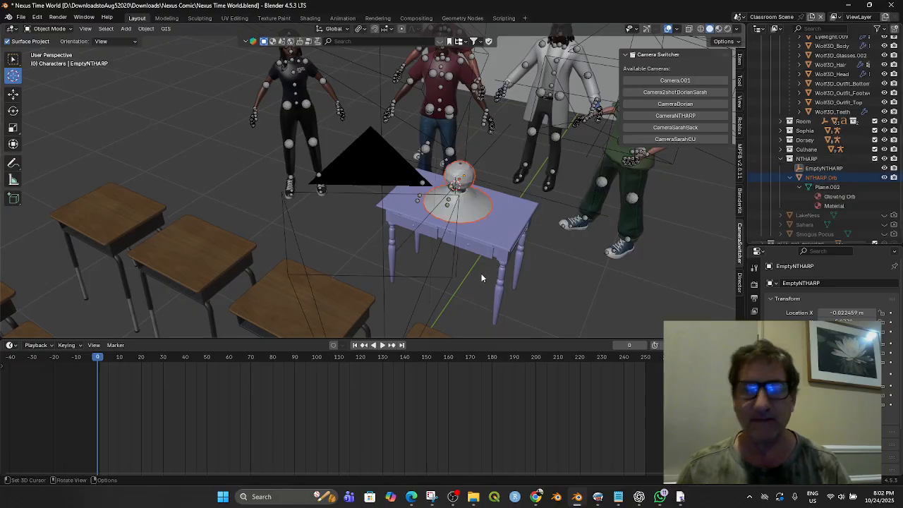
scroll(505, 250, down, 1)
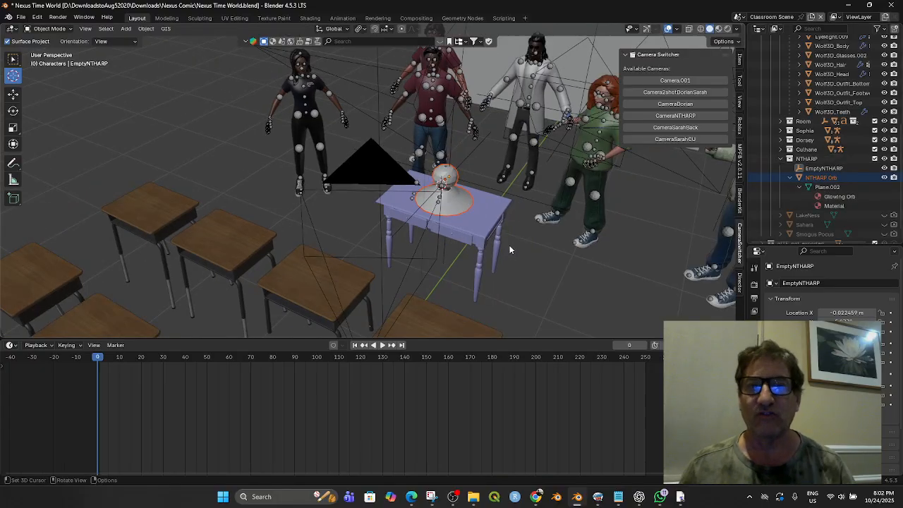
click(685, 116)
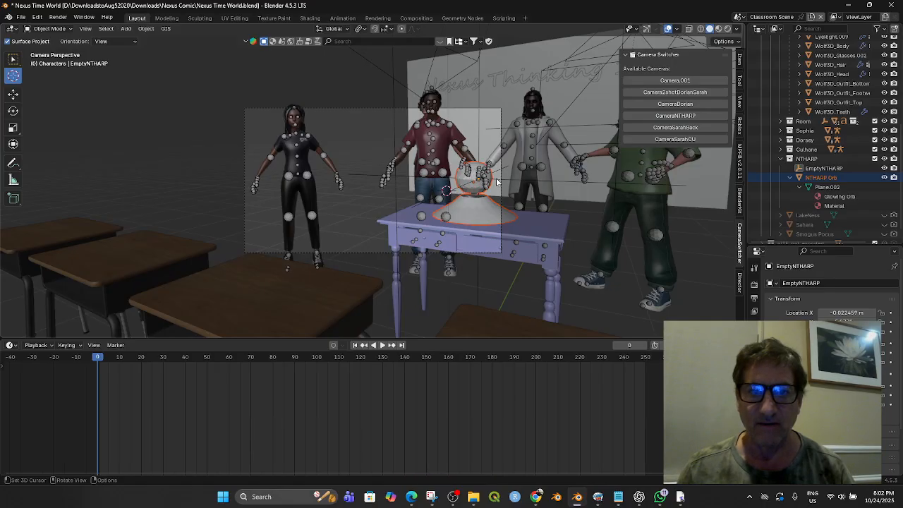
- Parent EmptyNTHARP to the NTHARP Orb using the Object parenting option
middle_drag(528, 206, 487, 218)
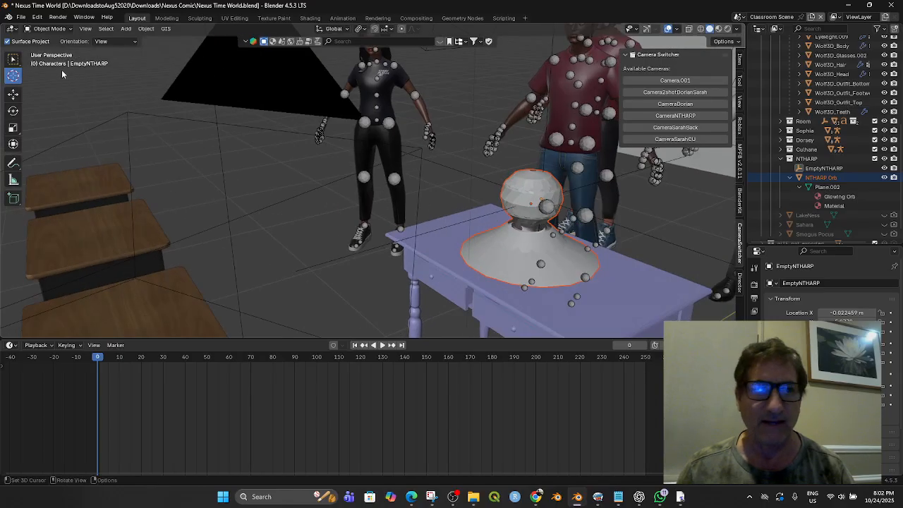
click(16, 59)
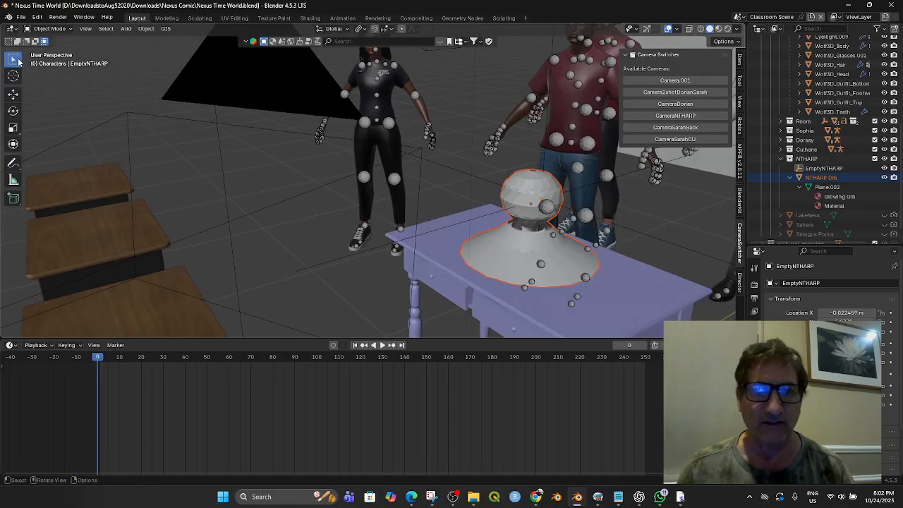
click(490, 212)
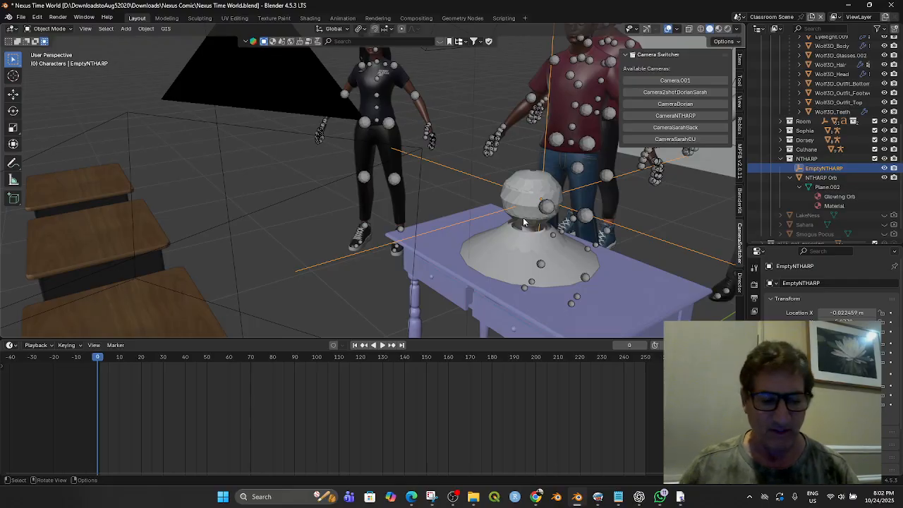
key(ctrl+p)
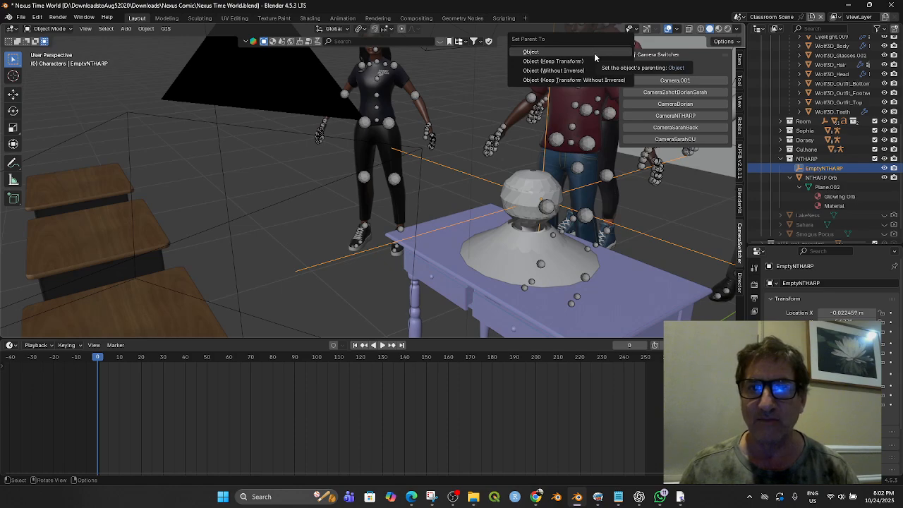
click(594, 51)
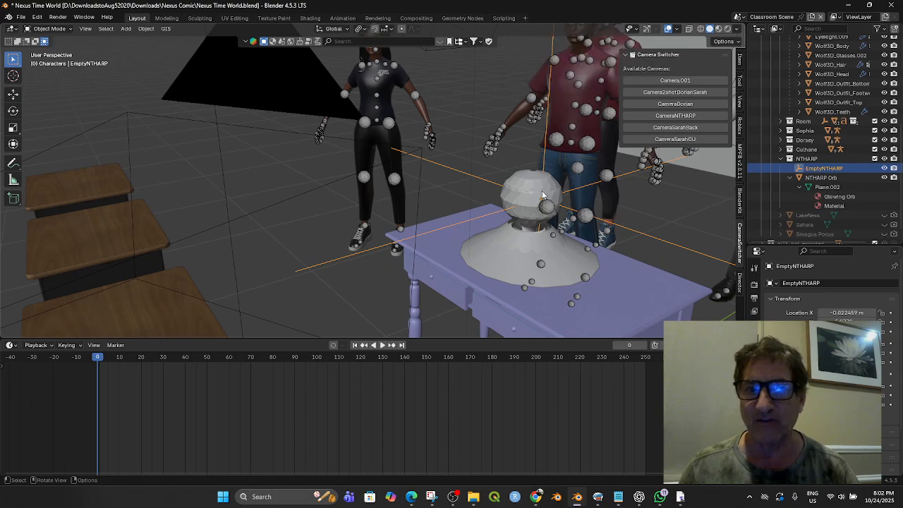
key(ctrl+p)
click(558, 63)
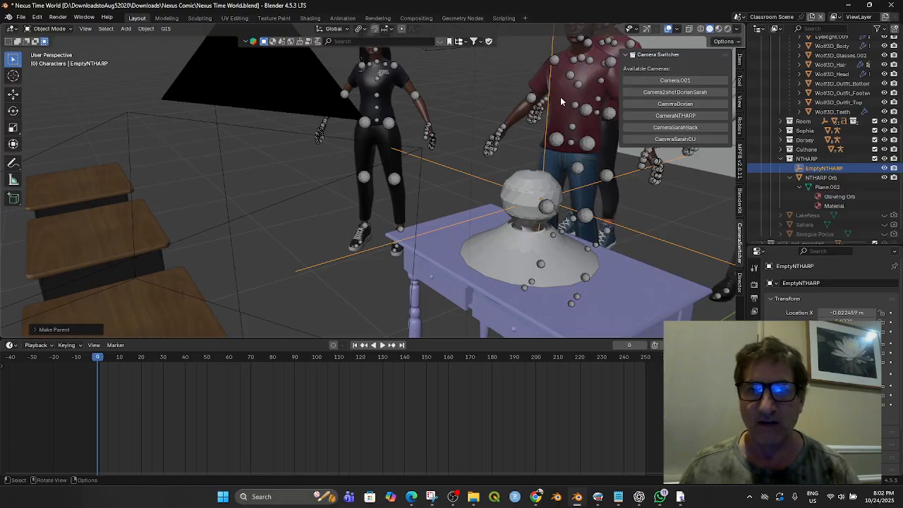
shift+click(535, 198)
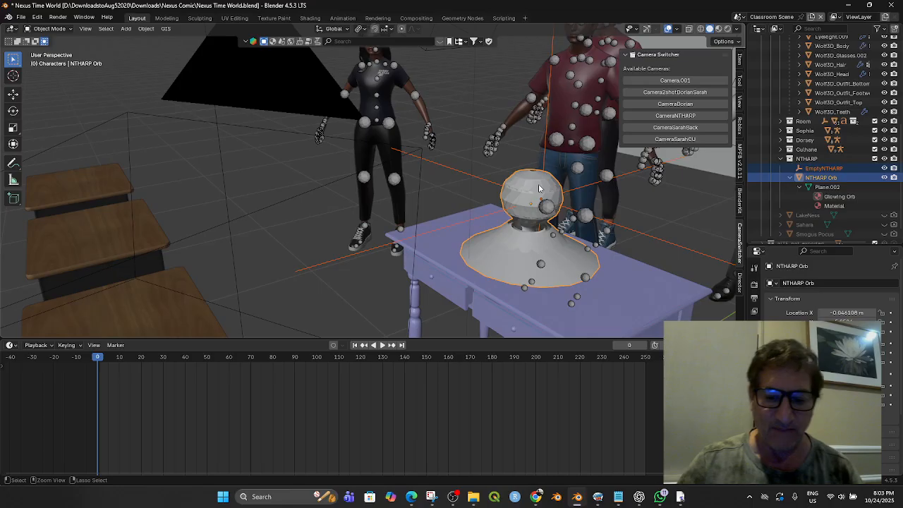
key(ctrl+p)
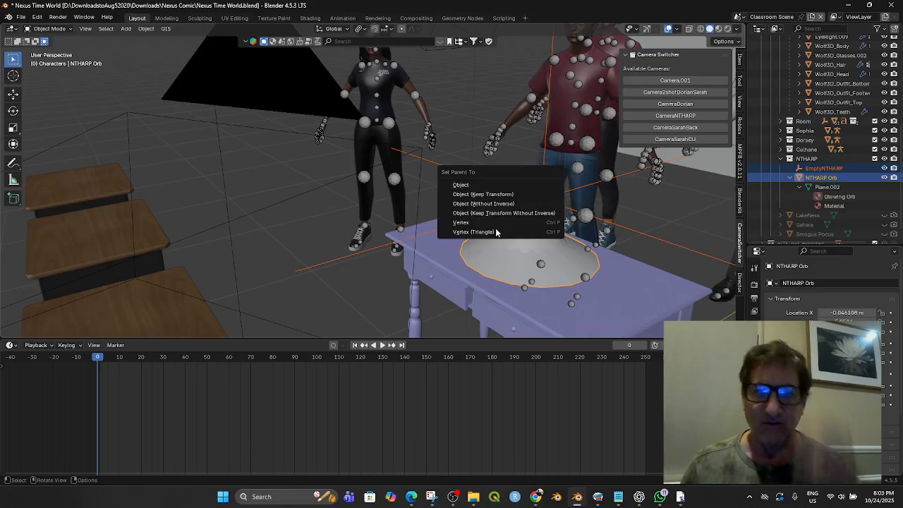
click(478, 184)
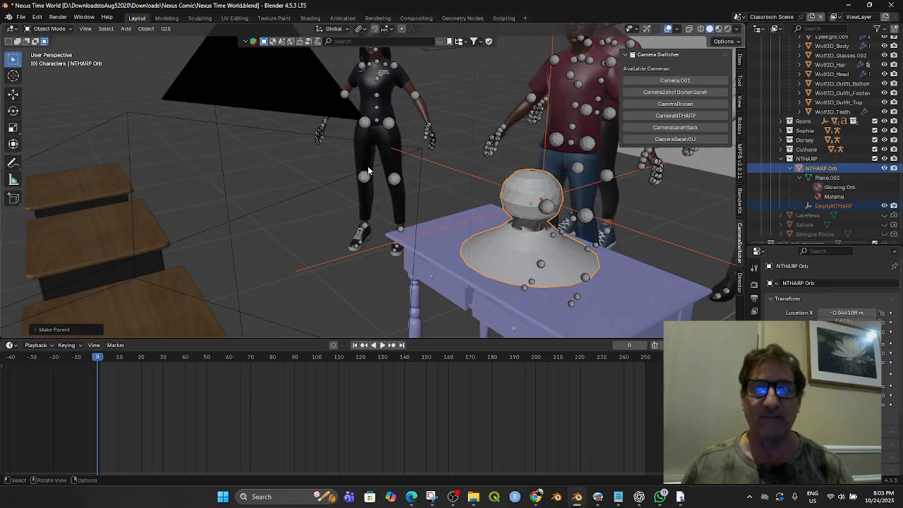
- Select CameraNTHARP and add a Track To constraint to it
click(308, 197)
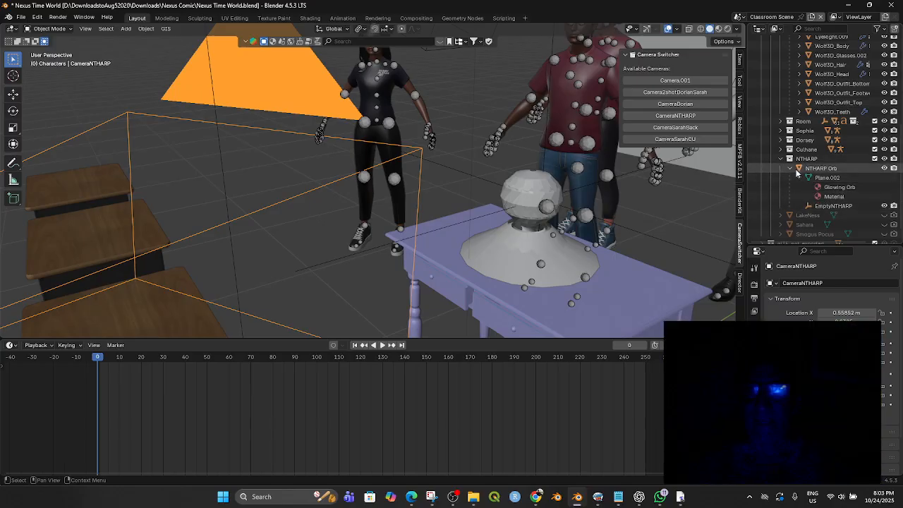
click(785, 159)
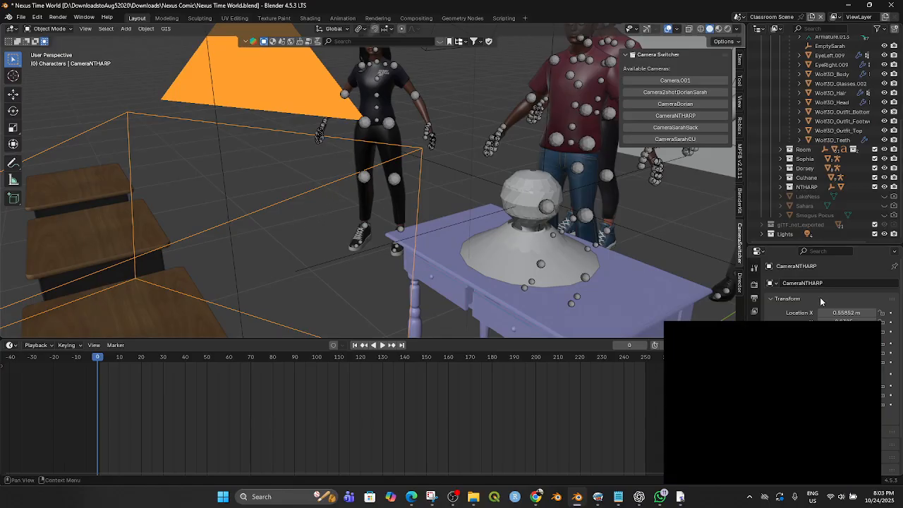
click(755, 386)
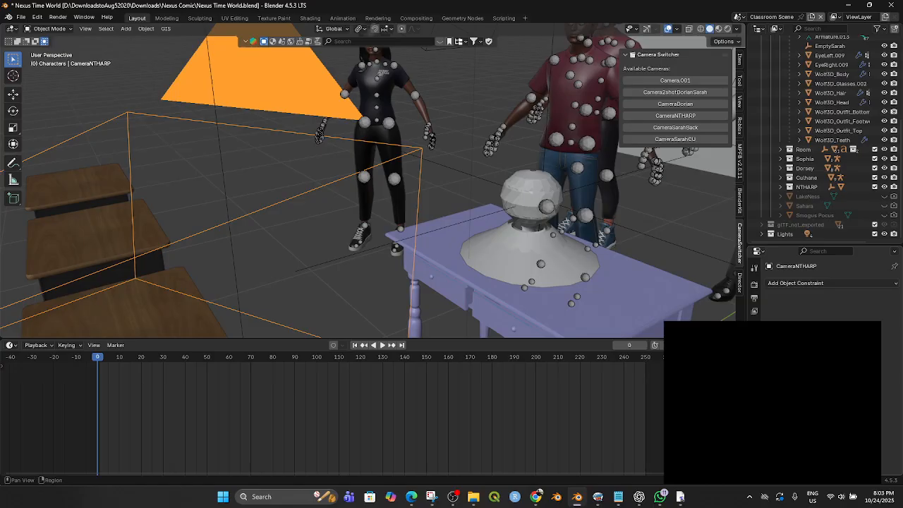
click(808, 283)
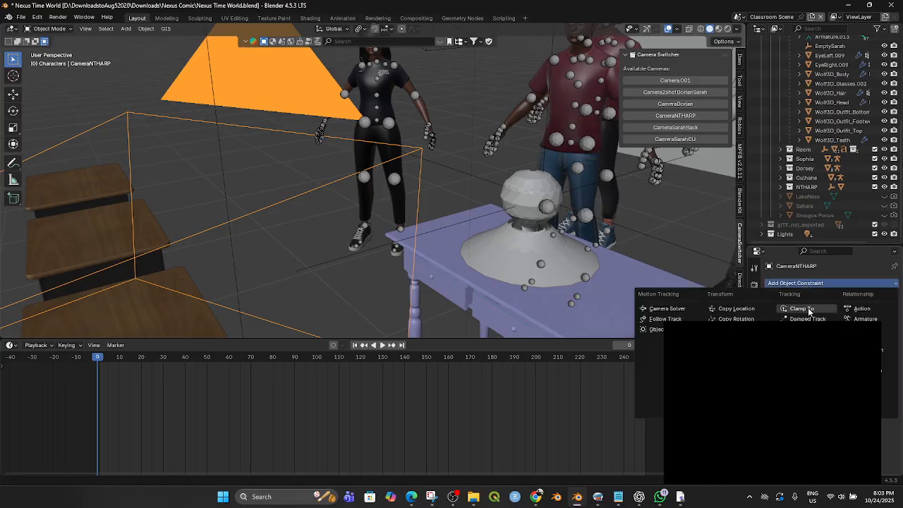
click(803, 350)
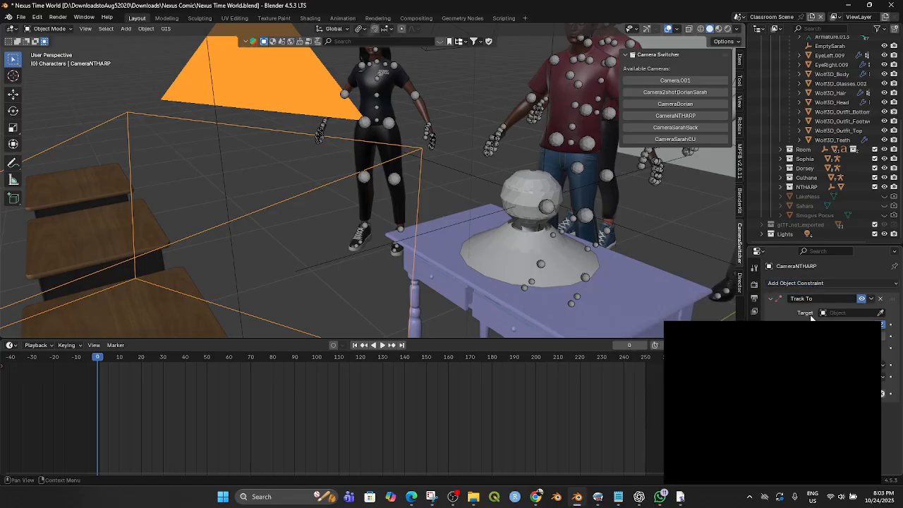
shift+click(670, 244)
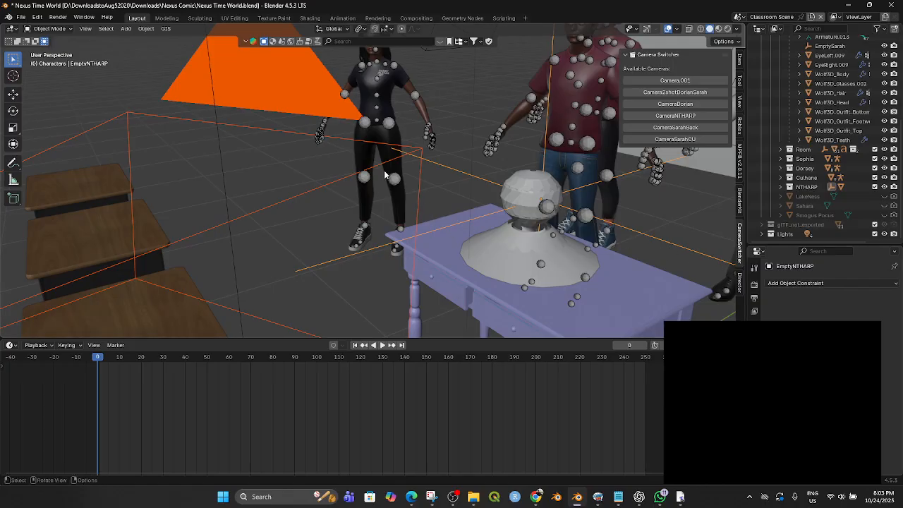
key(ctrl+z)
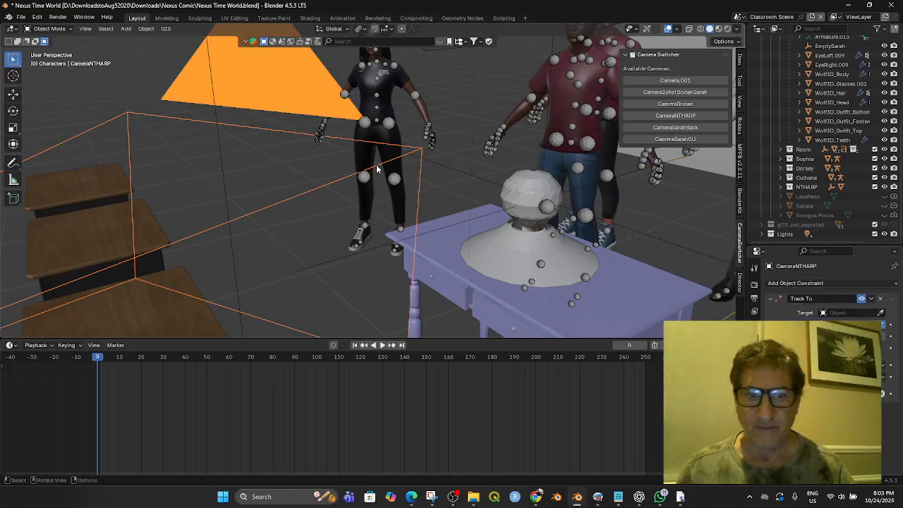
click(881, 313)
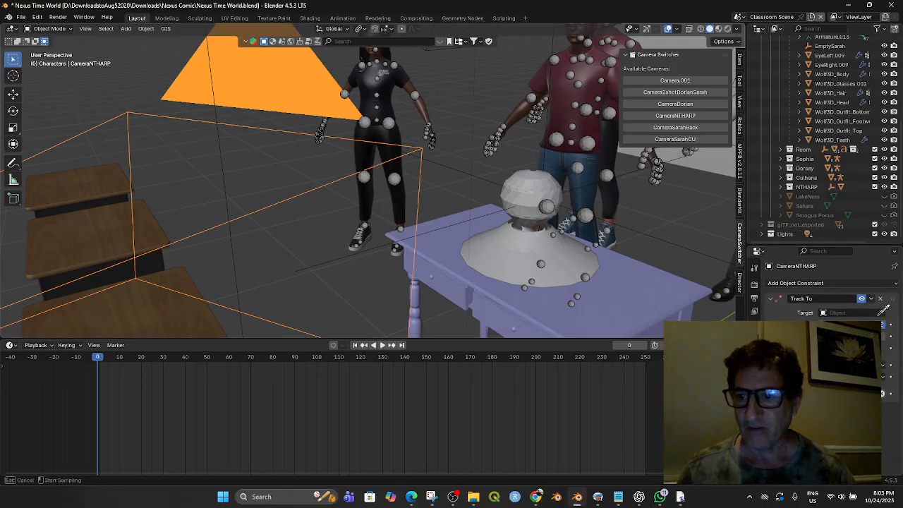
click(536, 182)
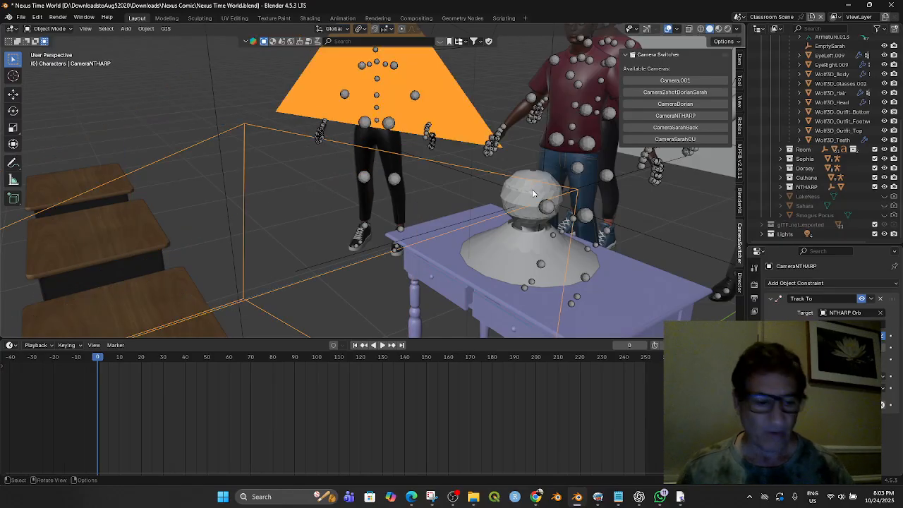
key(ctrl+z)
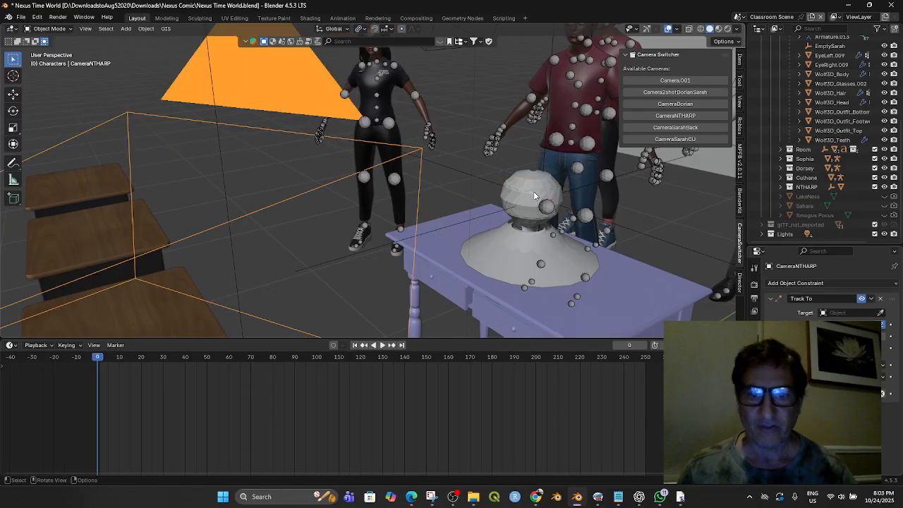
- Set EmptyNTHARP as the target of CameraNTHARP's Track To constraint
click(880, 313)
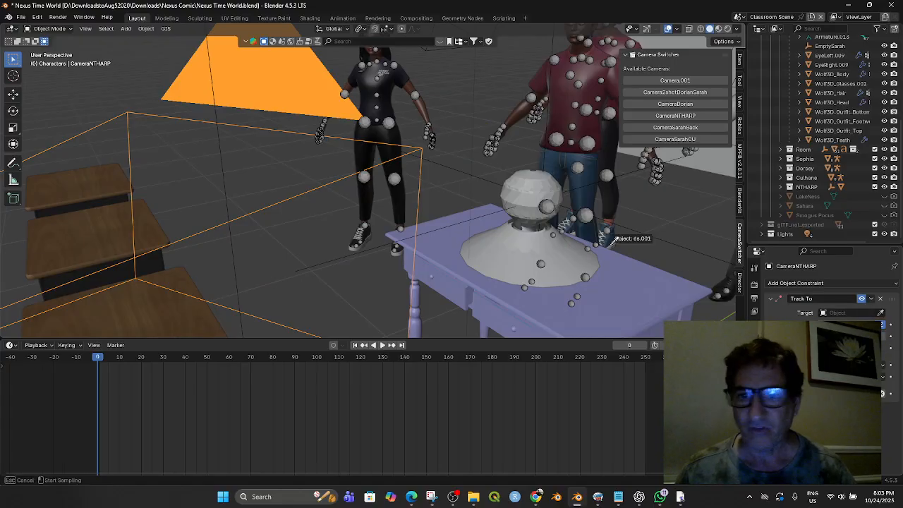
click(503, 209)
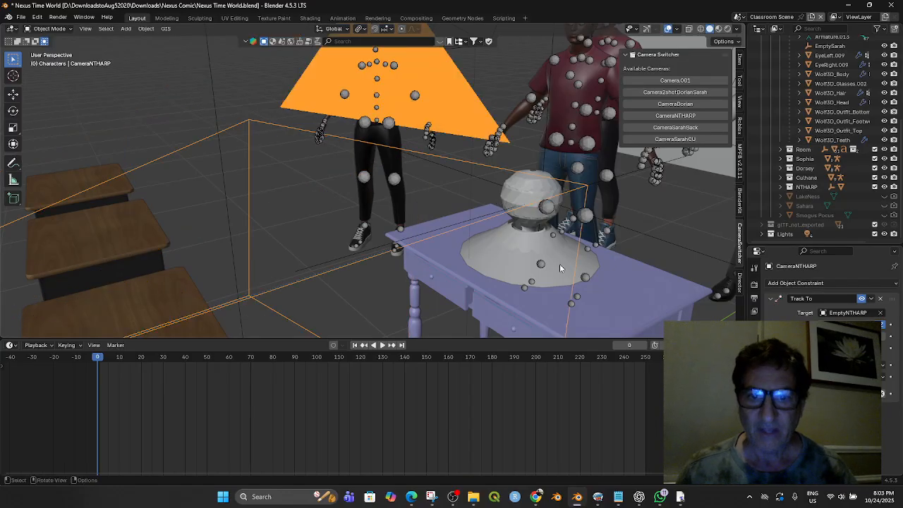
- Test the tracking by moving the NTHARP Orb off the table and returning it to its place
middle_drag(534, 252, 577, 245)
scroll(578, 240, down, 5)
middle_drag(463, 185, 448, 190)
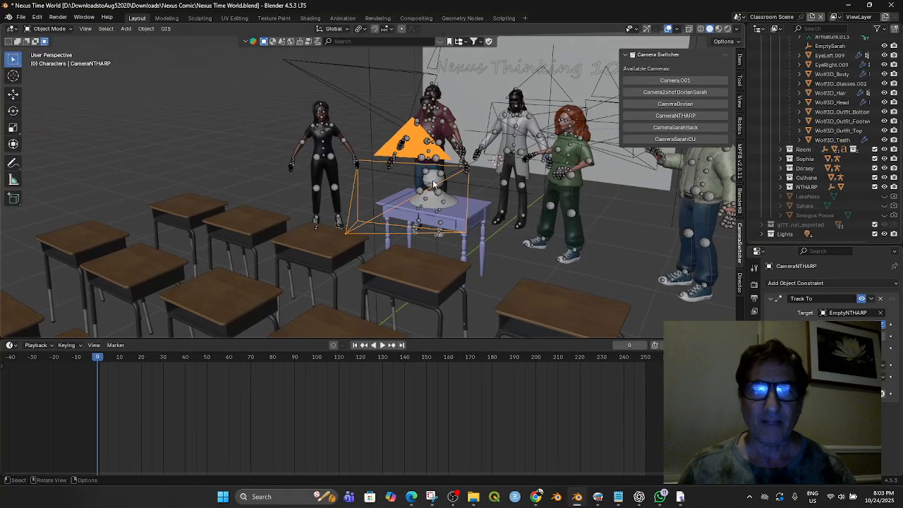
click(433, 179)
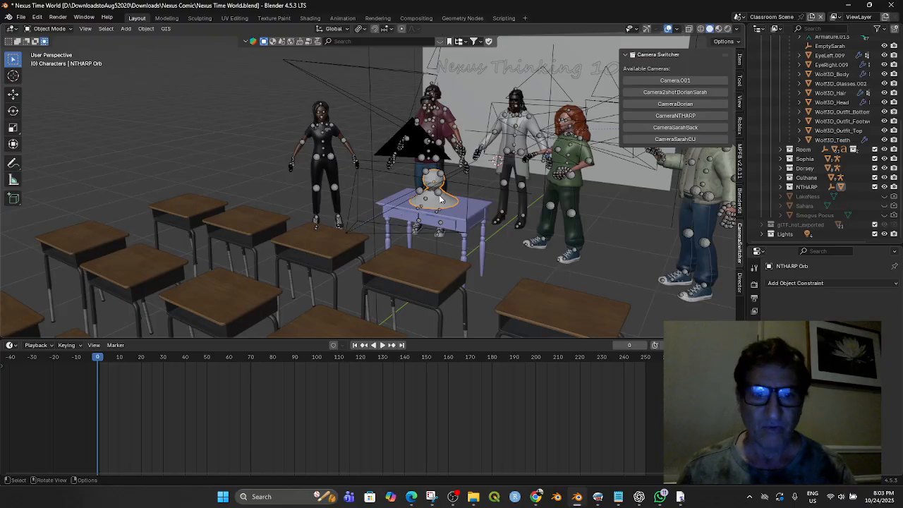
key(g)
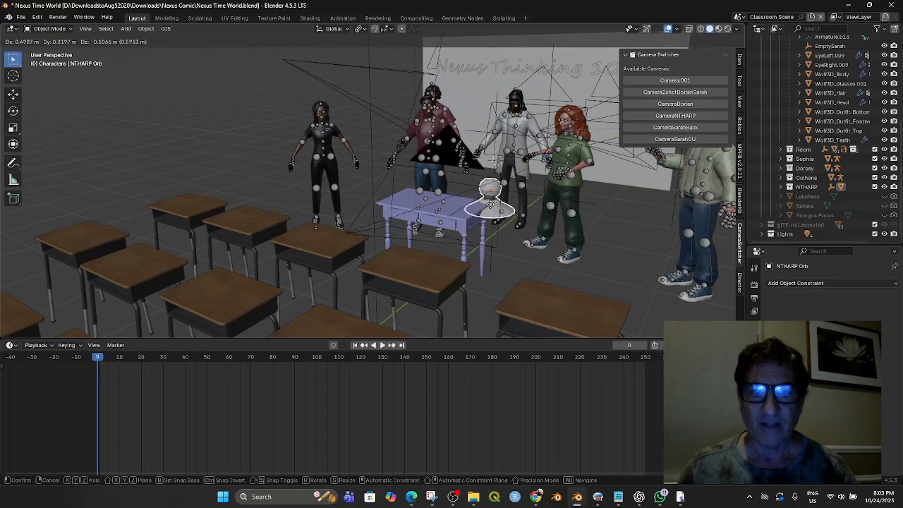
click(433, 189)
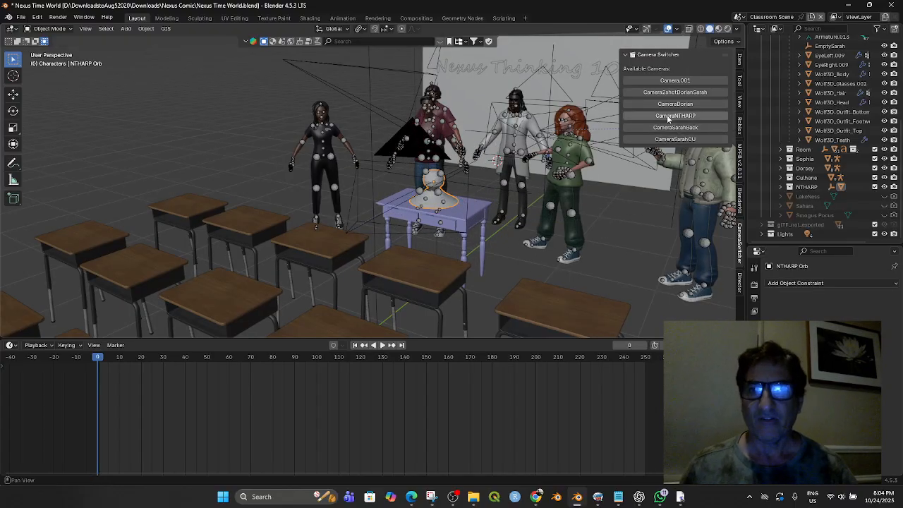
- Compare the views of CameraNTHARP, CameraDorian, CameraSarahCU and CameraSarahBack, then examine the camera layout from behind the characters
mouse_move(528, 244)
middle_down()
mouse_move(575, 264)
mouse_move(515, 254)
middle_up()
scroll(487, 240, down, 5)
scroll(444, 208, up, 7)
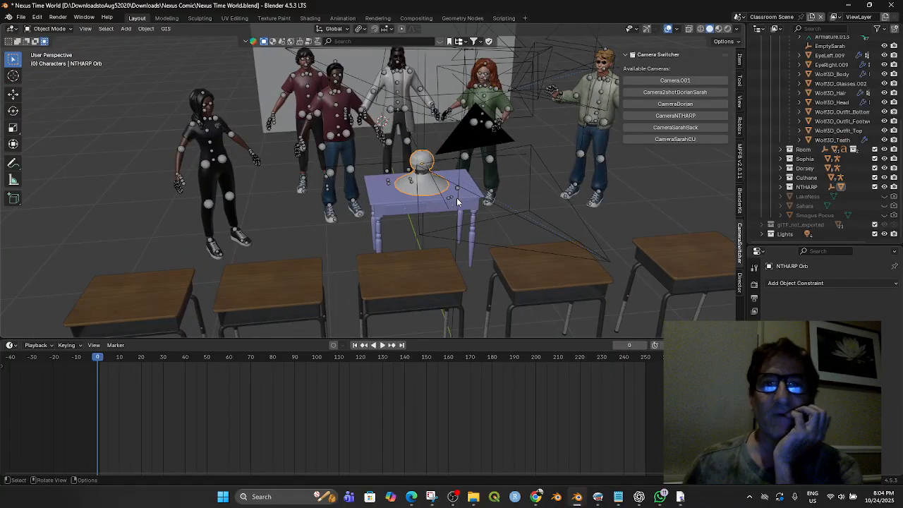
middle_drag(471, 196, 462, 184)
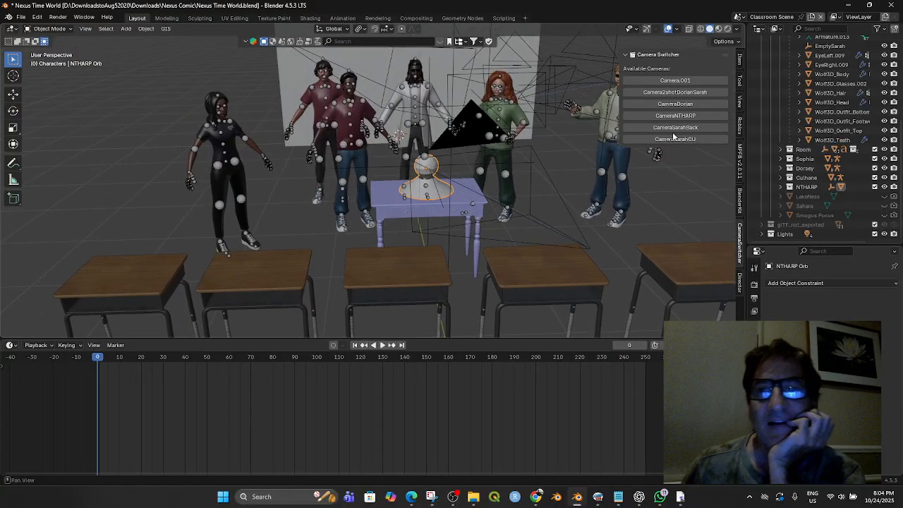
click(690, 118)
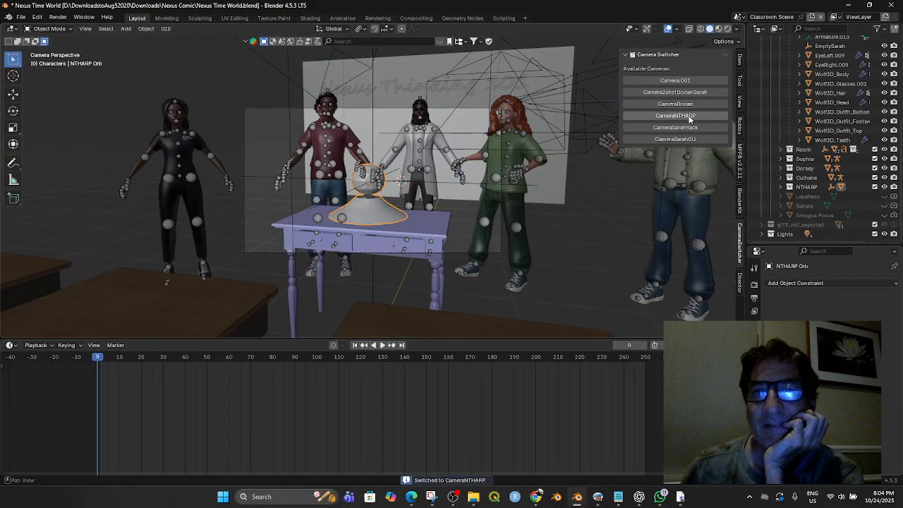
click(685, 105)
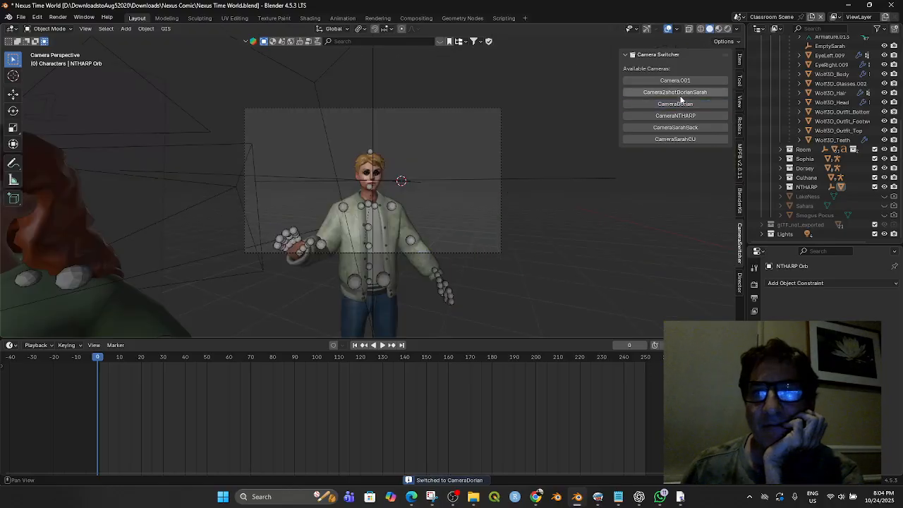
click(684, 140)
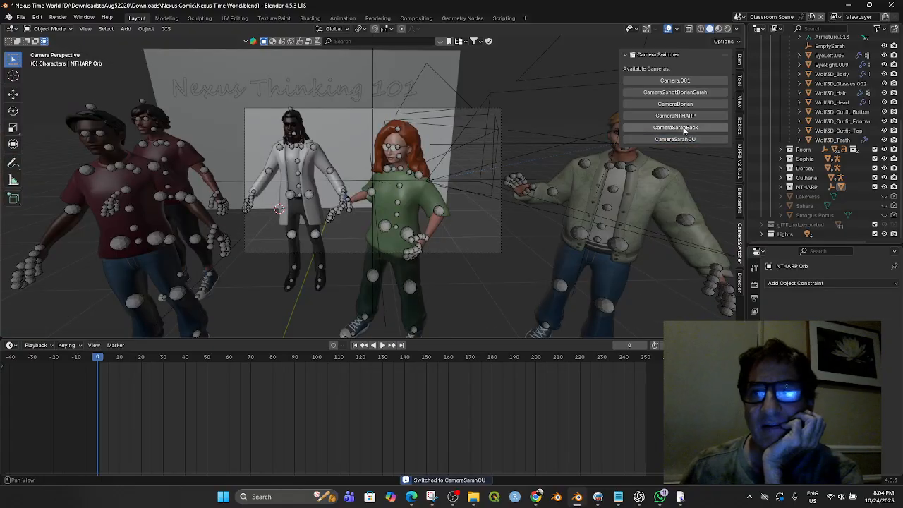
click(678, 128)
middle_drag(541, 170, 569, 180)
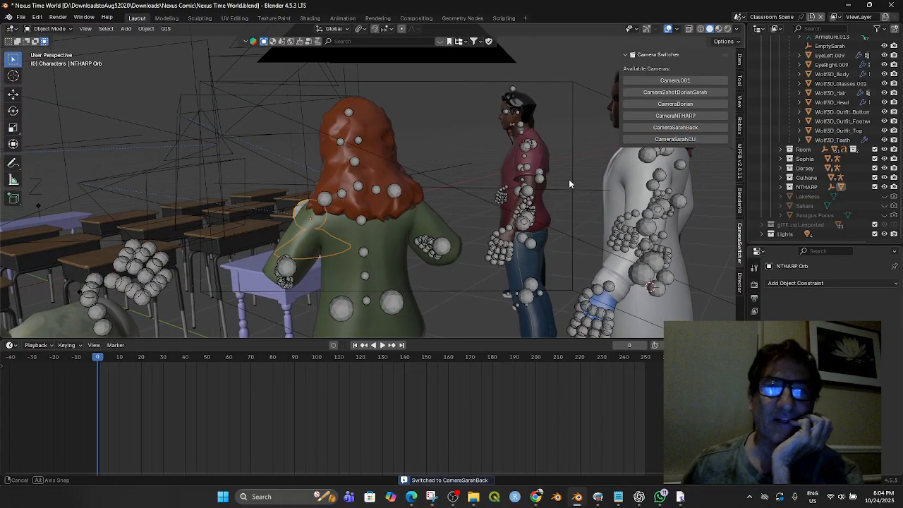
scroll(540, 172, down, 6)
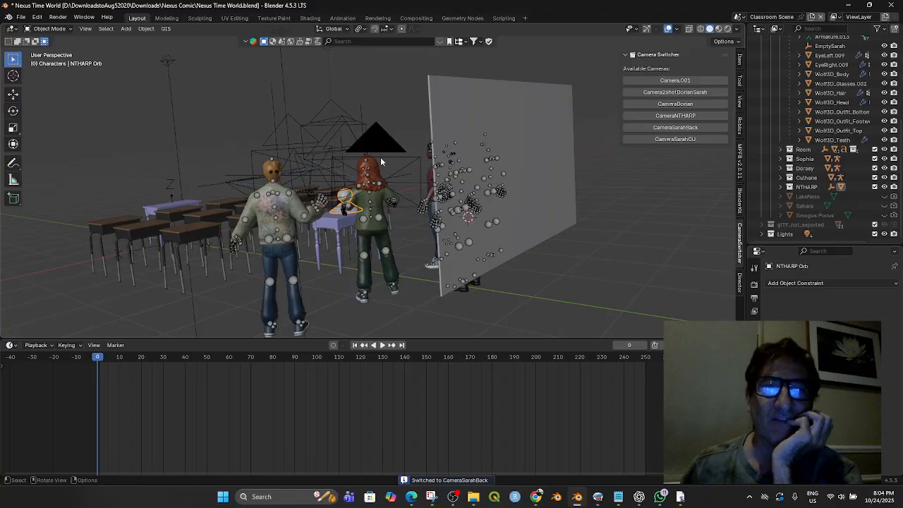
- Add a Track To constraint to CameraSarahBack, the camera behind Sarah, with EmptySarah as its target
mouse_move(400, 189)
middle_down()
mouse_move(415, 190)
mouse_move(396, 192)
middle_up()
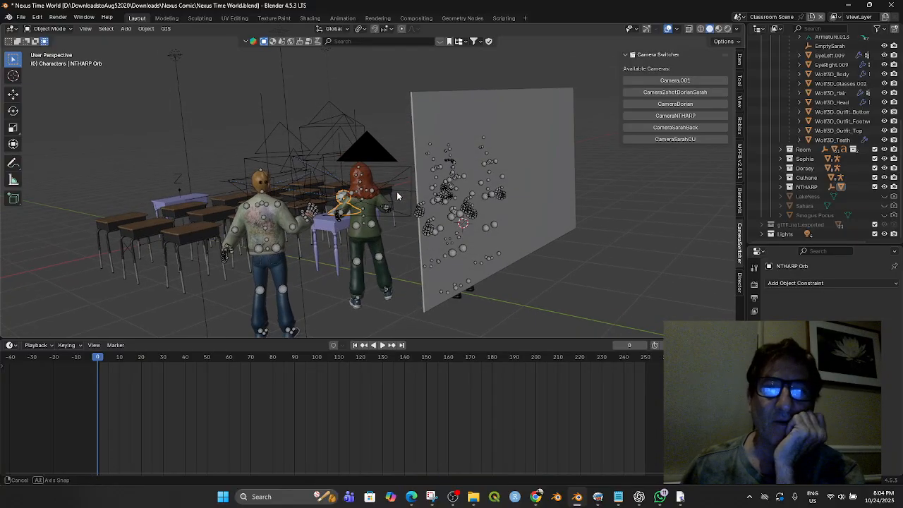
click(375, 158)
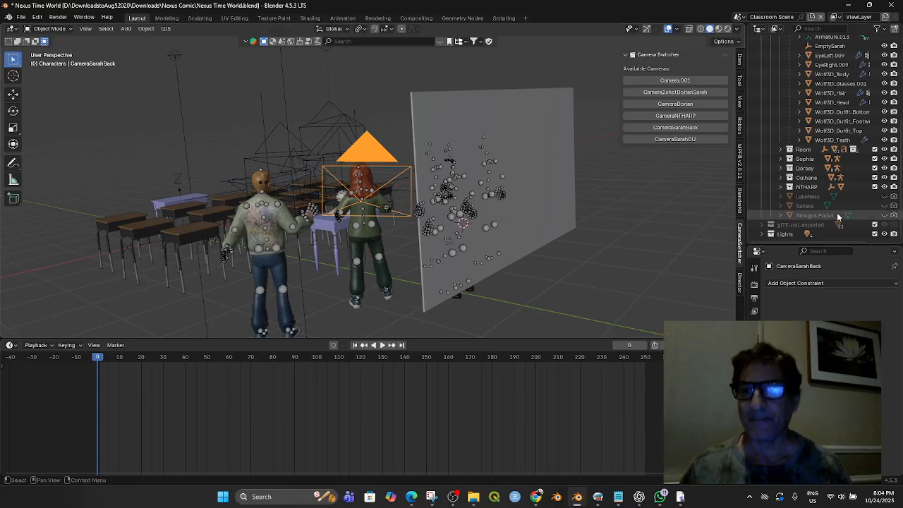
click(813, 283)
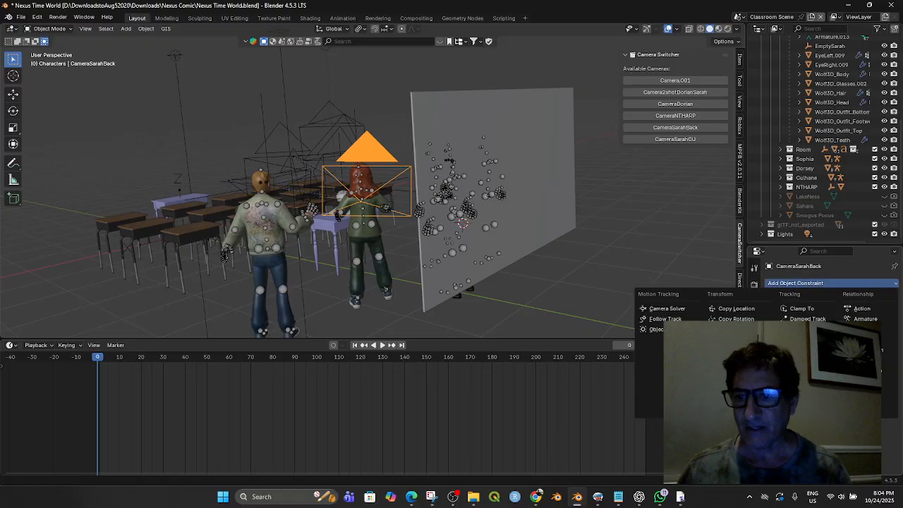
click(804, 360)
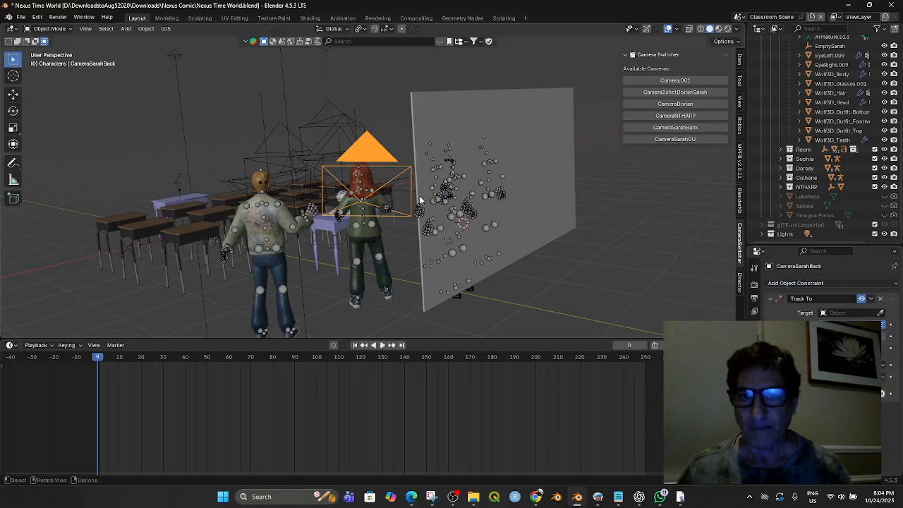
click(824, 313)
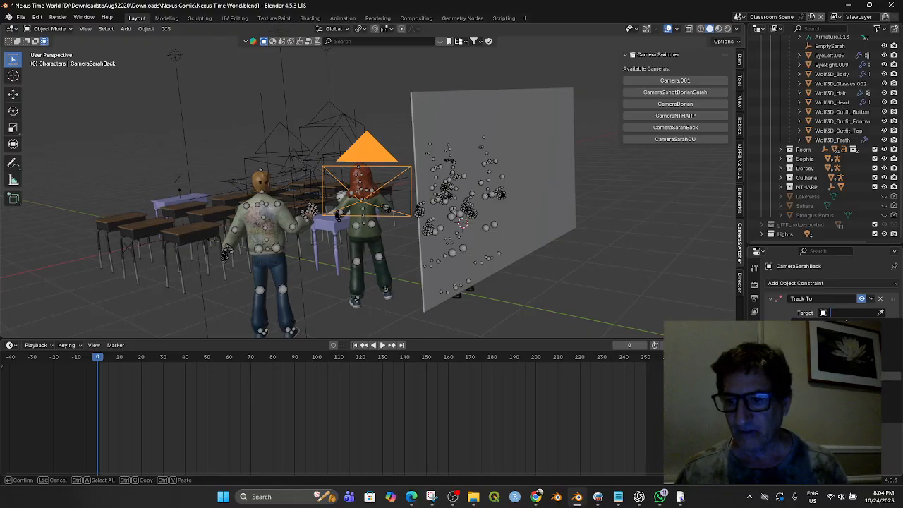
click(840, 386)
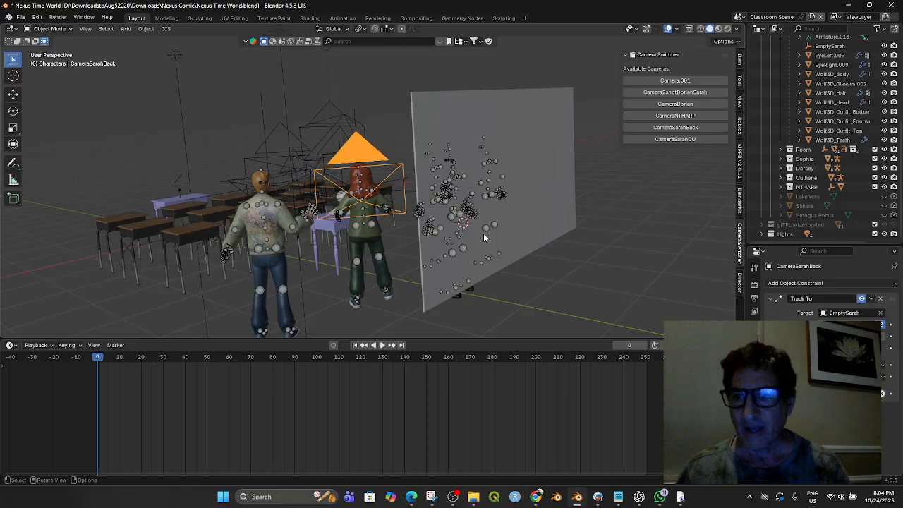
middle_drag(483, 238, 488, 230)
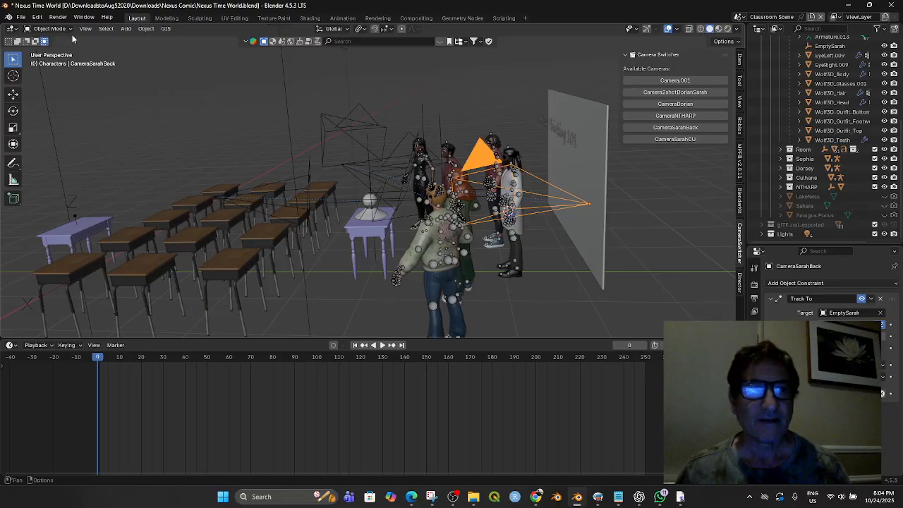
click(462, 187)
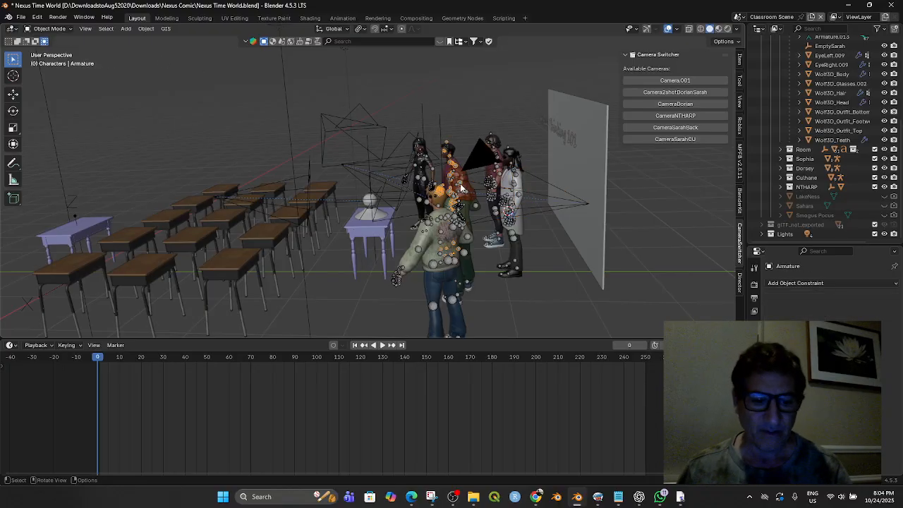
key(g)
key(Escape)
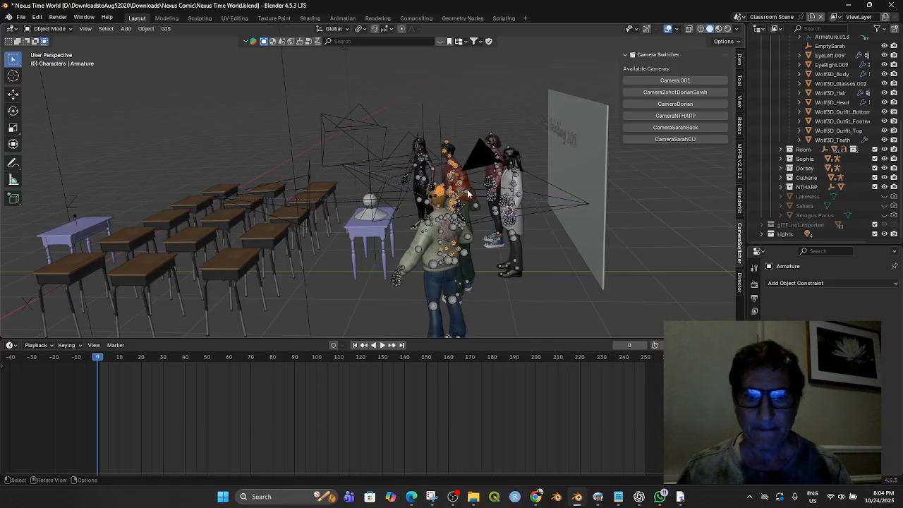
- Test CameraSarahBack's tracking by moving SarahArmature in the open scene and through that camera's view, returning it to its place each time
click(468, 195)
key(g)
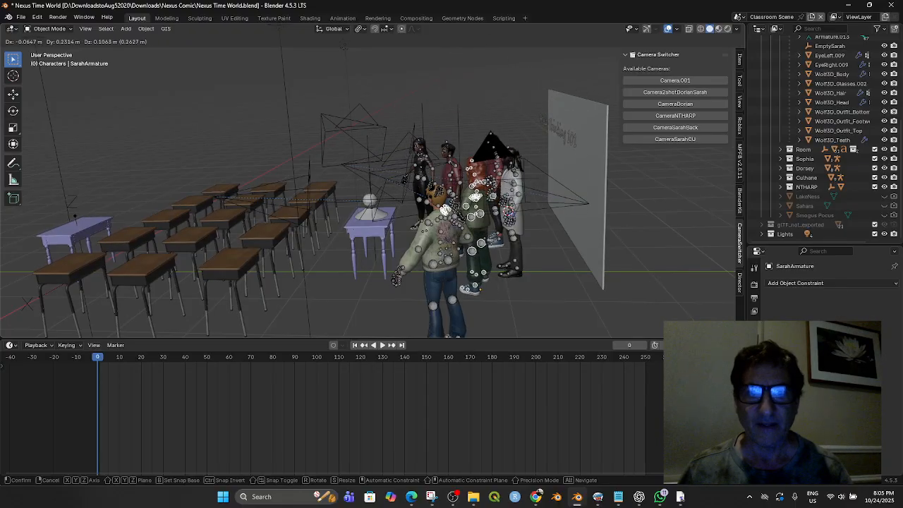
key(Escape)
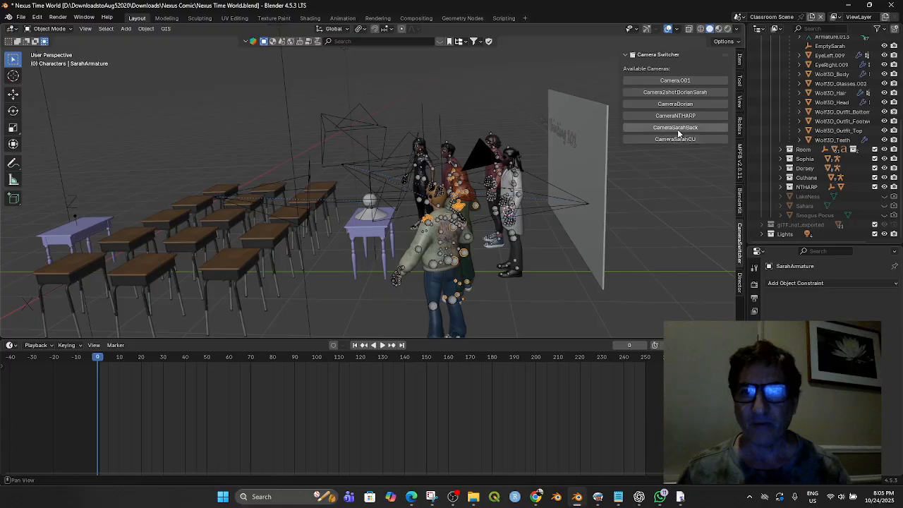
click(676, 127)
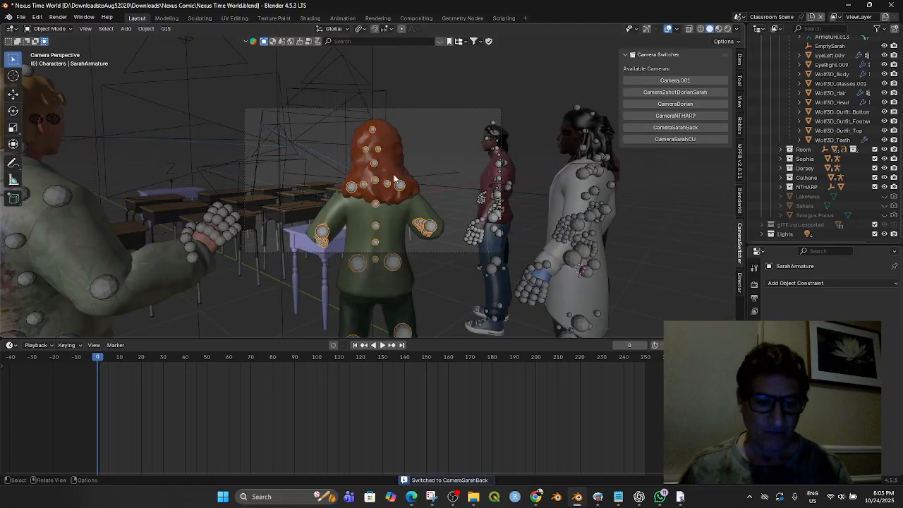
key(g)
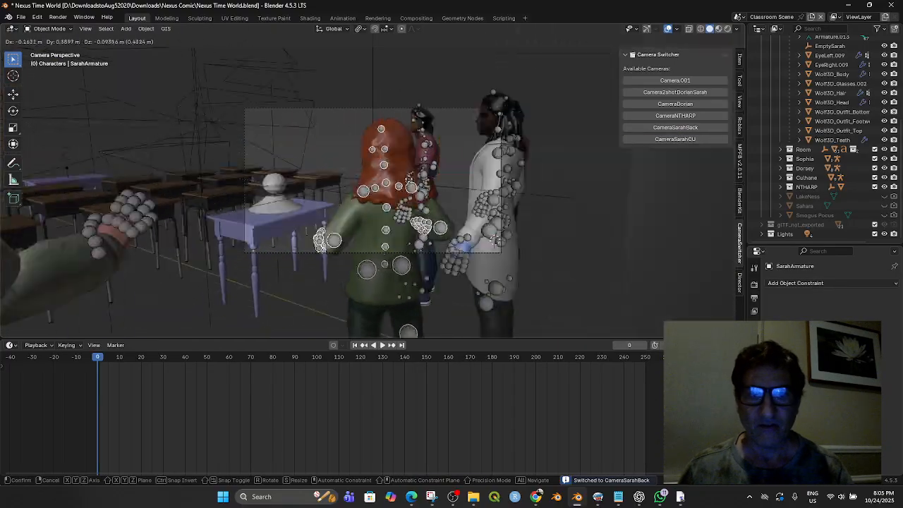
click(390, 177)
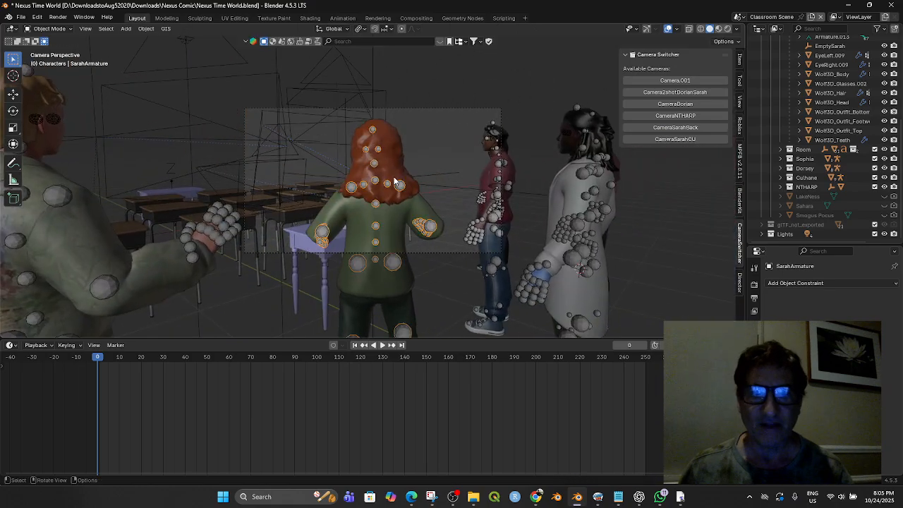
- Test CameraSarahCU's tracking by moving SarahArmature while looking through that camera, and cancel the move
click(676, 139)
key(g)
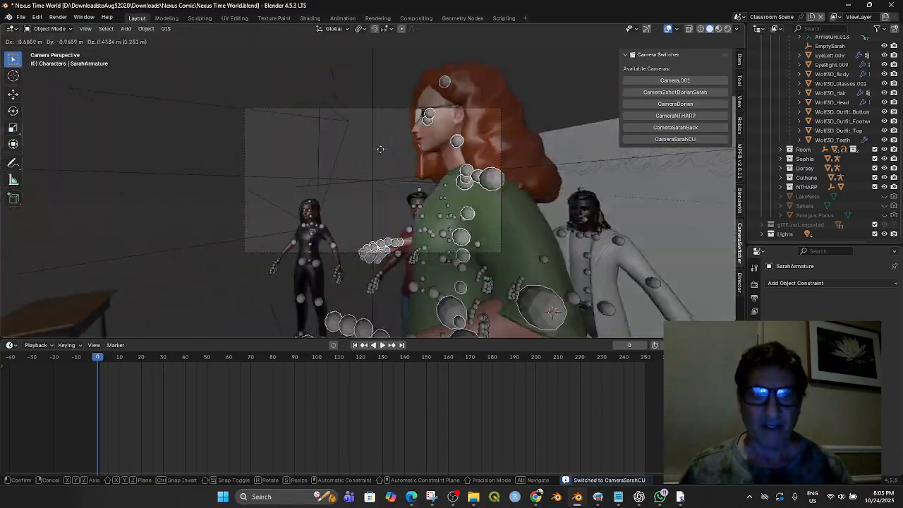
right_click(405, 148)
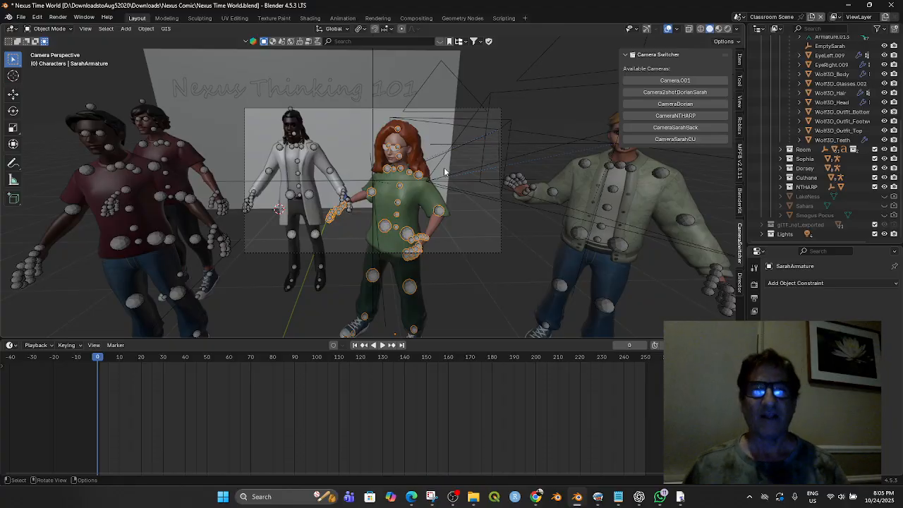
- Compare the views of CameraSarahCU, CameraSarahBack, CameraNTHARP, CameraDorian and Camera2shotDorianSarah
click(668, 141)
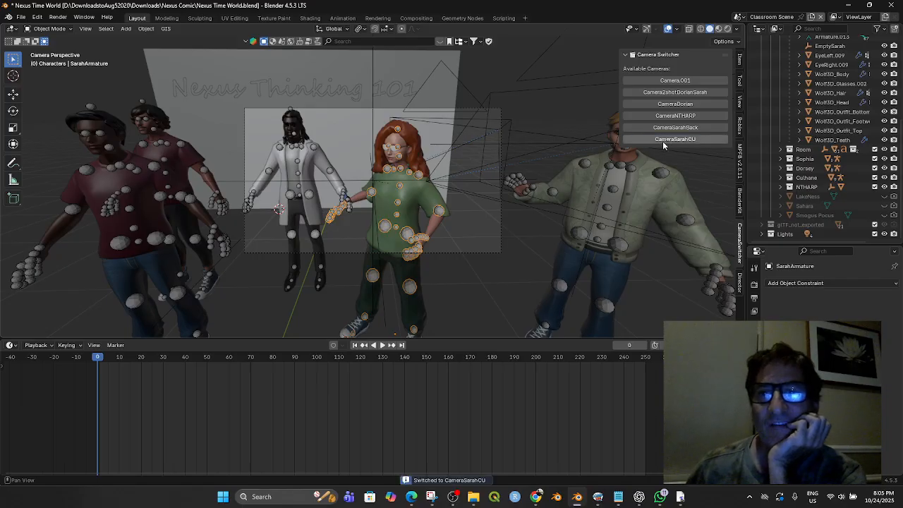
click(671, 129)
click(674, 117)
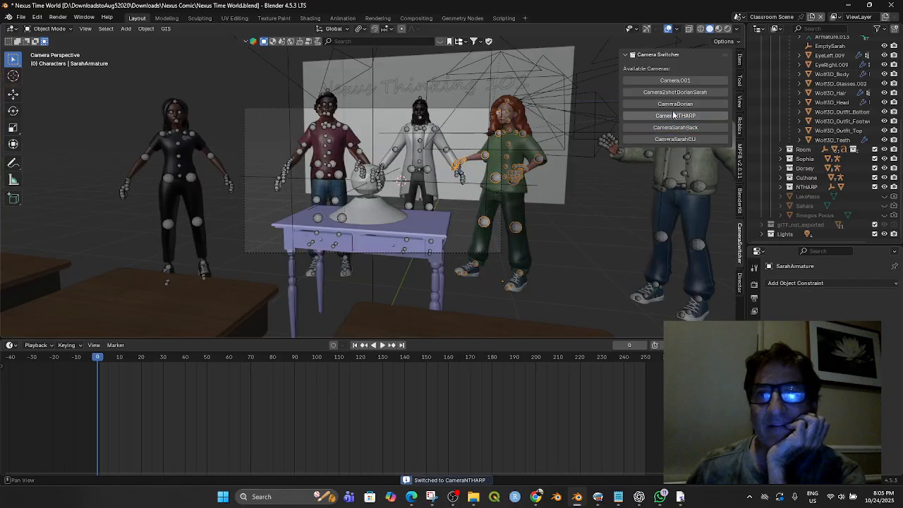
click(674, 103)
click(674, 93)
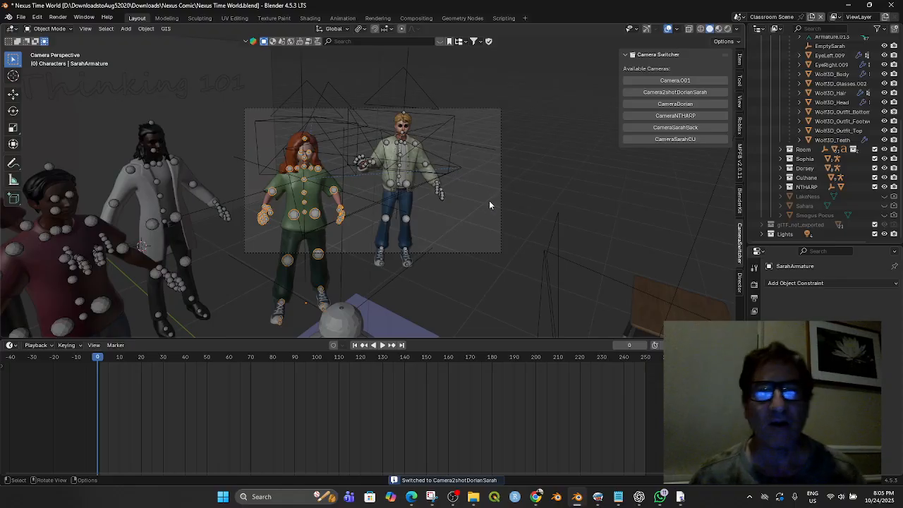
middle_drag(506, 225, 549, 173)
click(682, 91)
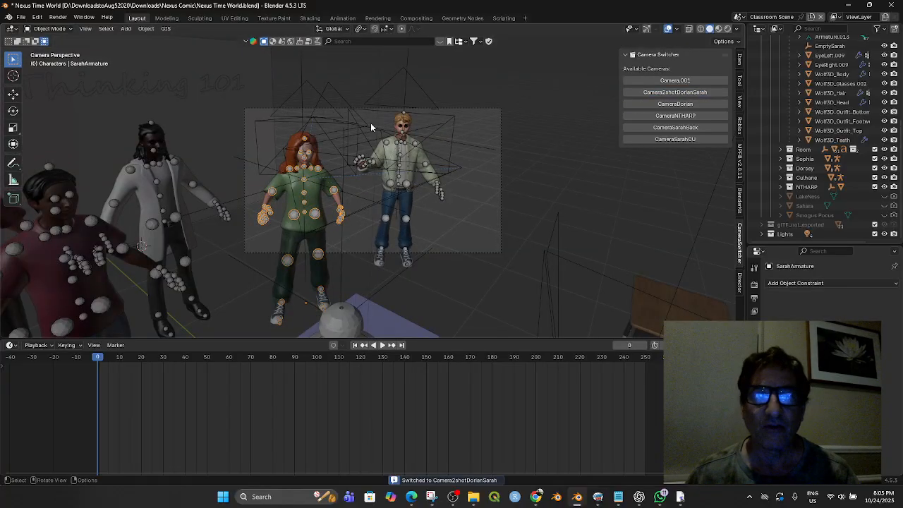
- Leave the two-shot view and inspect the constraints of Camera2shotDorianSarah, CameraNTHARP and CameraSarahBack
click(471, 109)
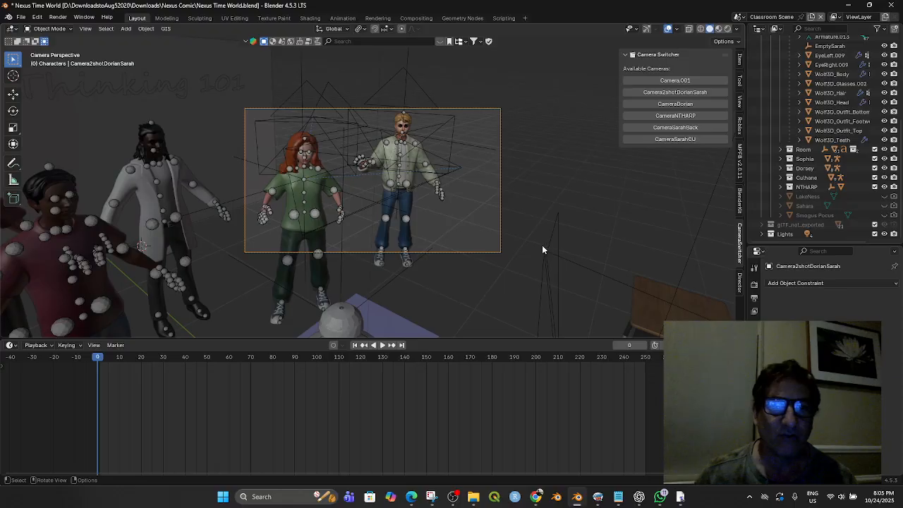
scroll(536, 241, down, 2)
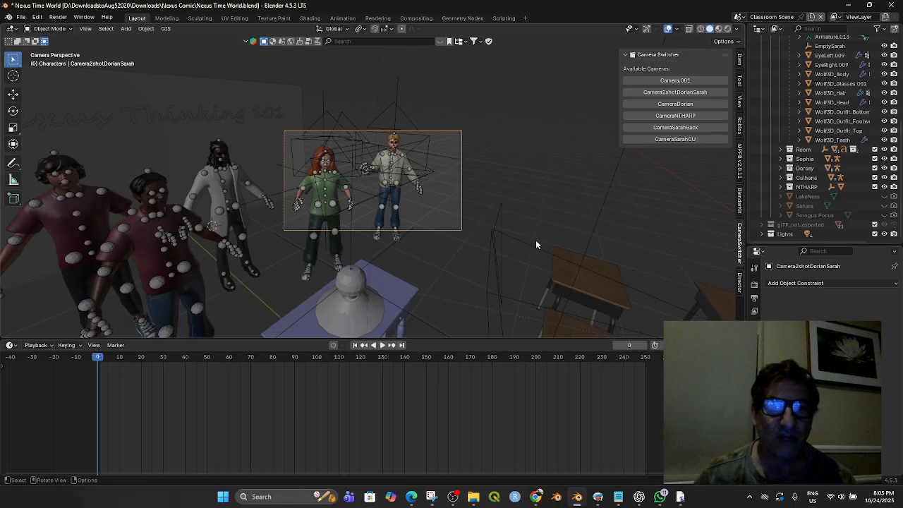
scroll(537, 241, down, 2)
middle_drag(536, 241, 533, 254)
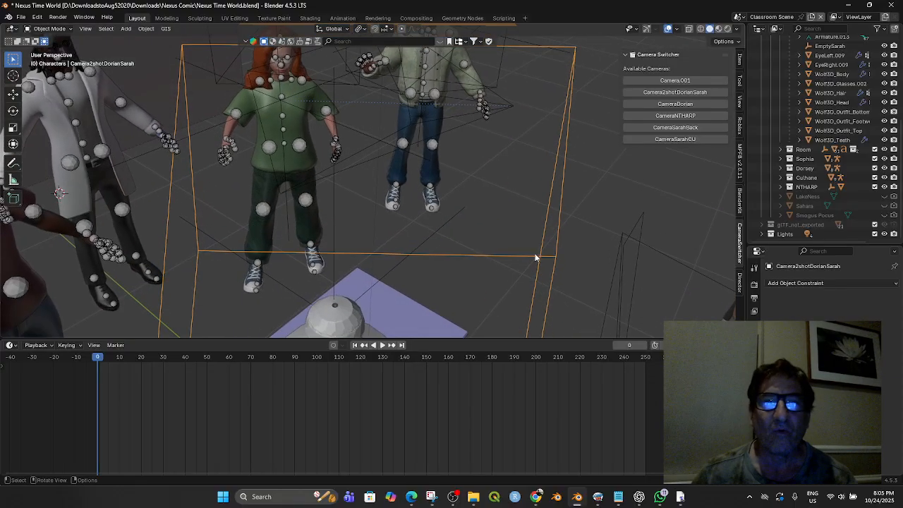
scroll(567, 250, down, 5)
scroll(564, 249, down, 2)
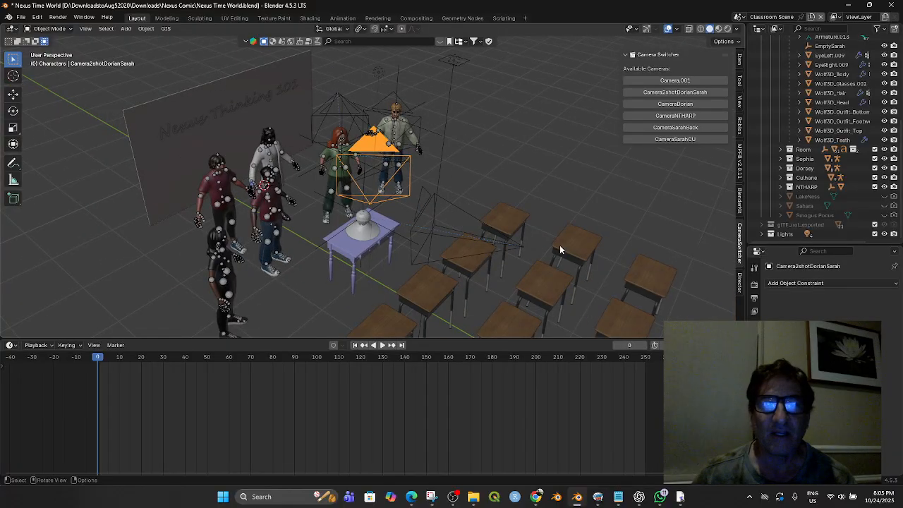
click(510, 246)
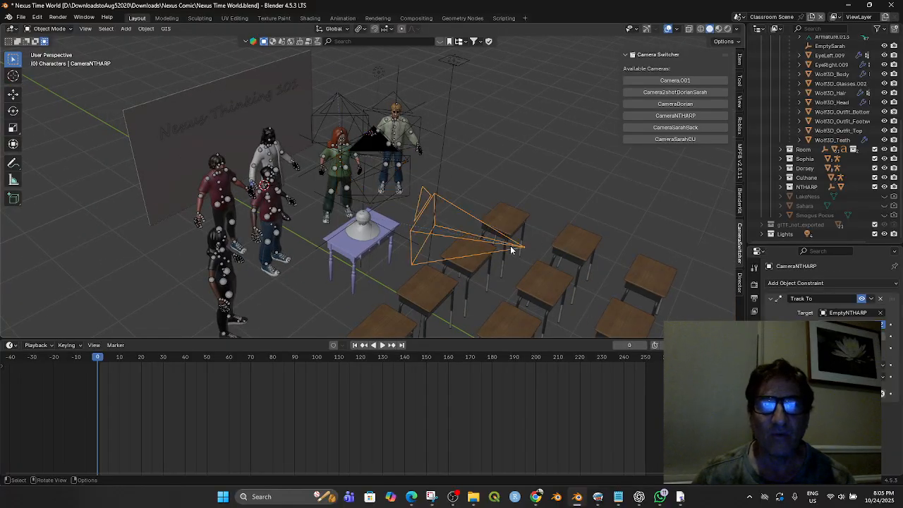
click(327, 108)
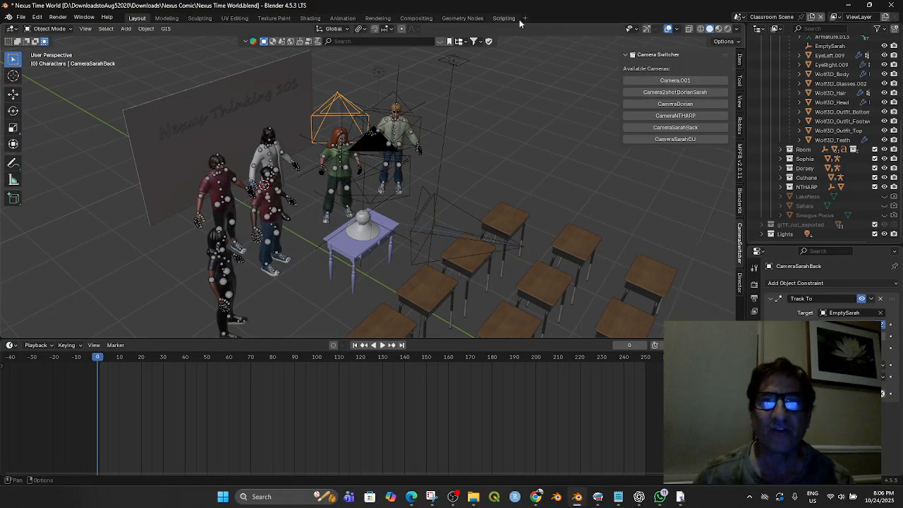
- Open the CameraSwitcherTH script in the Scripting workspace and look through its code
click(505, 17)
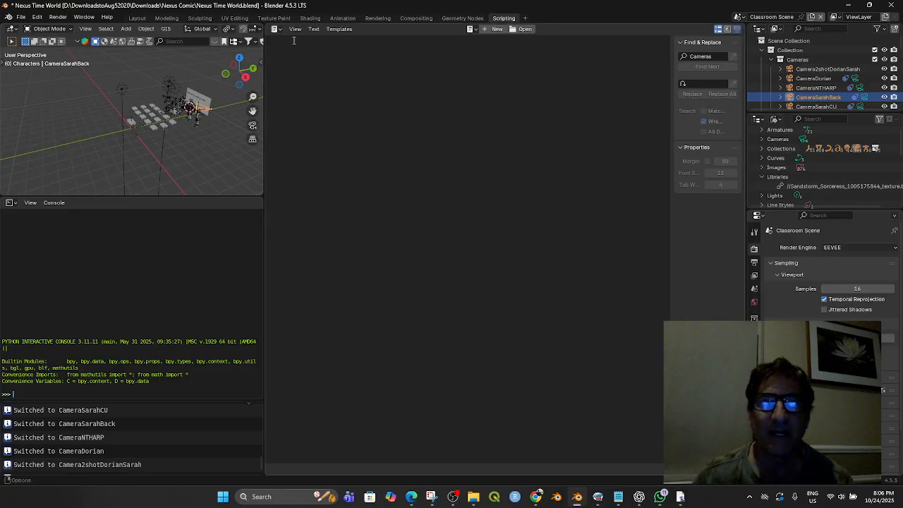
click(473, 29)
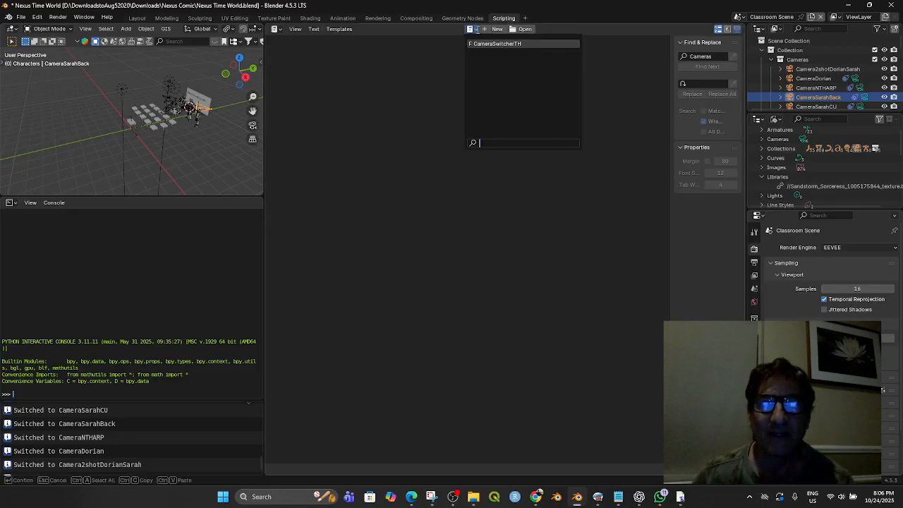
click(492, 44)
scroll(514, 167, down, 3)
scroll(515, 167, up, 3)
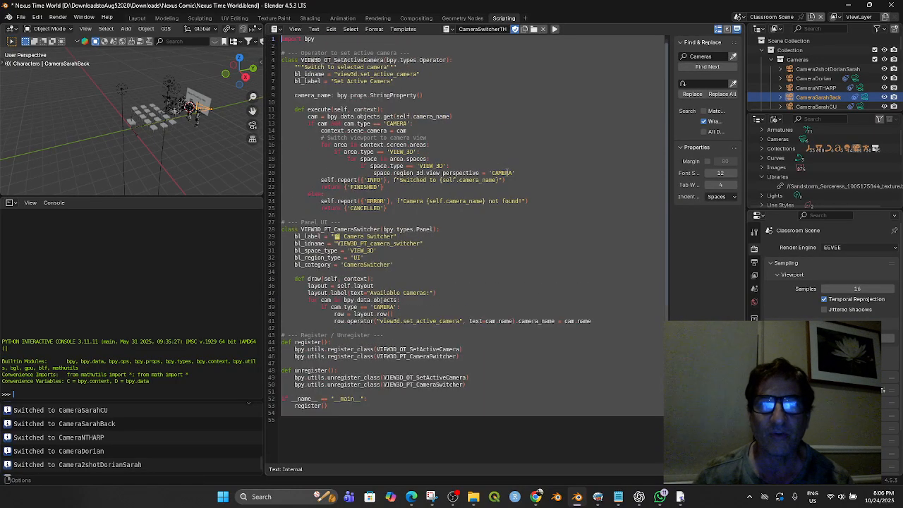
click(451, 29)
click(506, 89)
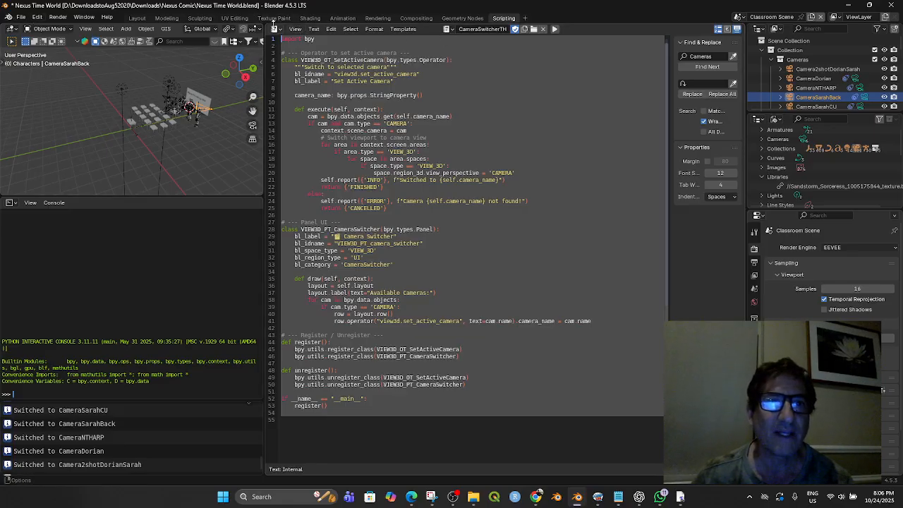
- Return to the Layout workspace, show the Director add-on's camera tools and clear the object selection
click(137, 17)
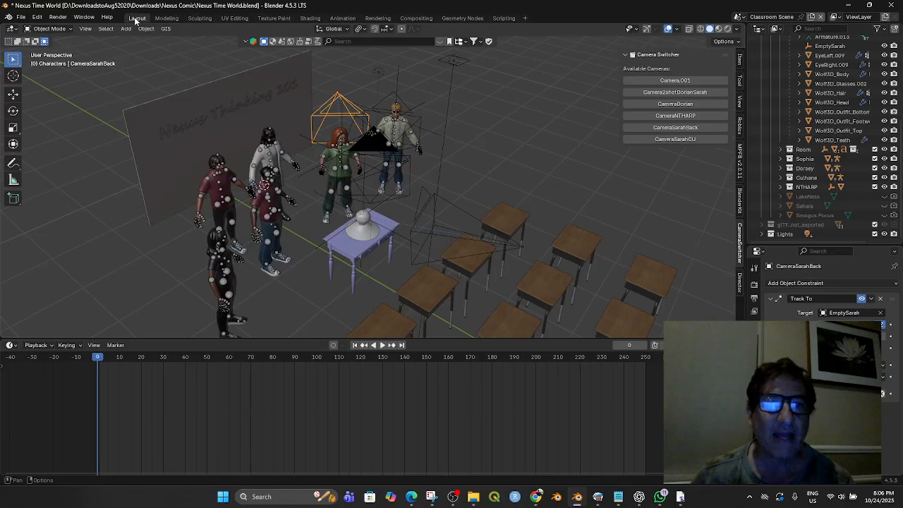
click(740, 286)
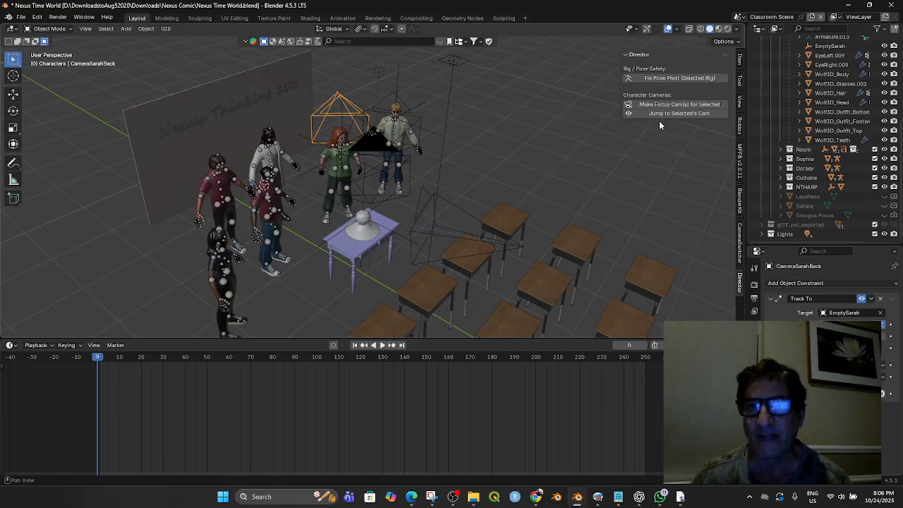
click(530, 131)
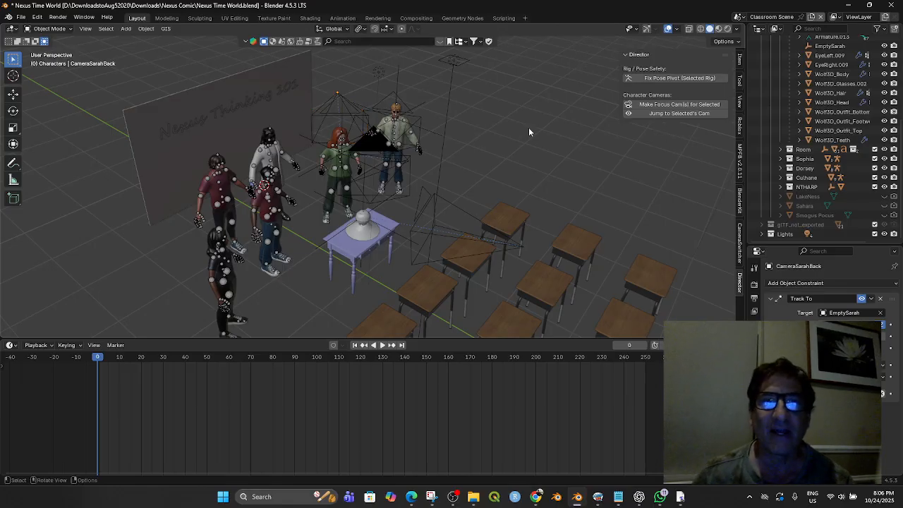
- Open the Scripting workspace, check the list of existing text blocks and create a new empty text block
click(504, 18)
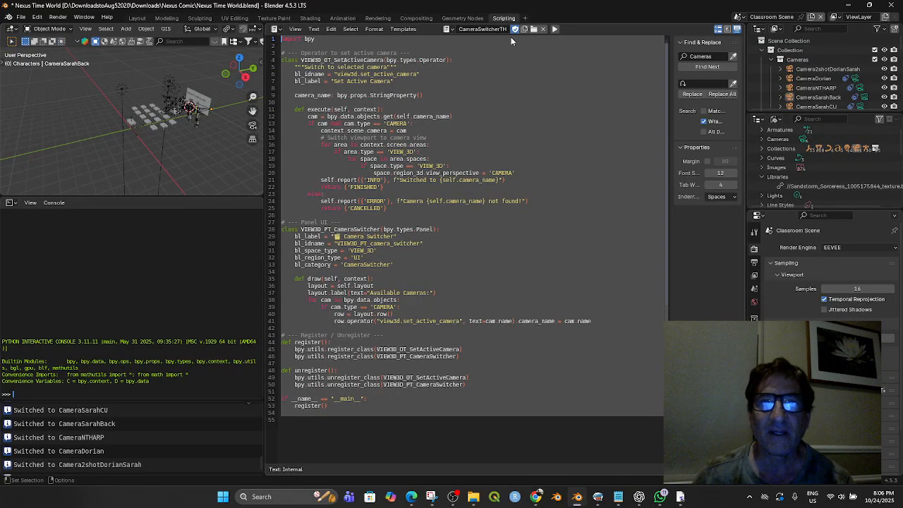
click(449, 29)
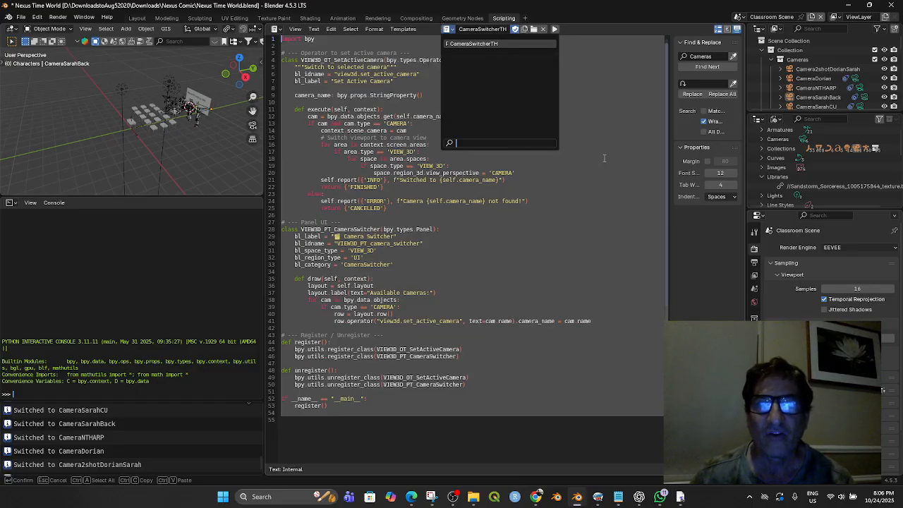
scroll(603, 157, down, 5)
scroll(603, 156, up, 5)
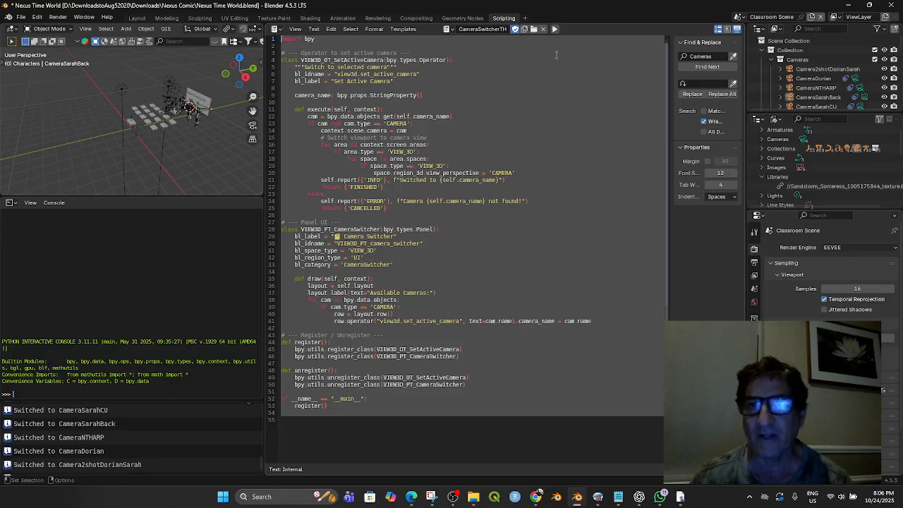
click(524, 30)
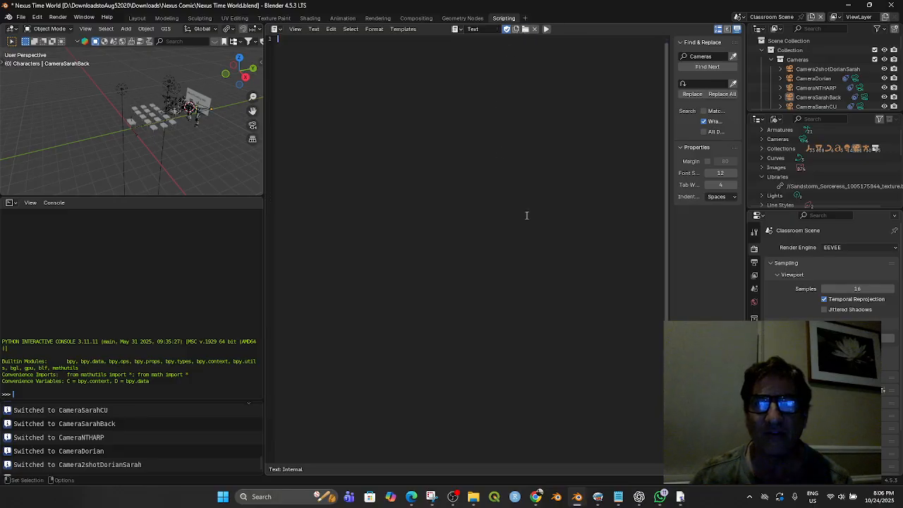
- Copy the Director add-on script from the ChatGPT conversation and paste it into Blender's new text block
click(639, 497)
scroll(657, 314, up, 20)
scroll(583, 321, up, 20)
scroll(556, 322, up, 3)
click(771, 68)
scroll(655, 349, down, 3)
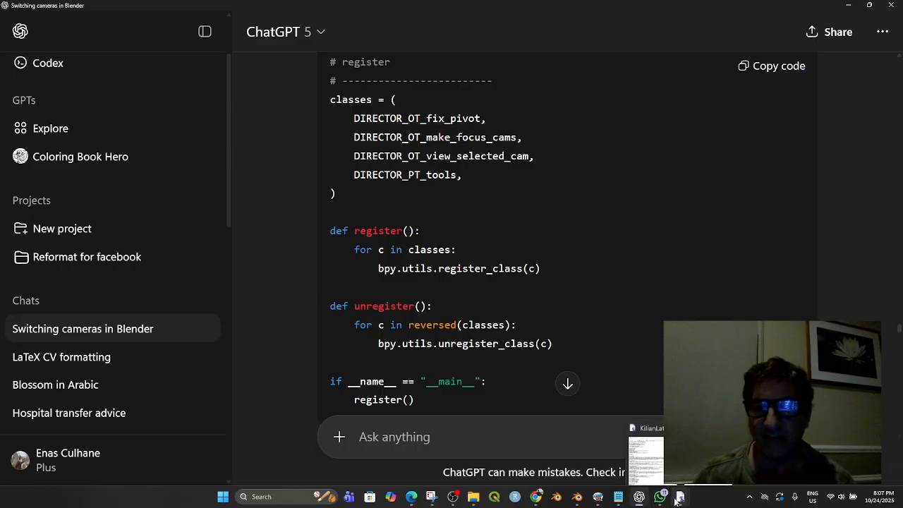
click(577, 500)
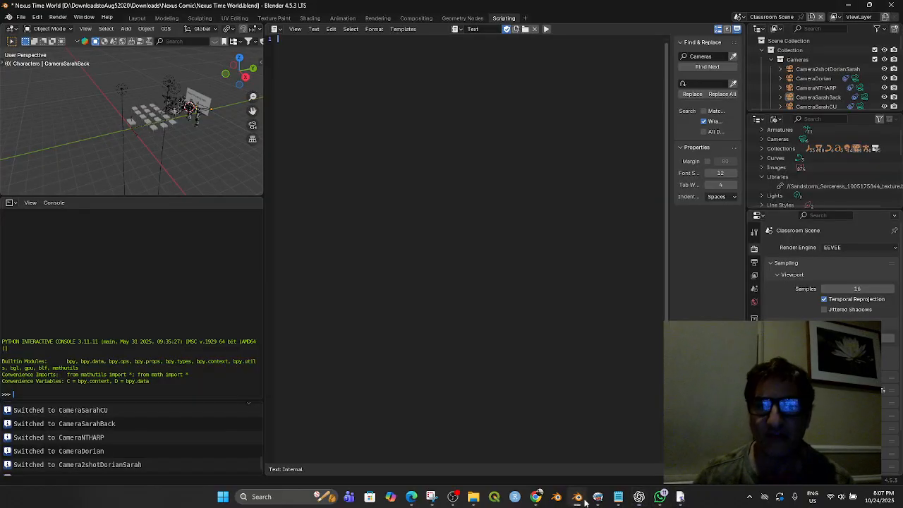
key(ctrl+v)
scroll(423, 141, up, 5)
scroll(471, 166, up, 3)
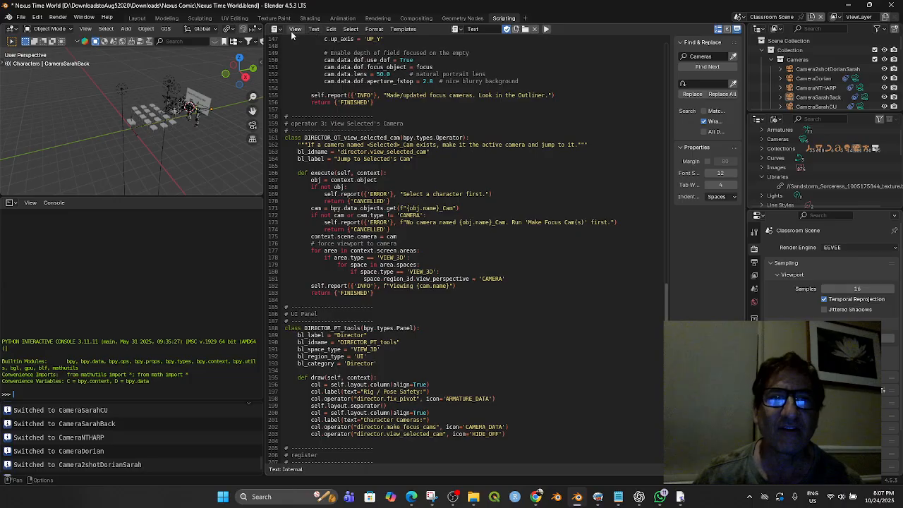
- Rename the text block with the Director script as DirectorFollowCamera and save the blend file
click(456, 28)
click(462, 29)
click(479, 30)
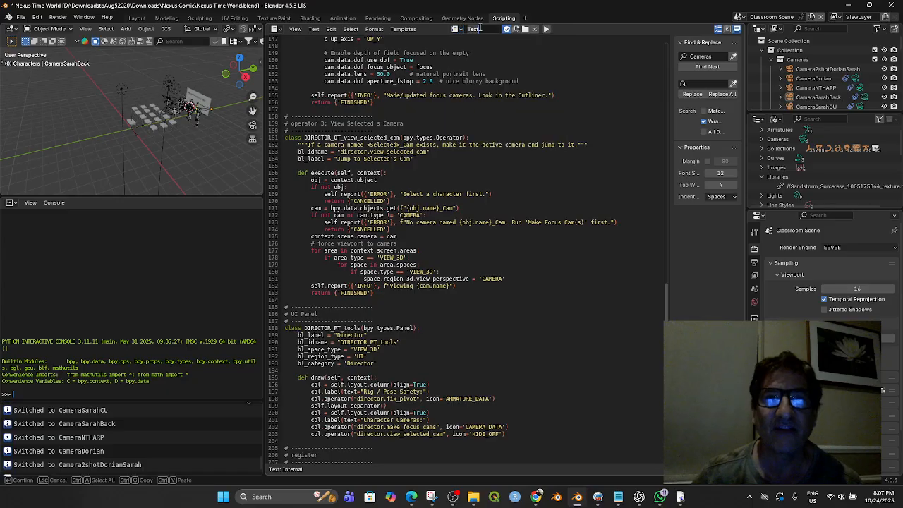
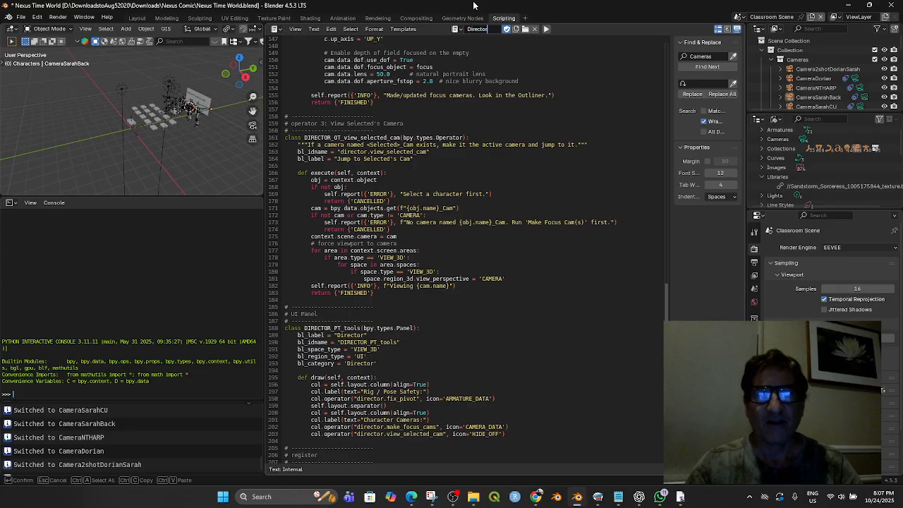
text(llowCamera)
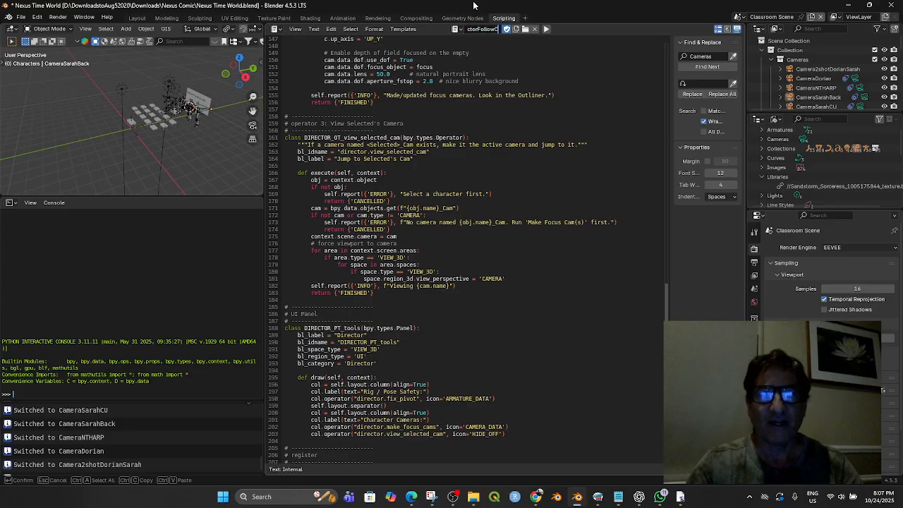
key(Return)
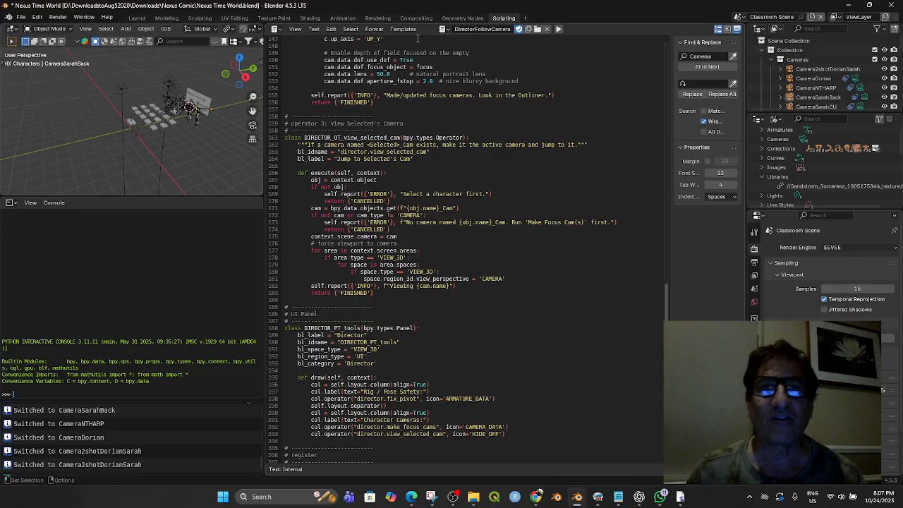
click(21, 17)
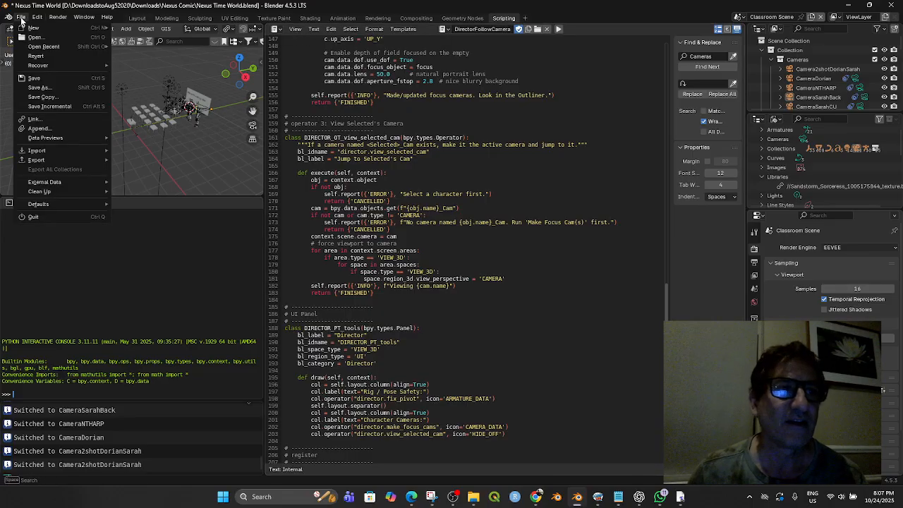
click(36, 78)
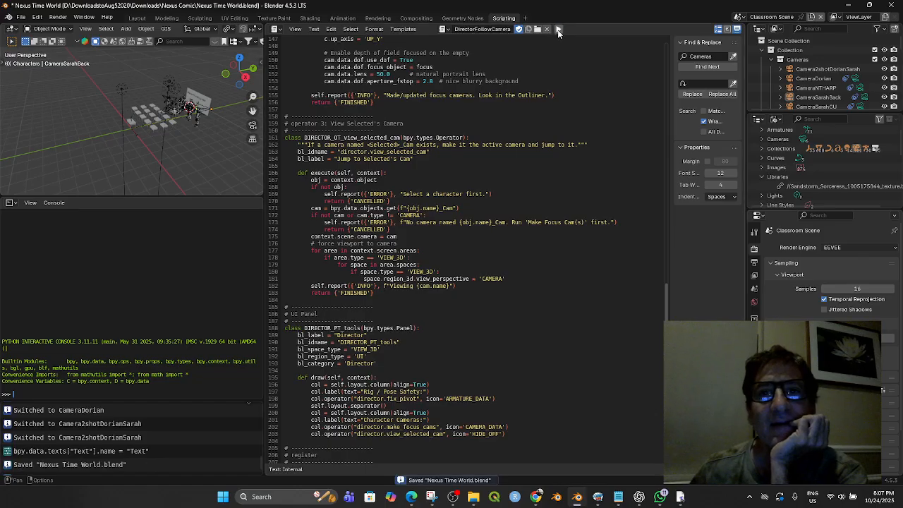
- Return to the Layout workspace and identify the cameras around the characters by selecting Camera2shotDorianSarah and CameraSarahBack
click(137, 18)
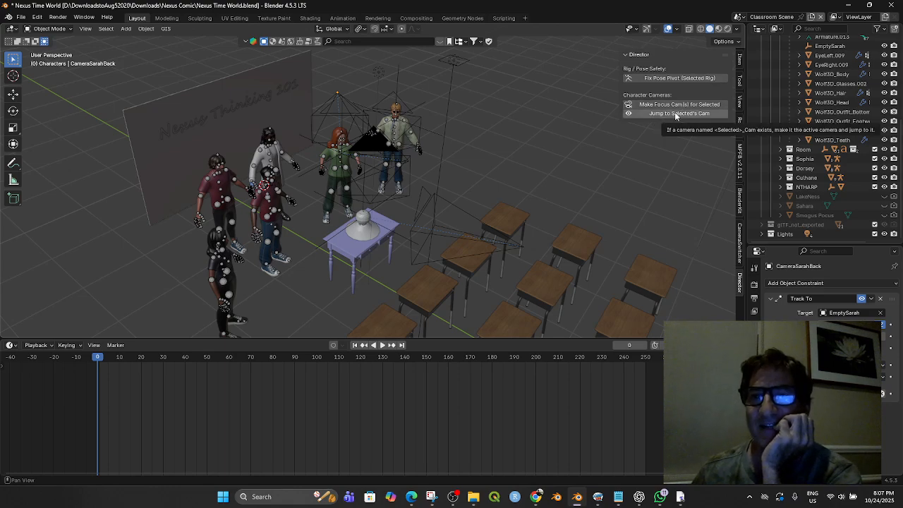
middle_drag(428, 239, 460, 265)
scroll(462, 248, up, 2)
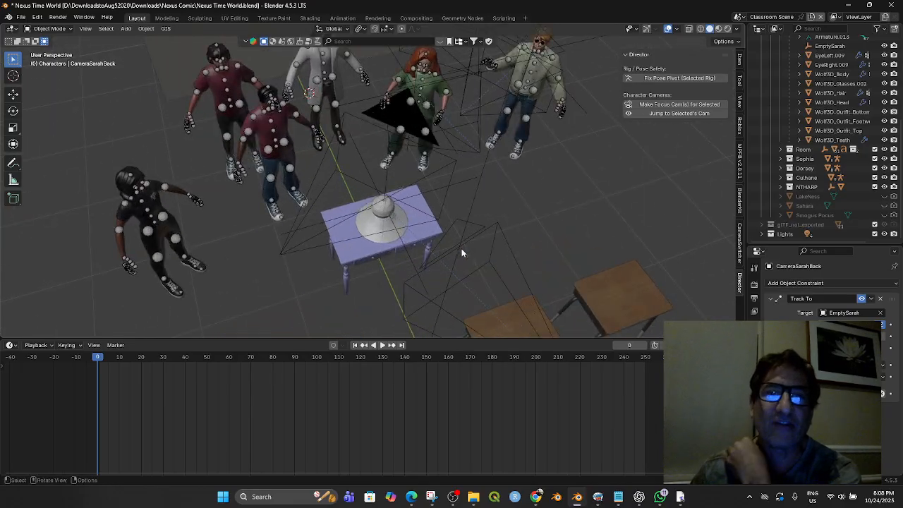
scroll(460, 240, down, 4)
click(377, 194)
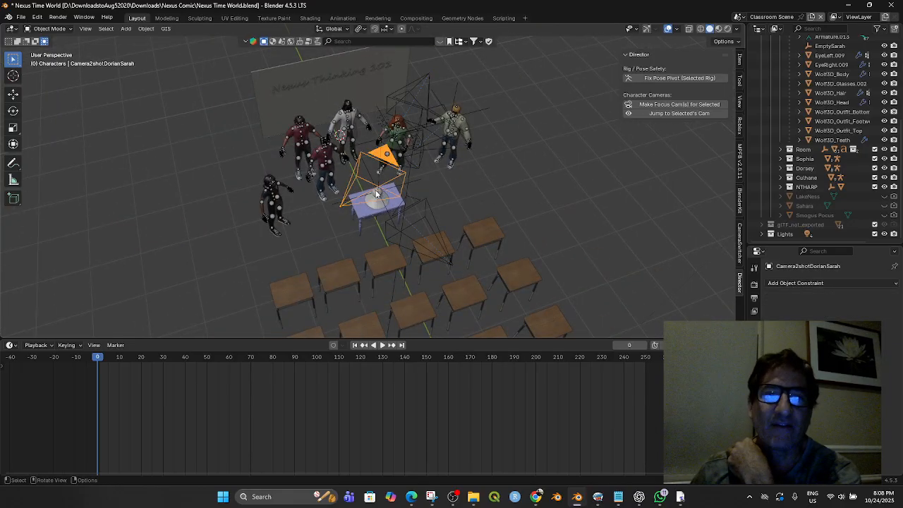
click(403, 125)
click(424, 82)
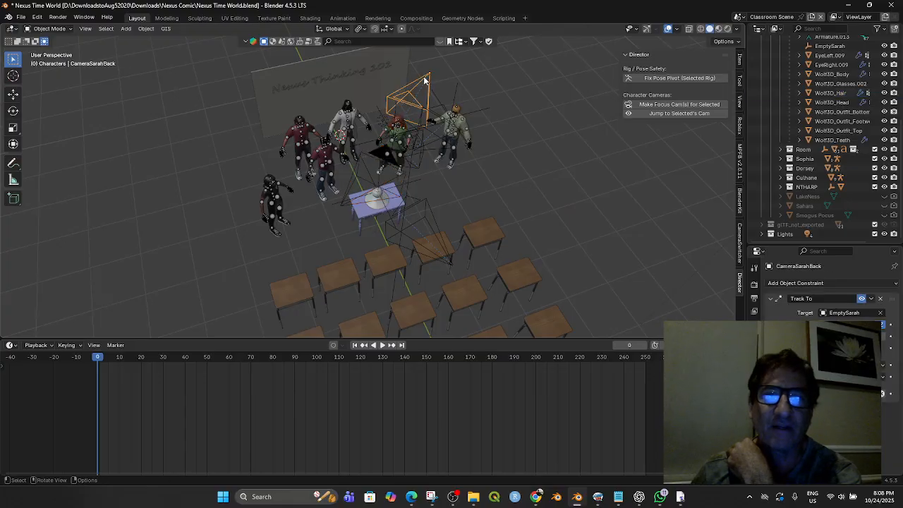
- Select the Dorsey character's armature and make a focus camera for it with the Director add-on
scroll(438, 158, up, 3)
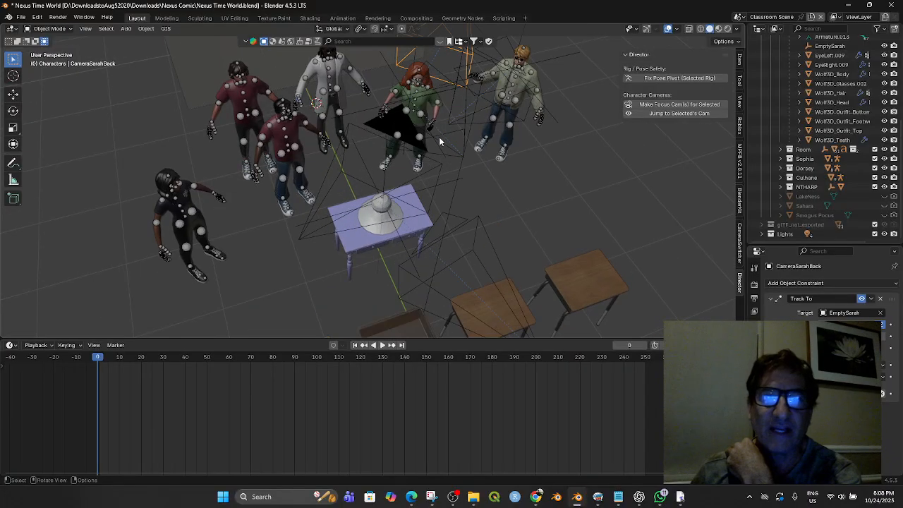
scroll(477, 211, down, 5)
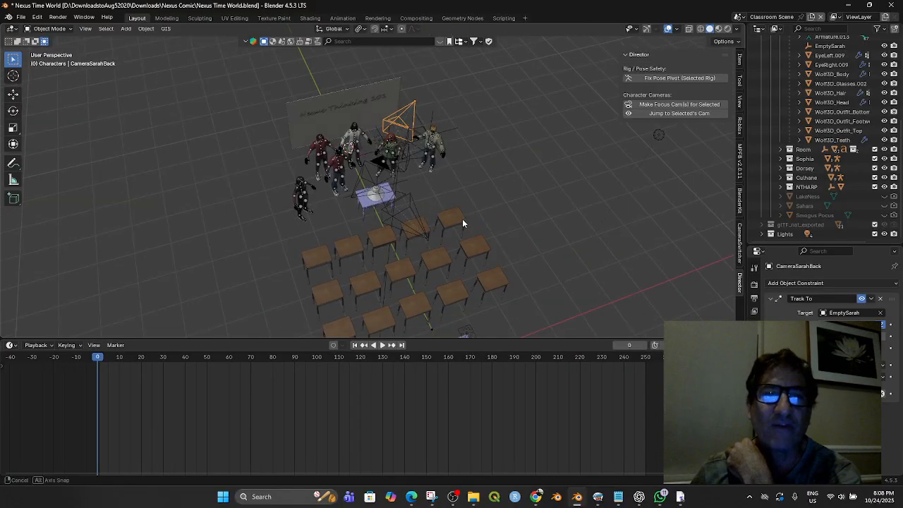
scroll(469, 225, up, 1)
scroll(279, 180, up, 5)
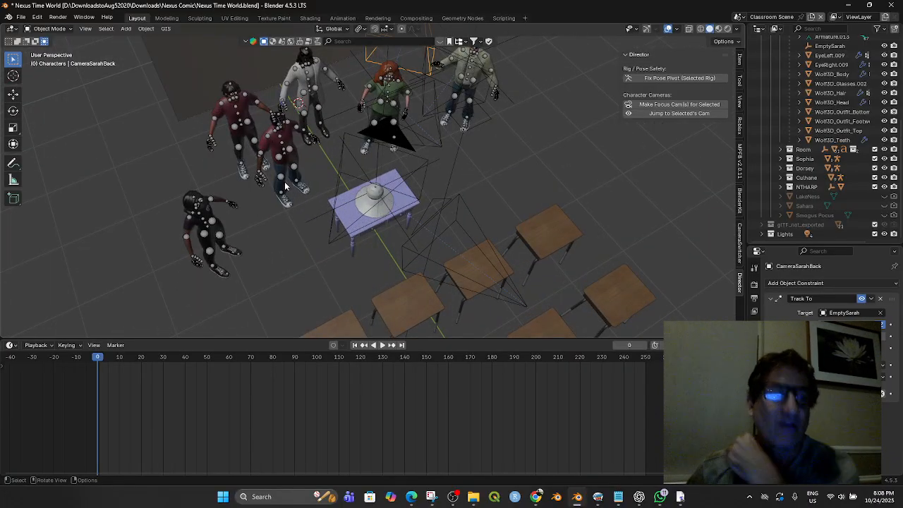
middle_drag(278, 188, 374, 214)
scroll(356, 94, up, 2)
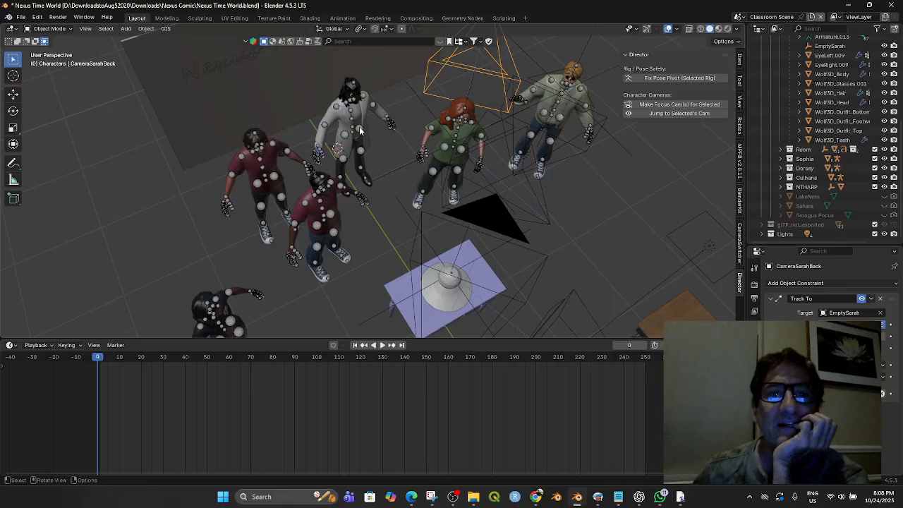
click(359, 130)
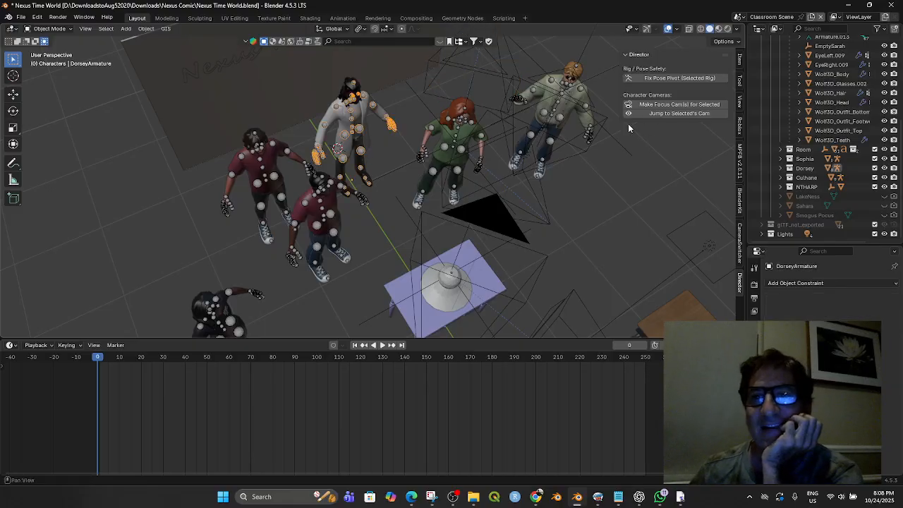
click(660, 105)
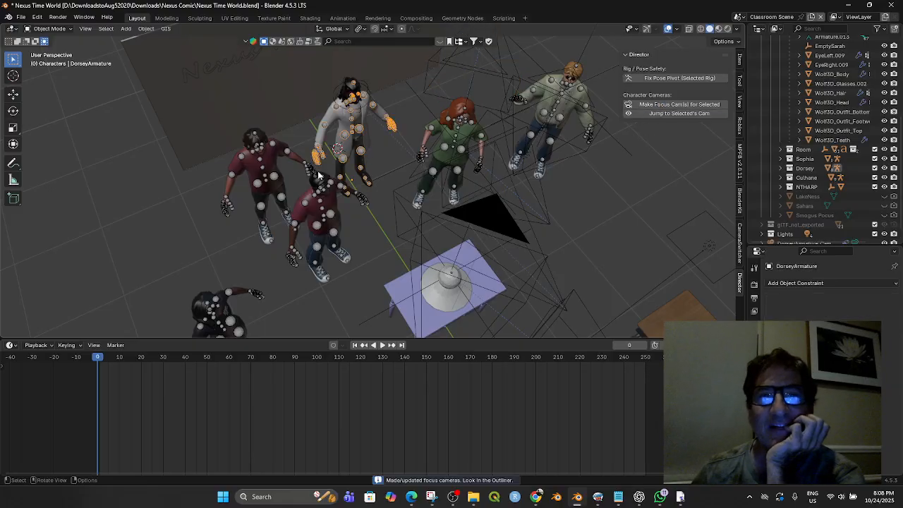
- Inspect Dorsey's new focus empty and camera in the scene, the object list and the camera's Track To constraint
scroll(339, 124, up, 2)
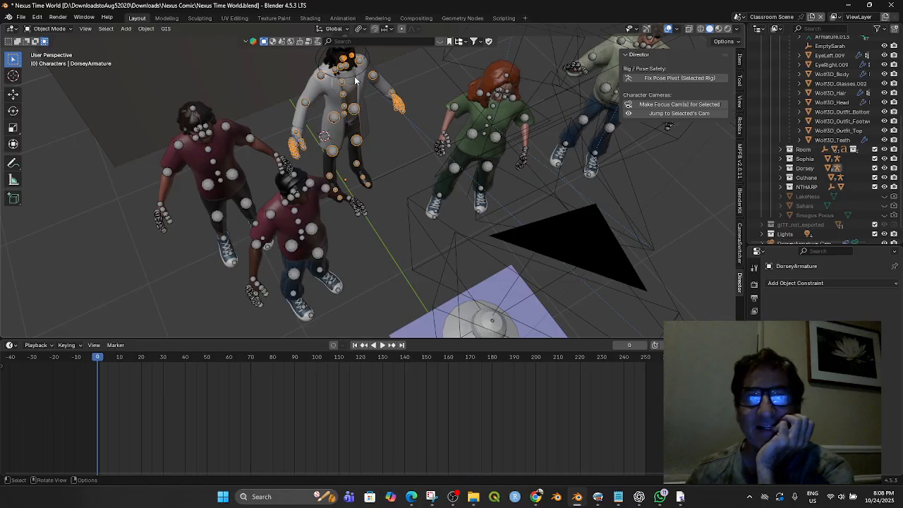
click(355, 81)
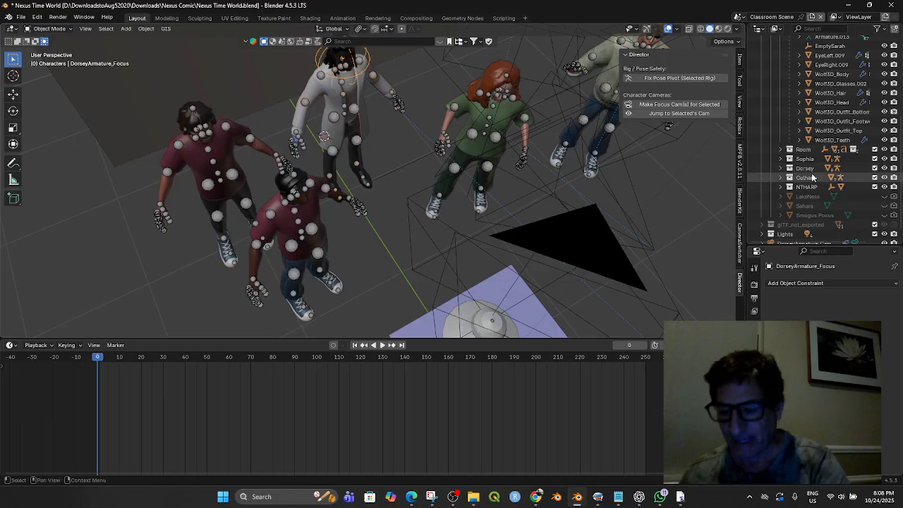
scroll(813, 178, down, 1)
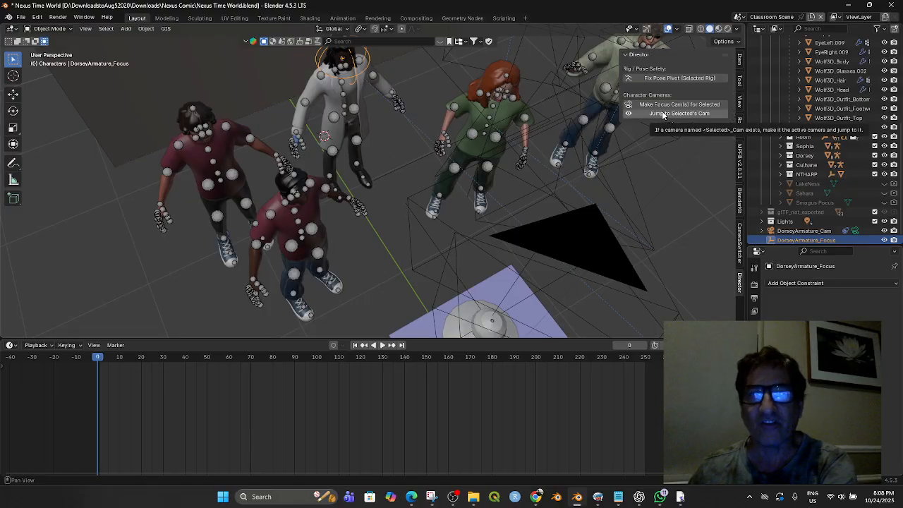
scroll(582, 252, down, 2)
middle_drag(580, 260, 573, 246)
click(553, 311)
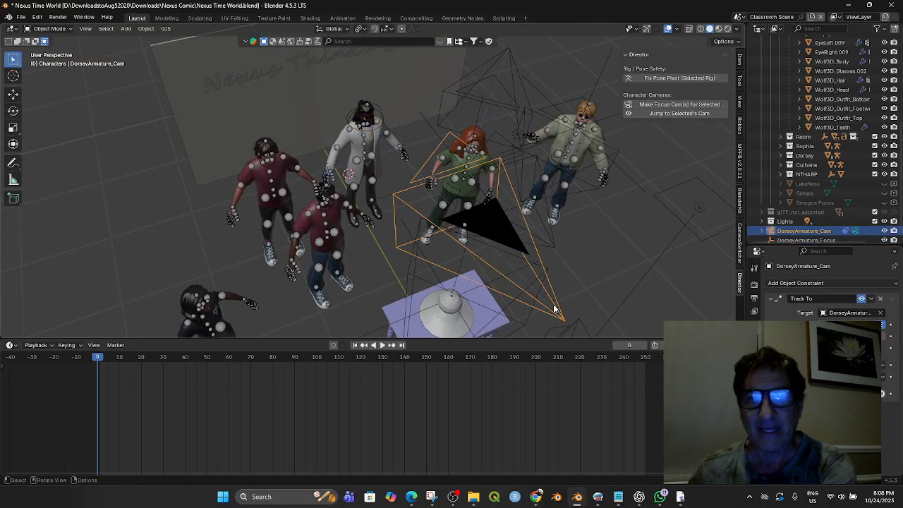
scroll(839, 211, down, 1)
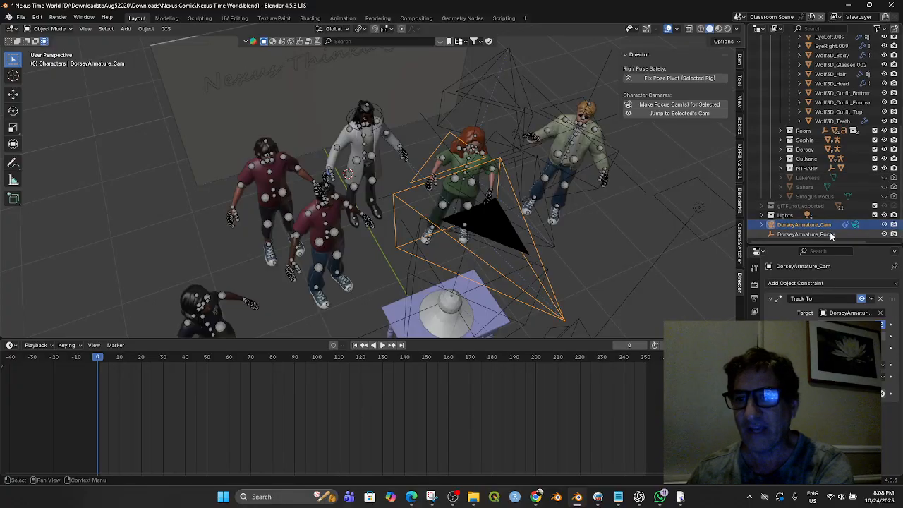
- Try the Director's Jump to Selected's Cam with Dorsey's focus camera and the focus empty selected in turn
click(657, 105)
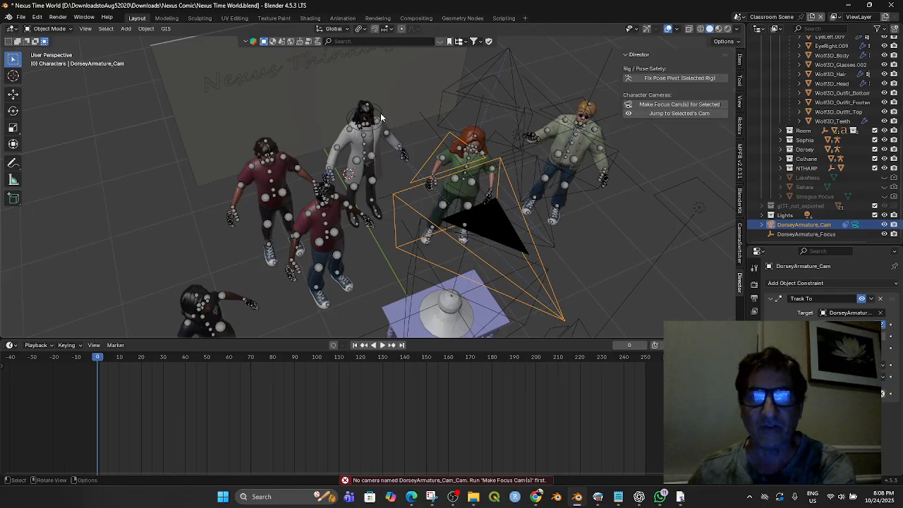
click(381, 117)
click(679, 113)
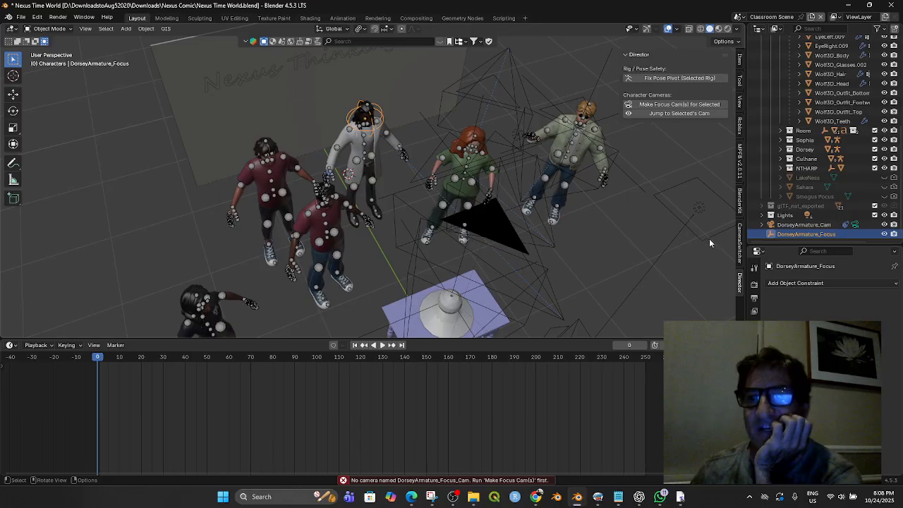
click(783, 225)
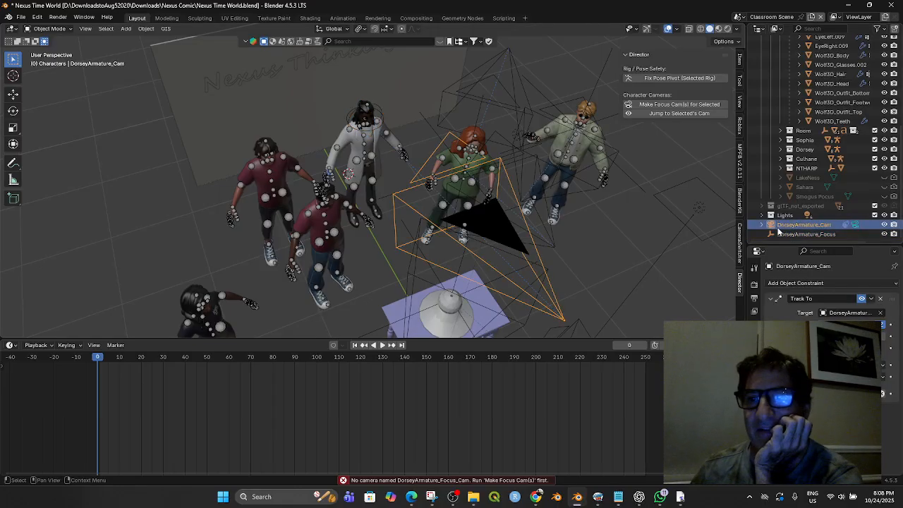
click(677, 112)
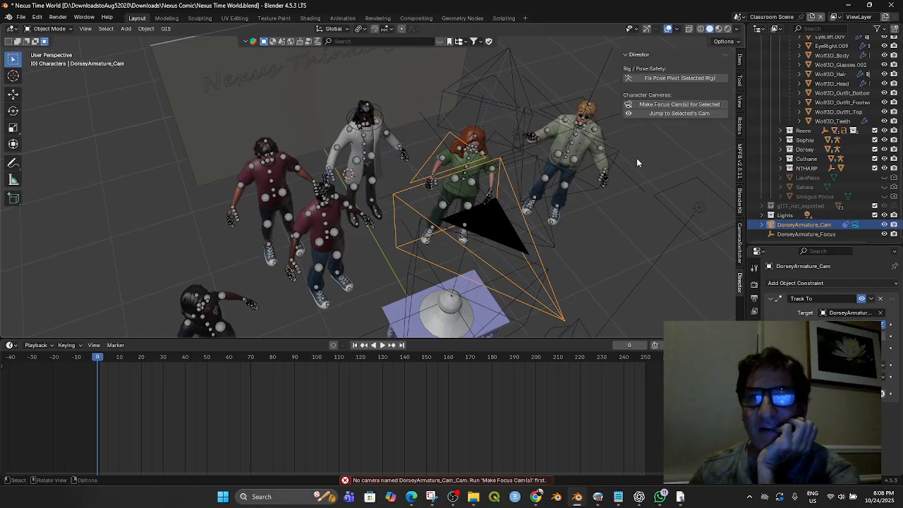
click(665, 113)
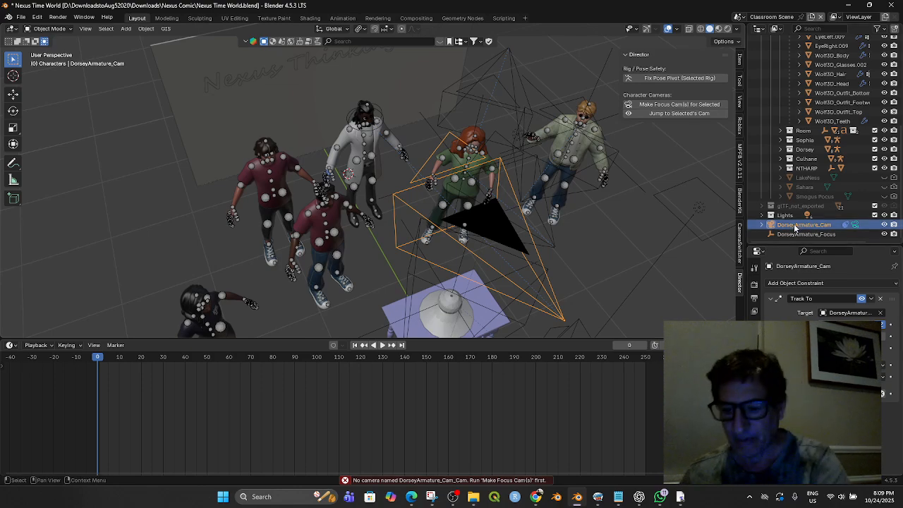
- Delete Dorsey's focus camera and its focus empty from the scene
key(Delete)
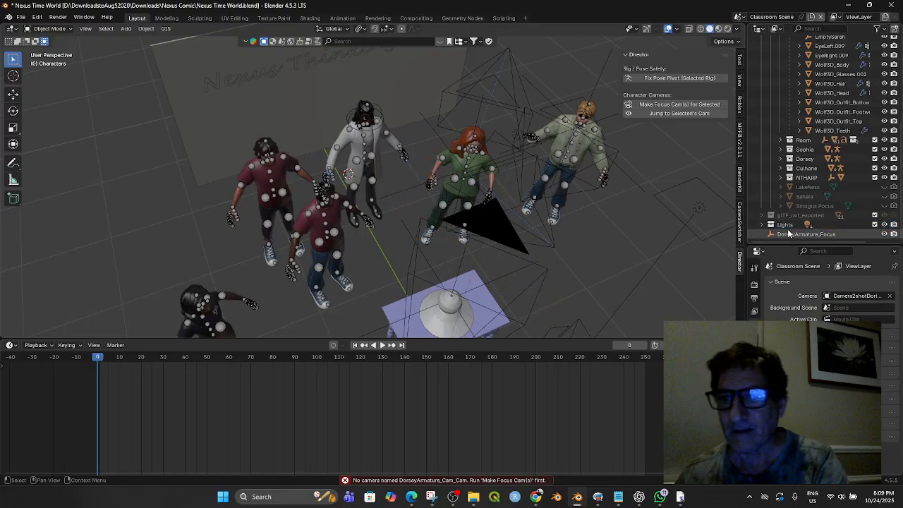
click(791, 233)
key(Delete)
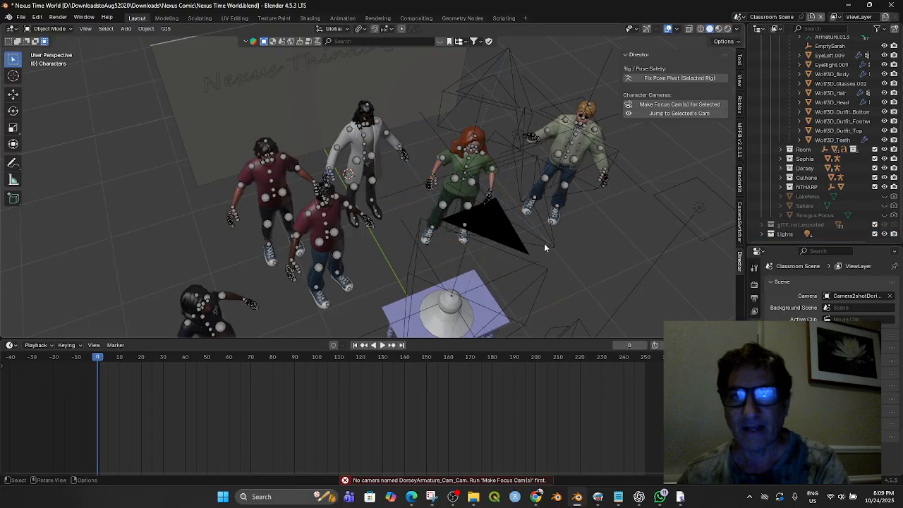
- Make a new focus camera for the Dorsey character's armature with the Director add-on and jump to that camera's view
click(351, 132)
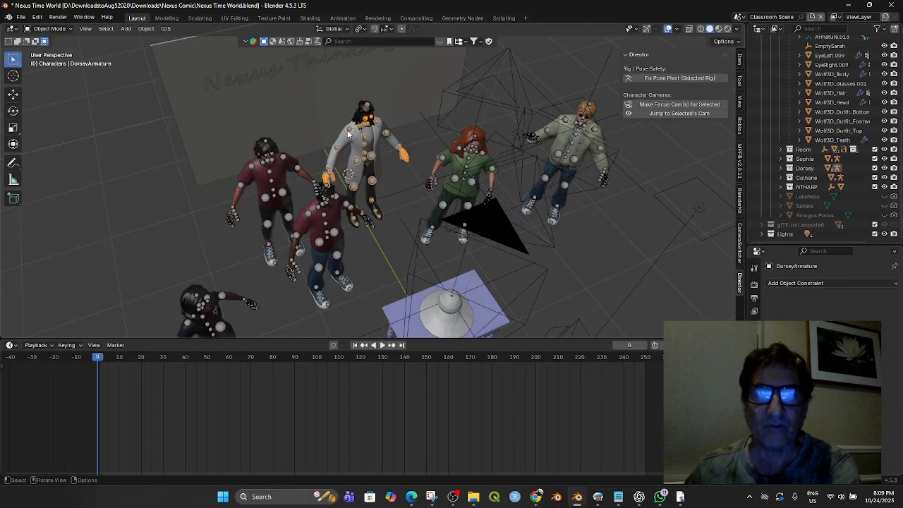
click(675, 106)
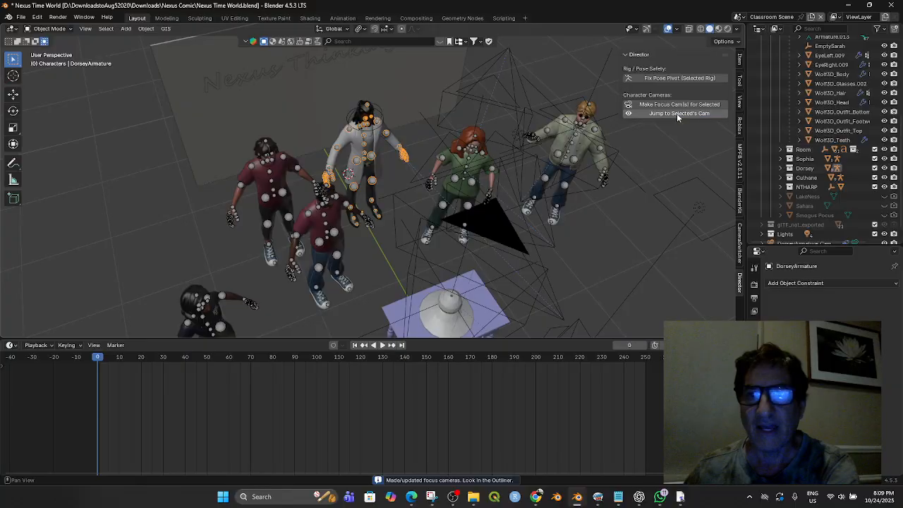
click(677, 113)
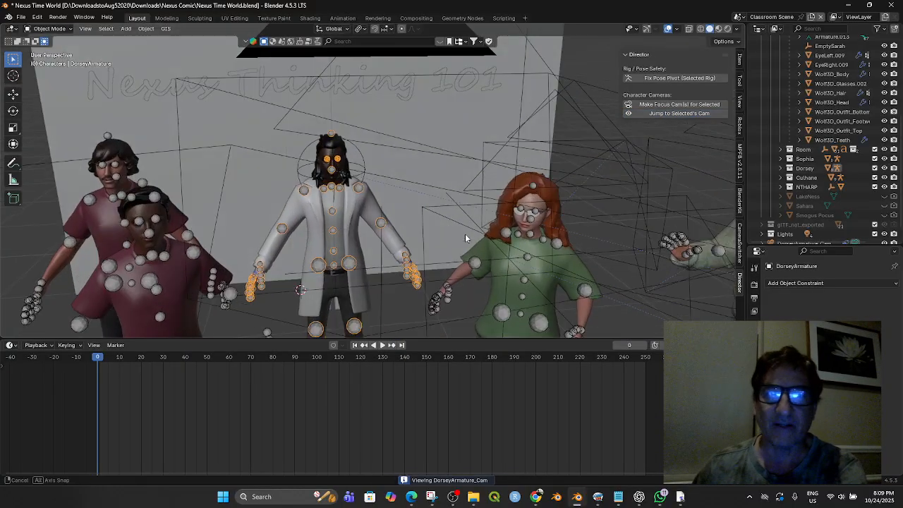
- Try moving Dorsey's armature in the perspective view to test whether the focus empty follows it
middle_drag(465, 233, 541, 256)
scroll(540, 256, down, 3)
middle_drag(493, 233, 510, 244)
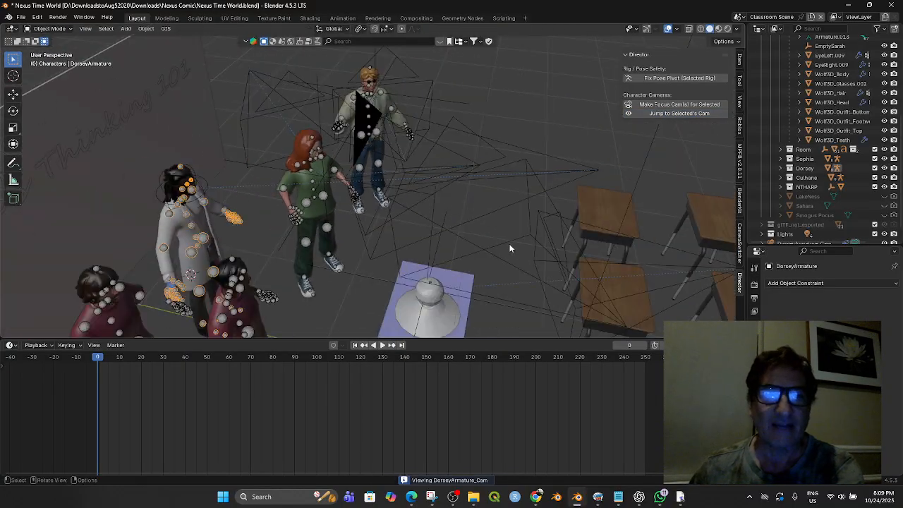
click(202, 182)
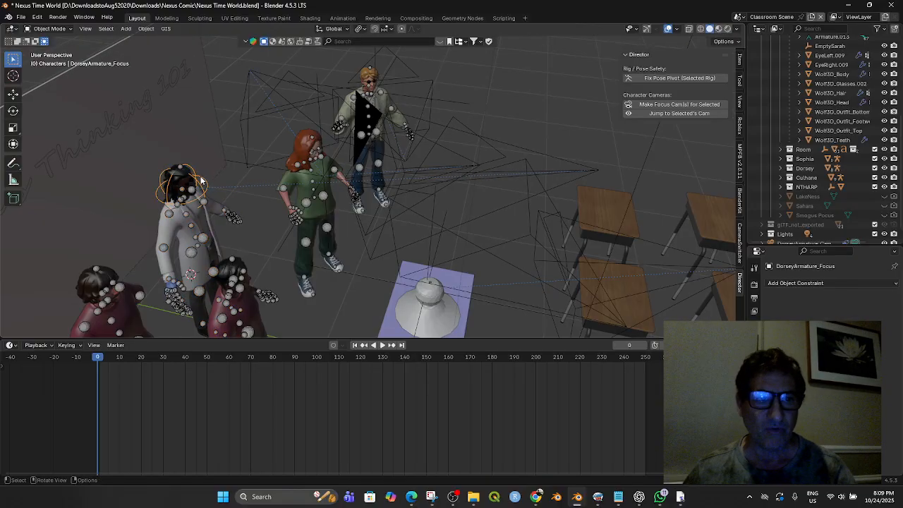
click(192, 192)
key(g)
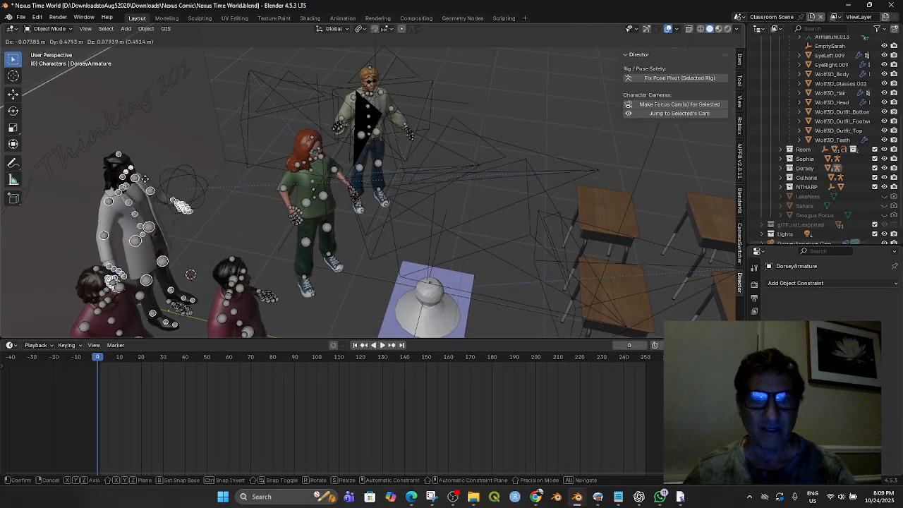
click(185, 172)
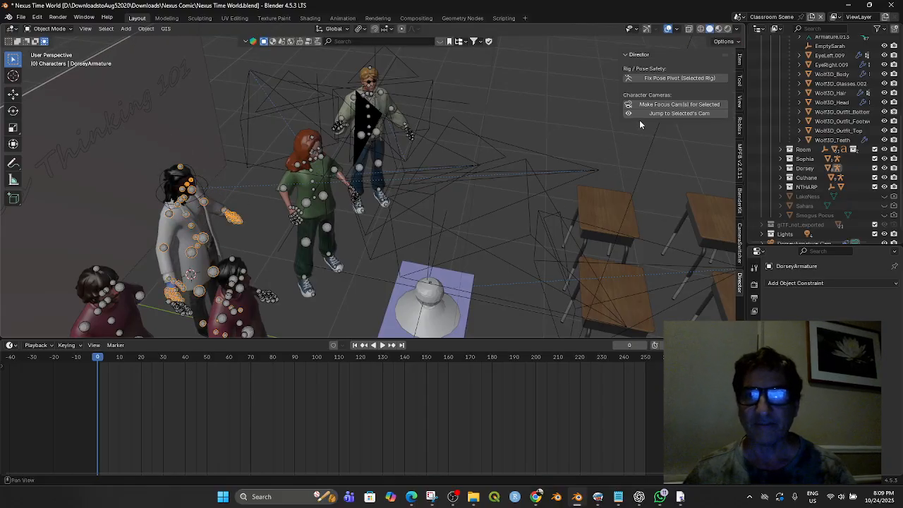
- Jump to Dorsey's focus camera and try moving the armature to test whether the camera tracks it
scroll(382, 177, down, 4)
scroll(490, 211, up, 3)
middle_drag(507, 225, 461, 232)
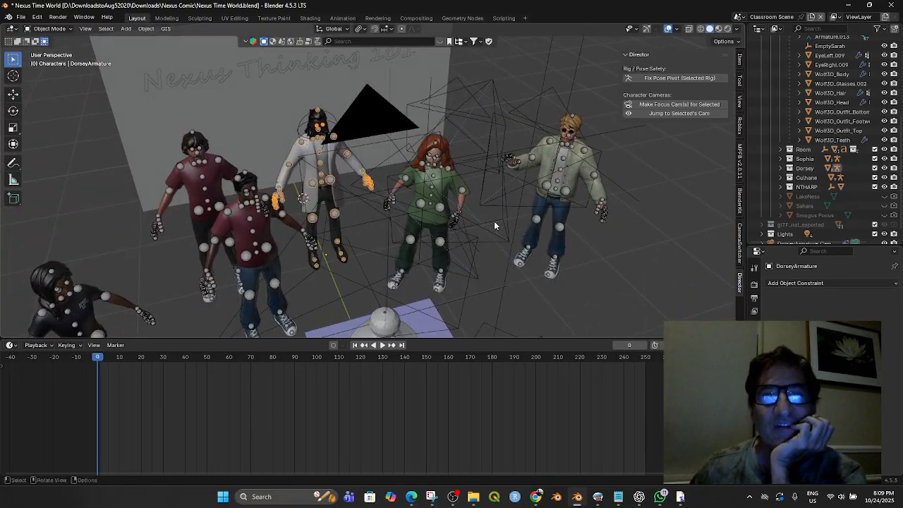
click(670, 115)
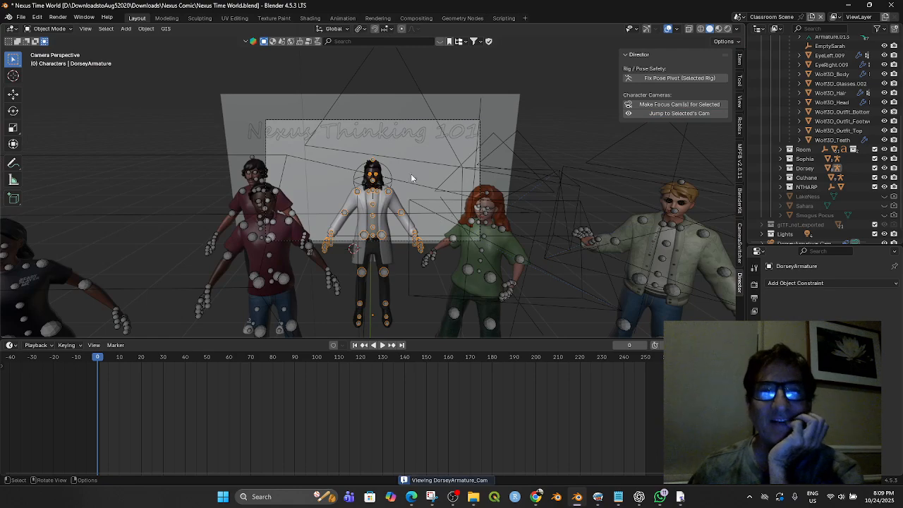
key(g)
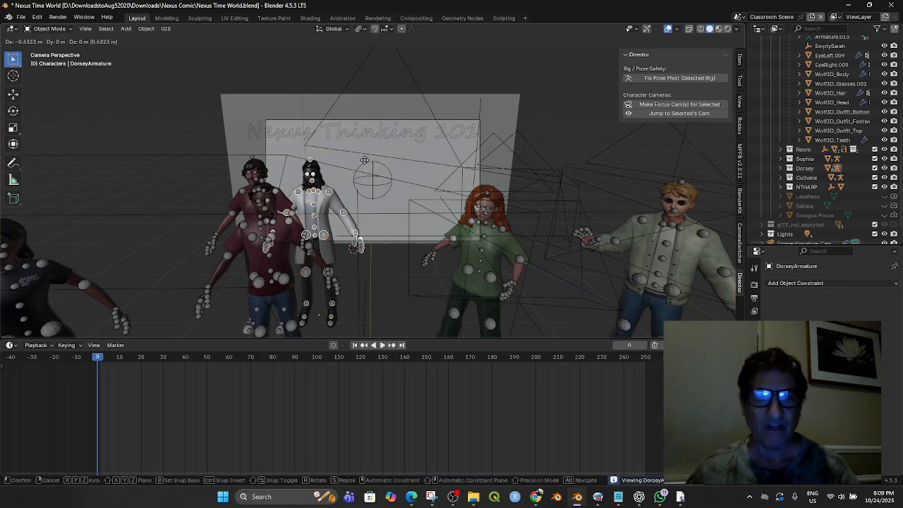
right_click(426, 163)
- Try moving Dorsey's focus empty in the camera view to test whether the camera tracks it
click(387, 169)
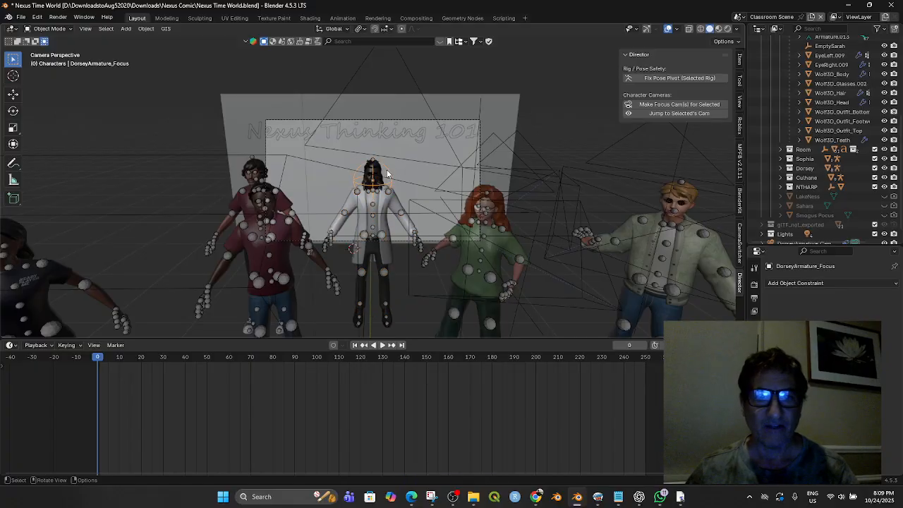
key(g)
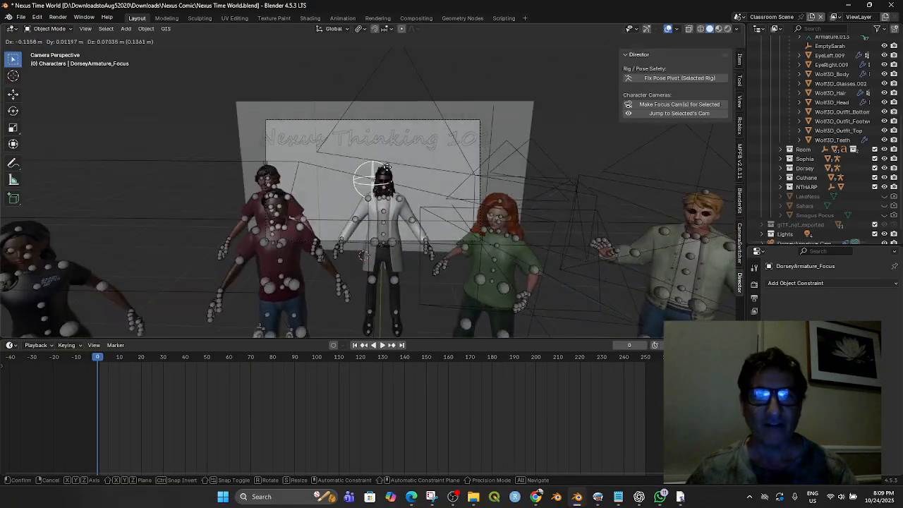
right_click(411, 210)
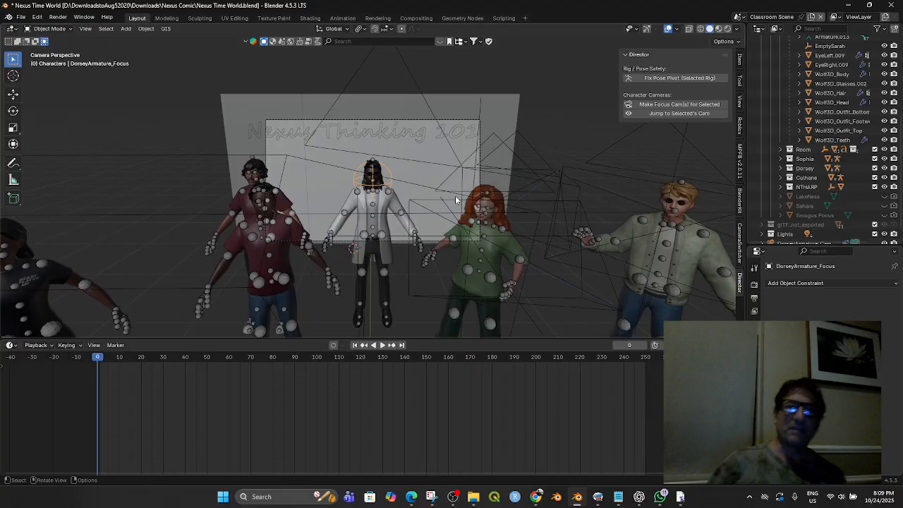
- Switch to the ChatGPT conversation "Switching cameras in Blender" and copy the Director script's code
mouse_move(639, 501)
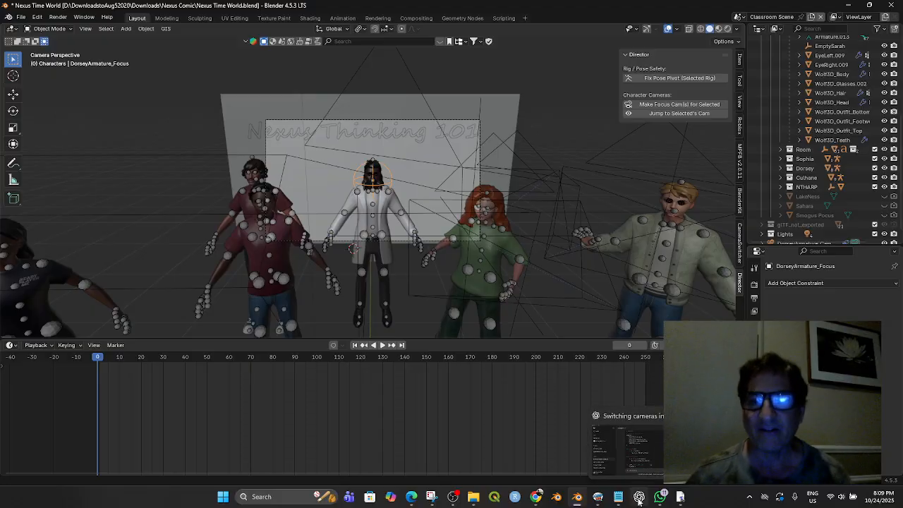
click(643, 460)
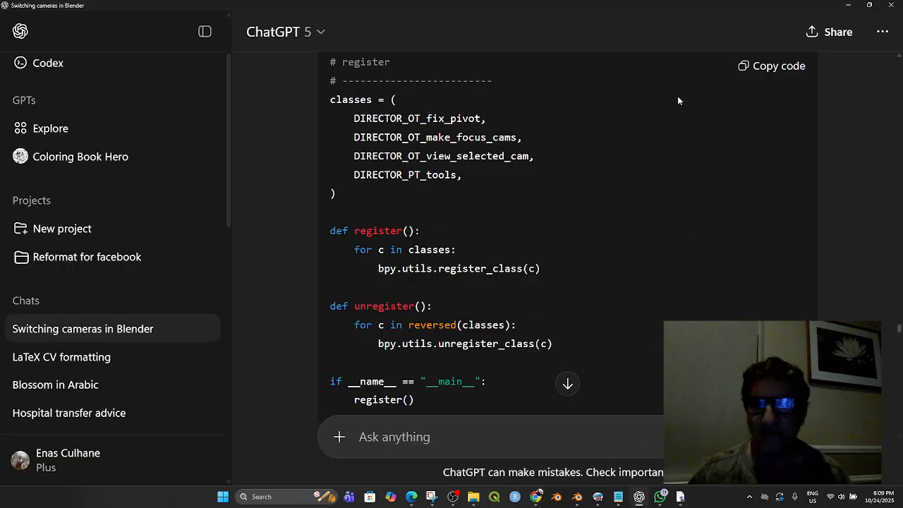
click(759, 68)
- Begin a new ChatGPT message with "This is good code, but it doesn't parent the empty to the character."
scroll(758, 74, down, 15)
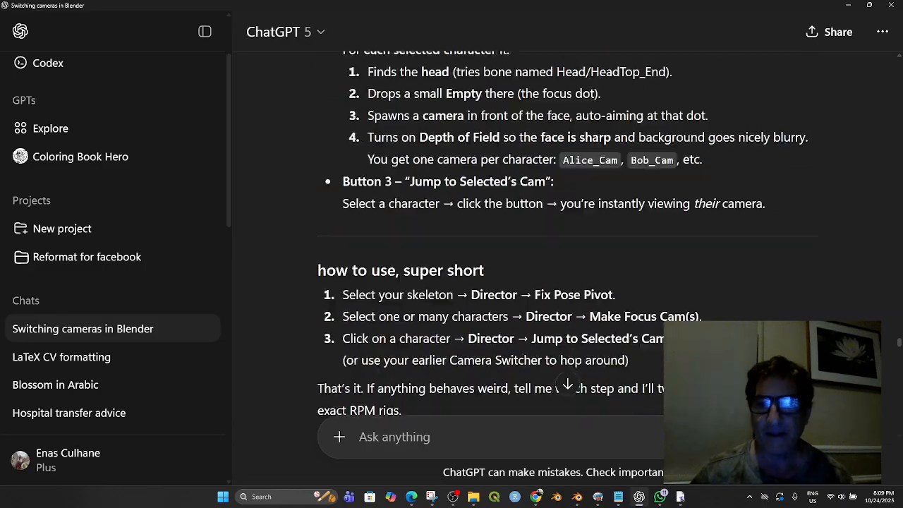
scroll(609, 229, down, 12)
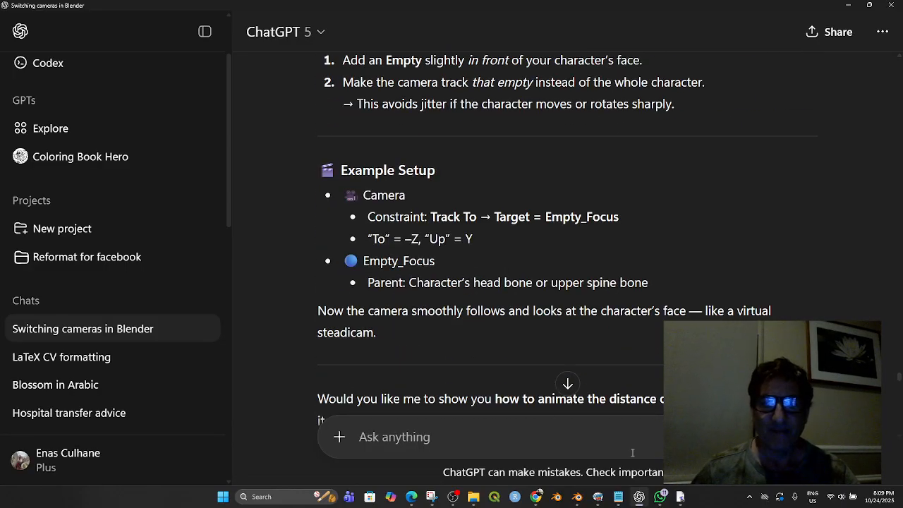
text(This )
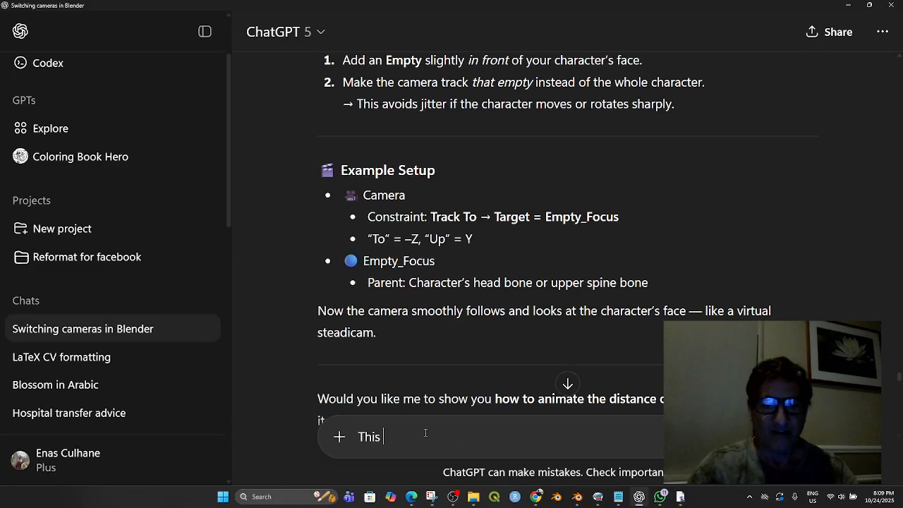
text(is good code,)
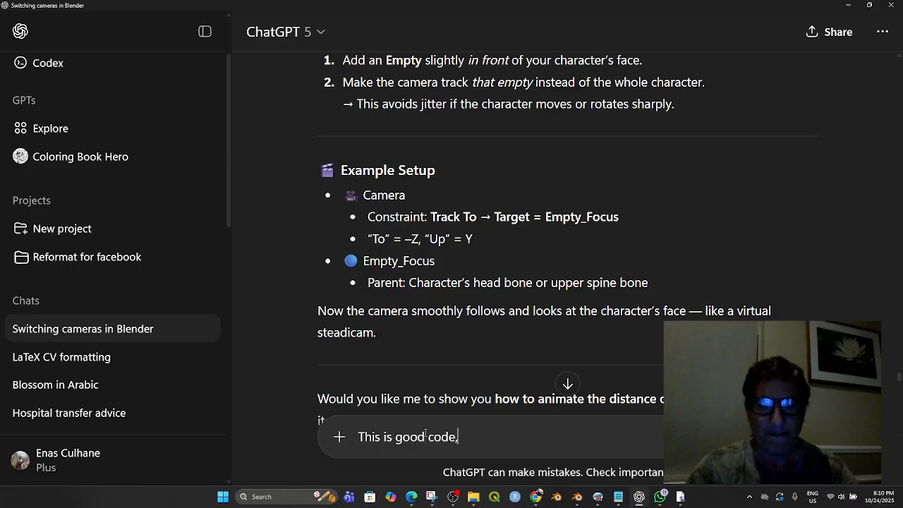
text( but it doesn't)
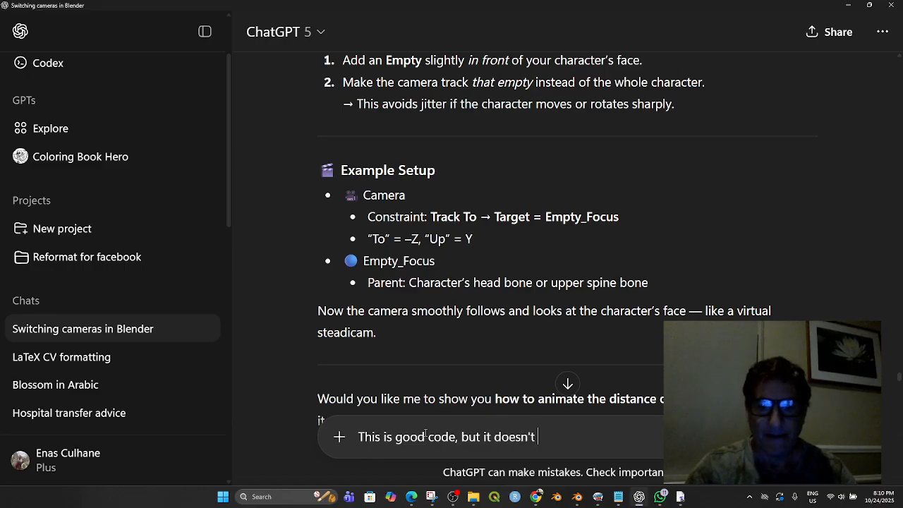
text( parent )
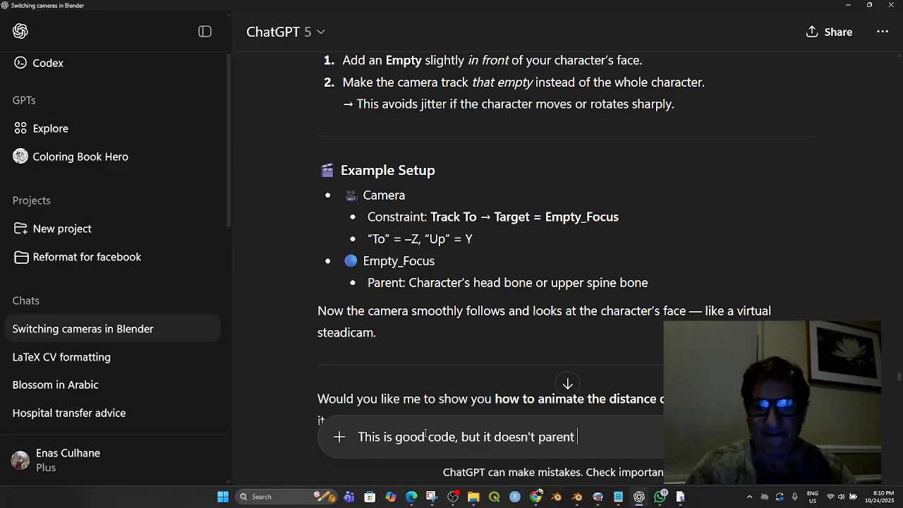
text(the )
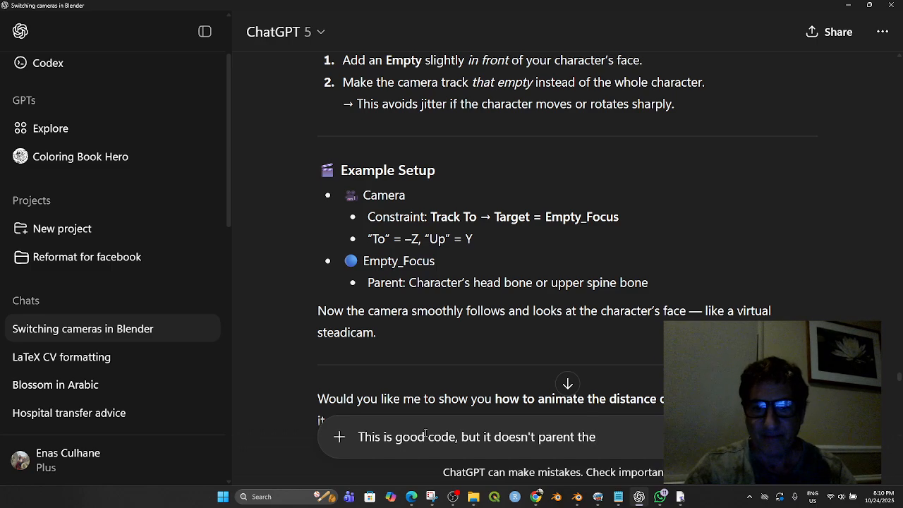
text(empty)
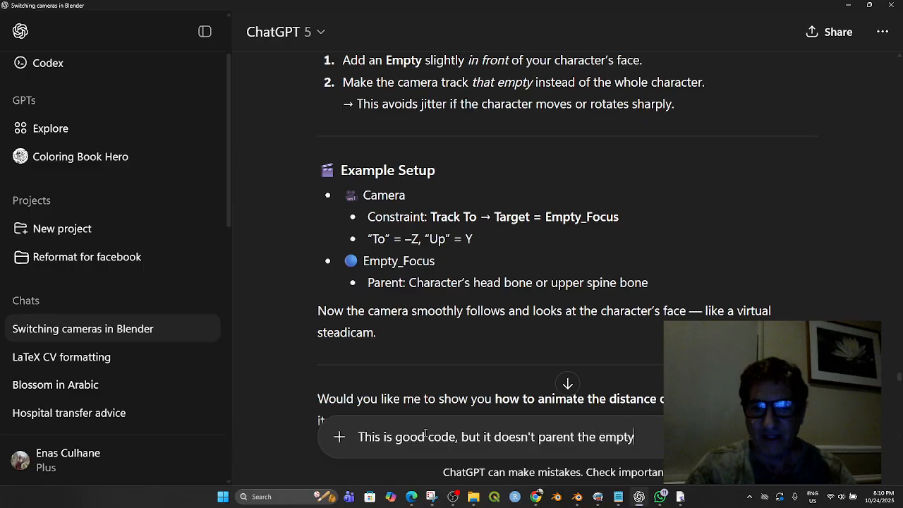
text( to th)
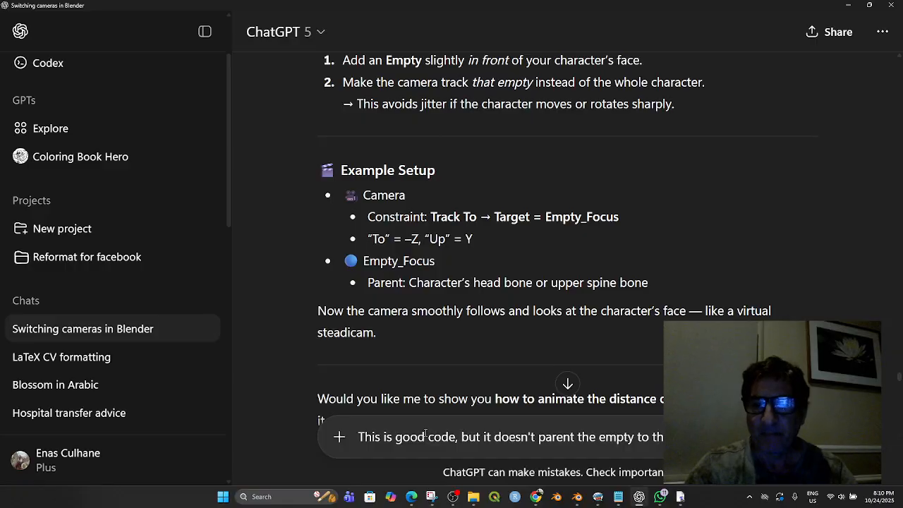
text(e cha )
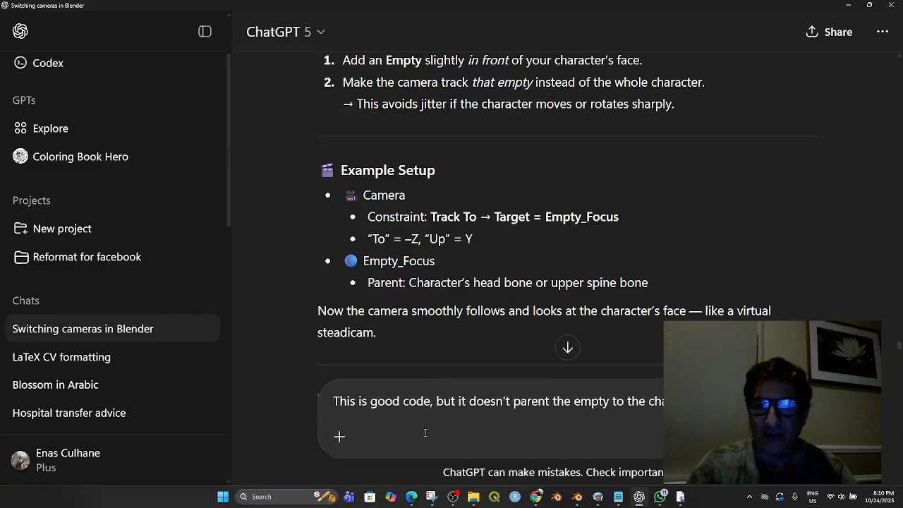
- Ask in the message for a modification that makes the sphere empty follow the character around so in turn the camera will follow the character
text(modify)
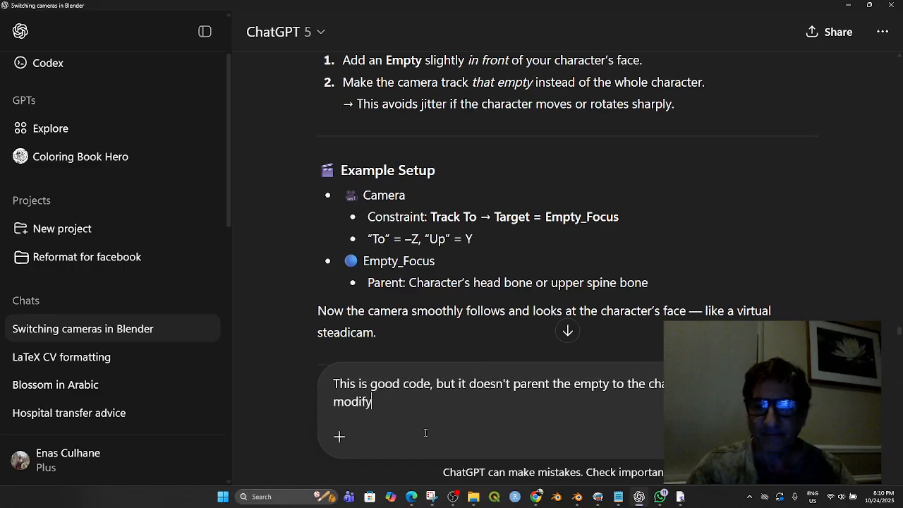
text( so that it)
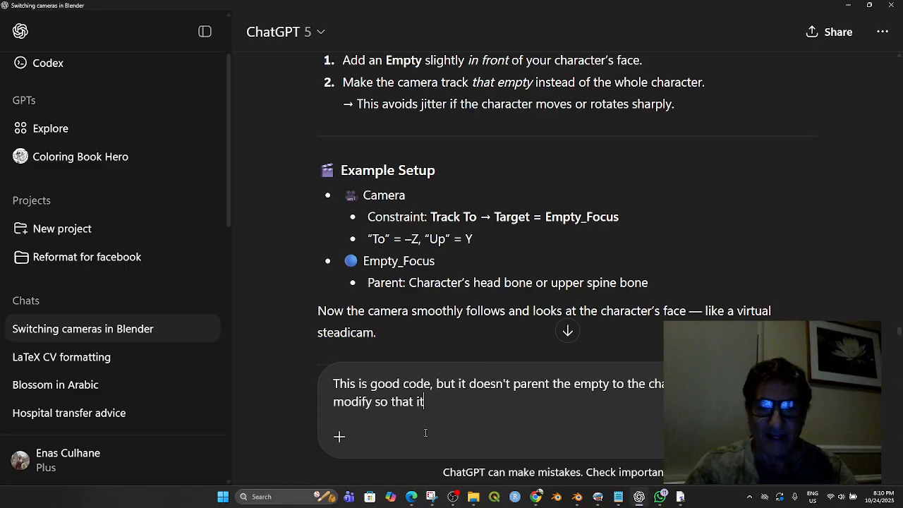
text(make)
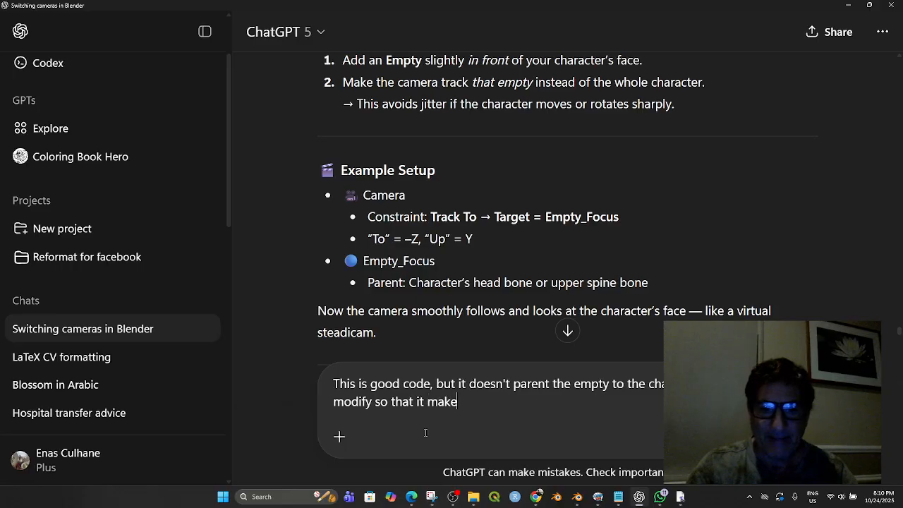
text(s the emp)
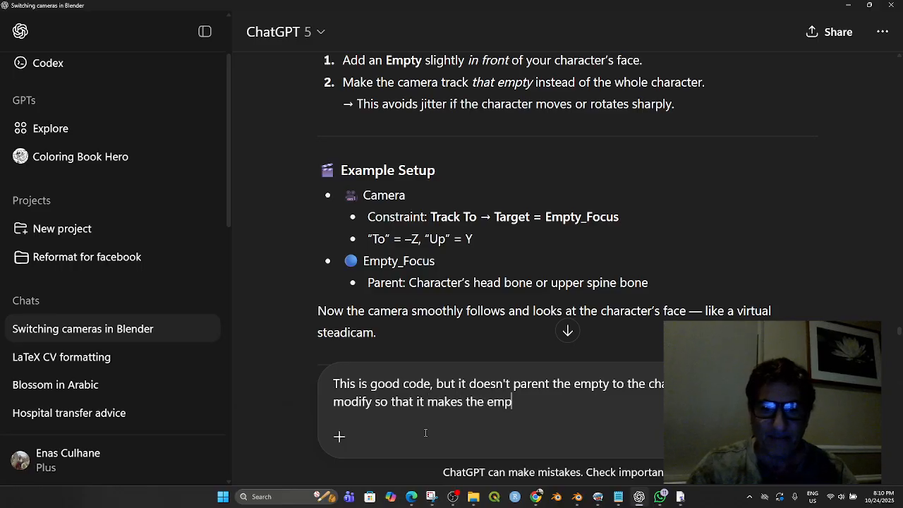
text(ty (which)
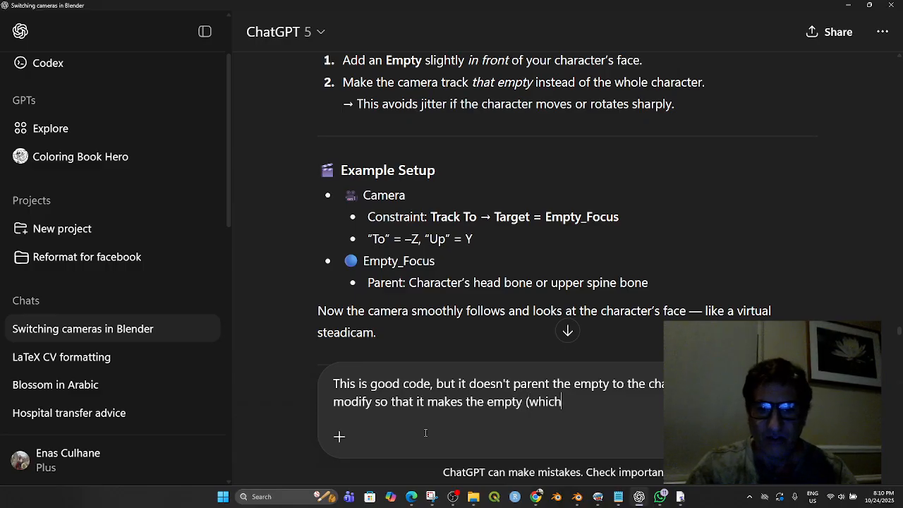
text( you reprentte)
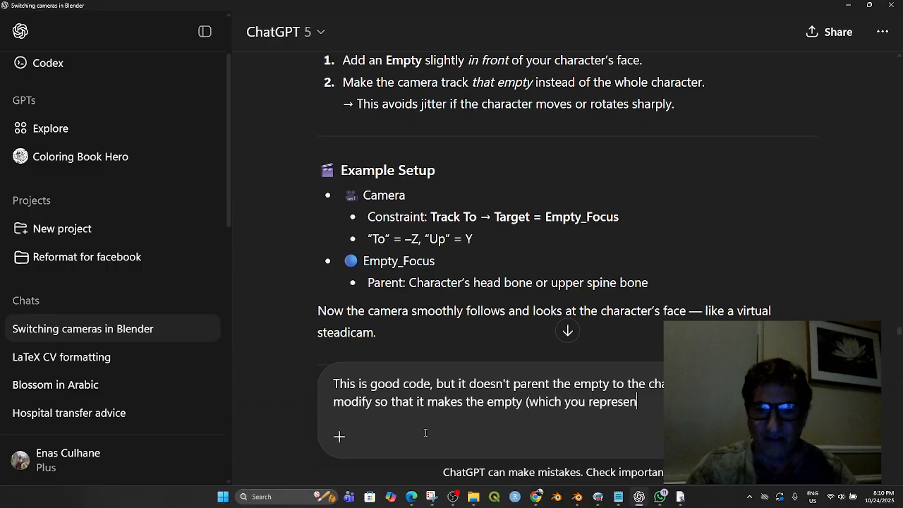
key(BackSpace)
key(BackSpace)
text(ed a)
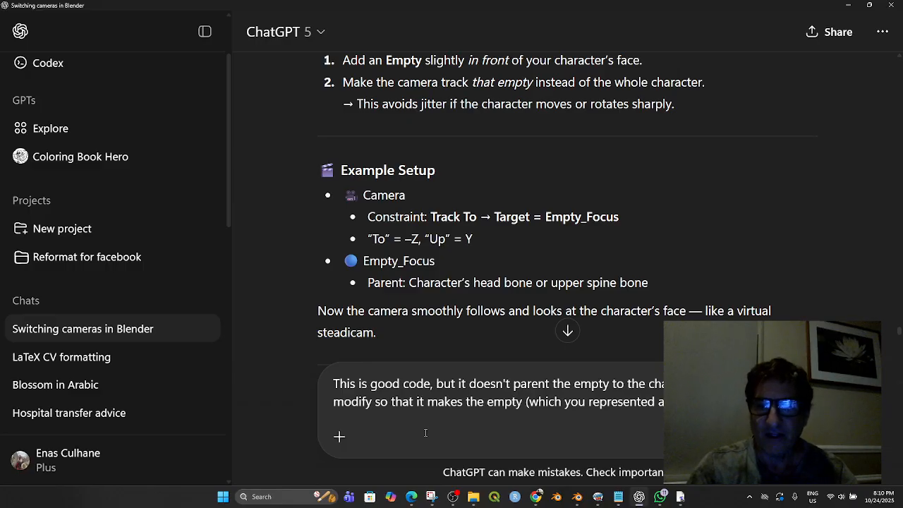
text(character around so in turn the camera will follow the charac)
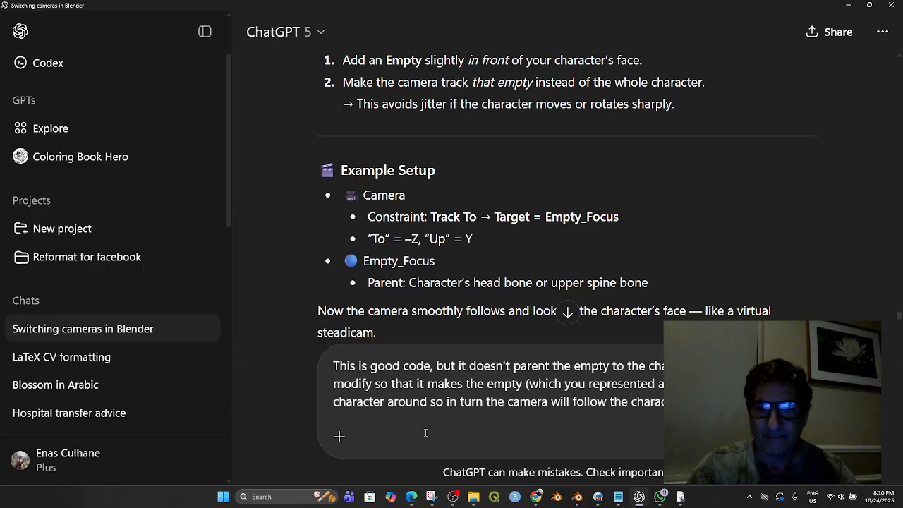
- Paste the copied Director script on a new line below the request and send the message
key(shift+Return)
key(ctrl+v)
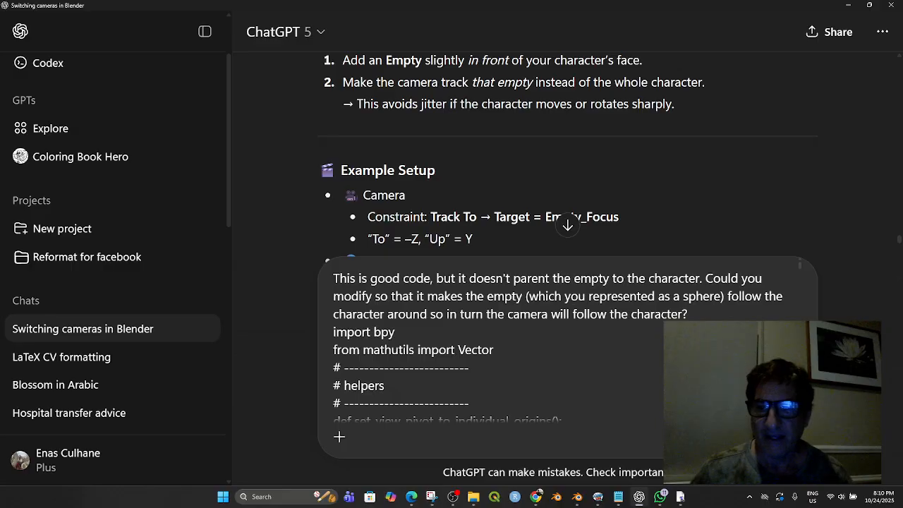
key(Return)
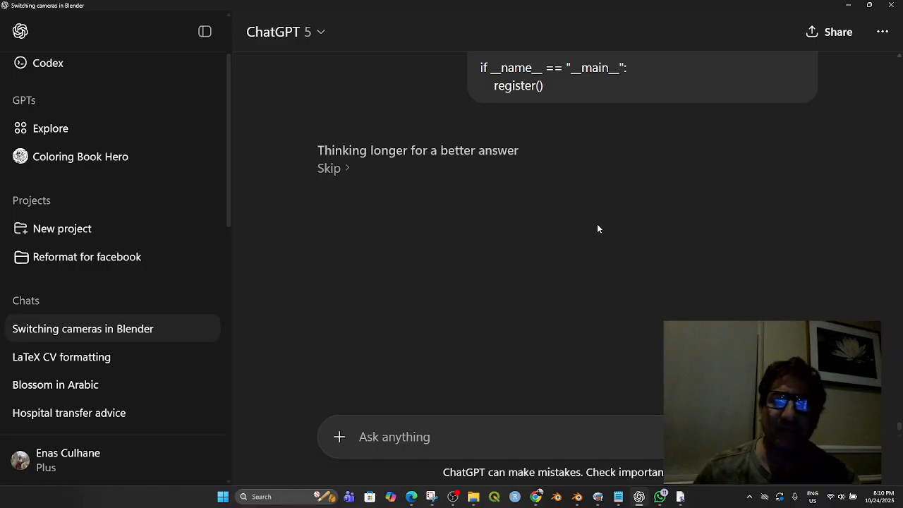
- Switch to Blender and parent the DorseyArmature_Focus empty to DorseyArmature using the Bone option
click(577, 496)
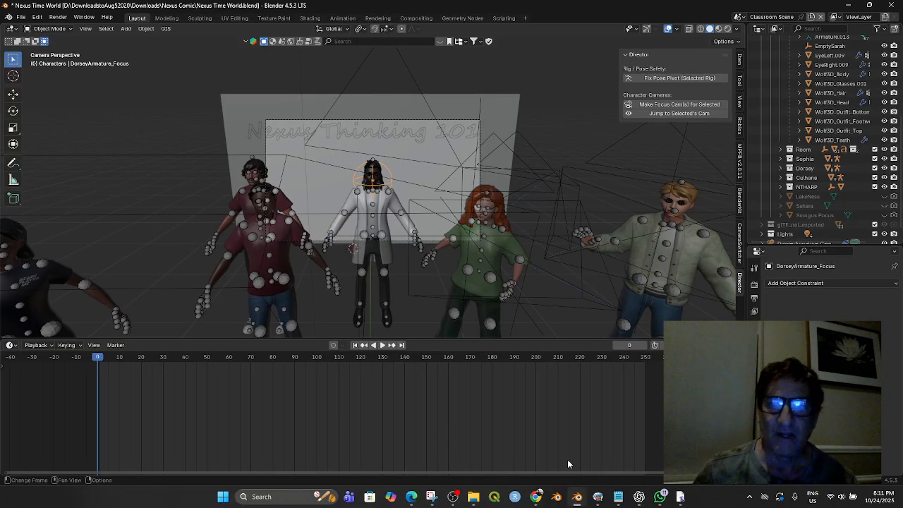
click(374, 187)
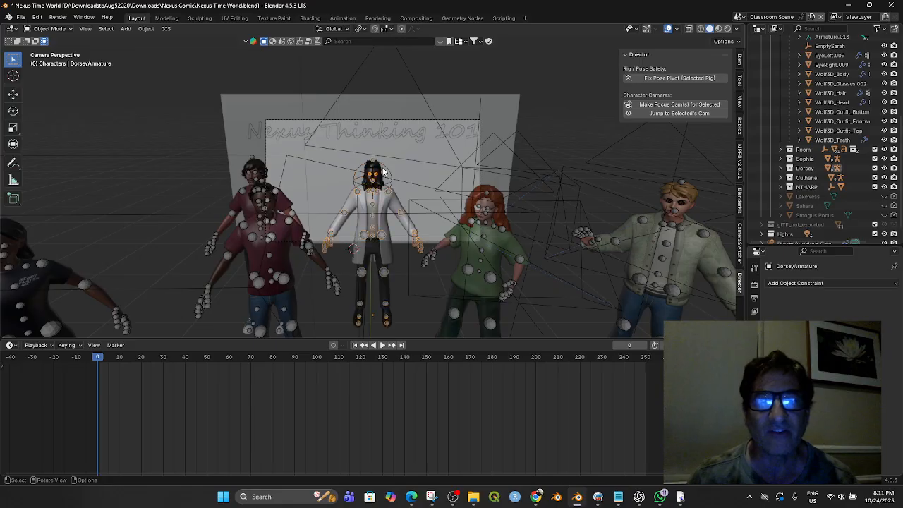
click(388, 170)
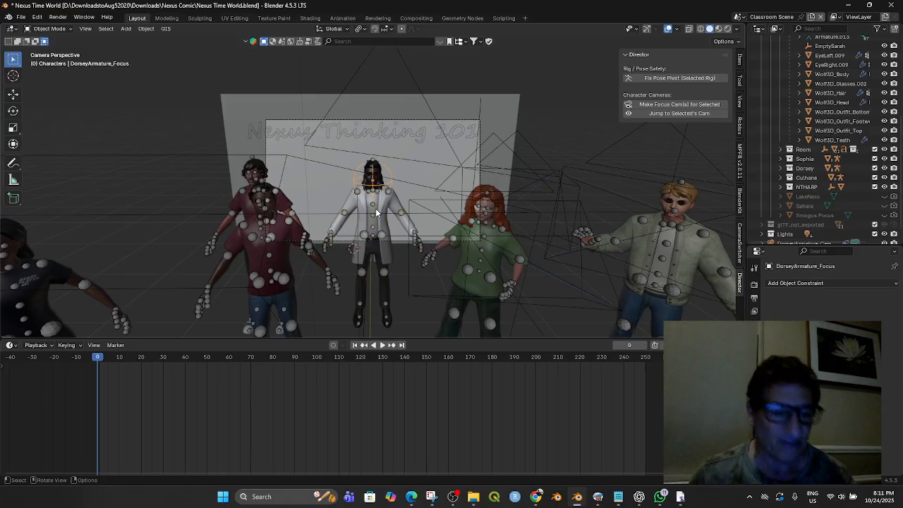
shift+click(375, 203)
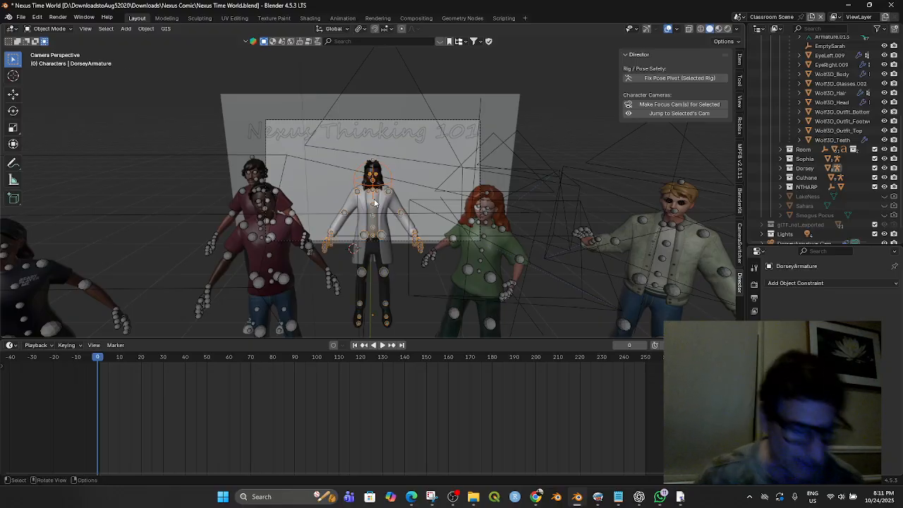
key(ctrl+p)
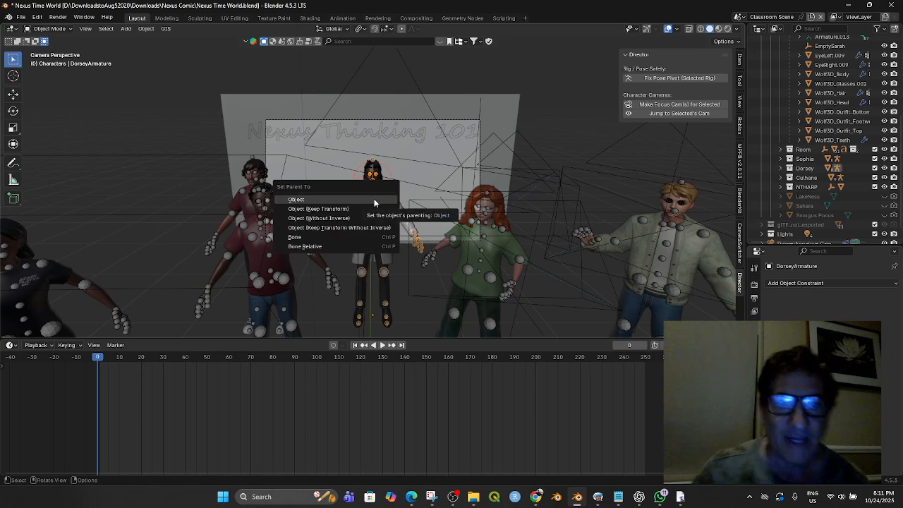
click(332, 237)
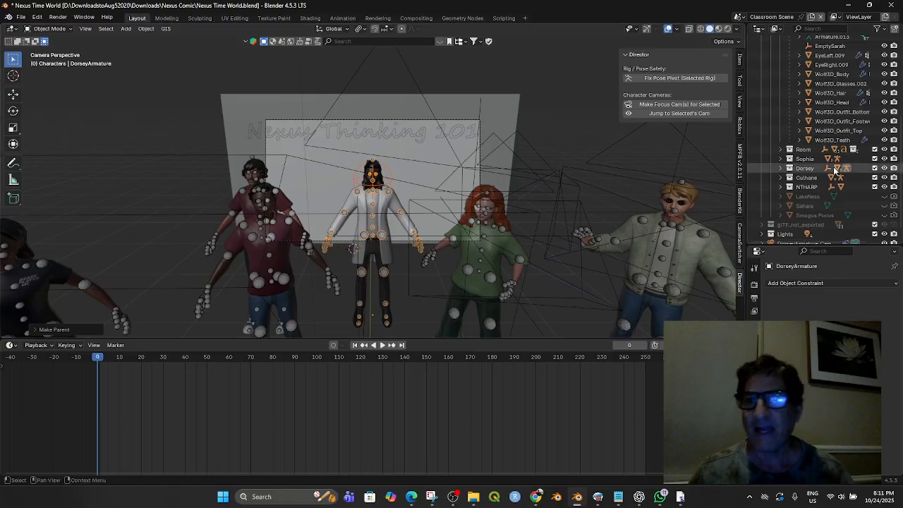
- Select DorseyArmature_Cam and DorseyArmature_Focus in the Outliner and move them into the Dorsey collection
scroll(839, 185, down, 2)
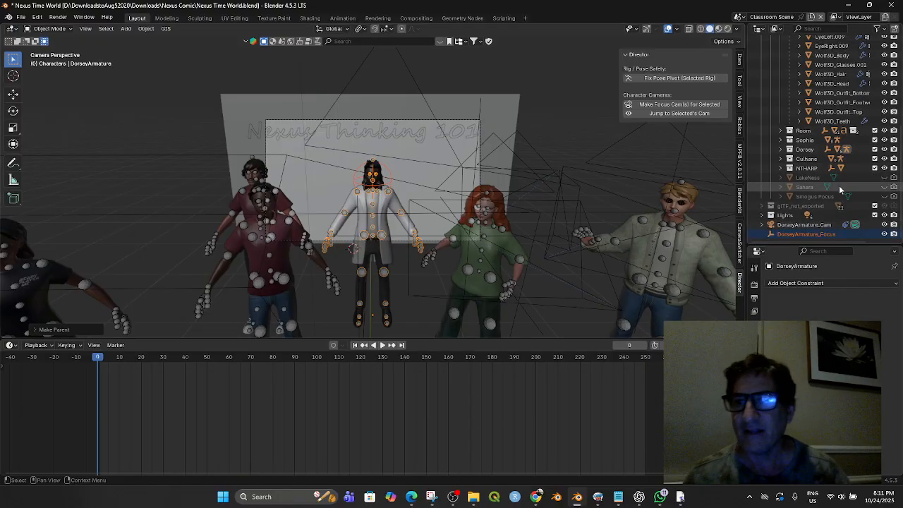
click(786, 231)
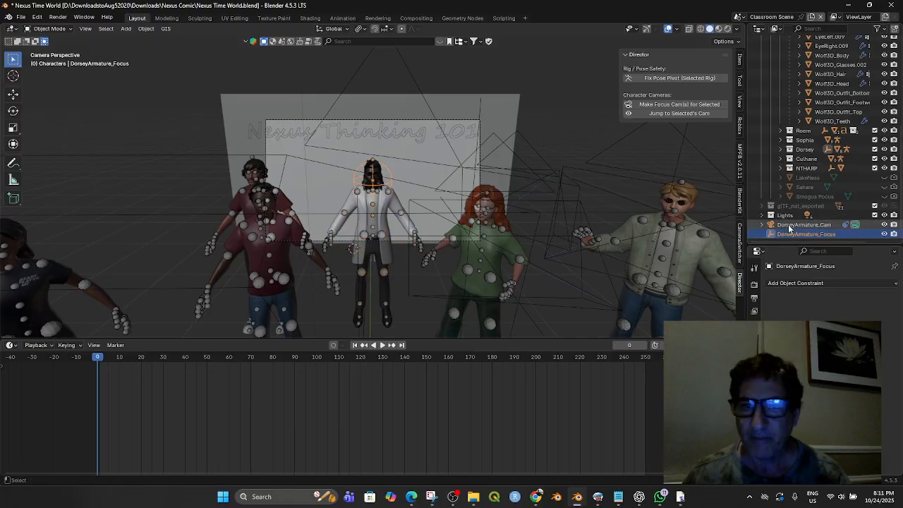
click(788, 224)
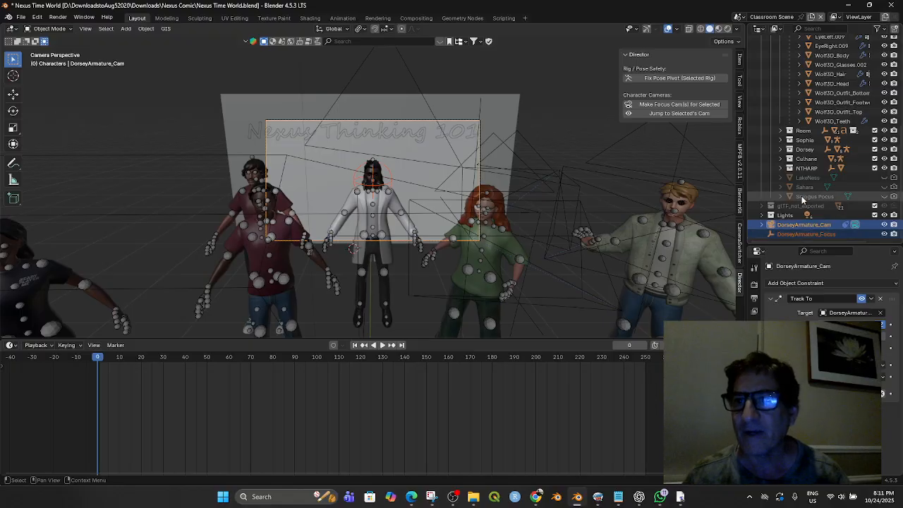
scroll(799, 204, up, 3)
scroll(798, 190, up, 2)
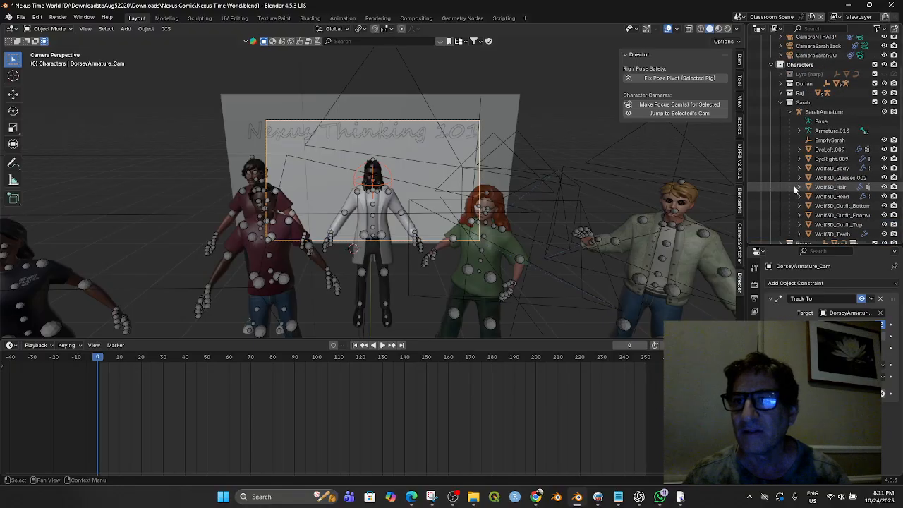
click(780, 103)
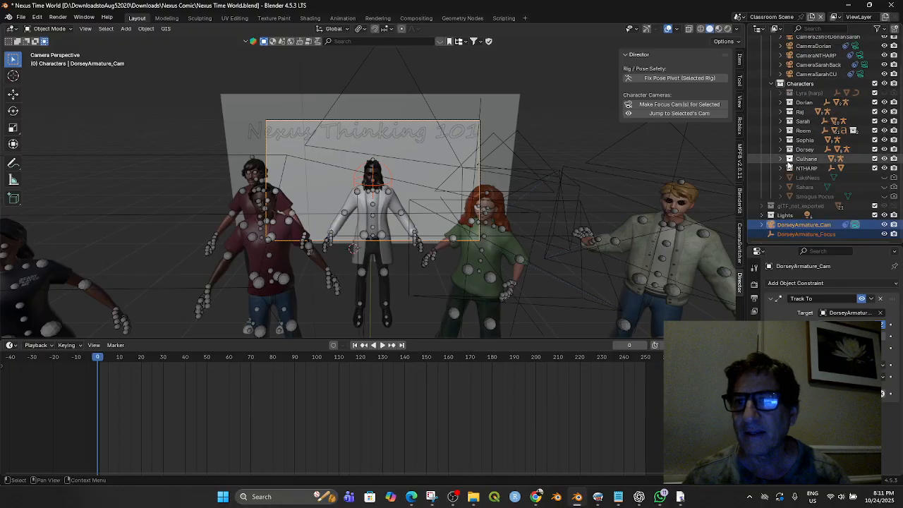
click(781, 149)
scroll(786, 177, down, 4)
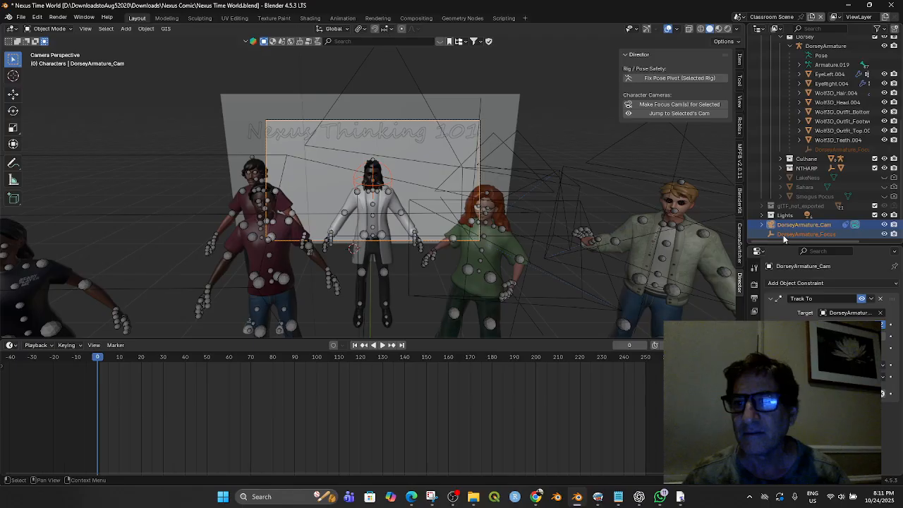
drag(785, 237, 820, 152)
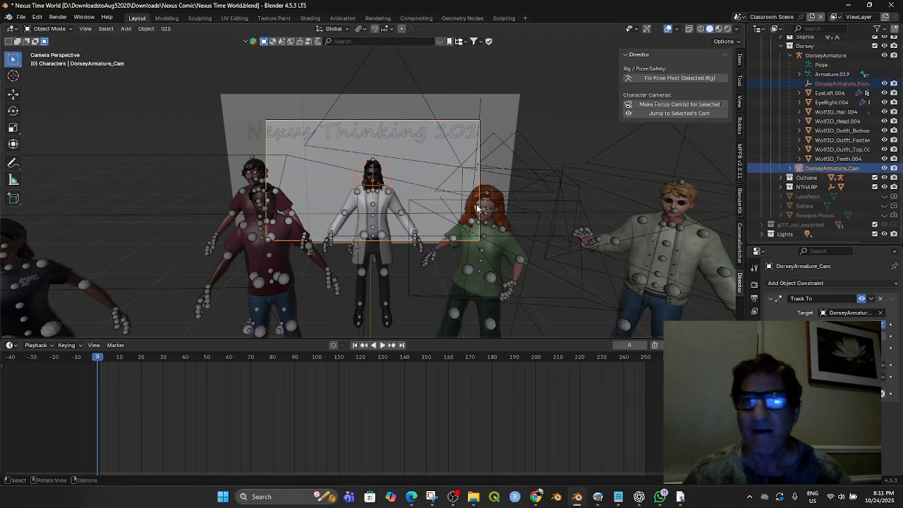
- Select the Dorsey character's armature and move it sideways in the scene
click(392, 183)
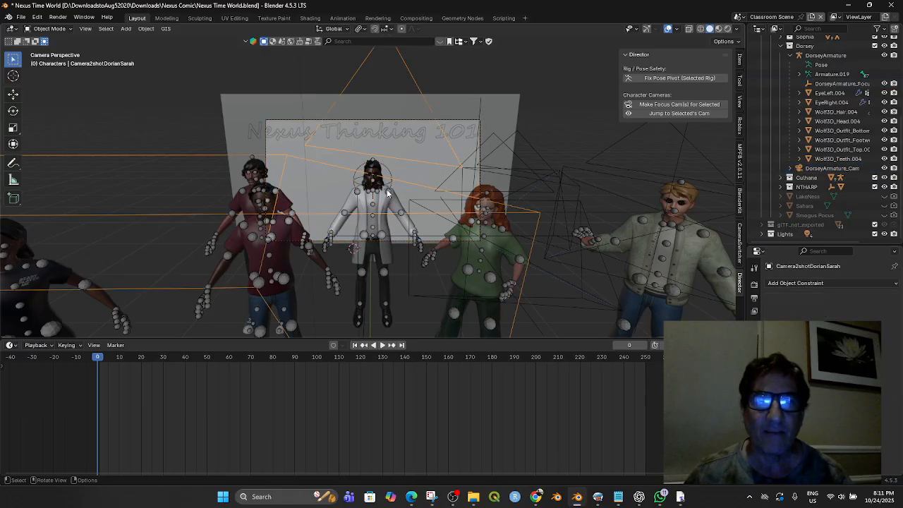
key(g)
click(390, 197)
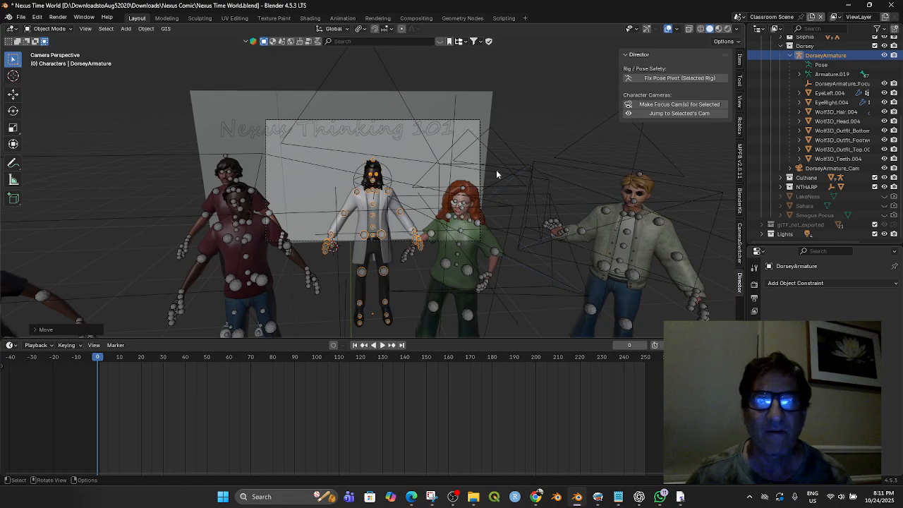
- View through the selected character's camera and try moving DorseyArmature to test the camera tracking
click(660, 114)
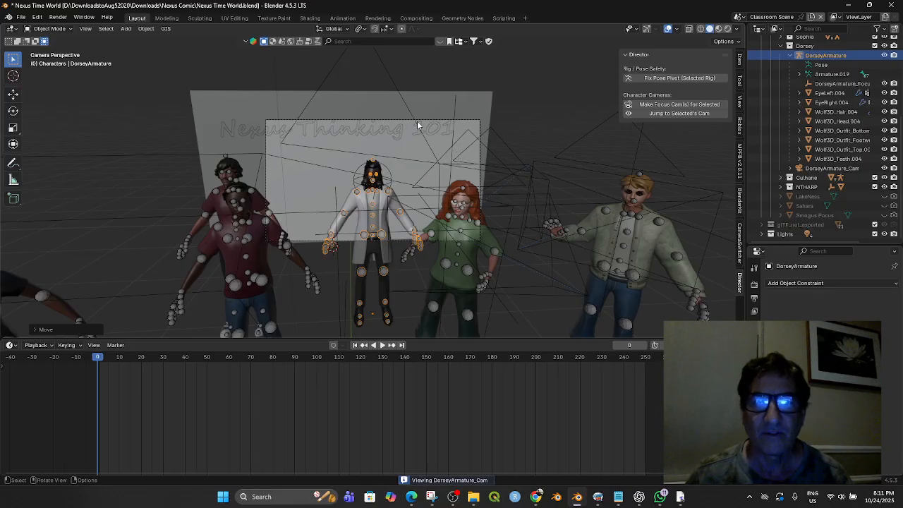
key(g)
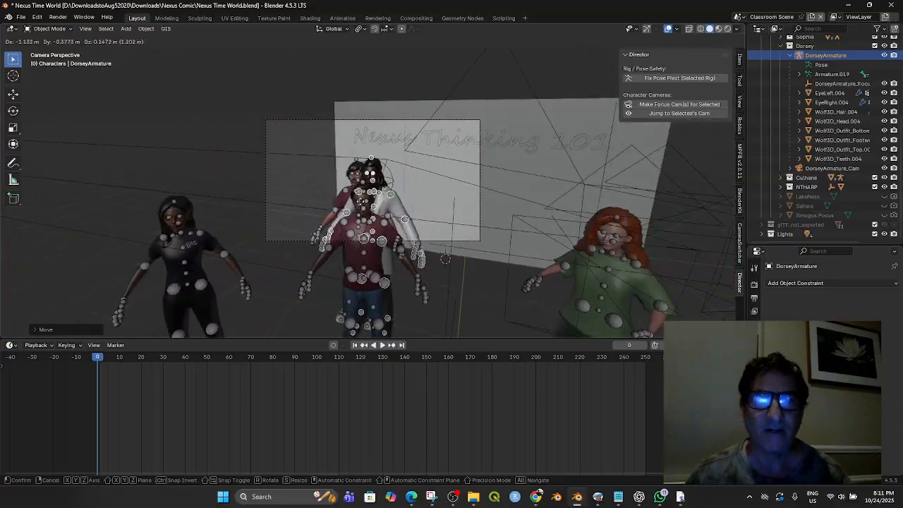
click(395, 211)
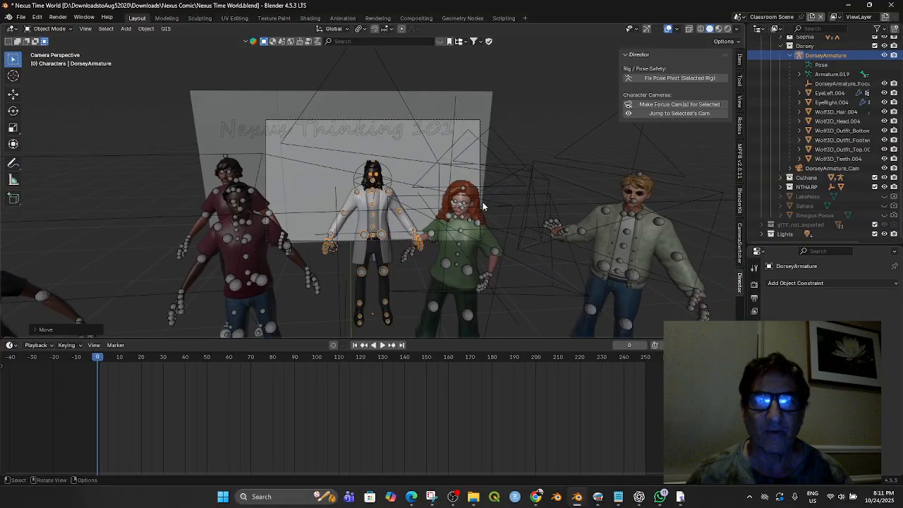
- Use the Camera Switcher to switch to CameraSarahCU and back to DorseyArmature_Cam
click(741, 247)
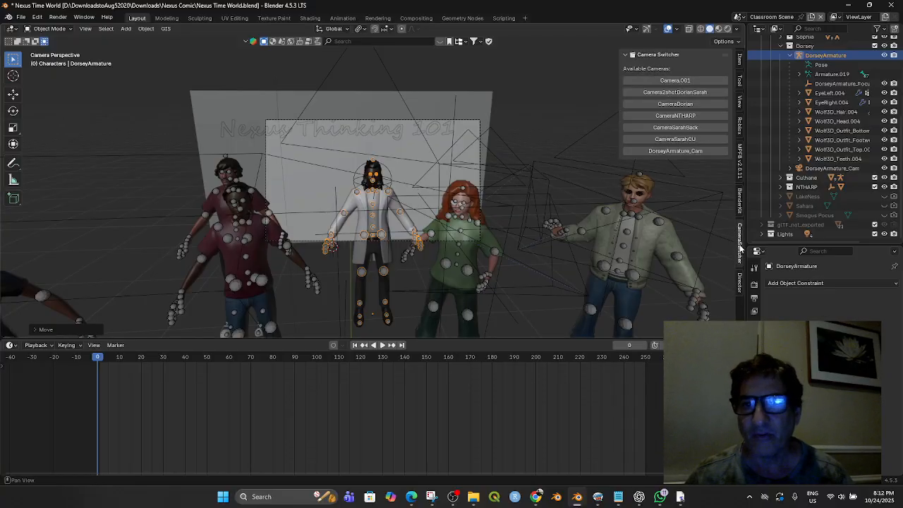
click(676, 139)
click(679, 152)
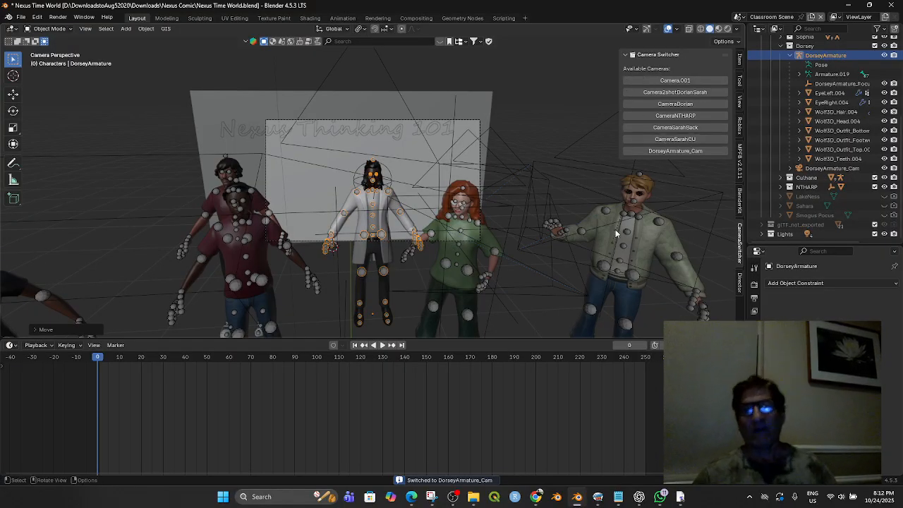
- Bring back the Director tools and save the Nexus Time World file
click(740, 286)
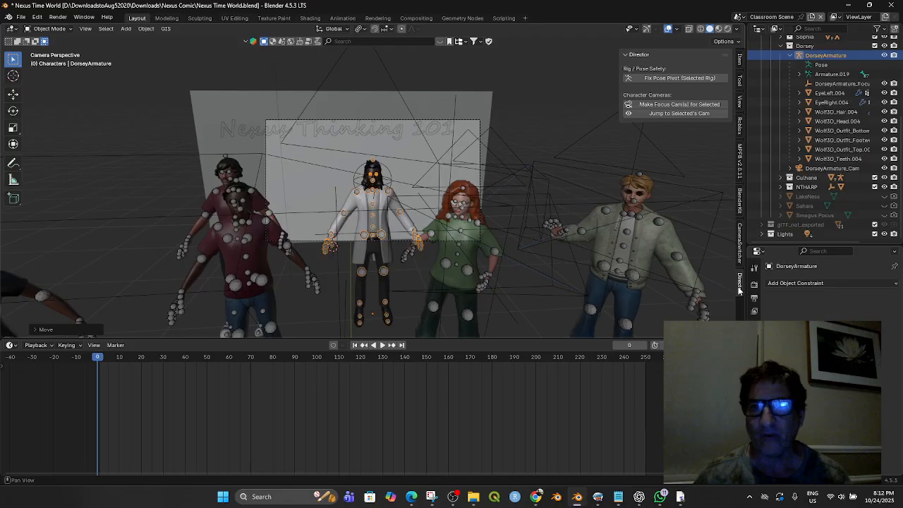
click(21, 16)
click(35, 79)
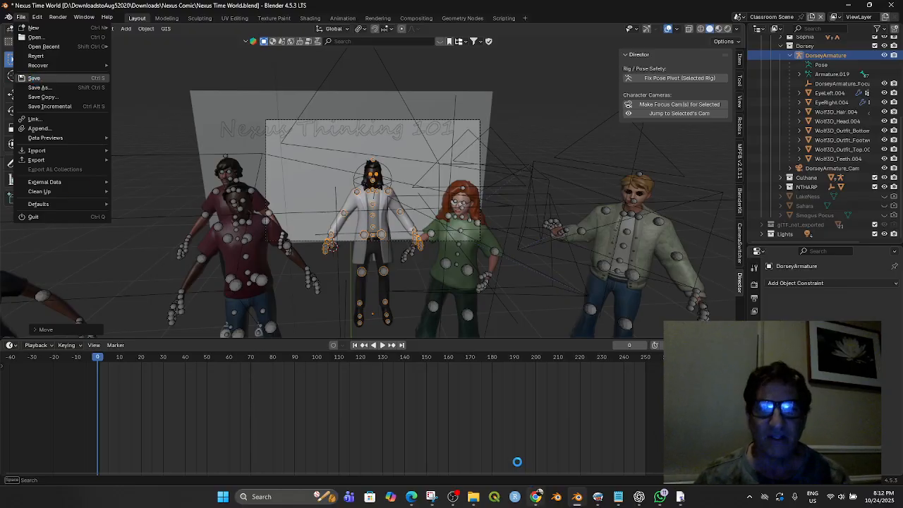
- Switch to ChatGPT and read the reply about parenting the focus Empty to the head bone, including its code and notes
mouse_move(536, 497)
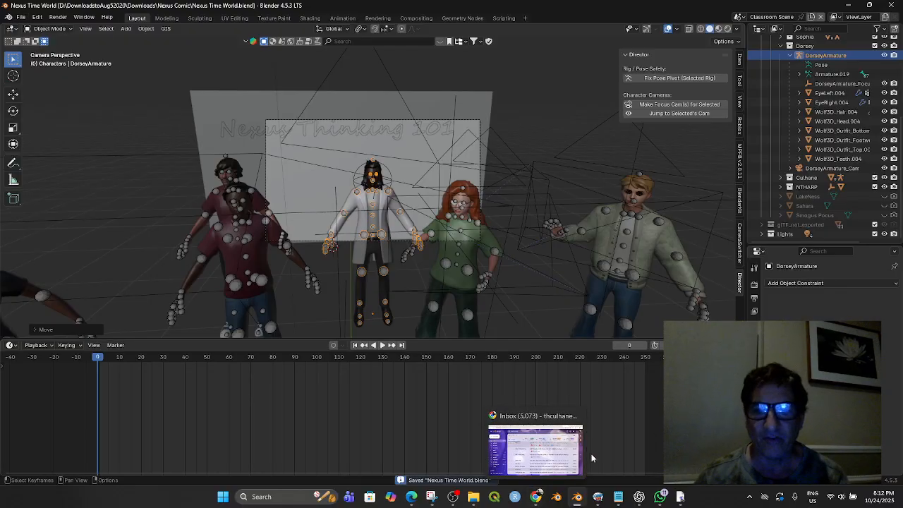
click(639, 496)
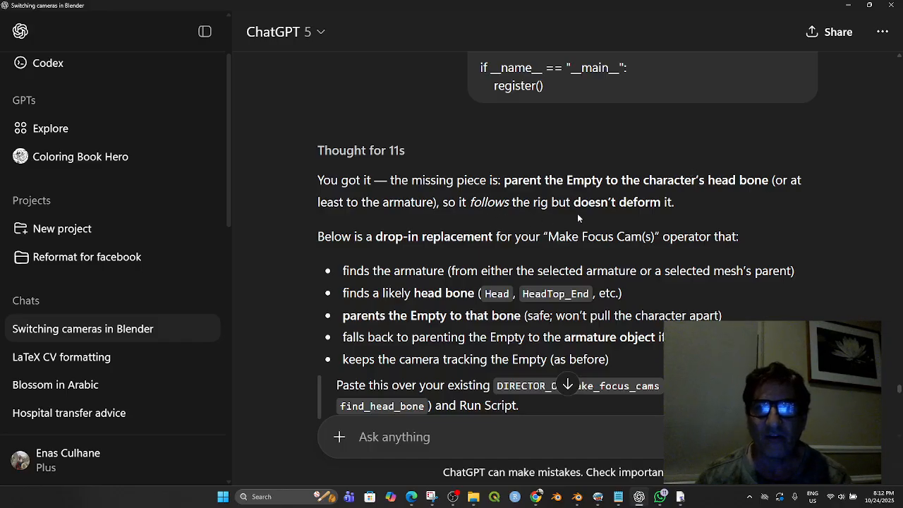
scroll(572, 212, down, 2)
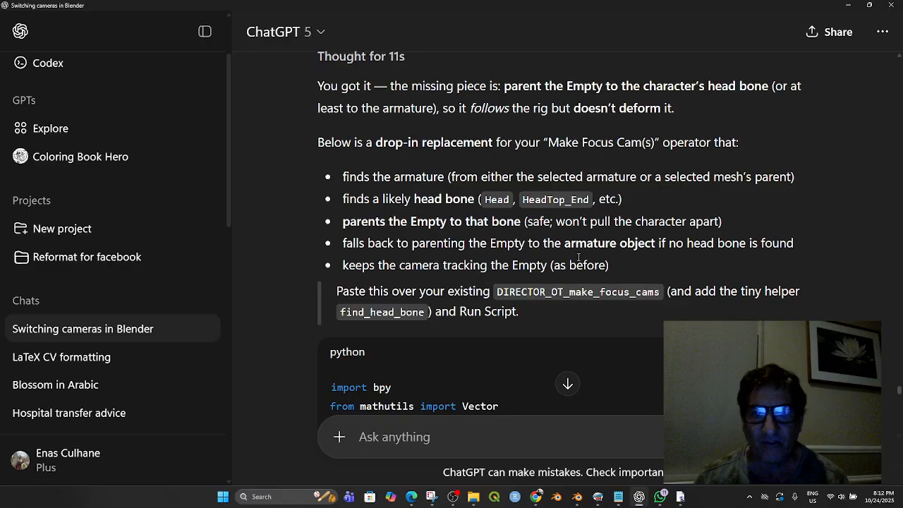
scroll(575, 260, down, 1)
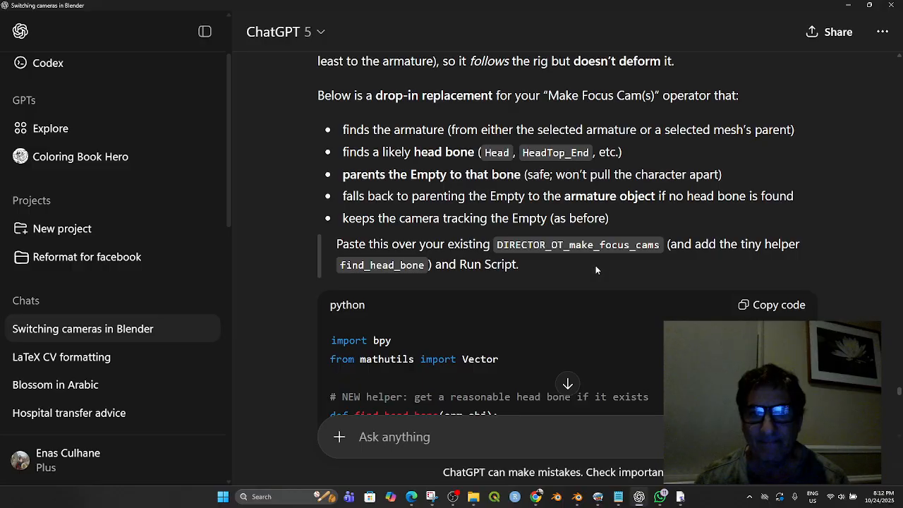
scroll(571, 263, down, 11)
scroll(566, 257, down, 16)
scroll(565, 253, down, 9)
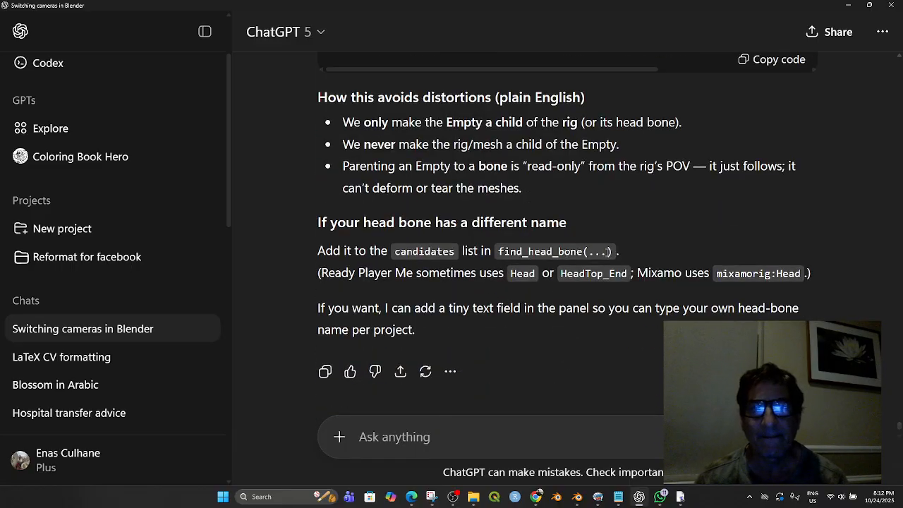
scroll(566, 257, up, 12)
scroll(544, 243, up, 15)
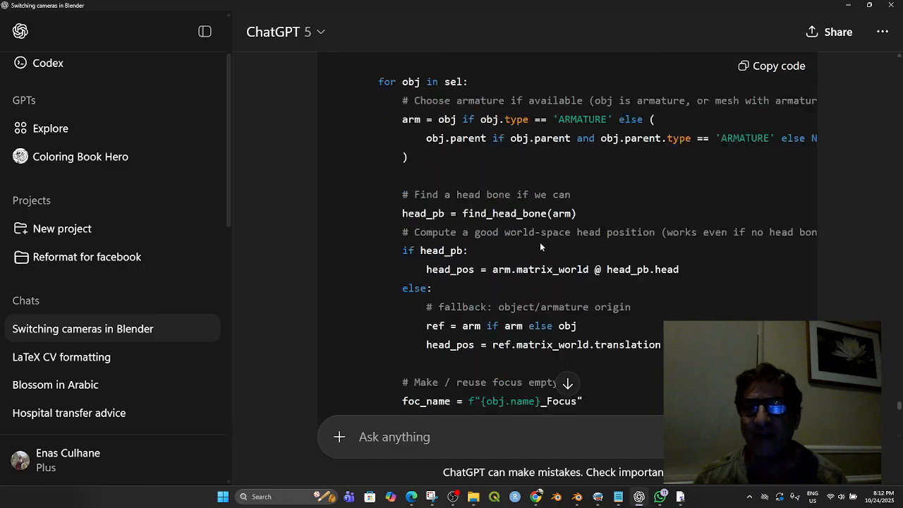
scroll(526, 242, up, 2)
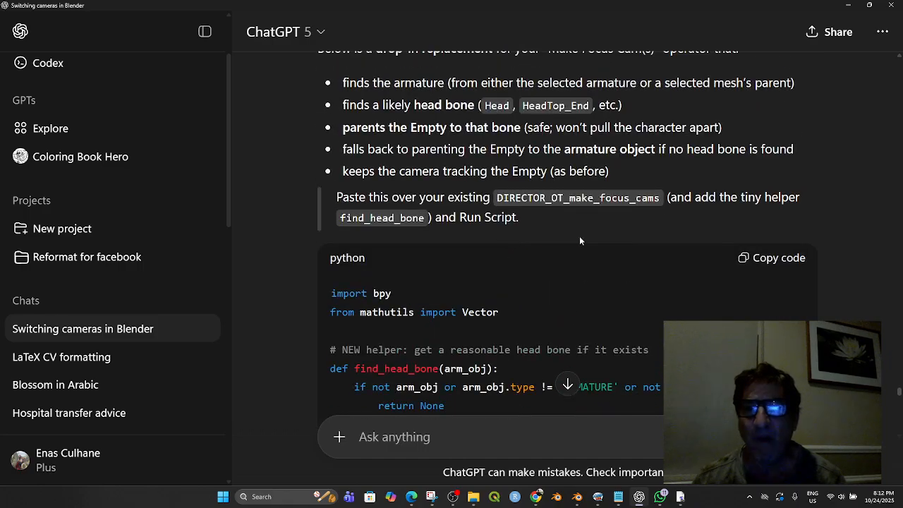
- Copy the replacement code for the Make Focus Cam(s) operator, review it to the end, and switch back to Blender
click(769, 260)
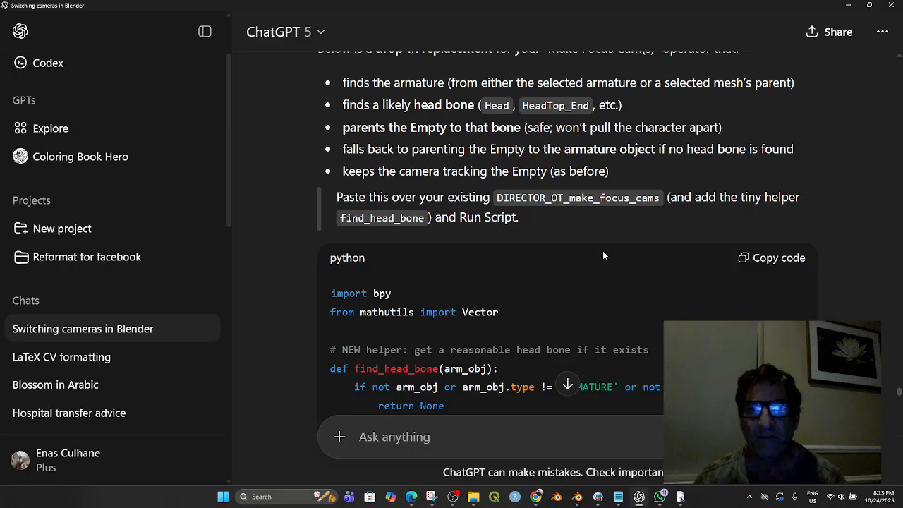
scroll(609, 268, down, 5)
scroll(609, 268, down, 15)
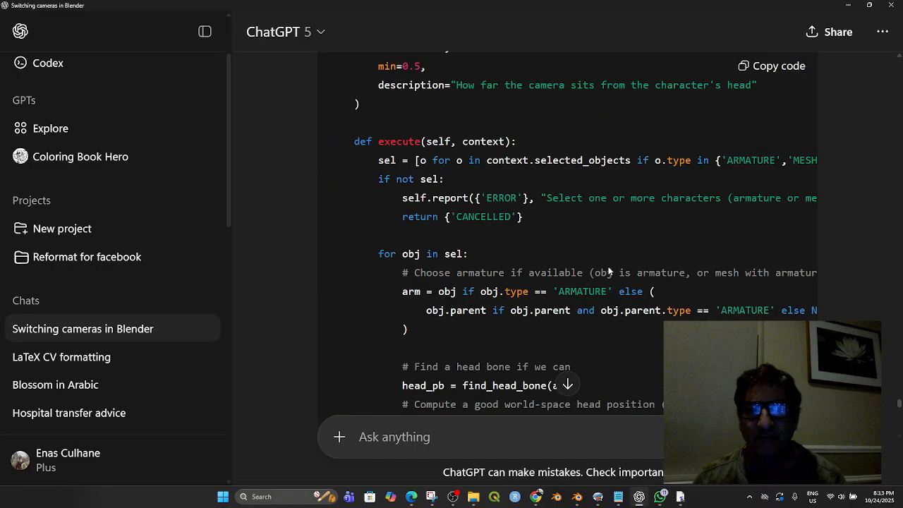
scroll(607, 269, down, 10)
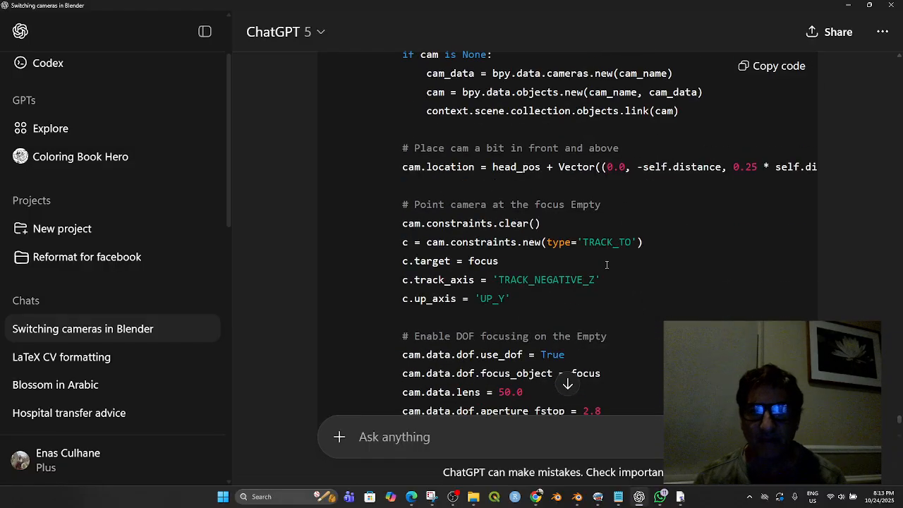
scroll(597, 260, down, 2)
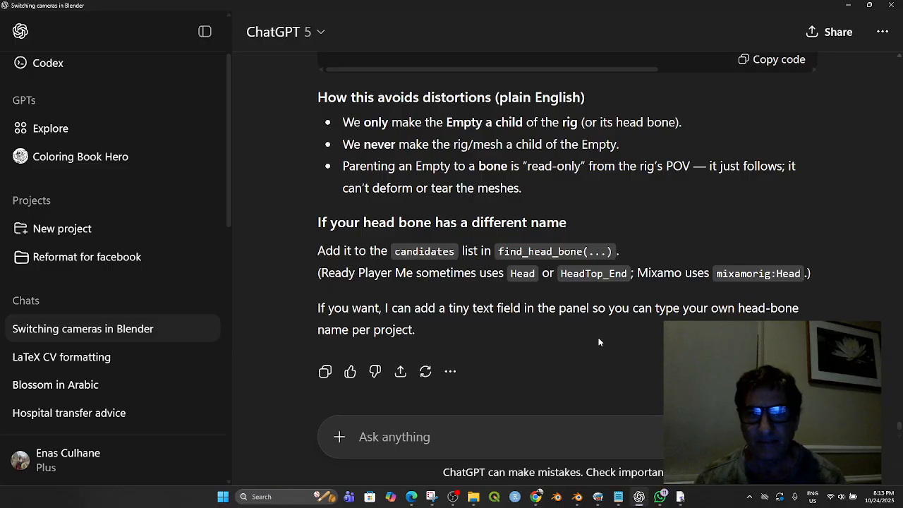
scroll(599, 348, down, 1)
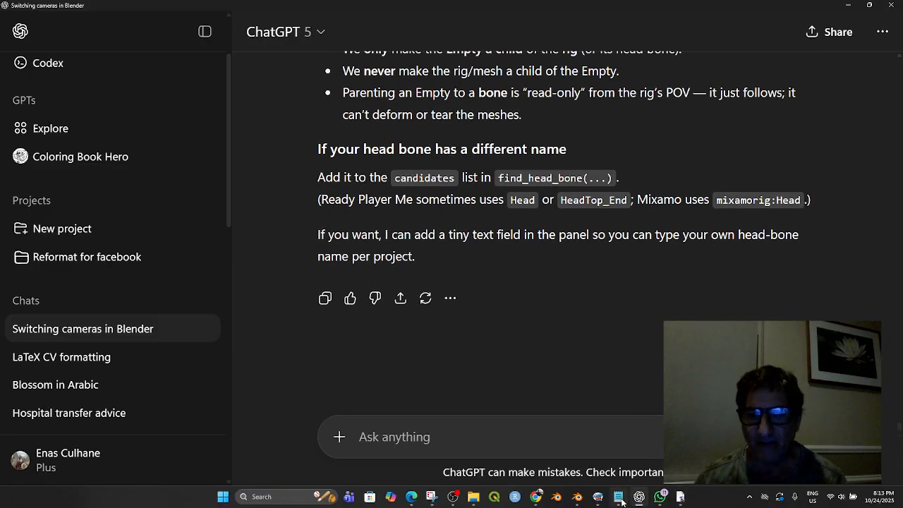
click(577, 497)
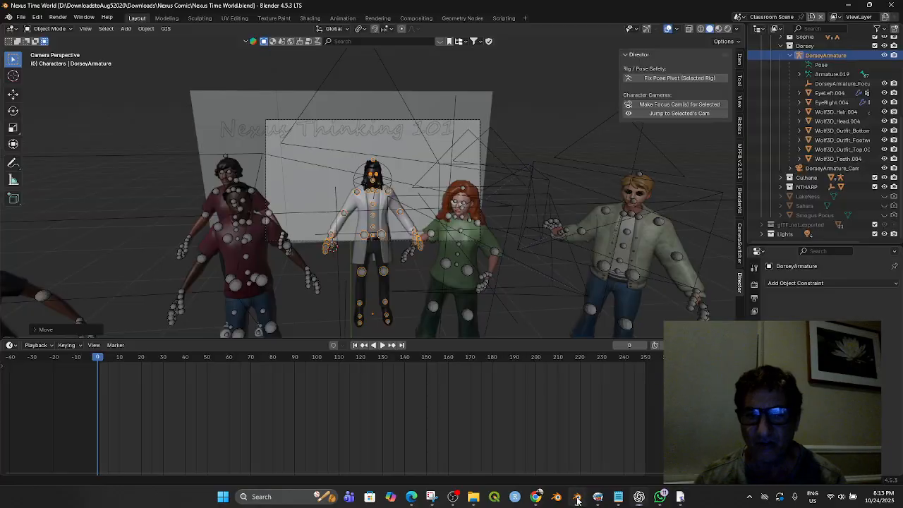
- Replace the entire DirectorFollowCamera script with the copied Make Focus Cam(s) code and save the Nexus Time World file
click(503, 19)
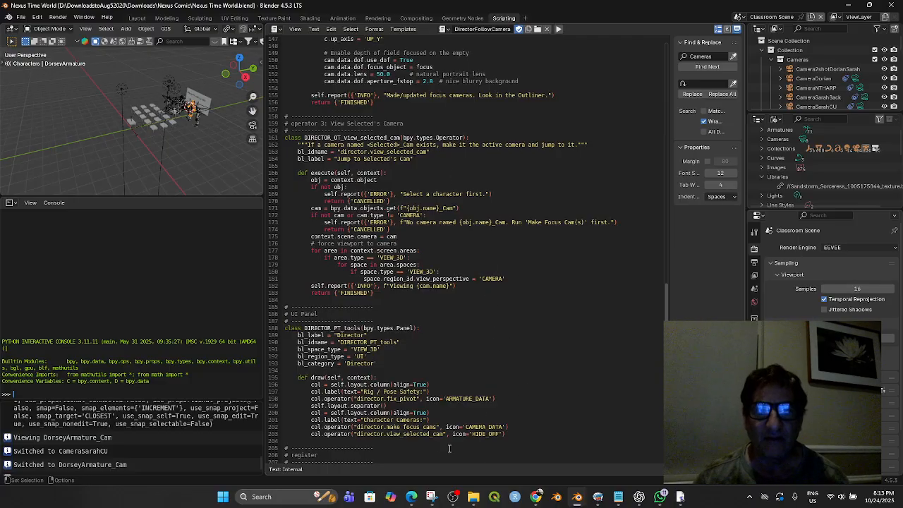
scroll(422, 400, down, 2)
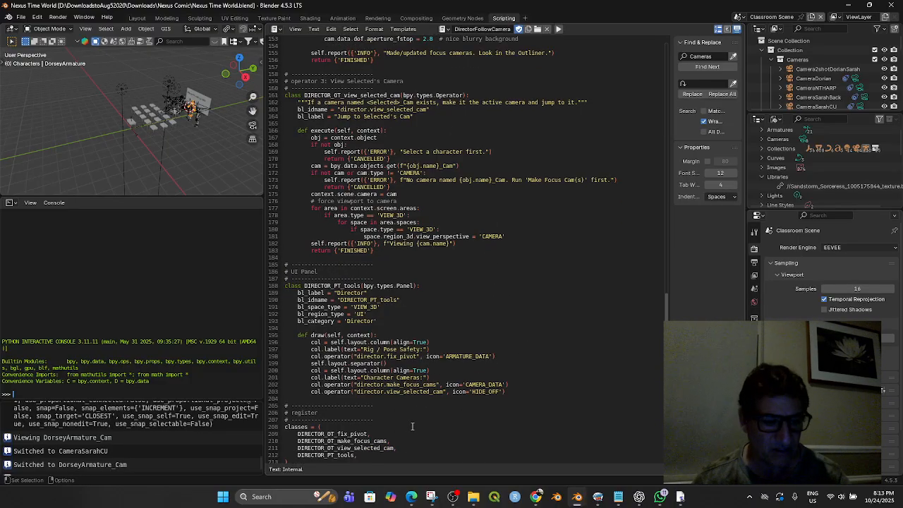
key(ctrl+a)
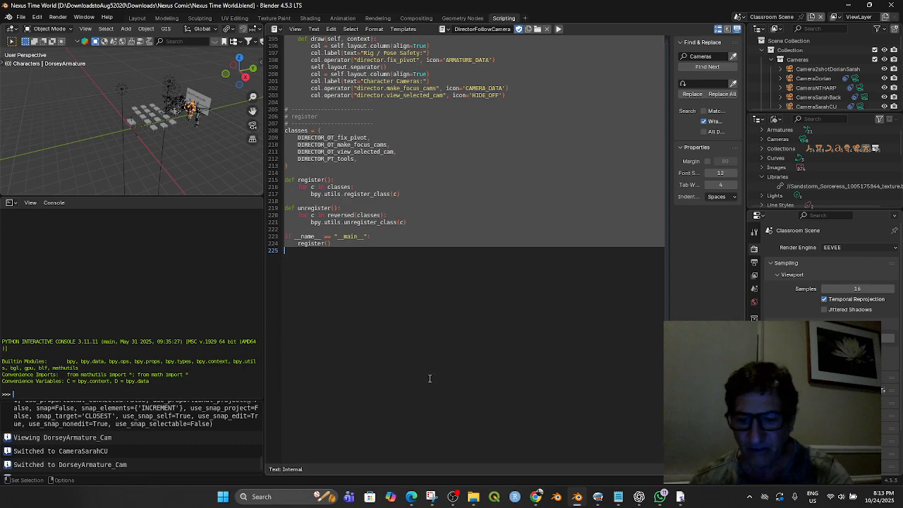
key(BackSpace)
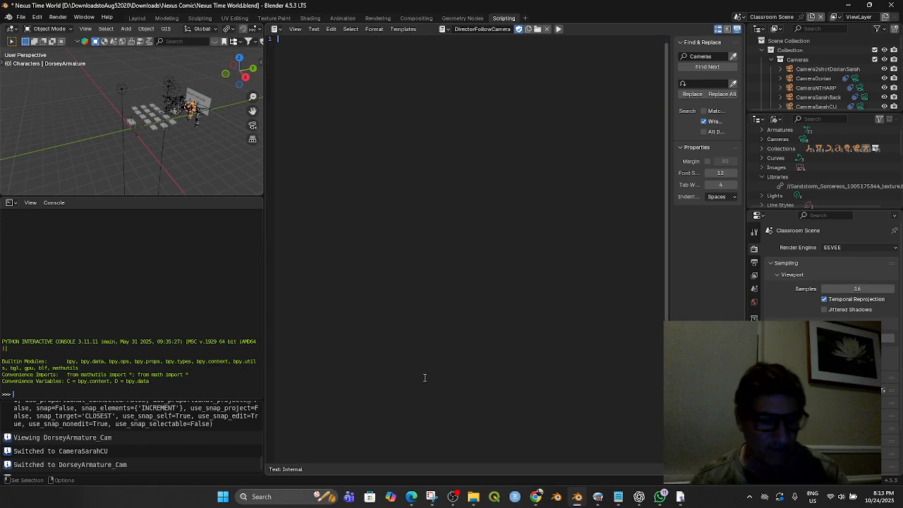
key(ctrl+v)
scroll(452, 338, up, 20)
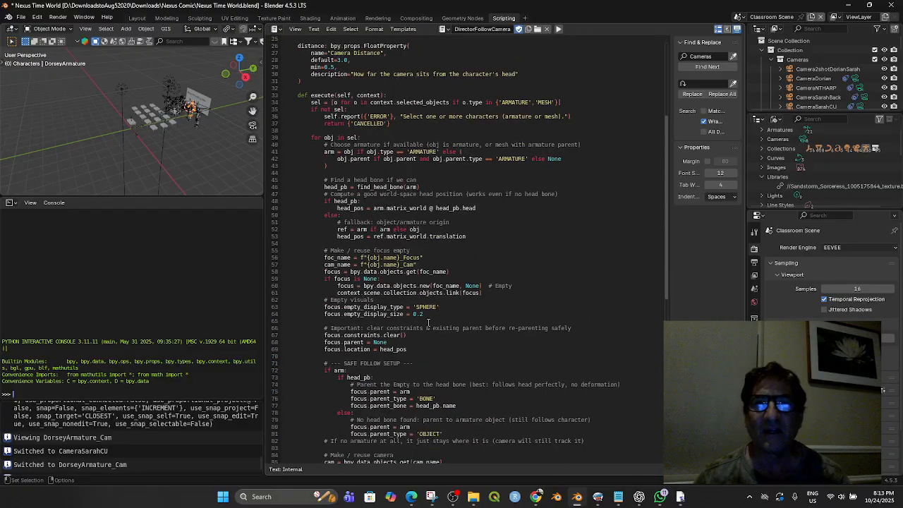
scroll(428, 323, up, 8)
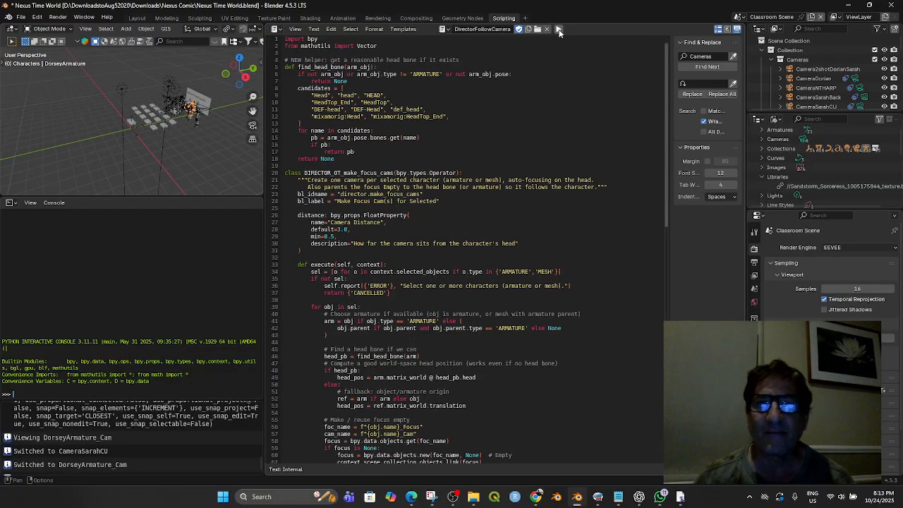
key(ctrl+s)
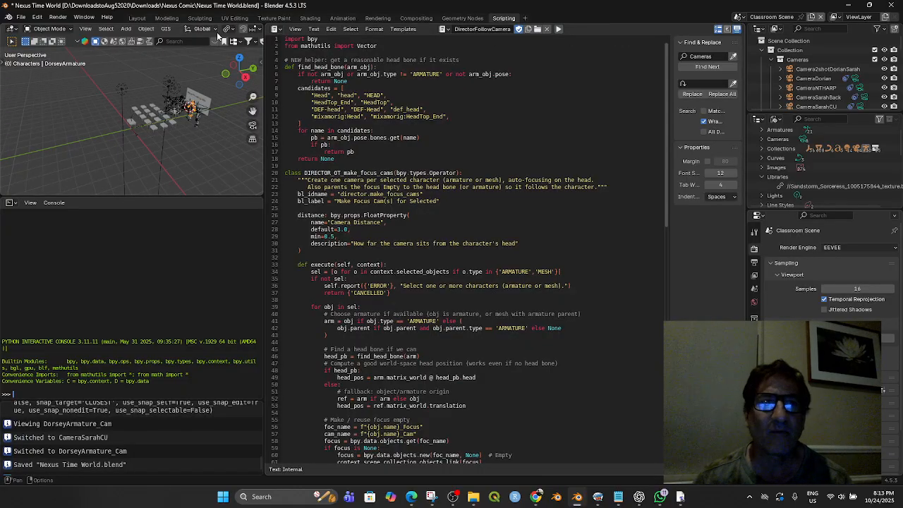
- Select CulhaneArmature in the Layout workspace, make a focus camera for it, and jump to that camera's view
click(137, 18)
mouse_move(364, 277)
middle_down()
mouse_move(385, 275)
mouse_move(348, 275)
middle_up()
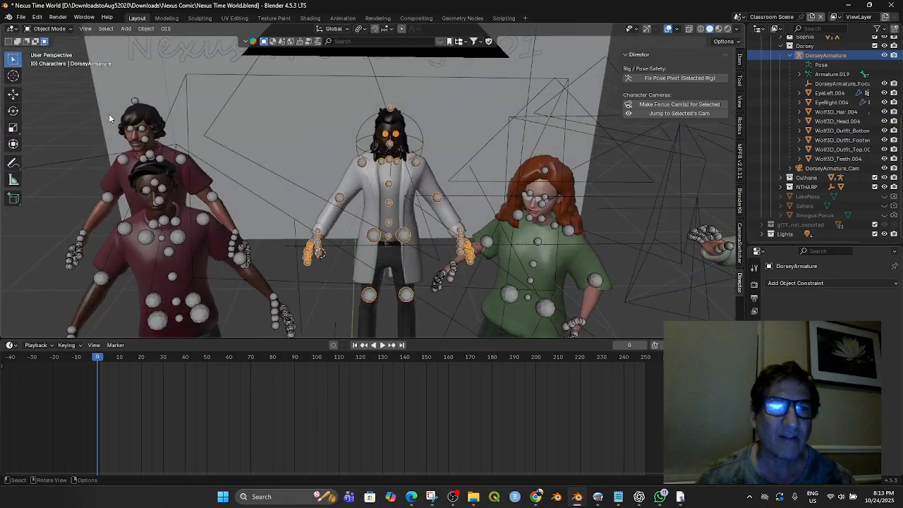
click(133, 100)
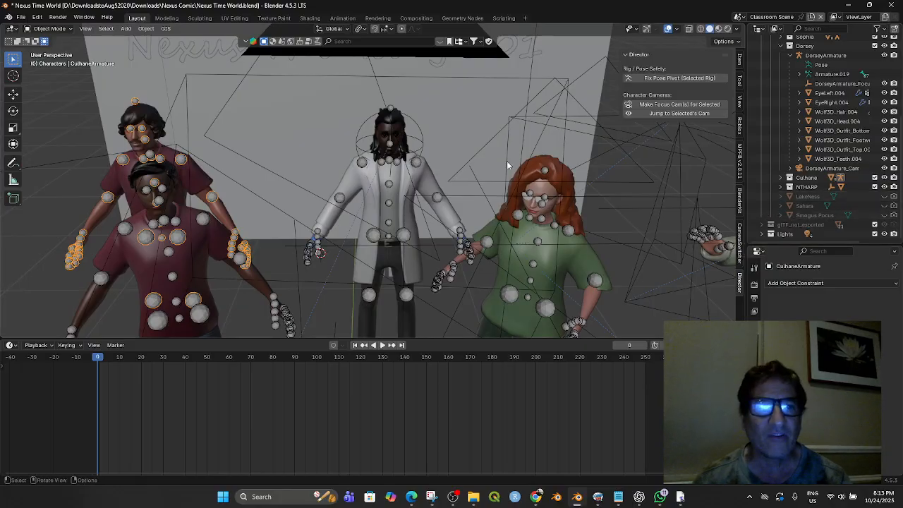
click(784, 179)
click(781, 179)
scroll(812, 164, down, 4)
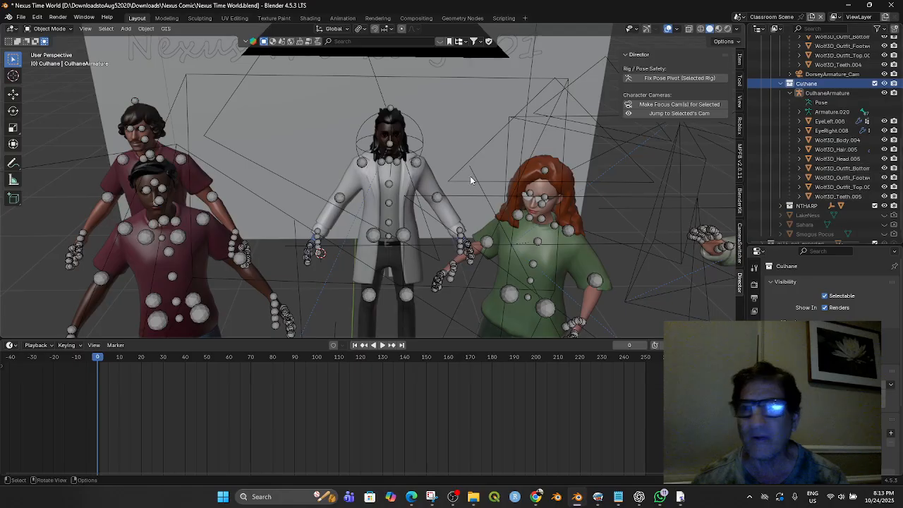
click(135, 103)
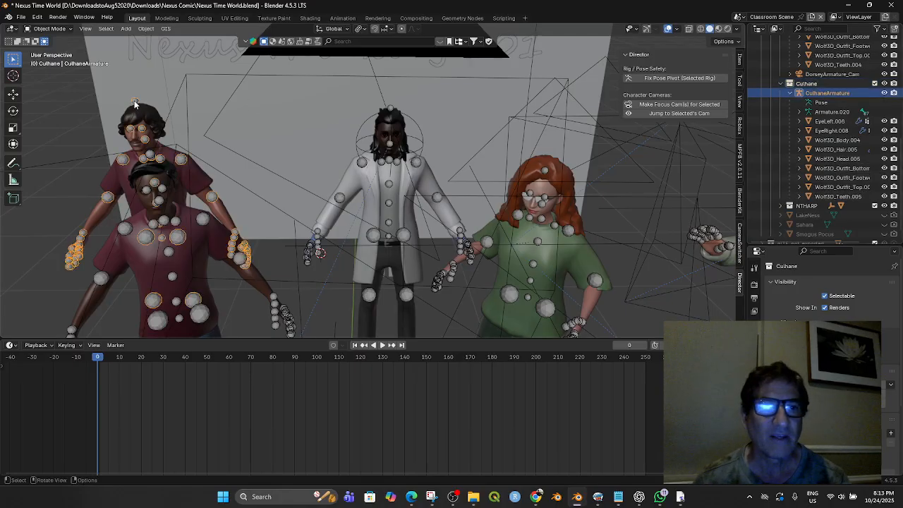
click(665, 106)
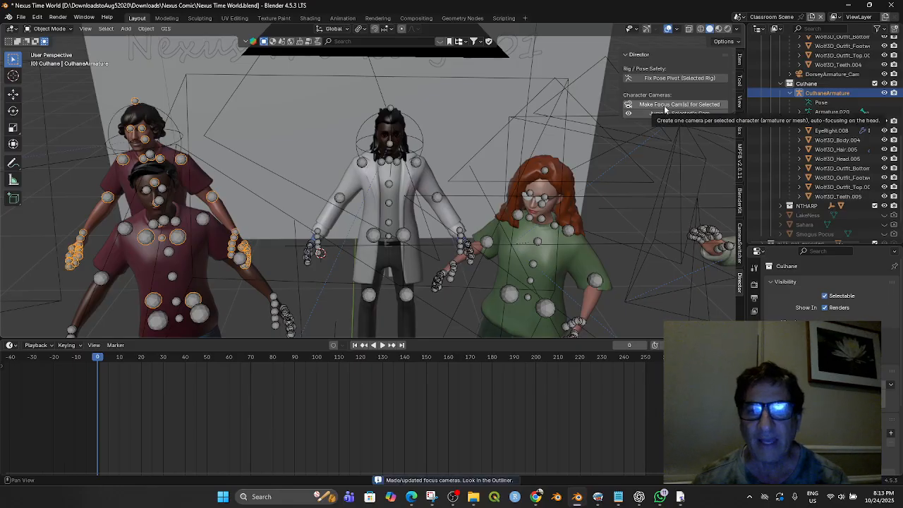
click(670, 115)
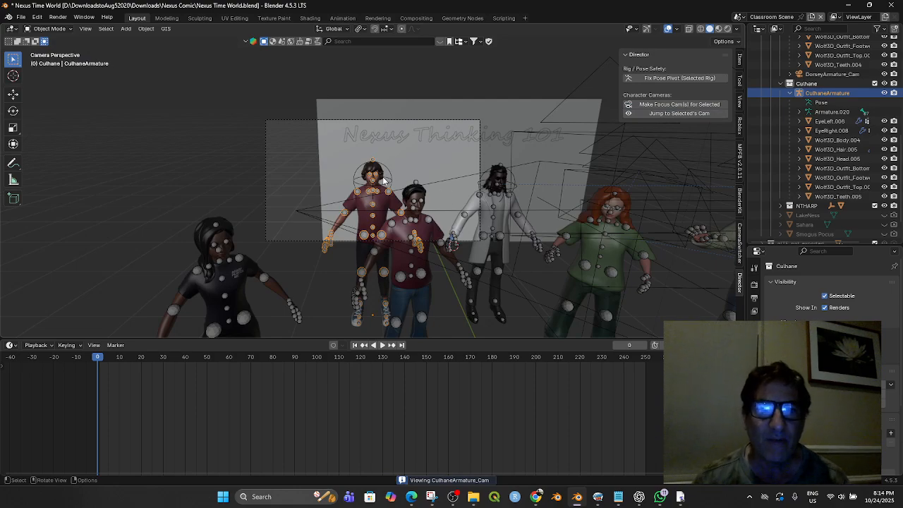
- Trial-move CulhaneArmature and its focus Empty separately to test whether they follow each other, cancelling both moves
key(g)
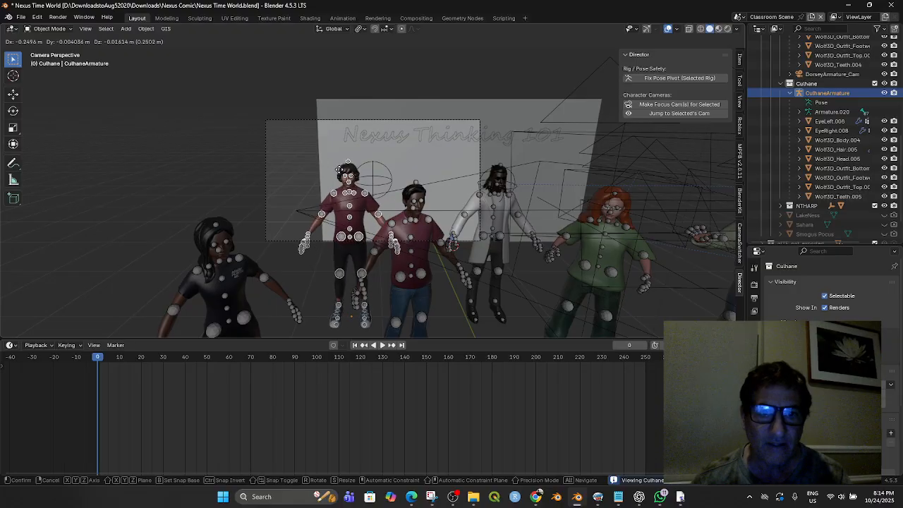
key(Escape)
click(388, 172)
key(g)
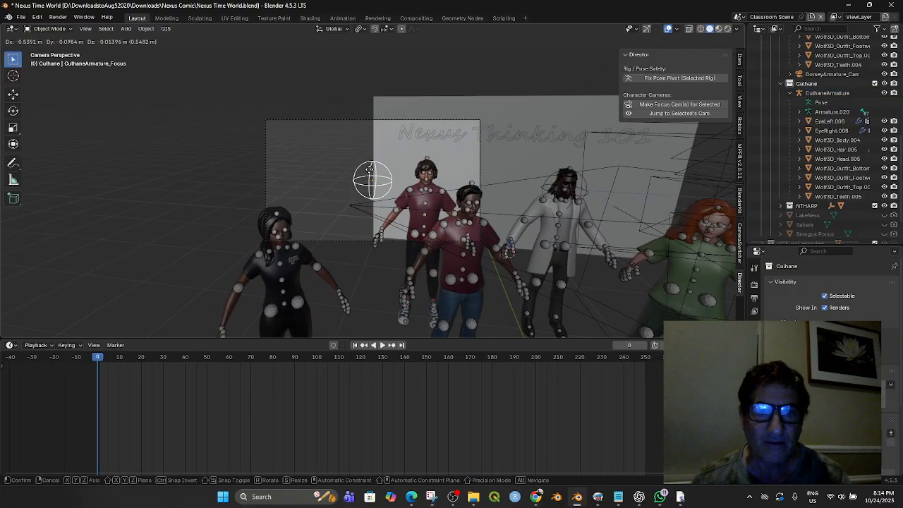
key(Escape)
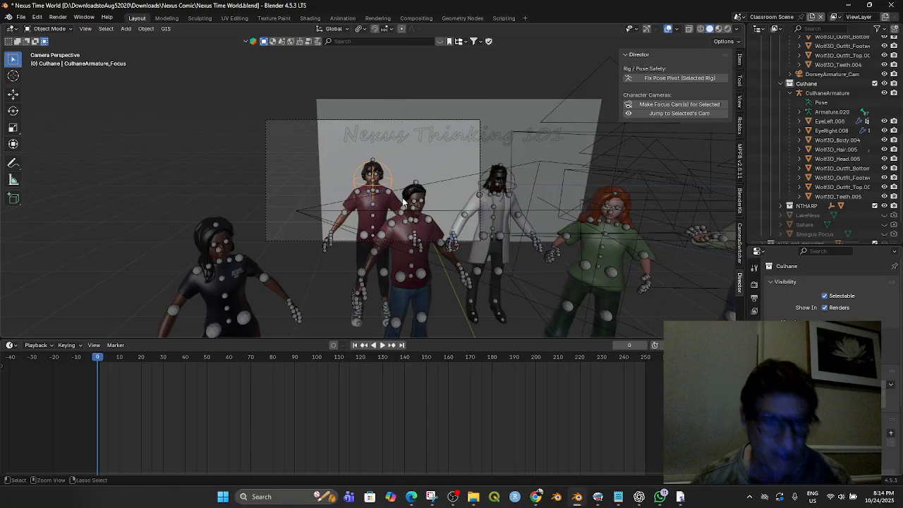
- Undo the new CulhaneArmature focus camera and trial-move the DorseyArmature_Focus Empty without keeping the move
key(ctrl+z)
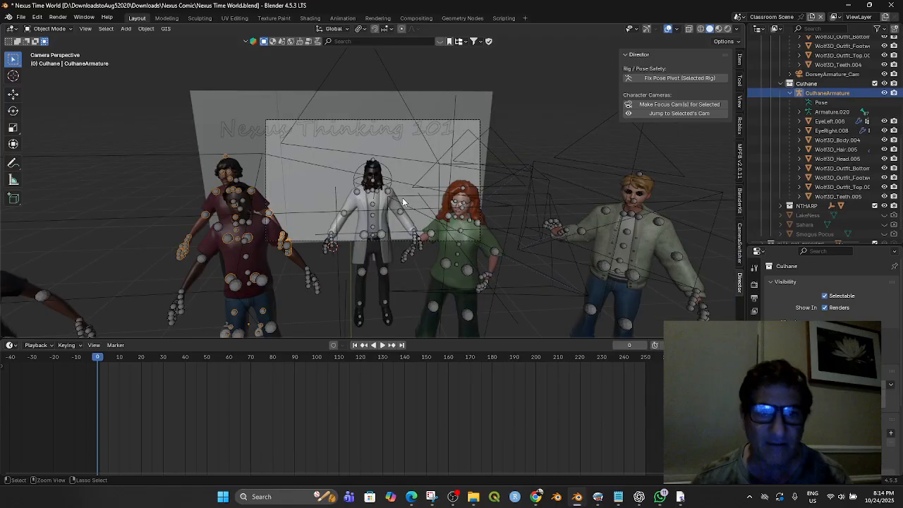
click(358, 180)
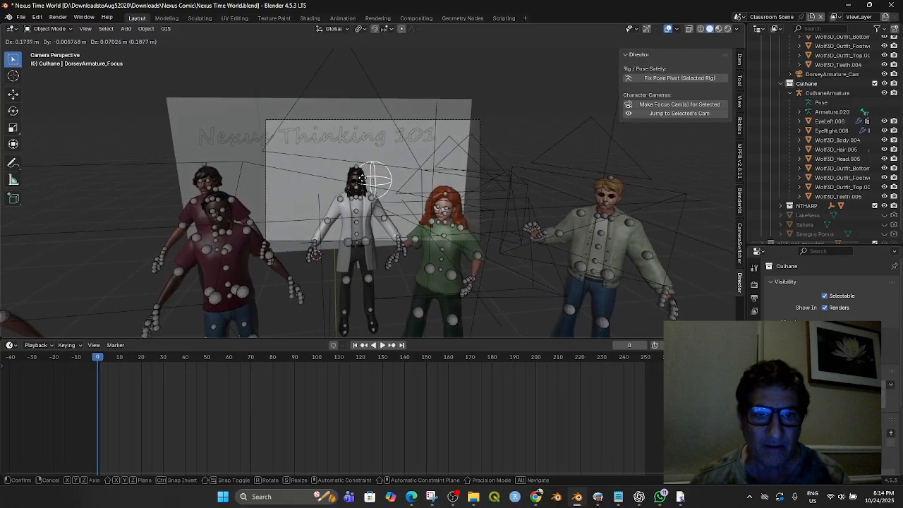
click(362, 192)
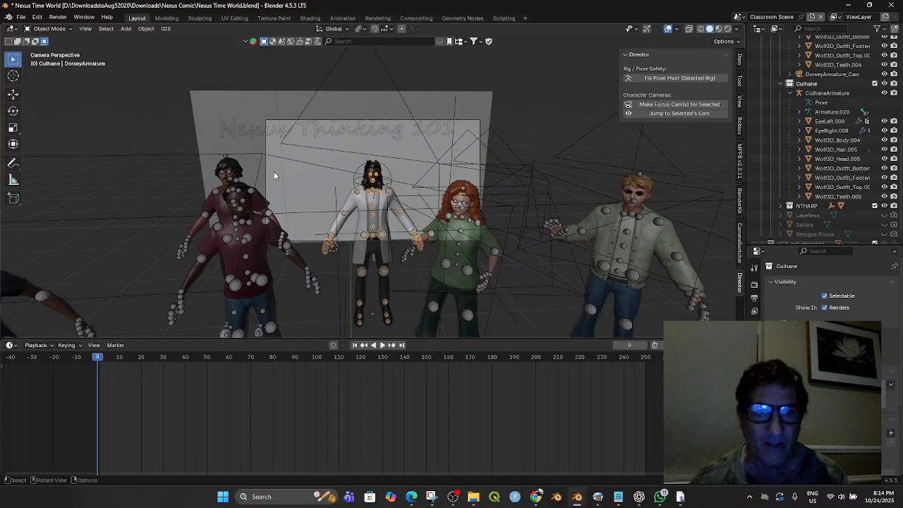
- Reselect CulhaneArmature, review the DirectorFollowCamera script in the Scripting workspace, and run it
click(215, 191)
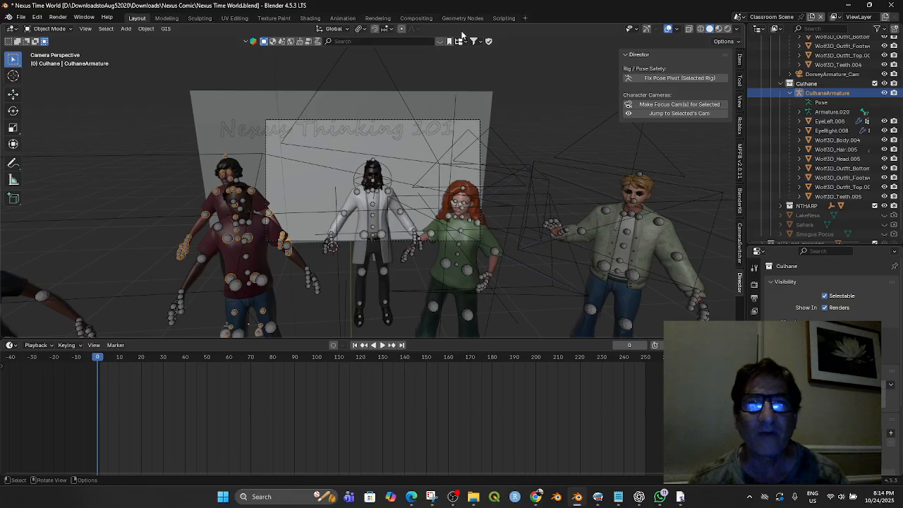
click(504, 18)
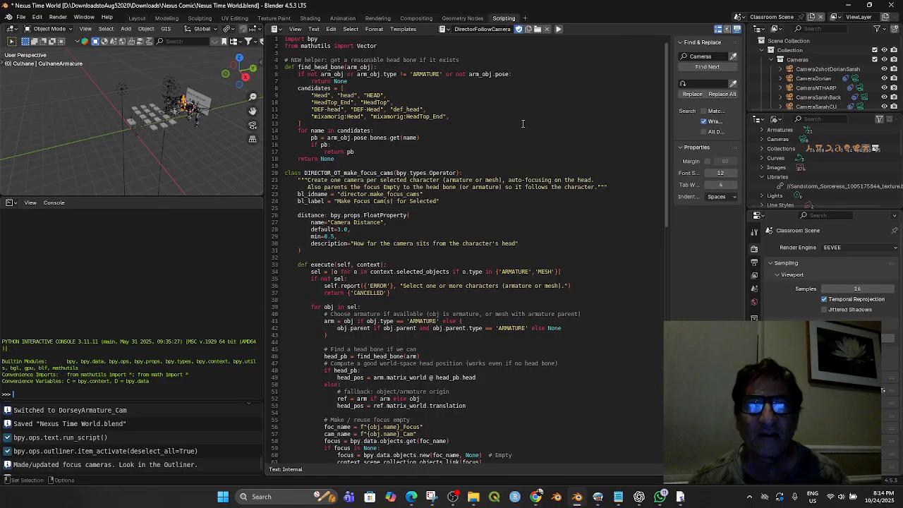
scroll(522, 117, down, 10)
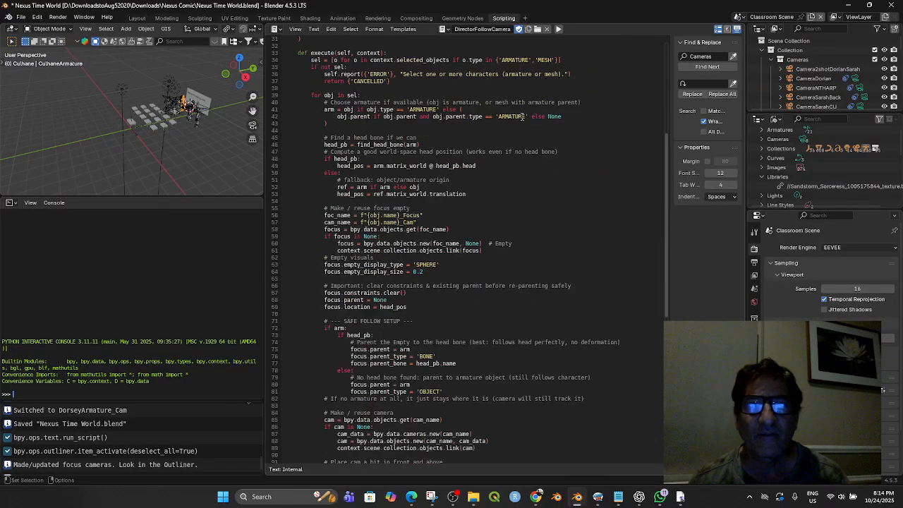
click(560, 30)
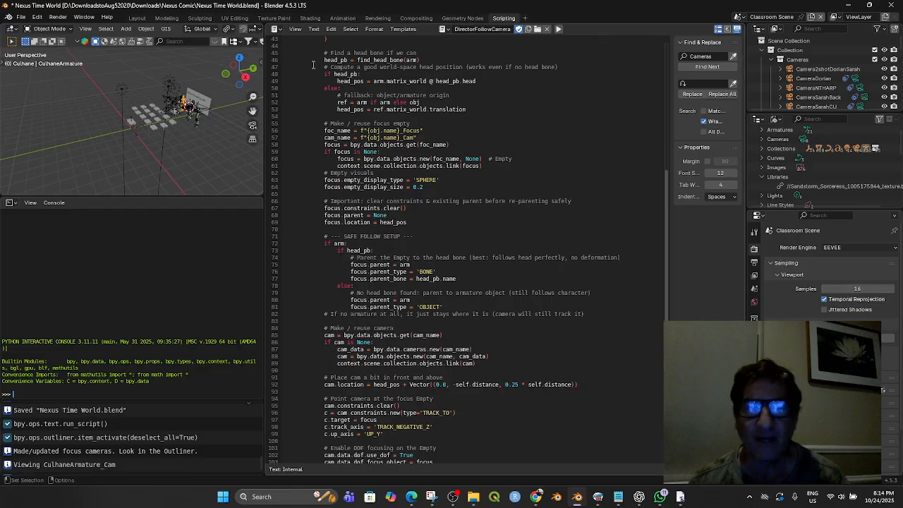
scroll(185, 123, up, 6)
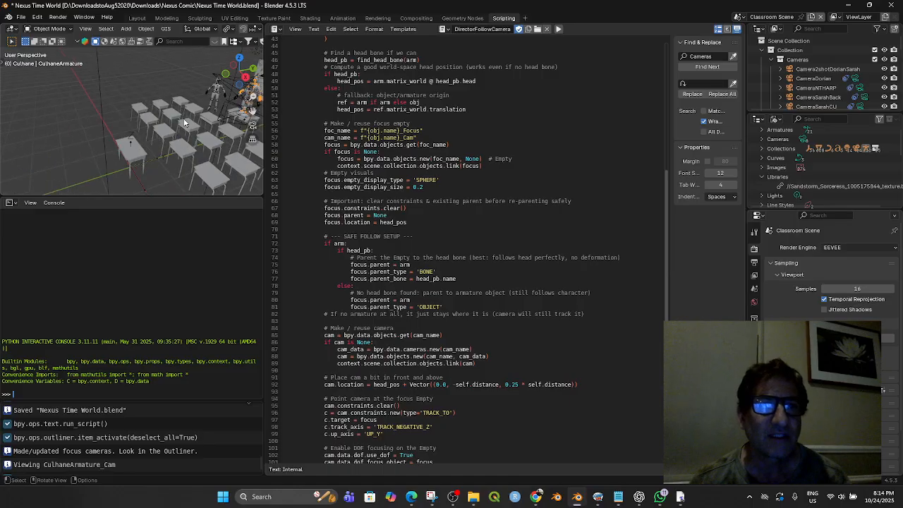
middle_drag(206, 111, 162, 117)
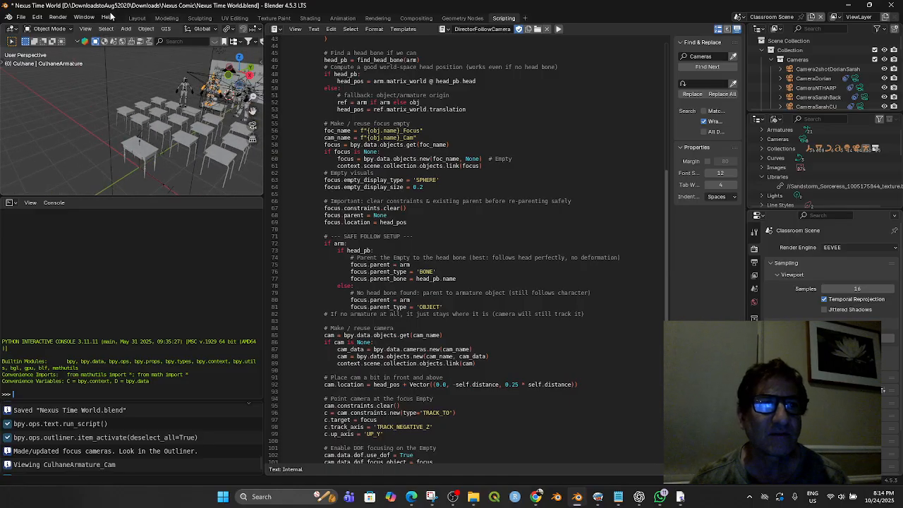
- Check the Camera Switcher's list of cameras, and use the Director tools to make CulhaneArmature's focus camera again and view through it
click(137, 18)
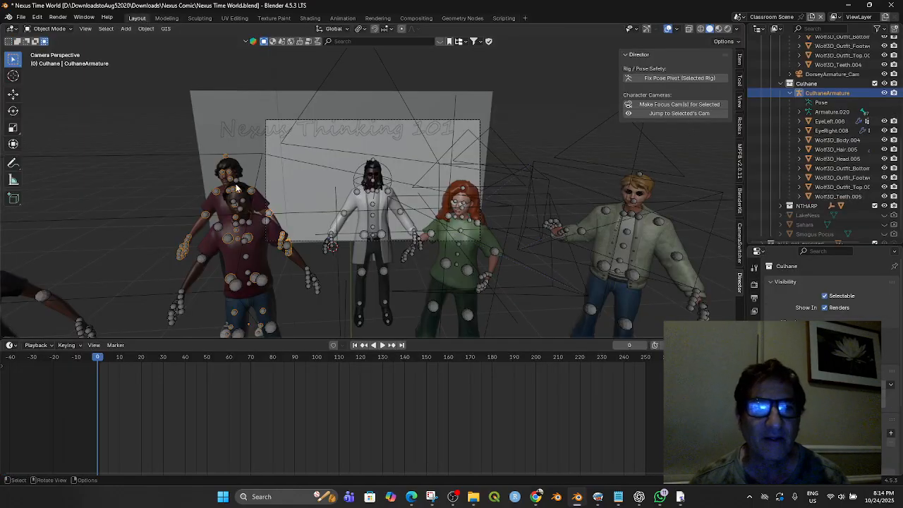
scroll(240, 178, up, 3)
middle_drag(230, 191, 235, 210)
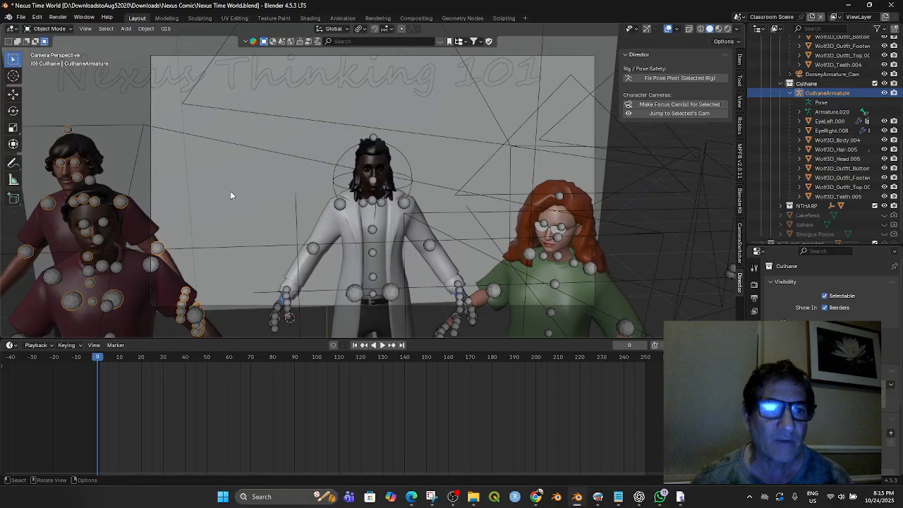
scroll(212, 197, down, 4)
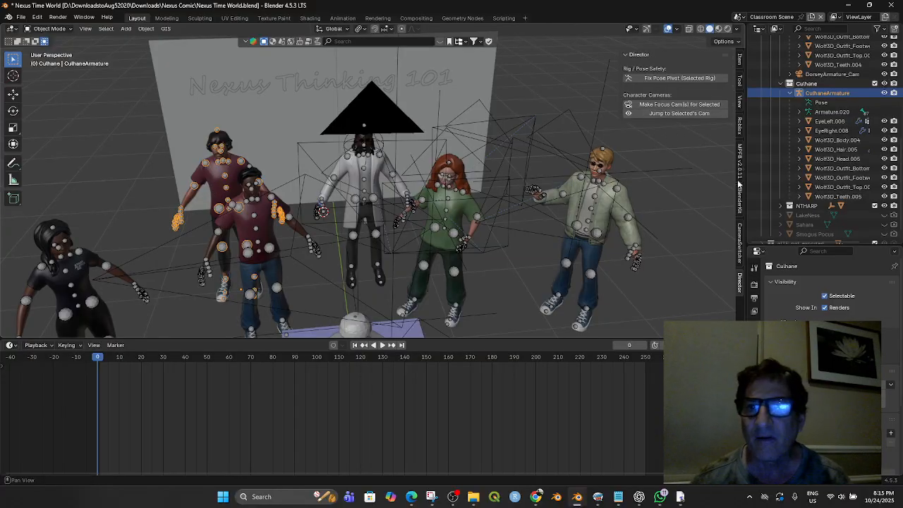
click(740, 249)
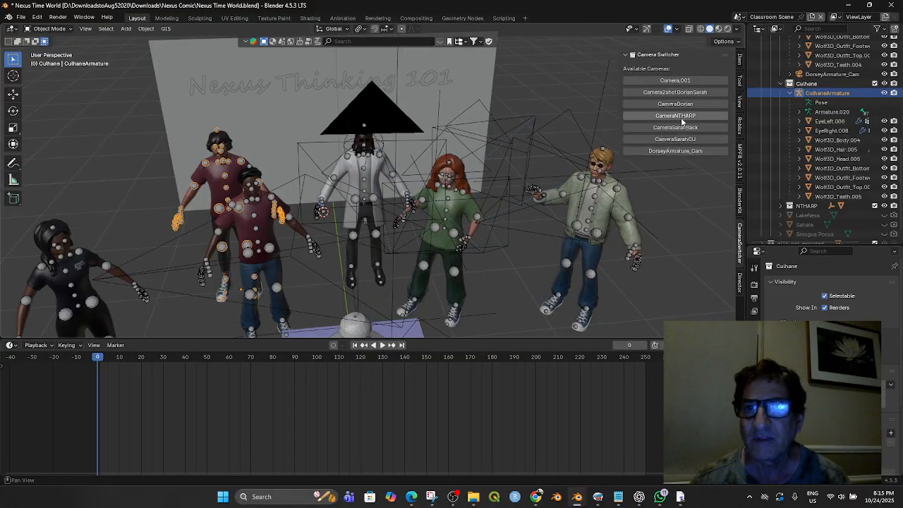
click(740, 284)
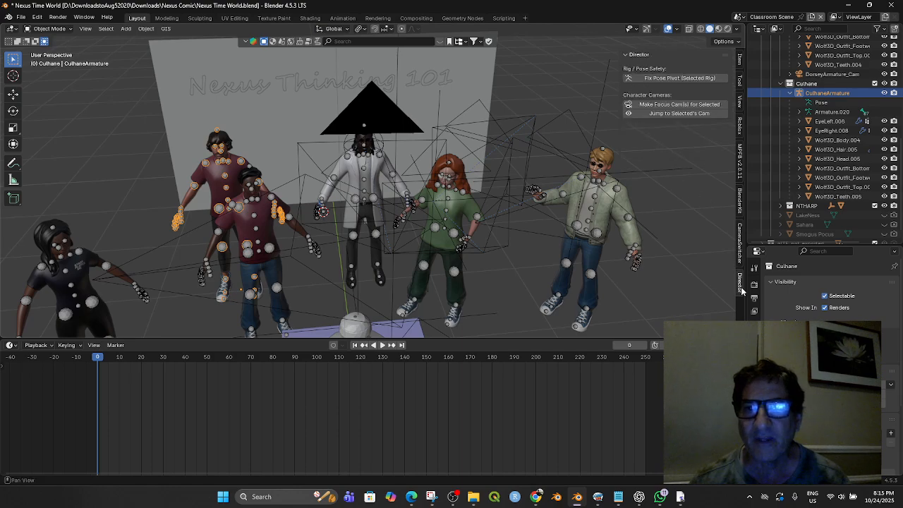
click(663, 104)
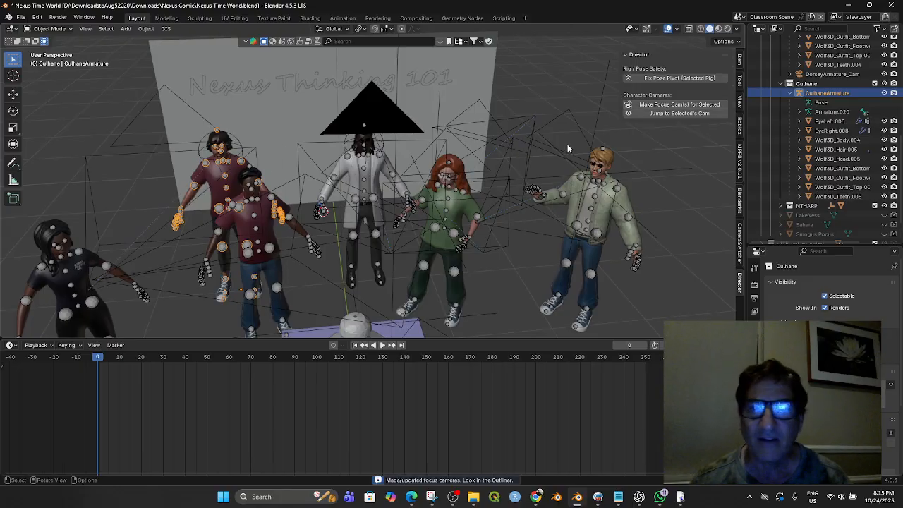
click(667, 114)
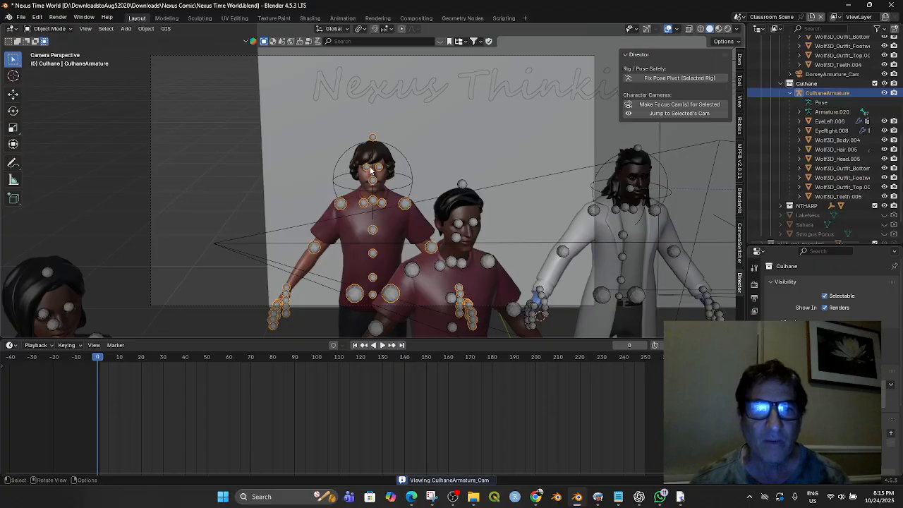
- Trial-move CulhaneArmature in its camera view without keeping the move, select its focus Empty, and switch to ChatGPT
key(g)
key(Escape)
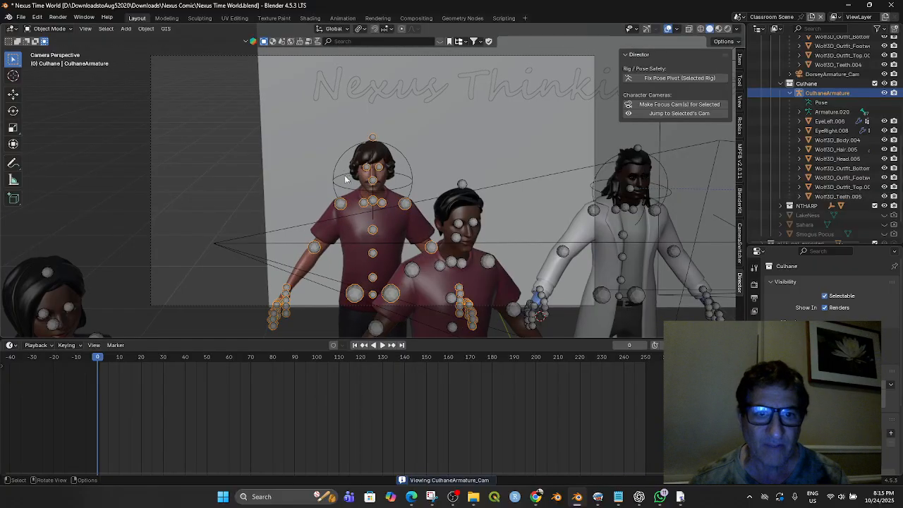
click(335, 186)
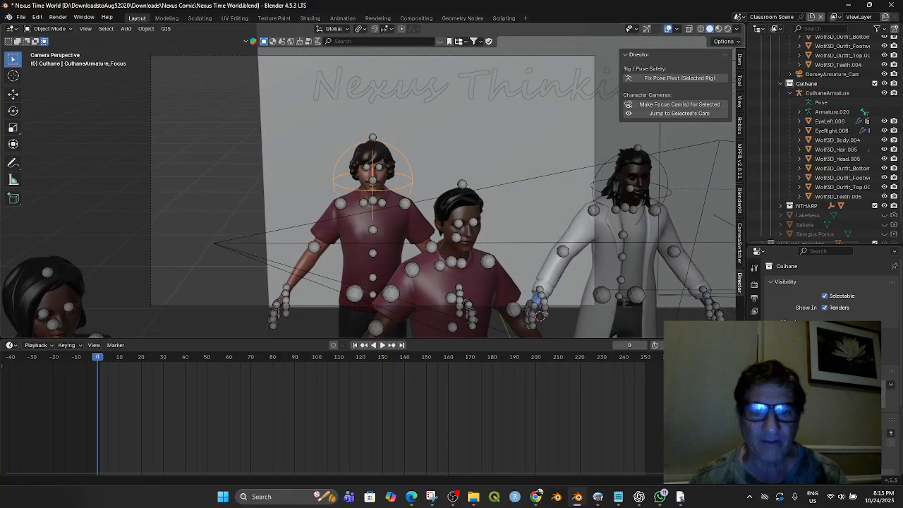
mouse_move(642, 497)
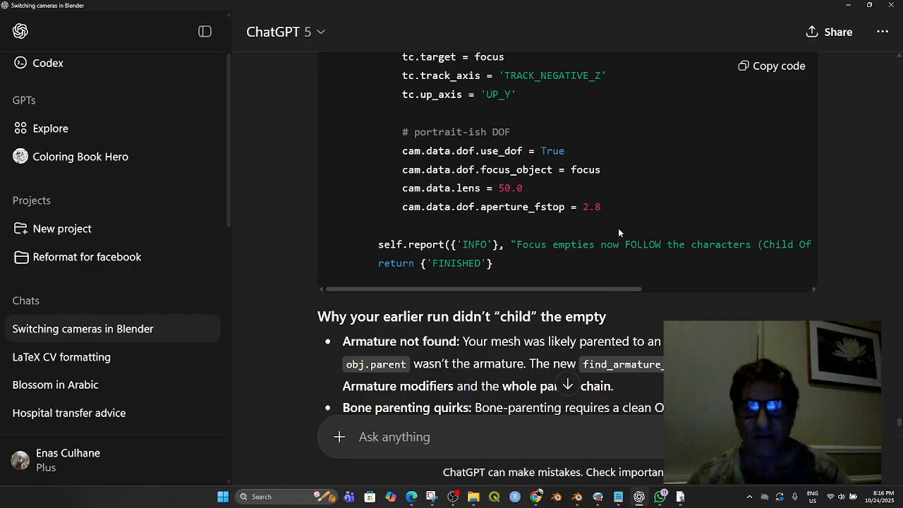
- Copy ChatGPT's revised focus-camera code, which uses a Child Of constraint, and return to Blender's Scripting workspace
scroll(601, 266, up, 10)
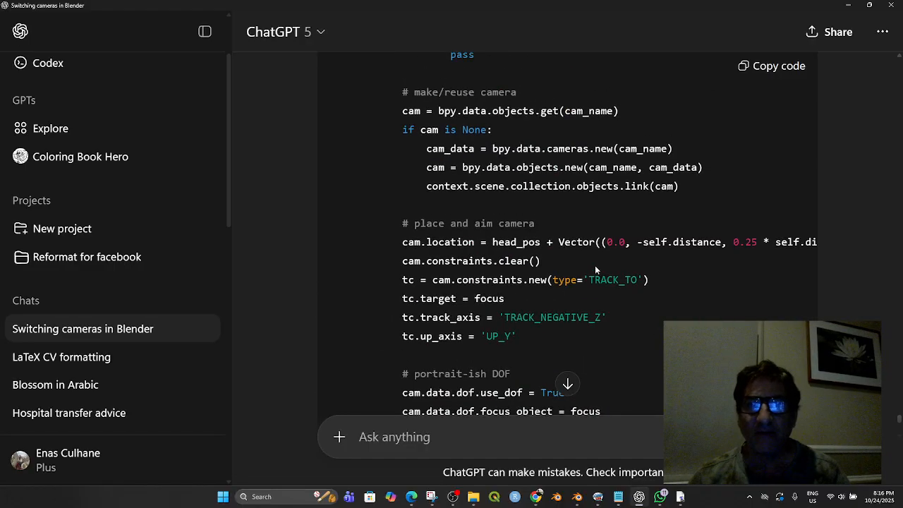
click(772, 67)
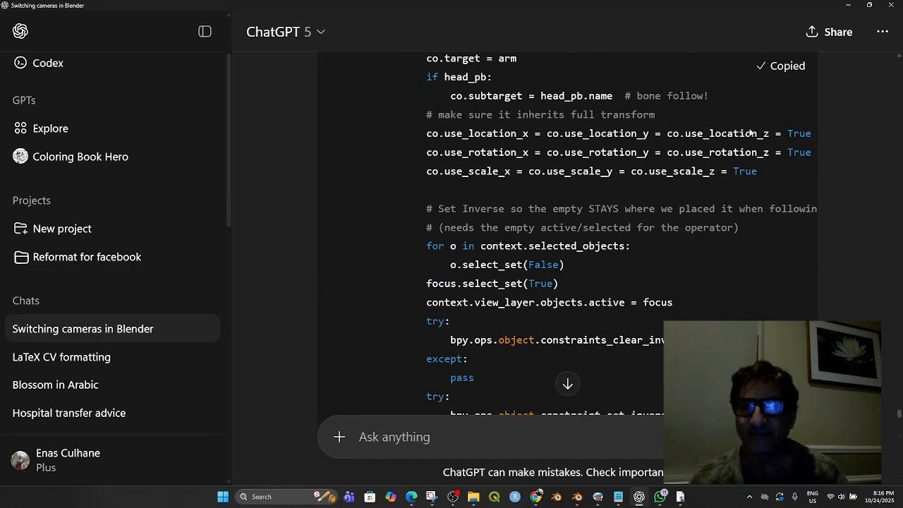
scroll(601, 266, up, 3)
scroll(601, 266, down, 9)
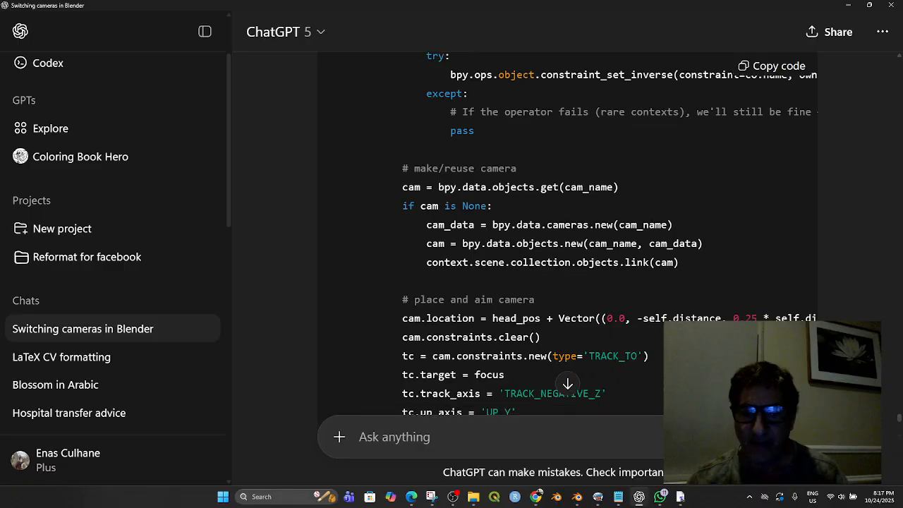
click(582, 500)
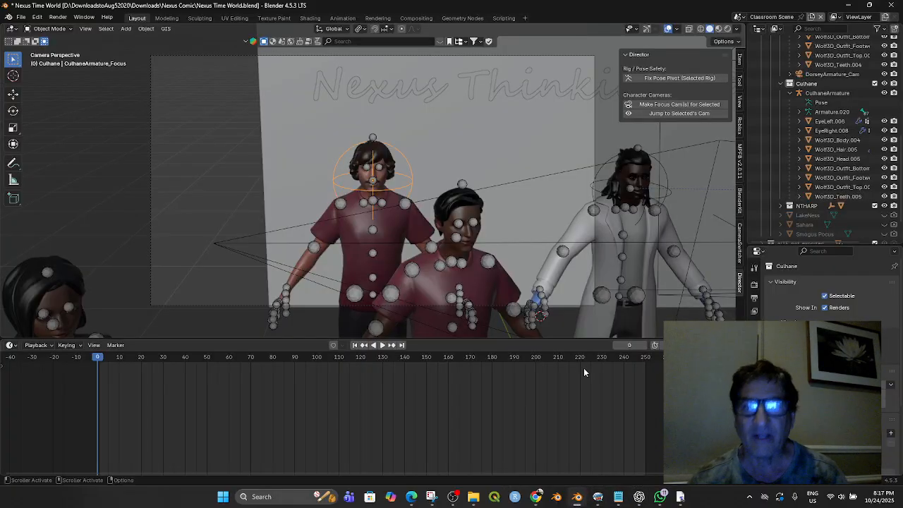
click(502, 19)
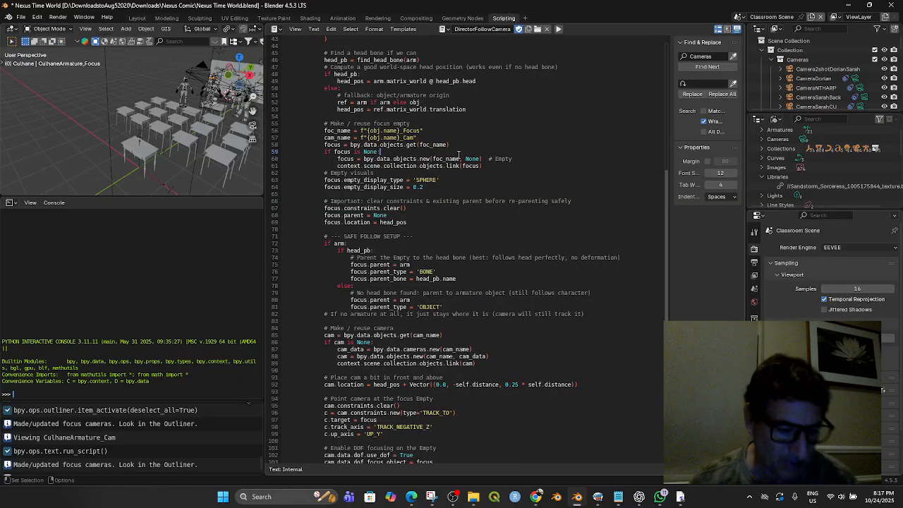
- Replace the entire DirectorFollowCamera script with the copied Child Of version and run it
key(ctrl+End)
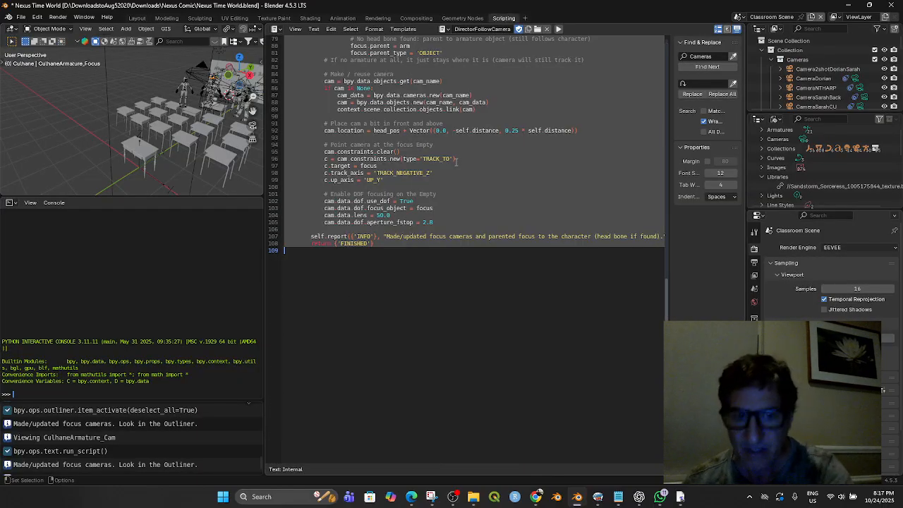
key(ctrl+a)
key(Delete)
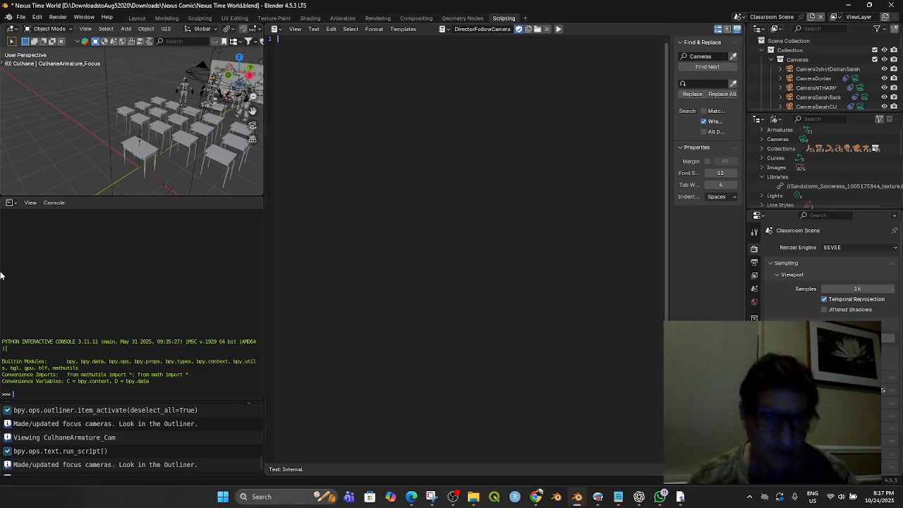
key(ctrl+v)
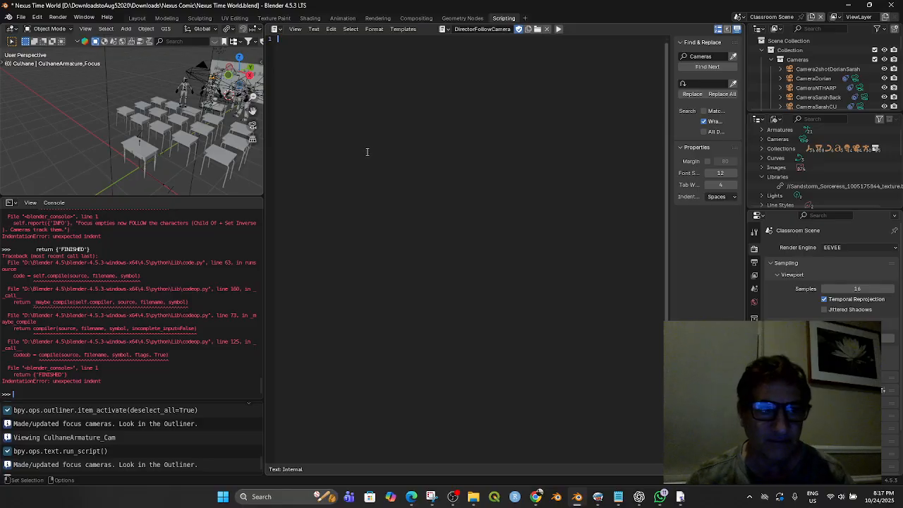
key(ctrl+v)
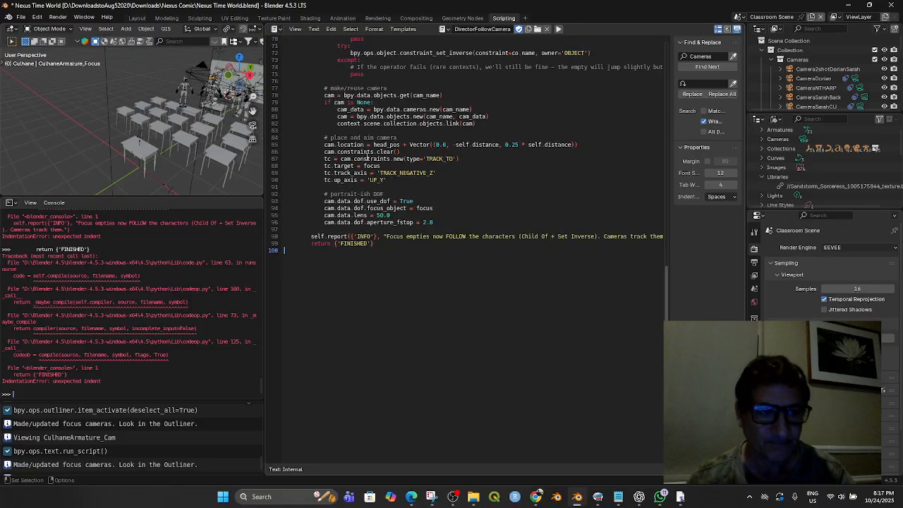
scroll(573, 293, up, 10)
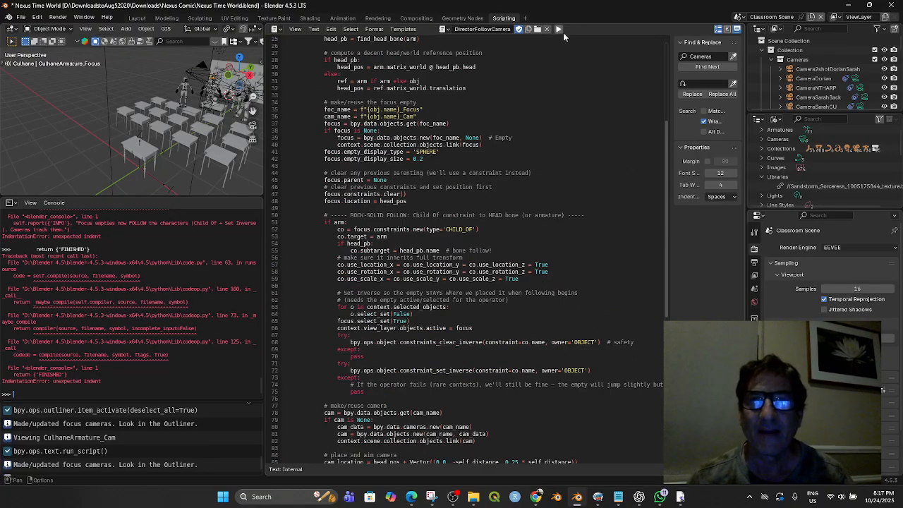
click(559, 30)
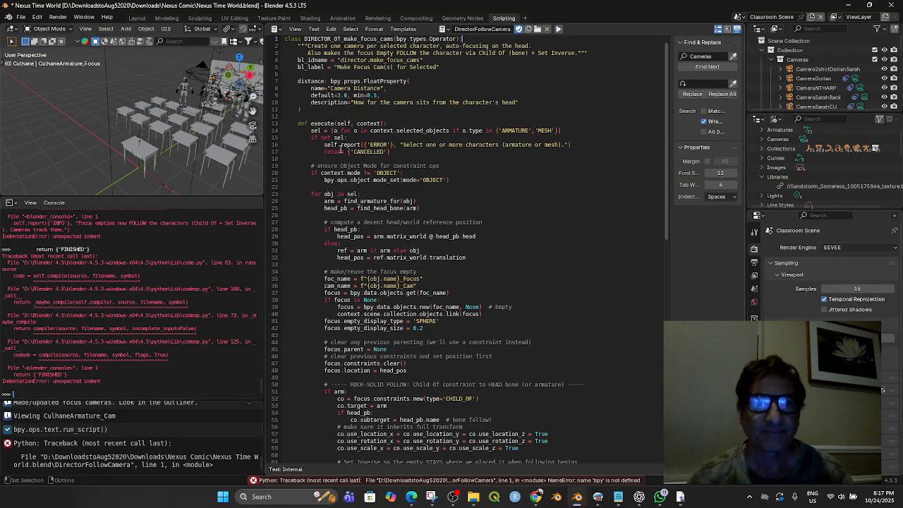
- Back in the Layout workspace, select CulhaneArmature, make its focus camera with the Director tools, and jump to that camera
click(137, 18)
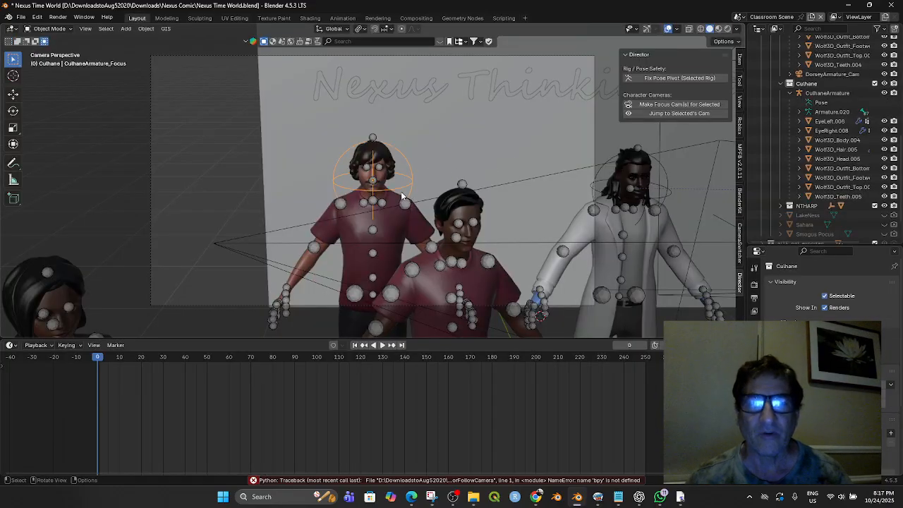
scroll(838, 222, down, 2)
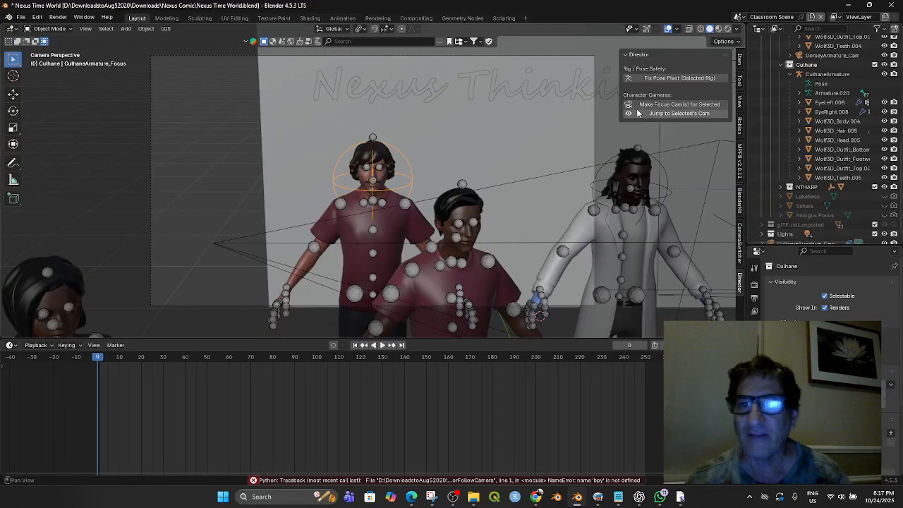
click(341, 205)
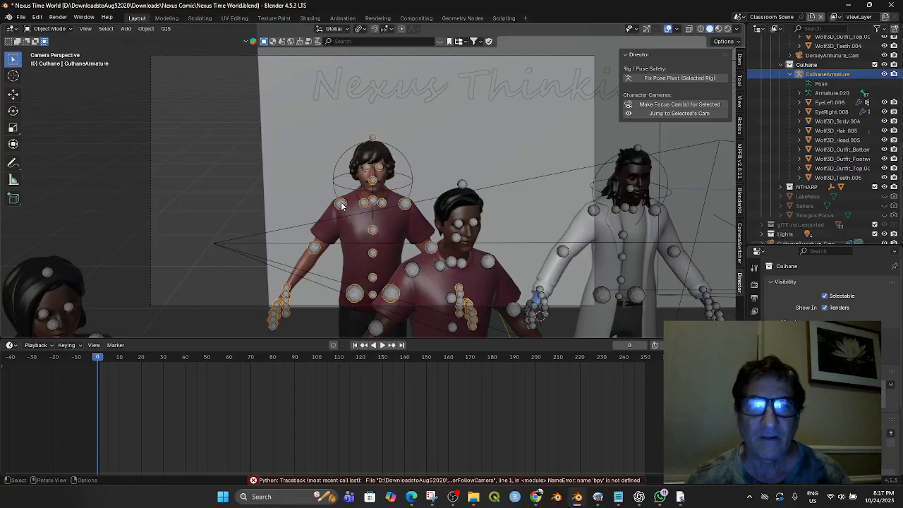
click(676, 106)
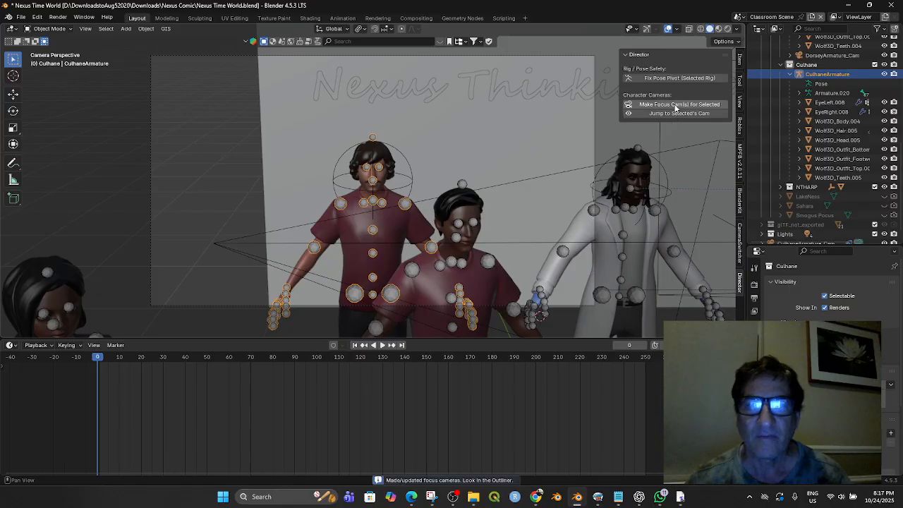
click(674, 114)
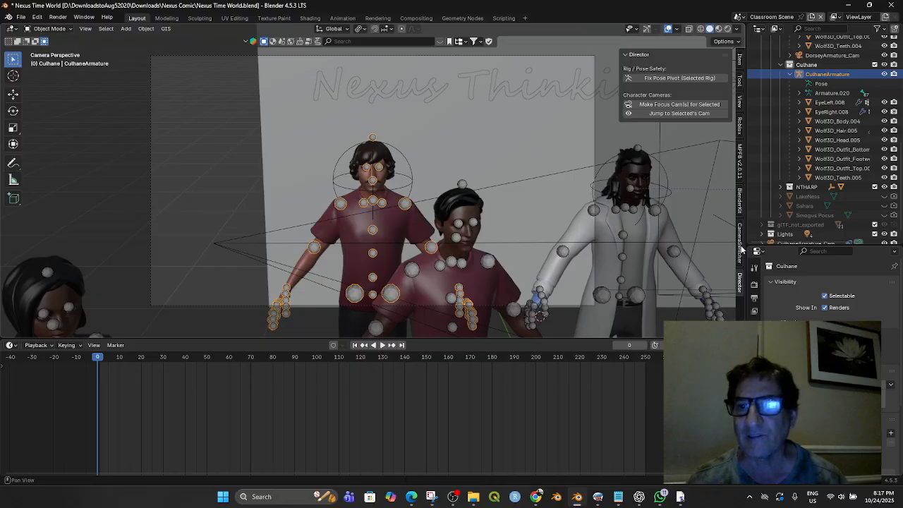
- Use the Camera Switcher to compare the views of DorseyArmature_Cam and CulhaneArmature_Cam, ending on CulhaneArmature_Cam
click(740, 247)
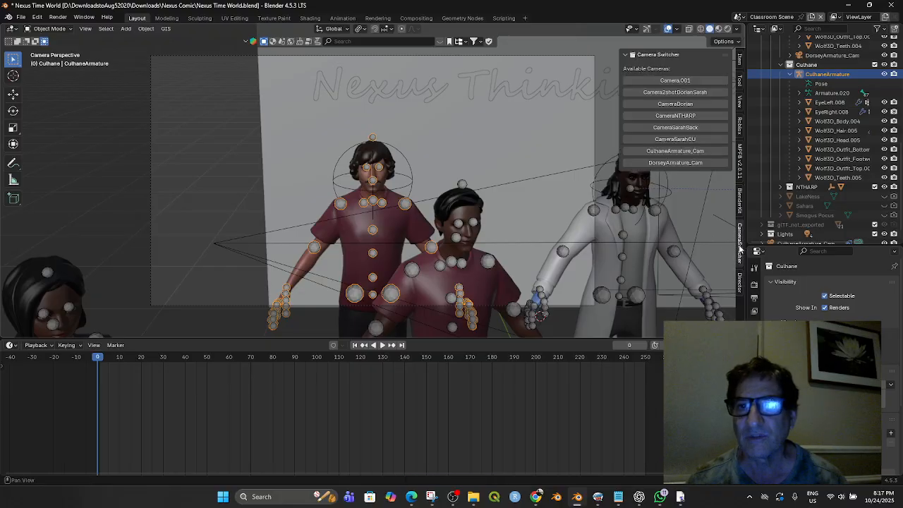
click(670, 150)
click(674, 162)
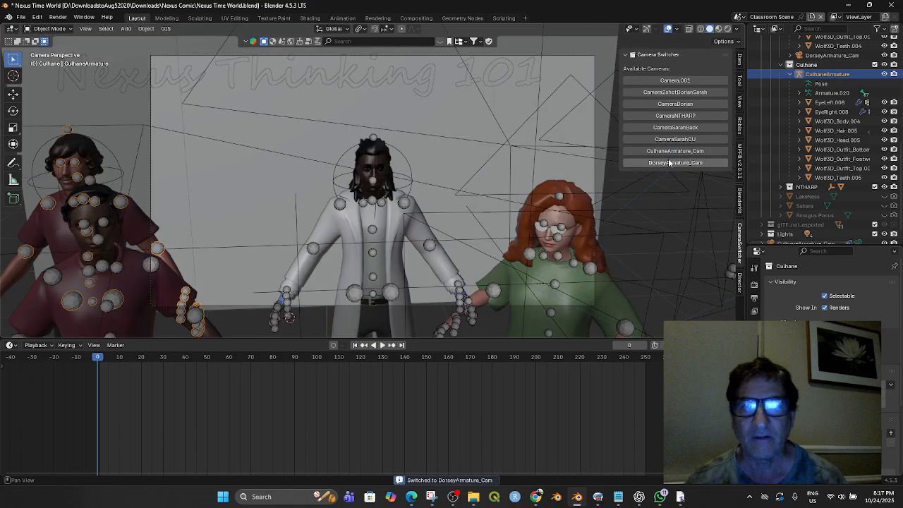
click(678, 152)
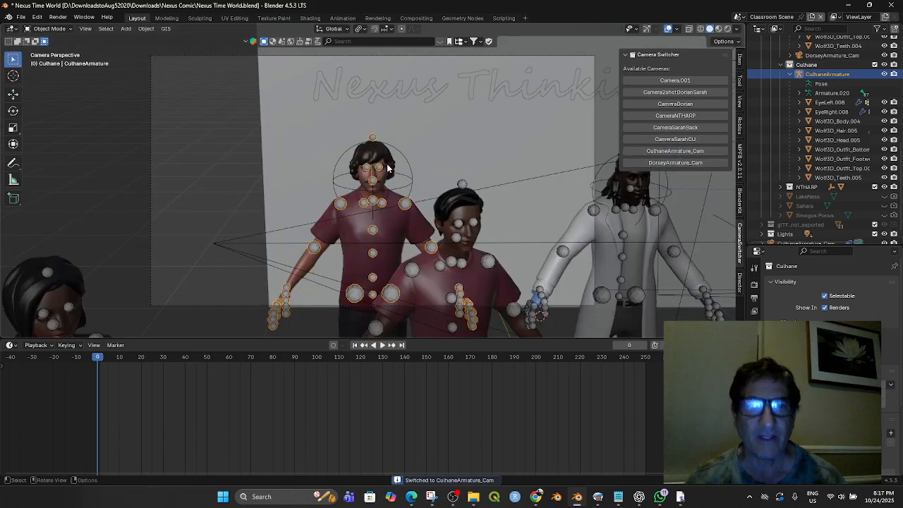
- Trial-move CulhaneArmature and its CulhaneArmature_Focus Empty separately, without keeping either move
key(g)
right_click(402, 145)
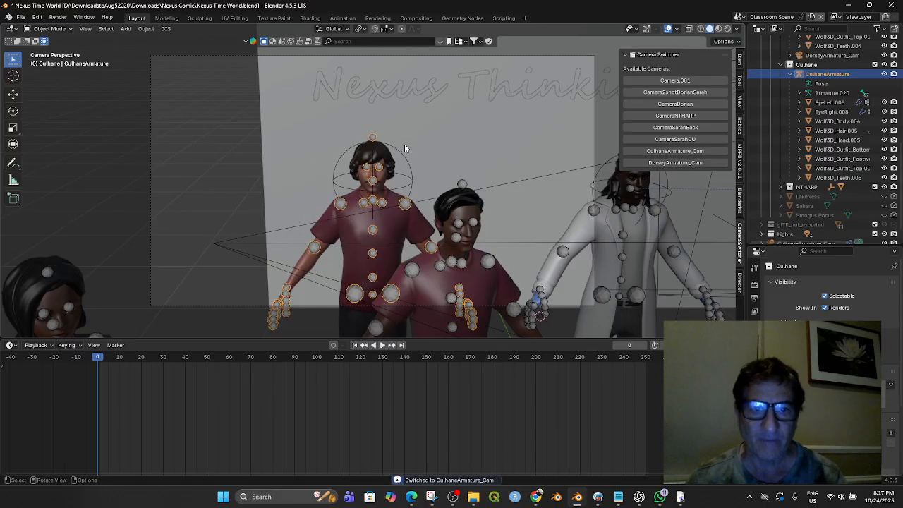
click(402, 151)
key(g)
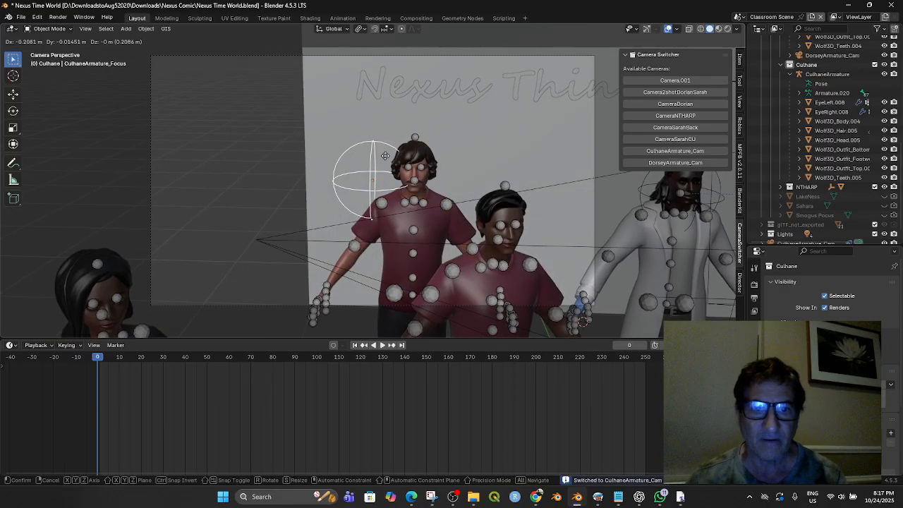
right_click(389, 161)
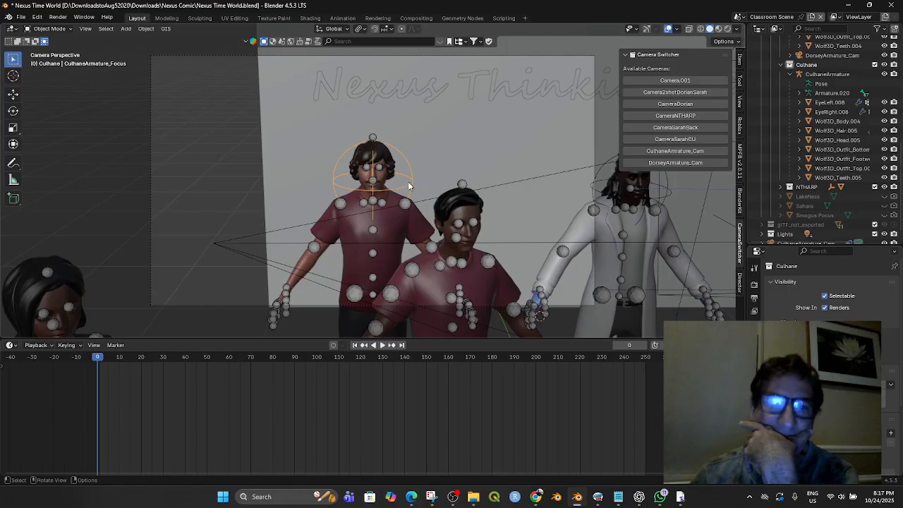
- Try to parent the CulhaneArmature_Focus Empty to CulhaneArmature with the Bone option
click(373, 231)
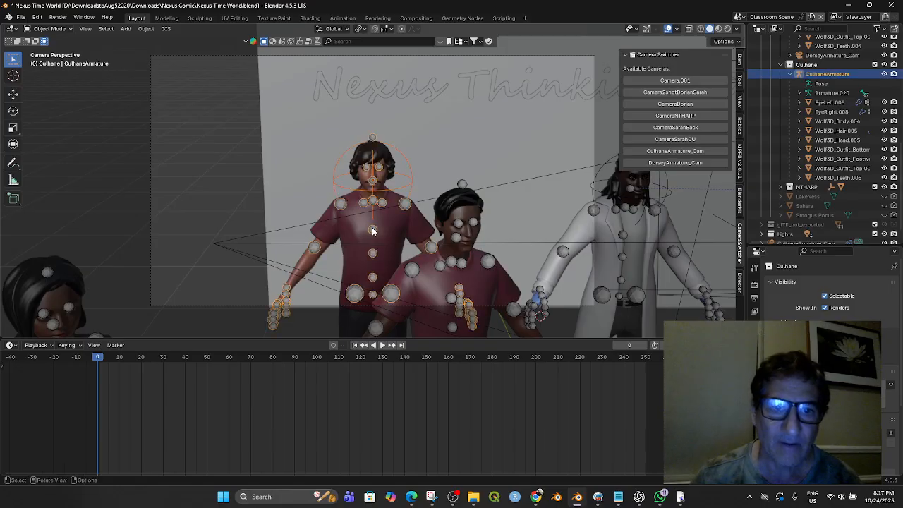
key(ctrl+p)
click(395, 190)
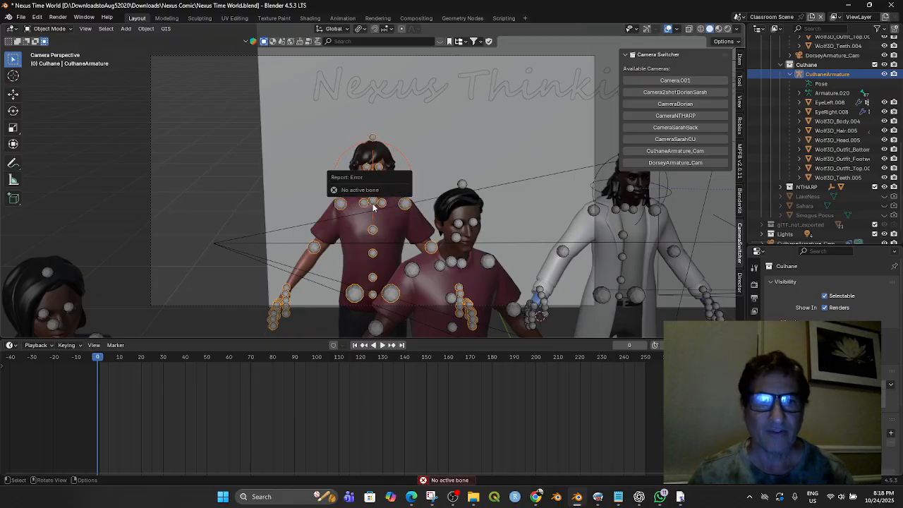
click(352, 196)
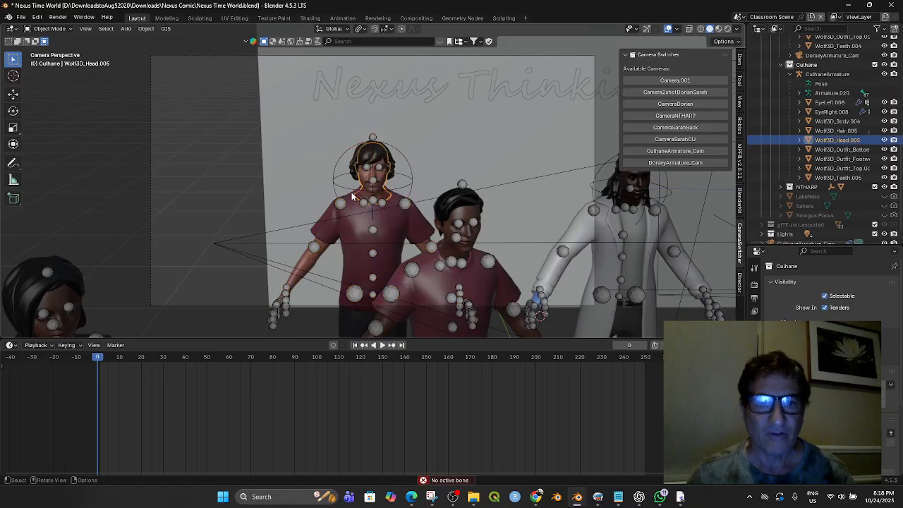
click(336, 187)
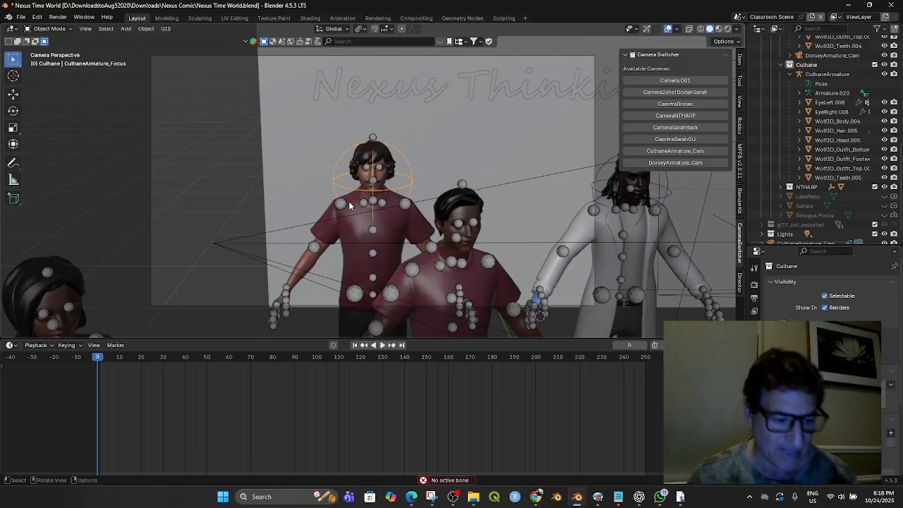
click(374, 205)
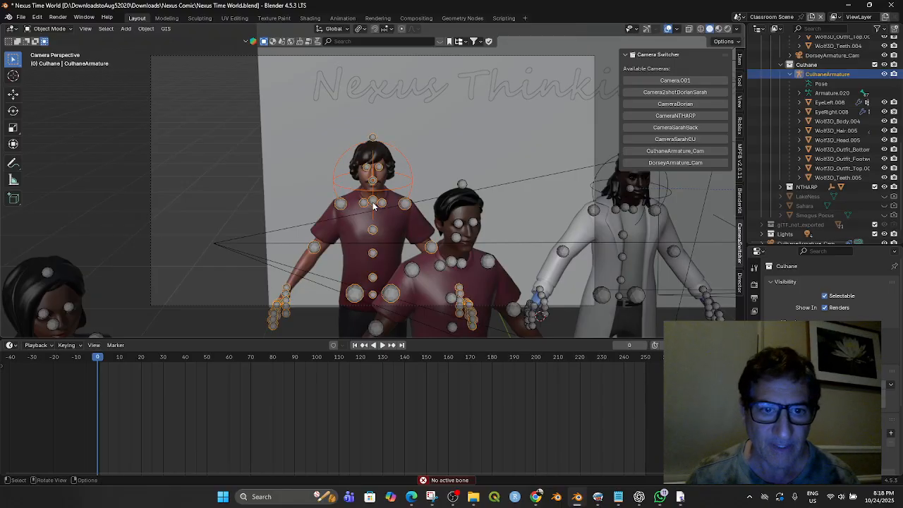
key(ctrl+p)
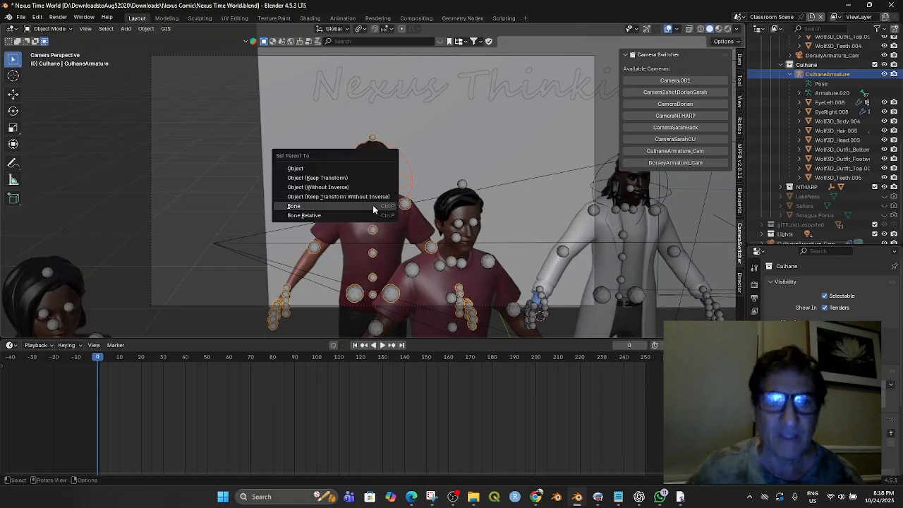
click(373, 205)
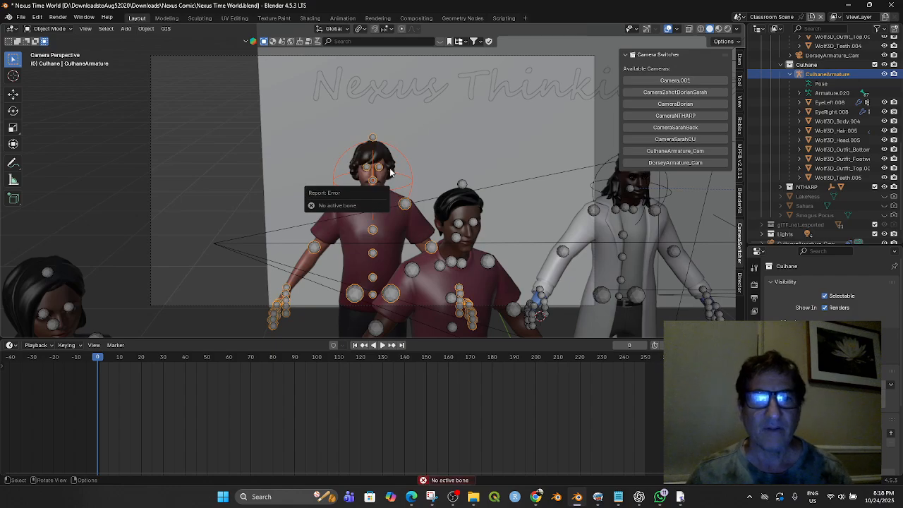
- Trial-move CulhaneArmature together with its focus Empty and again with the armature alone, cancelling both moves
key(g)
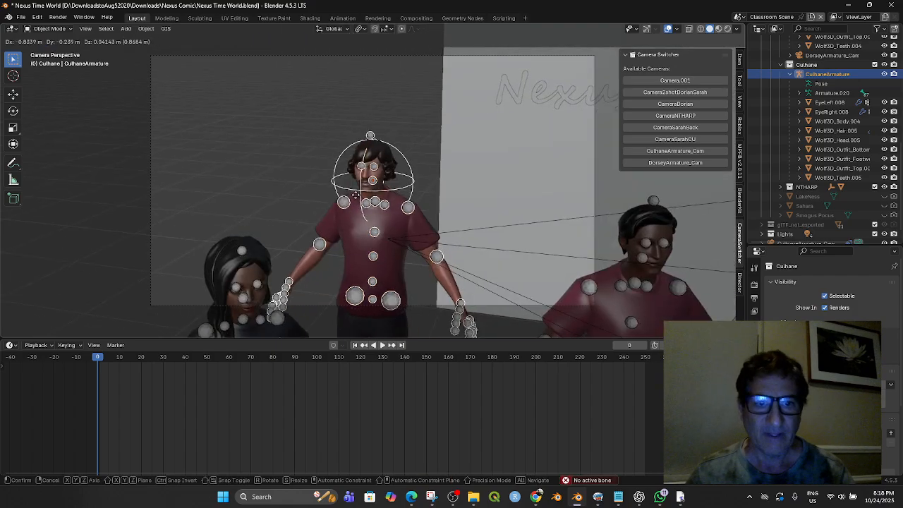
right_click(393, 197)
click(383, 207)
key(g)
right_click(383, 216)
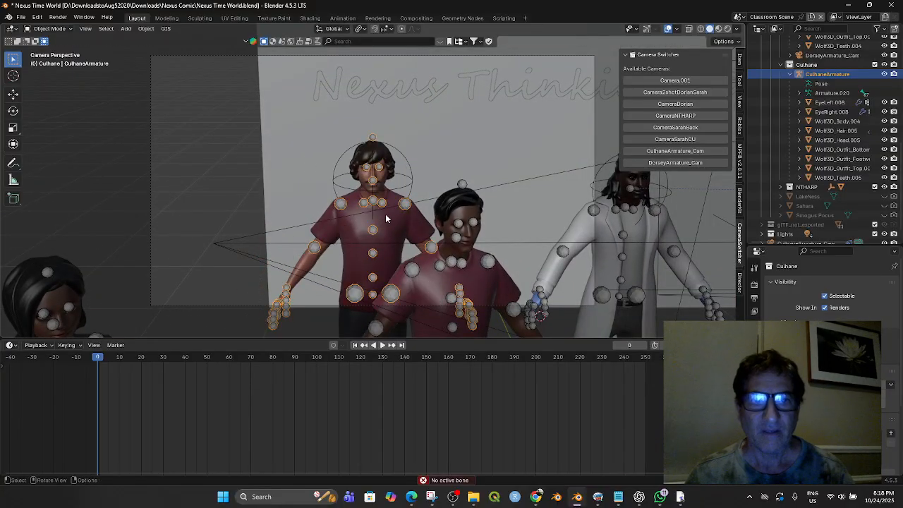
- Select the CulhaneArmature_Focus Empty, locate it in the Outliner, and select CulhaneArmature_Cam beside it
click(412, 169)
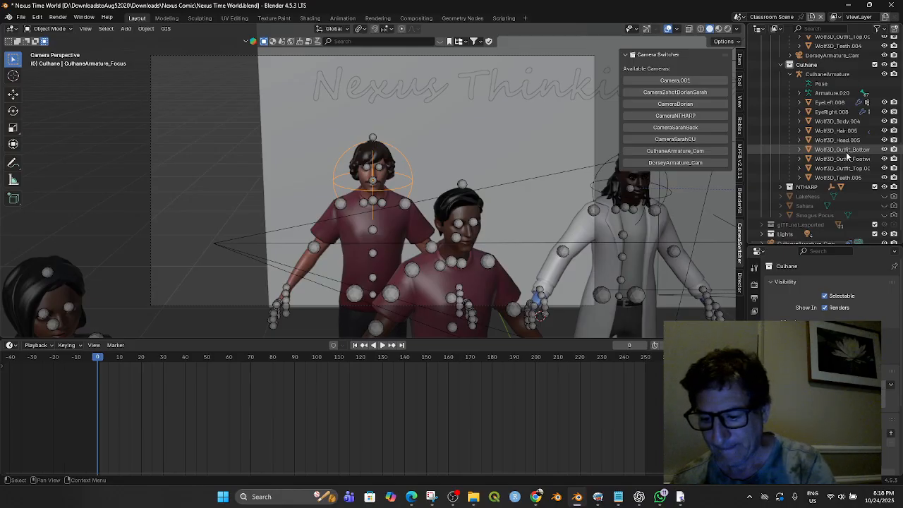
scroll(848, 156, down, 1)
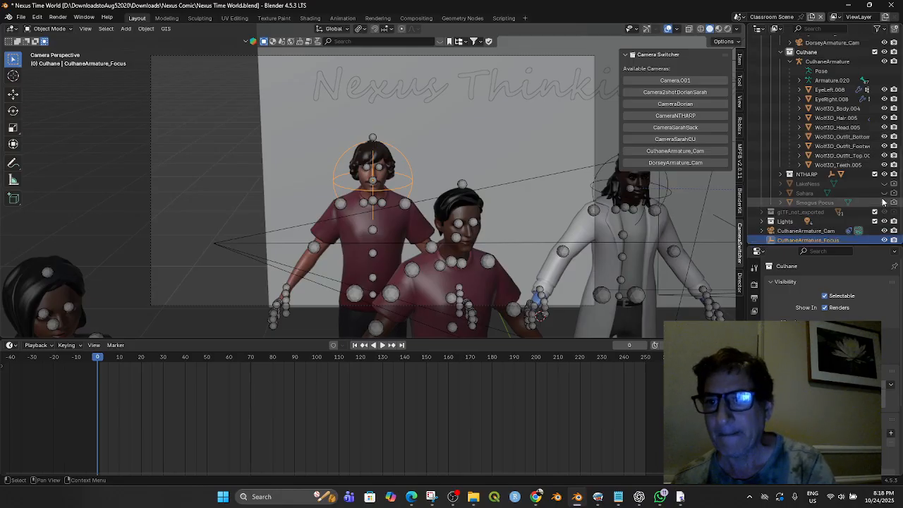
click(796, 232)
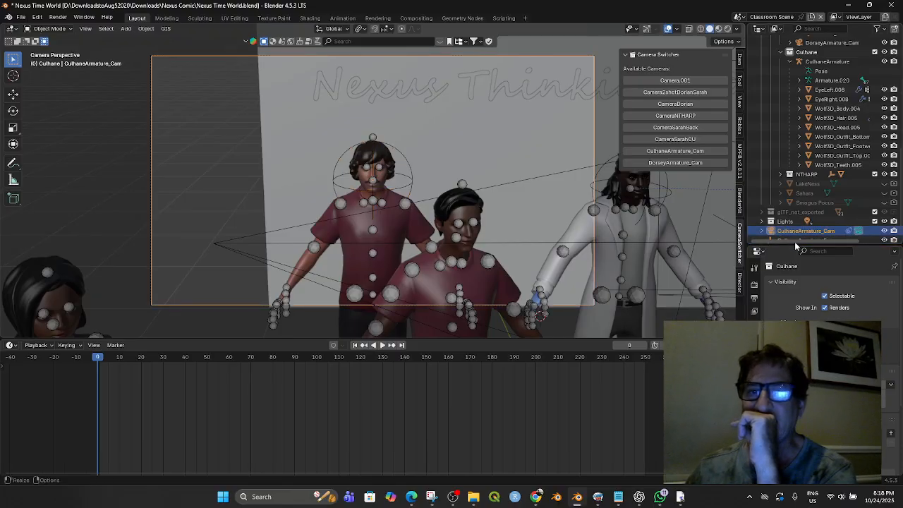
scroll(792, 235, down, 1)
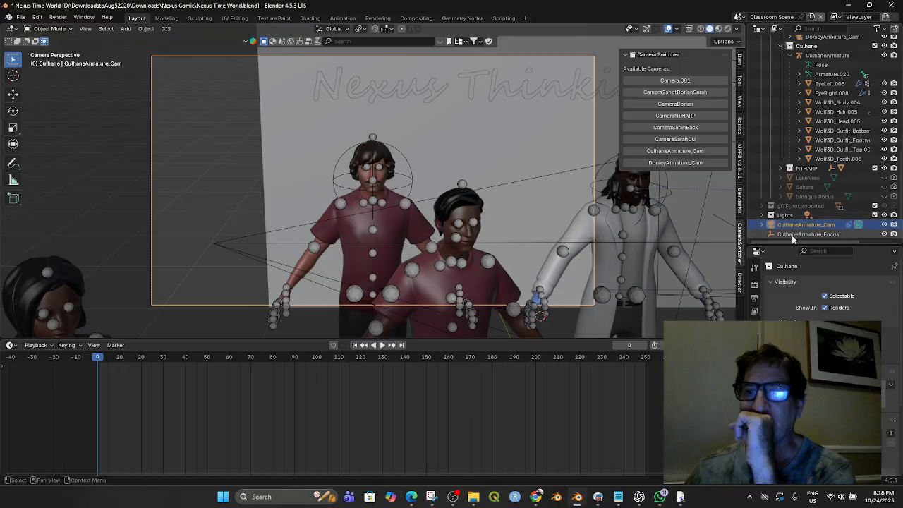
- Move CulhaneArmature_Cam and the CulhaneArmature_Focus Empty together into the Culhane collection
click(792, 234)
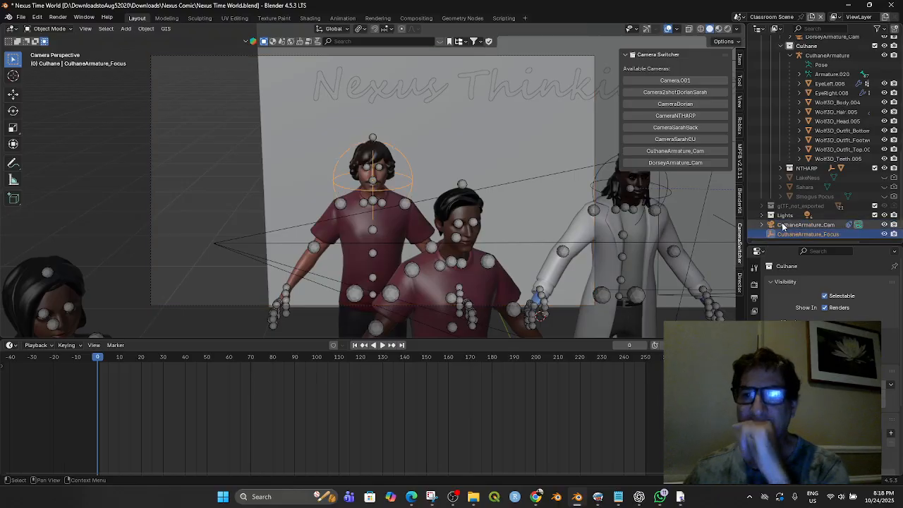
ctrl+click(782, 222)
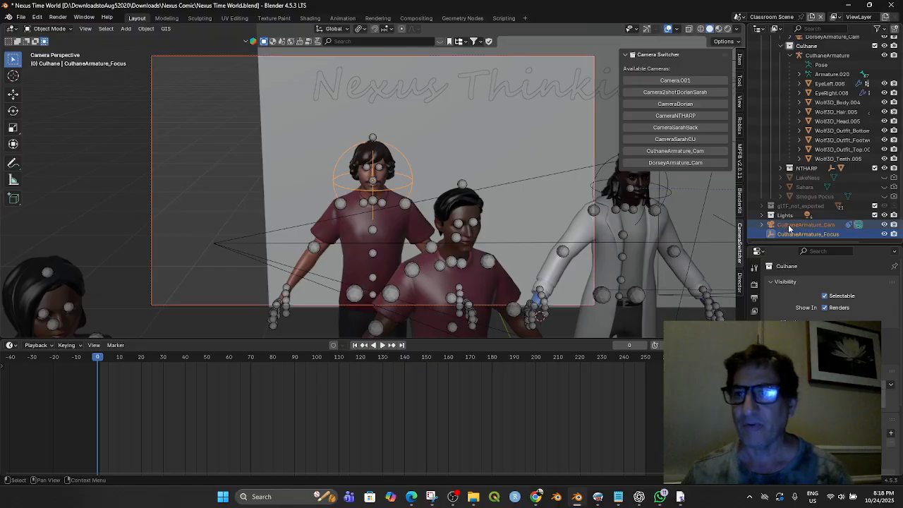
drag(788, 224, 806, 46)
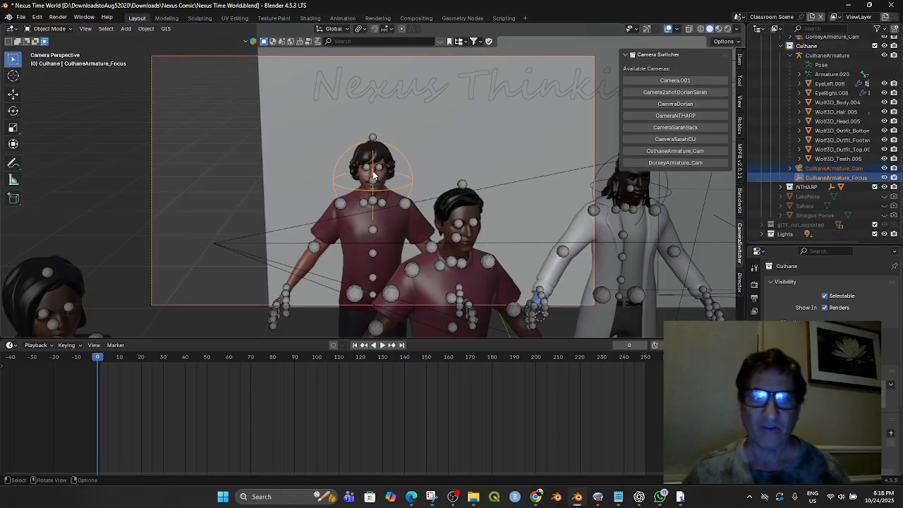
- Parent the CulhaneArmature_Focus Empty to CulhaneArmature with the Object option
click(367, 253)
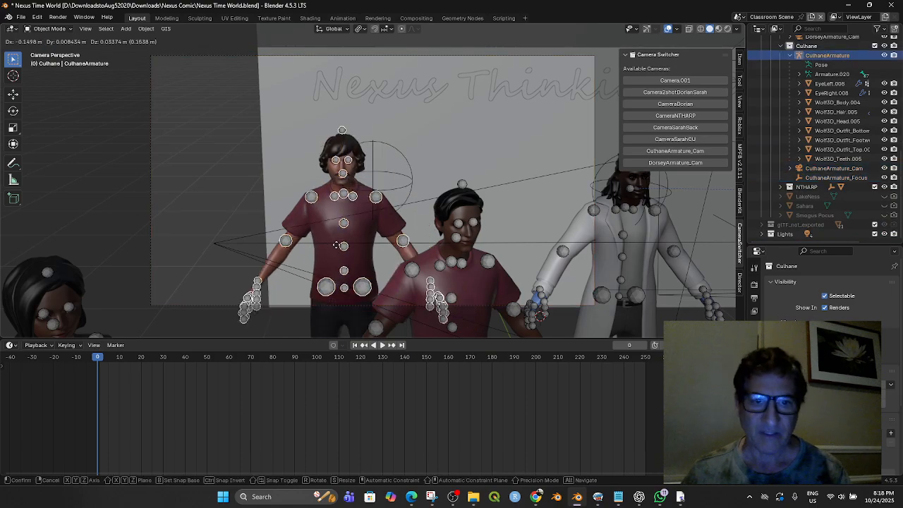
click(408, 170)
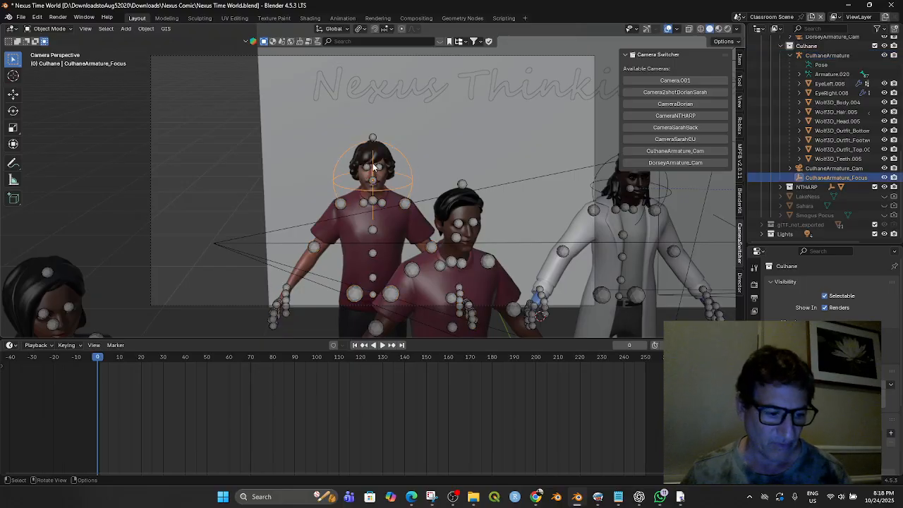
shift+click(374, 138)
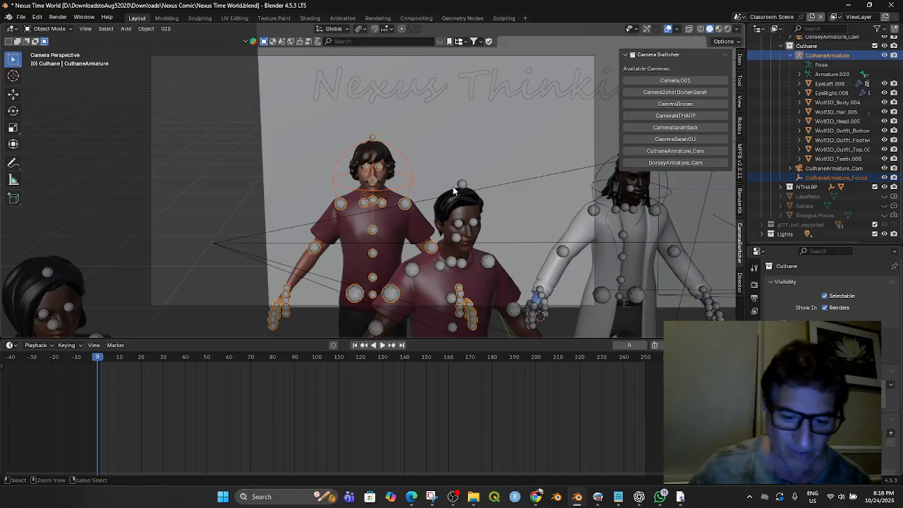
key(ctrl+p)
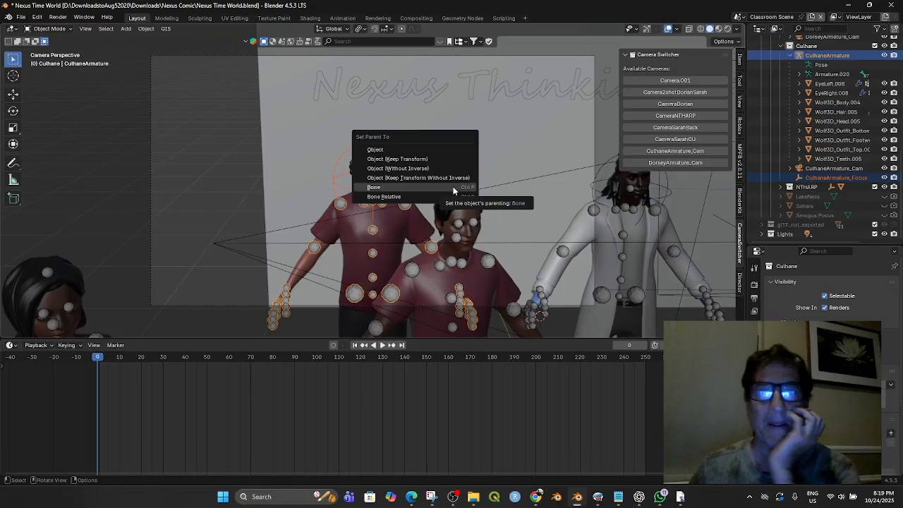
click(393, 150)
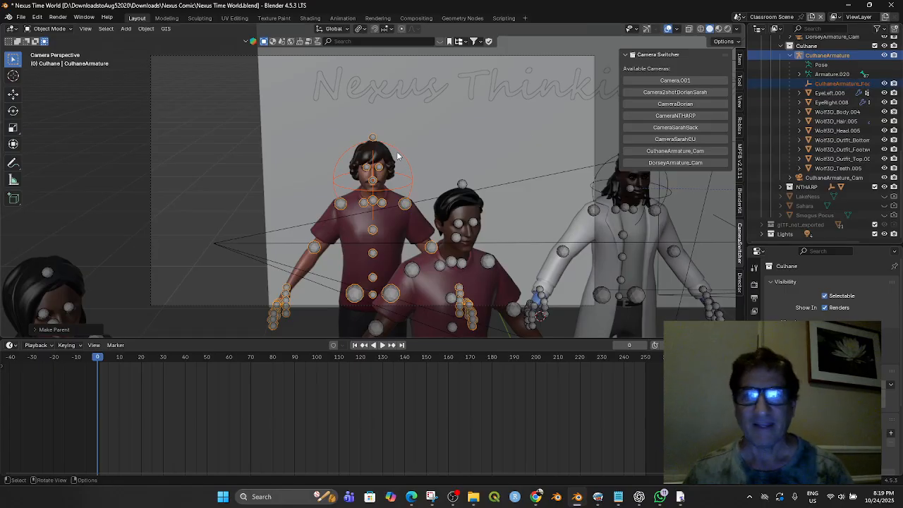
- Select only CulhaneArmature and trial-move it to test whether its focus Empty and camera follow
click(405, 150)
click(367, 171)
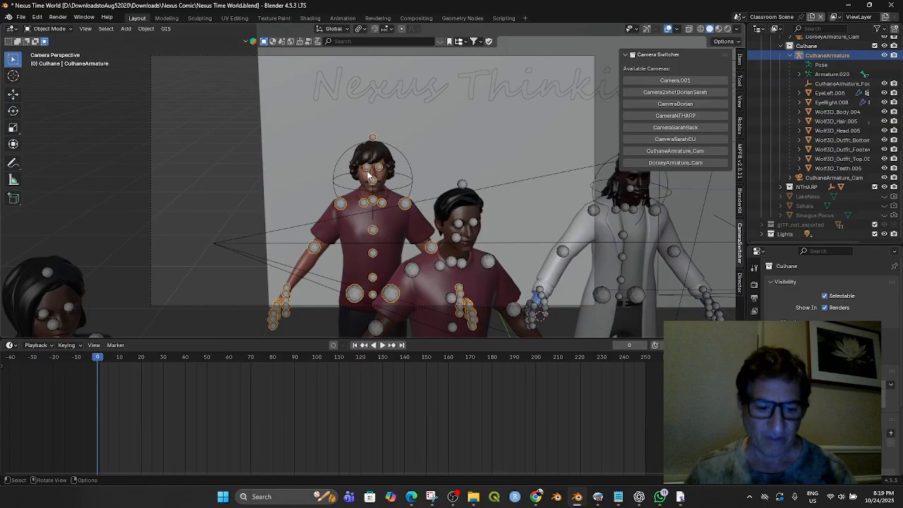
key(g)
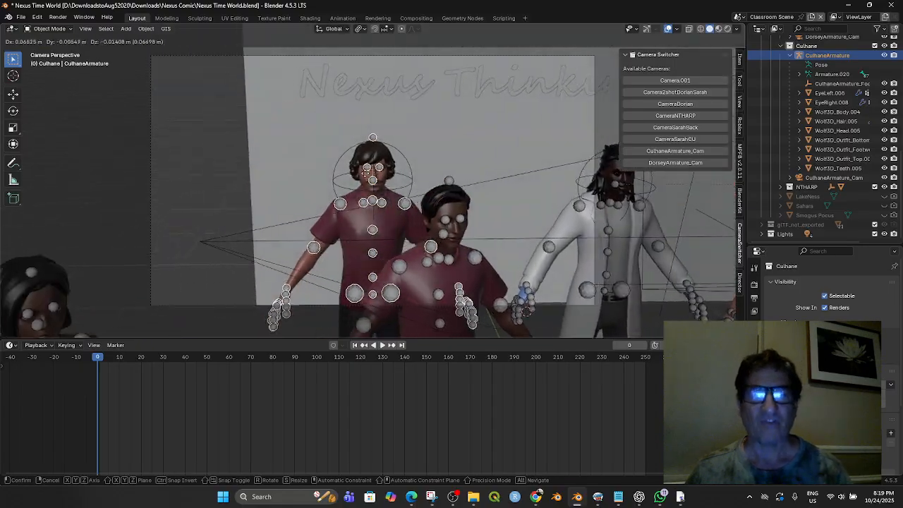
- Finish moving the selected character armature in the camera view and place it at its new position
click(451, 191)
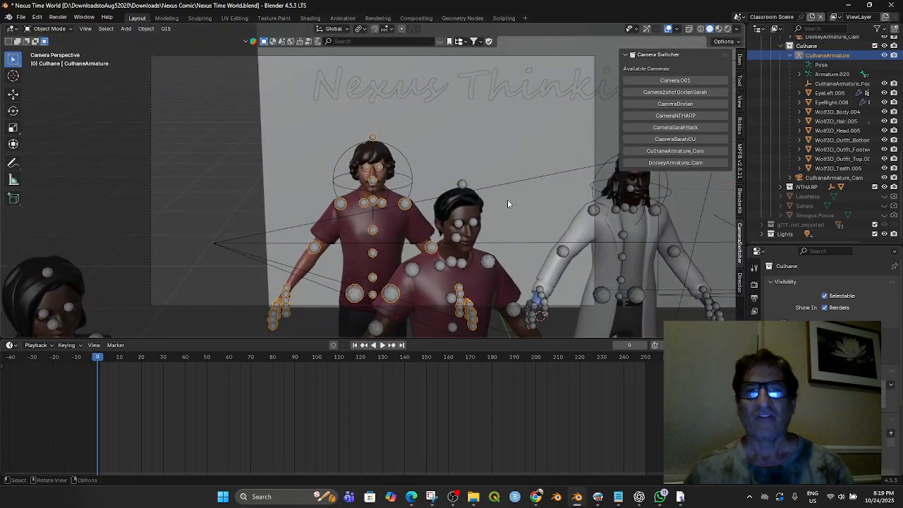
scroll(479, 222, down, 4)
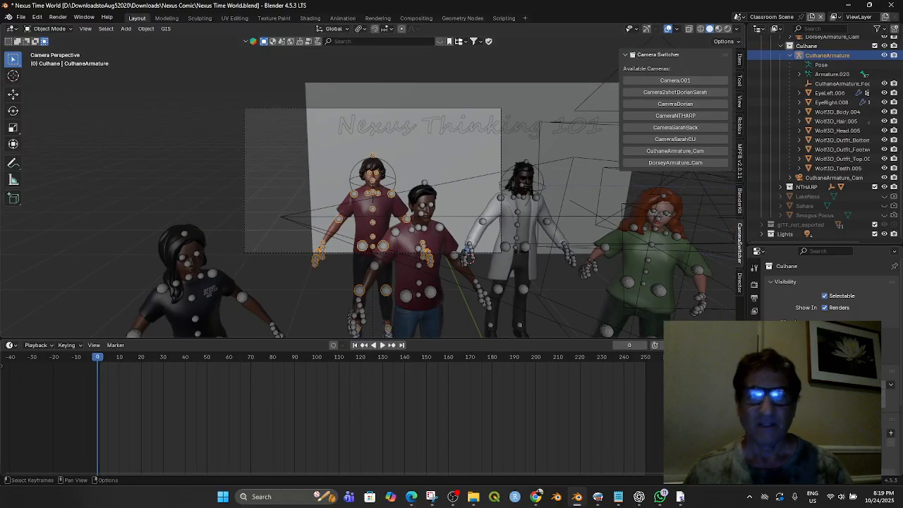
- Switch to ChatGPT and send that it still didn't work, asking about using the code to make the bone parent of the empty
click(638, 498)
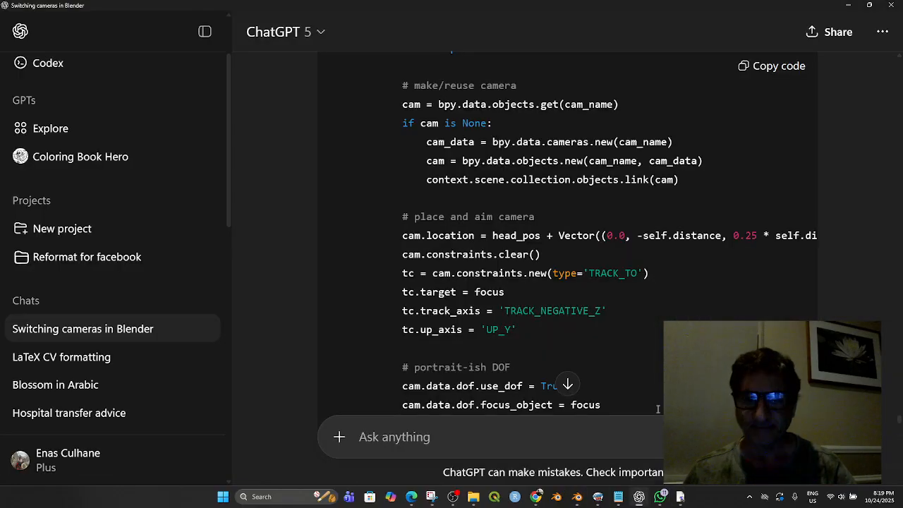
scroll(565, 211, down, 3)
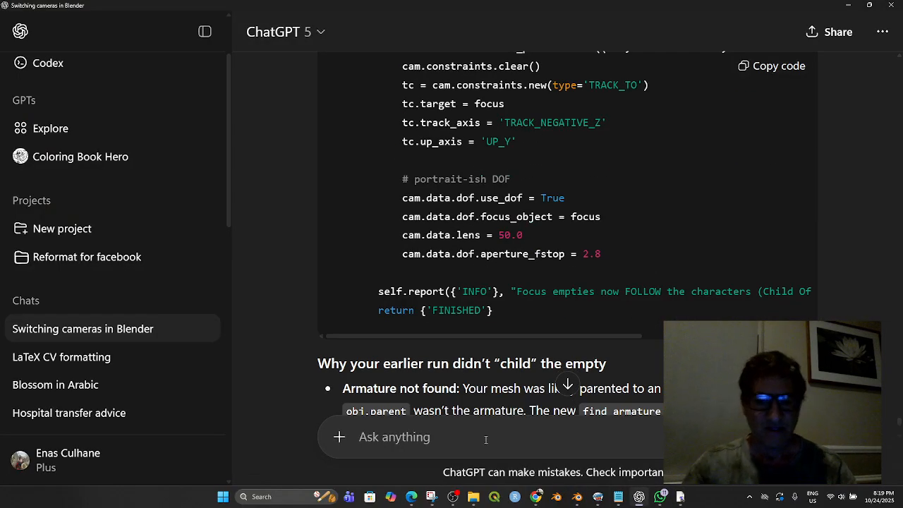
text(Still didn't)
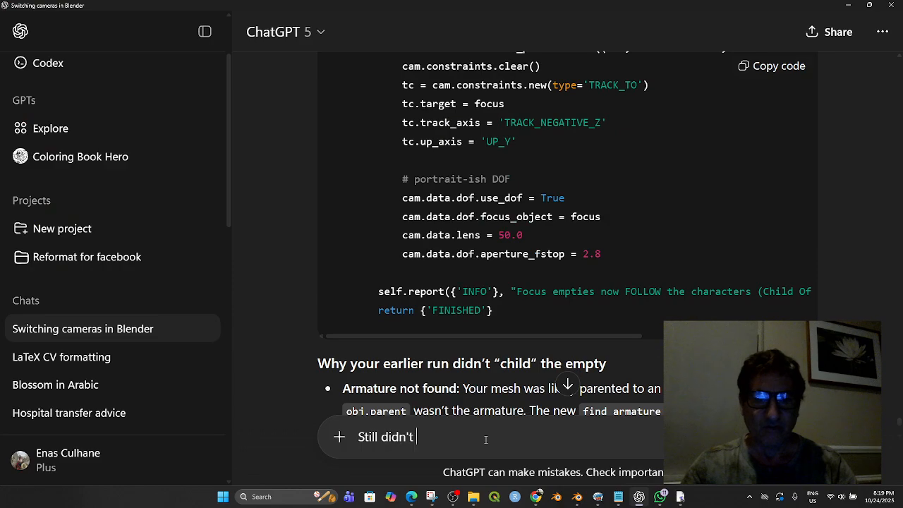
text( work. How about )
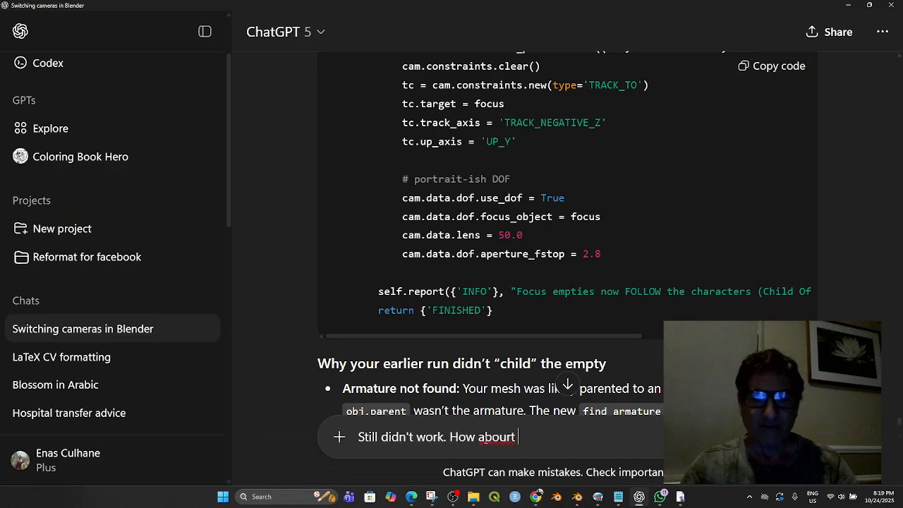
text(using hte code)
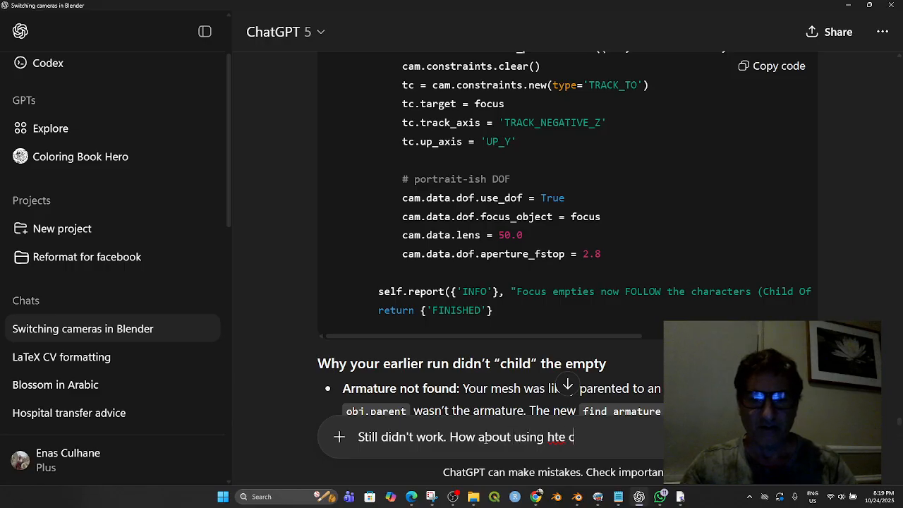
key(BackSpace)
key(BackSpace)
key(BackSpace)
key(BackSpace)
key(BackSpace)
key(BackSpace)
key(BackSpace)
key(BackSpace)
text(the d)
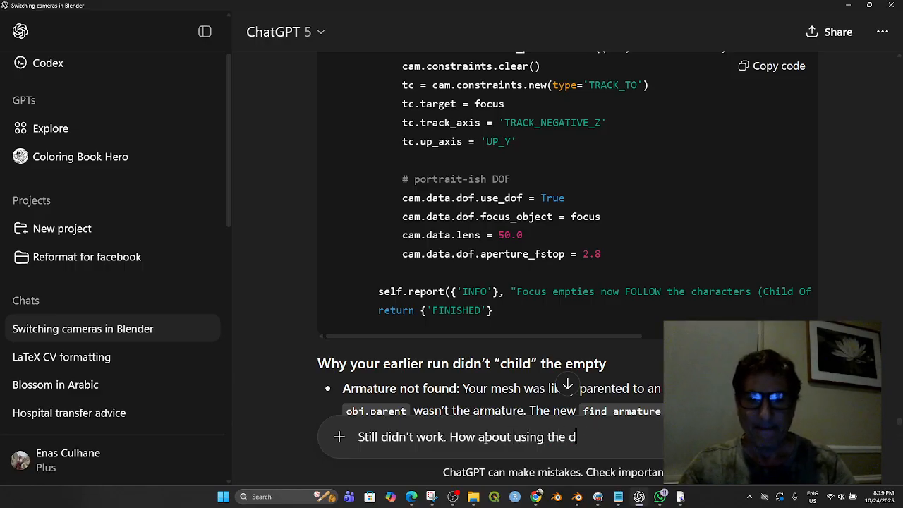
key(BackSpace)
text(code to paren)
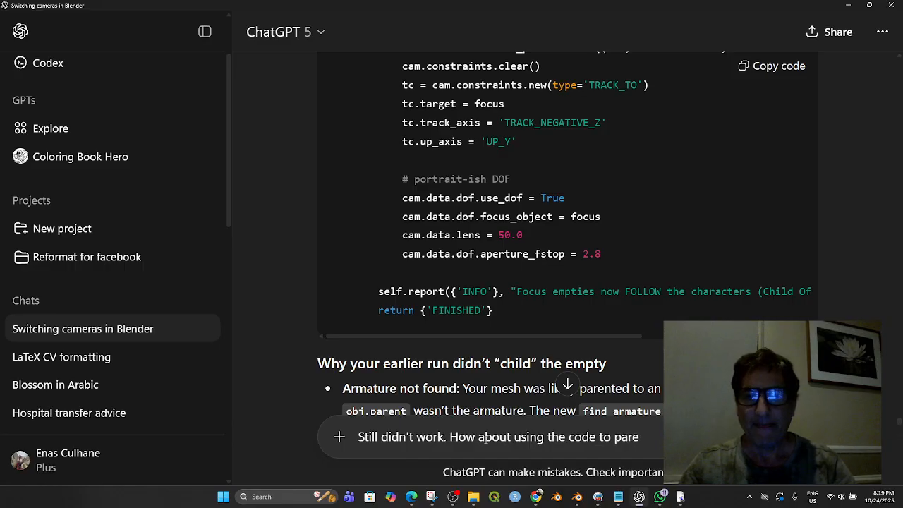
key(BackSpace)
text(make the)
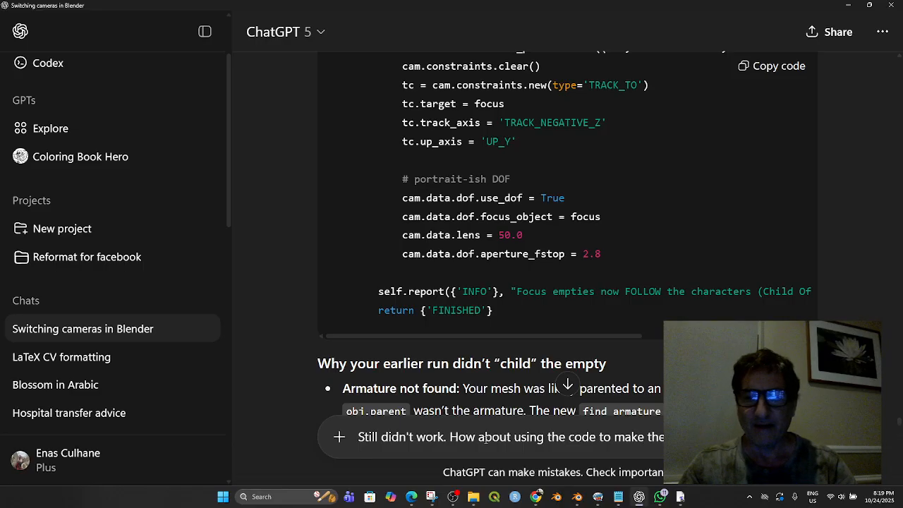
text( bon )
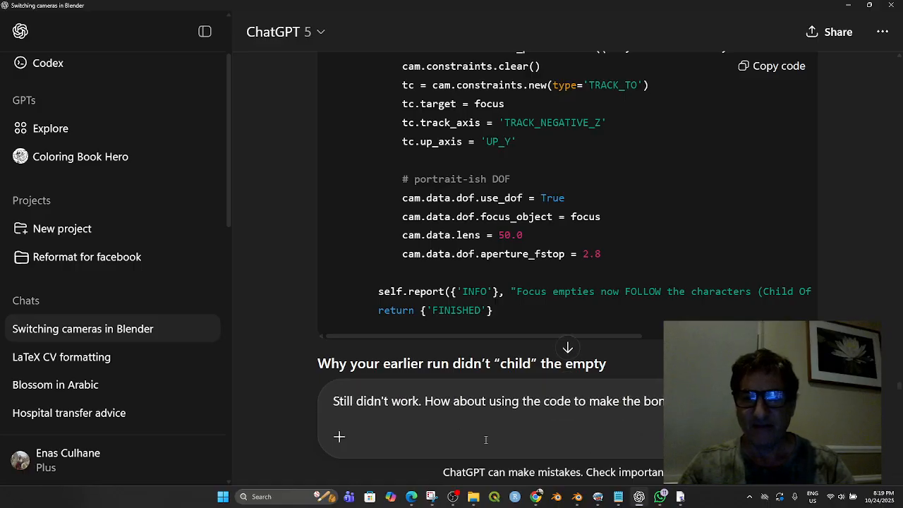
text(parent)
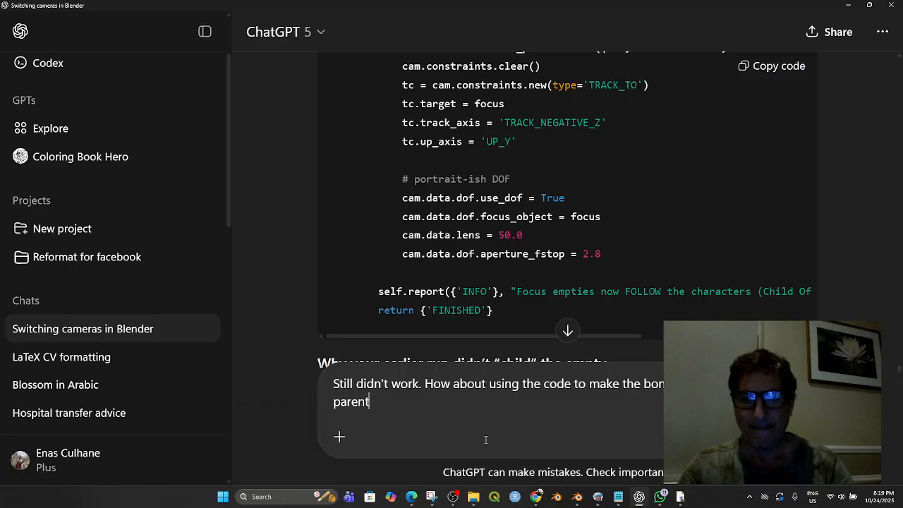
text( of the )
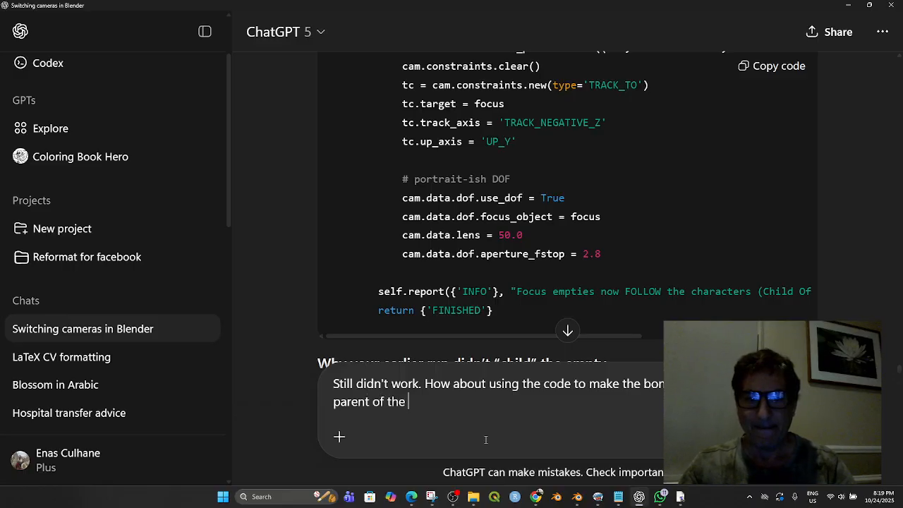
text(empty?)
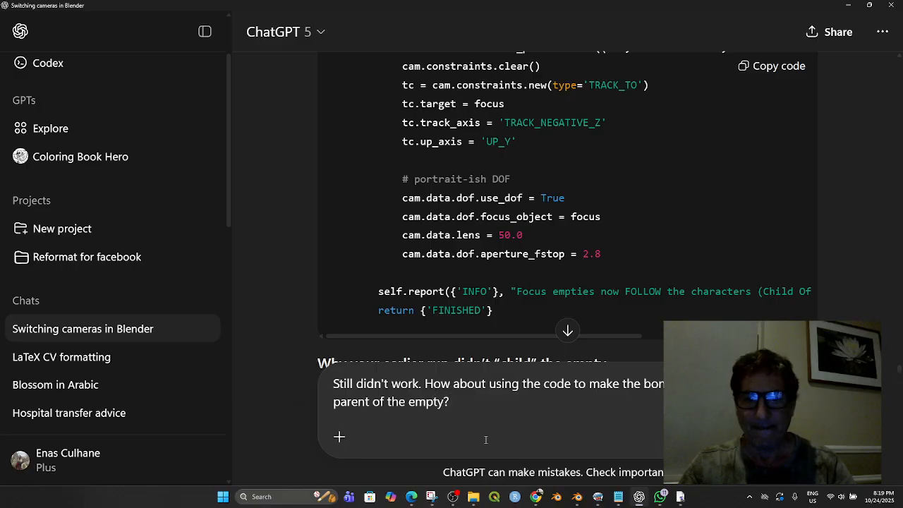
key(Return)
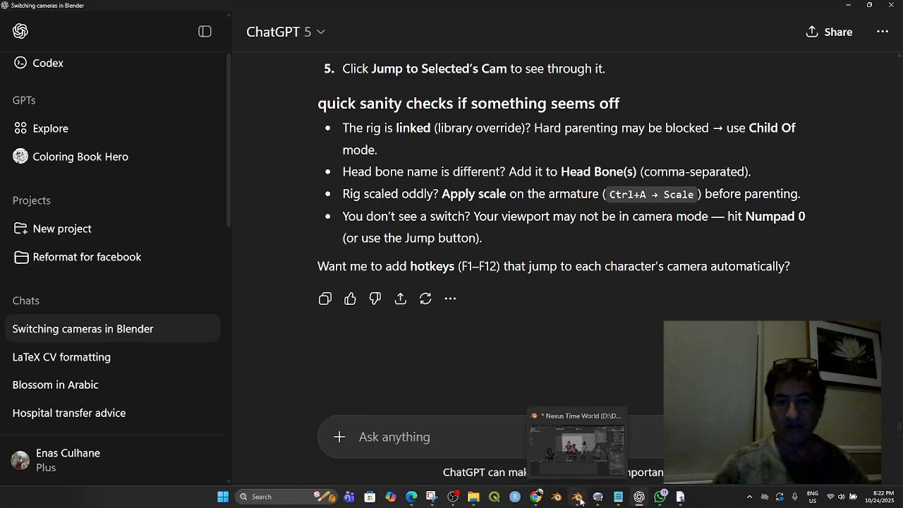
- Switch to Blender's Scripting workspace and replace the entire DirectorFollowCamera script with the copied ChatGPT code
click(577, 496)
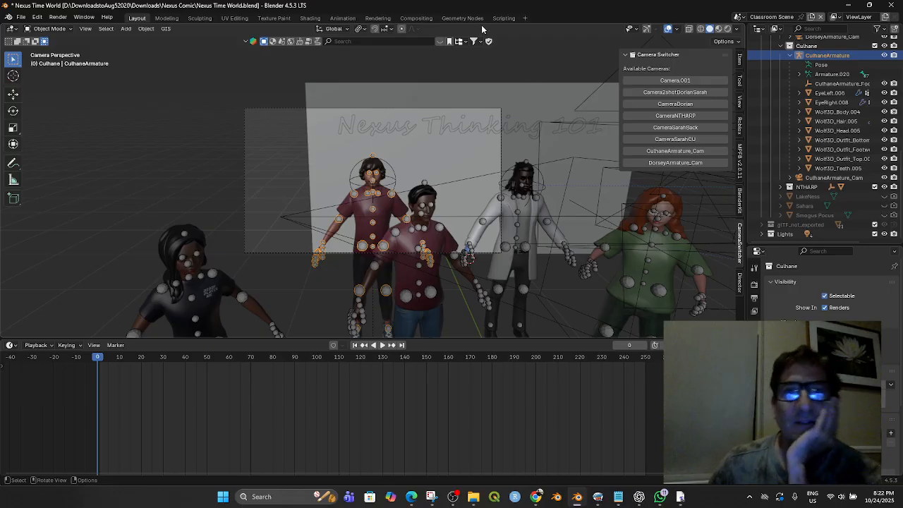
click(504, 18)
drag(439, 144, 444, 150)
text(a)
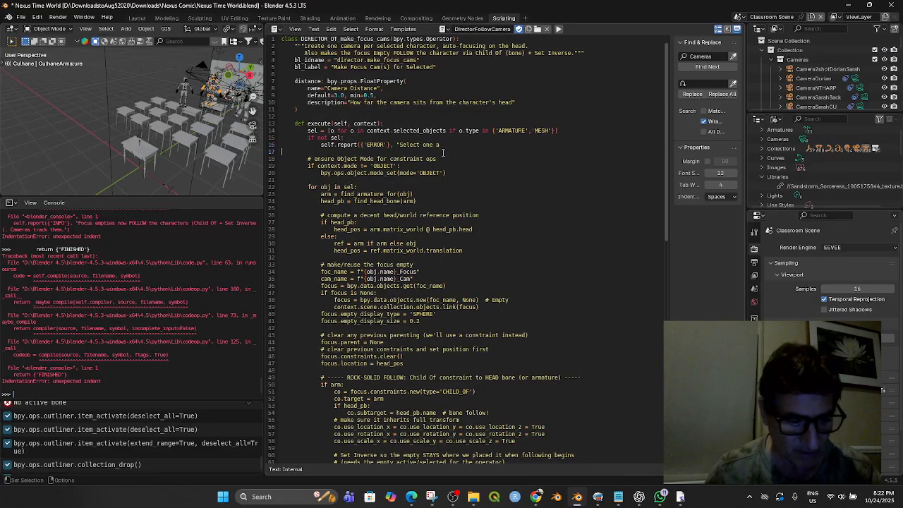
key(ctrl+a)
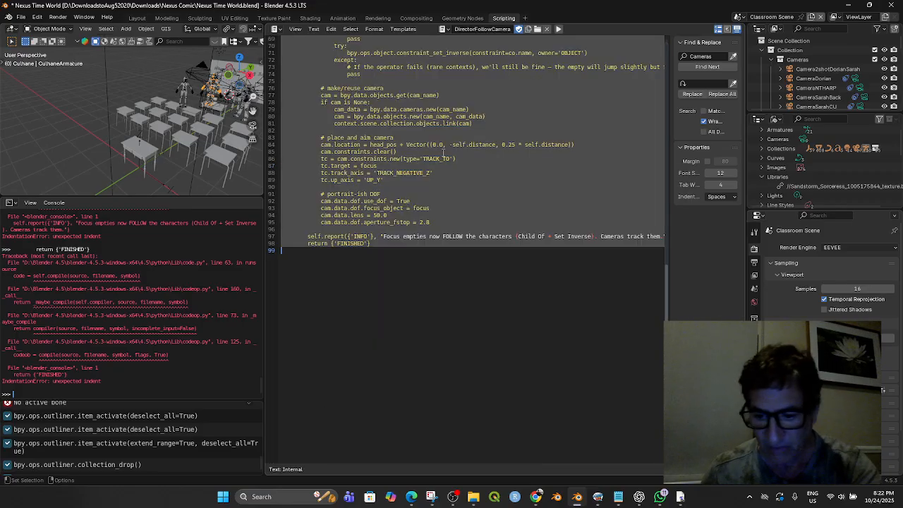
key(BackSpace)
key(ctrl+v)
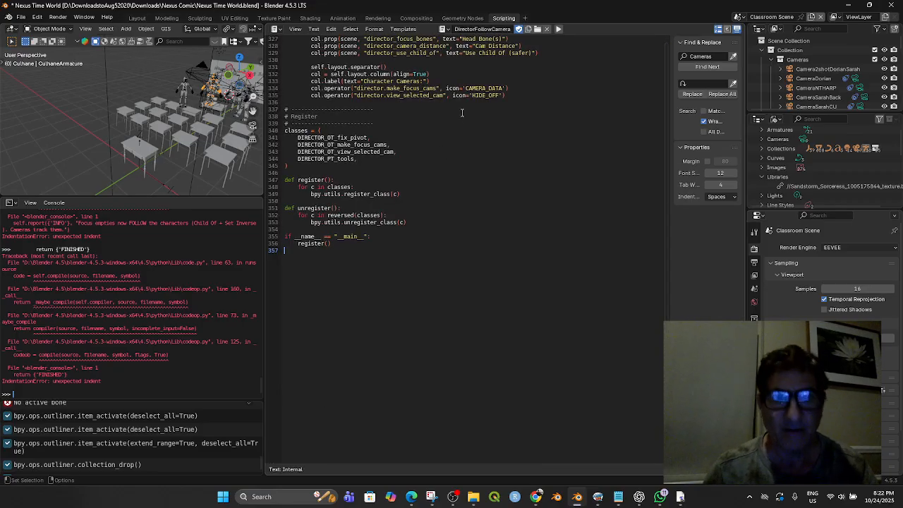
scroll(455, 144, up, 10)
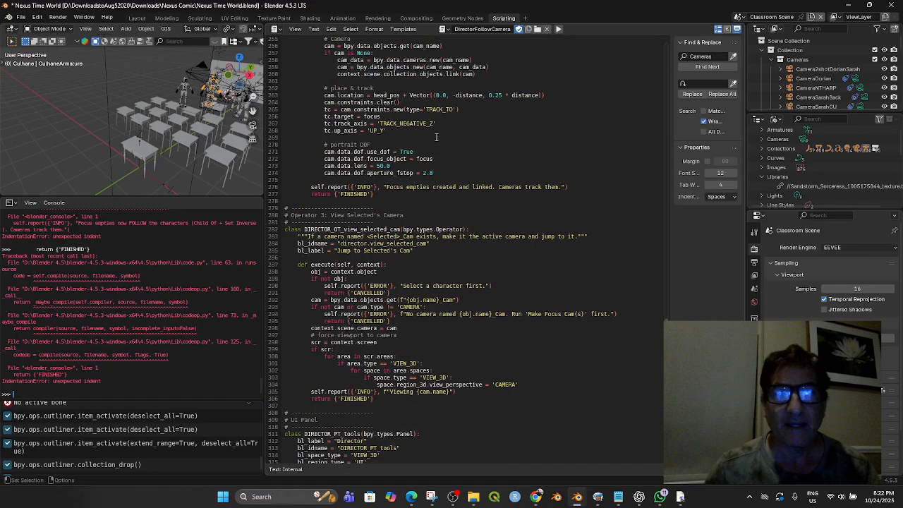
- Save the Nexus Time World file and run the DirectorFollowCamera script
click(20, 17)
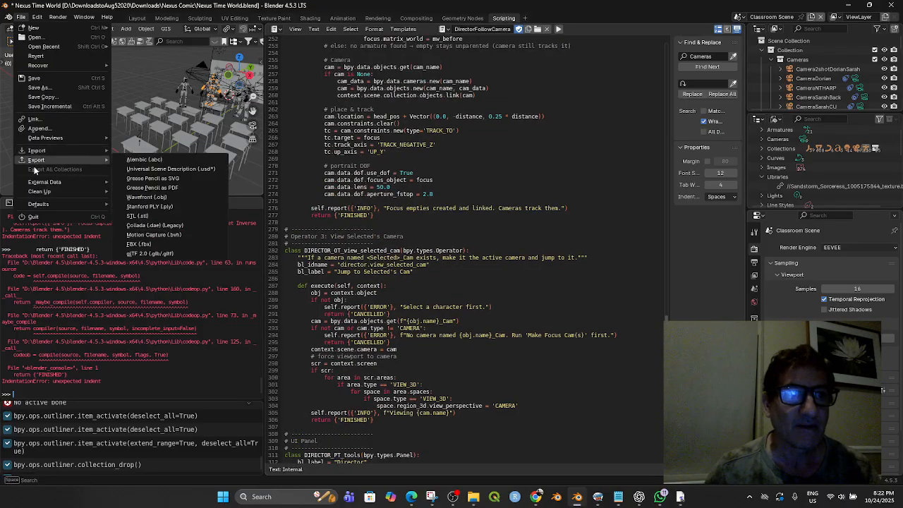
click(38, 82)
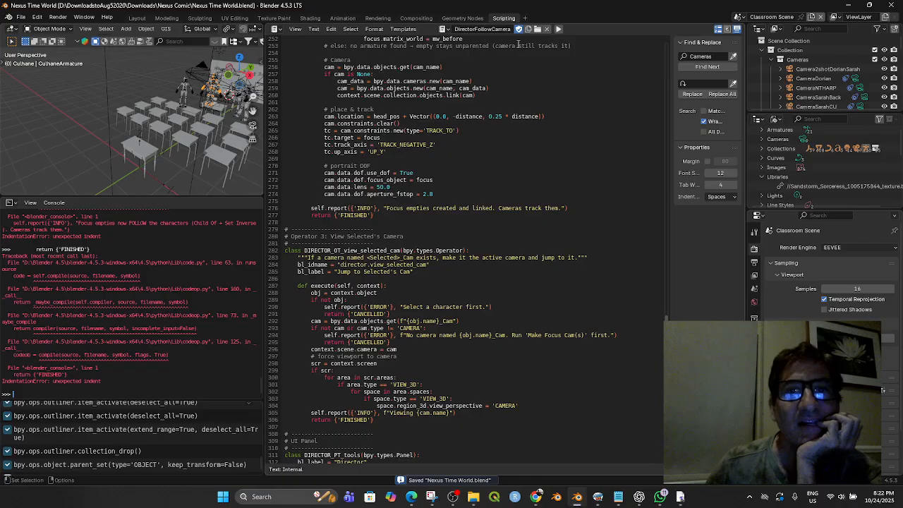
click(558, 29)
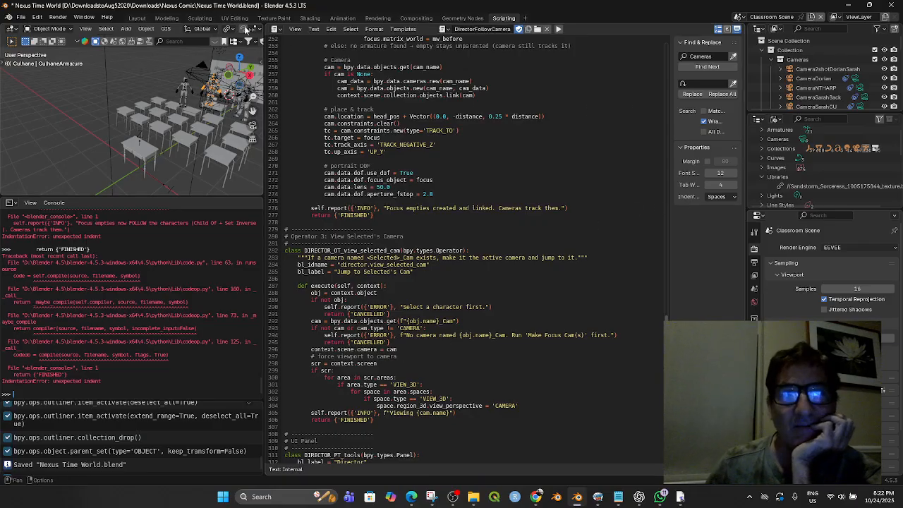
- Return to the Layout workspace, select SophiaArmature and display the Director add-on controls
click(138, 18)
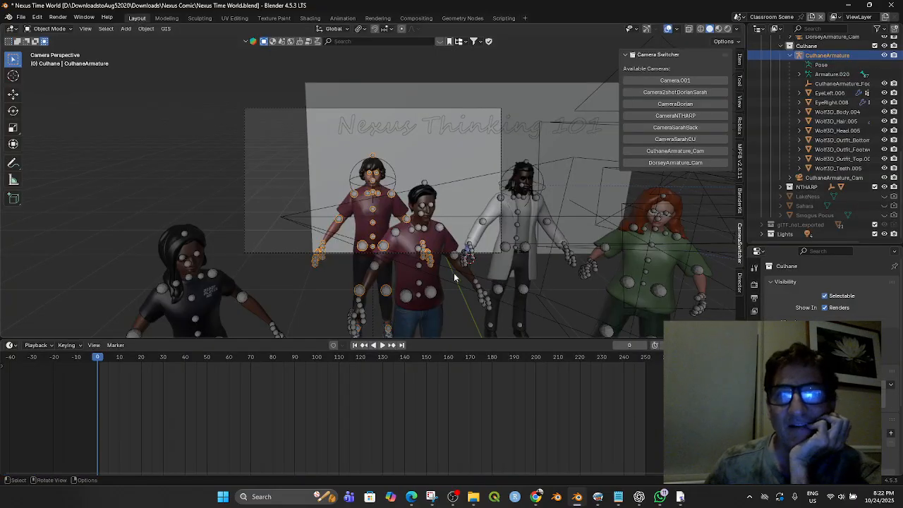
click(185, 234)
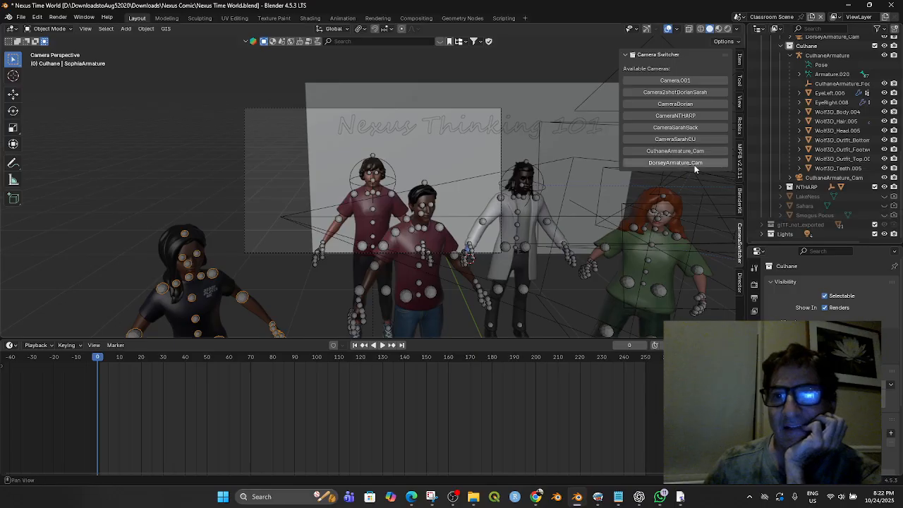
click(740, 281)
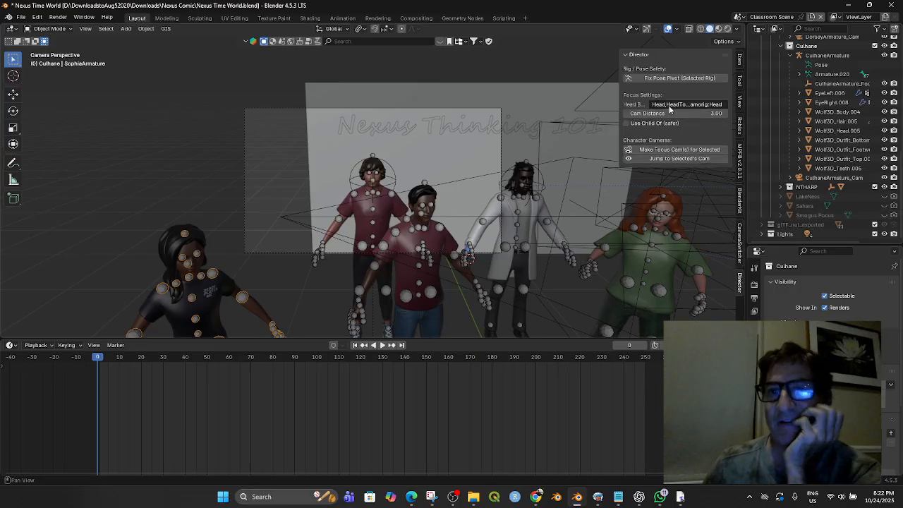
- Make a focus camera for SophiaArmature without Use Child Of and jump to that camera's view
click(661, 149)
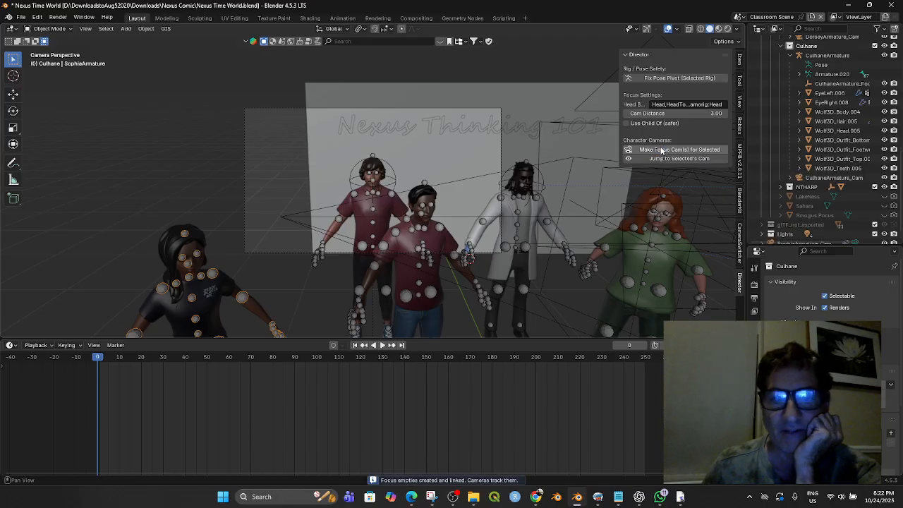
click(667, 158)
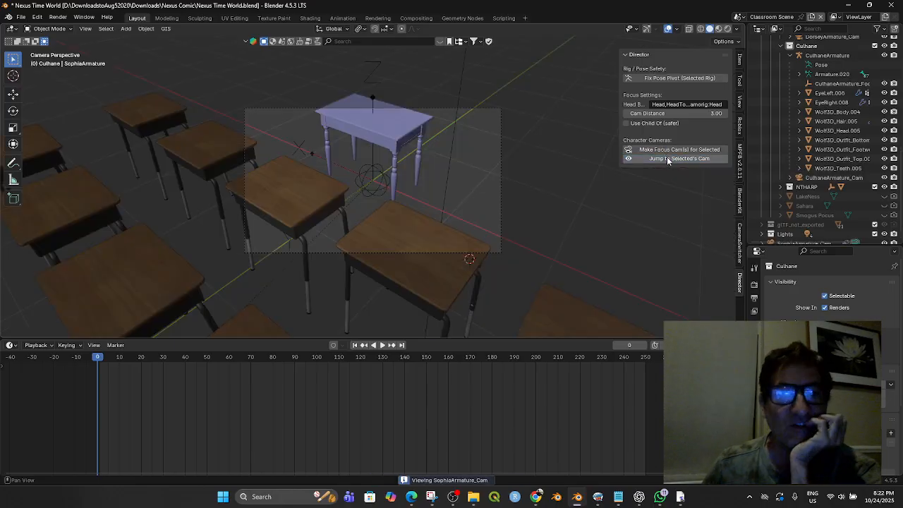
- Try moving the SophiaArmature_Focus empty near the table behind the desks, and undo back to before the focus camera was made
middle_drag(494, 192, 454, 199)
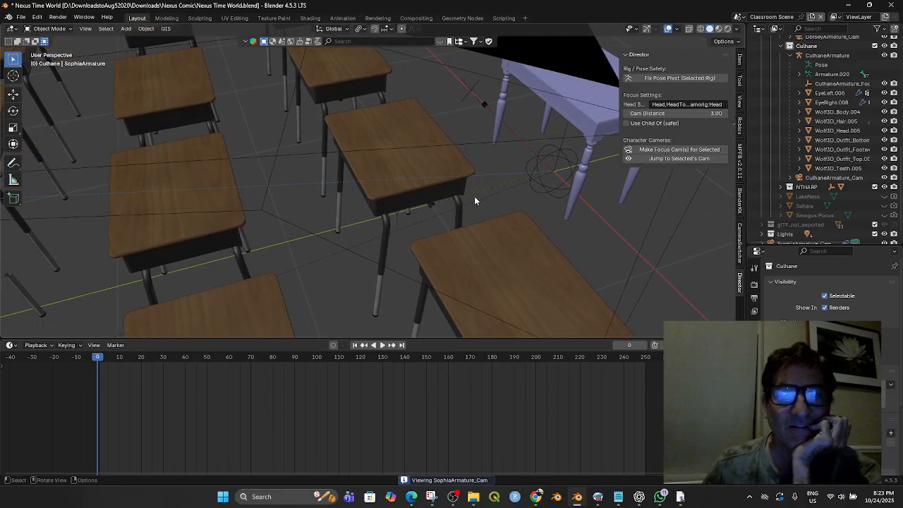
scroll(474, 196, down, 6)
scroll(470, 191, down, 2)
scroll(383, 219, up, 4)
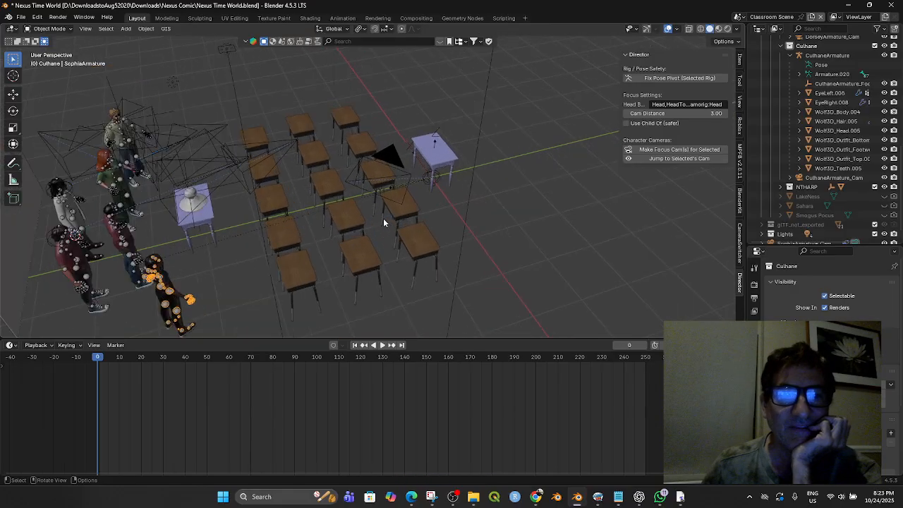
click(448, 179)
key(g)
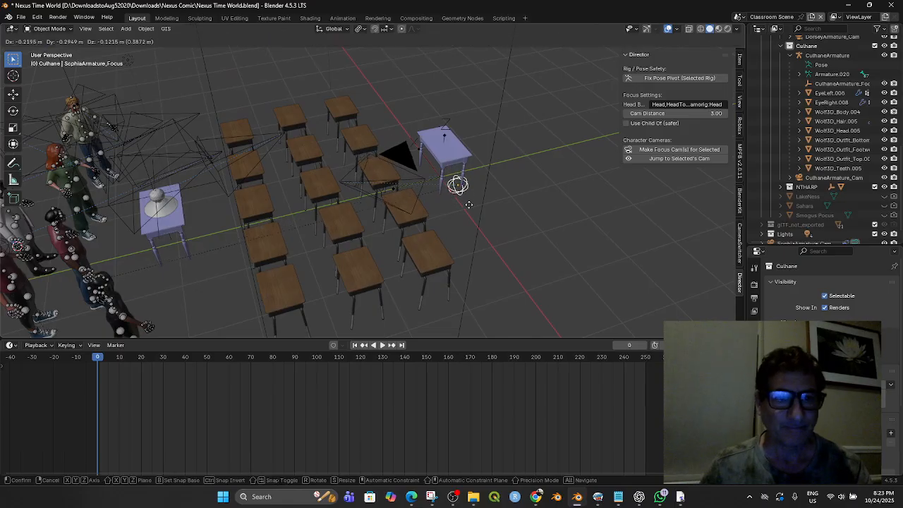
right_click(436, 189)
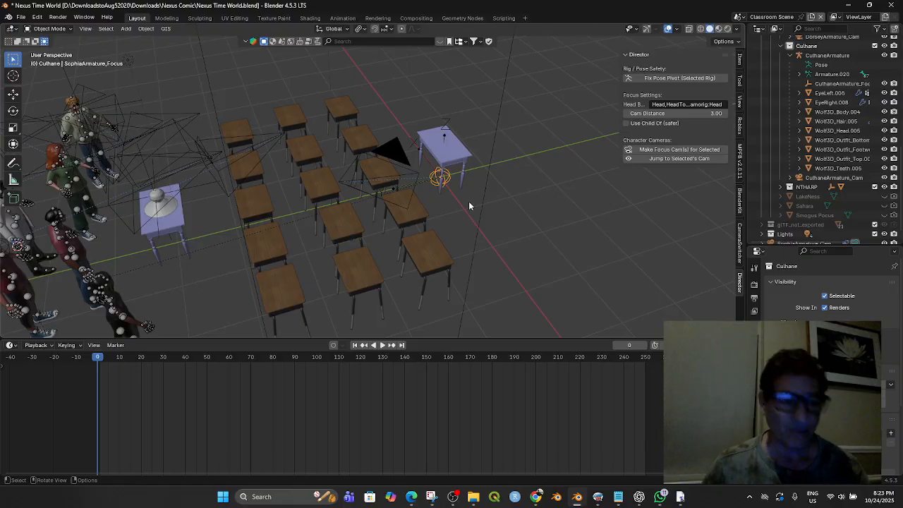
key(ctrl+z)
- Enable Use Child Of (safer), make a focus camera for SophiaArmature and try to jump to the selected object's camera
middle_drag(470, 205, 367, 226)
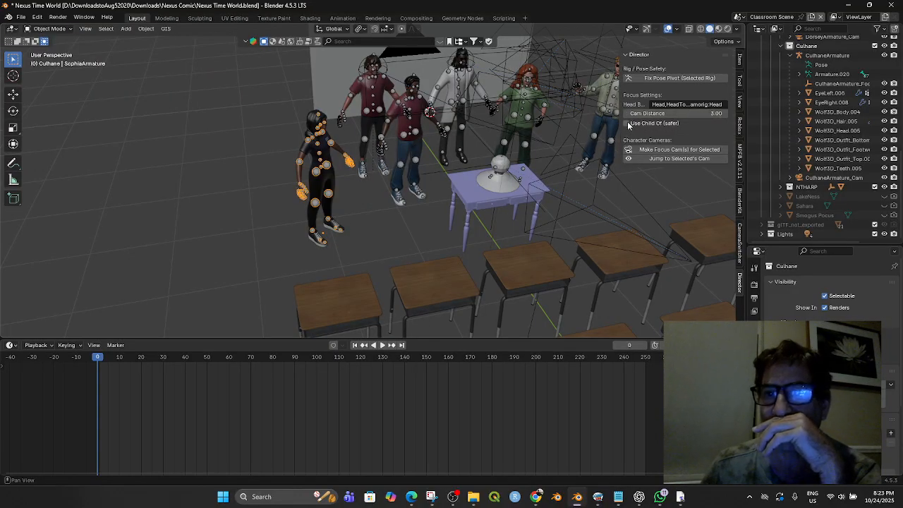
click(661, 150)
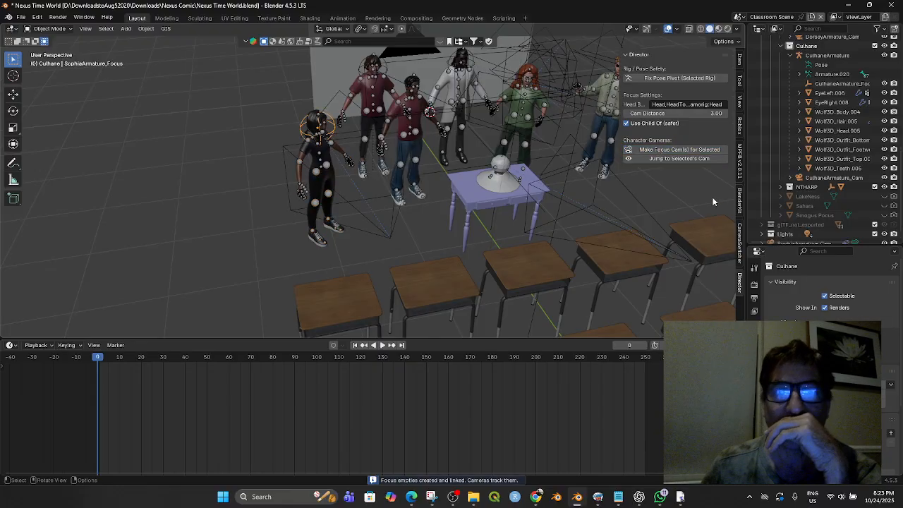
click(675, 161)
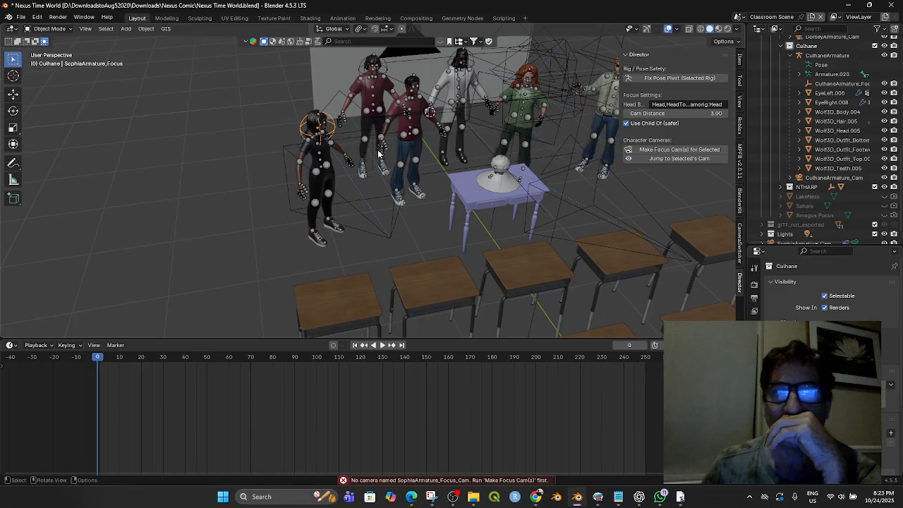
- Select SophiaArmature rather than its camera or focus empty and jump to its focus camera's view
click(362, 225)
click(674, 159)
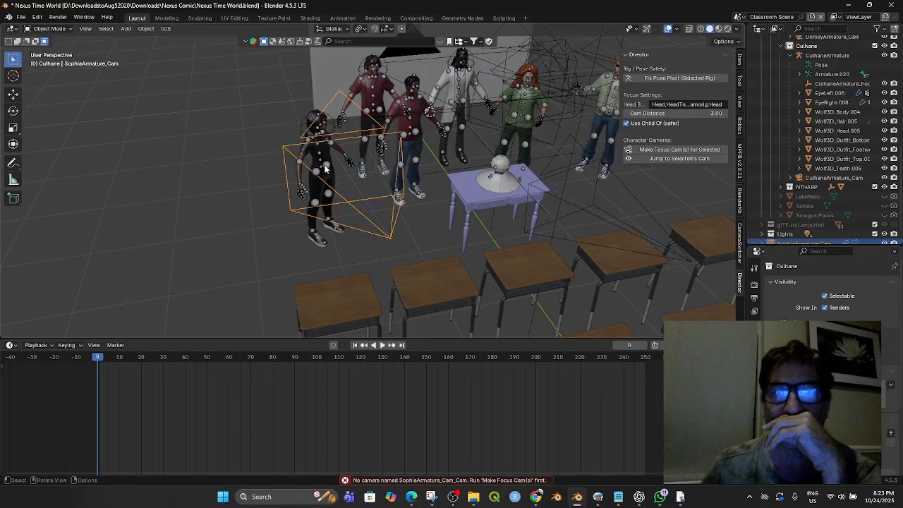
click(326, 168)
click(689, 160)
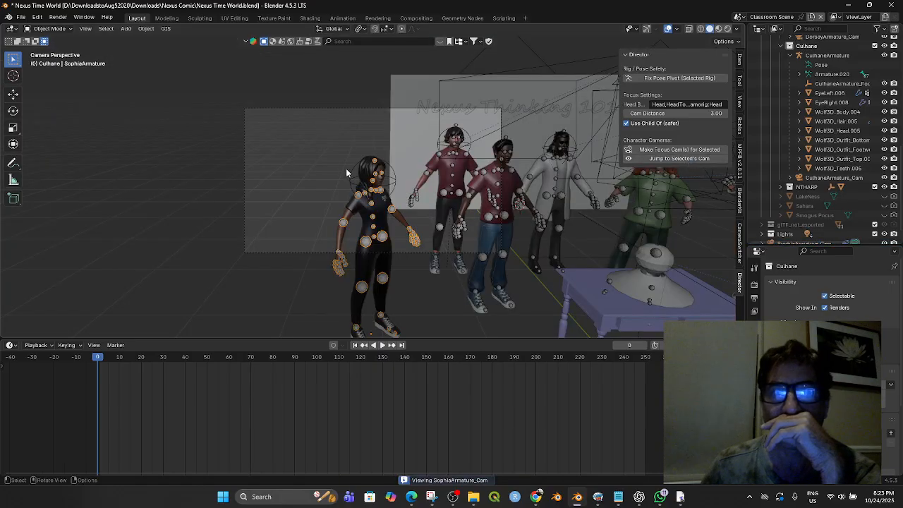
- Move SophiaArmature closer to the desks while viewing through its focus camera
key(g)
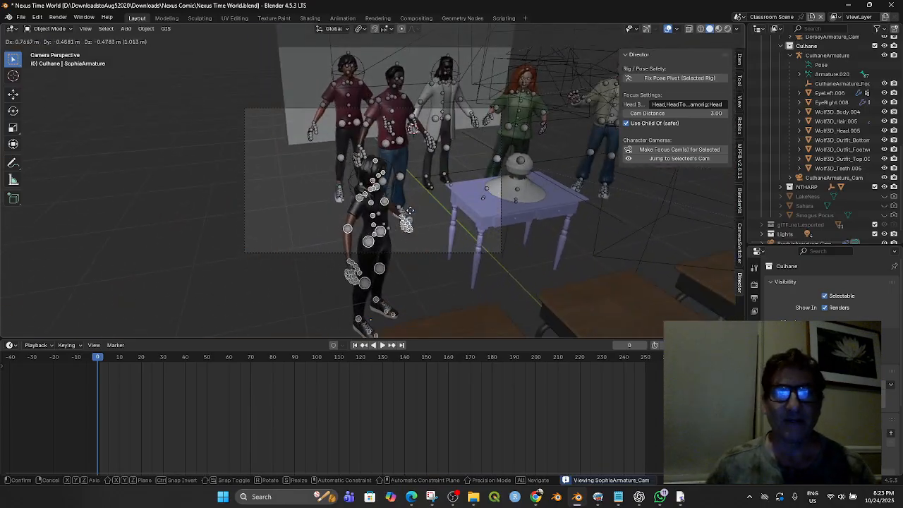
click(394, 209)
click(393, 182)
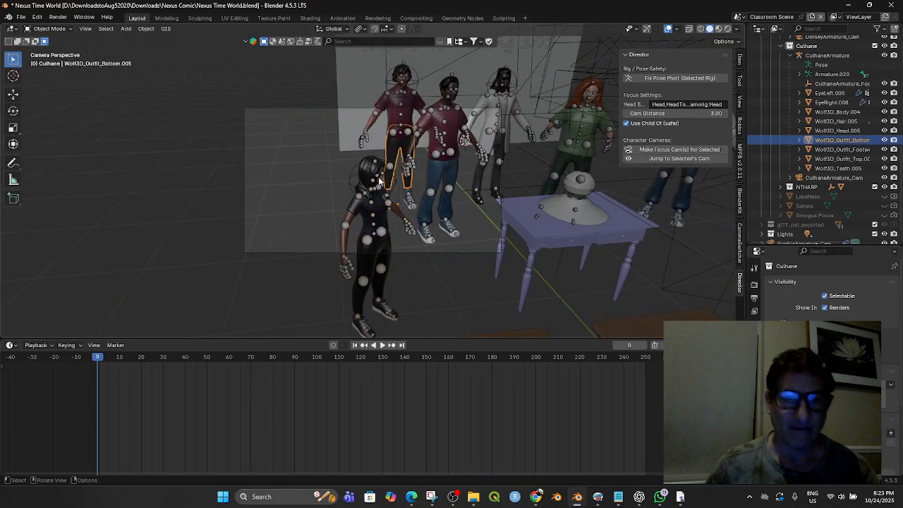
- Try offsetting the SophiaArmature_Focus empty from the character's head and moving SophiaArmature with that offset
click(356, 180)
key(g)
click(393, 227)
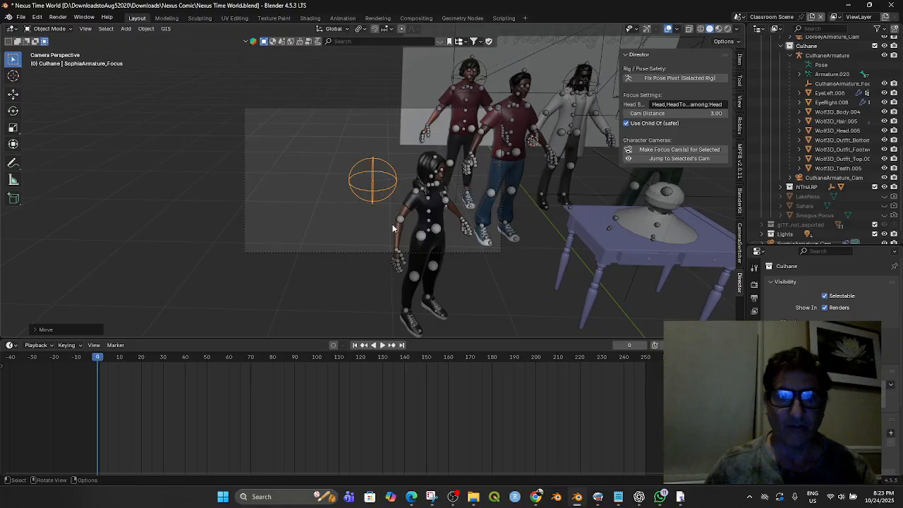
click(446, 206)
key(g)
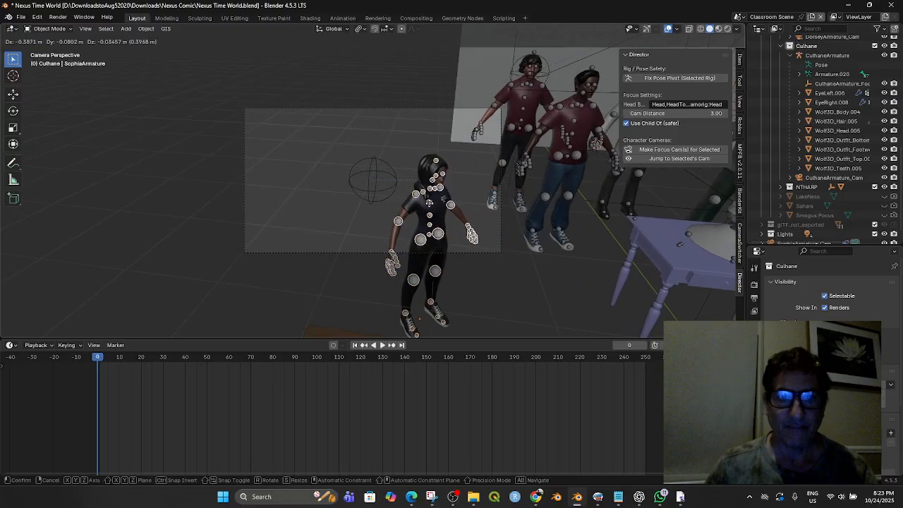
click(389, 189)
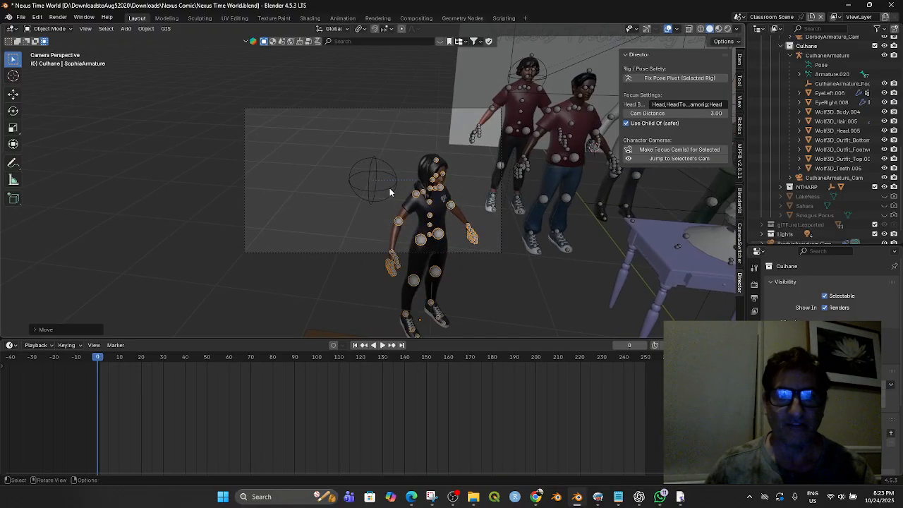
click(390, 194)
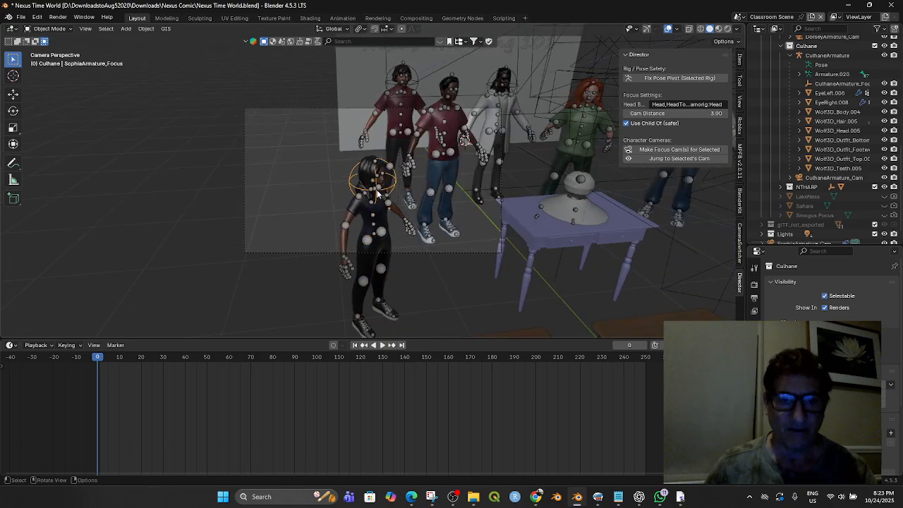
- Move SophiaArmature away from the other characters towards the desks, with its focus camera tracking it
click(368, 241)
key(g)
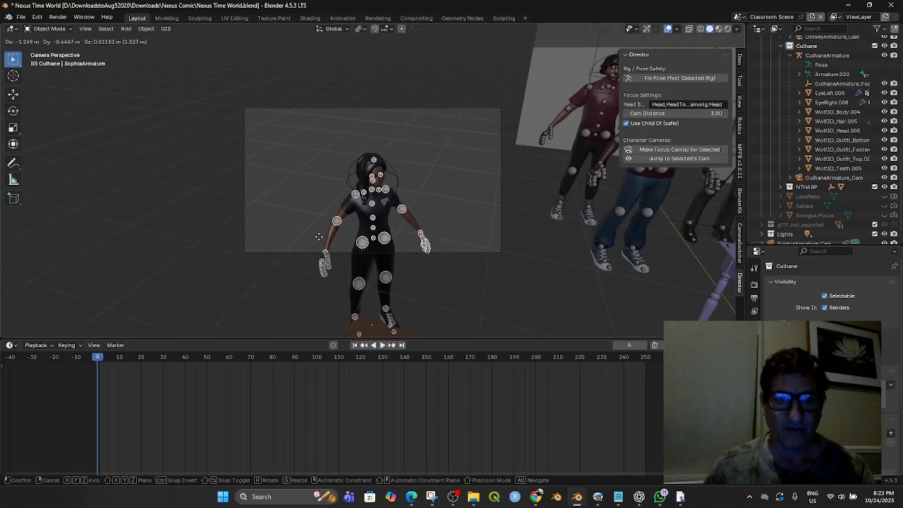
click(271, 236)
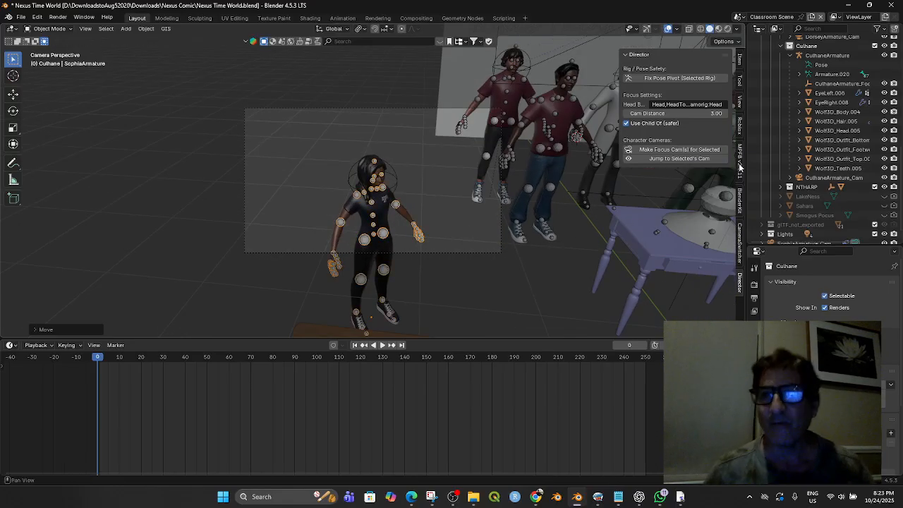
- Display the Camera Switcher and view the scene through DorseyArmature_Cam, SophiaArmature_Cam and CulhaneArmature_Cam
click(741, 244)
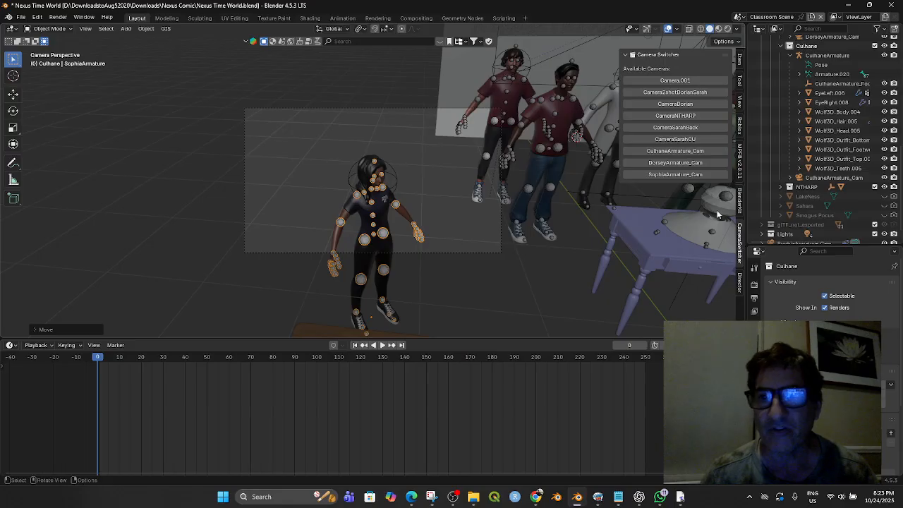
click(681, 162)
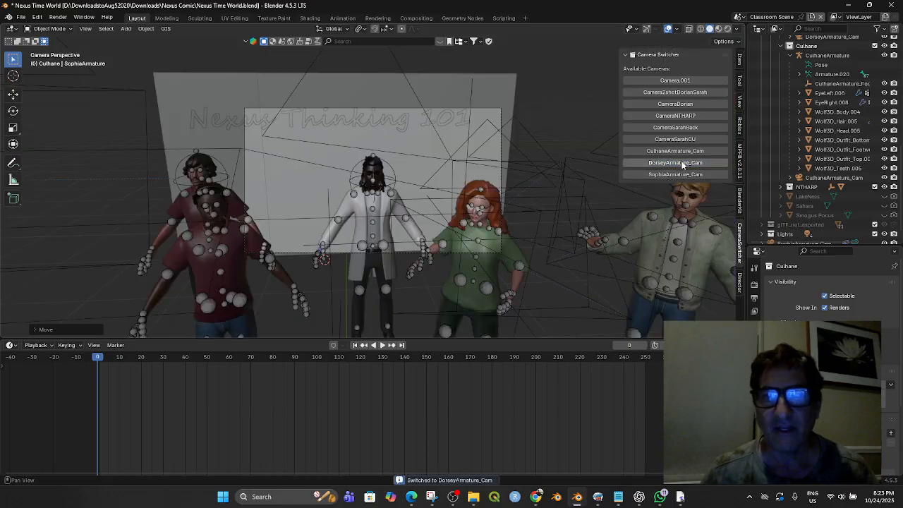
click(683, 175)
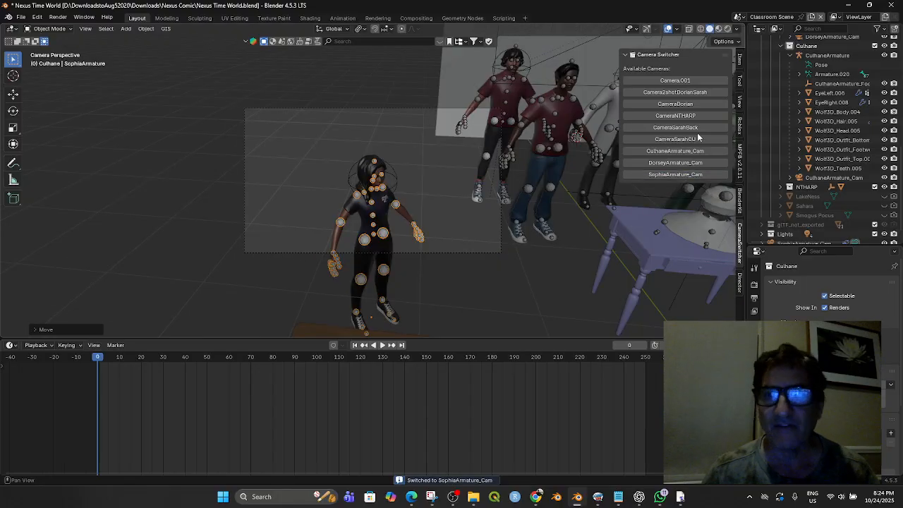
click(683, 152)
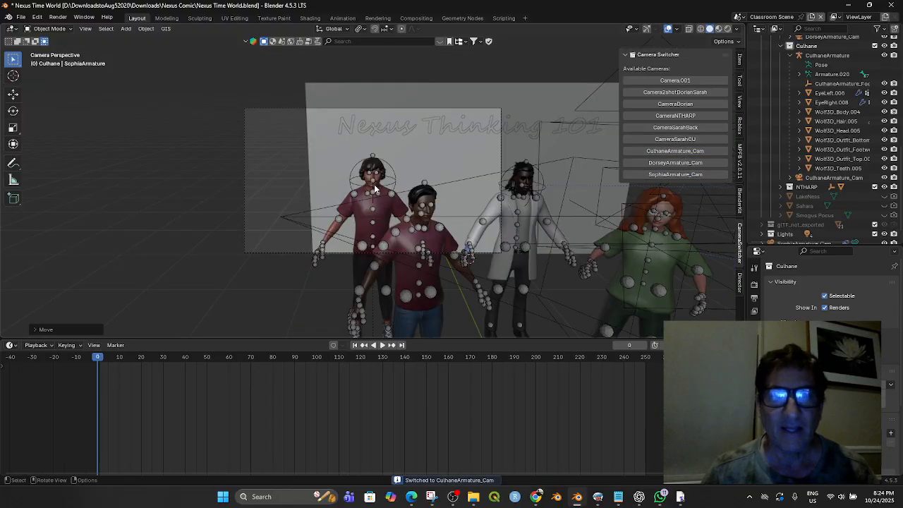
- Select CulhaneArmature without moving it, and compare the views from CameraSarahBack and DorseyArmature_Cam
key(space)
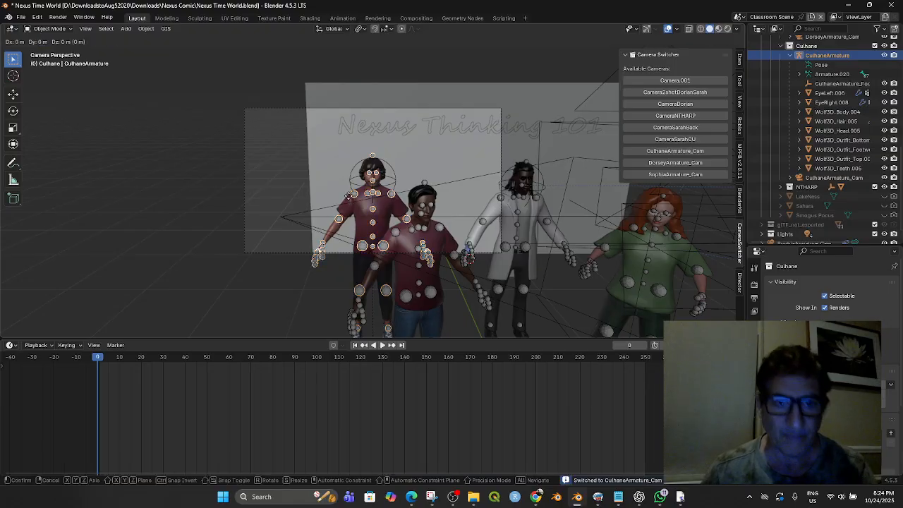
key(Escape)
scroll(559, 217, down, 4)
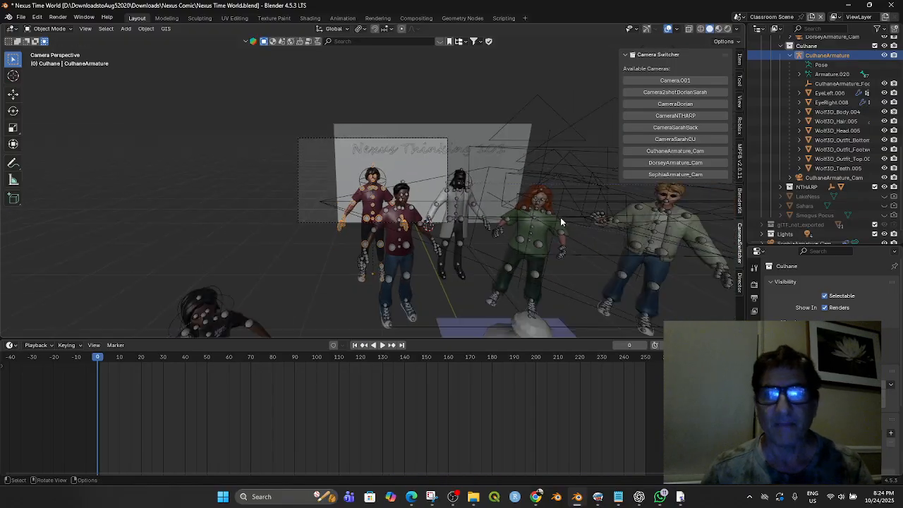
middle_drag(610, 258, 632, 242)
click(675, 128)
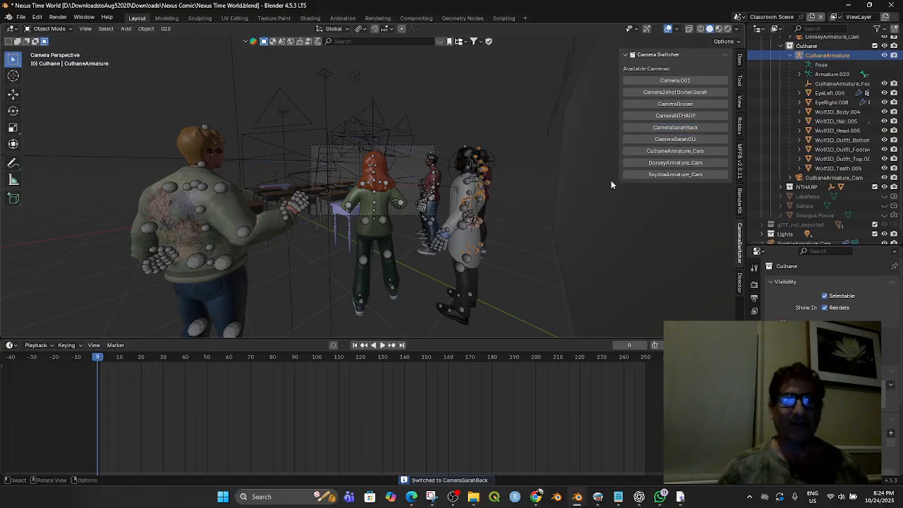
click(676, 163)
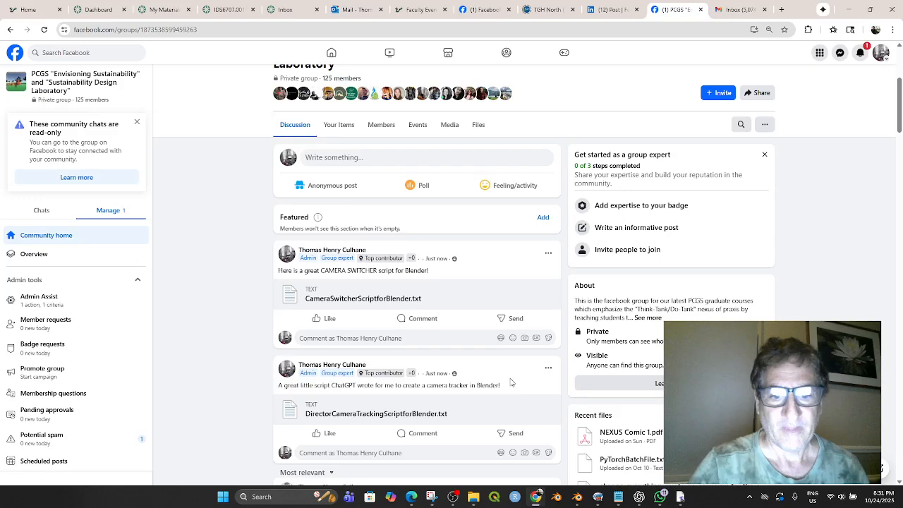
- Review the Facebook group posts sharing CameraSwitcherScriptforBlender.txt and DirectorCameraTrackingScriptforBlender.txt
scroll(508, 332, down, 1)
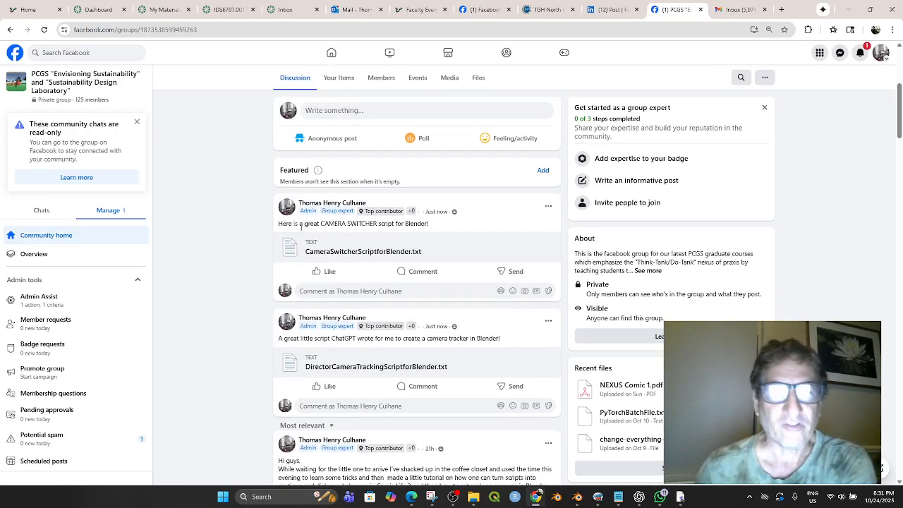
scroll(225, 180, up, 3)
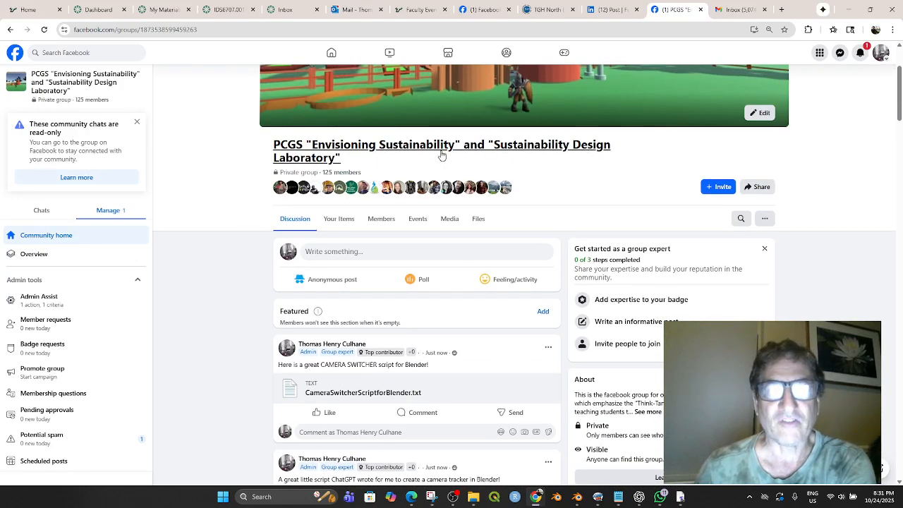
scroll(418, 206, down, 3)
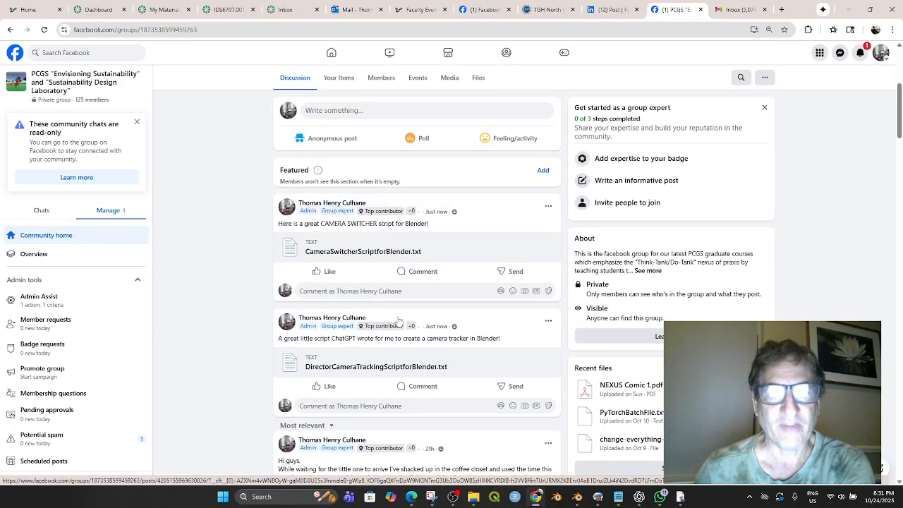
scroll(396, 268, down, 2)
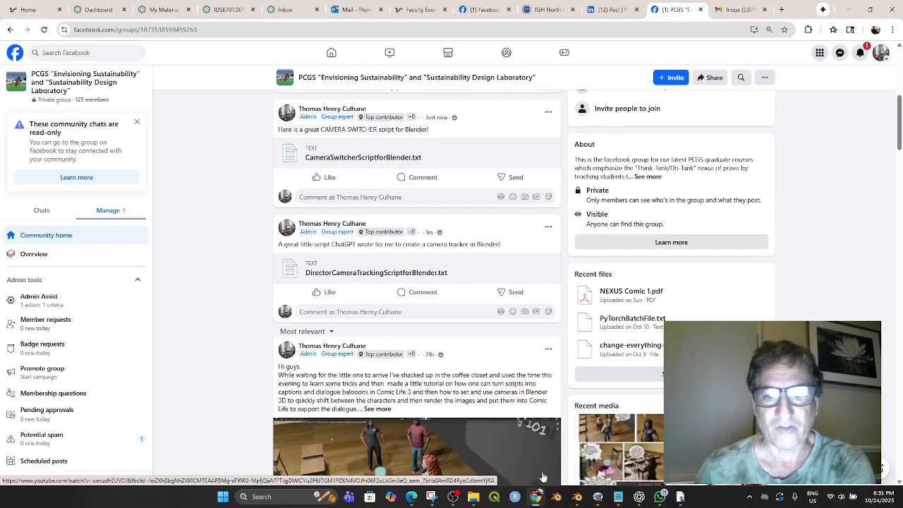
- Switch to Blender, open the DirectorFollowCamera script in the text editor and look through its code
click(578, 497)
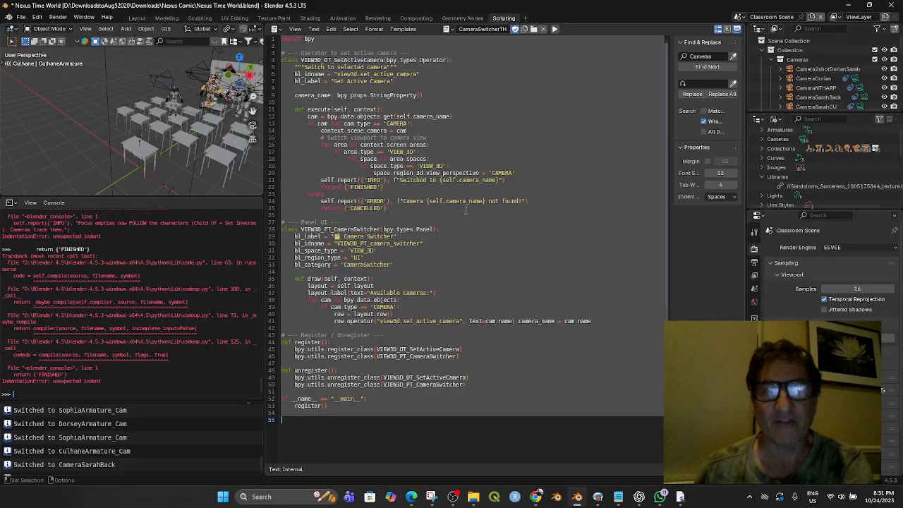
click(453, 32)
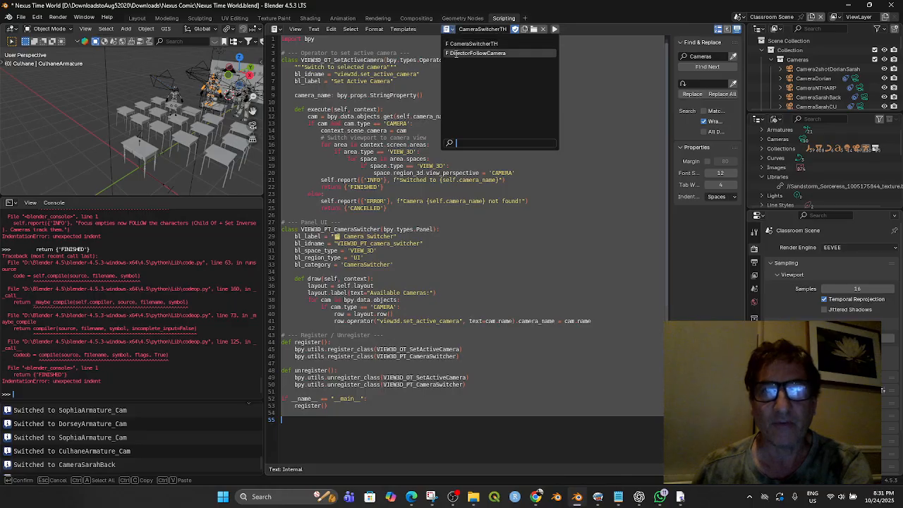
click(455, 54)
scroll(466, 247, up, 10)
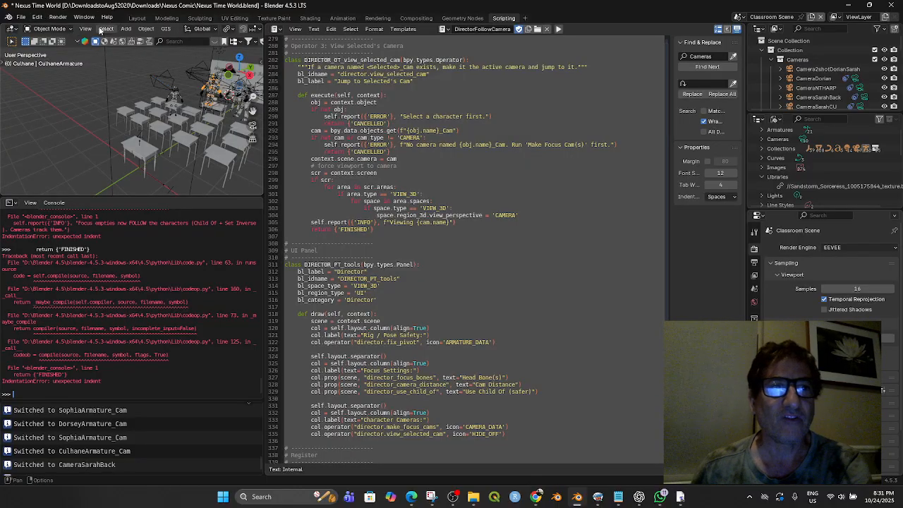
- Return to the Layout workspace and cycle through the SophiaArmature_Cam, DorseyArmature_Cam, CameraSarahCU, CameraSarahBack, CameraNTHARP and CameraDorian views
click(137, 18)
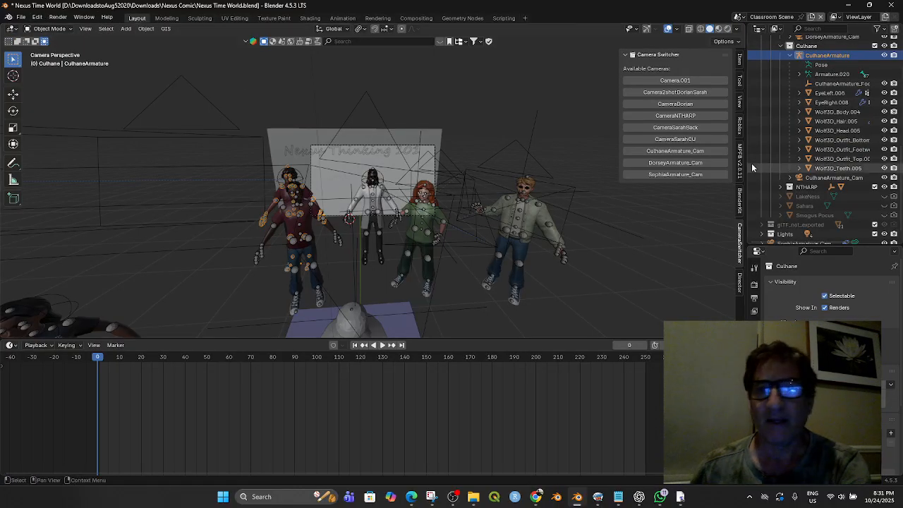
click(680, 175)
click(679, 162)
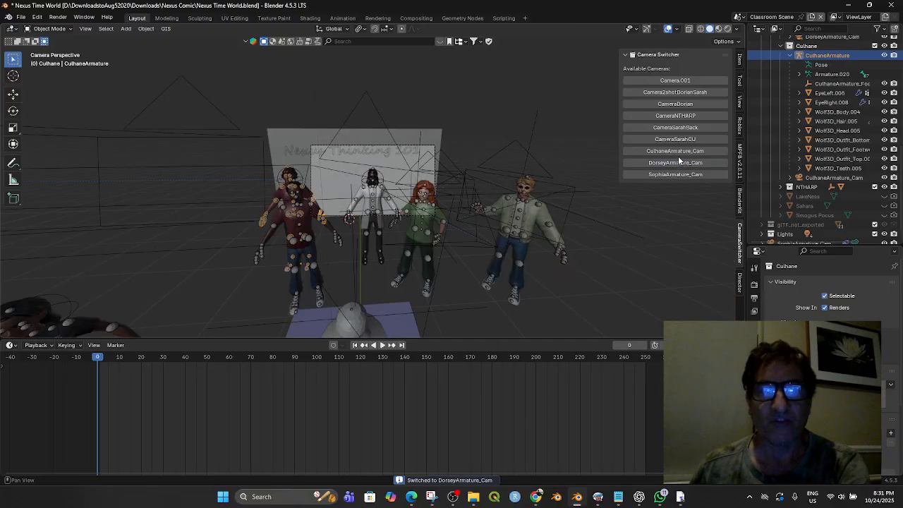
click(679, 139)
click(676, 129)
click(676, 116)
click(676, 104)
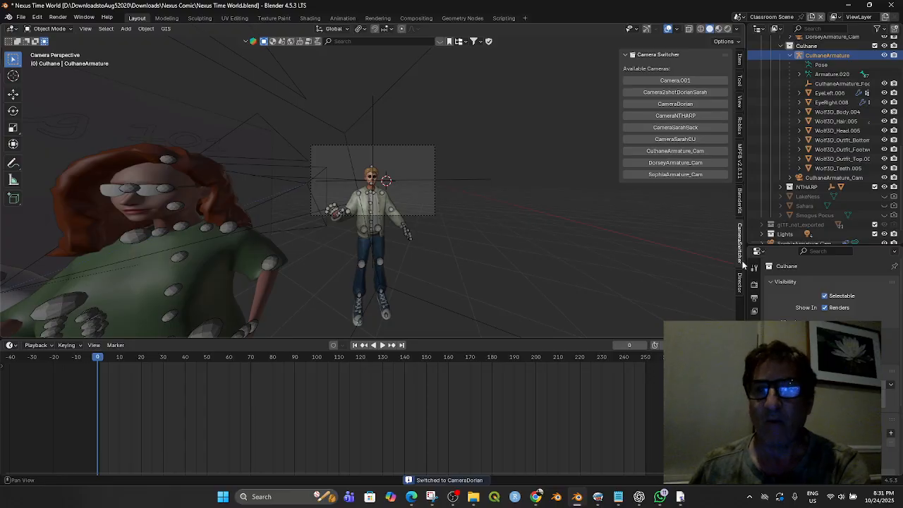
- Display the Director add-on controls and leave the camera view for an overview of the whole classroom
click(739, 283)
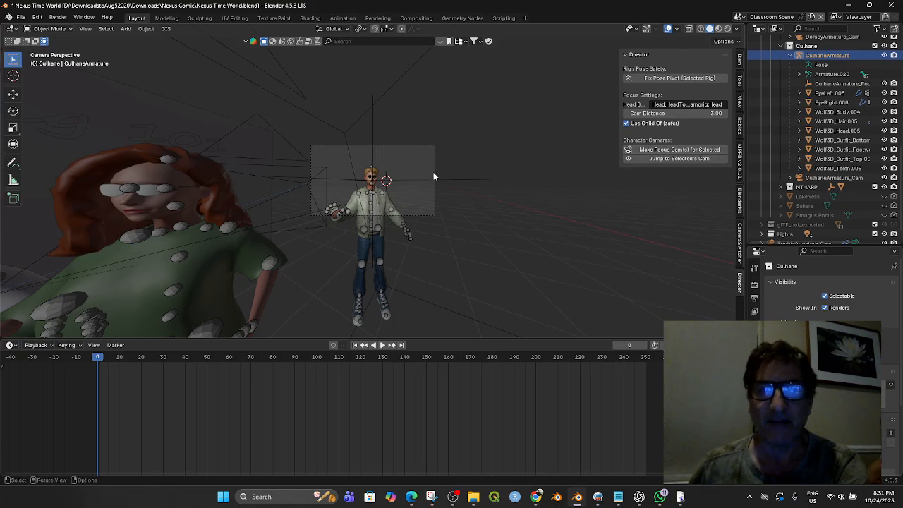
middle_drag(531, 207, 442, 235)
scroll(438, 212, down, 12)
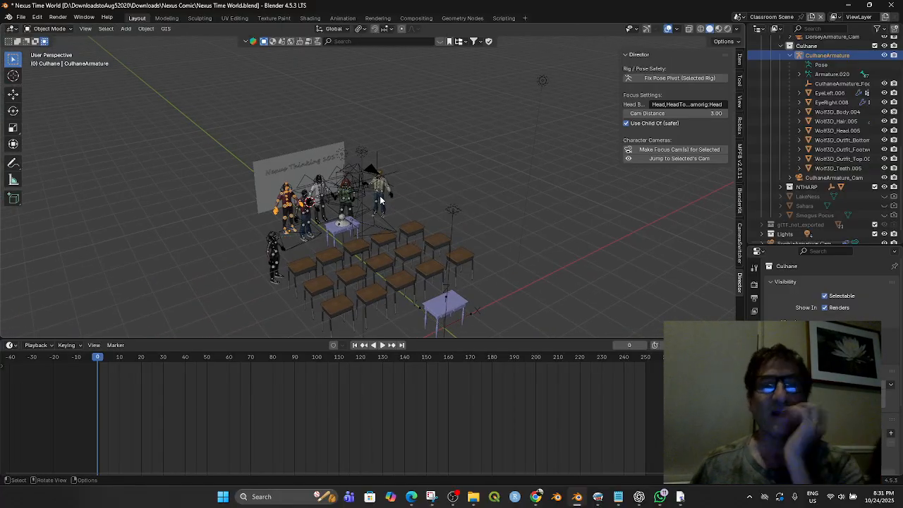
click(21, 18)
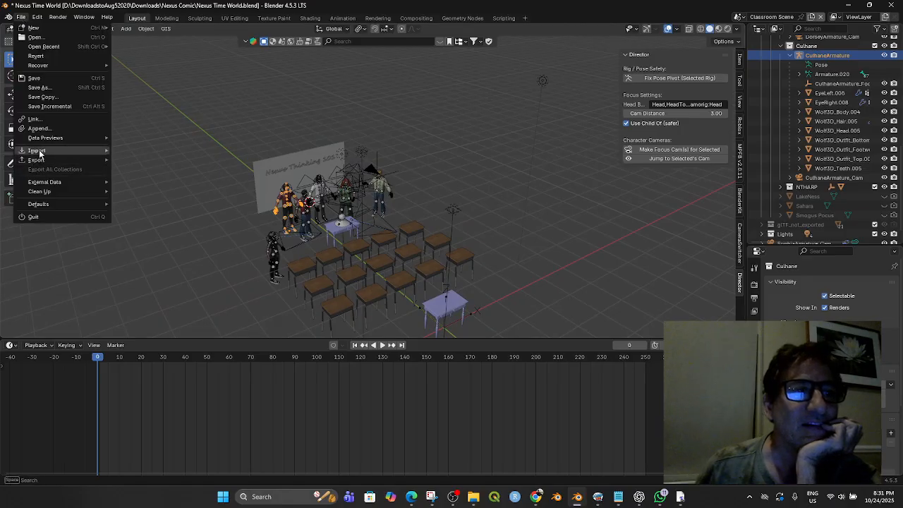
mouse_move(72, 154)
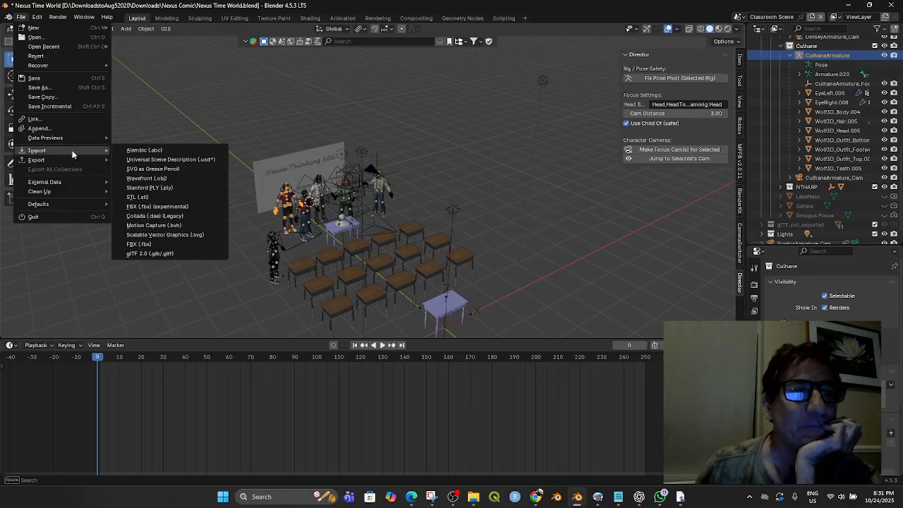
click(160, 255)
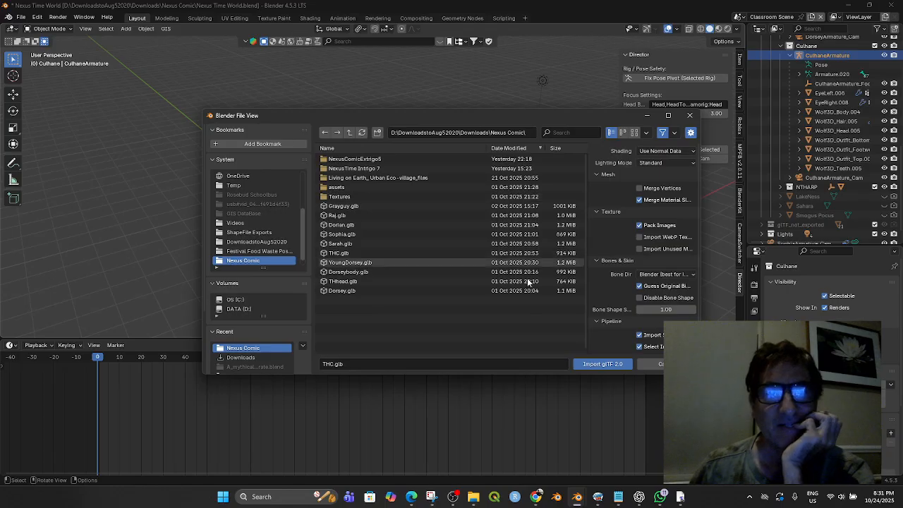
click(662, 366)
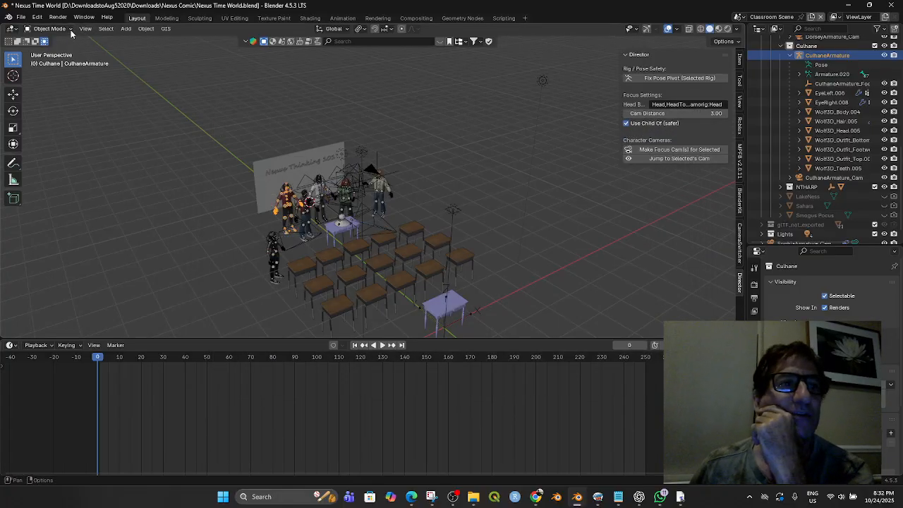
- Start a Wavefront OBJ import and search the assets, models and Textures folders inside Nexus Comic for a model
click(21, 17)
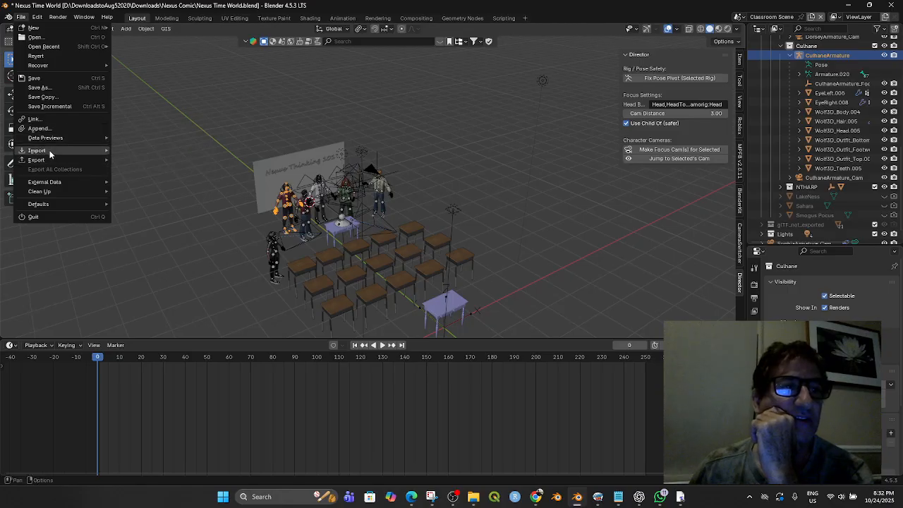
mouse_move(50, 152)
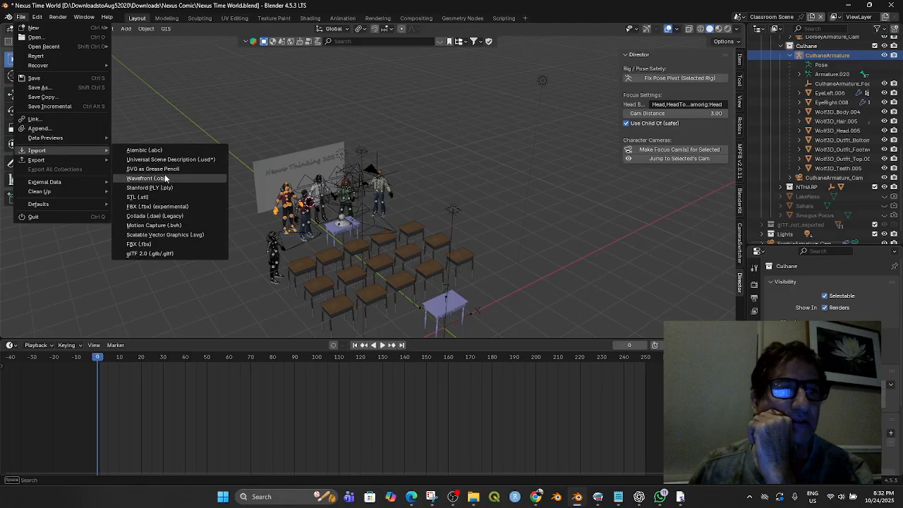
click(164, 177)
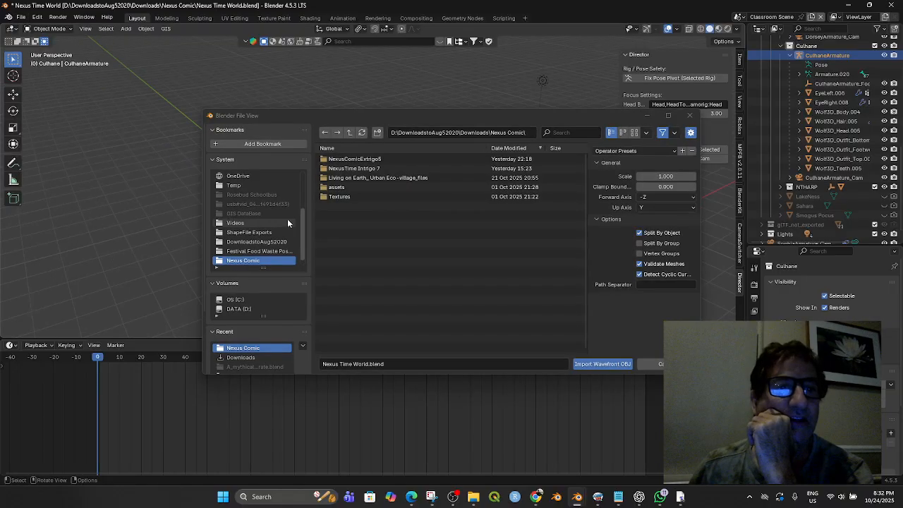
double_click(337, 187)
click(325, 161)
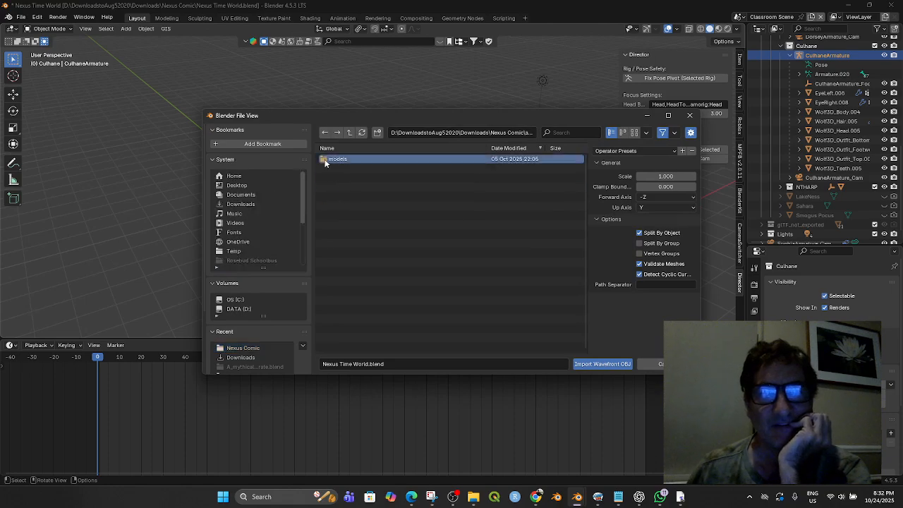
double_click(325, 161)
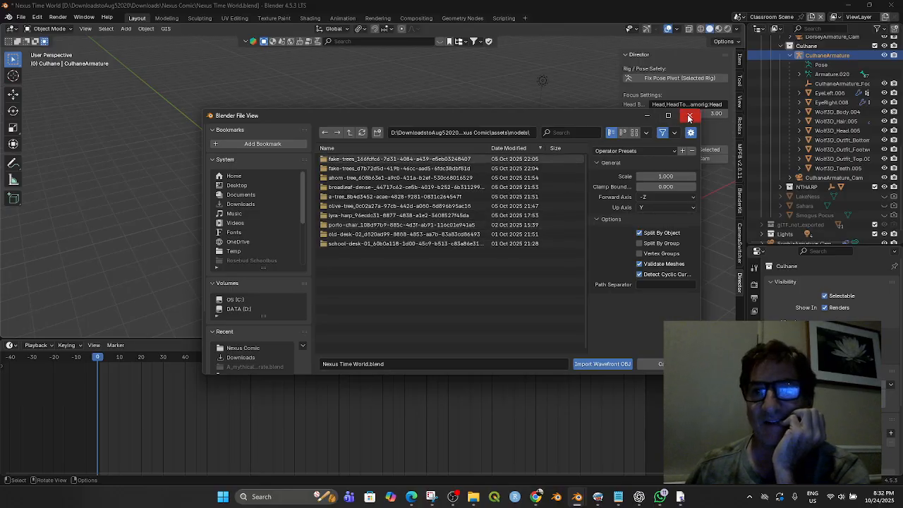
click(349, 133)
click(350, 132)
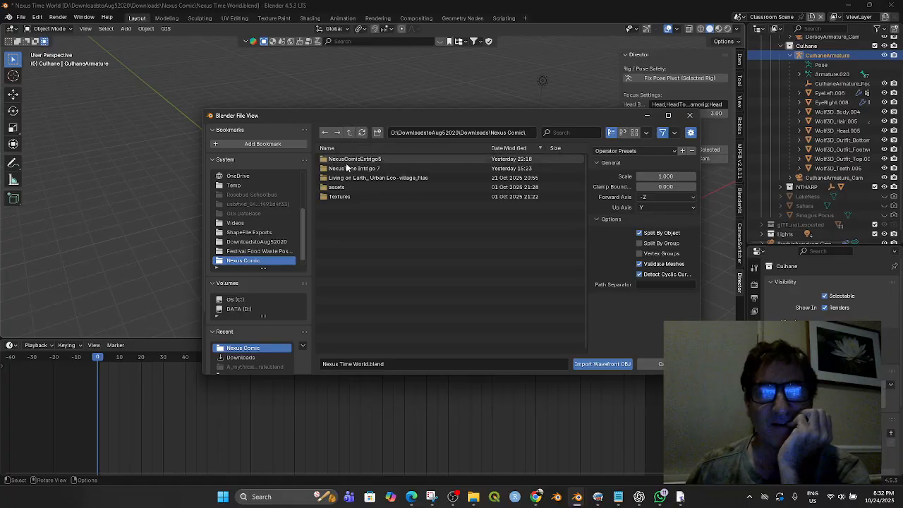
double_click(330, 195)
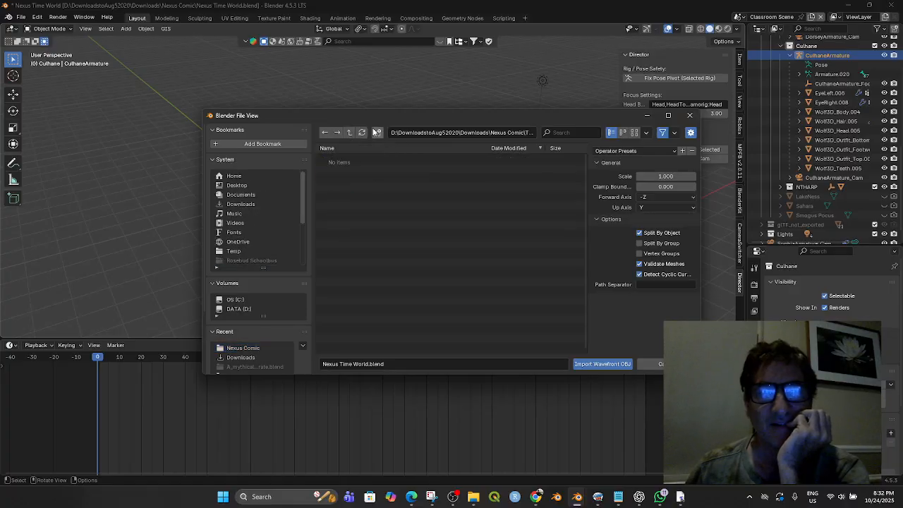
click(350, 133)
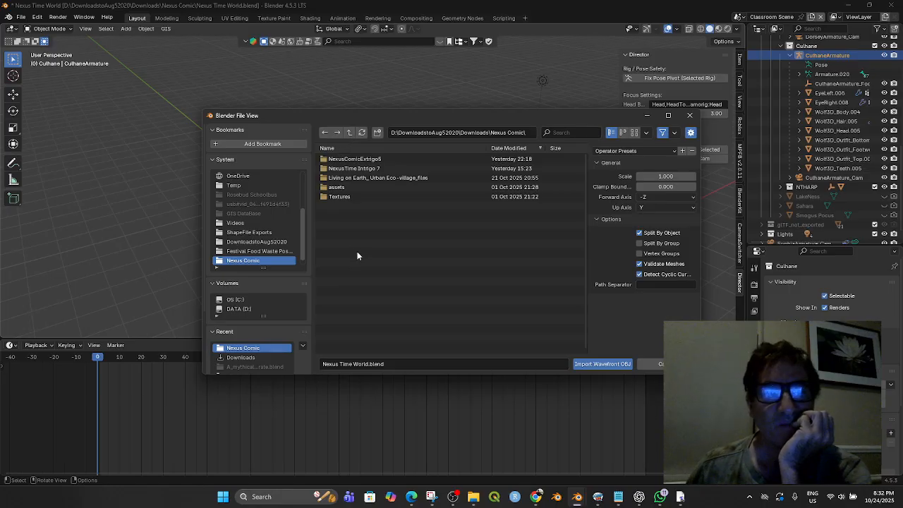
- Search the Downloads folder for an OBJ model, return to the Nexus Comic folder and cancel the import
scroll(260, 259, down, 1)
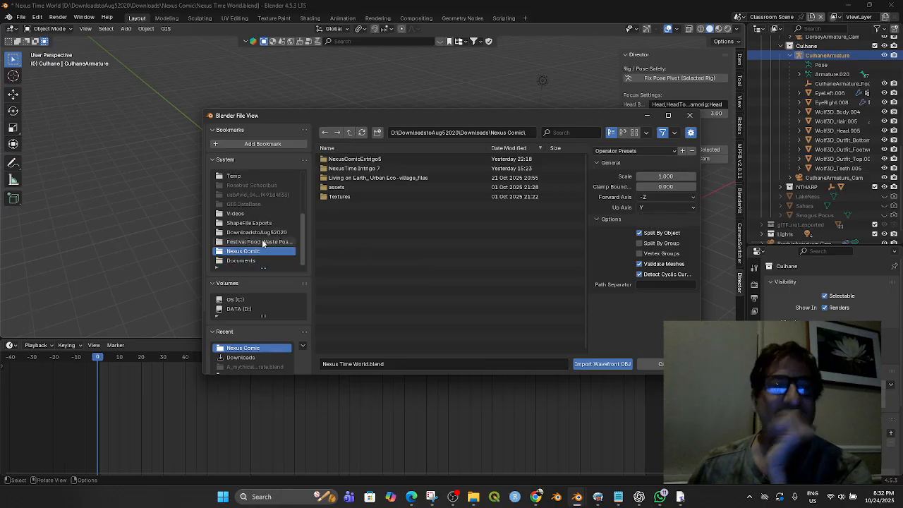
scroll(242, 236, up, 7)
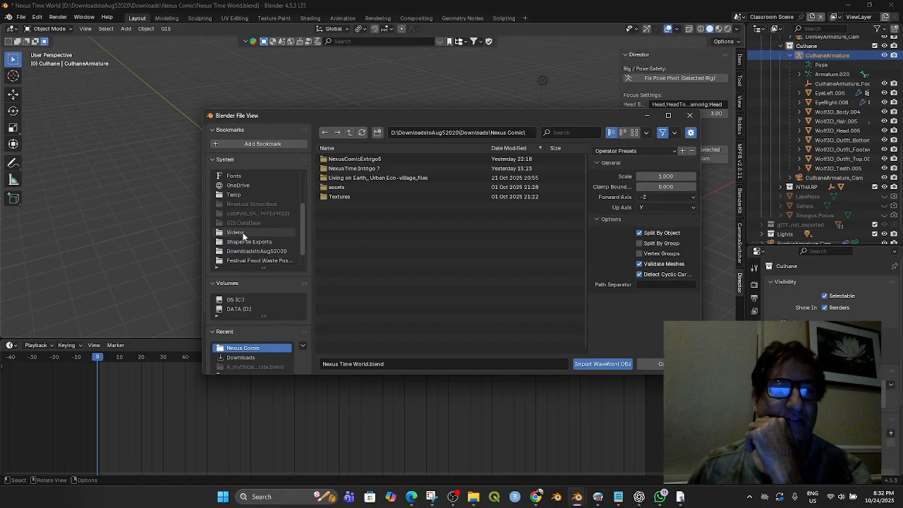
click(237, 196)
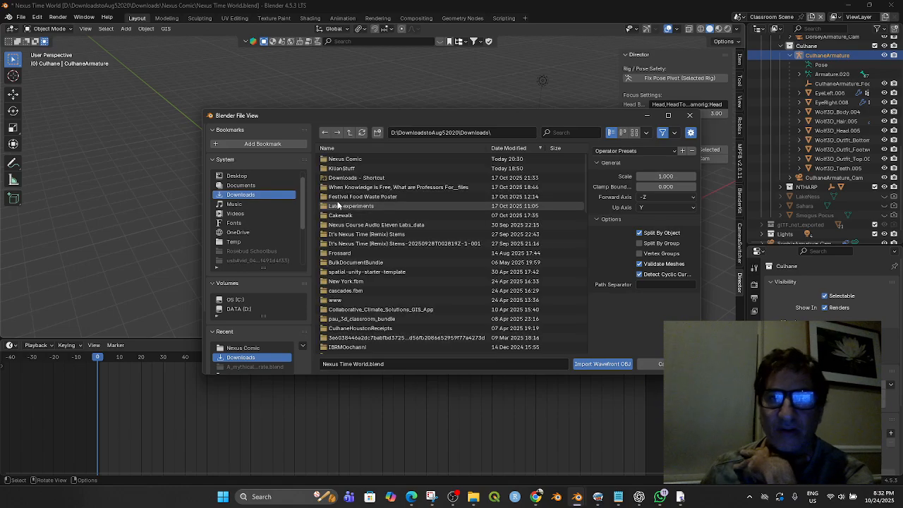
scroll(400, 234, down, 7)
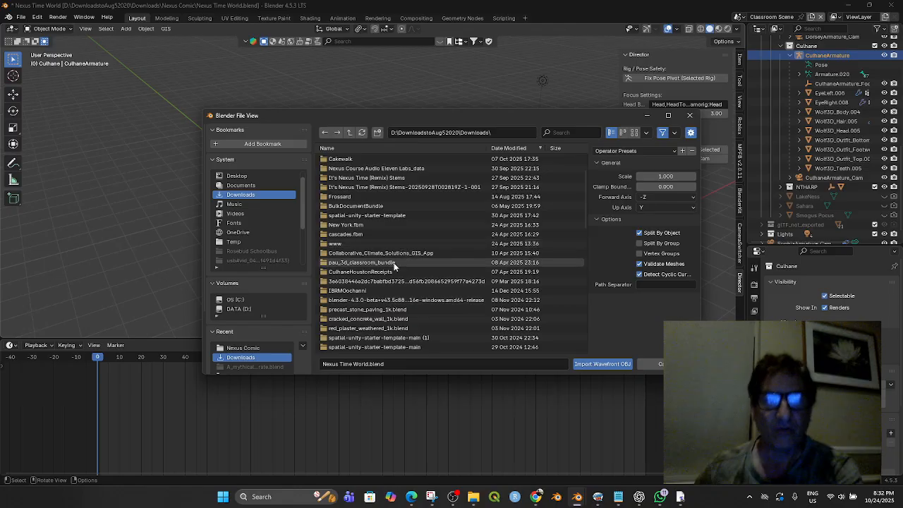
scroll(396, 264, down, 10)
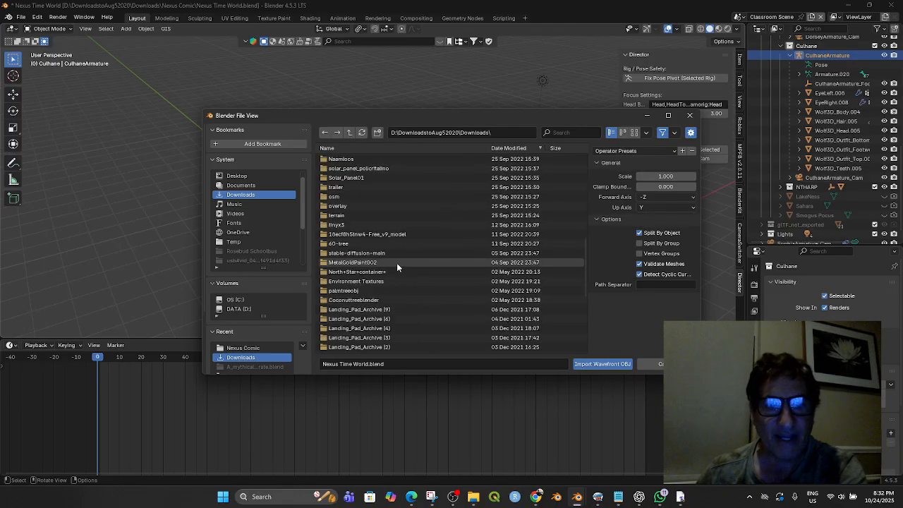
scroll(397, 262, down, 2)
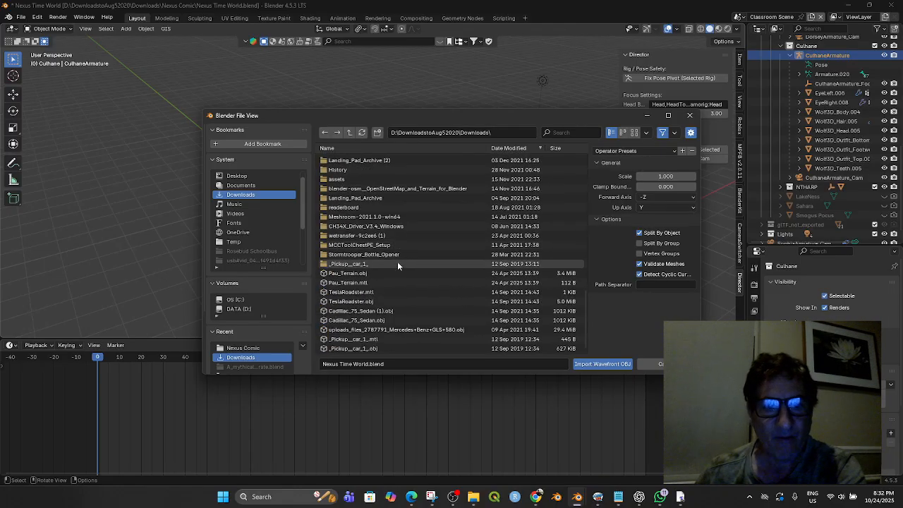
scroll(382, 318, up, 2)
scroll(383, 321, up, 9)
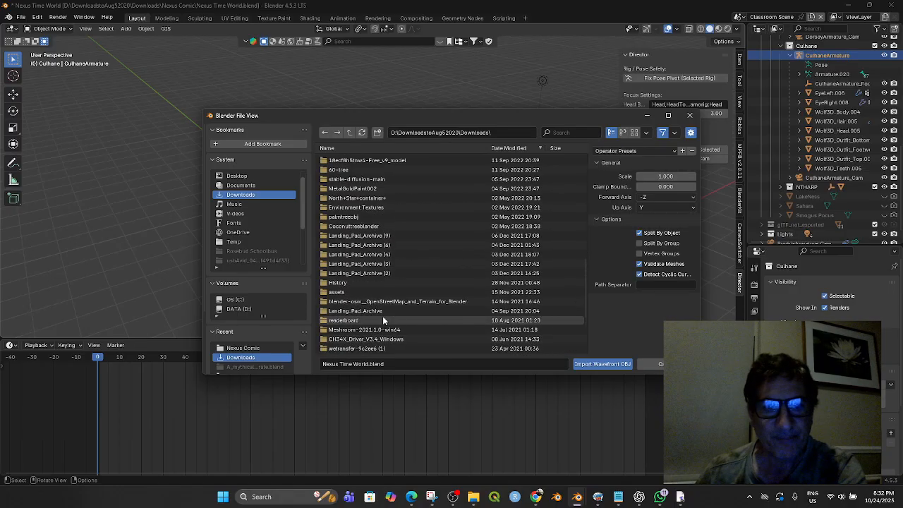
scroll(384, 320, up, 9)
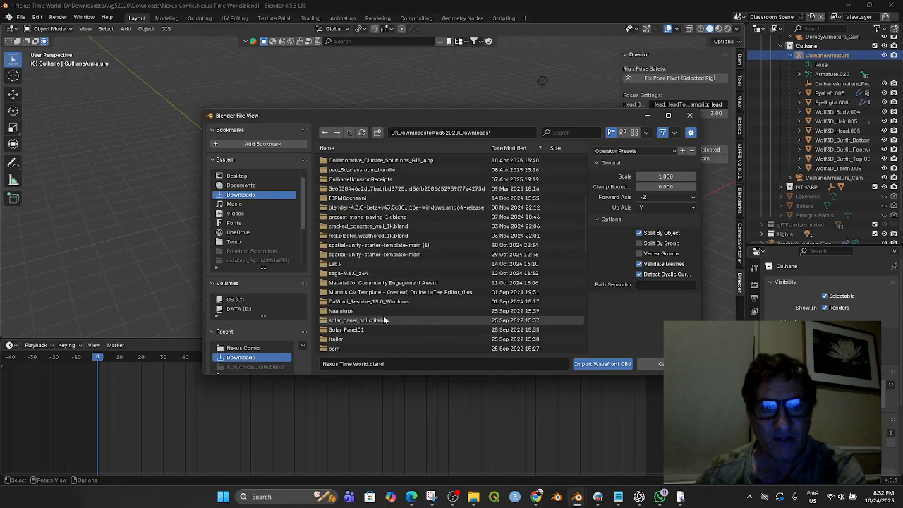
scroll(384, 320, up, 6)
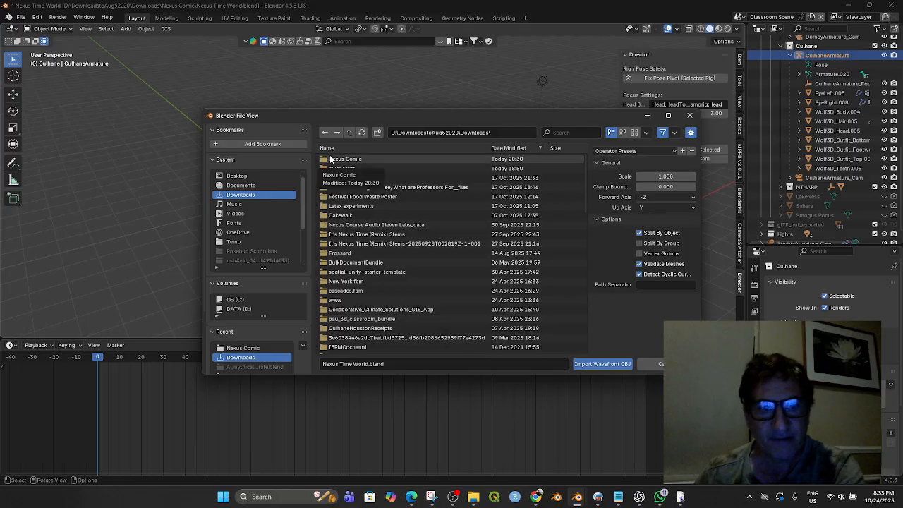
double_click(330, 158)
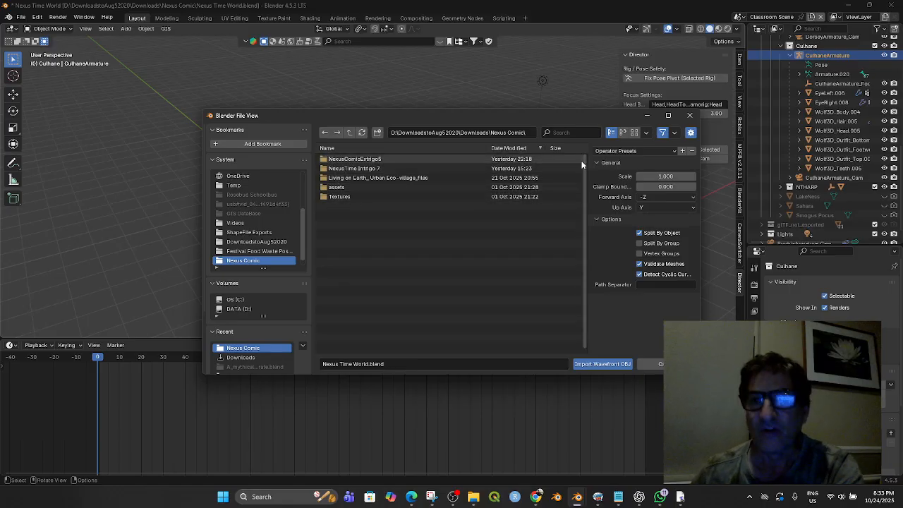
click(689, 115)
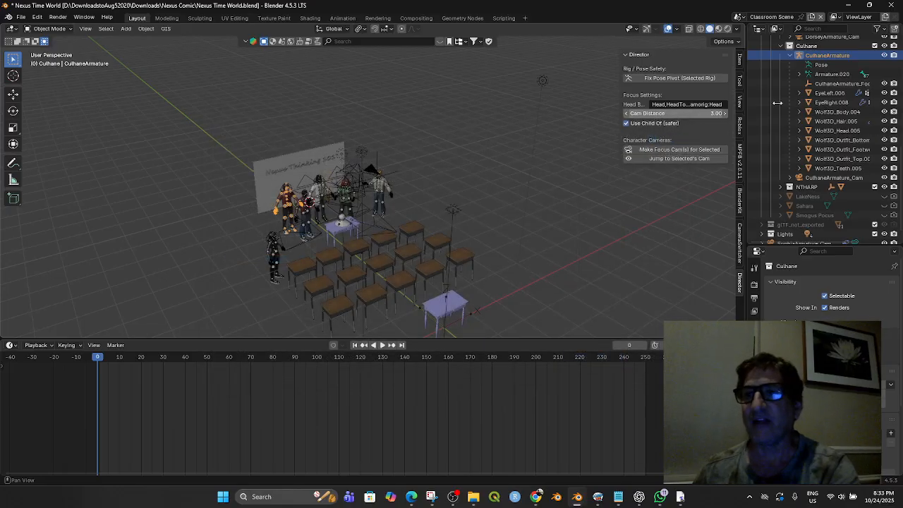
- Collapse the CulhaneArmature hierarchy and the Dorsey and Culhane collections in the outliner
click(791, 55)
scroll(783, 78, up, 6)
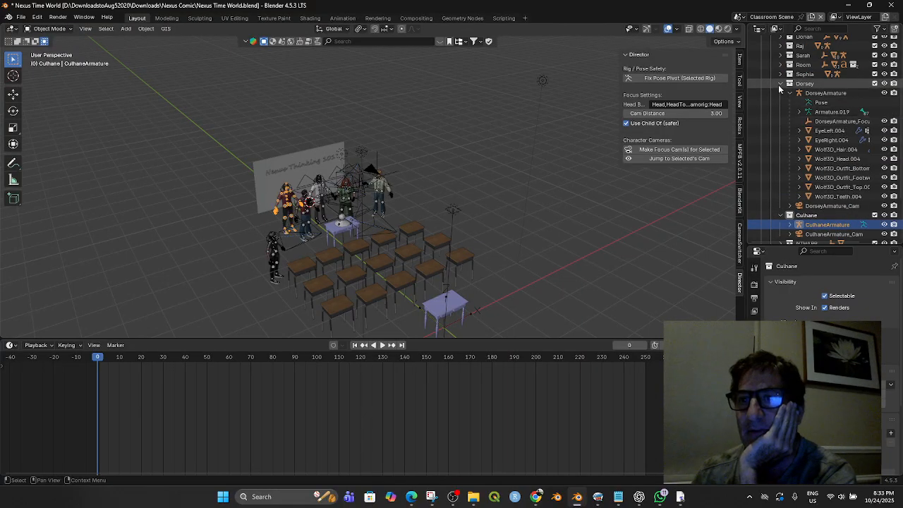
click(780, 83)
scroll(779, 84, up, 2)
click(780, 140)
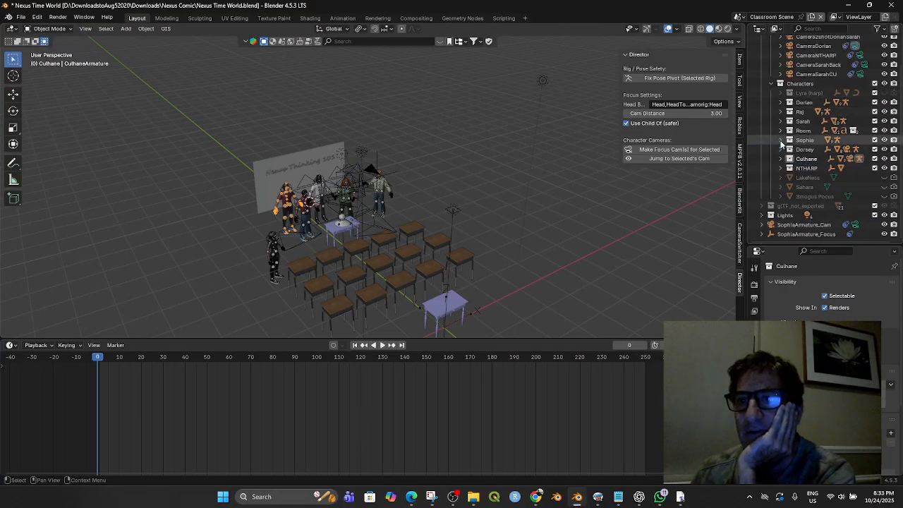
- Move SophiaArmature_Cam and SophiaArmature_Focus into the Sophia collection, collapse the Cameras collection and expand Sophia
scroll(780, 78, up, 2)
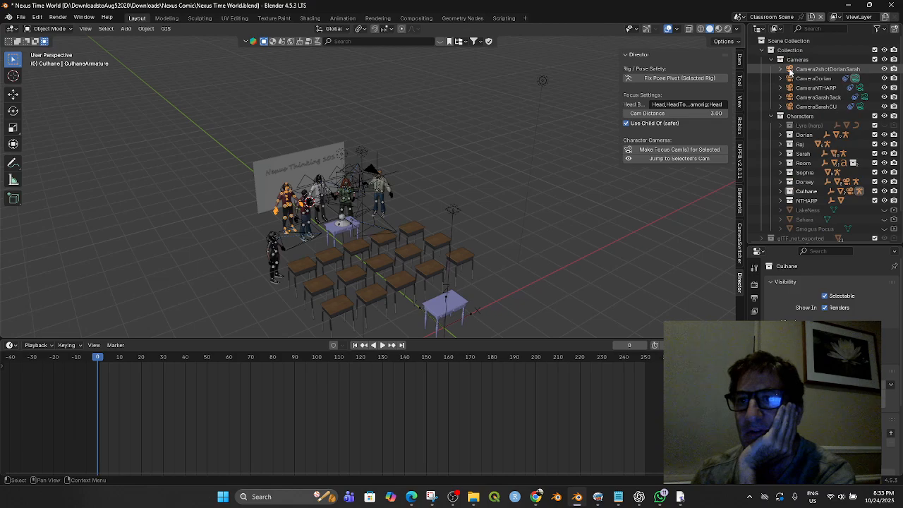
scroll(827, 207, down, 1)
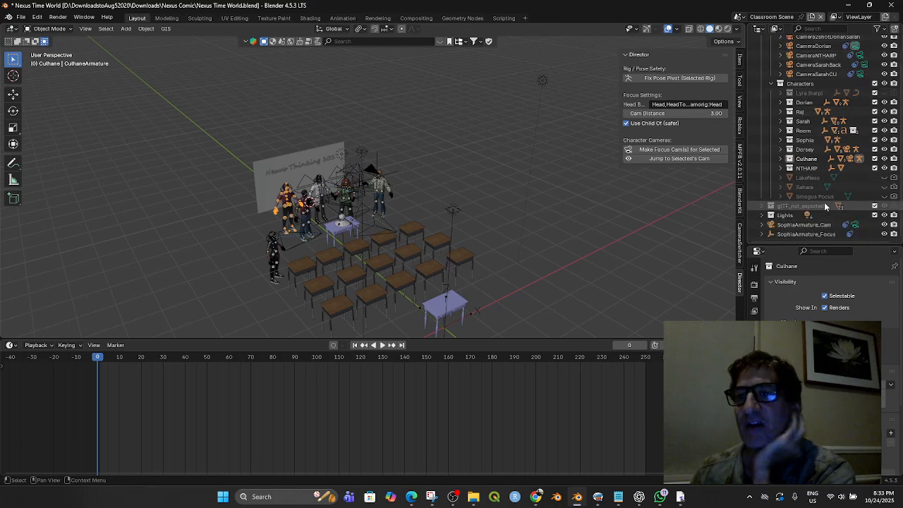
click(787, 224)
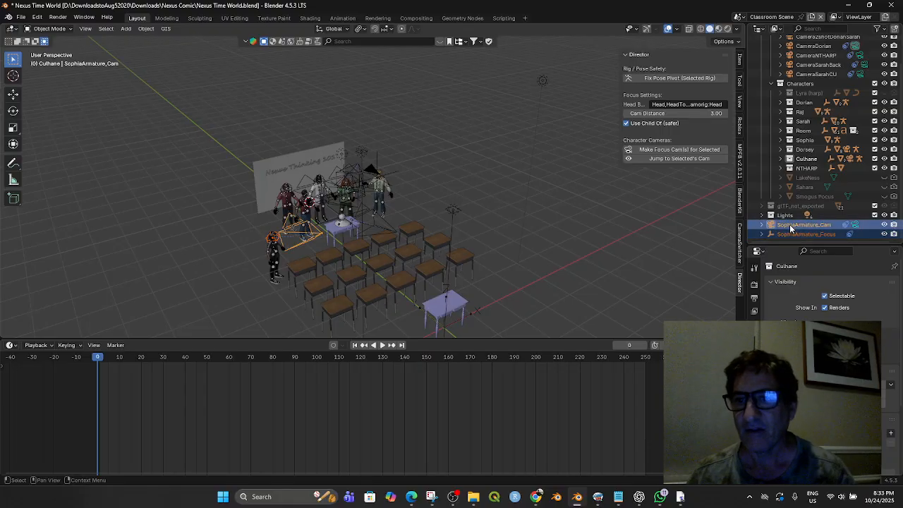
drag(791, 228, 804, 141)
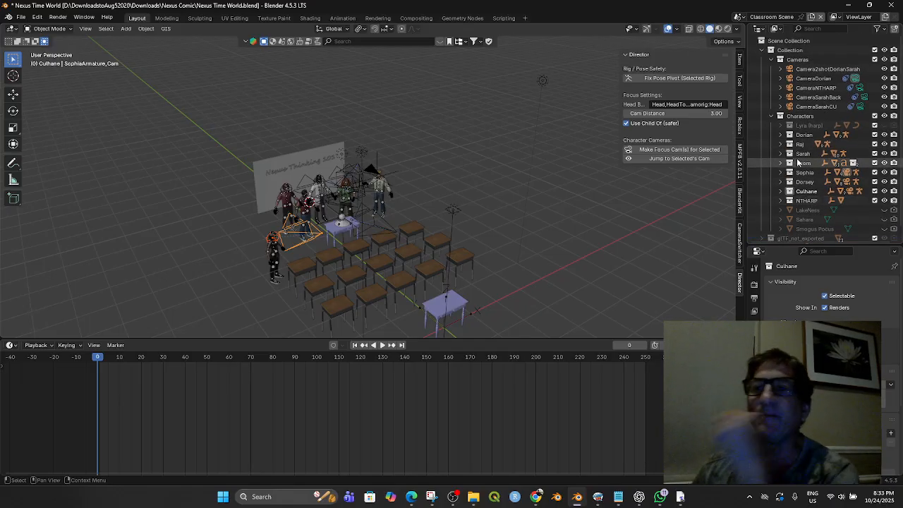
click(772, 61)
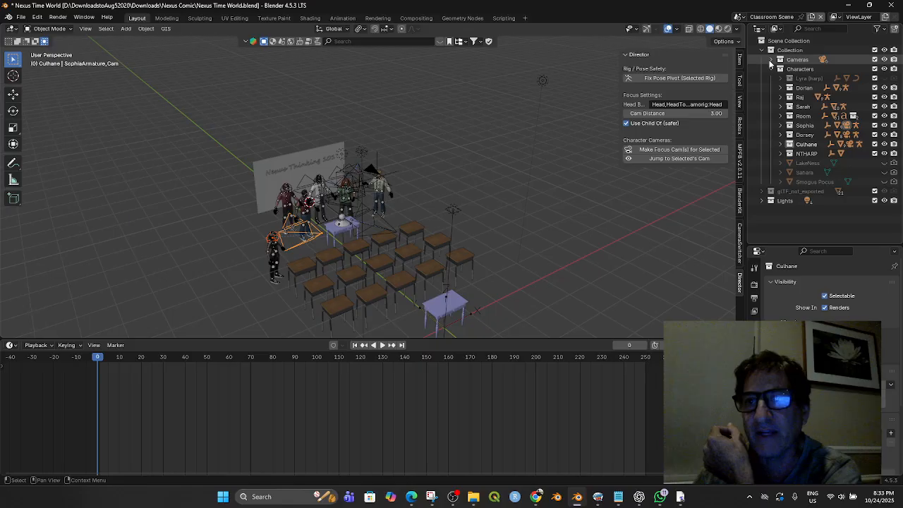
click(782, 126)
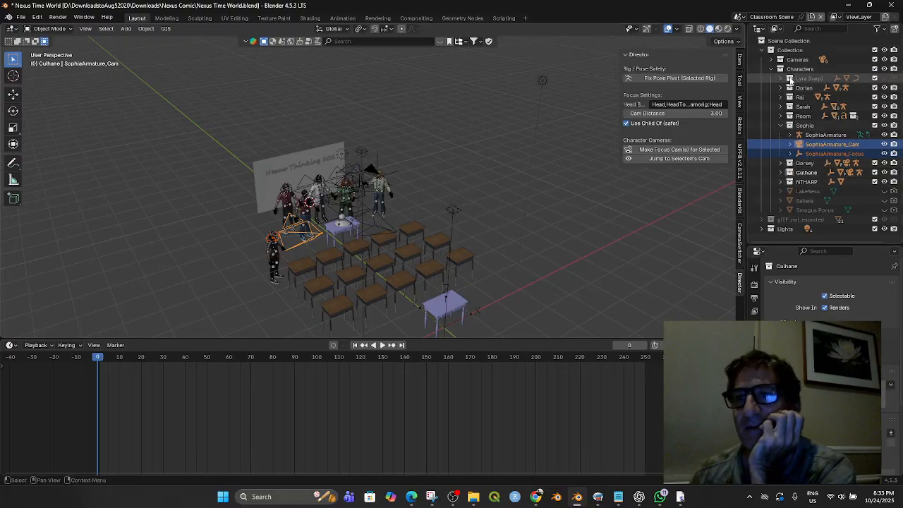
- Unhide the Lyra (harp) collection and nest it inside the Sophia collection
click(885, 80)
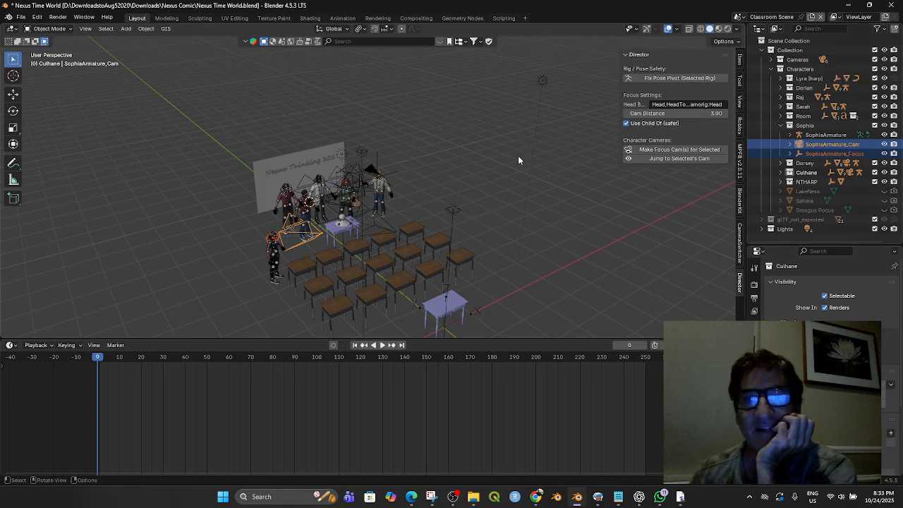
scroll(494, 180, up, 8)
middle_drag(465, 227, 466, 250)
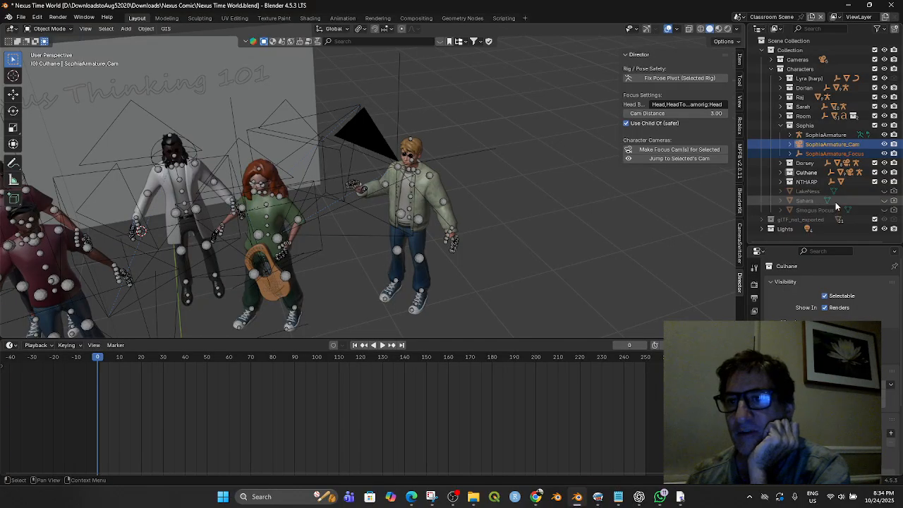
drag(792, 79, 805, 127)
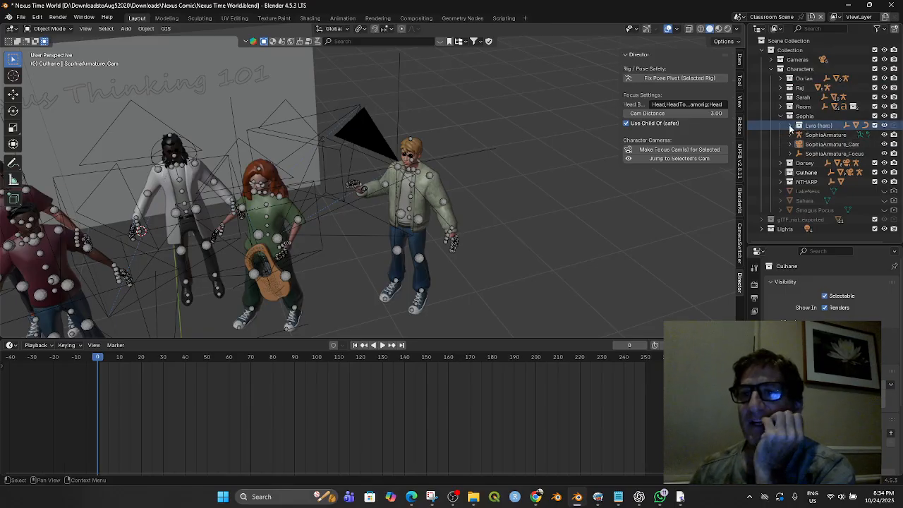
click(790, 126)
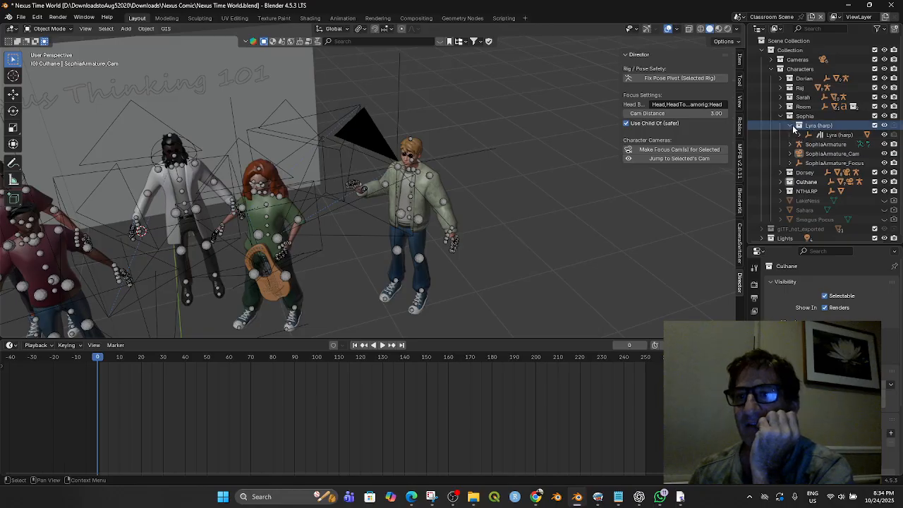
click(790, 125)
- Select the Lyra (harp) empty and reposition the harp in front of the red-haired character in the green top
click(268, 281)
click(268, 284)
scroll(278, 283, up, 3)
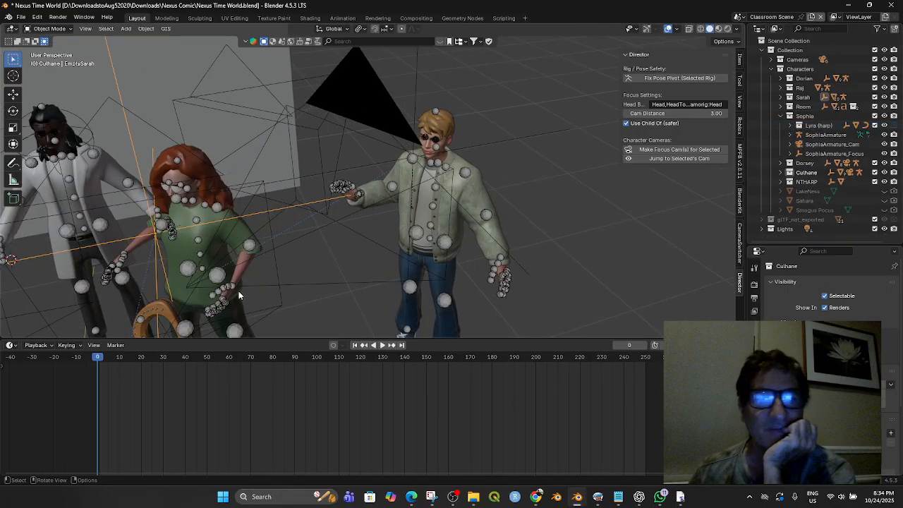
middle_drag(275, 278, 256, 234)
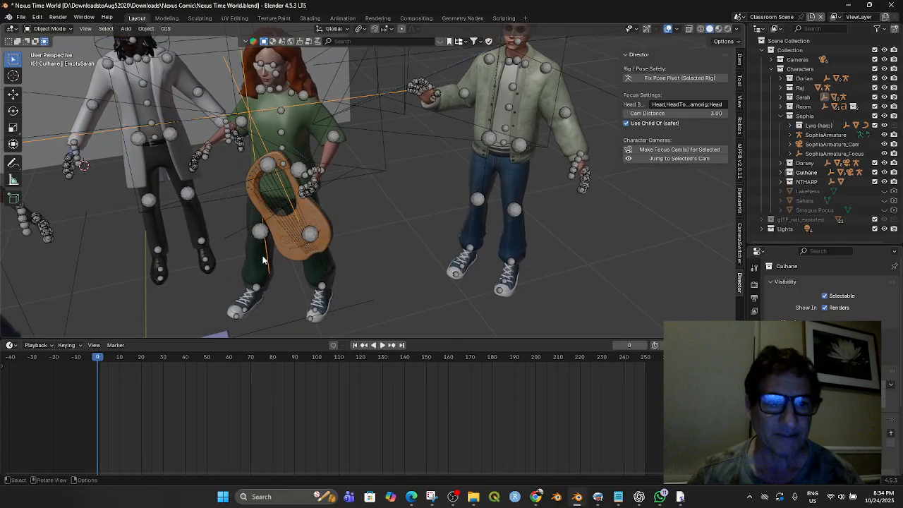
click(244, 233)
middle_drag(338, 243, 360, 249)
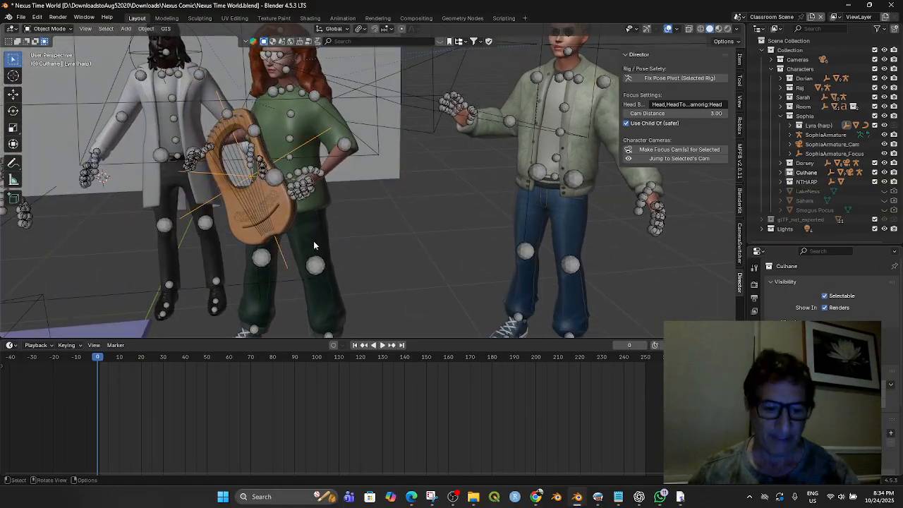
key(g)
click(327, 238)
middle_drag(334, 245, 345, 257)
scroll(346, 257, down, 4)
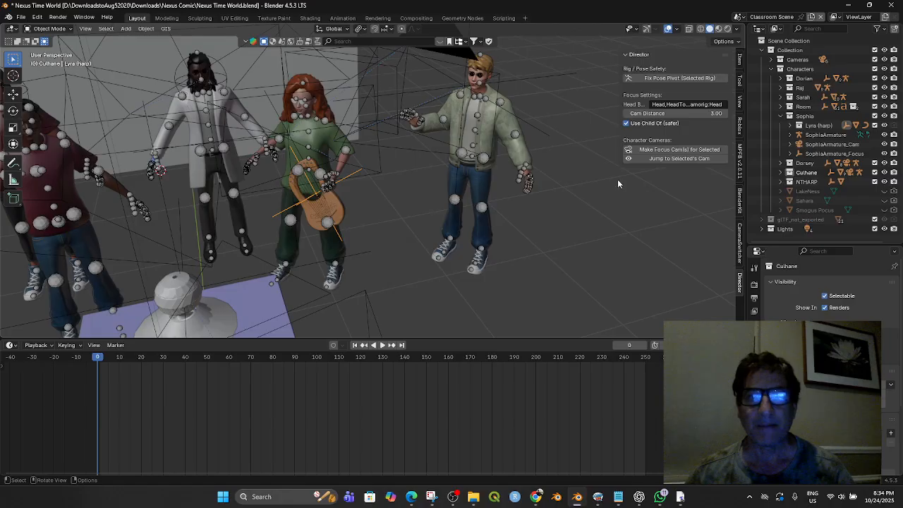
- Try to make a focus camera for the harp with the Director script, and reselect the Lyra (harp) empty
click(660, 150)
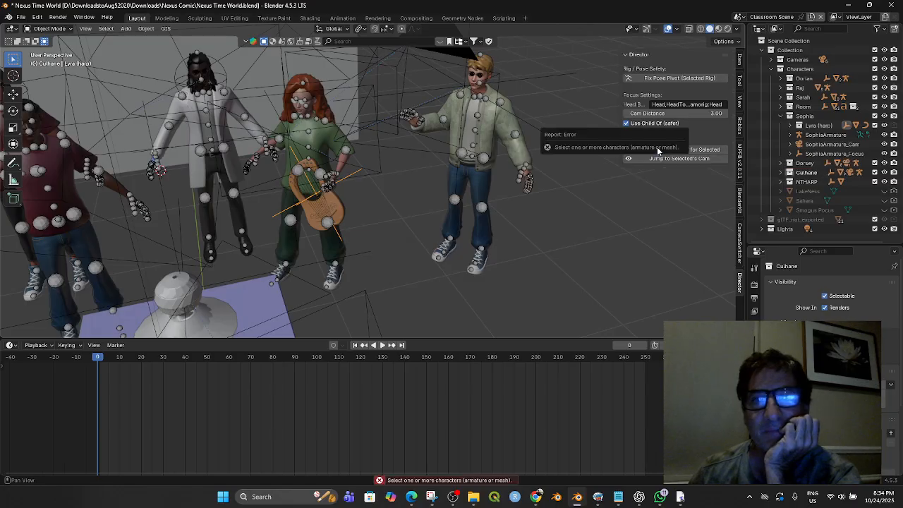
click(337, 212)
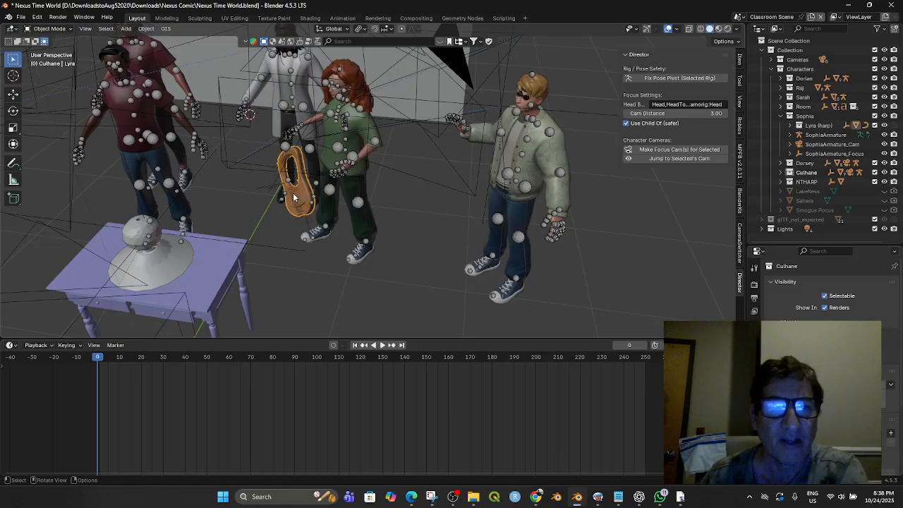
click(271, 188)
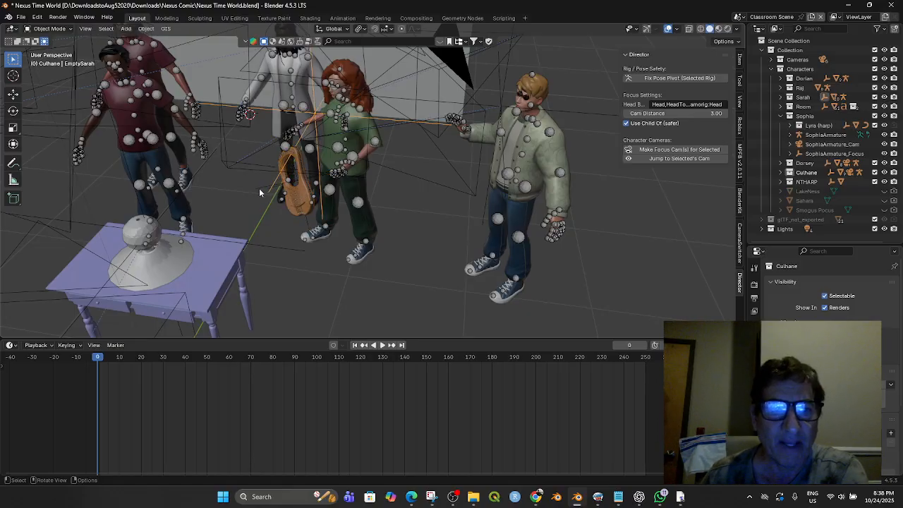
click(261, 188)
middle_drag(261, 188, 496, 249)
scroll(388, 253, up, 3)
scroll(486, 260, up, 1)
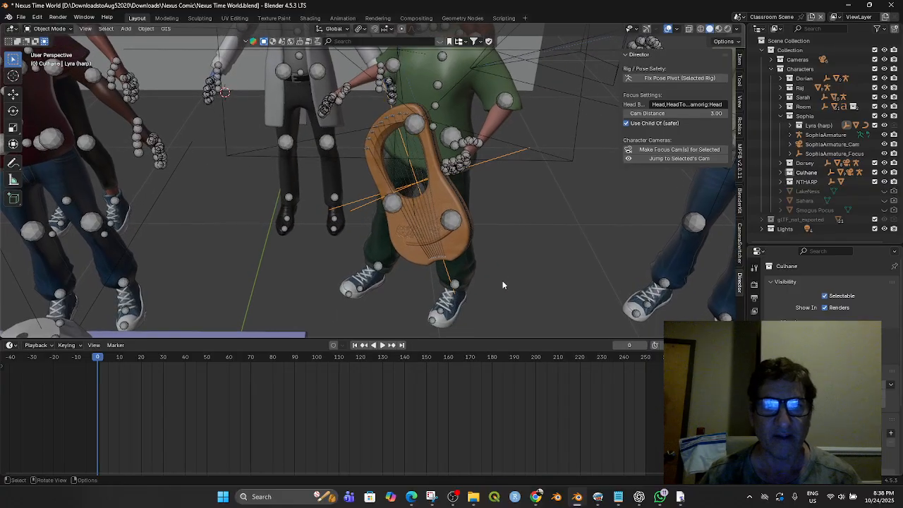
scroll(501, 283, up, 4)
scroll(508, 267, down, 2)
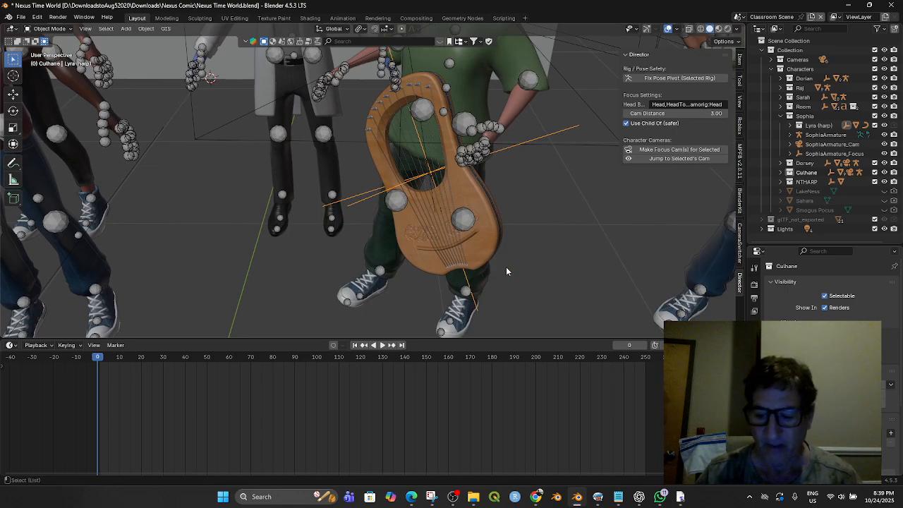
key(KP_0)
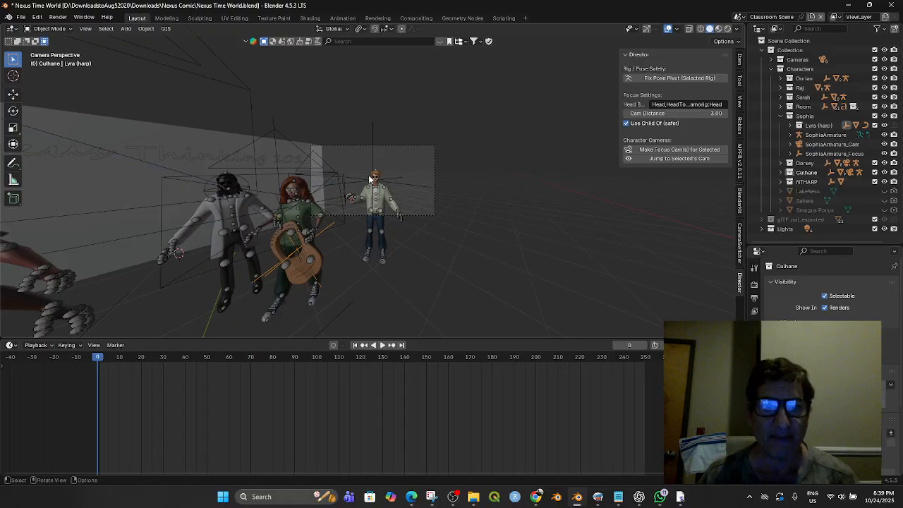
click(377, 147)
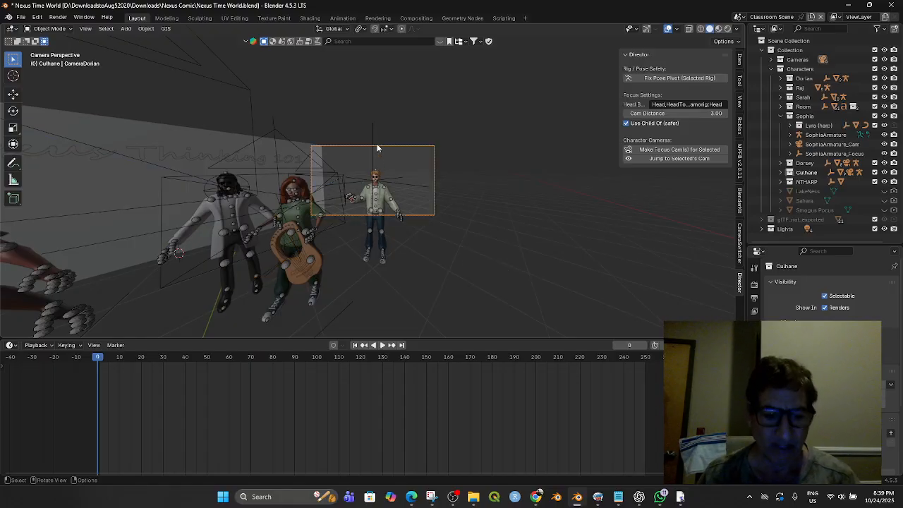
key(g)
key(z)
key(z)
right_click(296, 277)
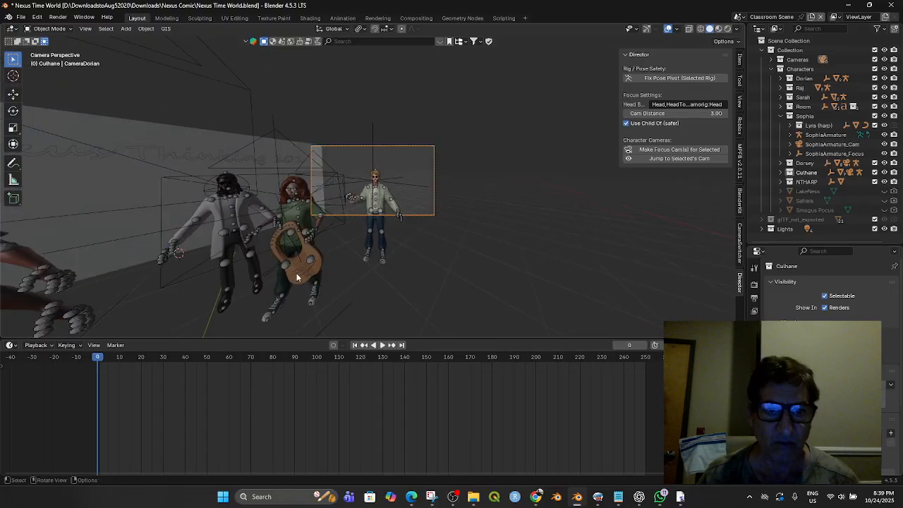
- Make the Lyra (harp) collection active and select the harp's empty in the viewport
click(305, 256)
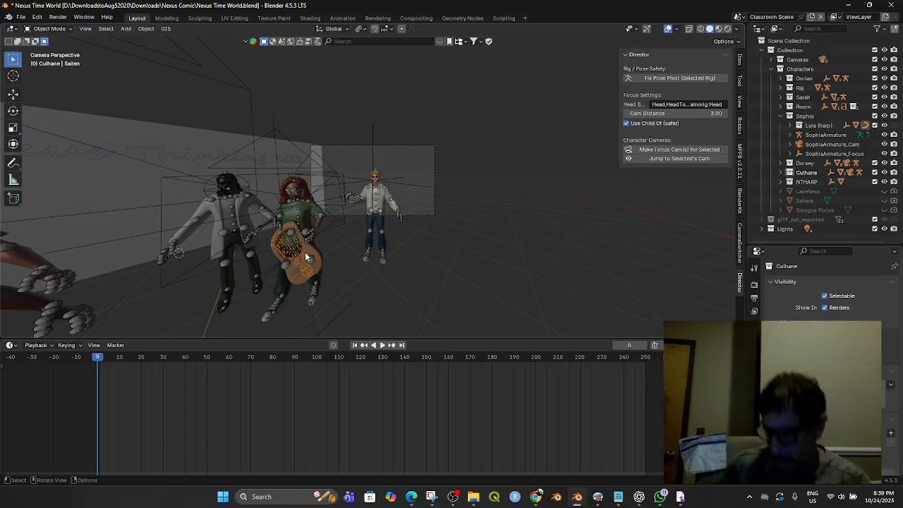
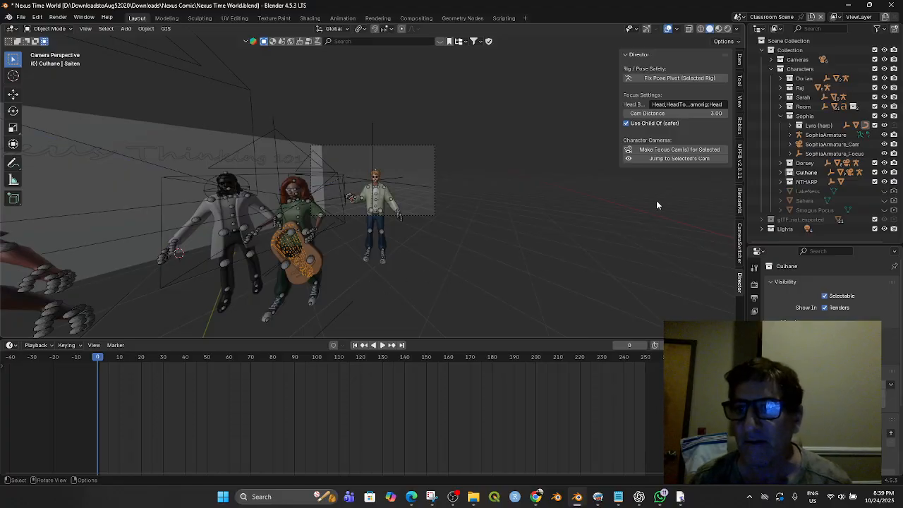
click(817, 125)
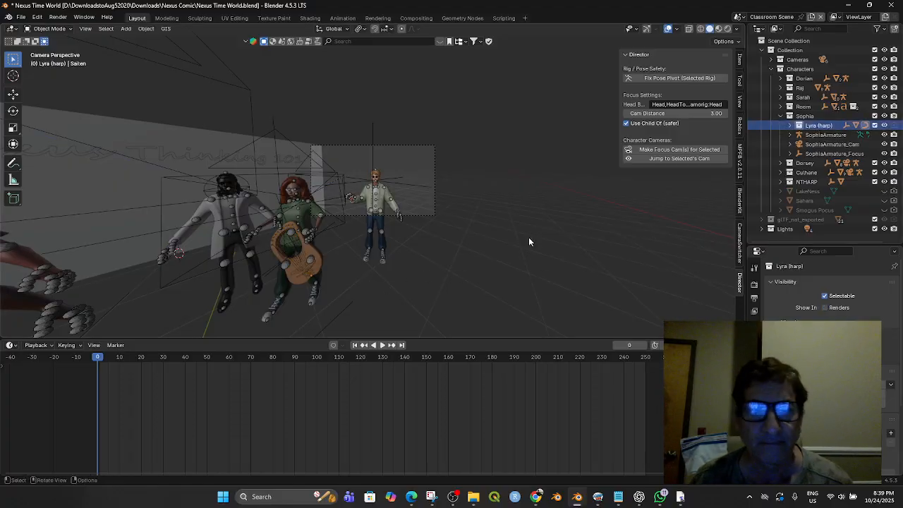
click(312, 258)
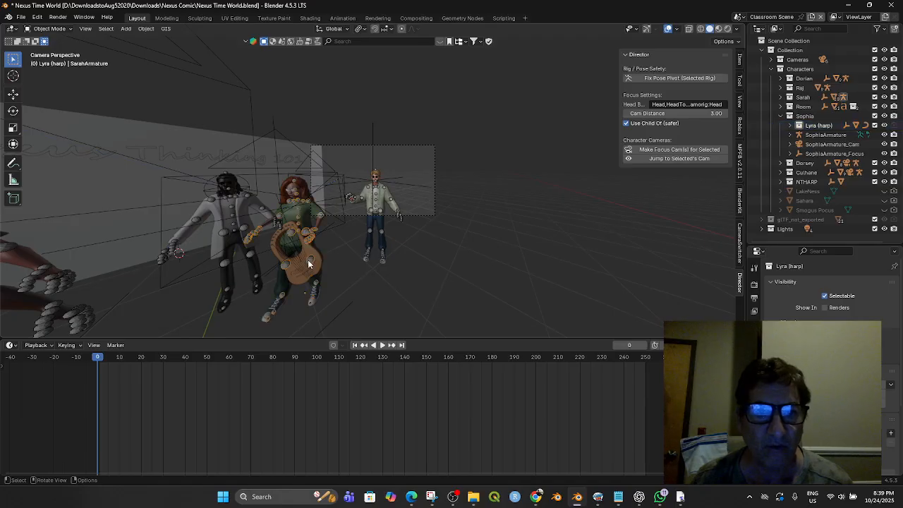
click(274, 269)
click(269, 273)
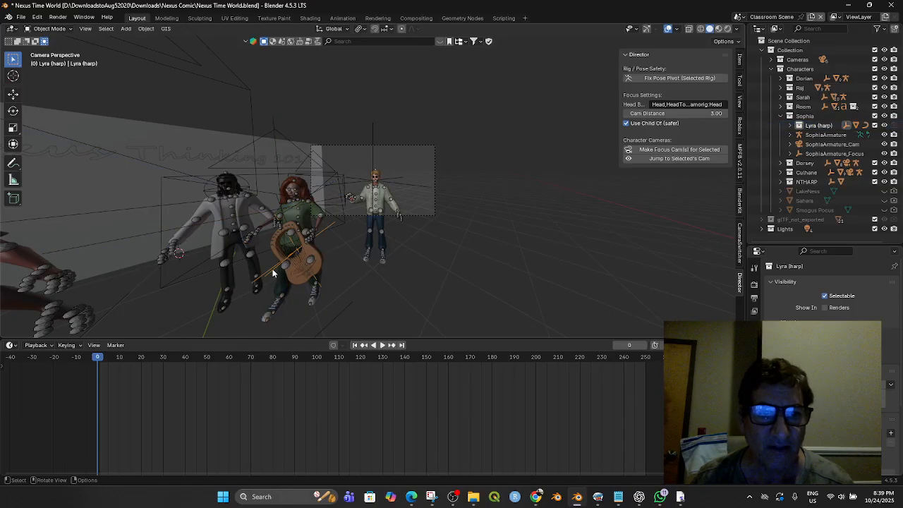
scroll(317, 280, up, 5)
mouse_move(328, 292)
middle_down()
mouse_move(439, 205)
mouse_move(382, 231)
mouse_move(322, 291)
mouse_move(510, 67)
middle_up()
mouse_move(336, 171)
shift+middle_down()
mouse_move(368, 177)
mouse_move(422, 228)
mouse_move(405, 196)
mouse_move(400, 231)
mouse_move(407, 155)
shift+middle_up()
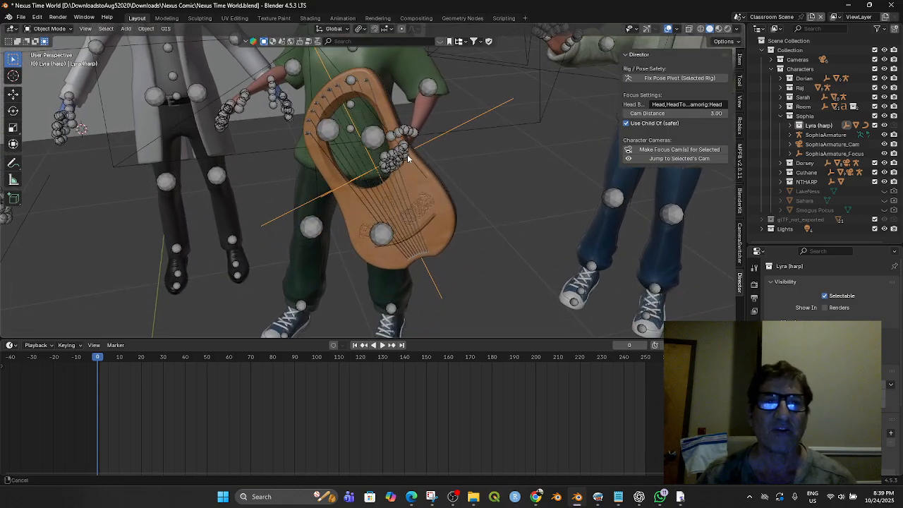
scroll(409, 165, down, 4)
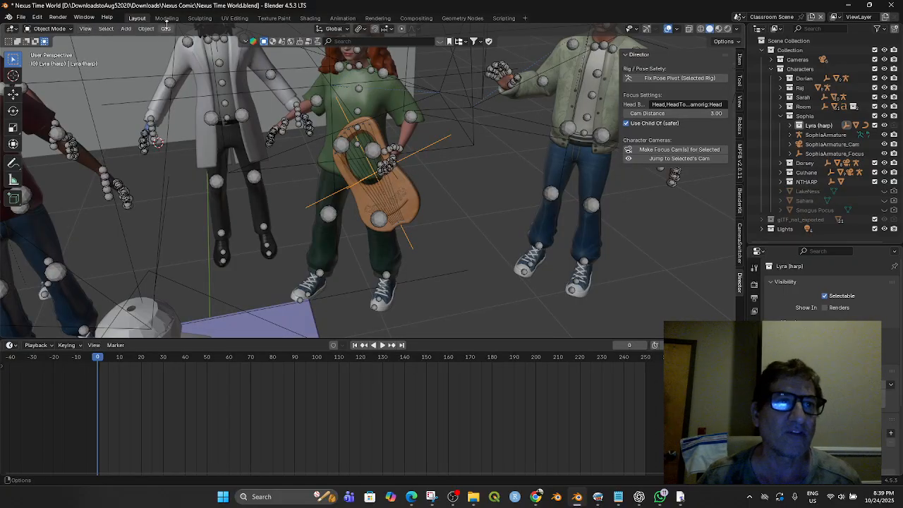
- Add a camera to the Lyra (harp) collection and rename it CameraLyra
click(127, 30)
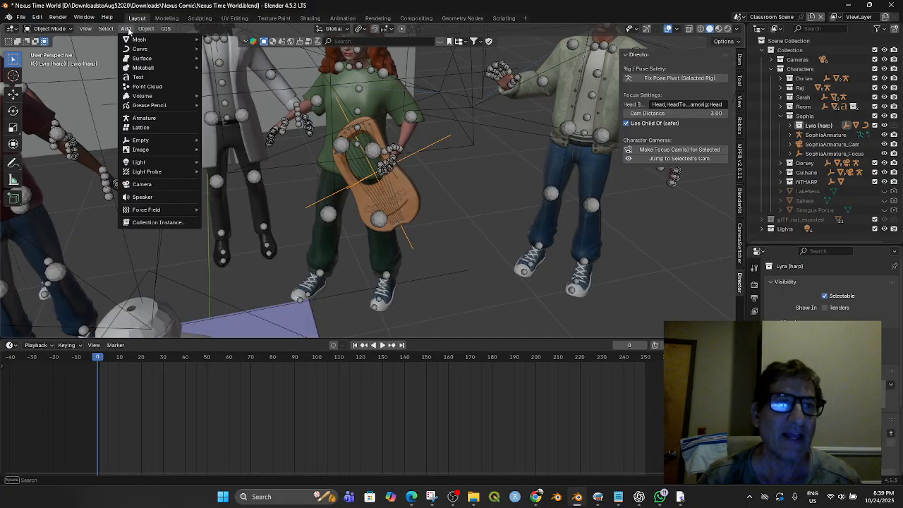
click(154, 186)
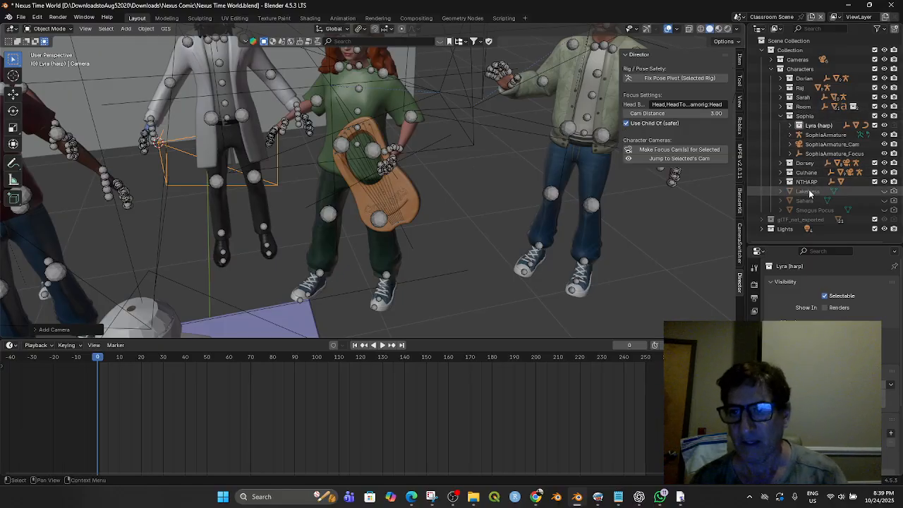
click(790, 125)
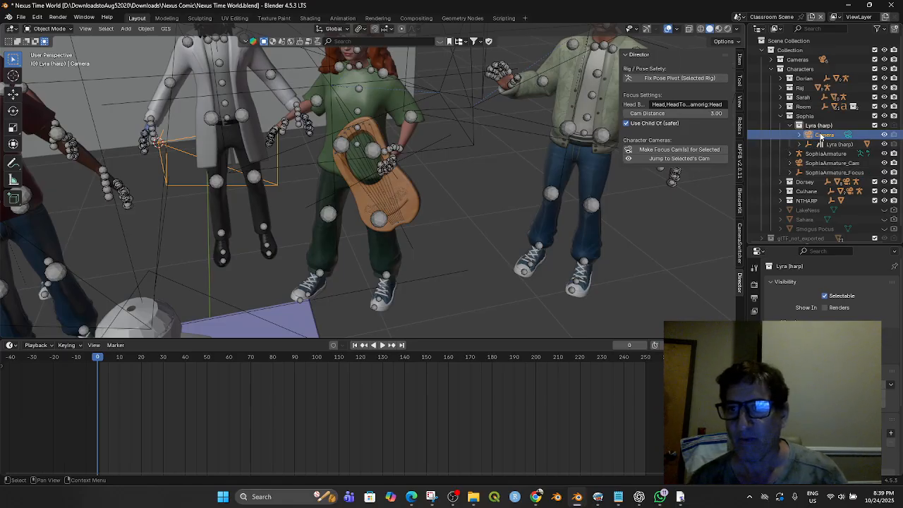
double_click(835, 135)
click(835, 135)
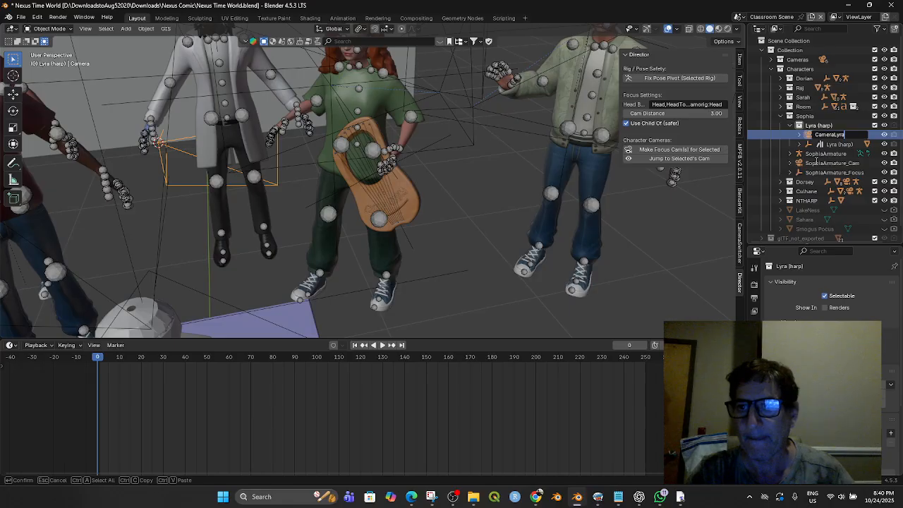
key(Return)
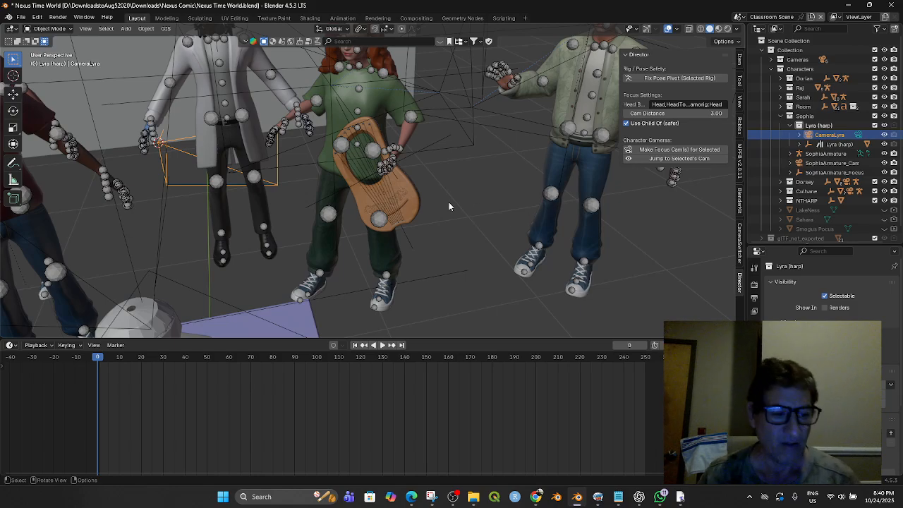
- Look through the current scene camera and switch the active camera to CameraLyra with the Camera Switcher script
scroll(450, 203, up, 3)
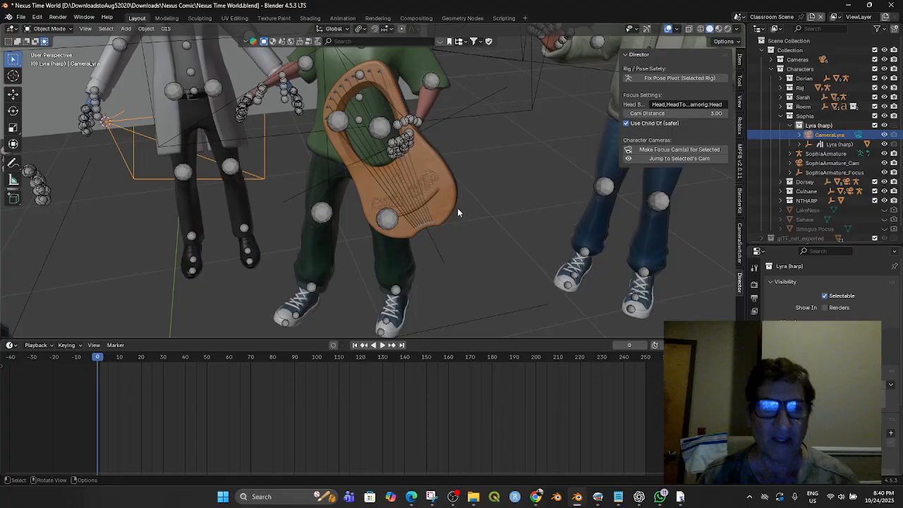
key(KP_0)
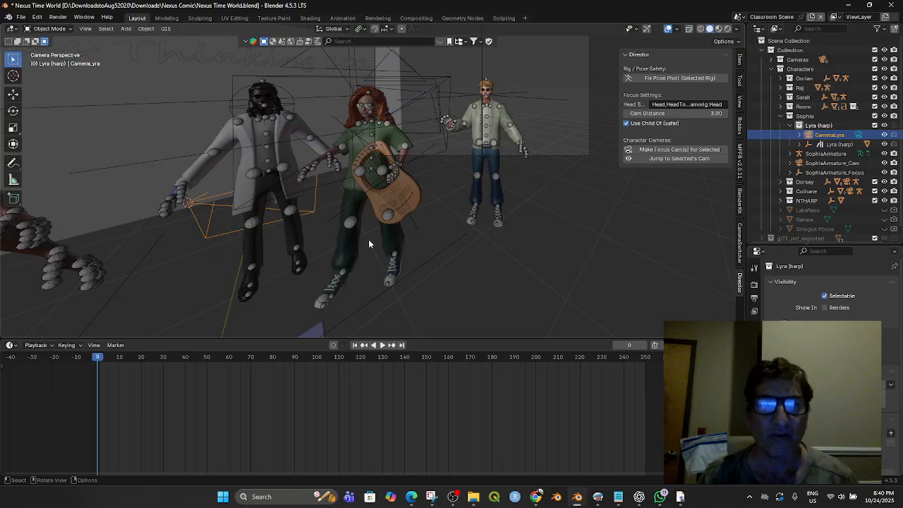
scroll(369, 239, up, 2)
scroll(369, 240, down, 3)
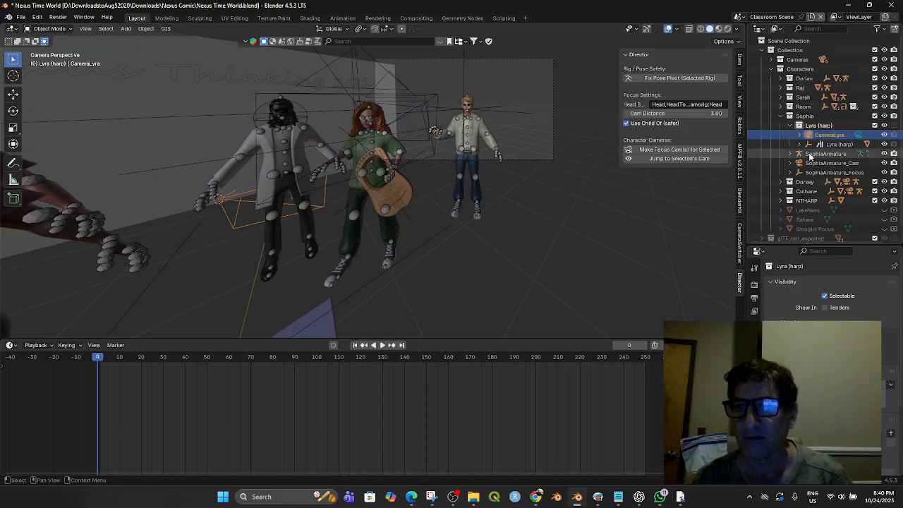
click(740, 259)
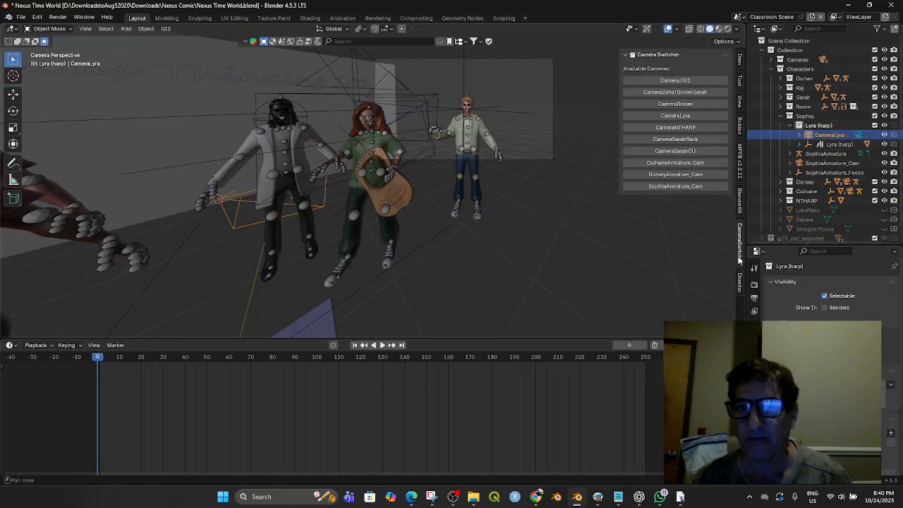
click(672, 116)
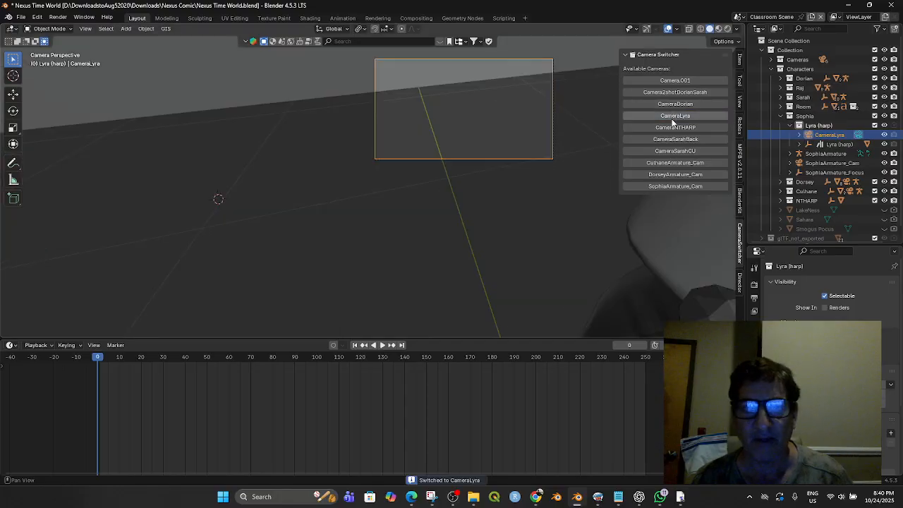
- Preview the CameraNTHARP, CameraSarahBack, CameraSarahCU and CulhaneArmature_Cam views, and switch back to CameraLyra
click(675, 128)
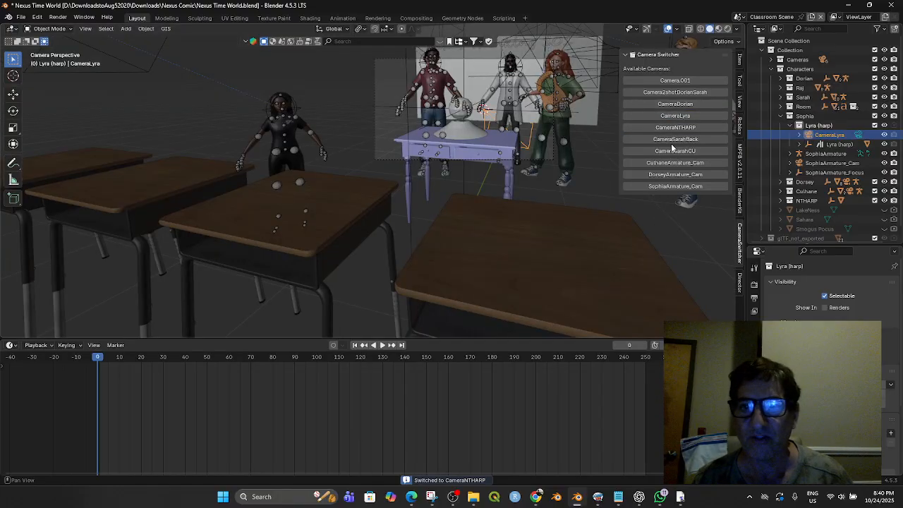
click(675, 139)
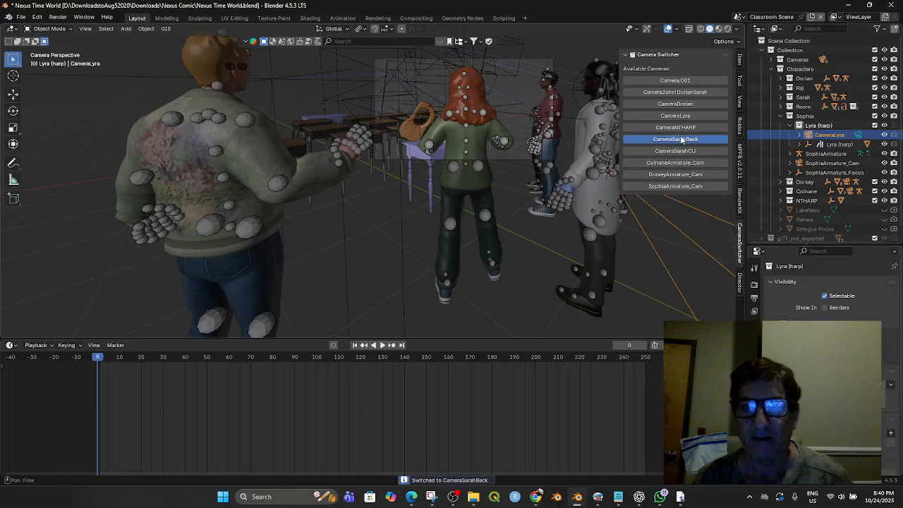
click(680, 152)
click(676, 163)
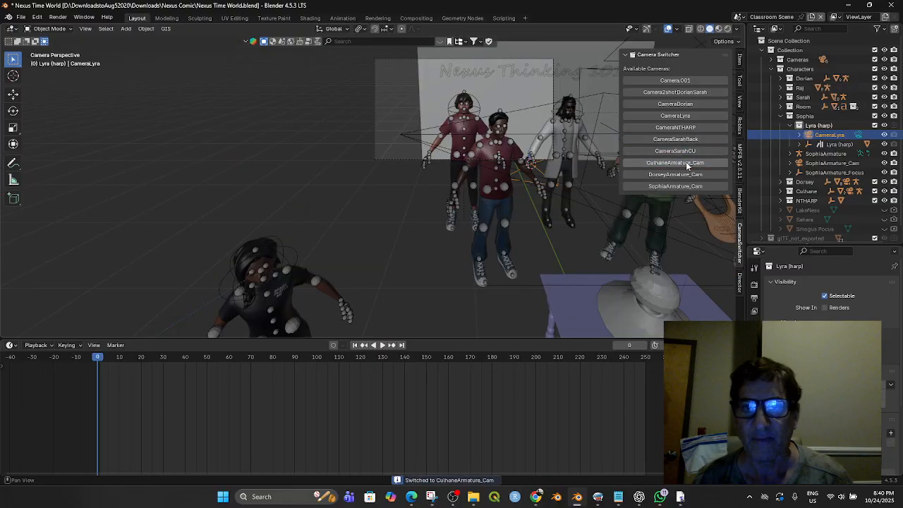
click(685, 153)
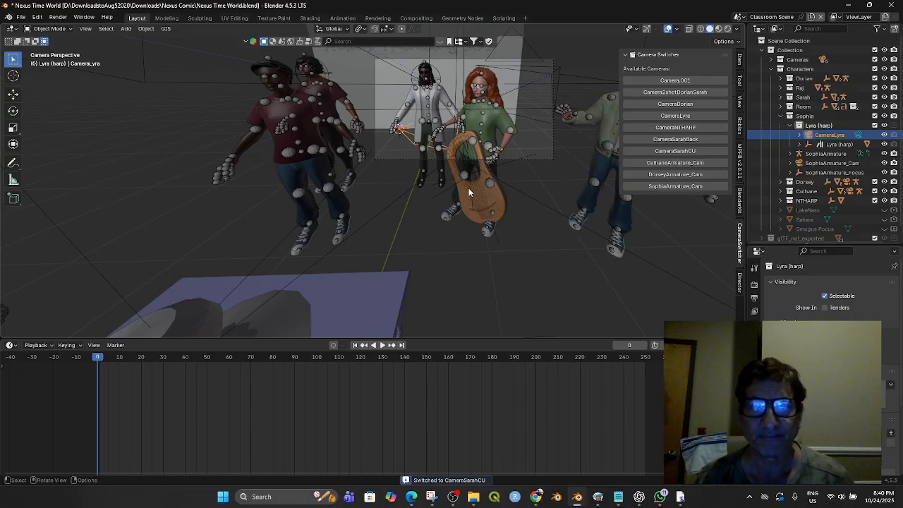
click(668, 117)
- Set the active object, CameraLyra, as the scene camera and look through it
scroll(443, 211, down, 1)
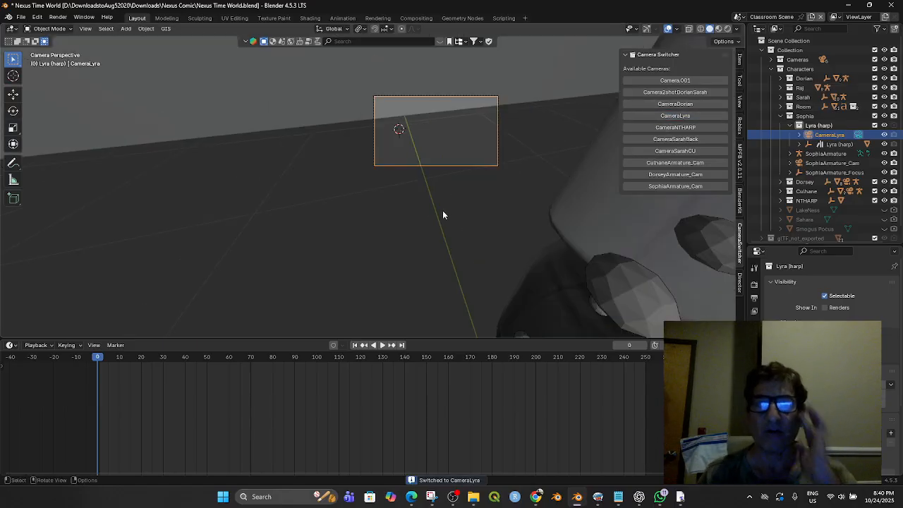
scroll(452, 237, down, 8)
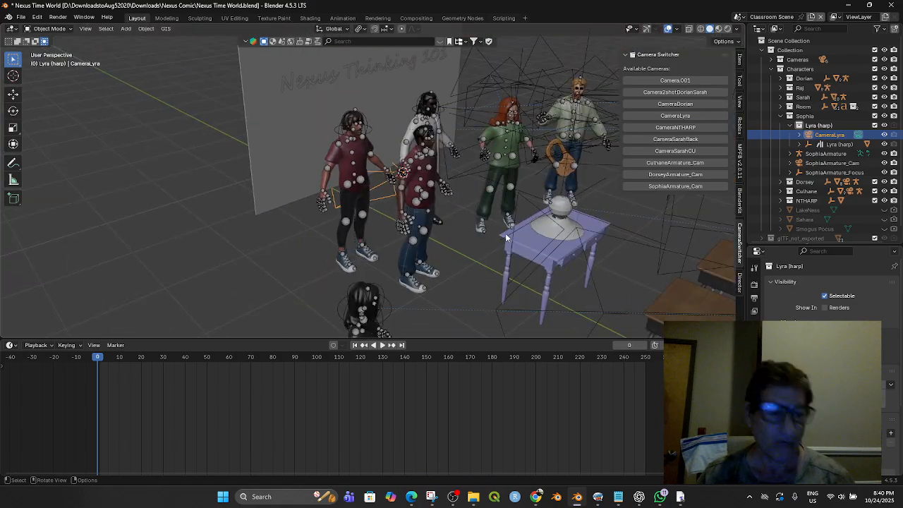
shift+middle_drag(514, 238, 360, 257)
scroll(415, 247, up, 6)
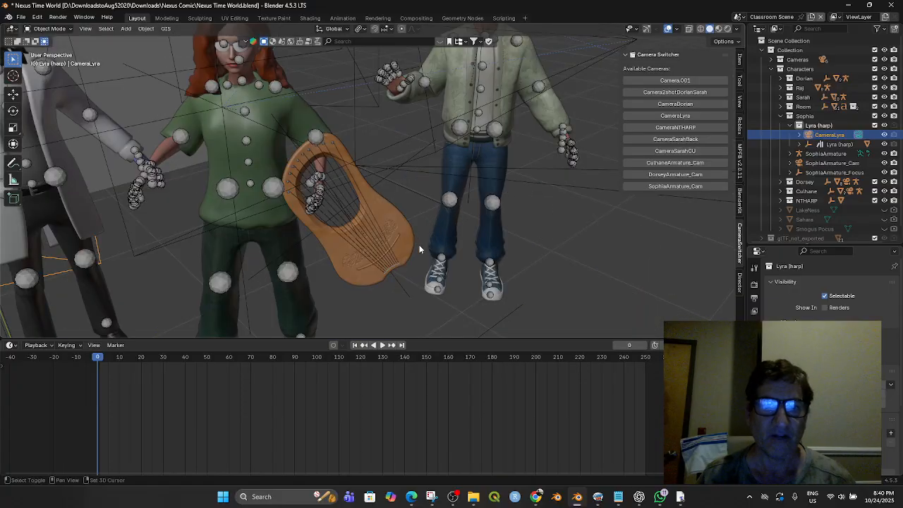
shift+middle_drag(417, 247, 455, 232)
scroll(455, 243, up, 3)
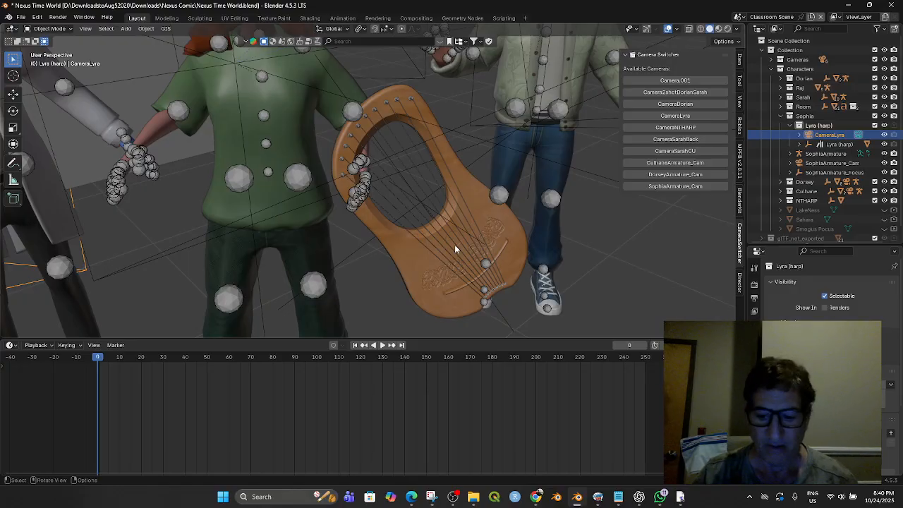
click(105, 29)
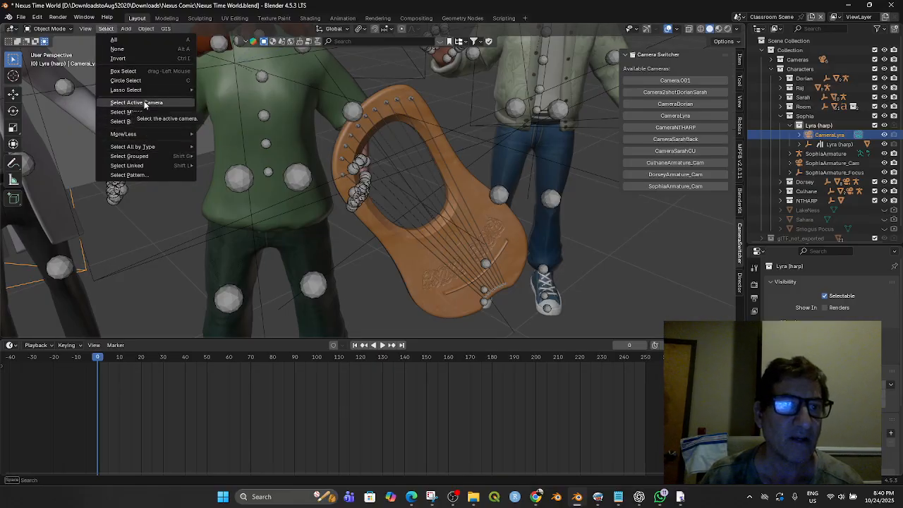
click(106, 29)
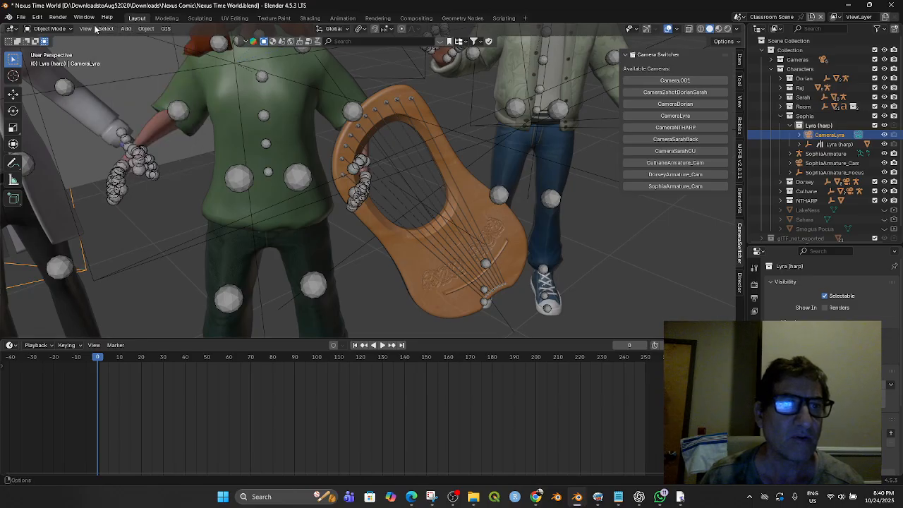
click(86, 29)
click(88, 29)
click(104, 29)
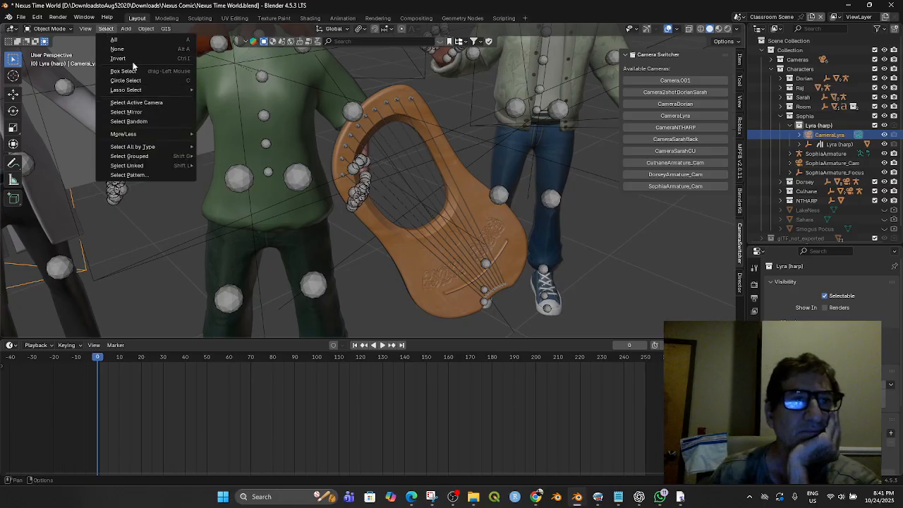
click(131, 30)
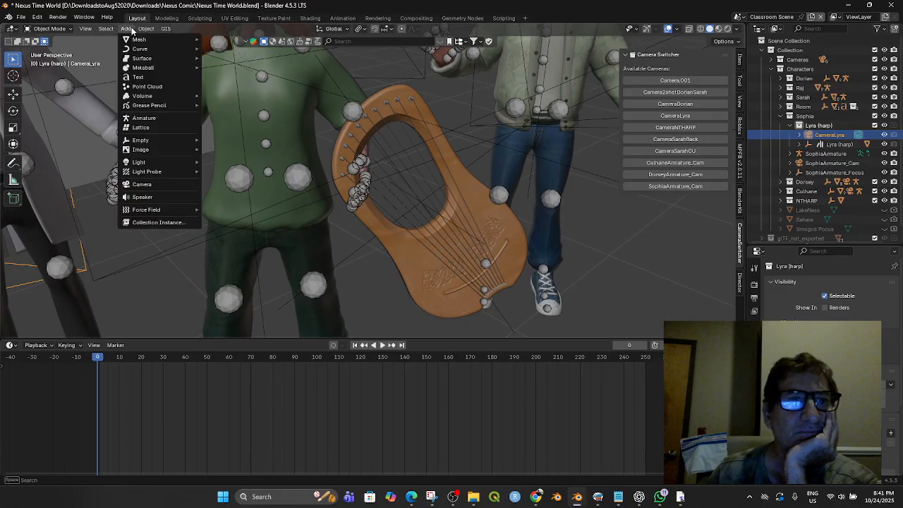
mouse_move(149, 34)
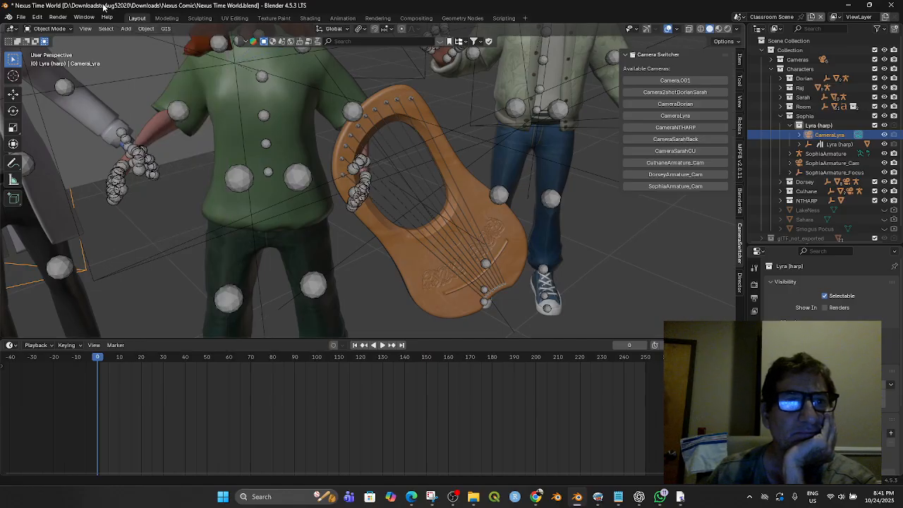
click(87, 31)
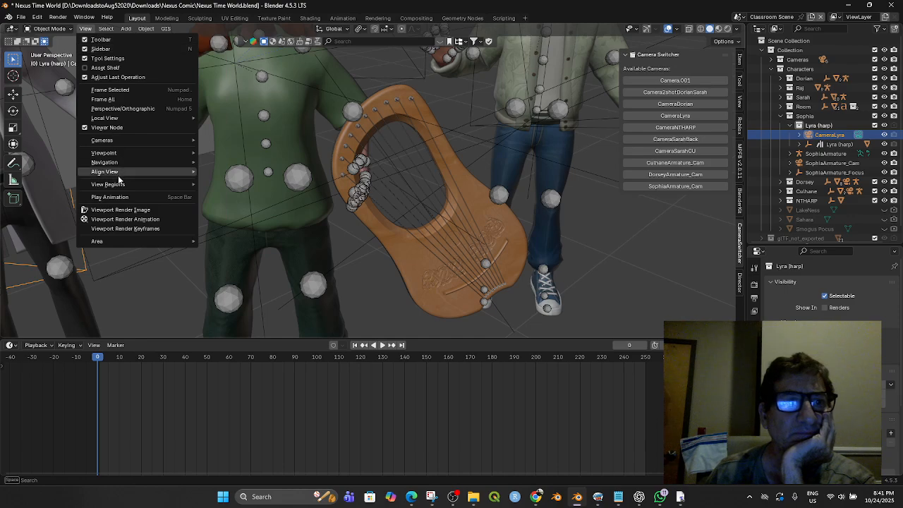
mouse_move(118, 175)
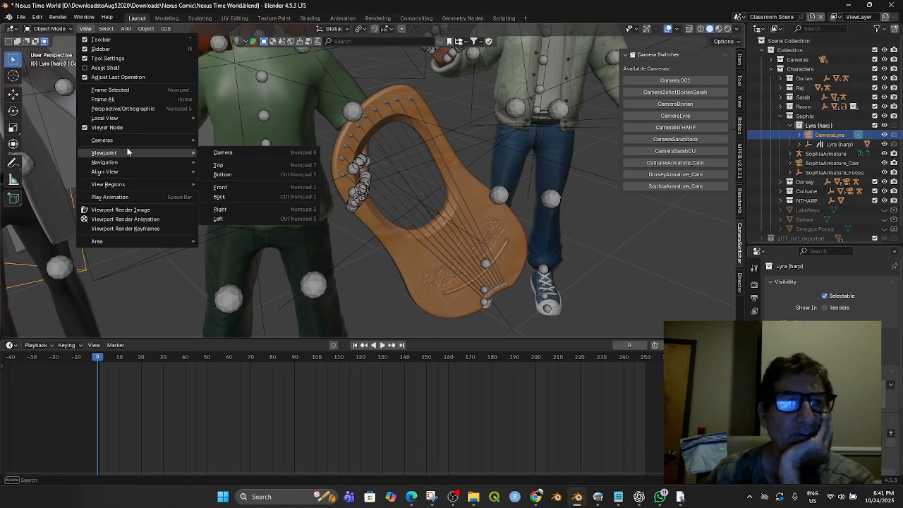
mouse_move(179, 139)
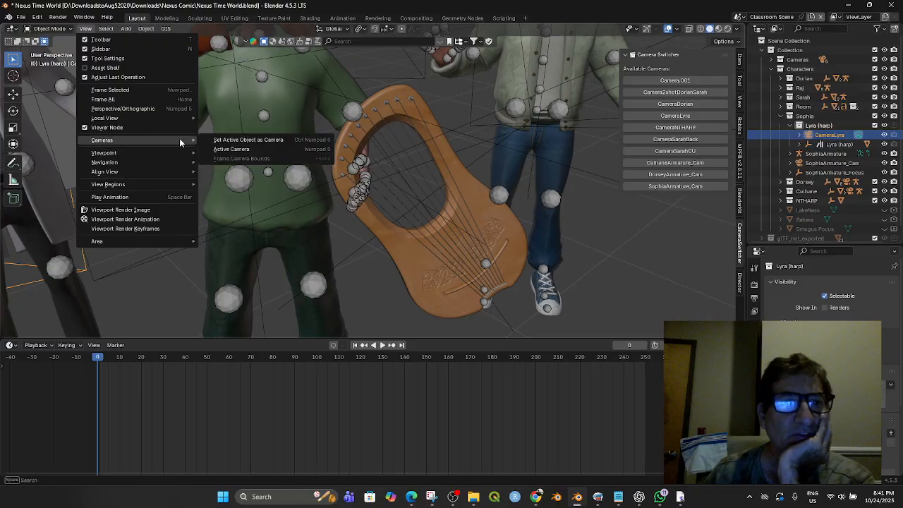
click(264, 141)
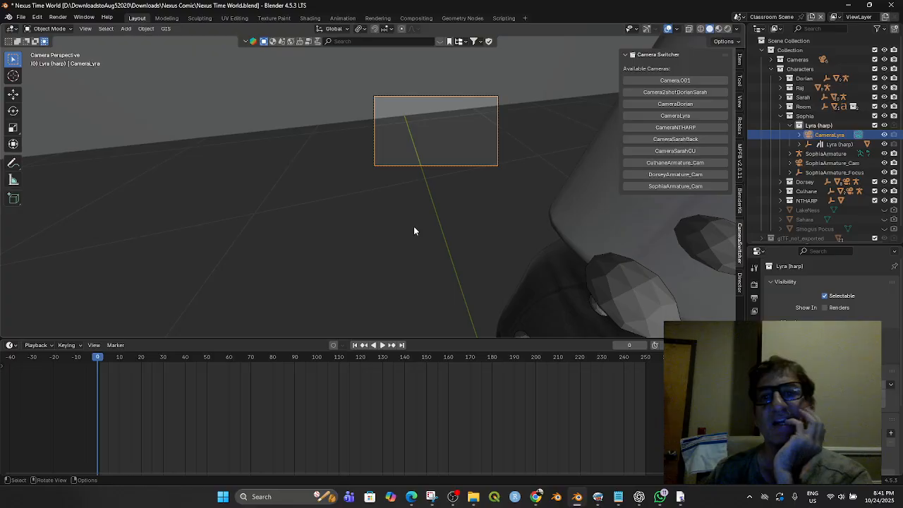
- Align CameraLyra to a view framing the harp among the characters, and compare it with the CameraNTHARP view using the Camera Switcher
middle_drag(414, 226, 423, 222)
scroll(423, 221, down, 1)
scroll(424, 225, down, 10)
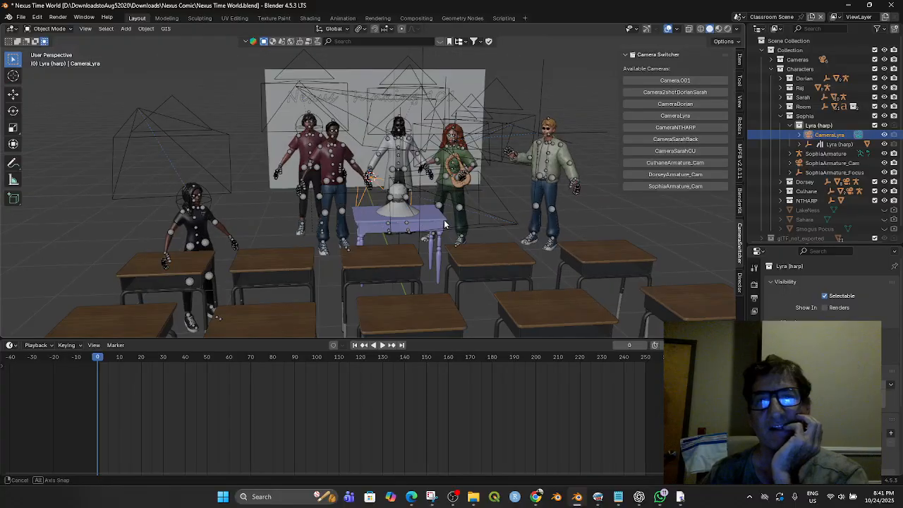
middle_drag(444, 220, 433, 236)
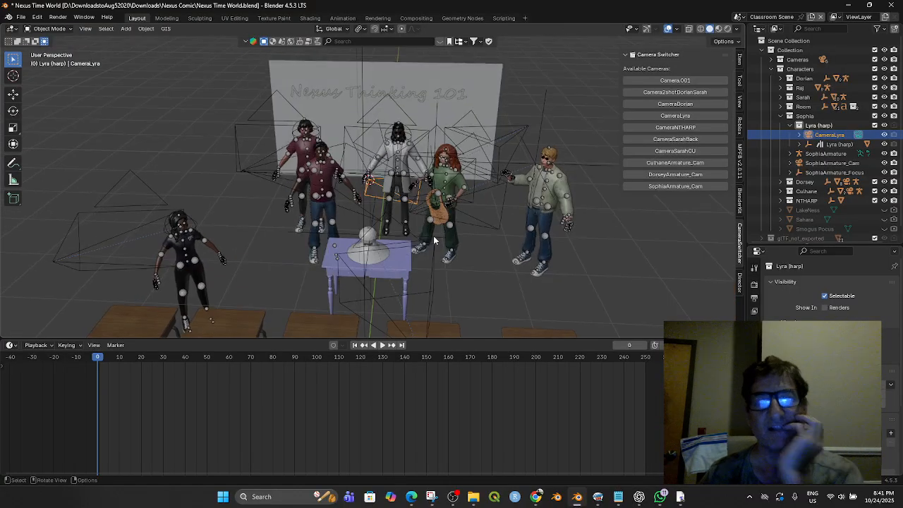
scroll(458, 253, up, 5)
shift+middle_drag(481, 253, 373, 232)
scroll(360, 225, up, 2)
key(KP_0)
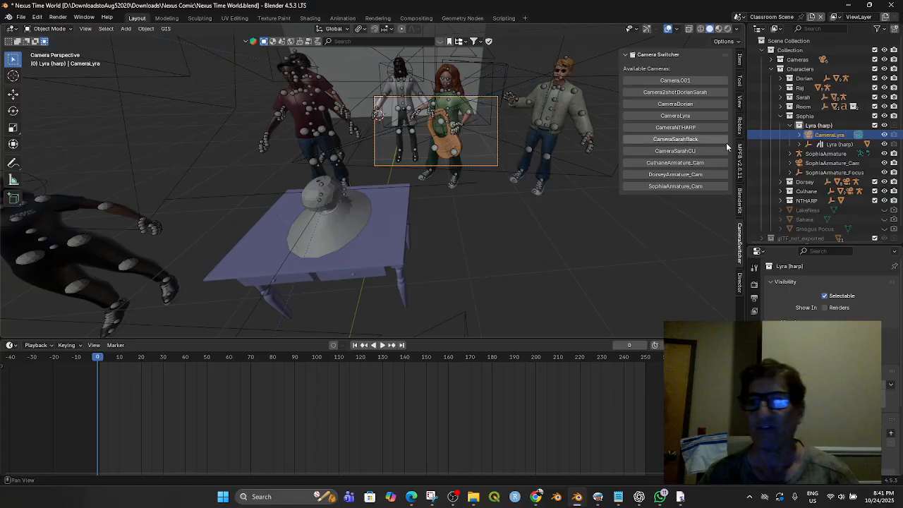
click(675, 128)
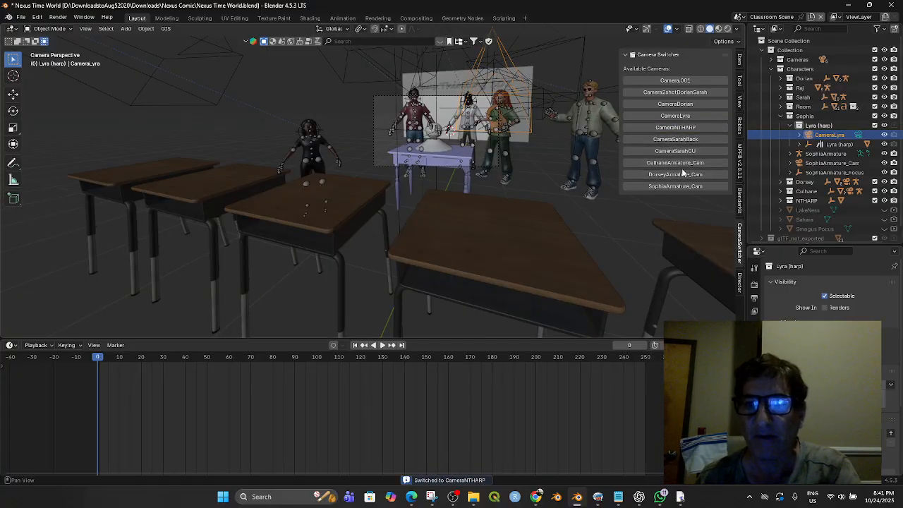
click(682, 116)
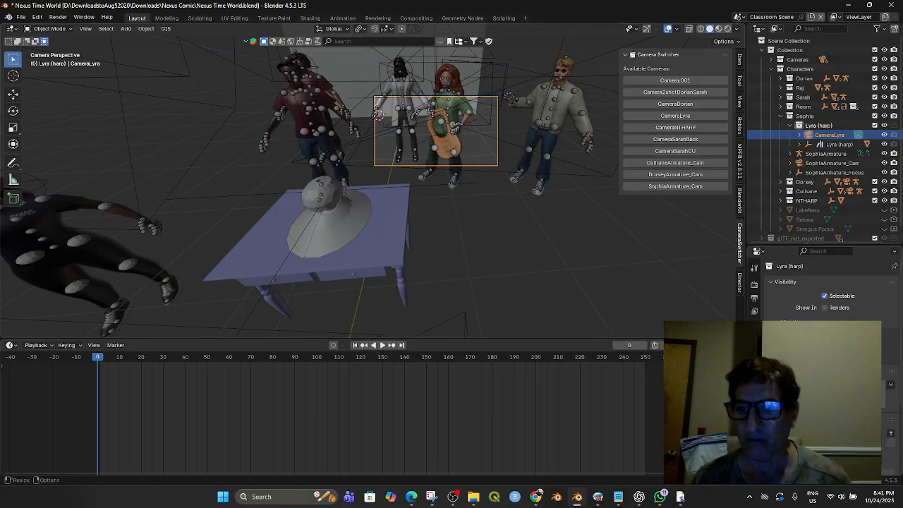
- Add a Track To object constraint to CameraLyra
click(755, 396)
click(808, 284)
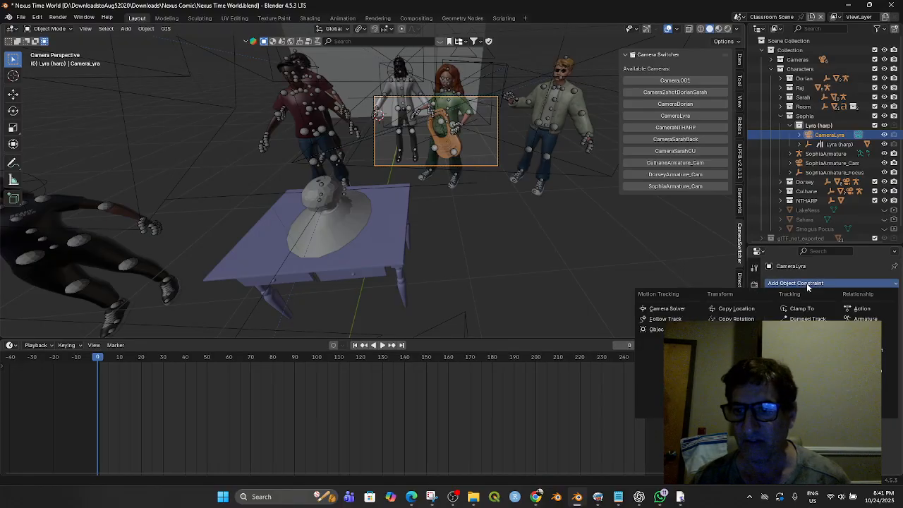
click(804, 351)
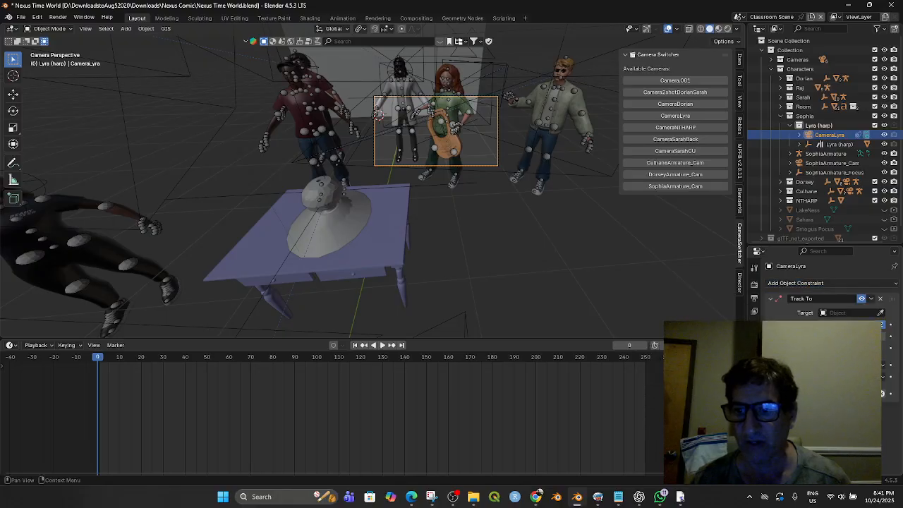
- Set the target of CameraLyra's Track To constraint to the Lyra (harp) empty
click(881, 315)
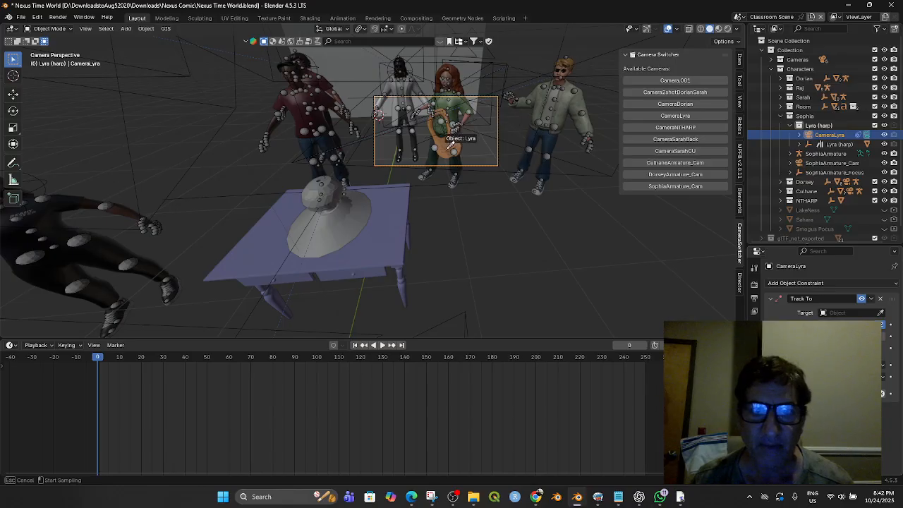
key(Escape)
scroll(425, 153, up, 3)
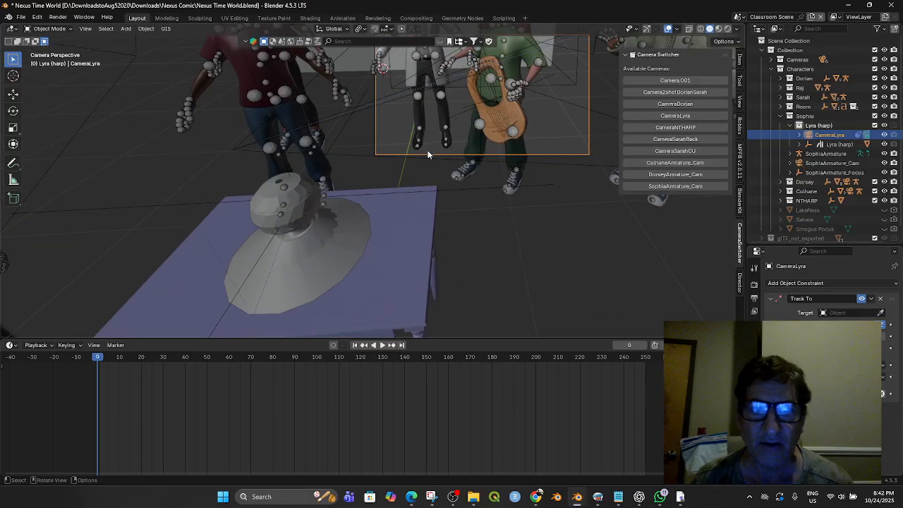
click(470, 103)
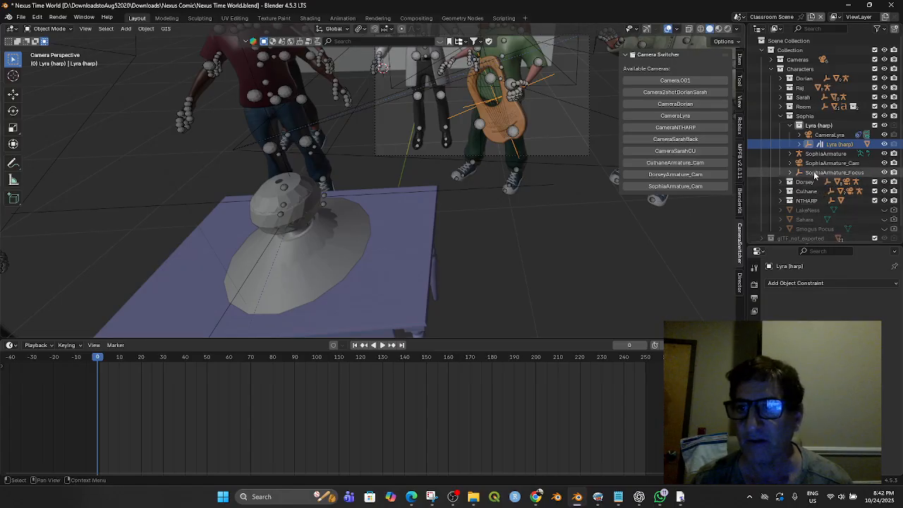
click(824, 136)
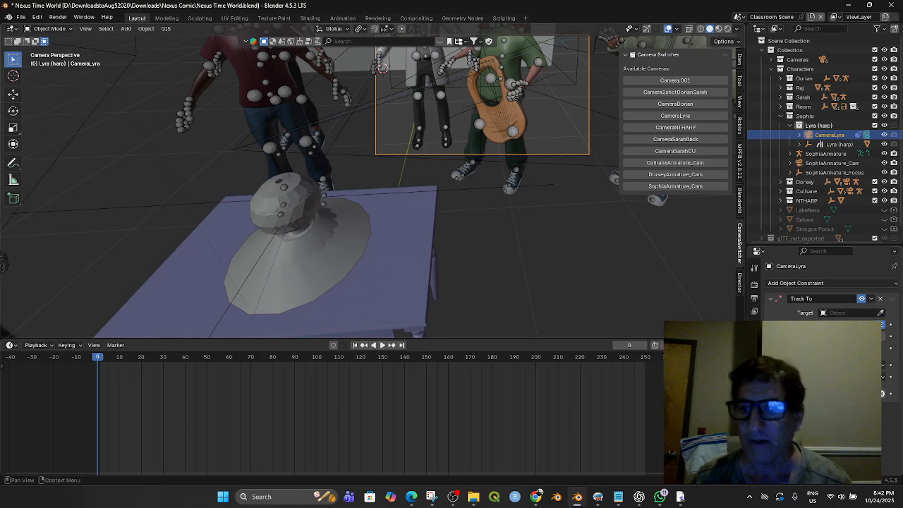
click(822, 315)
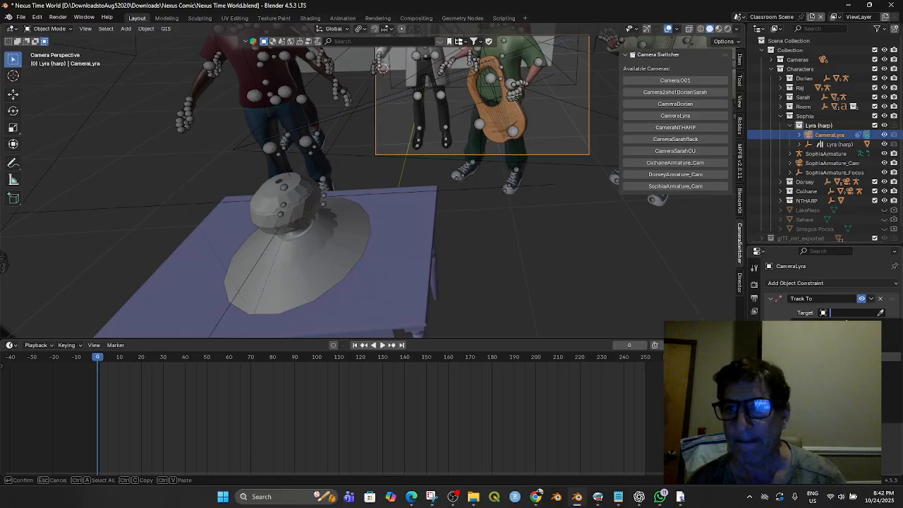
click(847, 357)
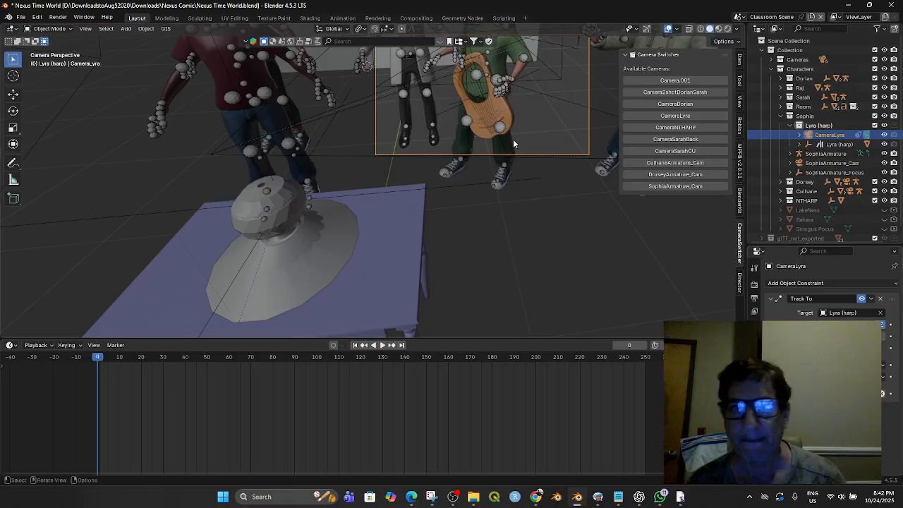
- Move the Lyra (harp) empty freehand to test that CameraLyra tracks it, and inspect its position outside the camera view
click(460, 100)
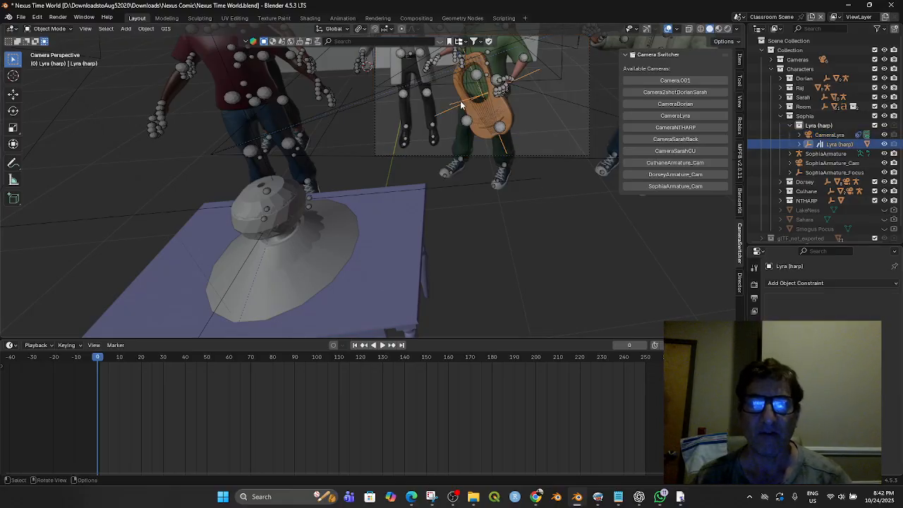
key(g)
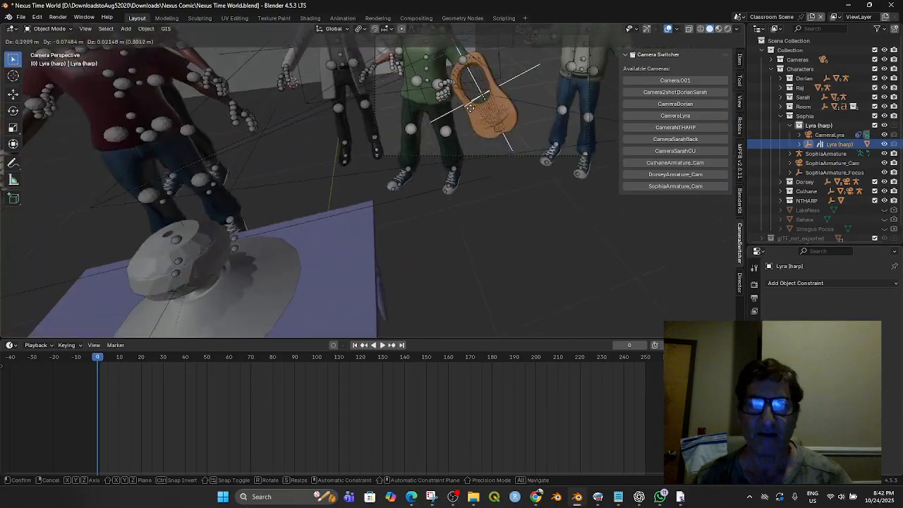
click(498, 113)
middle_drag(593, 148, 350, 221)
scroll(368, 199, up, 4)
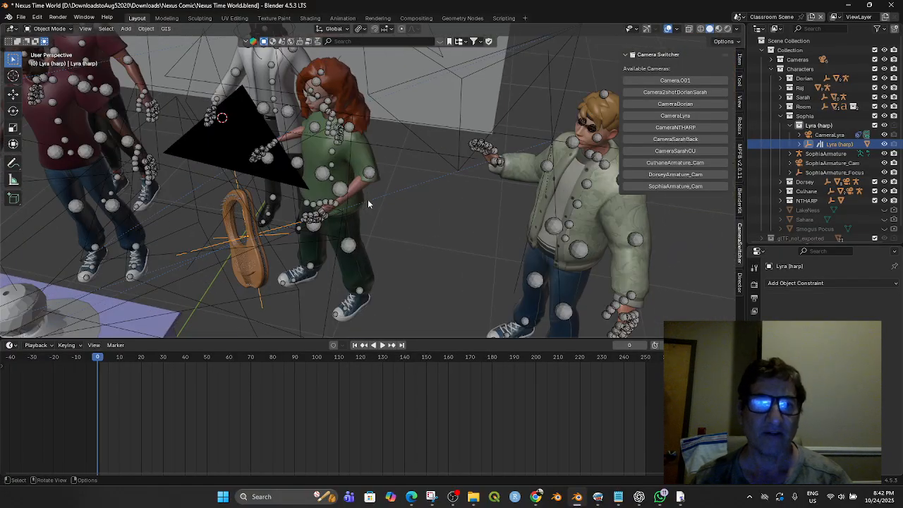
- Move the Lyra (harp) empty in top view back against the red-haired woman's torso, and check its placement from the front
scroll(383, 197, down, 3)
key(KP_7)
shift+middle_drag(428, 245, 510, 331)
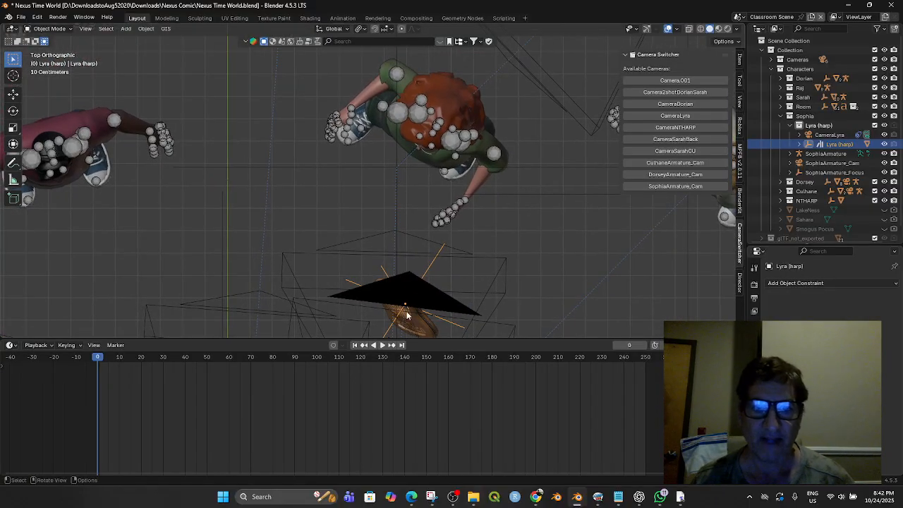
key(g)
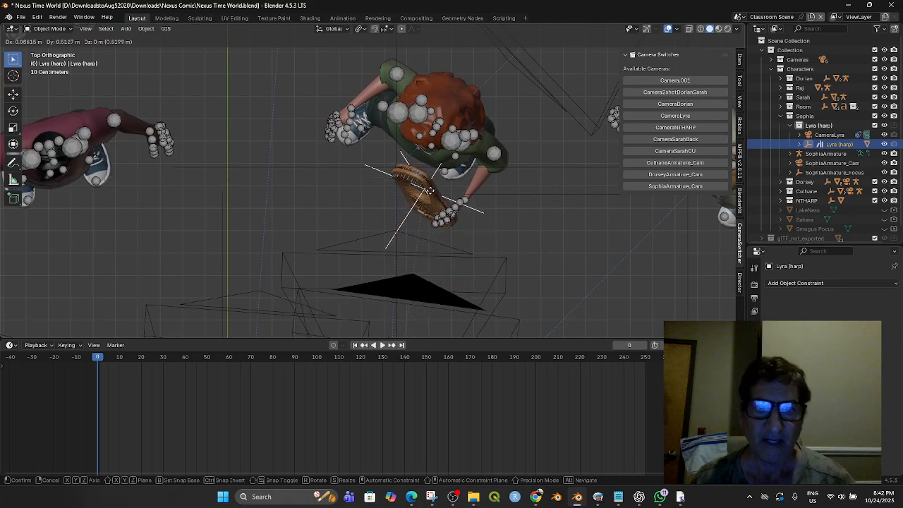
click(417, 174)
middle_drag(423, 267, 435, 222)
scroll(471, 182, down, 5)
scroll(404, 203, up, 3)
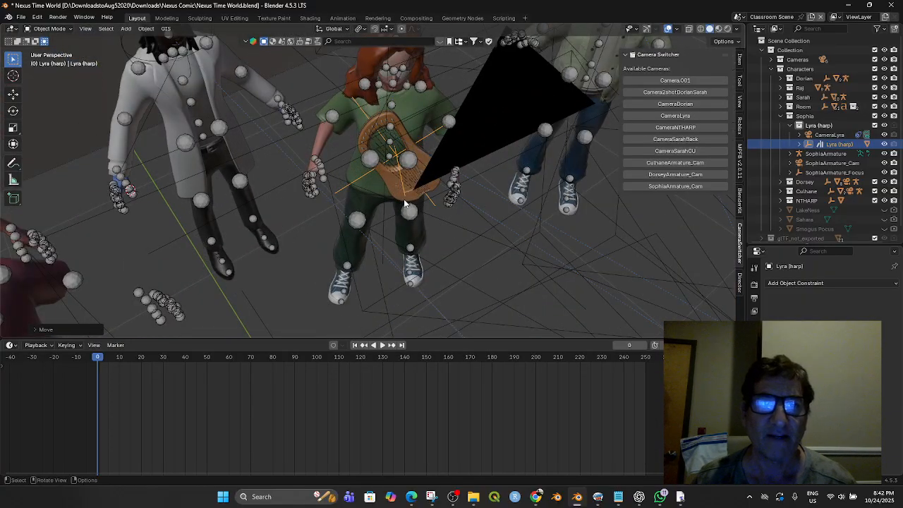
- Select SarahArmature and switch it to Pose Mode
click(333, 122)
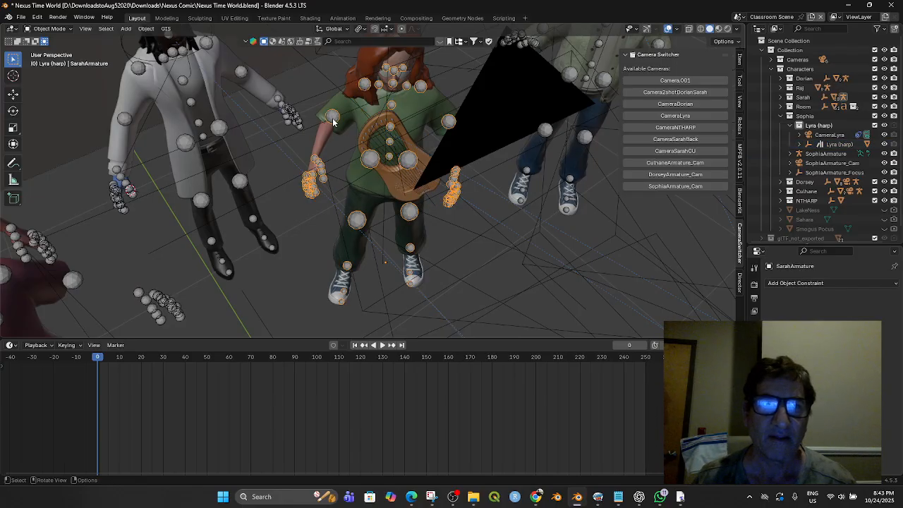
click(49, 28)
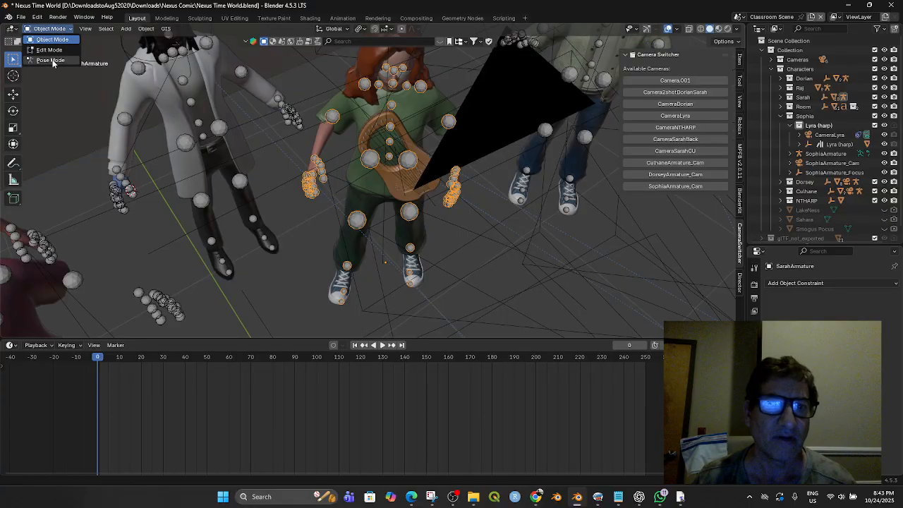
click(51, 61)
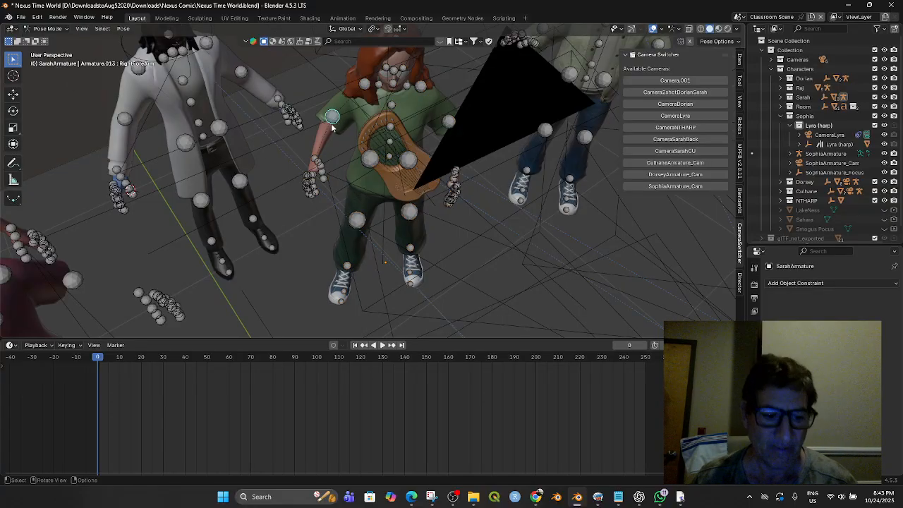
- Rotate the red-haired woman's right and left forearm bones inward so both hands reach the harp
key(r)
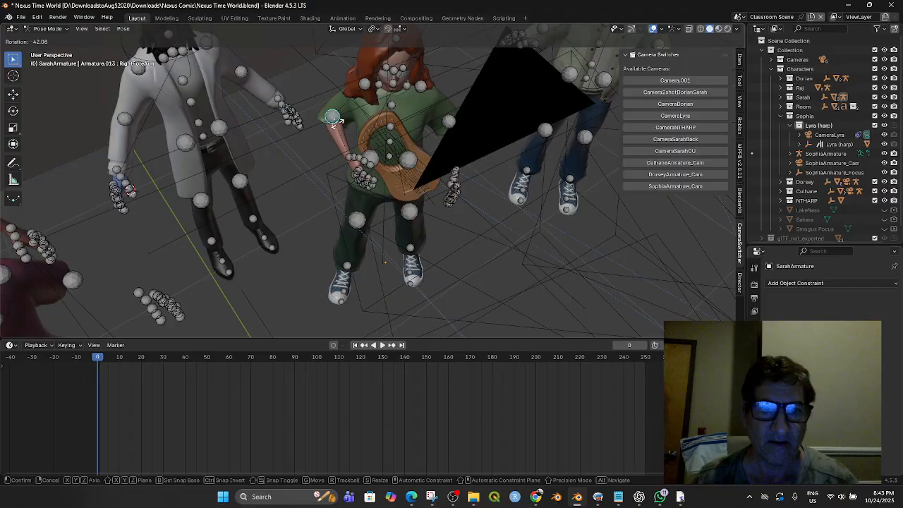
click(343, 128)
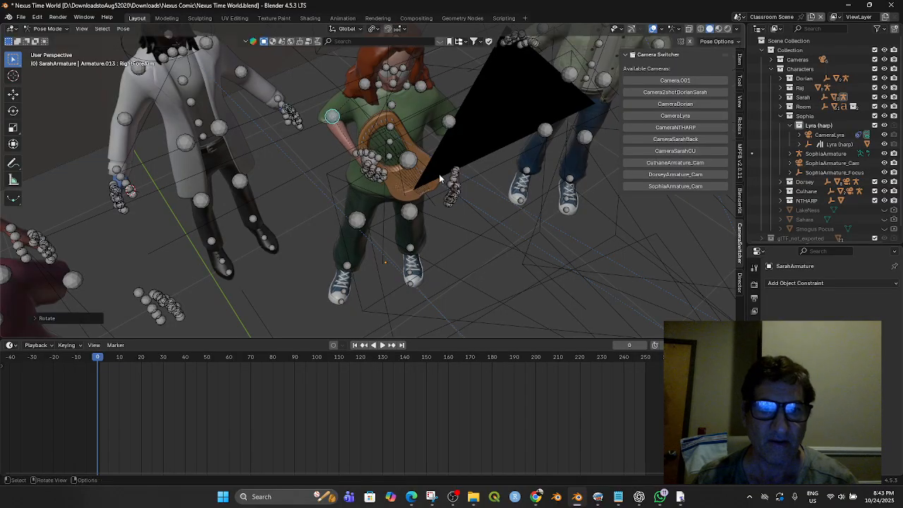
click(450, 123)
key(r)
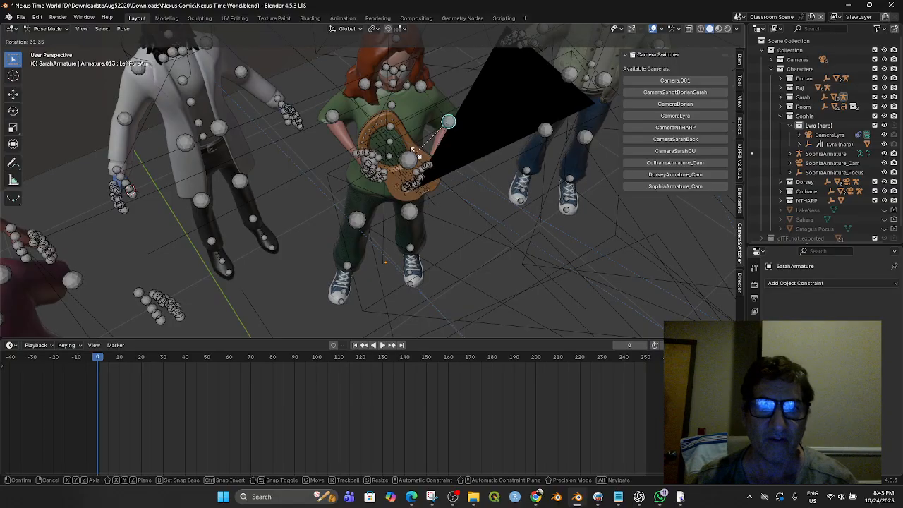
click(491, 216)
- Refine the left forearm bone's rotation from two further viewing angles so the hand rests on the harp's body
middle_drag(491, 216, 438, 178)
key(r)
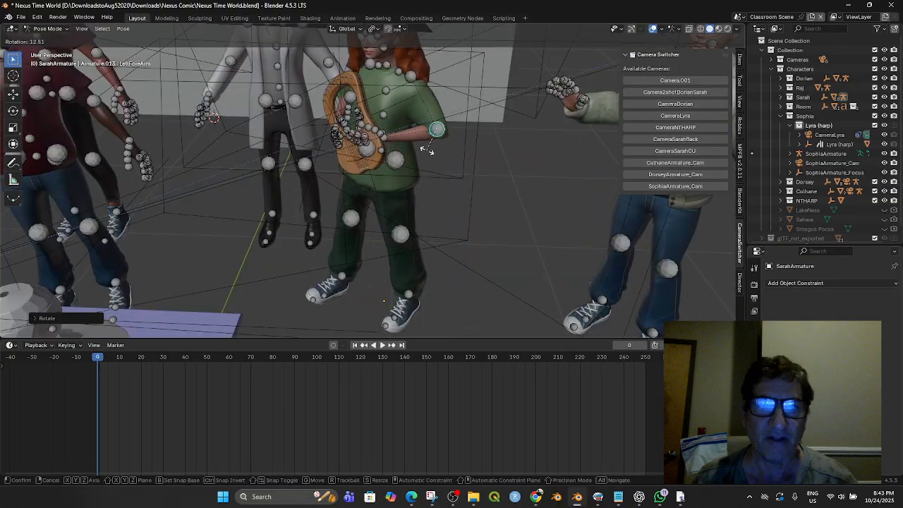
click(432, 146)
middle_drag(462, 161, 516, 173)
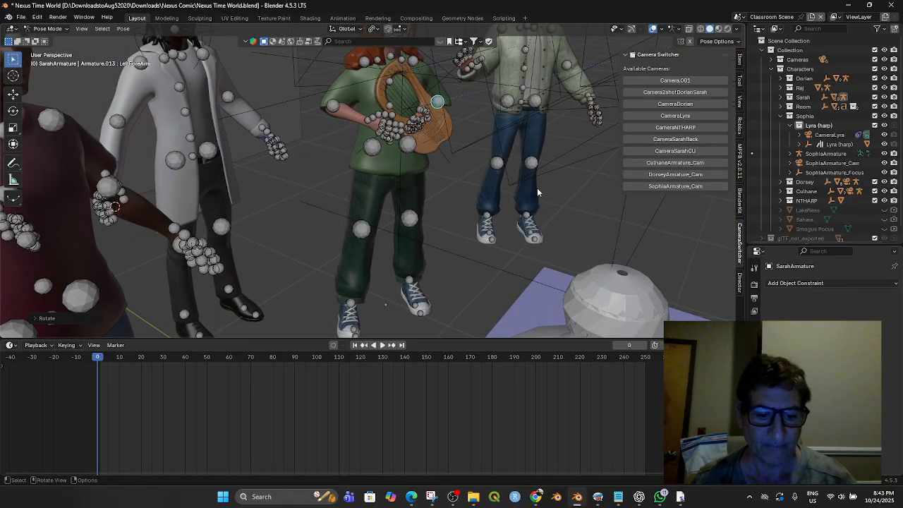
key(g)
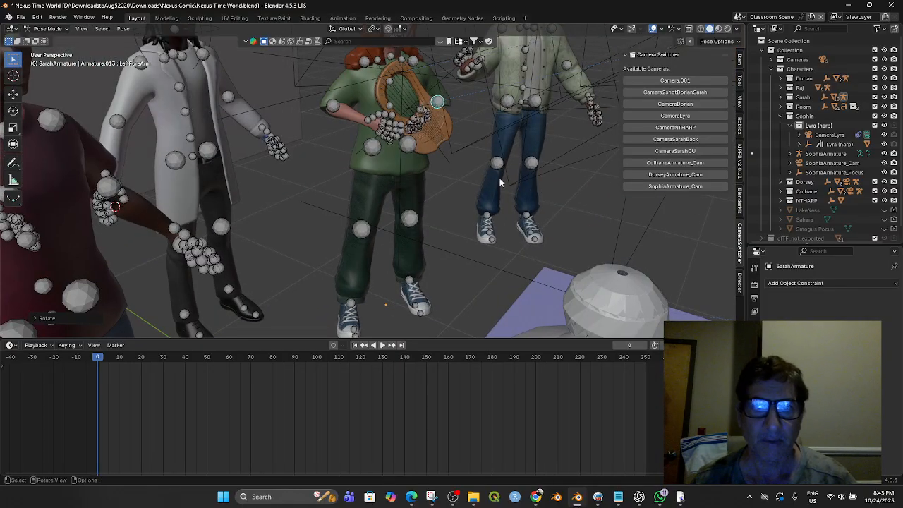
key(r)
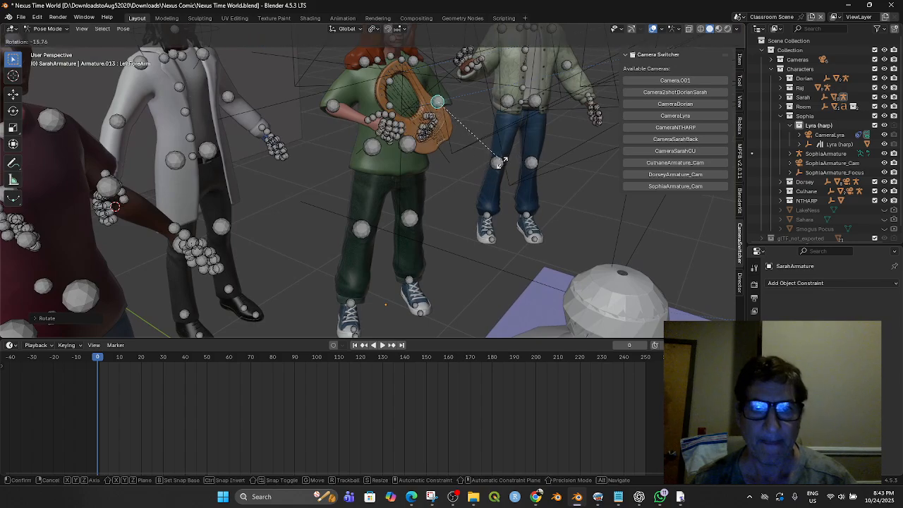
click(496, 176)
- Rotate the left upper arm bone outward so the left hand sits at the harp's outer edge
middle_drag(484, 187, 416, 59)
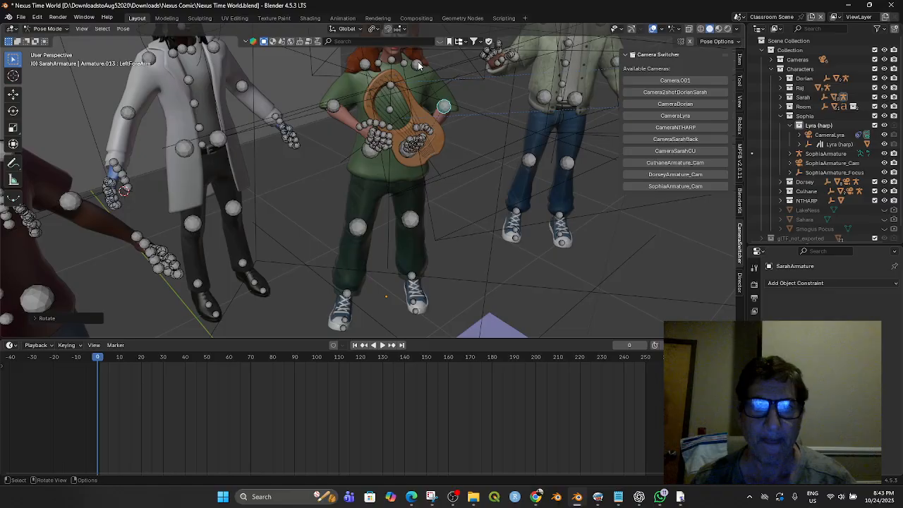
click(418, 63)
key(r)
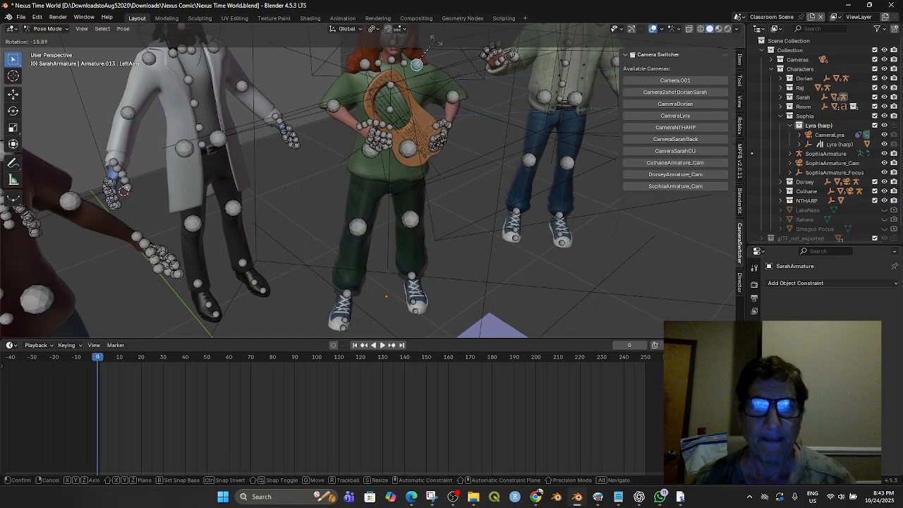
click(433, 38)
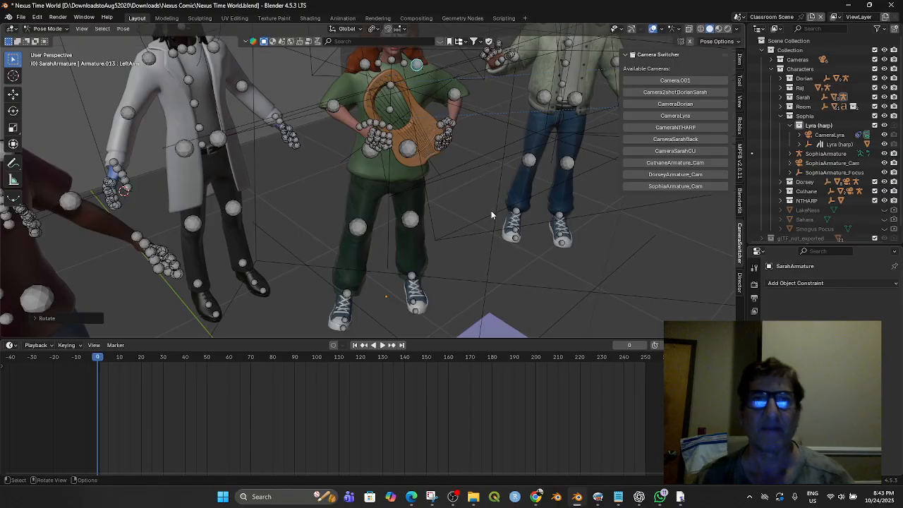
- Return SarahArmature to Object Mode and save the Blender file
scroll(487, 216, down, 5)
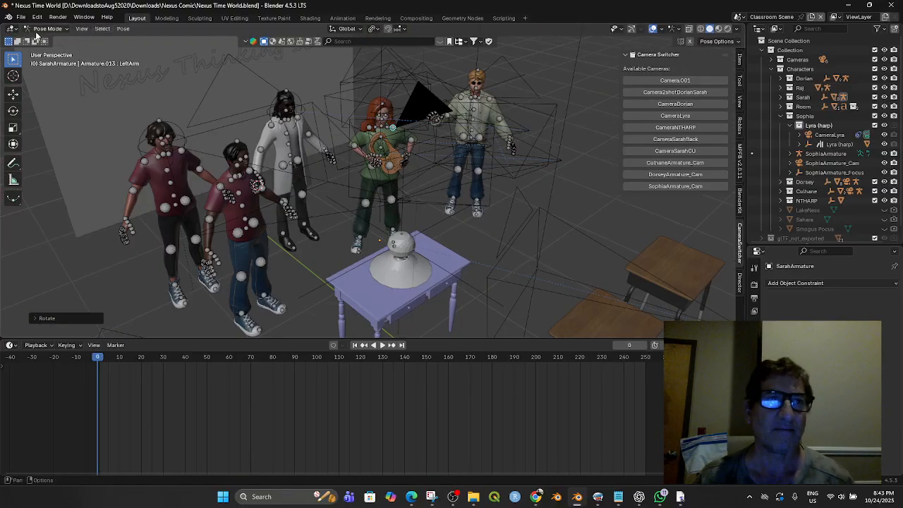
click(48, 29)
click(35, 44)
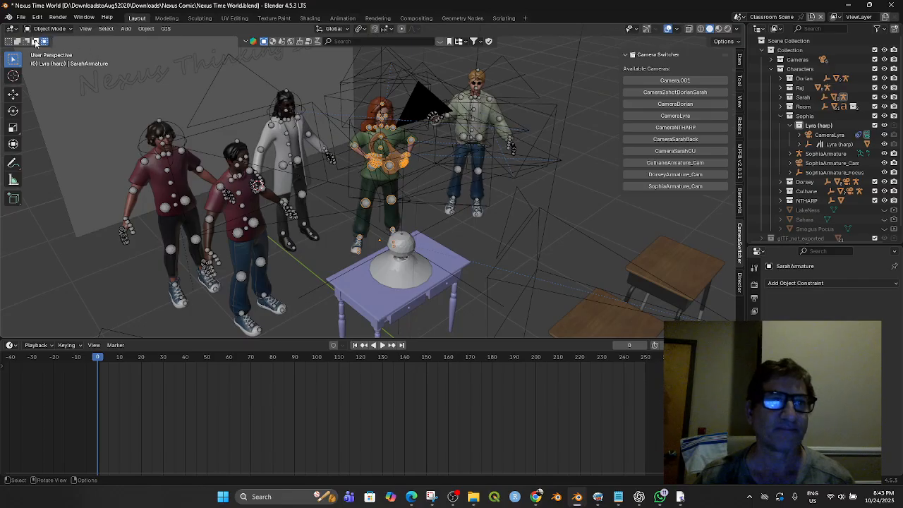
click(81, 128)
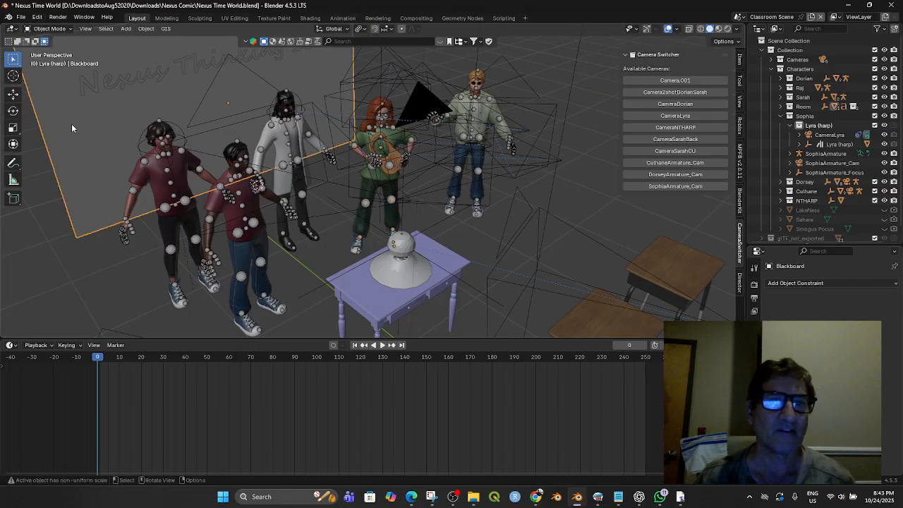
click(22, 17)
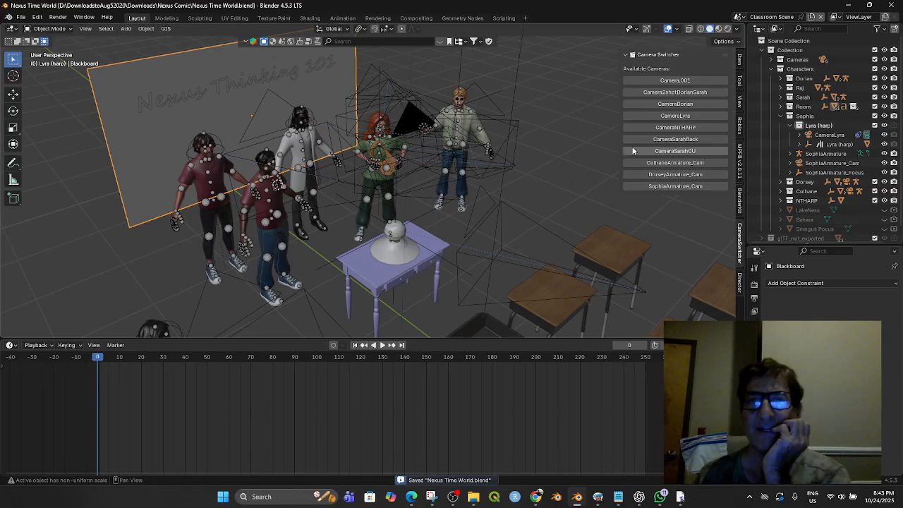
- Switch to CameraLyra and move the Blackboard freehand downward so it stands behind the characters
click(676, 116)
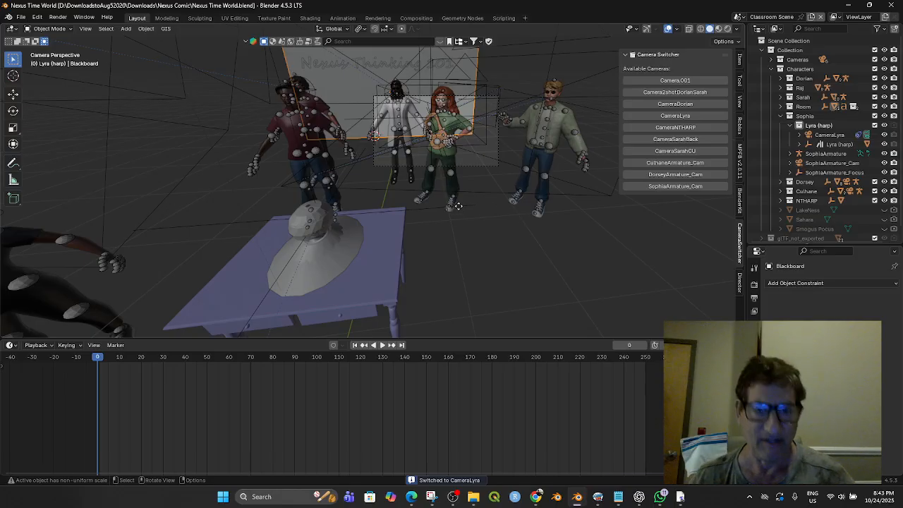
key(g)
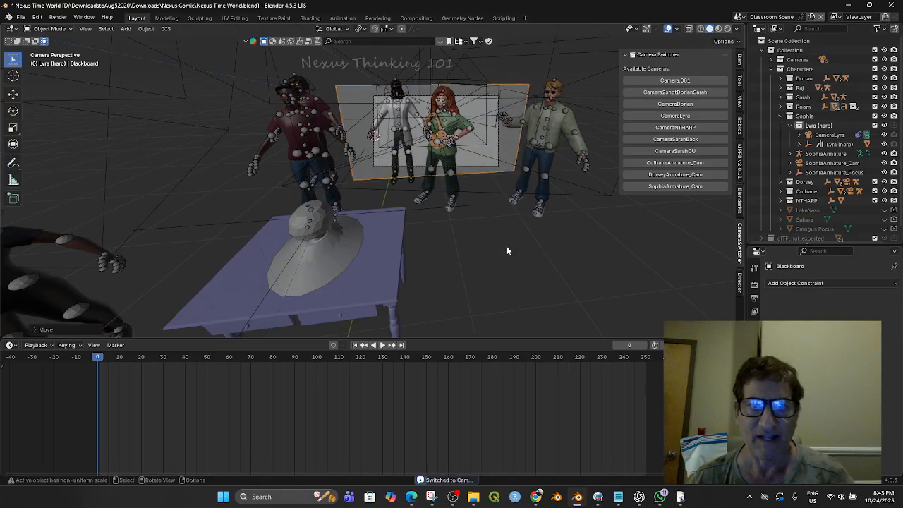
click(502, 243)
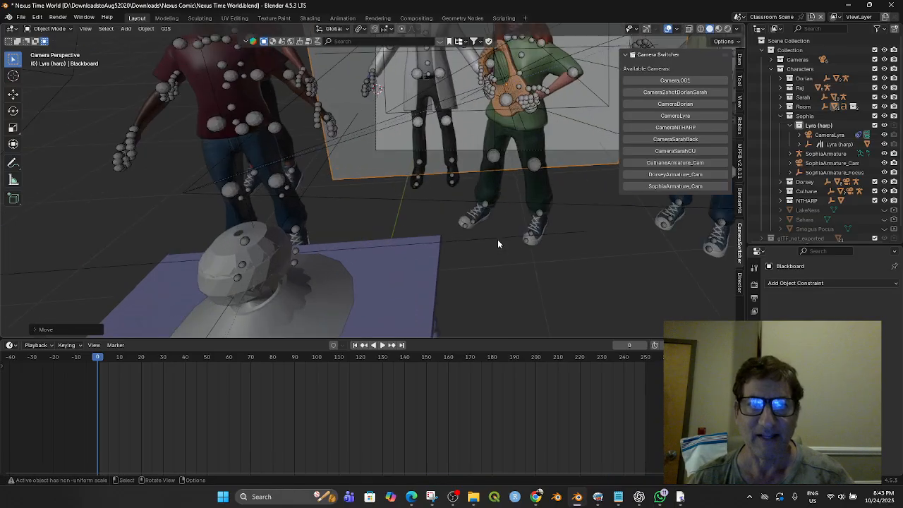
- Parent the Lyra (harp) empty to SarahArmature using the Bone option
click(504, 79)
scroll(500, 141, up, 2)
scroll(500, 142, down, 3)
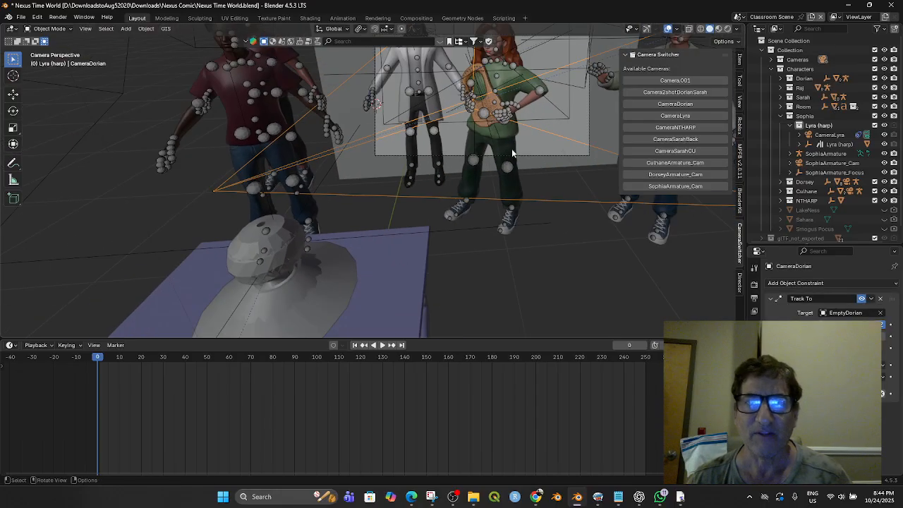
shift+middle_drag(514, 163, 436, 233)
scroll(432, 173, up, 1)
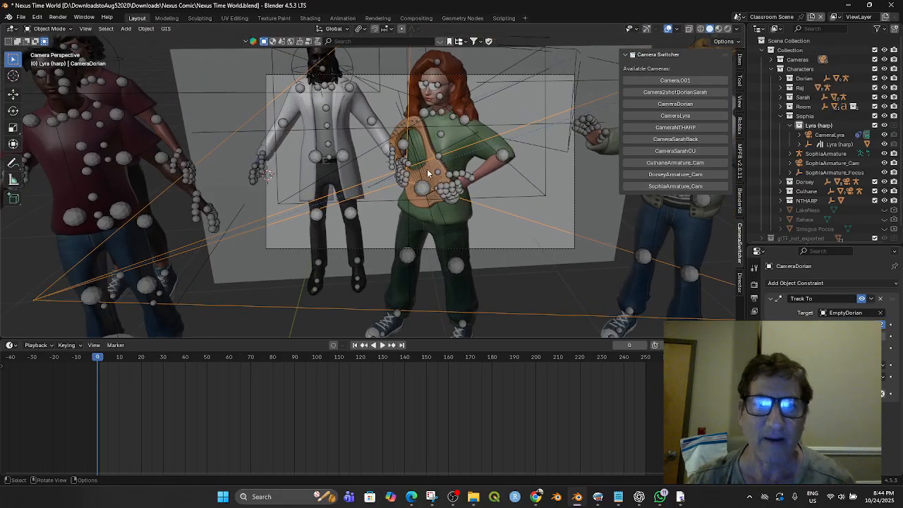
click(383, 183)
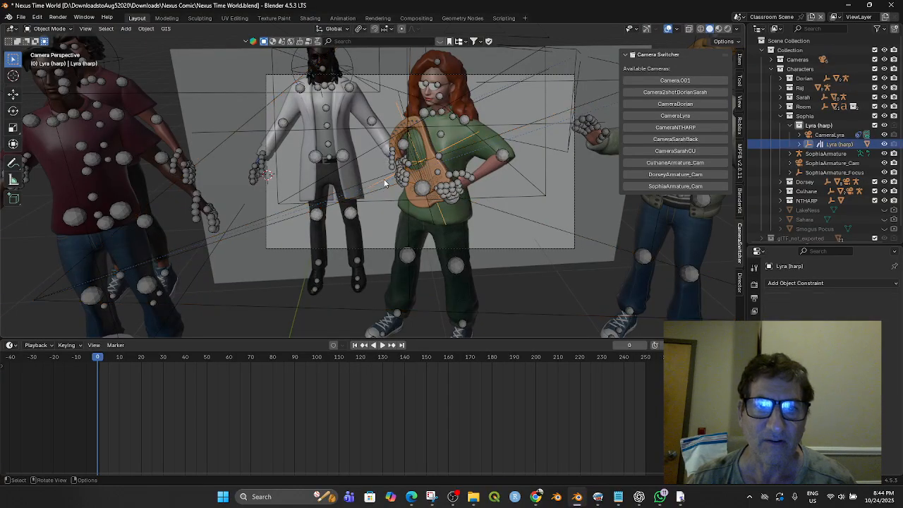
shift+click(465, 123)
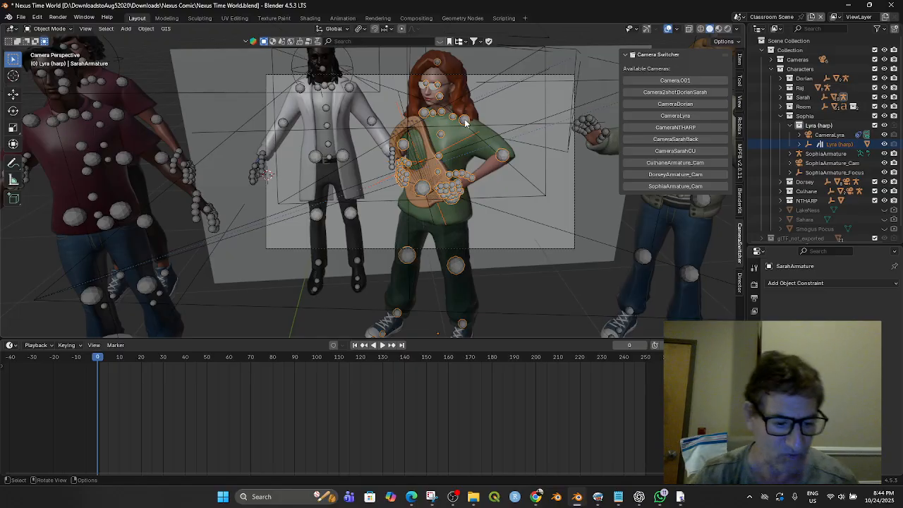
key(ctrl+p)
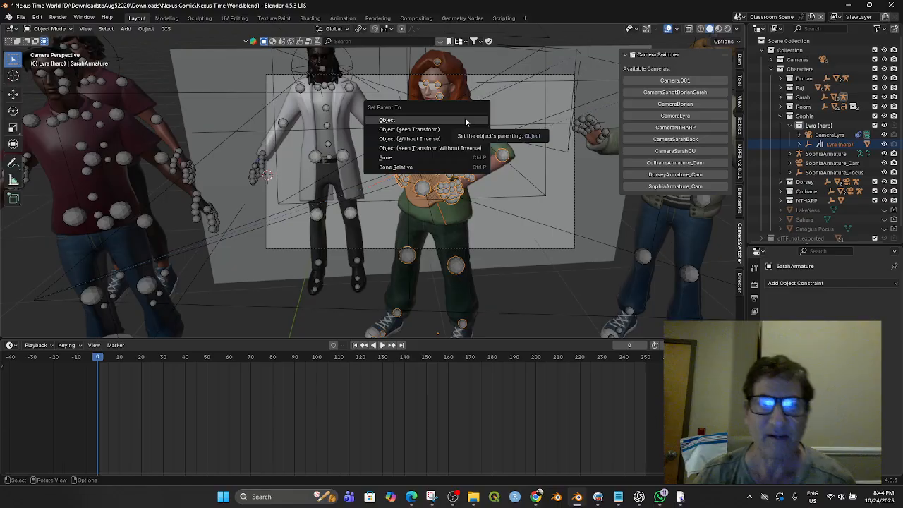
click(414, 158)
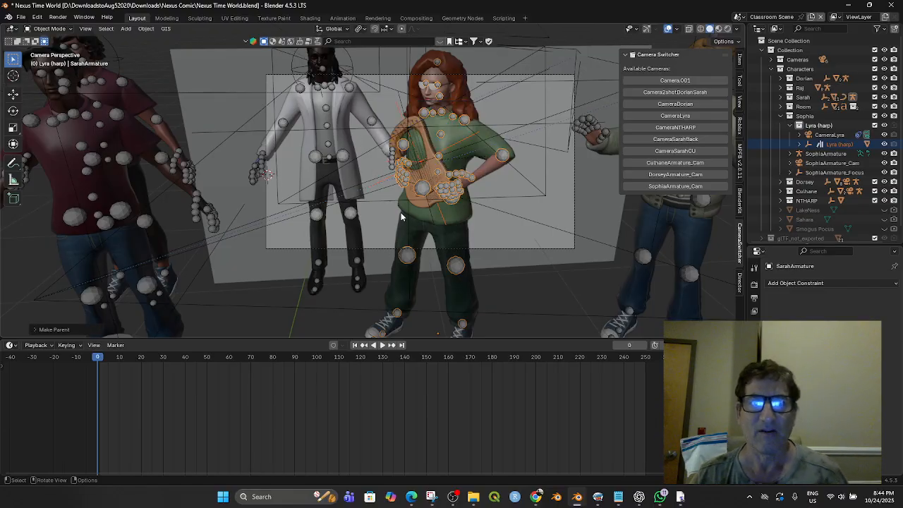
- Move SarahArmature freehand in the DorseyArmature_Cam and CameraSarahCU views to test that the harp follows her
key(g)
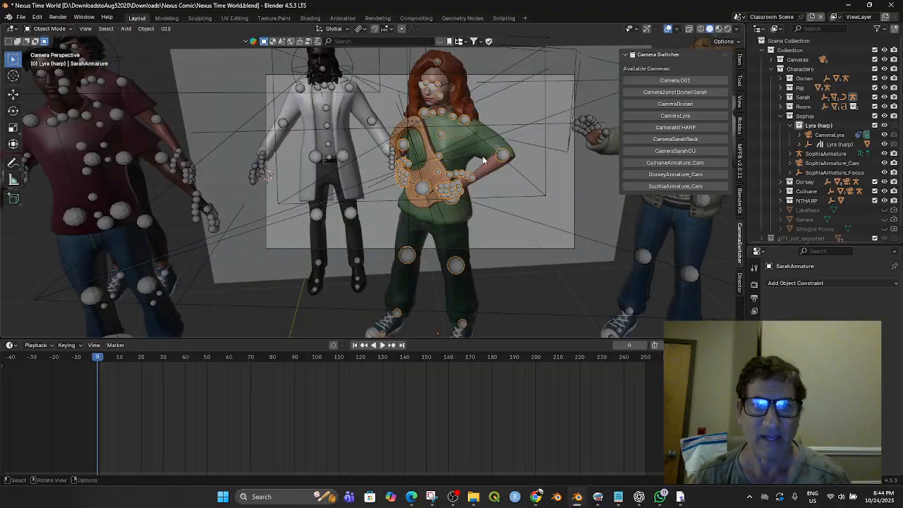
click(502, 182)
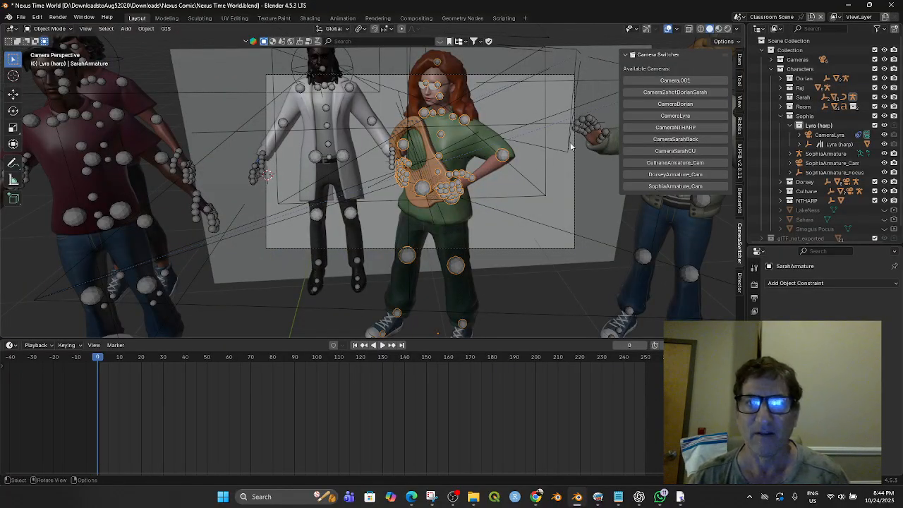
click(697, 177)
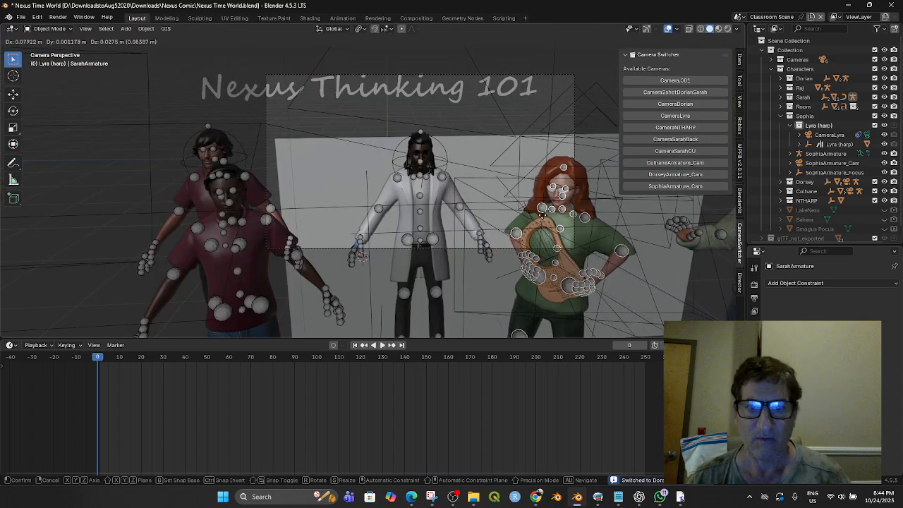
click(676, 151)
key(g)
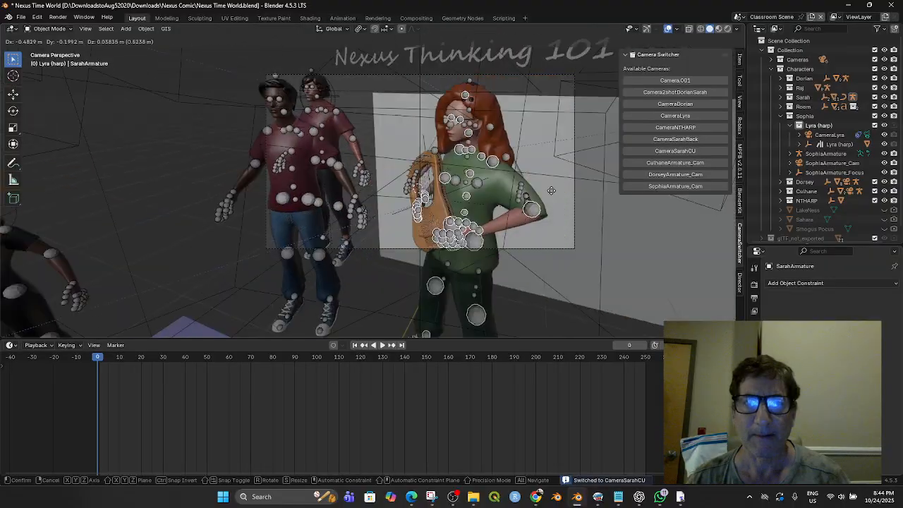
click(583, 191)
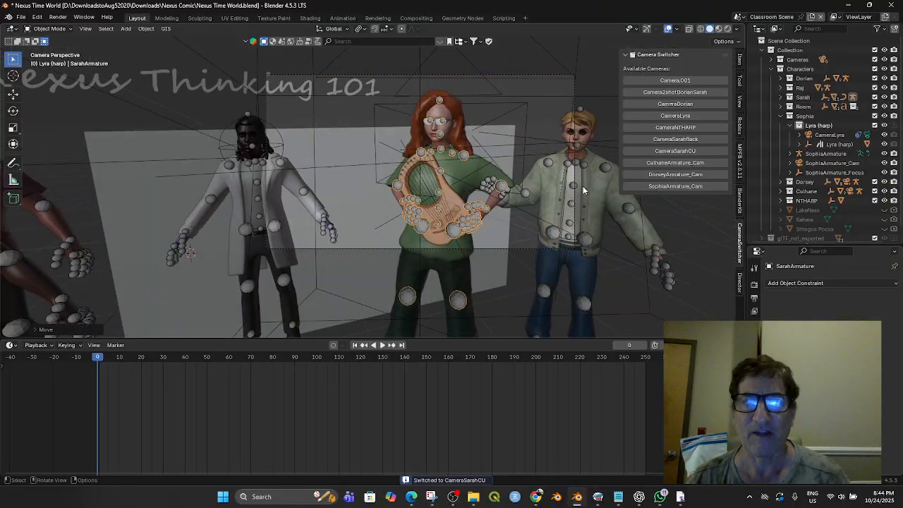
- Try moving SarahArmature in the CameraLyra view to test the camera's tracking, and cancel the move
click(682, 117)
key(g)
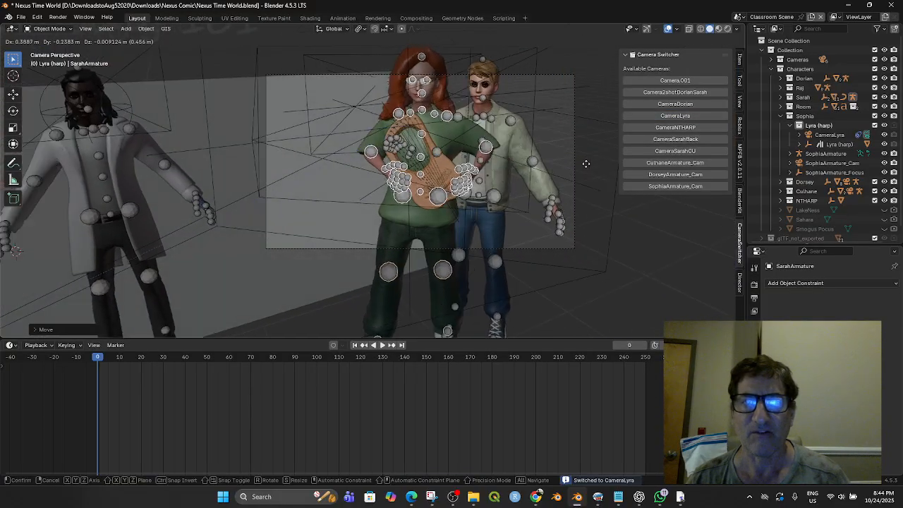
right_click(609, 192)
mouse_move(609, 192)
middle_down()
mouse_move(596, 197)
mouse_move(621, 193)
middle_up()
- Return to the CameraLyra view and try to reposition the camera with walk navigation
click(682, 116)
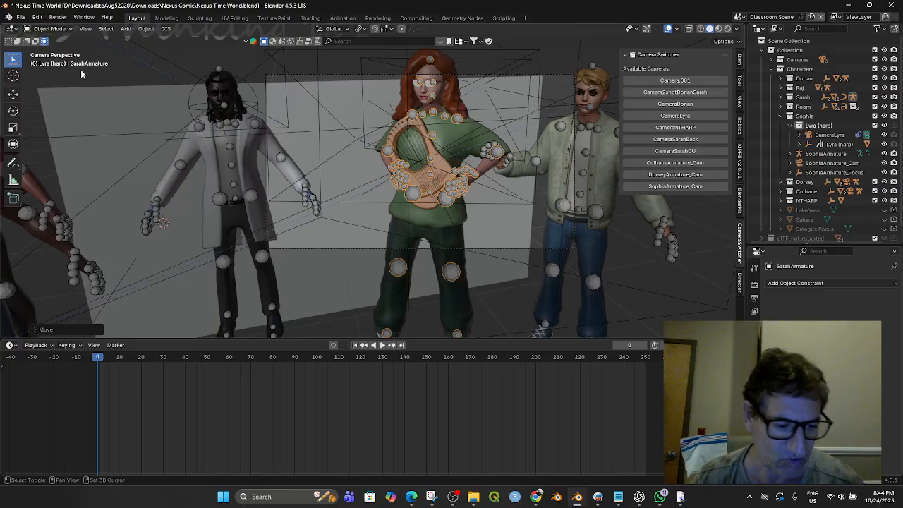
key(shift+grave)
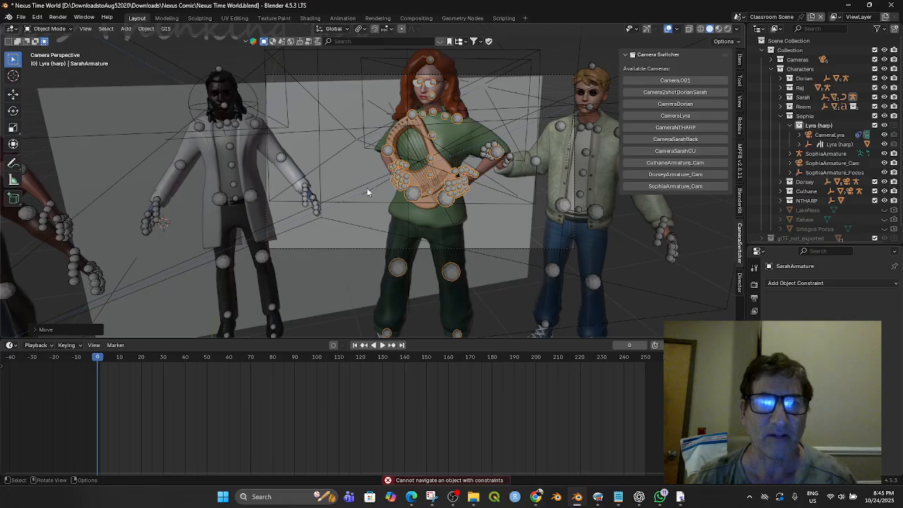
scroll(401, 189, up, 1)
scroll(412, 188, down, 3)
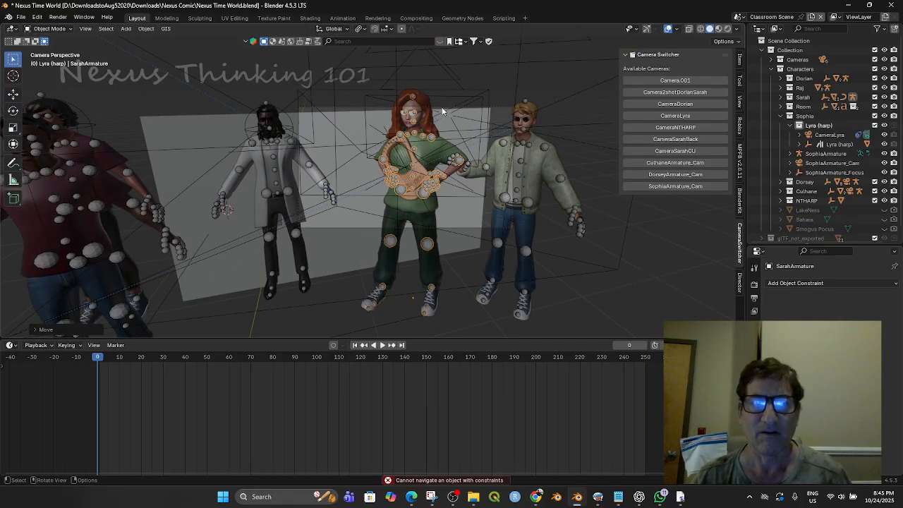
- Move CameraLyra freehand closer to Sarah in the top view and check the framing through the CameraLyra view
click(485, 121)
middle_drag(485, 121, 433, 144)
middle_drag(492, 145, 505, 159)
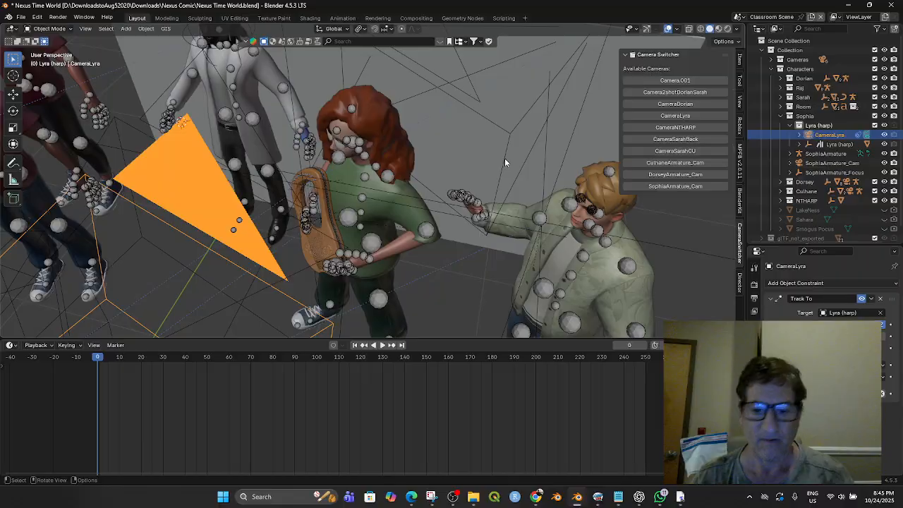
key(KP_7)
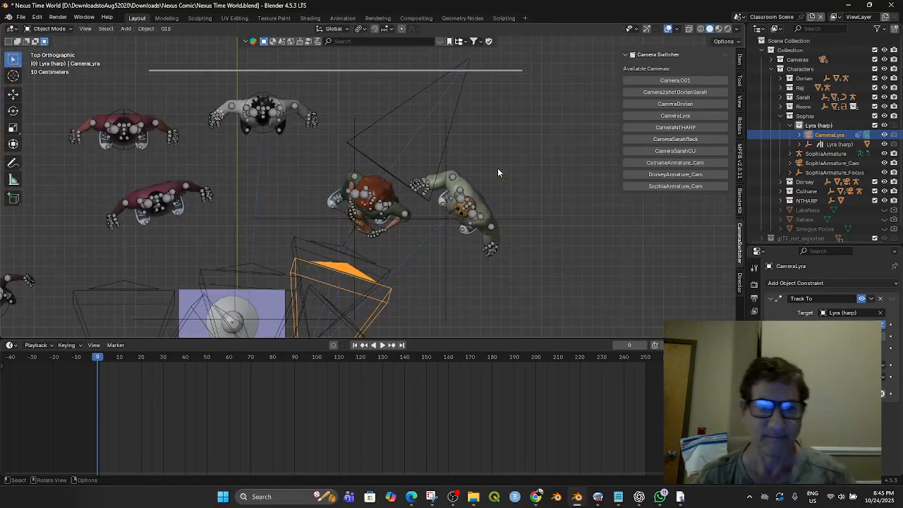
key(g)
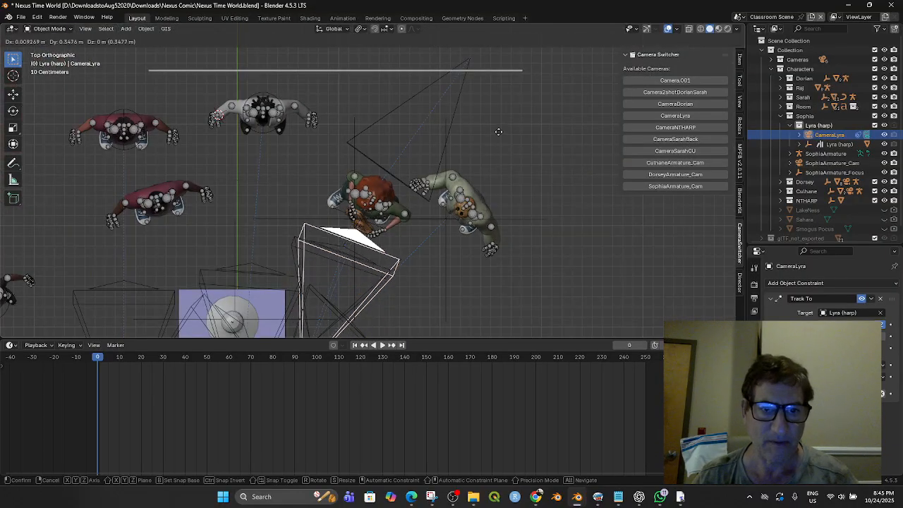
click(500, 137)
middle_drag(500, 137, 513, 93)
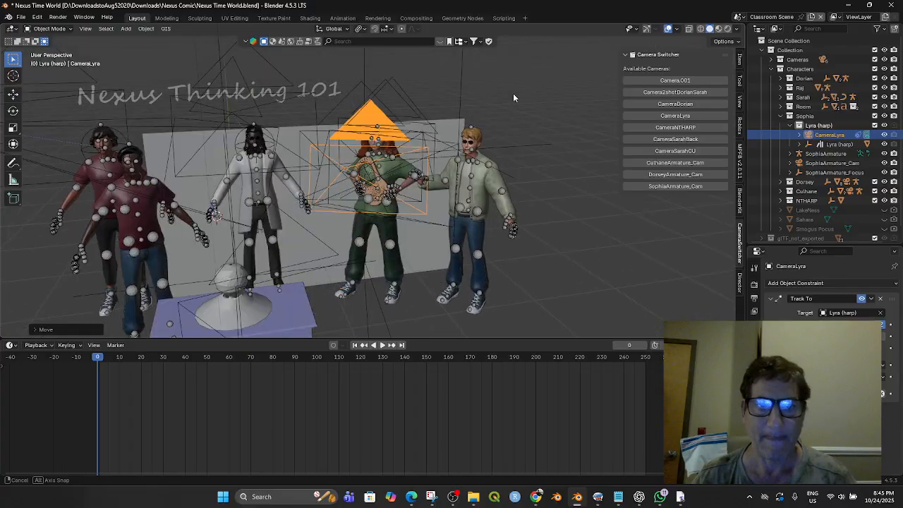
click(638, 116)
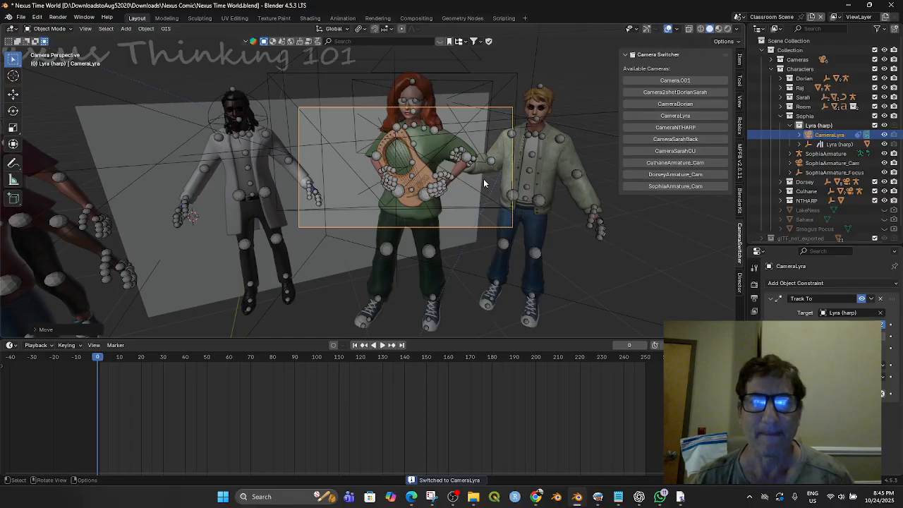
- Look through CameraDorian, Camera.001 and Camera2shotDorianSarah, orbiting around the characters to compare the camera positions
click(663, 104)
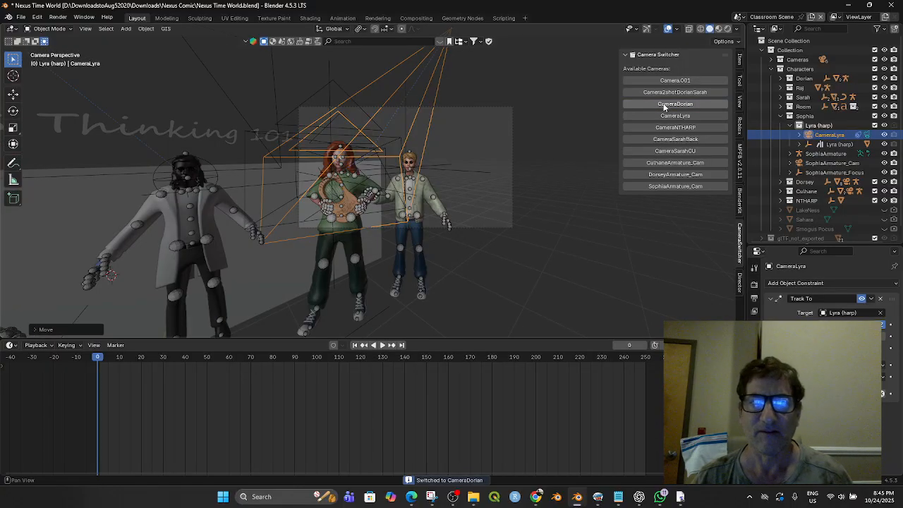
middle_drag(487, 173, 460, 194)
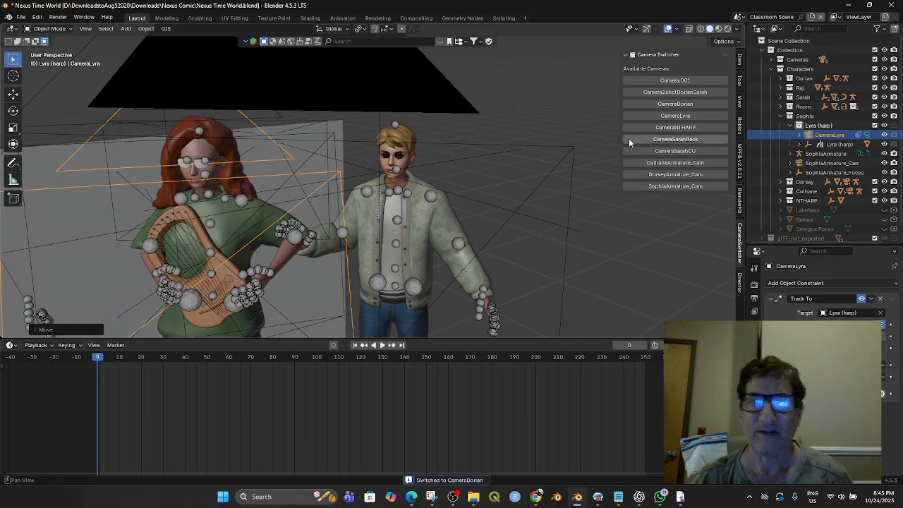
click(671, 81)
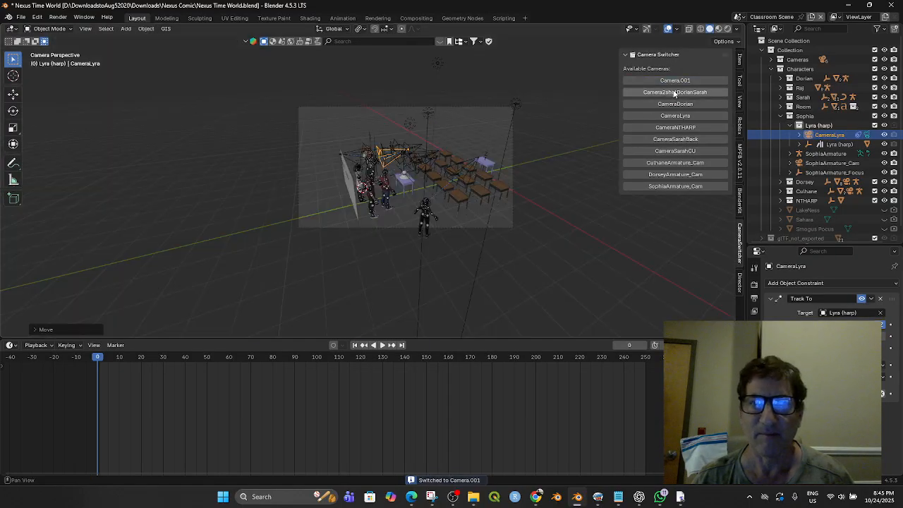
click(675, 92)
mouse_move(529, 178)
middle_down()
mouse_move(534, 199)
mouse_move(485, 221)
middle_up()
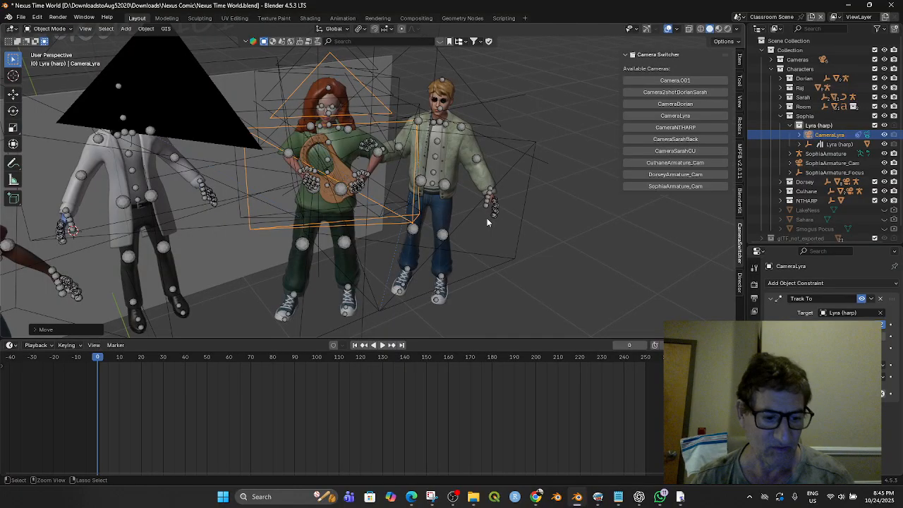
- Undo the last move of CameraLyra and return to the CameraLyra view
key(ctrl+z)
key(ctrl+z)
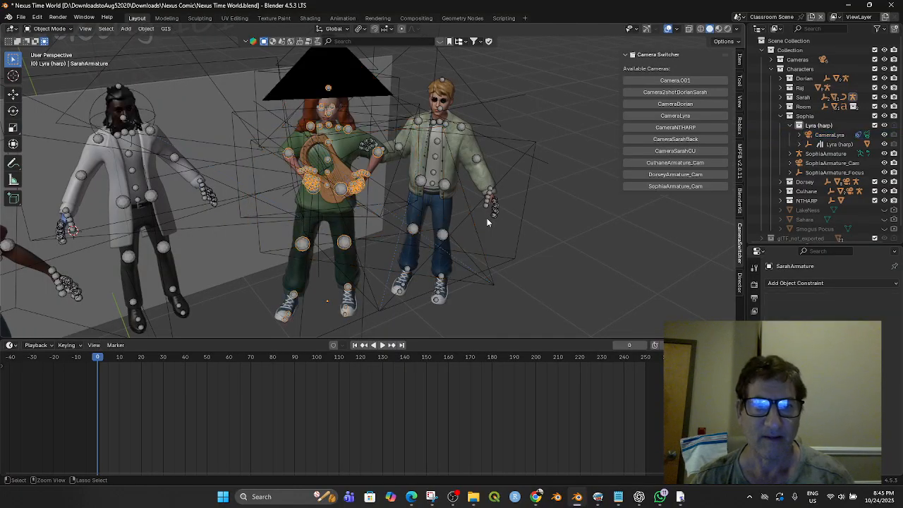
click(685, 115)
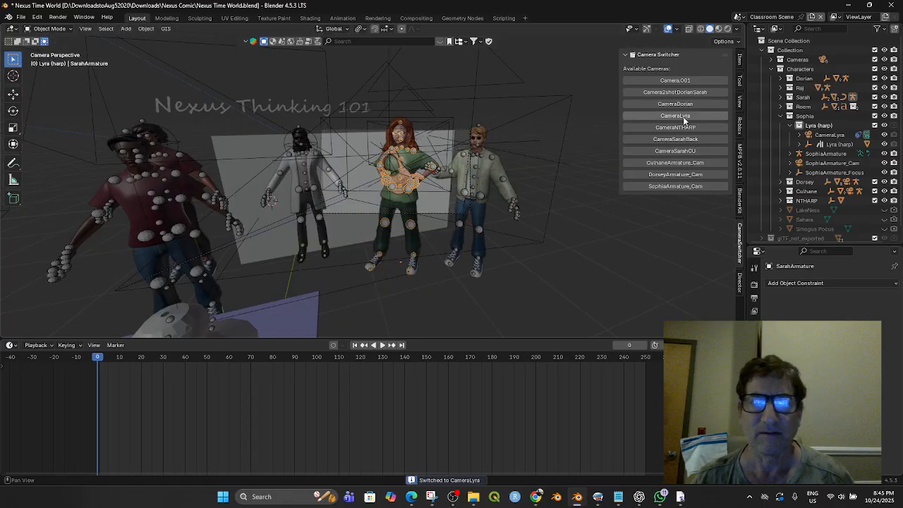
- Switch to the CameraDorian view, select CameraDorian and move it freehand within the classroom scene
click(671, 106)
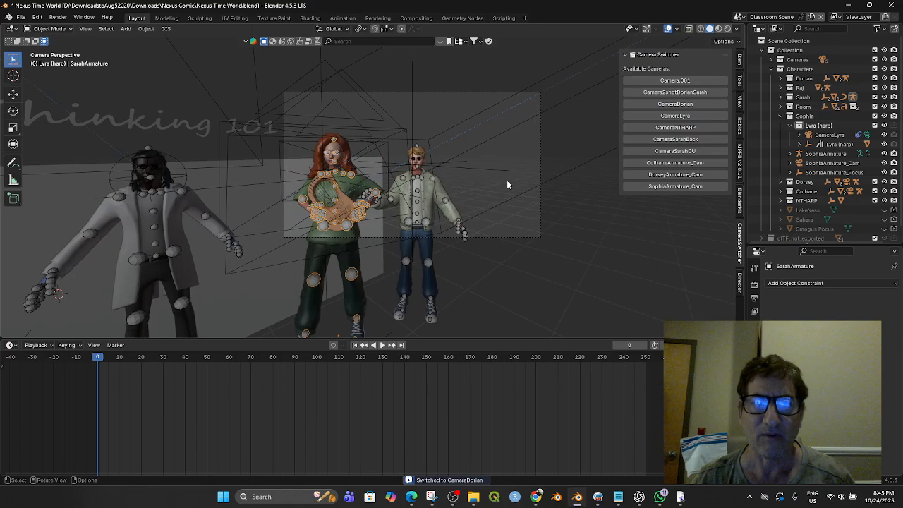
scroll(501, 181, down, 4)
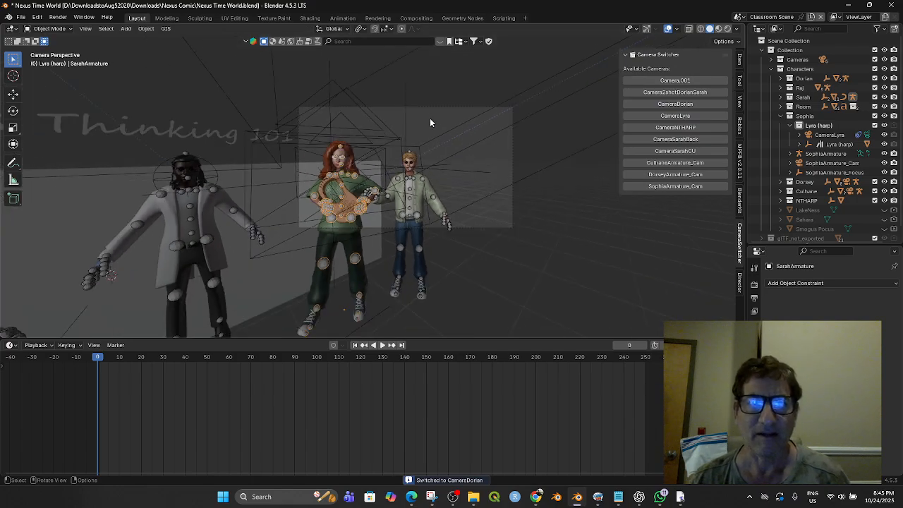
click(427, 108)
middle_drag(441, 138, 455, 220)
scroll(455, 222, down, 3)
middle_drag(482, 247, 575, 231)
key(g)
click(499, 273)
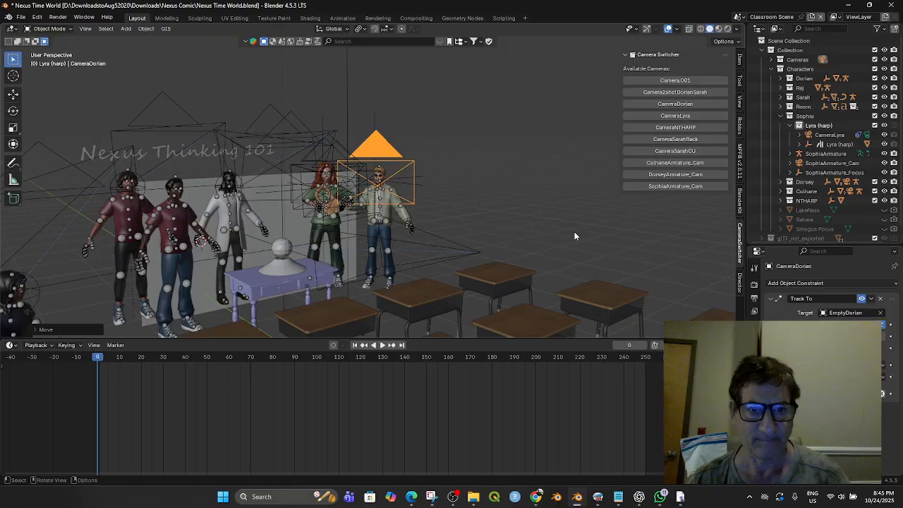
- Rotate CameraDorian slightly about the global Z axis and save the file
key(r)
key(z)
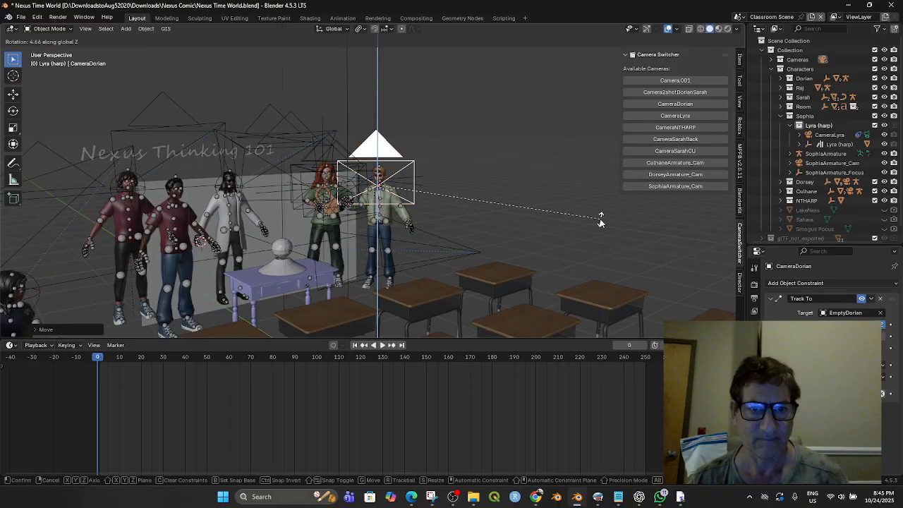
click(600, 219)
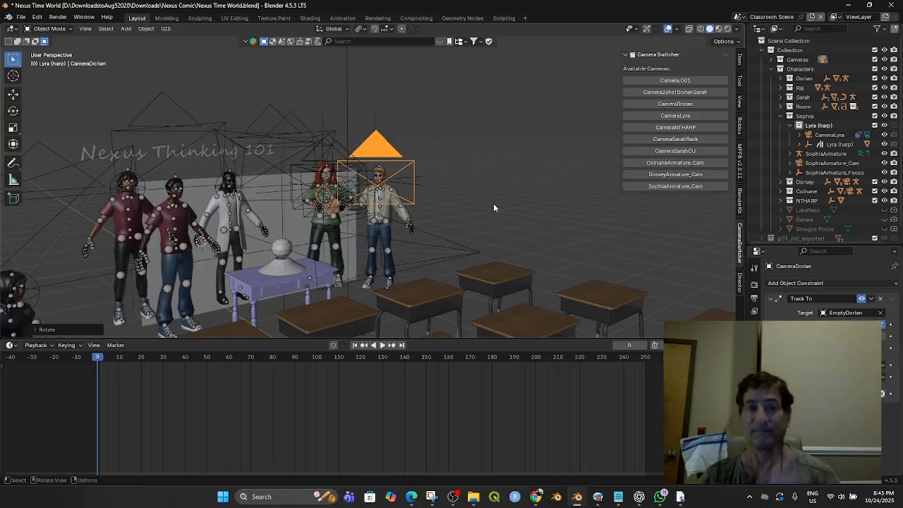
click(22, 16)
click(38, 77)
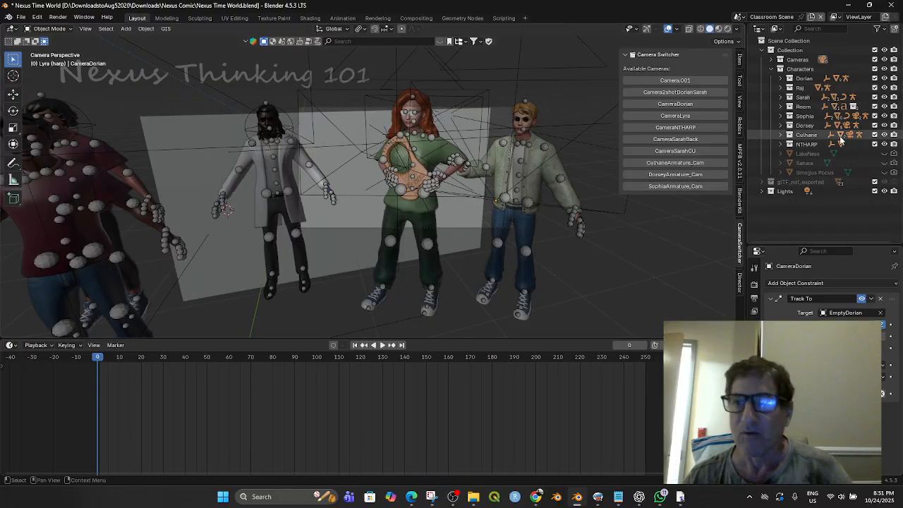
- Unhide LakeNess in the Characters collection and move it freehand to the open floor beyond the blond character
click(884, 154)
scroll(467, 183, down, 3)
middle_drag(466, 183, 475, 255)
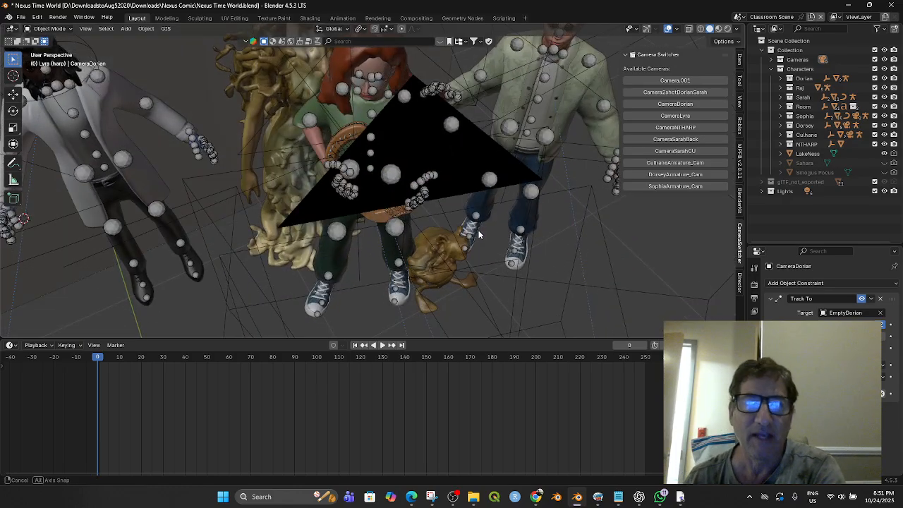
scroll(439, 215, down, 5)
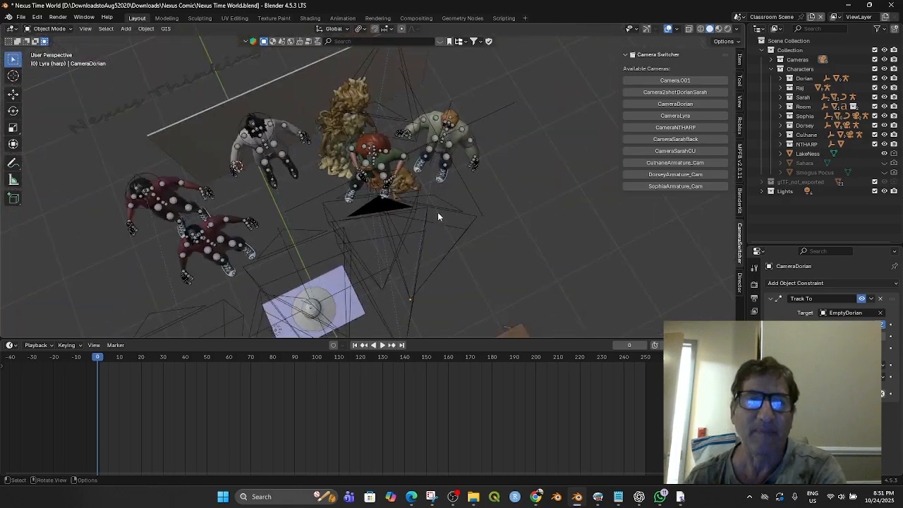
click(345, 130)
click(348, 116)
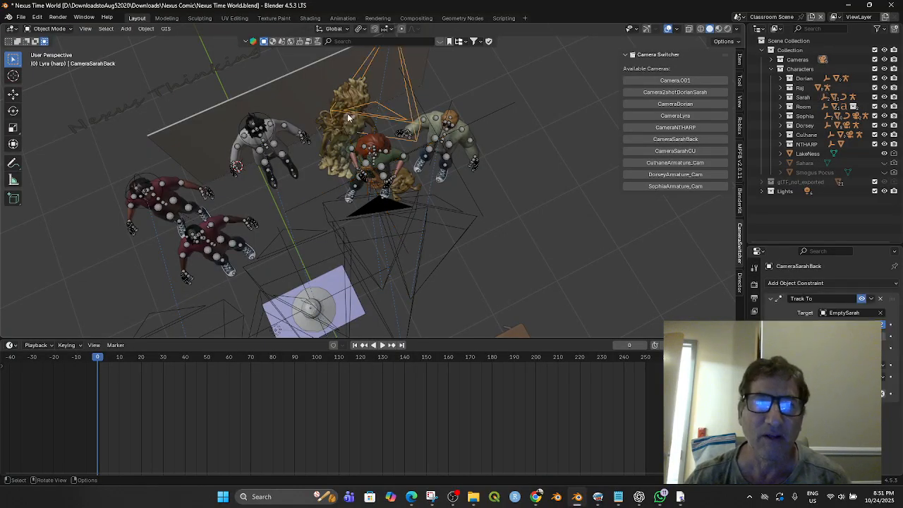
click(347, 139)
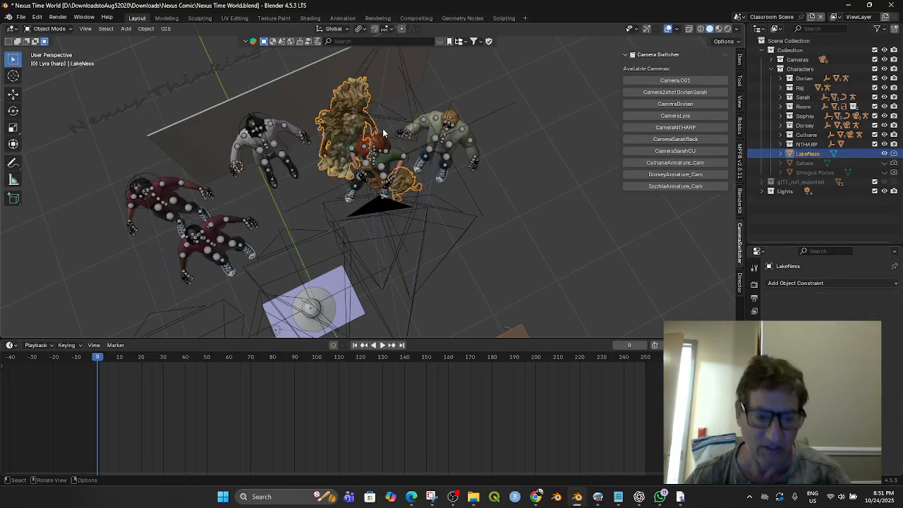
key(g)
click(579, 134)
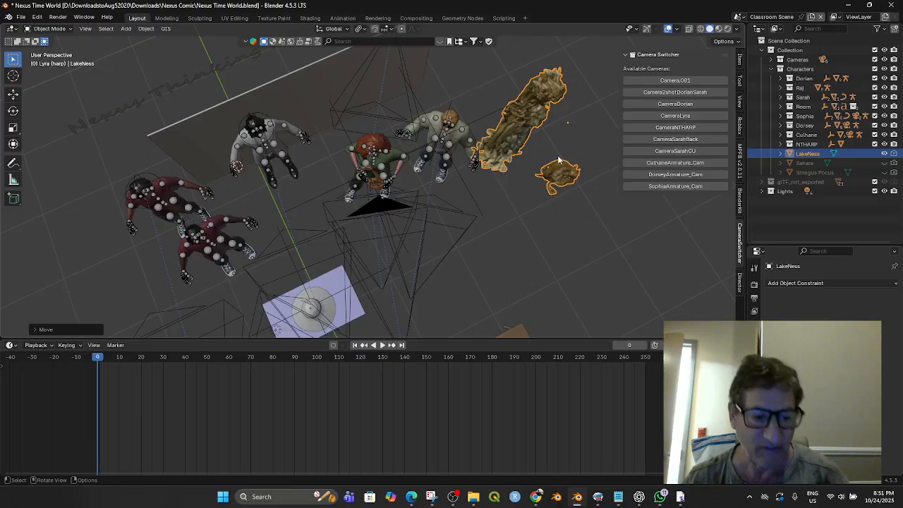
- Rotate LakeNess freehand so the figure faces the classroom desks
key(r)
click(492, 132)
middle_drag(490, 131, 507, 119)
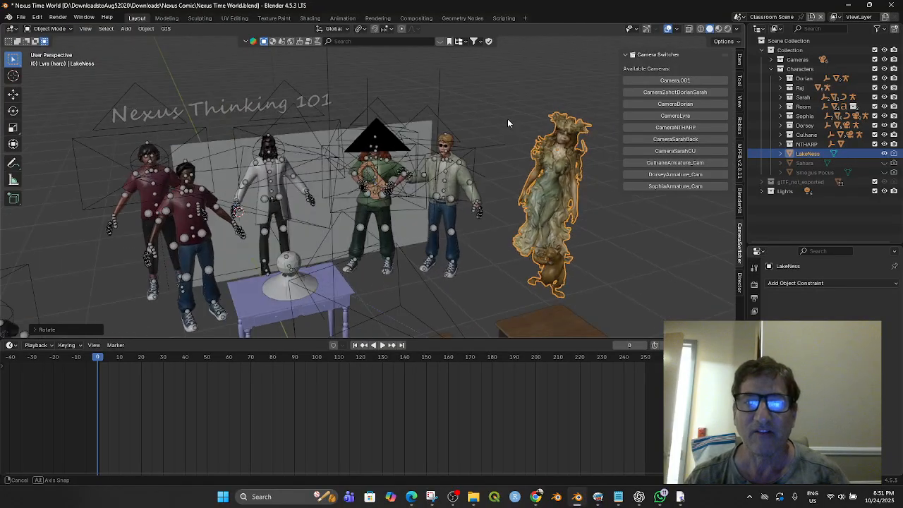
scroll(541, 165, up, 1)
scroll(541, 165, down, 1)
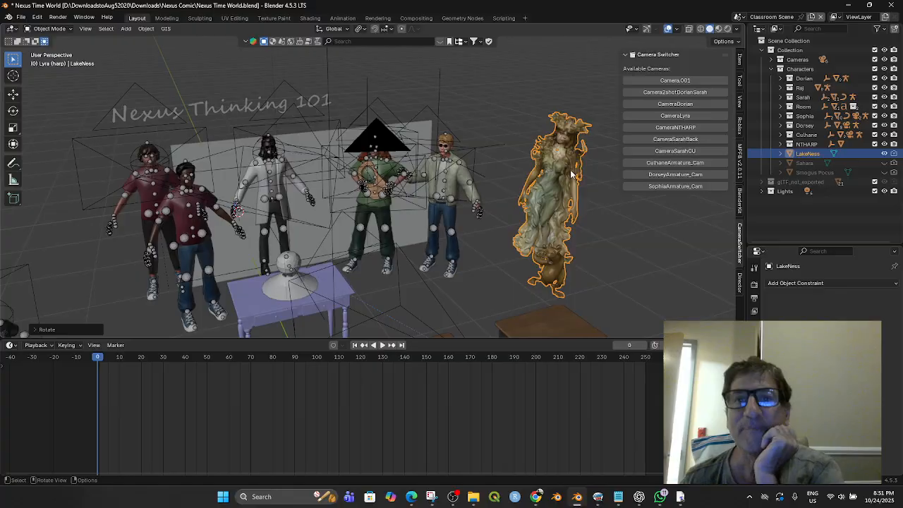
- Create a focus camera for LakeNess with the Director add-on and jump to that camera's view
click(740, 282)
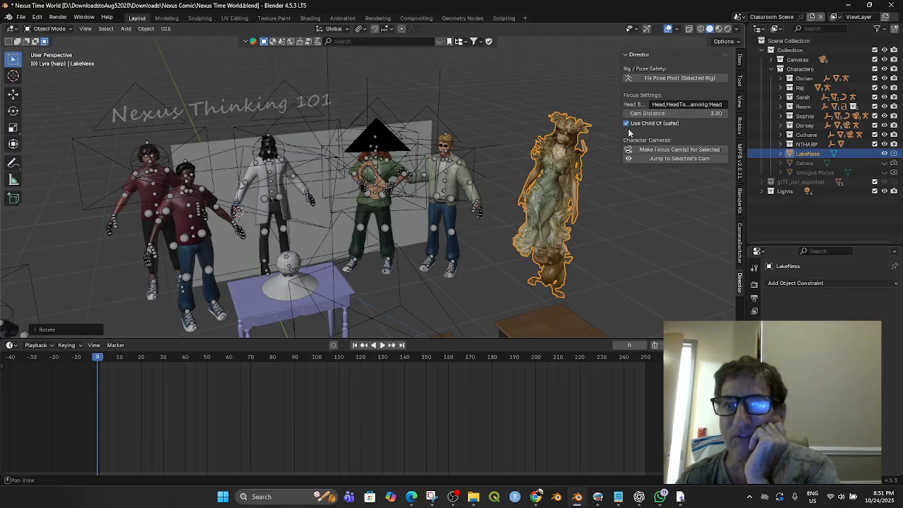
click(666, 151)
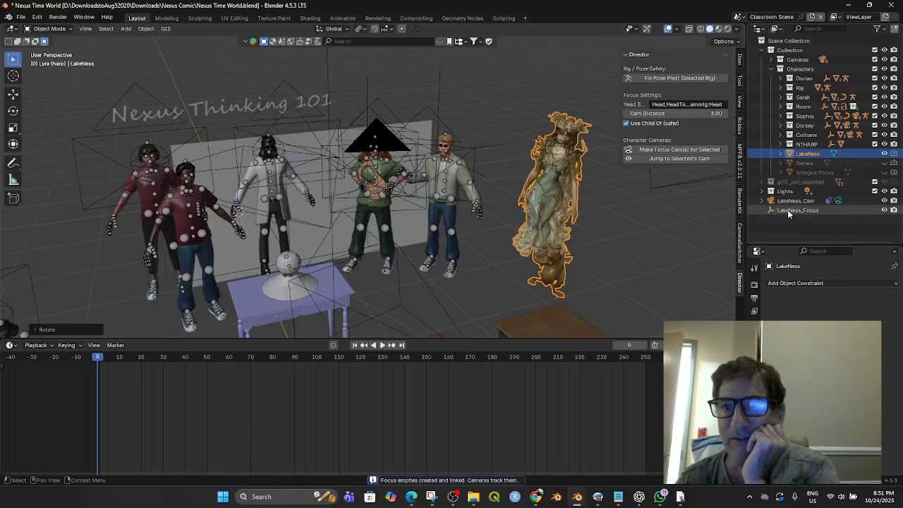
click(667, 160)
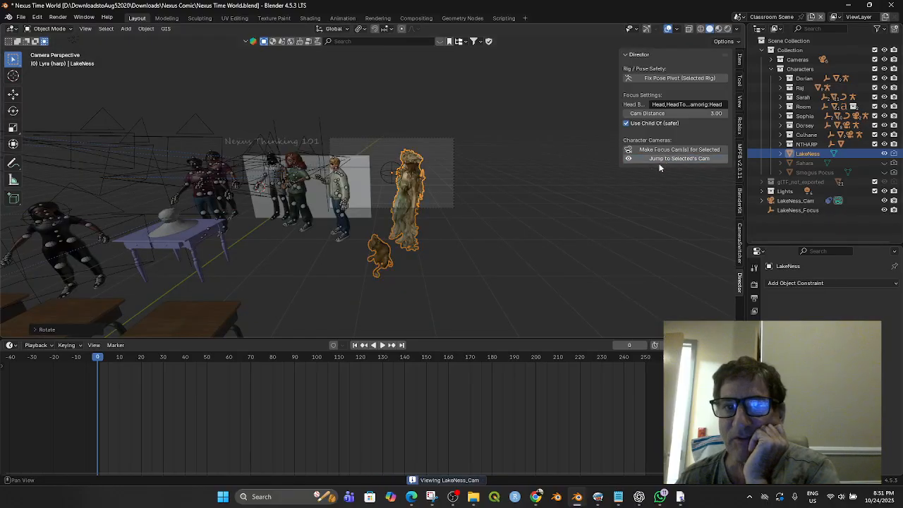
- Select the LakeNess_Focus empty in the camera view and move it freehand over the LakeNess figure
click(394, 176)
click(411, 178)
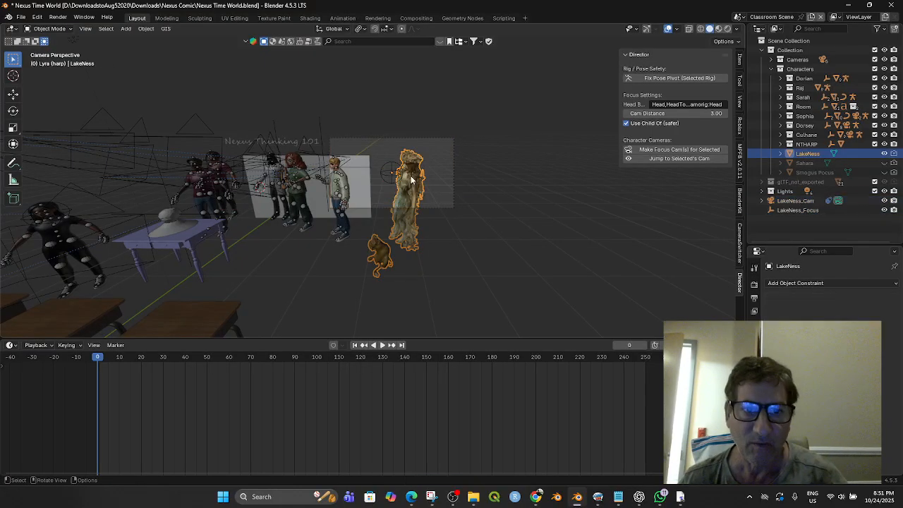
key(g)
click(413, 180)
click(393, 174)
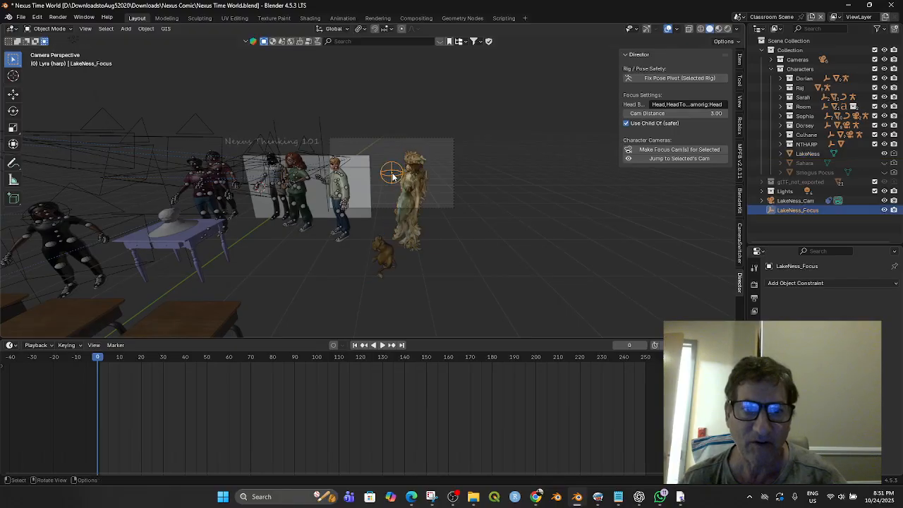
key(g)
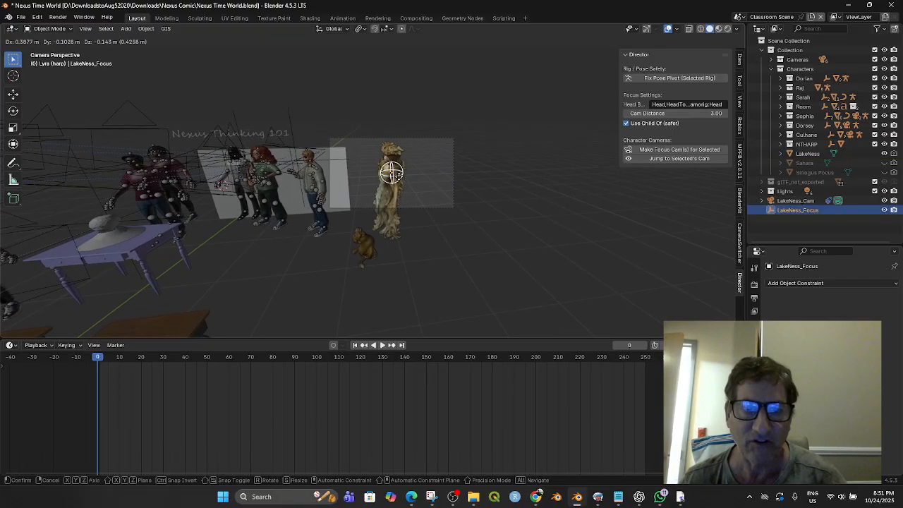
click(396, 179)
- Reposition LakeNess_Focus freehand from the front and from above so it surrounds the LakeNess figure's head
middle_drag(449, 179, 489, 174)
key(g)
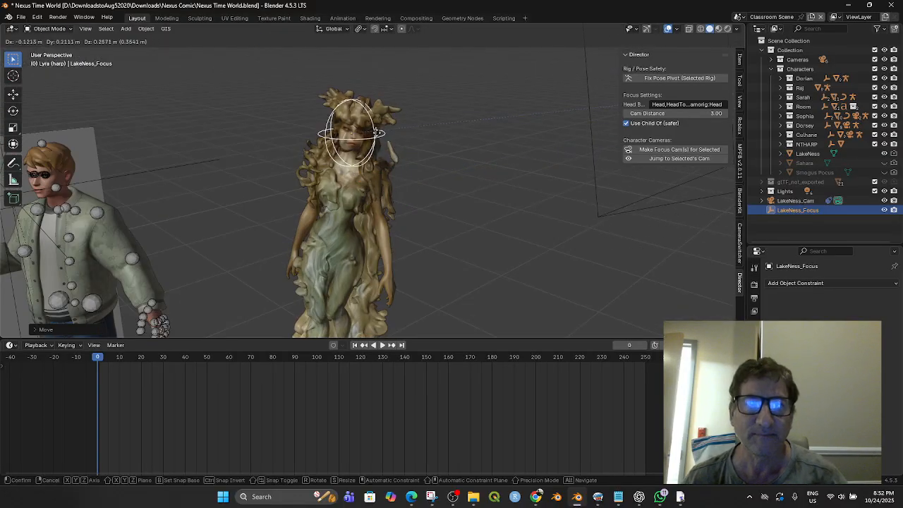
click(377, 134)
middle_drag(403, 169, 506, 204)
key(g)
click(357, 171)
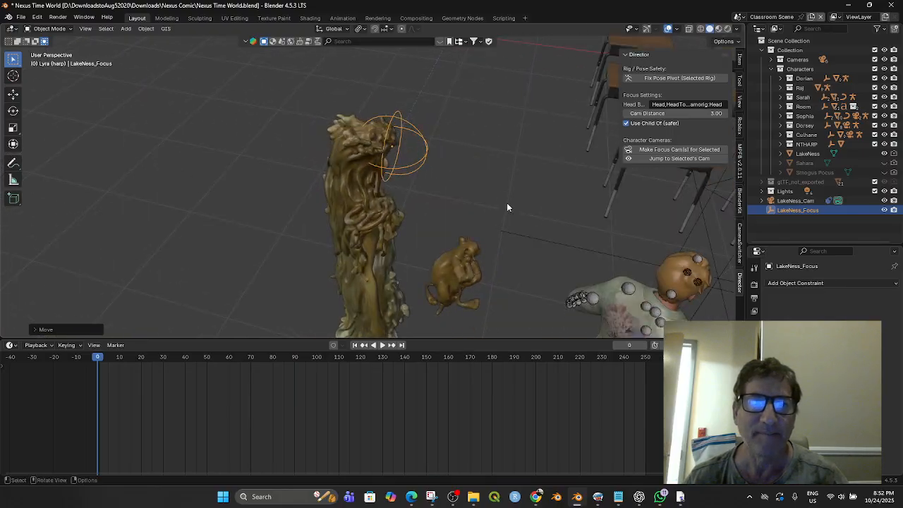
click(460, 210)
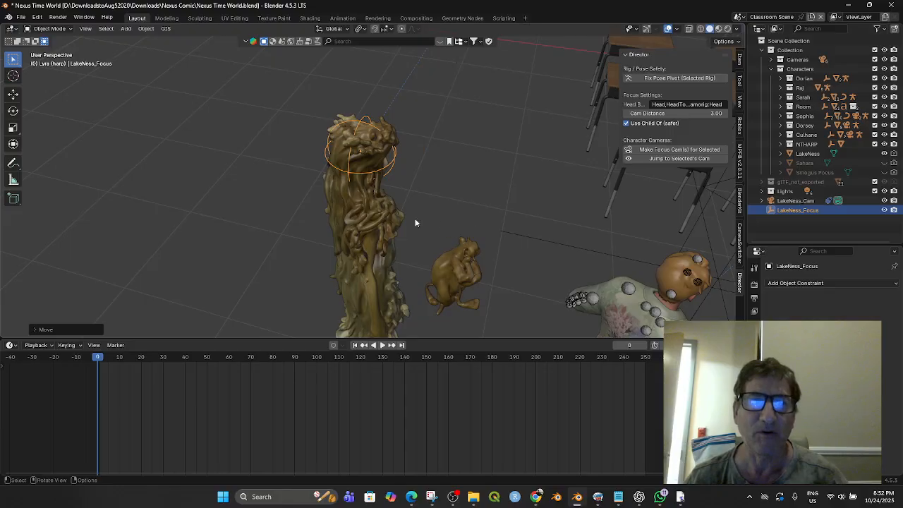
- Lower LakeNess_Focus freehand from the head to the LakeNess figure's chest in a side view
middle_drag(414, 219, 550, 190)
key(g)
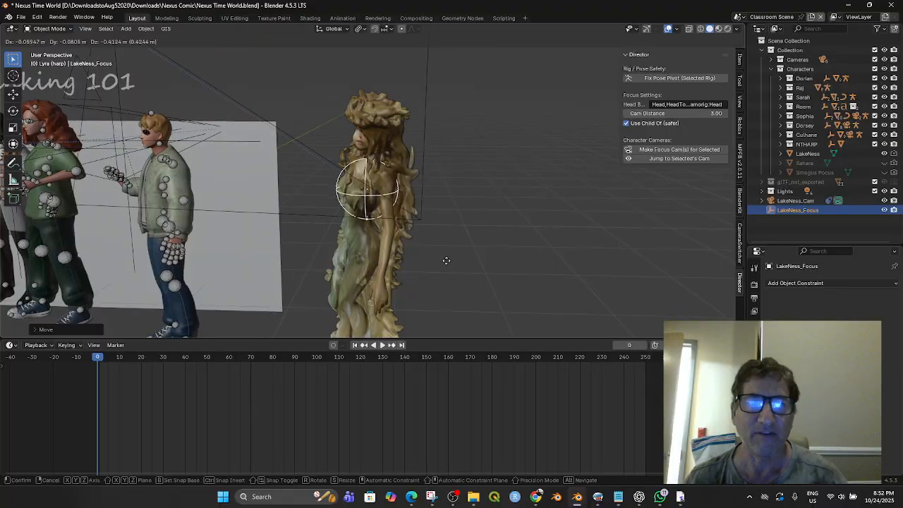
click(445, 253)
middle_drag(443, 252, 562, 280)
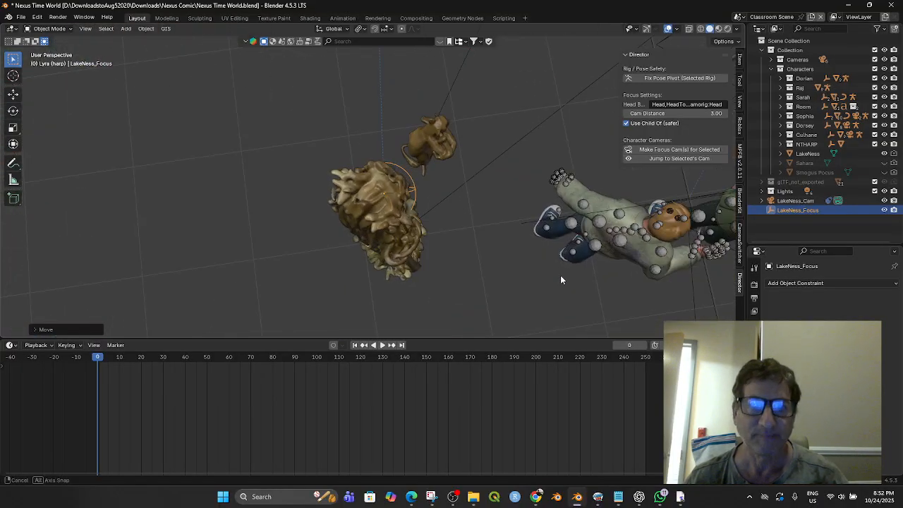
- Fine-tune the position of LakeNess_Focus freehand from above so it sits around the LakeNess figure's chest
key(g)
click(534, 308)
middle_drag(534, 308, 373, 224)
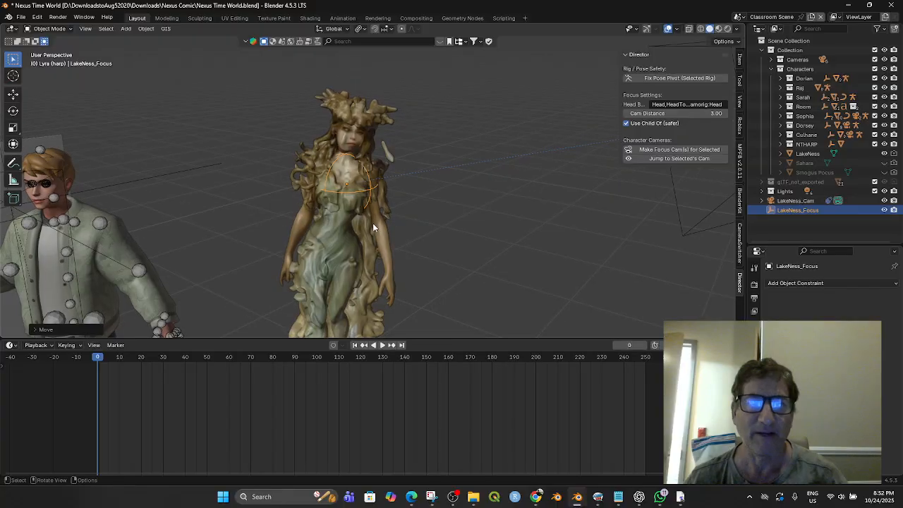
- Parent the LakeNess_Focus empty to the LakeNess figure using the Object parenting option
click(350, 141)
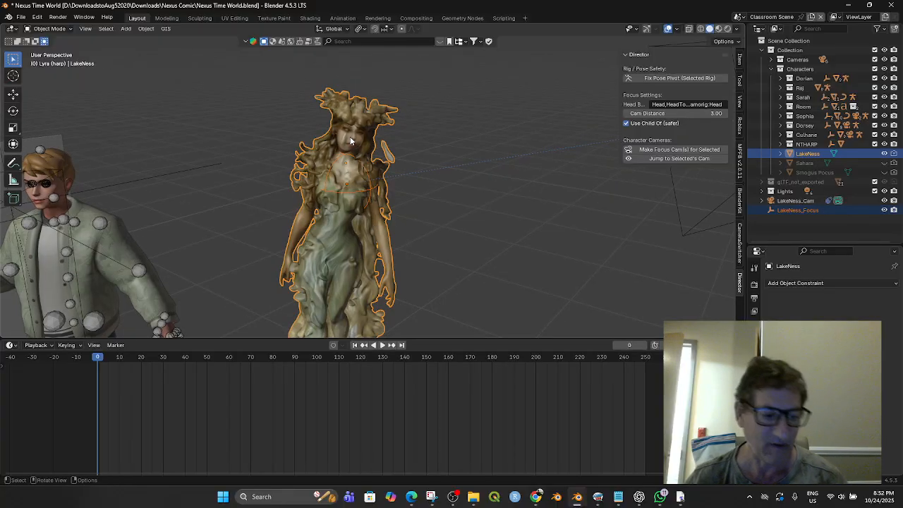
key(ctrl+p)
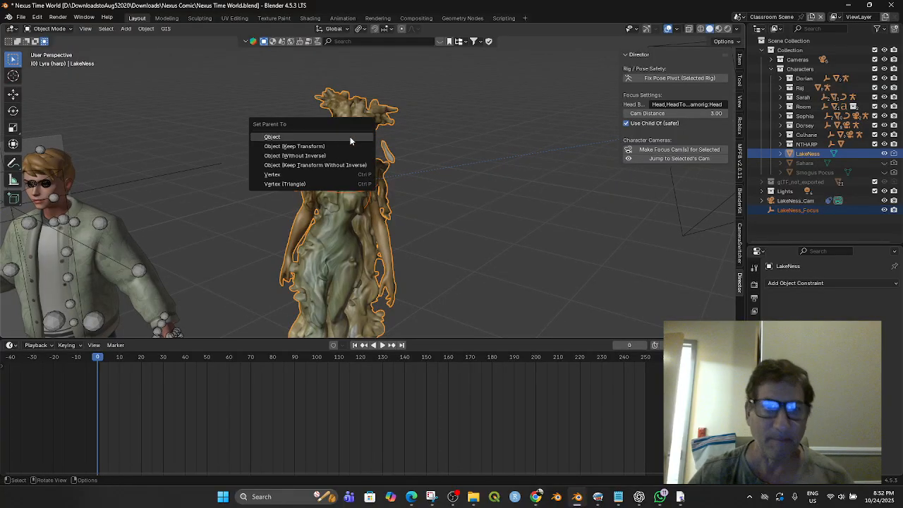
click(345, 137)
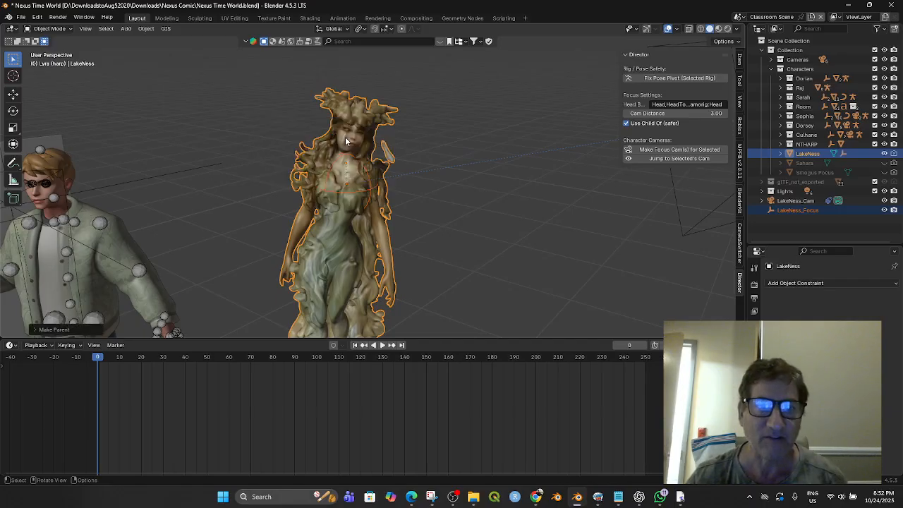
click(351, 122)
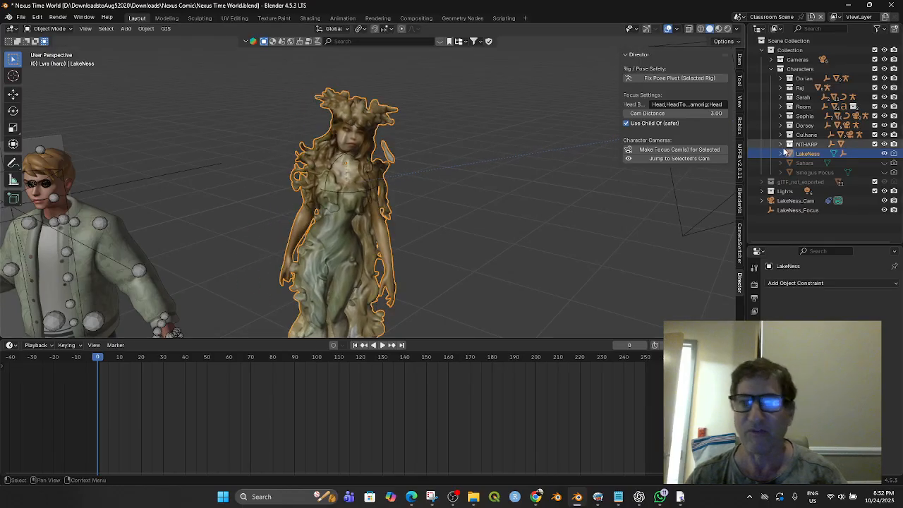
- Create a new collection under the Scene Collection and rename it Lake Ness
click(792, 210)
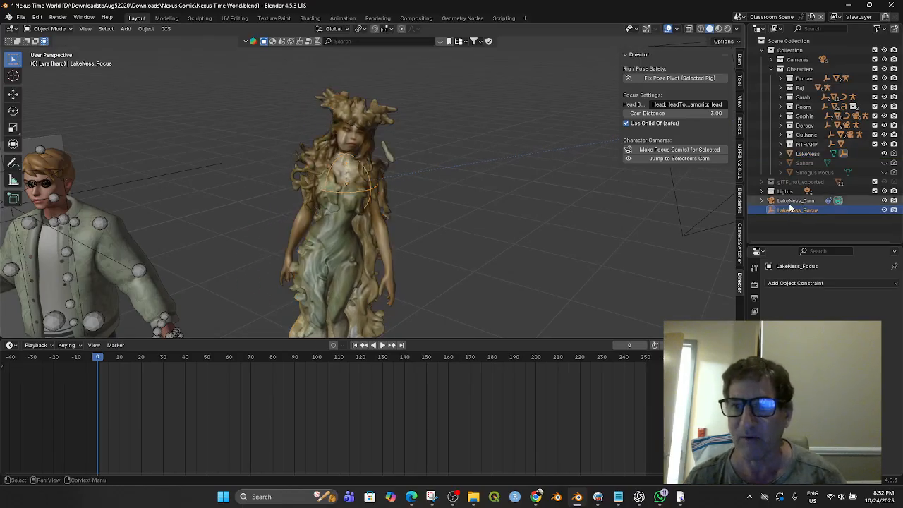
shift+click(789, 200)
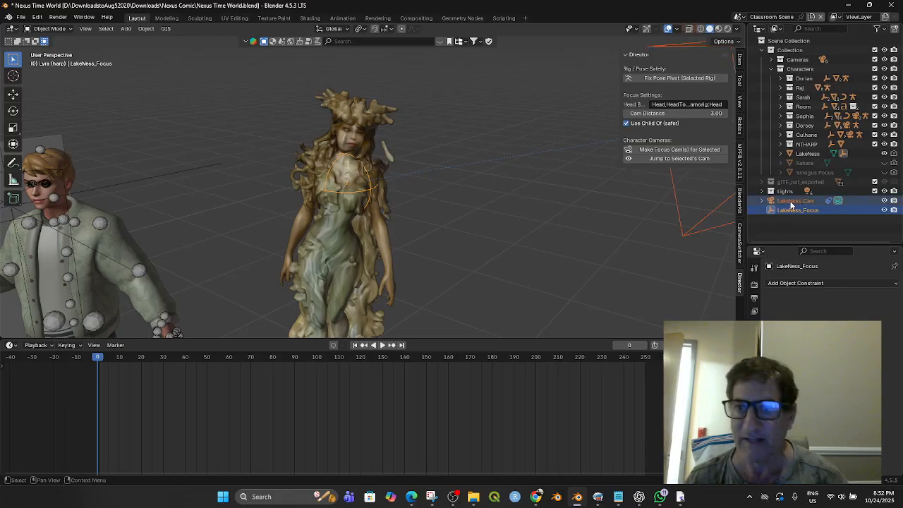
right_click(795, 43)
click(794, 42)
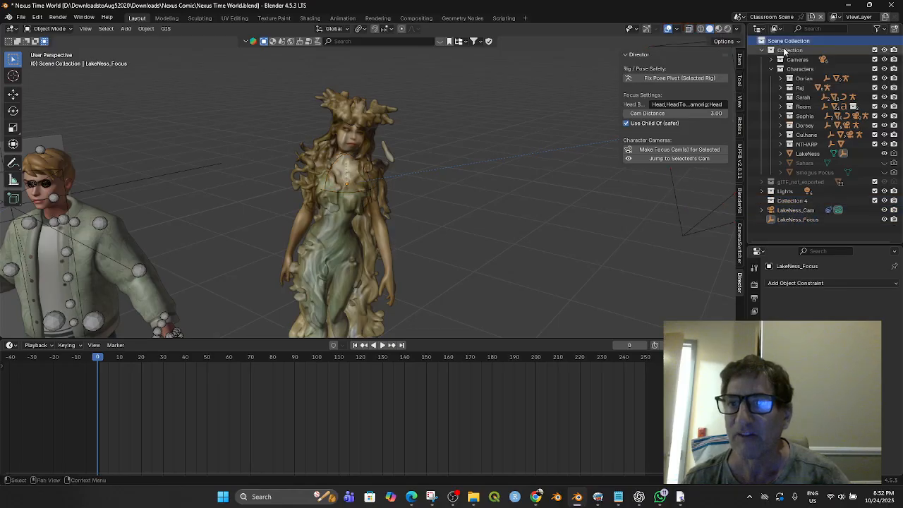
double_click(793, 202)
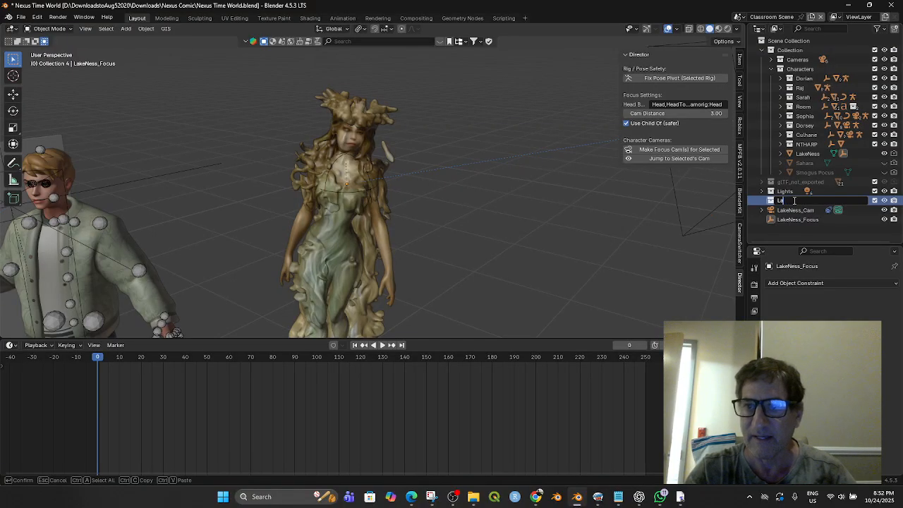
key(Return)
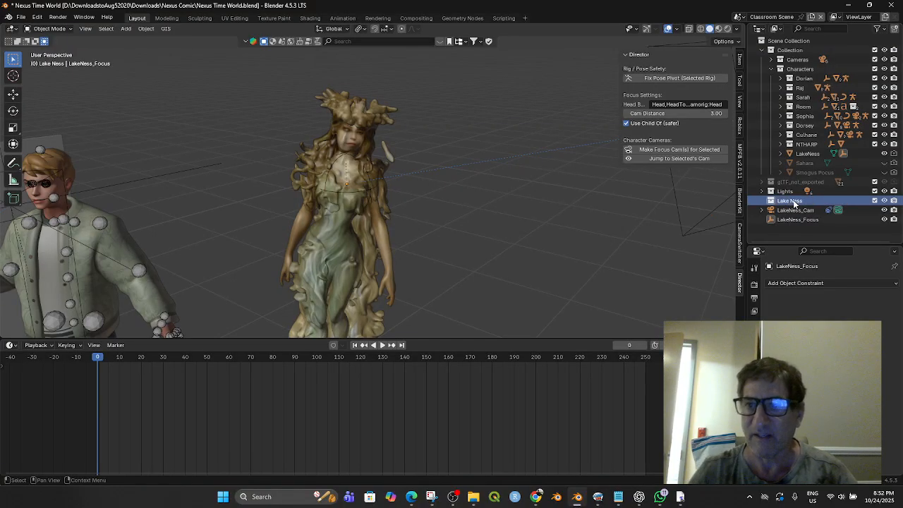
- Move LakeNess_Cam and LakeNess_Focus into the Lake Ness collection and collapse it
click(795, 211)
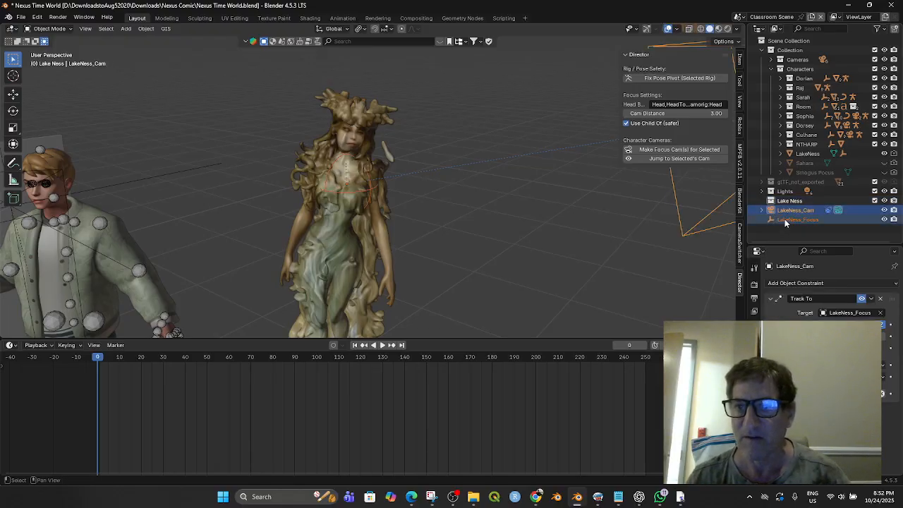
ctrl+click(785, 220)
drag(789, 215, 781, 204)
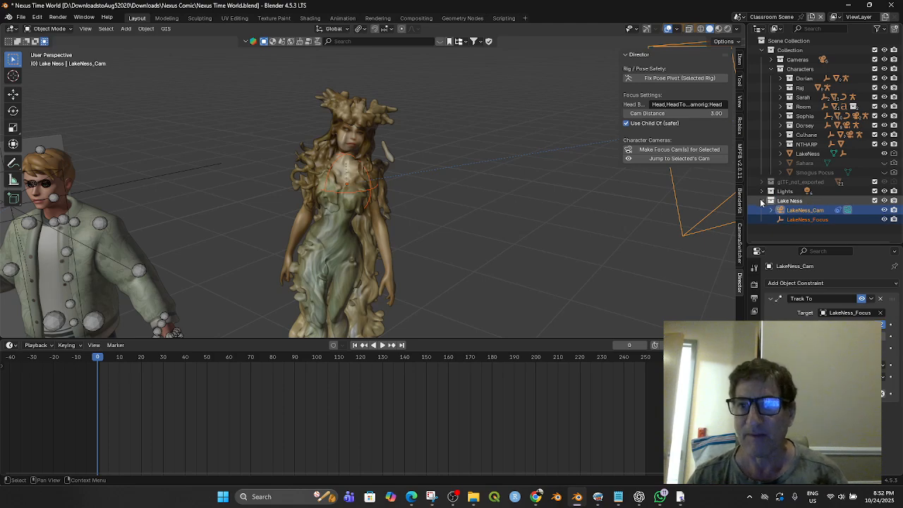
click(762, 201)
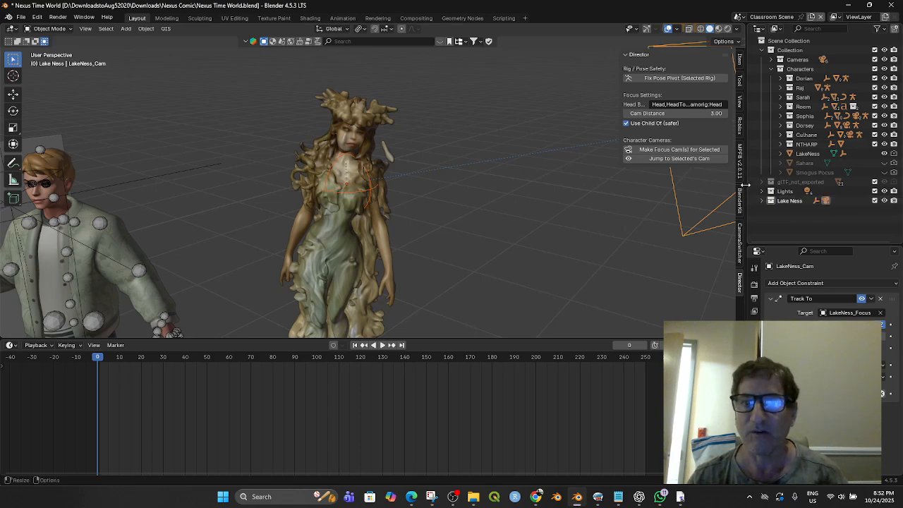
- Switch to LakeNess_Cam with the Camera Switcher and move the LakeNess figure freehand to test the camera tracking
click(740, 240)
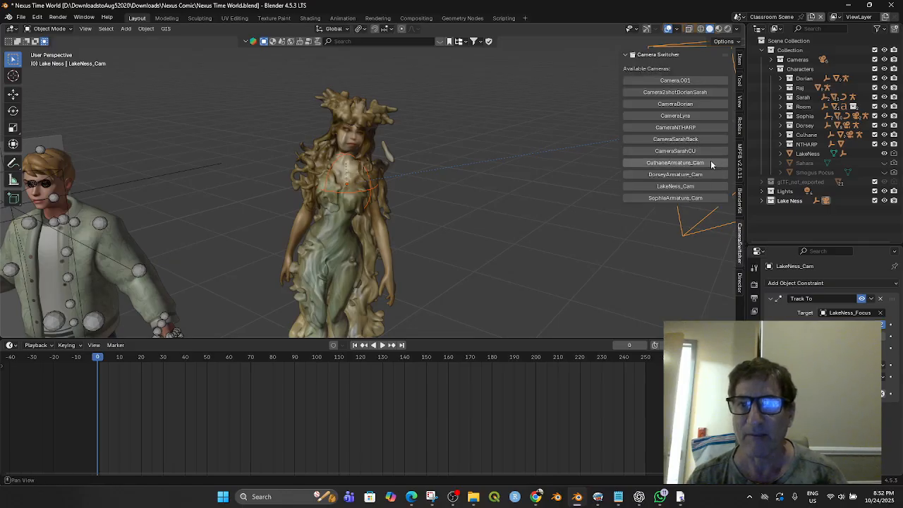
click(687, 186)
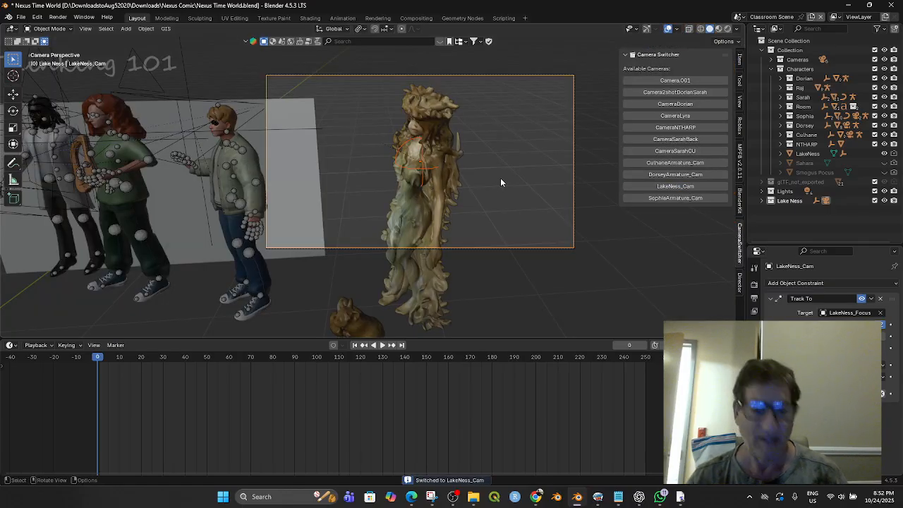
key(g)
click(400, 175)
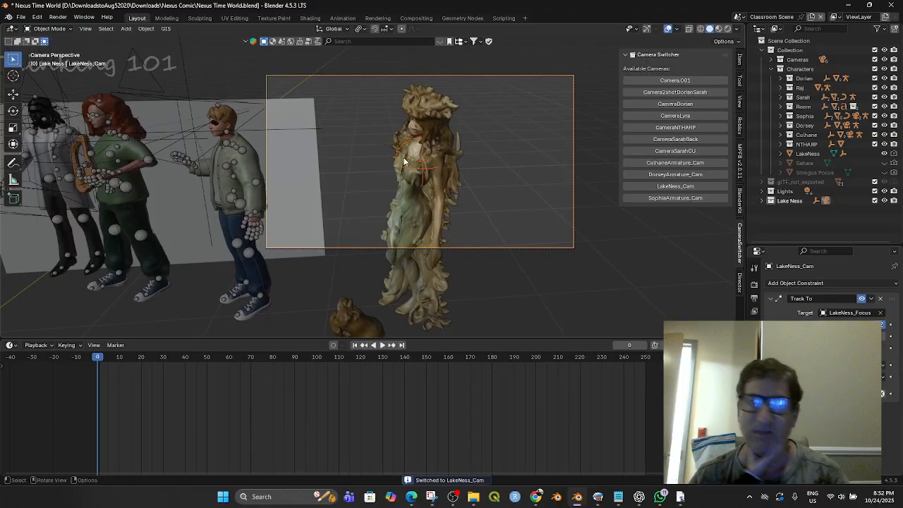
click(432, 123)
key(g)
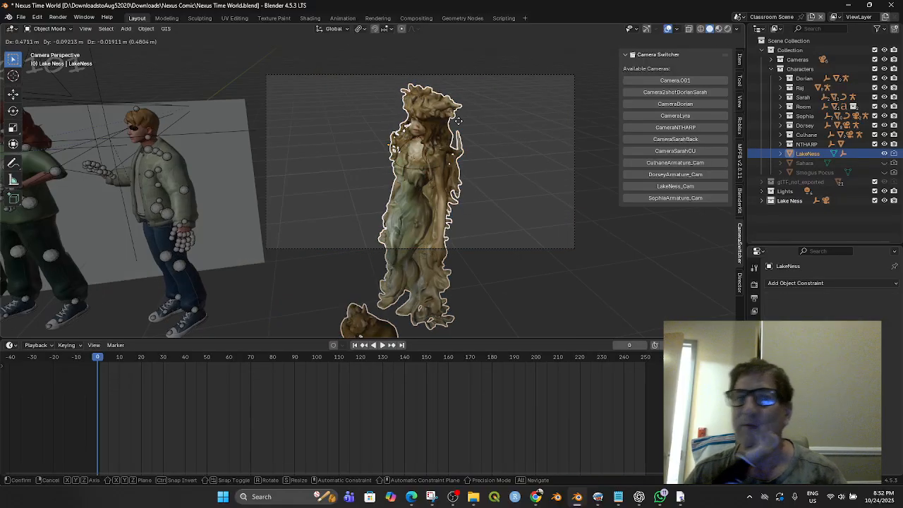
click(432, 103)
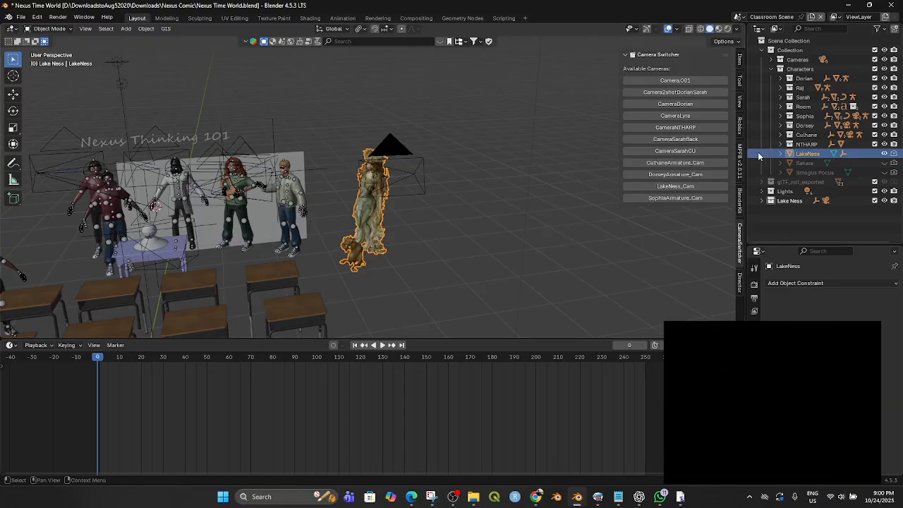
- Unhide the Sahara figure and move it freehand away from the classroom characters to the open floor near LakeNess
click(885, 163)
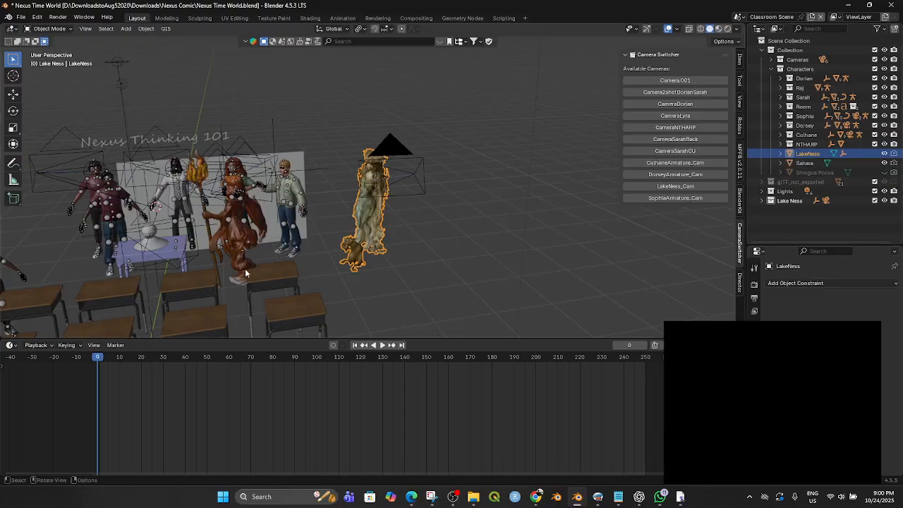
scroll(248, 256, up, 2)
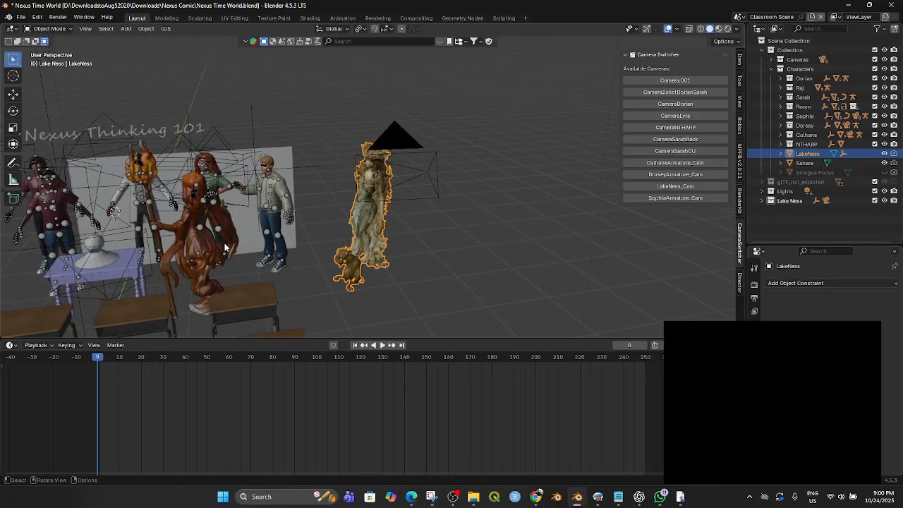
click(191, 224)
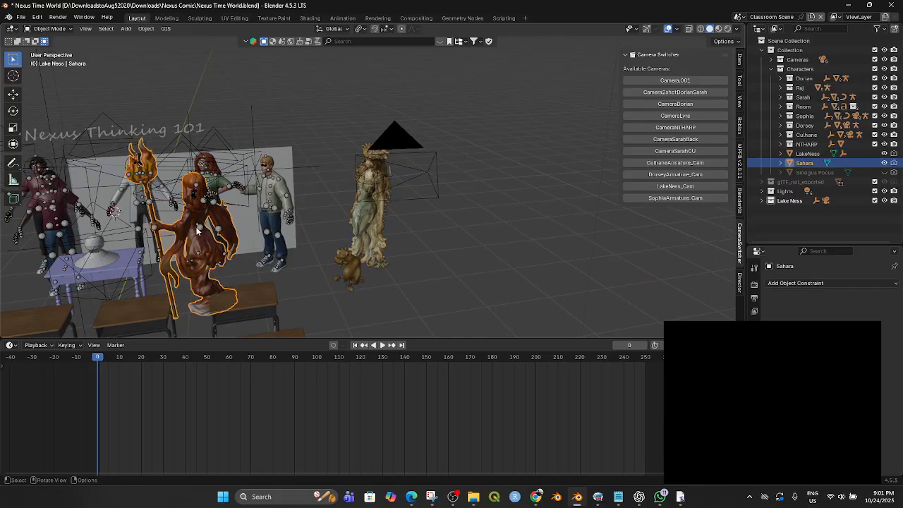
key(b)
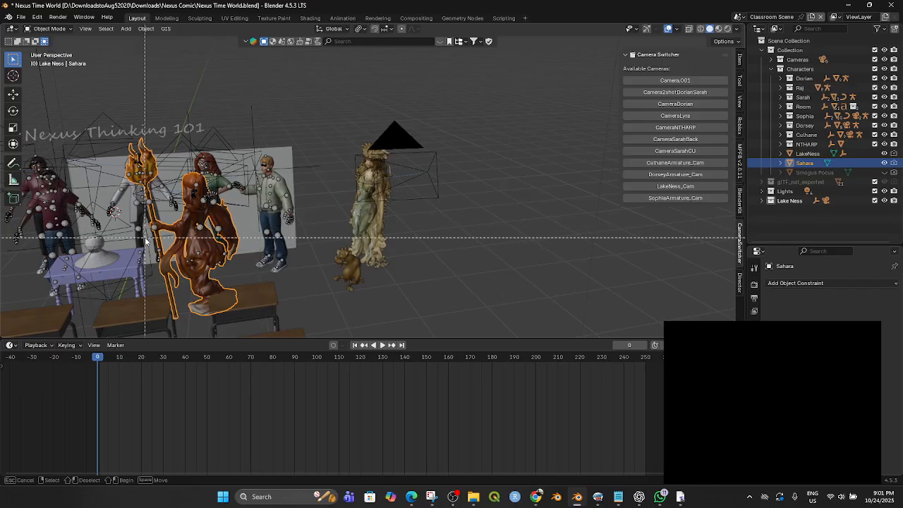
key(Escape)
key(g)
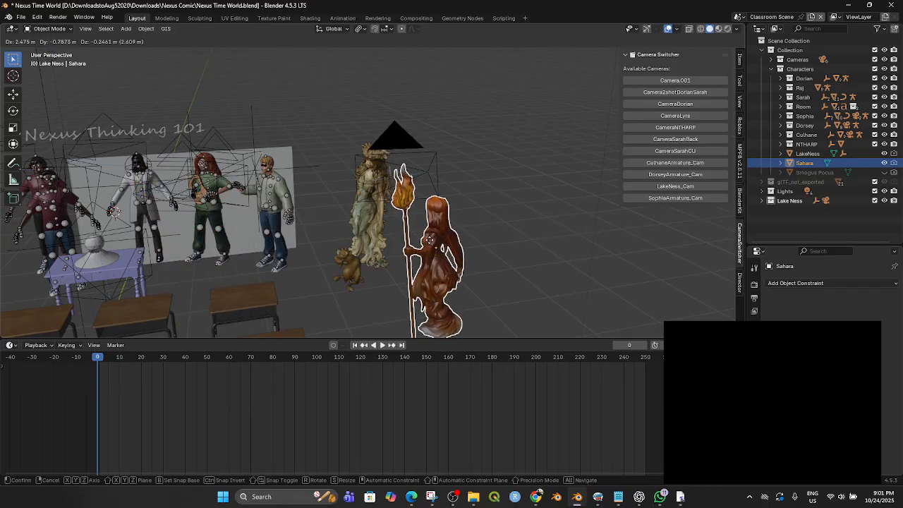
click(462, 265)
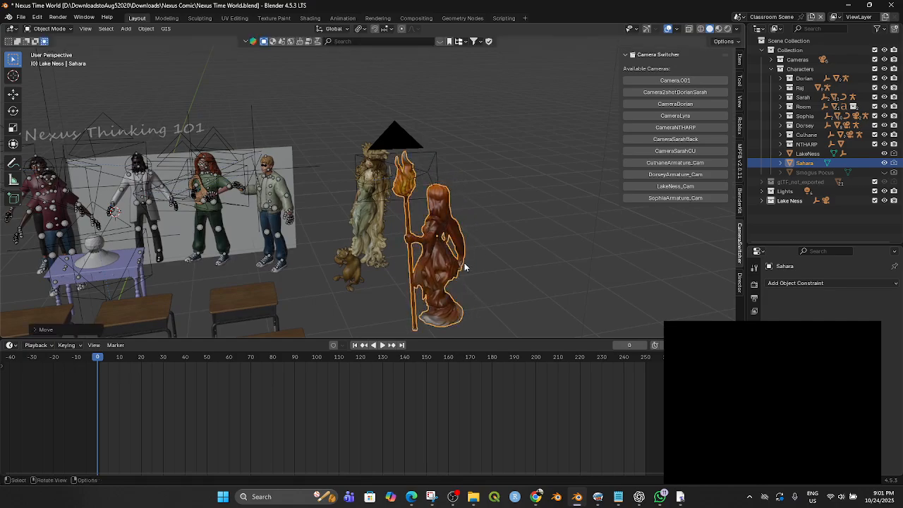
scroll(461, 267, down, 4)
key(g)
click(413, 290)
middle_drag(416, 292, 449, 246)
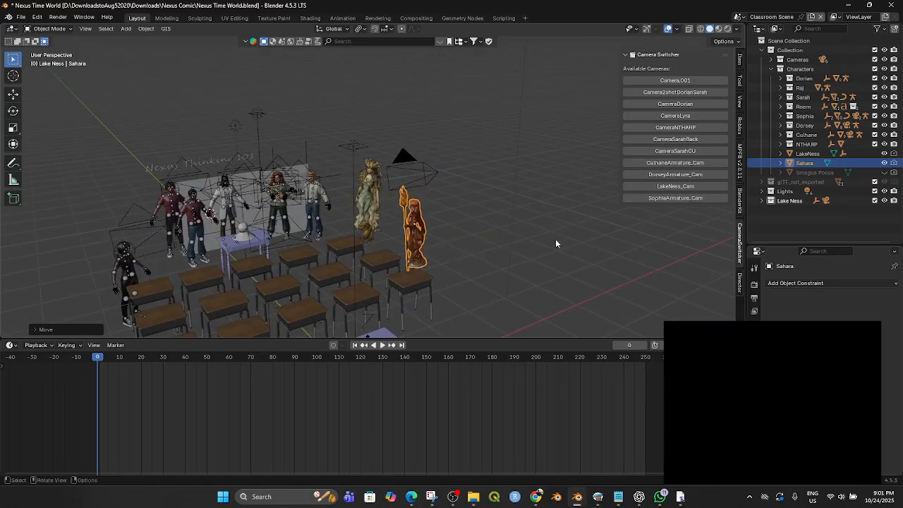
- Create a focus camera for Sahara with the Director add-on and jump to that camera's view
click(740, 282)
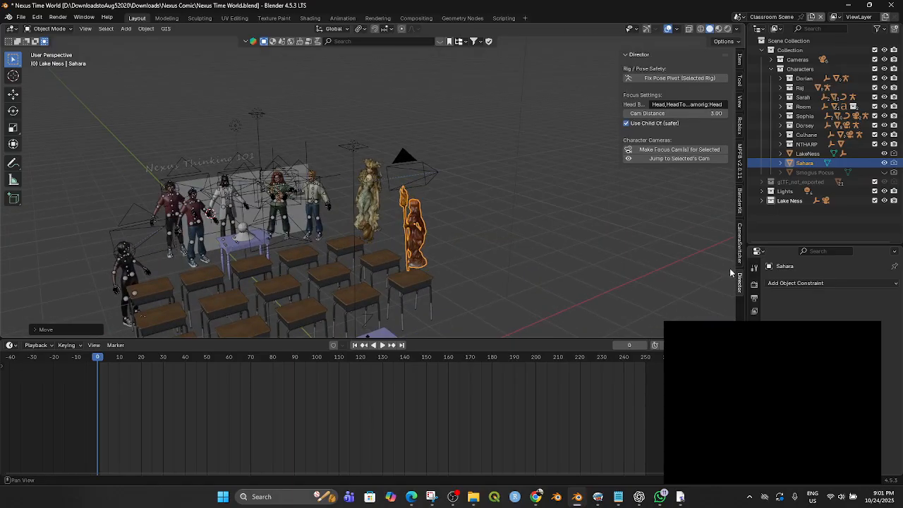
click(672, 151)
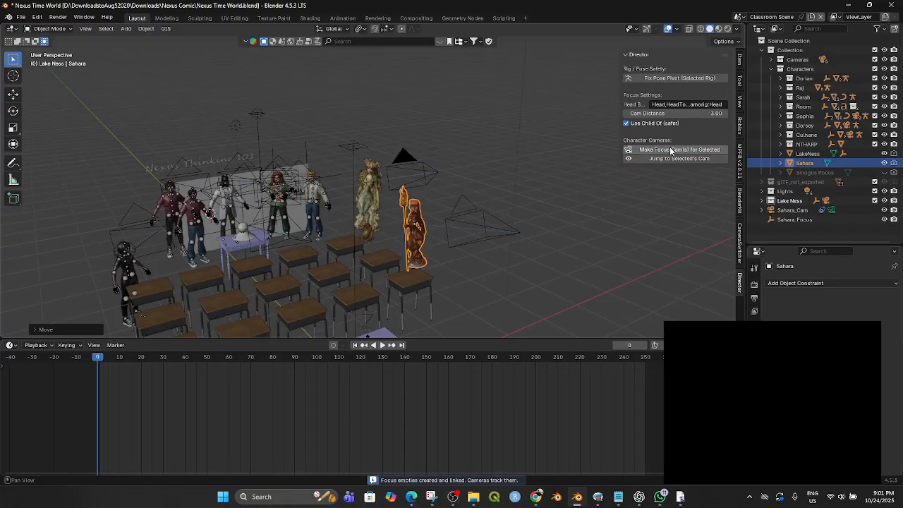
scroll(474, 243, up, 2)
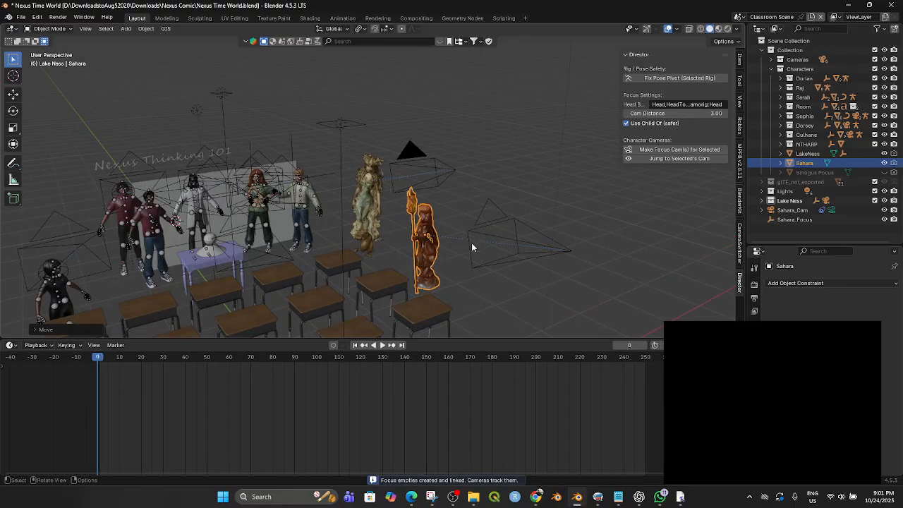
click(657, 158)
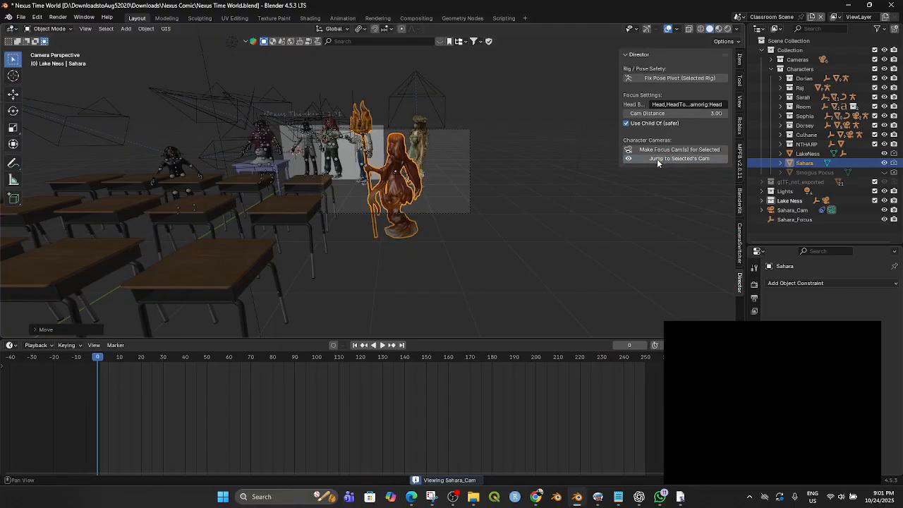
scroll(429, 186, up, 3)
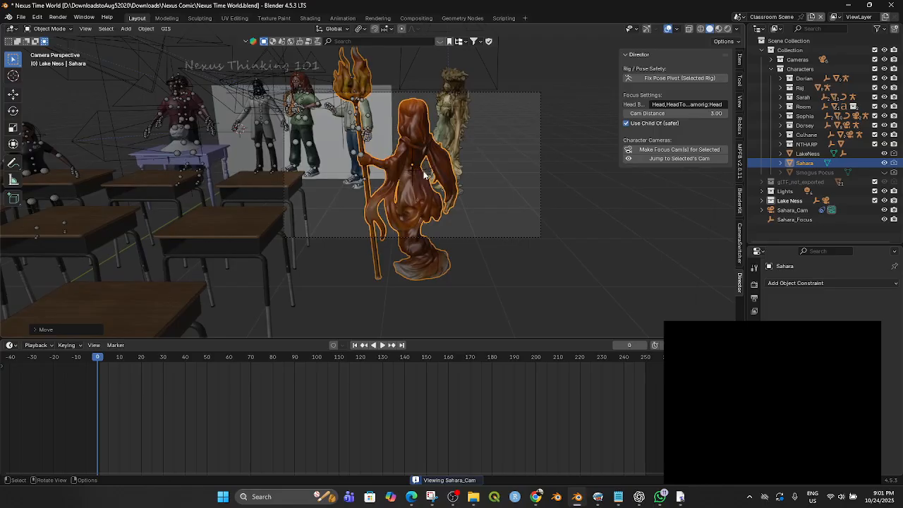
key(g)
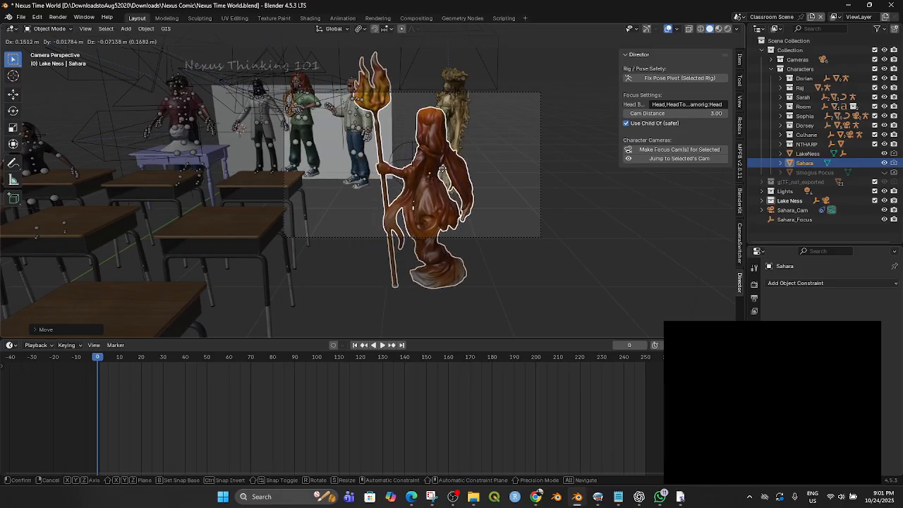
right_click(446, 178)
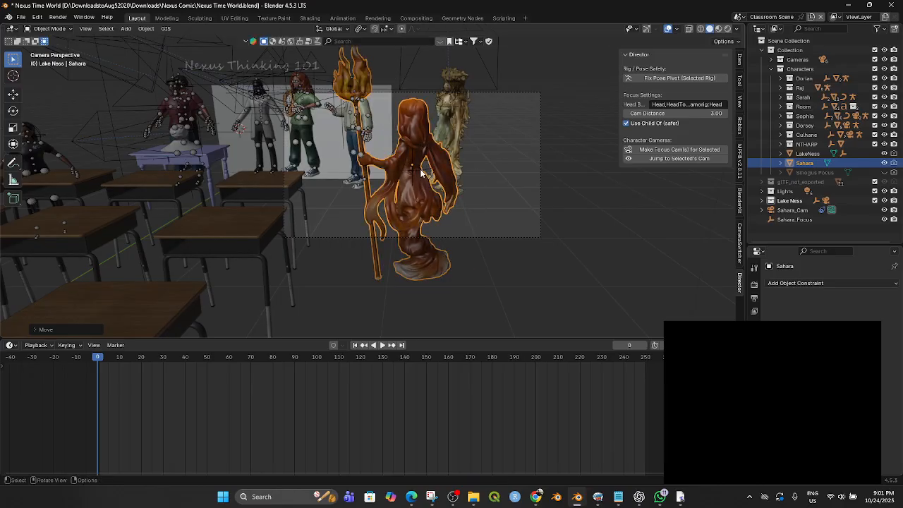
- Parent the Sahara_Focus empty to the Sahara figure with the Object parenting option
click(422, 172)
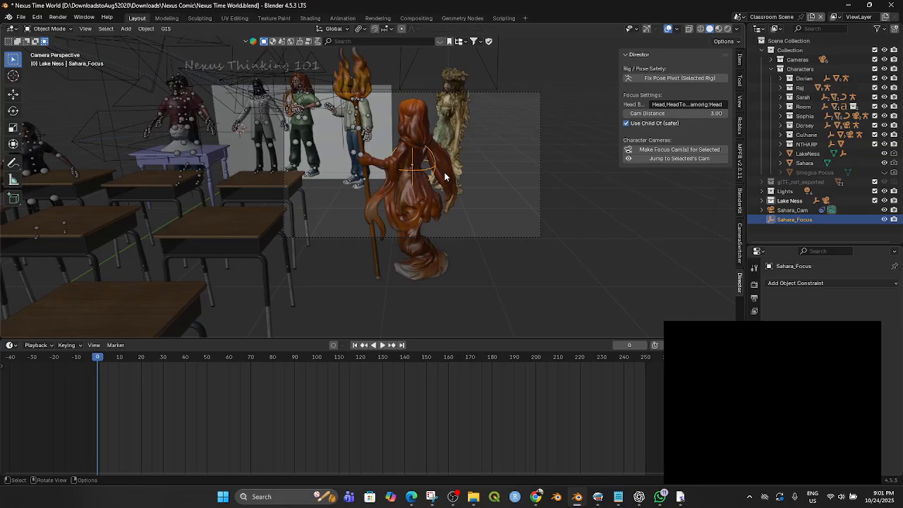
key(g)
right_click(421, 168)
click(415, 139)
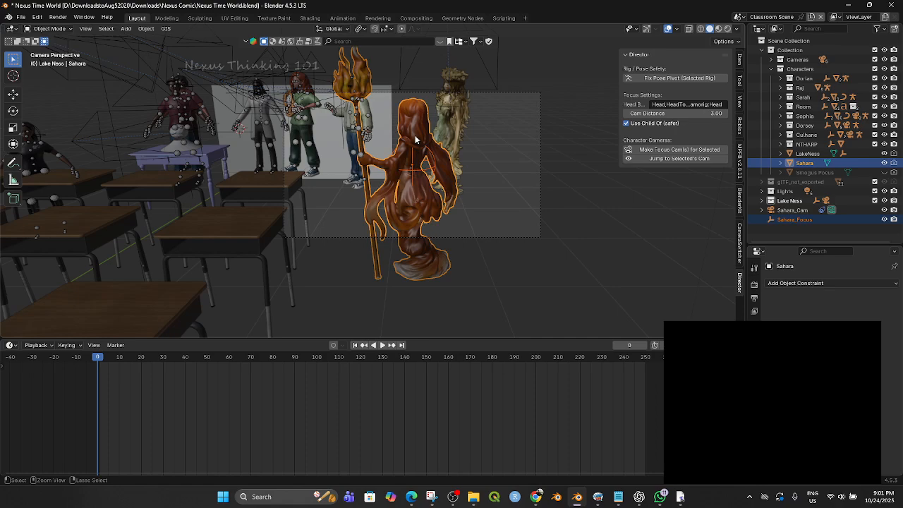
key(ctrl+p)
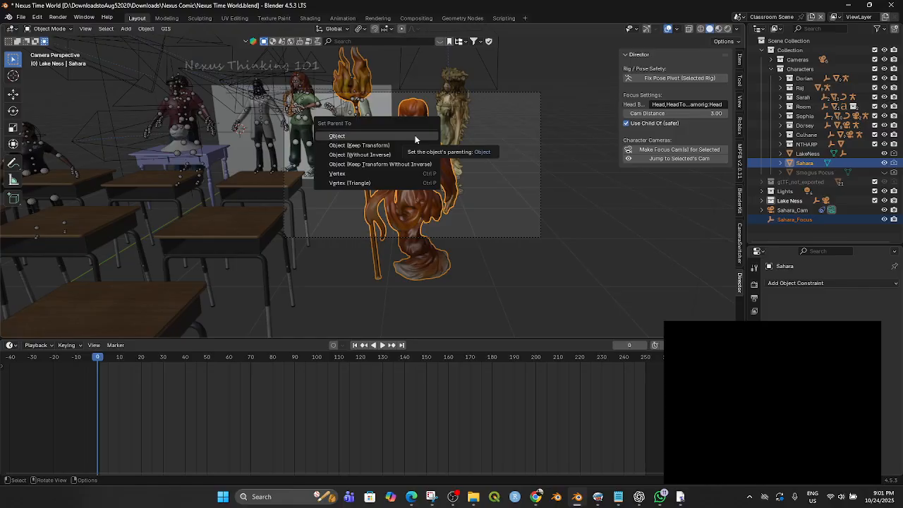
click(367, 137)
- Try moving the Sahara figure freehand to test the camera tracking, and cancel the move
click(415, 150)
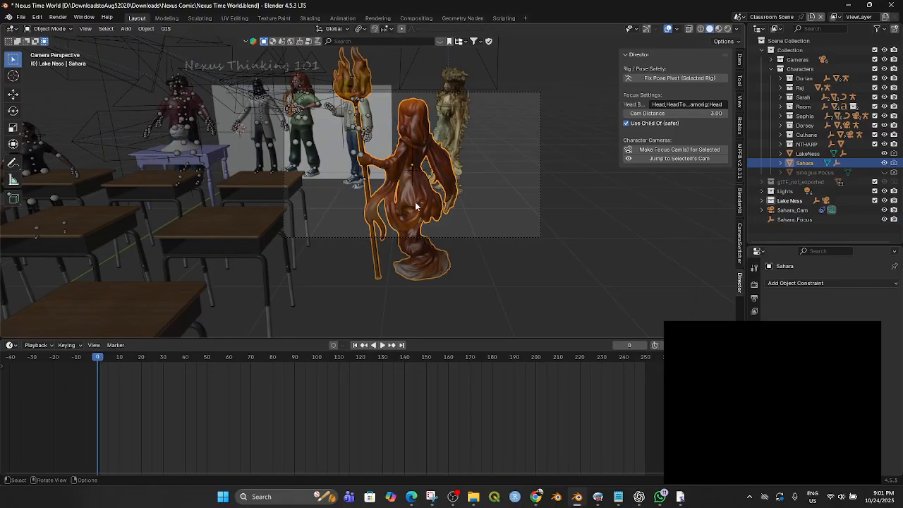
key(g)
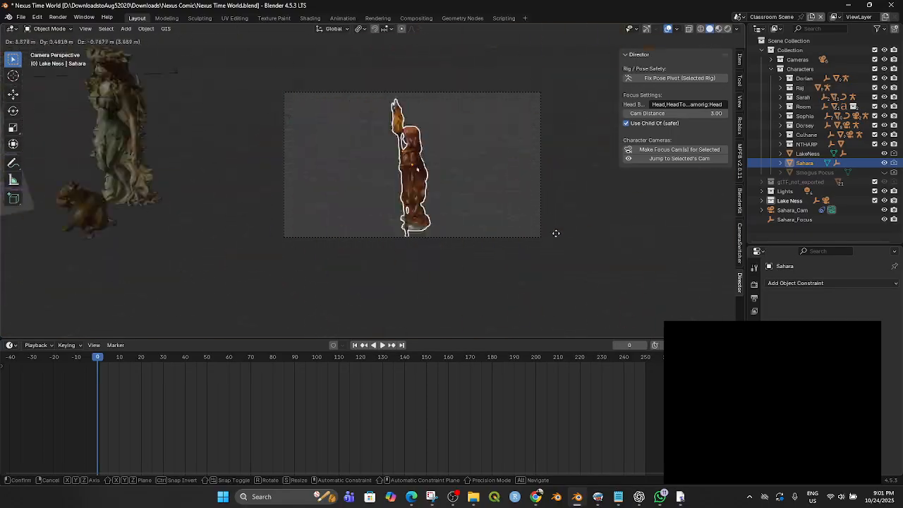
right_click(520, 202)
- Raise the Sahara_Focus empty along the Z axis from the body to Sahara's head
click(414, 175)
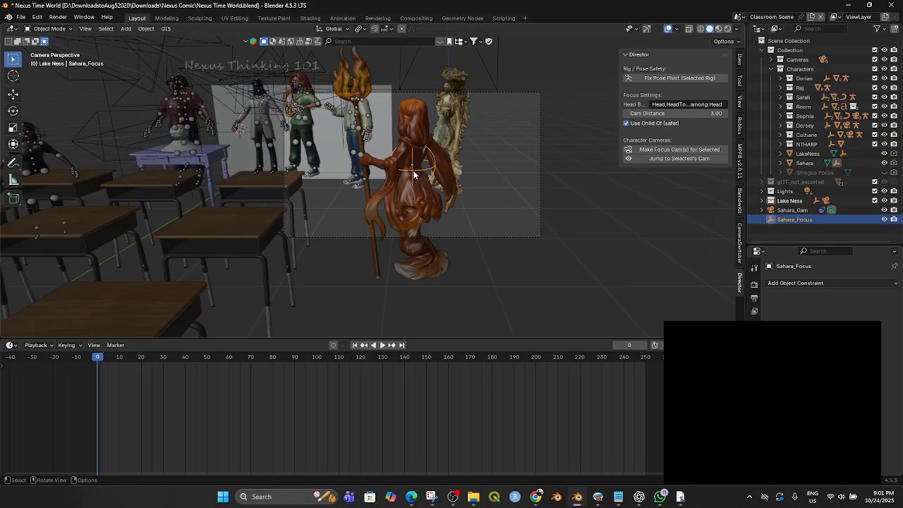
middle_drag(418, 230, 480, 241)
key(g)
key(z)
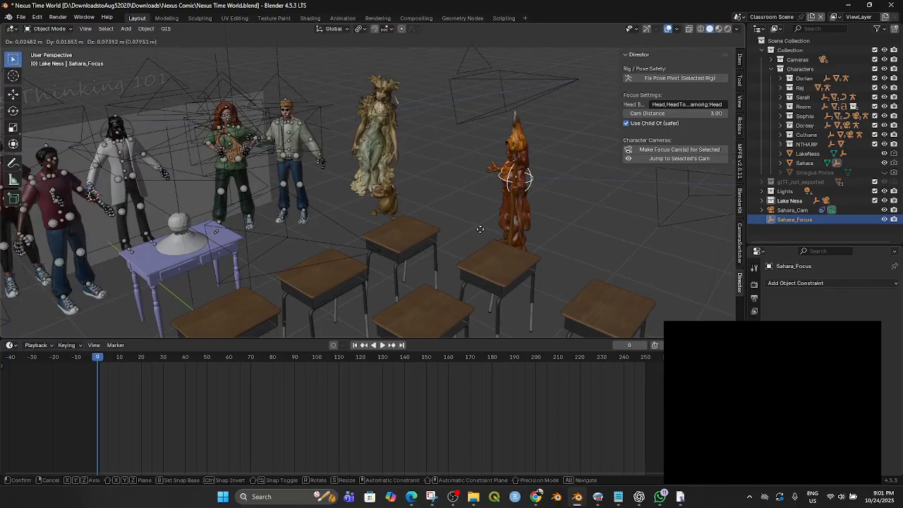
click(511, 235)
middle_drag(511, 235, 461, 224)
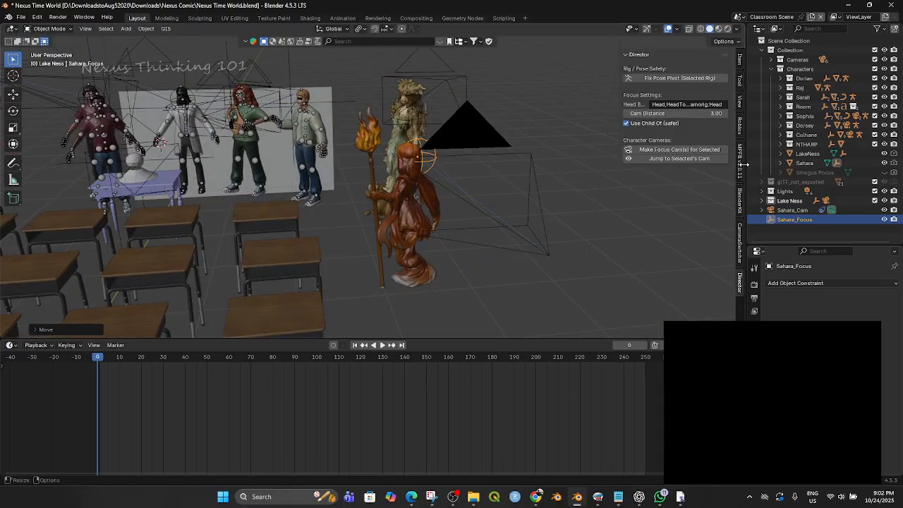
- Switch to Sahara_Cam with the Camera Switcher and move Sahara_Focus freehand to centre it on Sahara's head
click(739, 244)
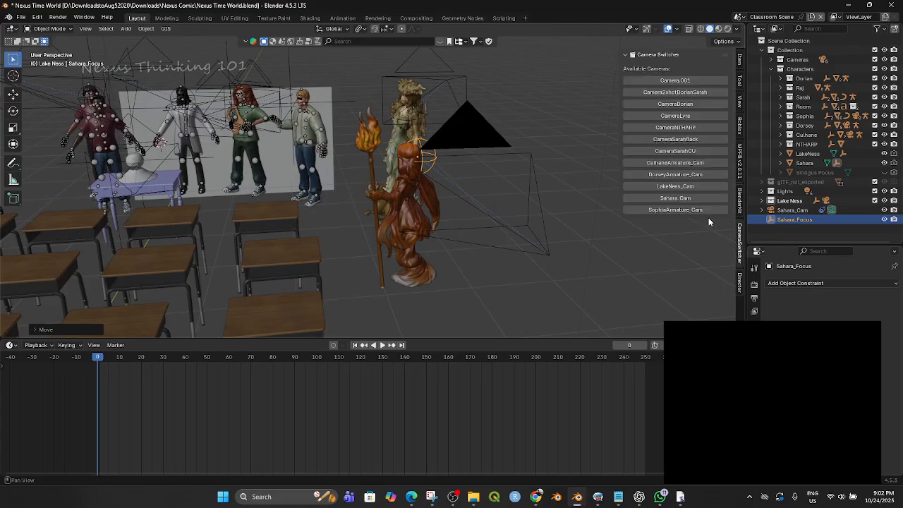
click(677, 199)
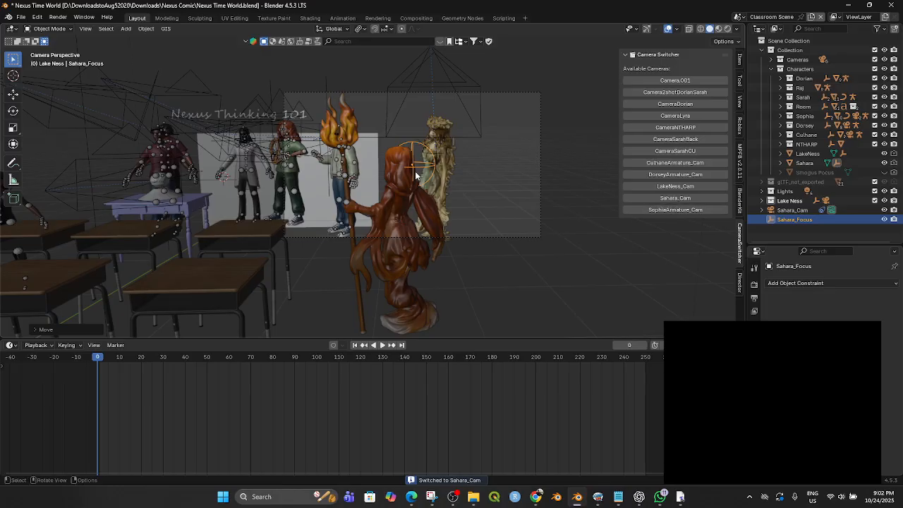
key(g)
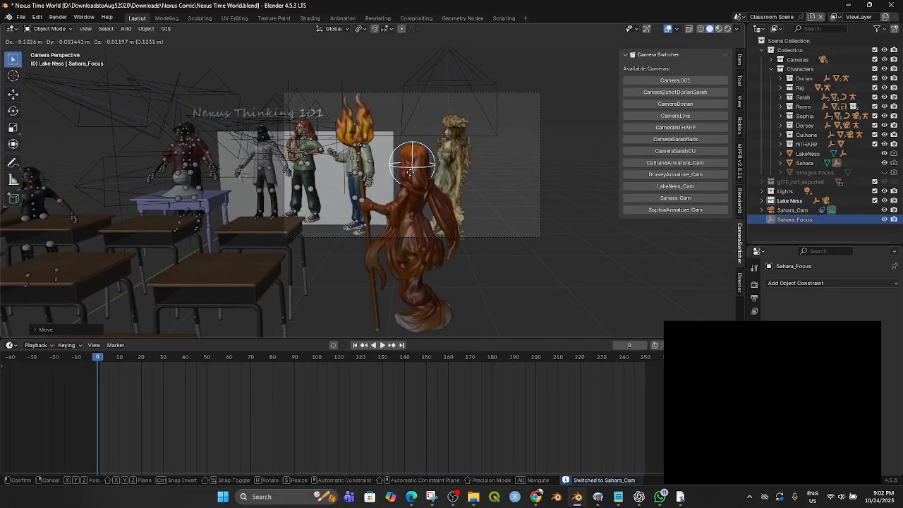
click(412, 175)
- Test the adjusted focus by moving the Sahara figure freehand in the Sahara_Cam view, and cancel the move
click(414, 235)
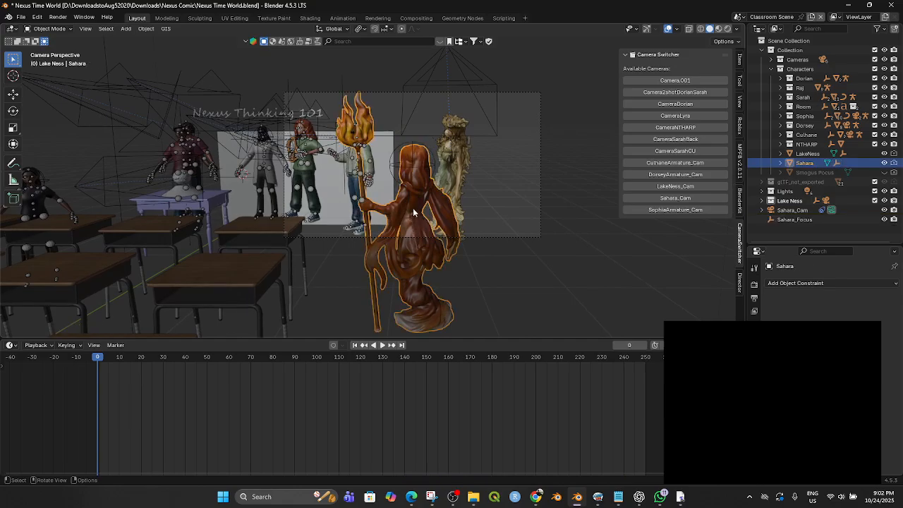
key(g)
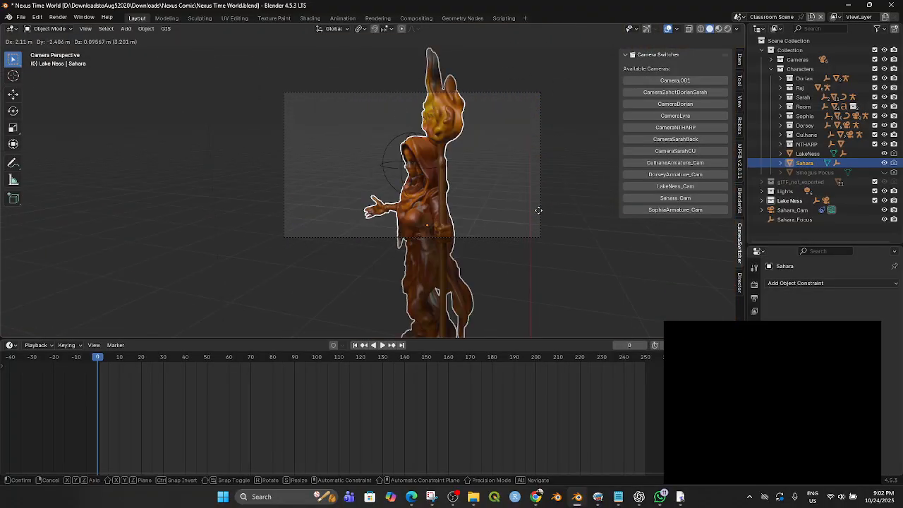
right_click(530, 223)
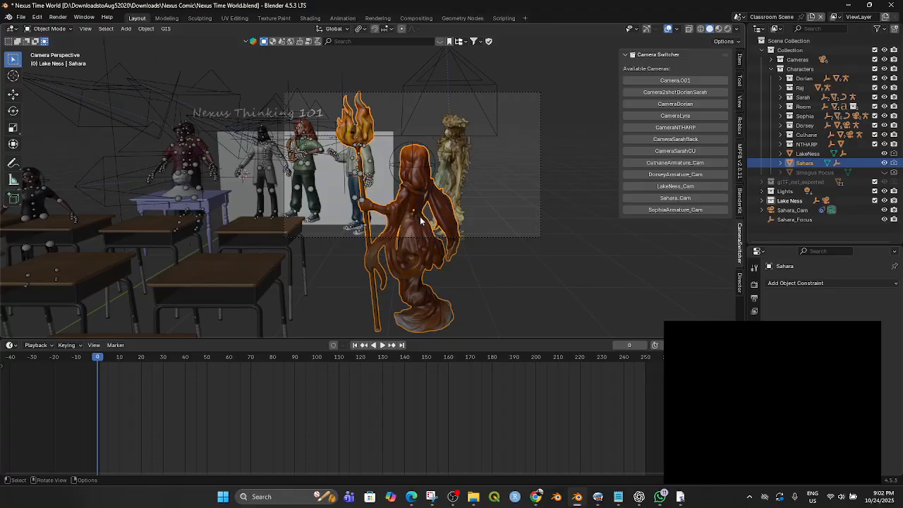
scroll(445, 197, down, 1)
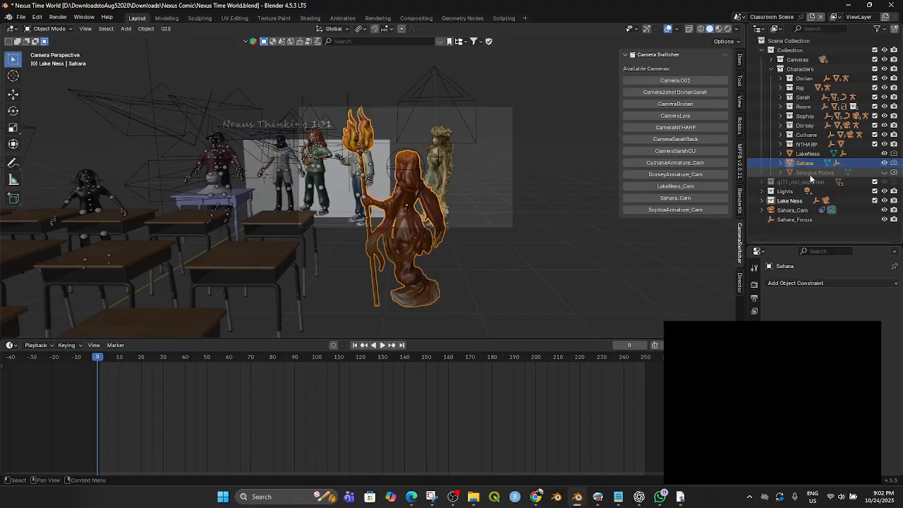
- Create a new collection under the Scene Collection, rename it SAHARA and nest it inside Characters
click(793, 211)
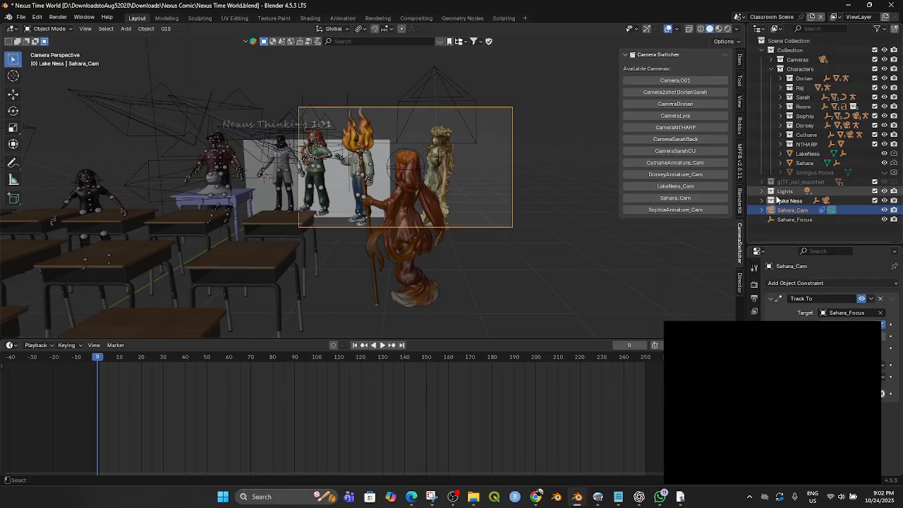
click(785, 219)
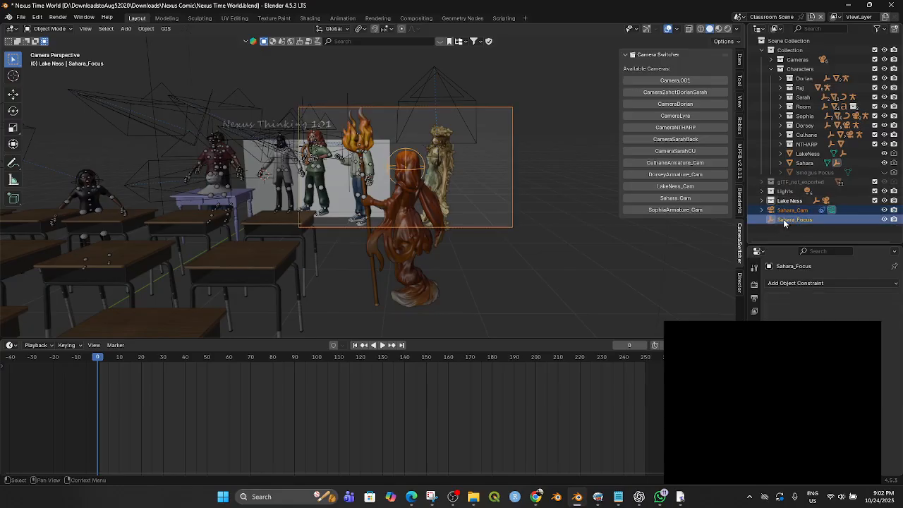
mouse_move(789, 218)
mouse_down()
mouse_move(794, 203)
mouse_move(793, 213)
mouse_up()
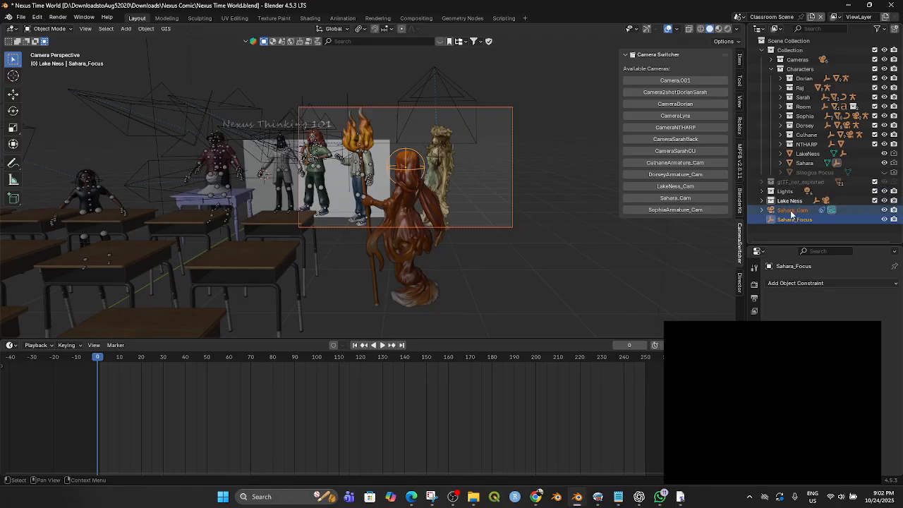
right_click(791, 40)
click(785, 39)
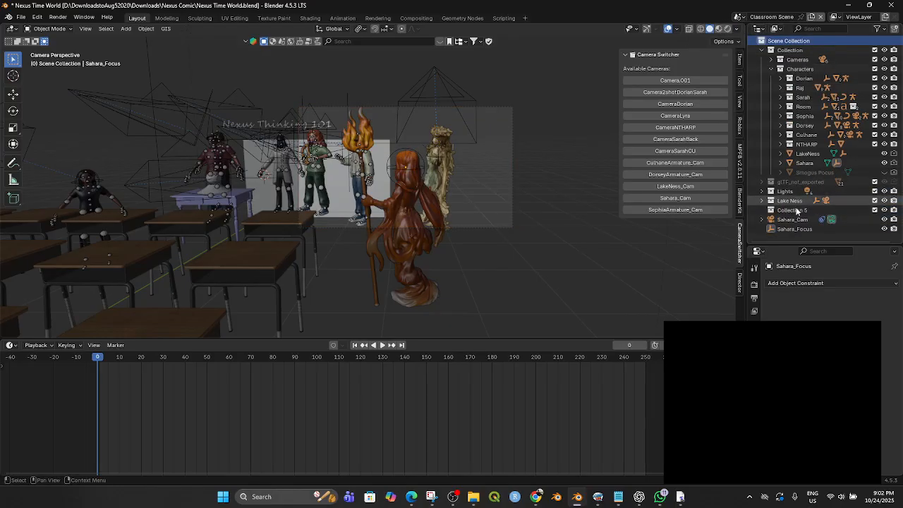
double_click(788, 210)
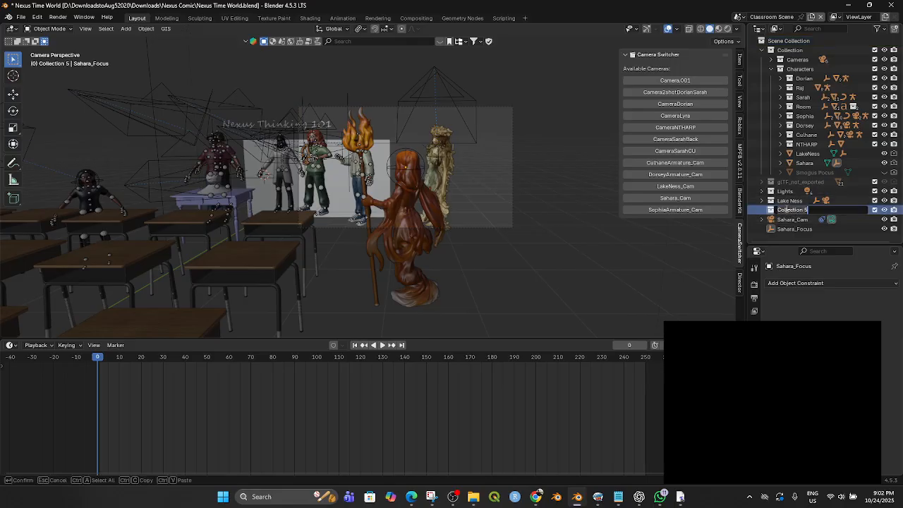
text(SAHARA)
key(Return)
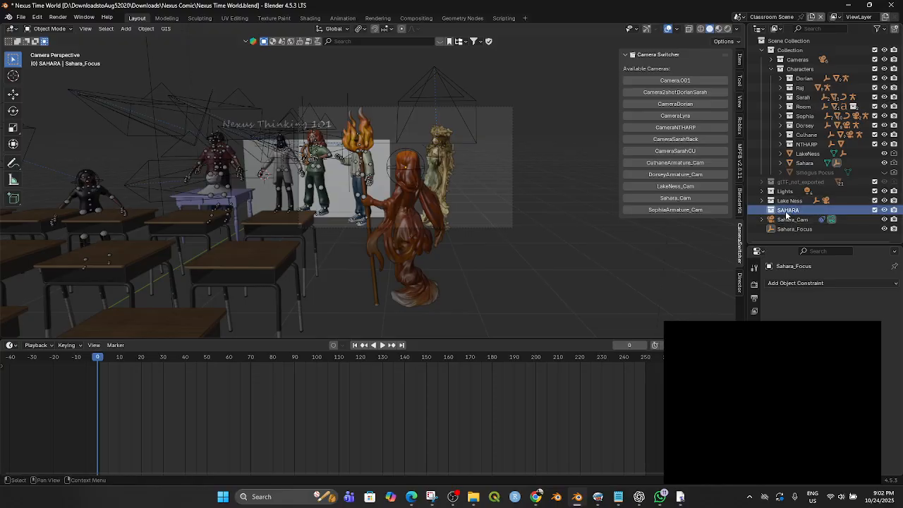
drag(779, 215, 792, 79)
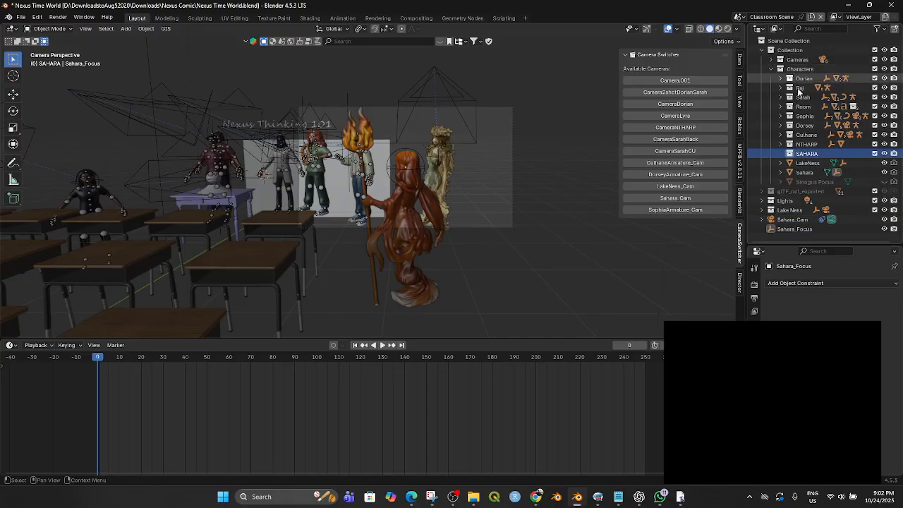
- Move the Sahara figure into the SAHARA collection, and nest the Lake Ness collection with the LakeNess figure inside Characters
drag(802, 176, 793, 151)
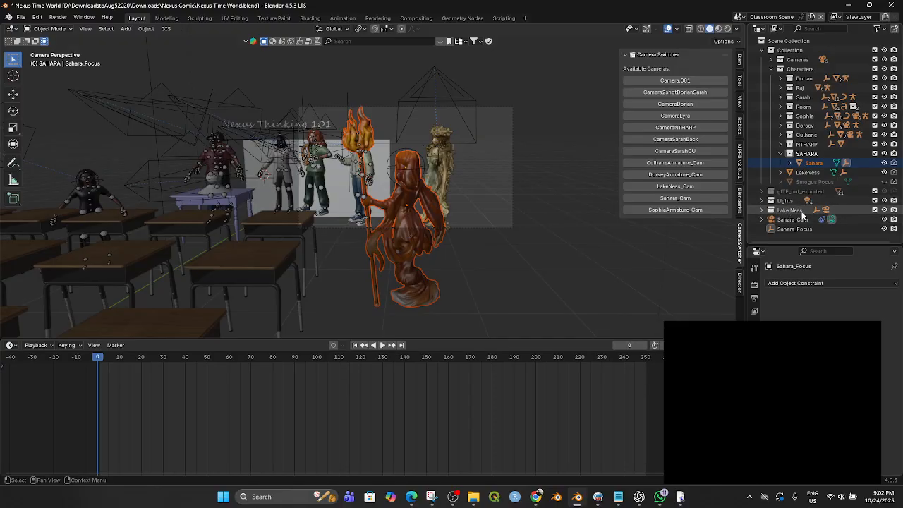
drag(787, 210, 808, 173)
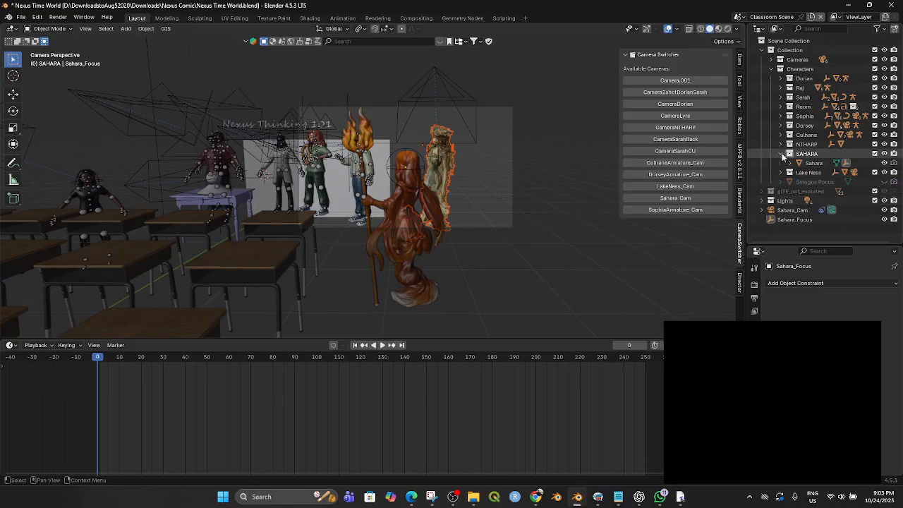
click(781, 154)
- Move Sahara_Cam and Sahara_Focus together into the SAHARA collection
click(792, 201)
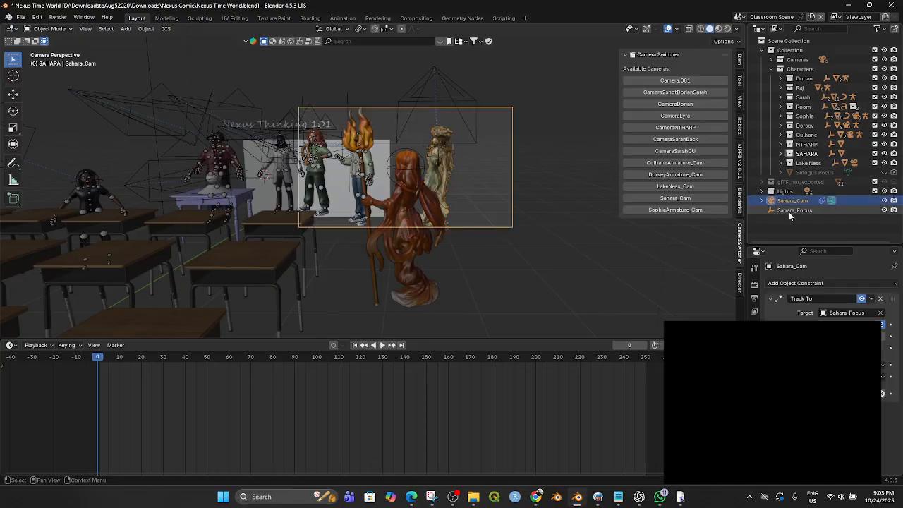
shift+click(791, 211)
drag(790, 204, 797, 157)
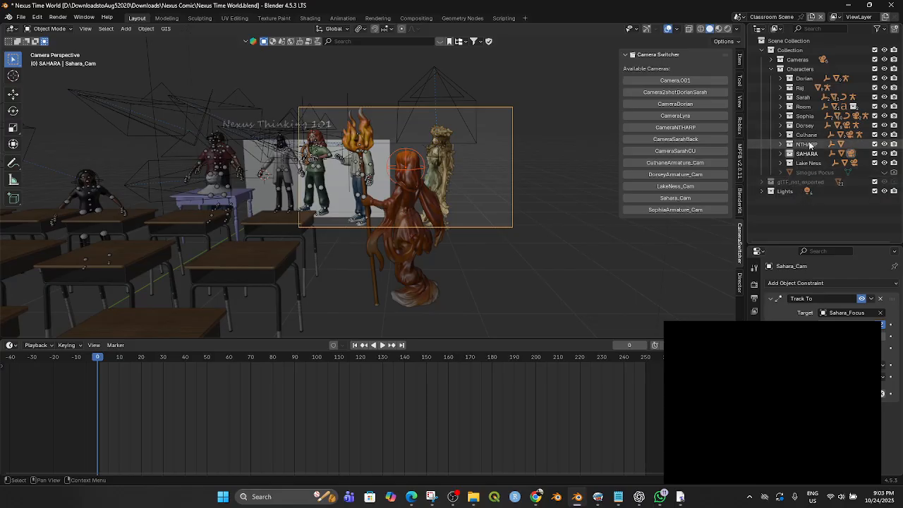
- Create a new collection under Collection, rename it SMOGUSPOCUS and nest it inside Characters
right_click(792, 50)
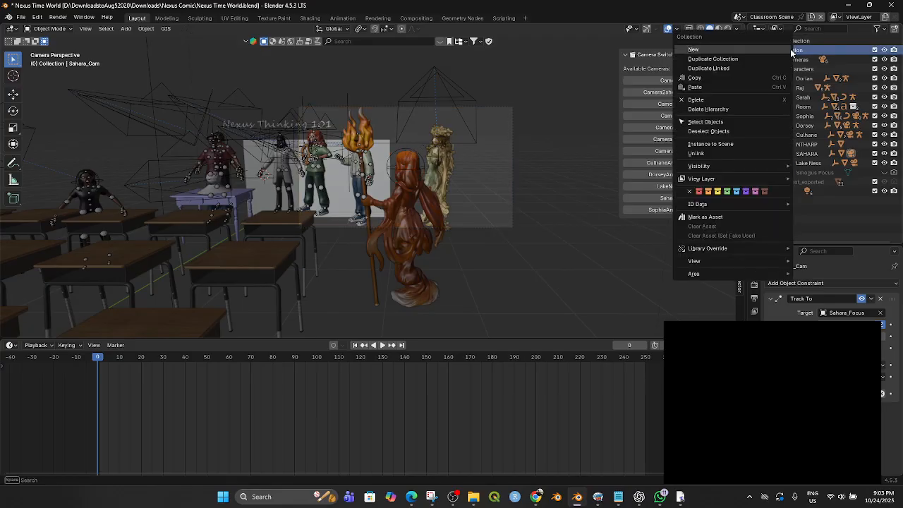
click(788, 53)
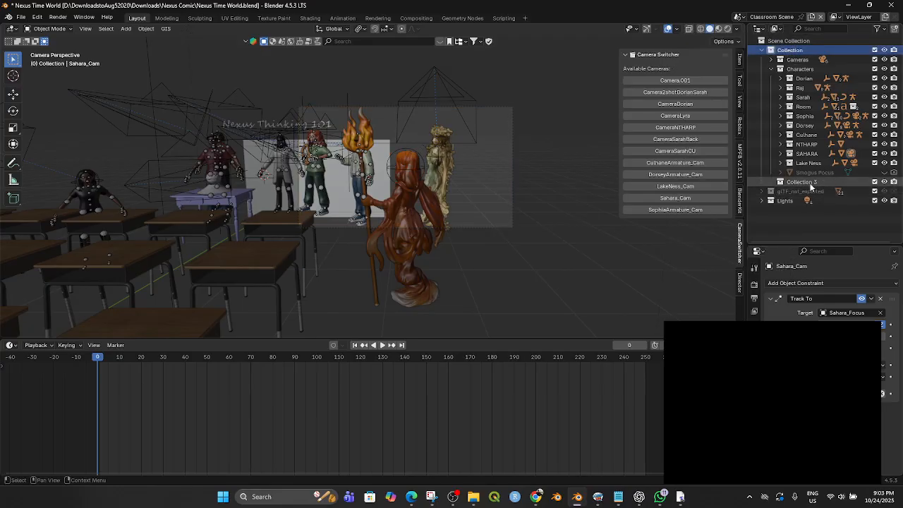
double_click(812, 183)
text(SMOGUSPOCUS)
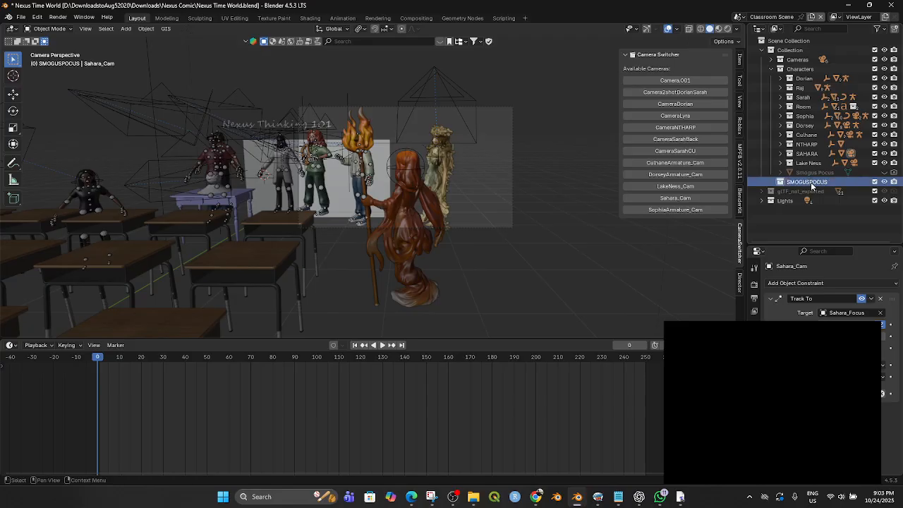
key(Return)
drag(811, 182, 793, 72)
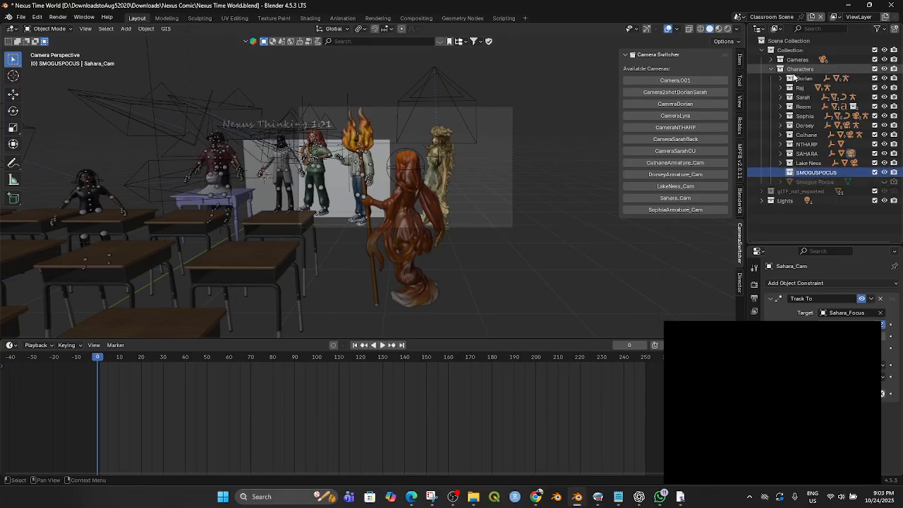
- Move the Smogus Pocus figure into the SMOGUSPOCUS collection, unhide it and select it in the scene
drag(788, 182, 789, 171)
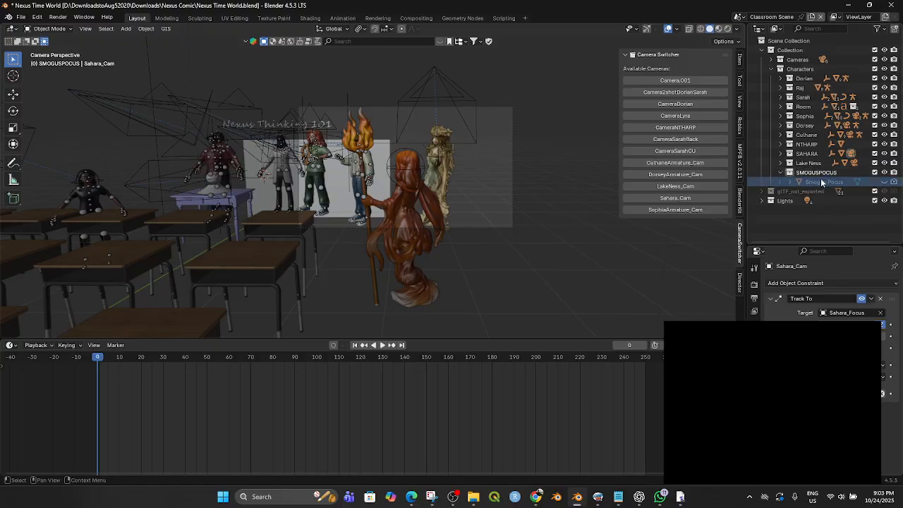
click(884, 182)
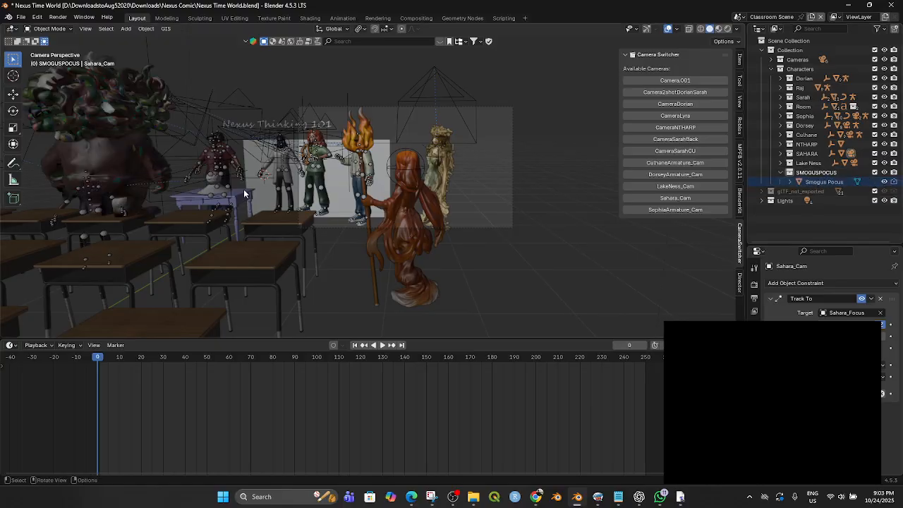
scroll(167, 168, down, 2)
middle_drag(179, 167, 427, 227)
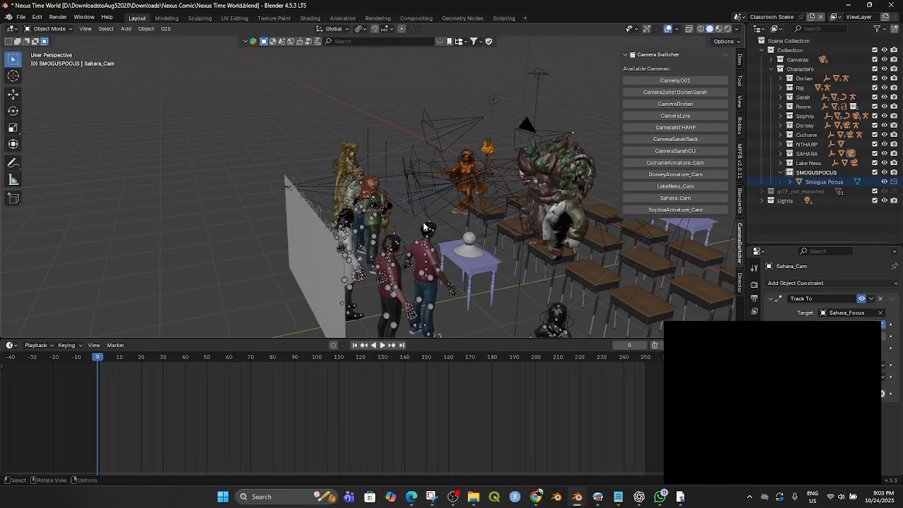
click(565, 217)
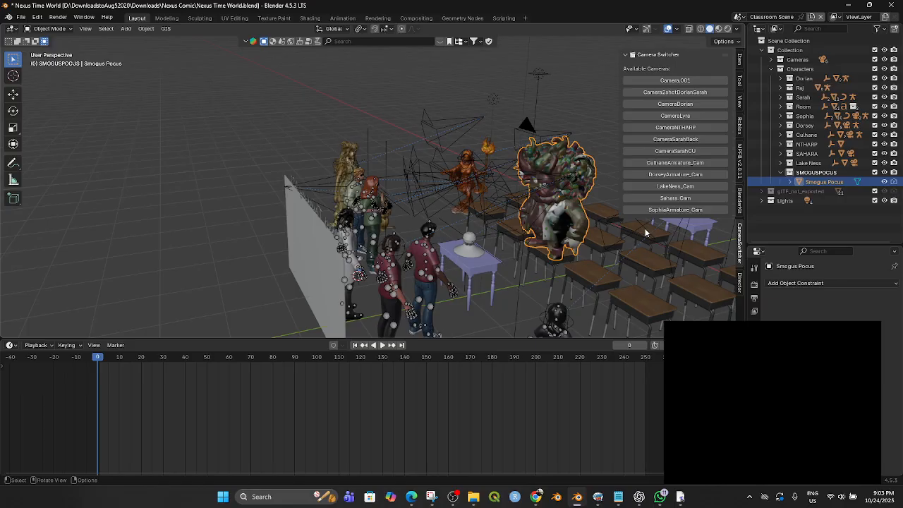
scroll(575, 250, down, 6)
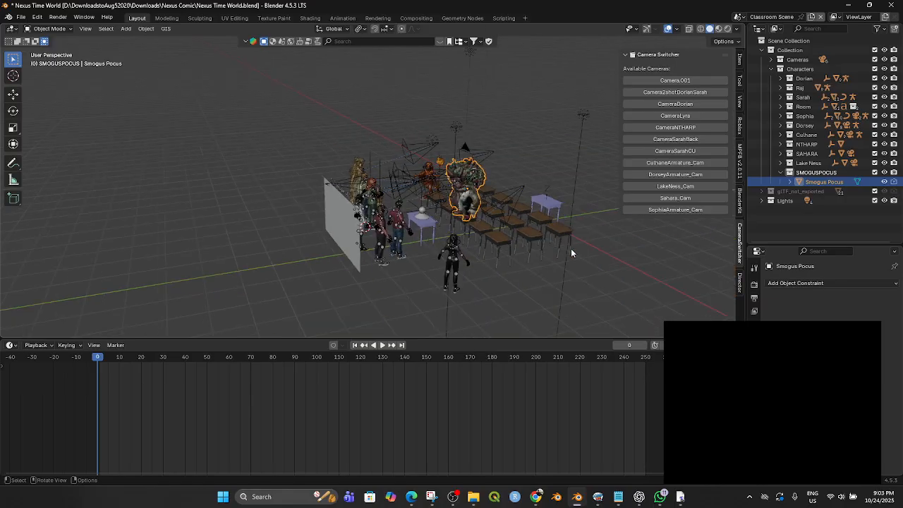
- Make a focus camera for the selected Smogus Pocus figure with the Director add-on, and jump to that camera's view
scroll(501, 274, up, 4)
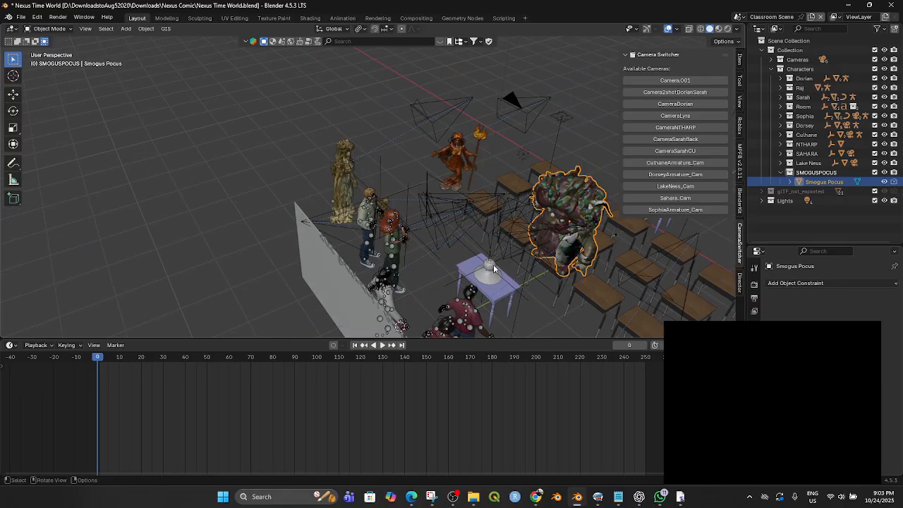
scroll(547, 269, down, 3)
middle_drag(541, 261, 540, 246)
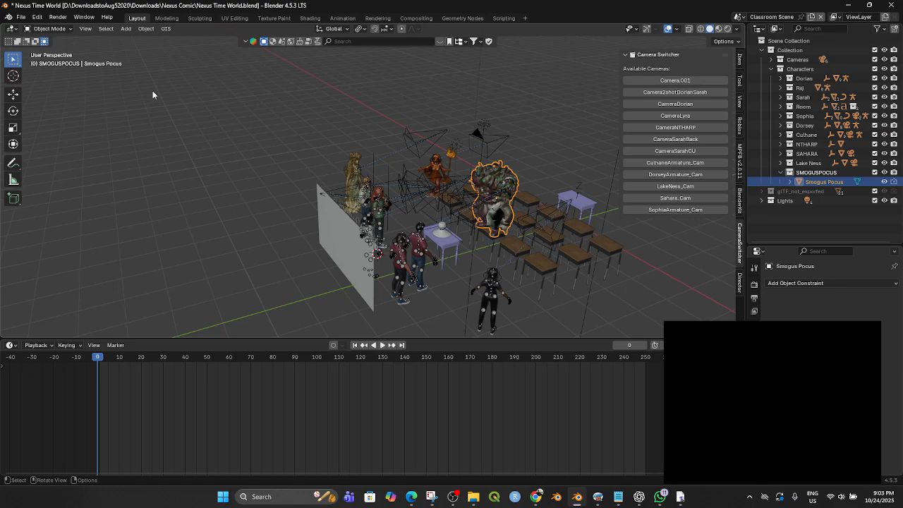
click(740, 284)
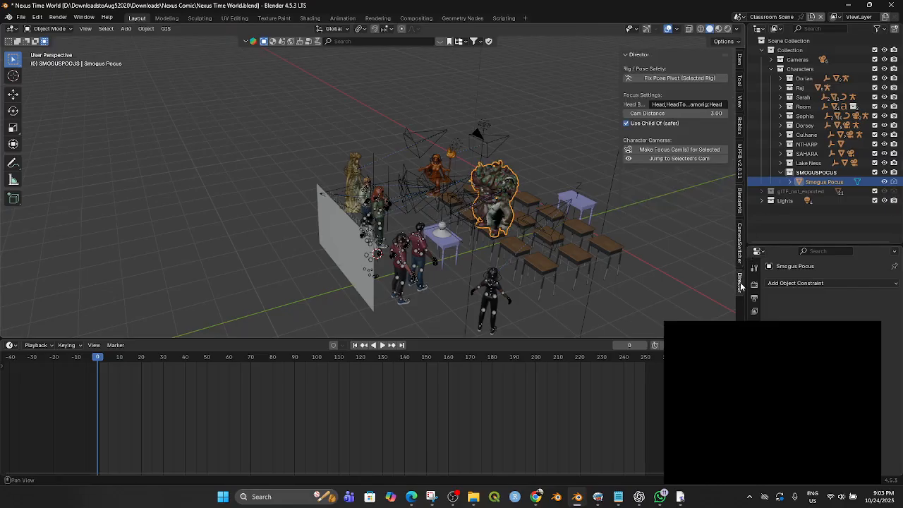
click(672, 150)
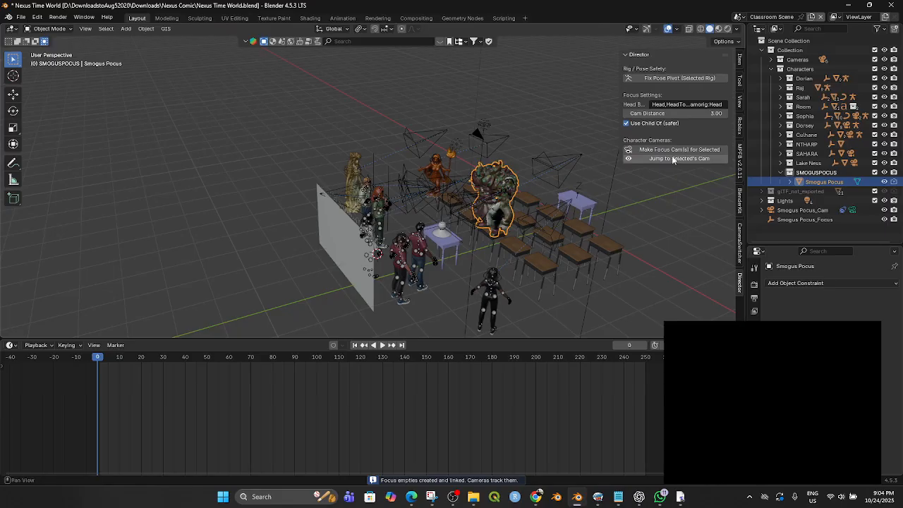
click(673, 159)
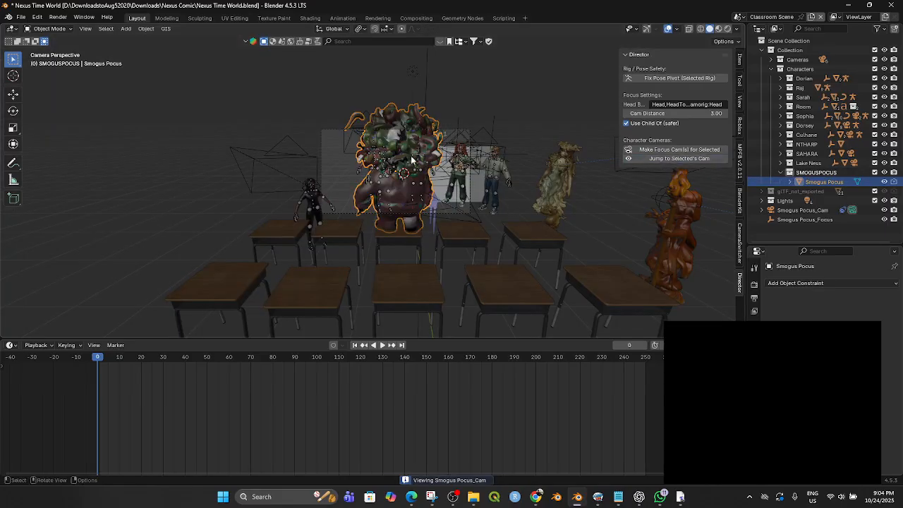
- Move Smogus Pocus_Cam and Smogus Pocus_Focus into the SMOGUSPOCUS collection
scroll(451, 201, down, 2)
middle_drag(452, 203, 544, 220)
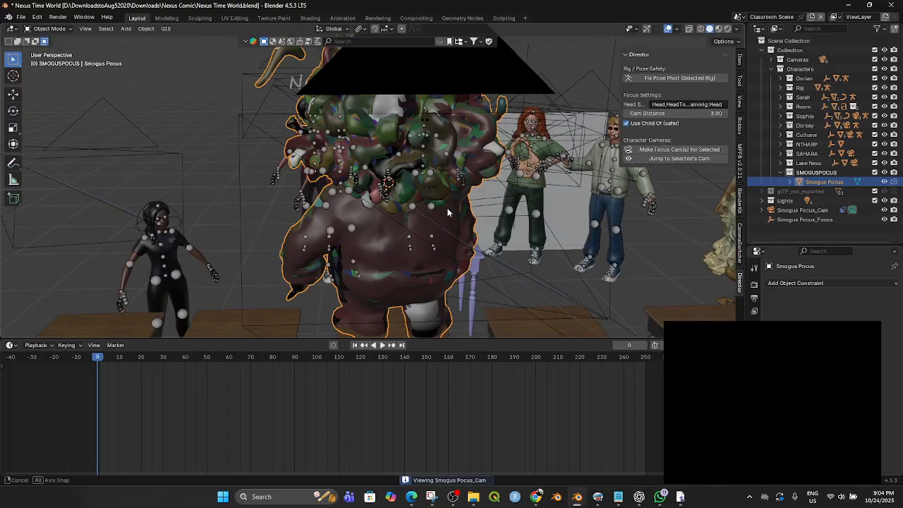
scroll(544, 220, down, 3)
scroll(544, 220, up, 3)
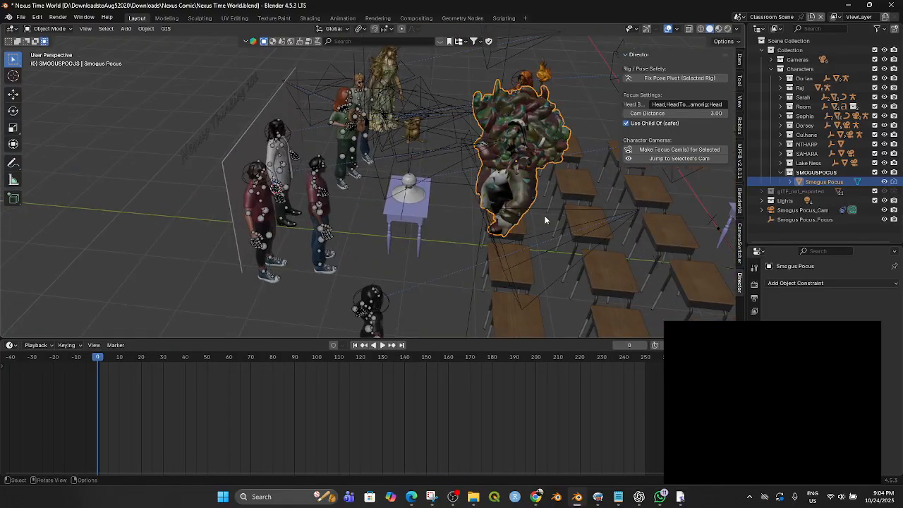
click(802, 210)
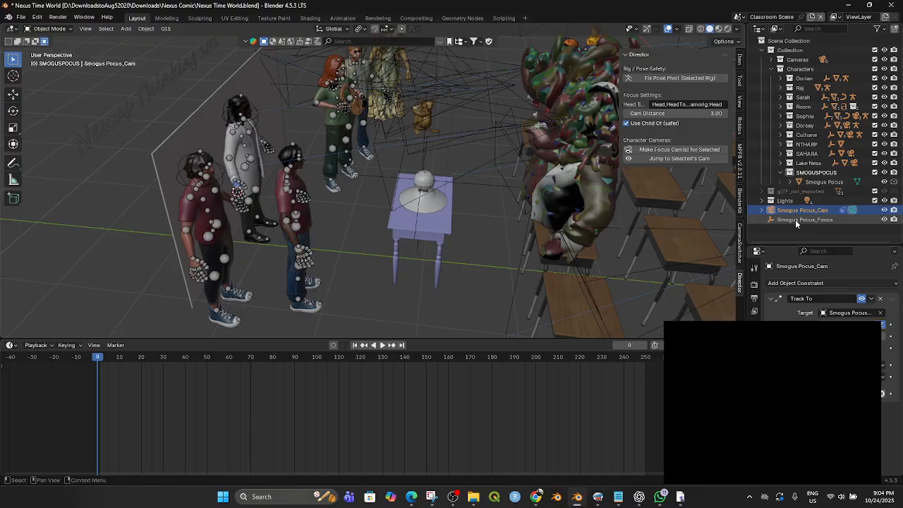
drag(808, 218, 813, 180)
click(824, 203)
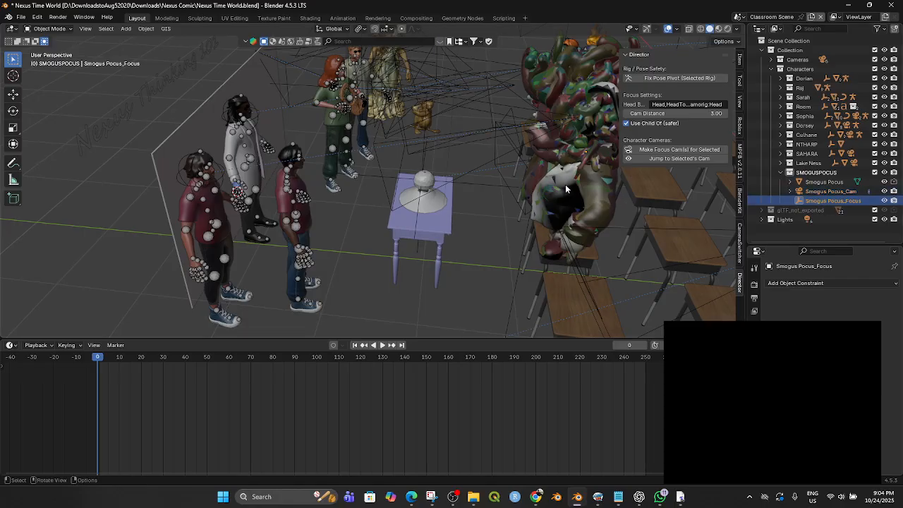
- Look through the active camera to check how it frames the Smogus Pocus figure
scroll(565, 189, down, 1)
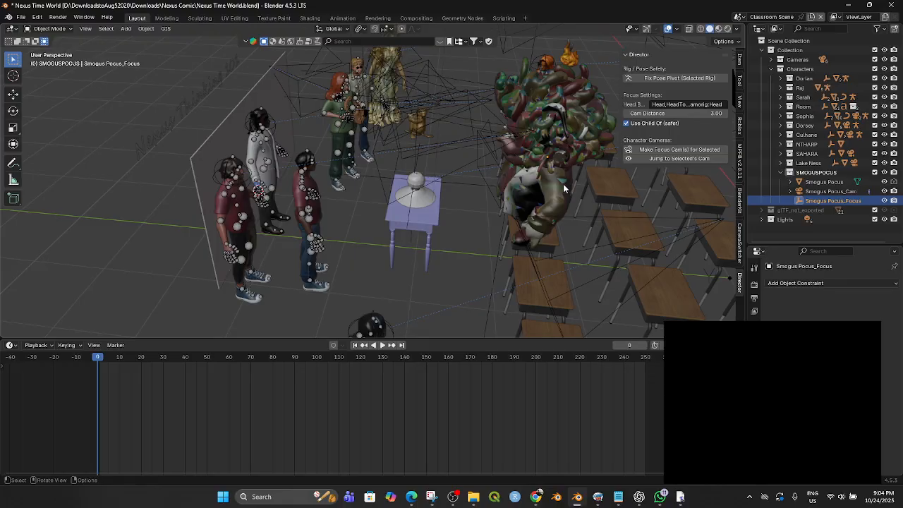
key(KP_0)
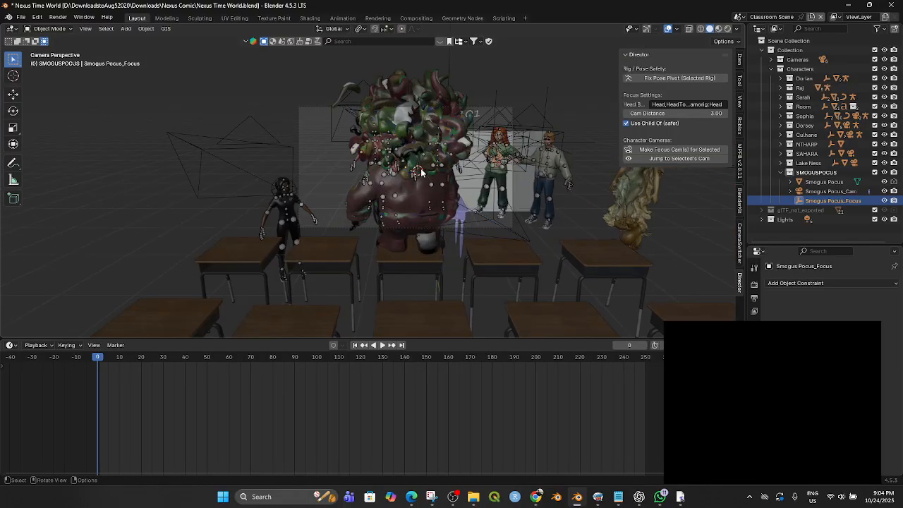
scroll(420, 182, up, 4)
scroll(413, 181, down, 2)
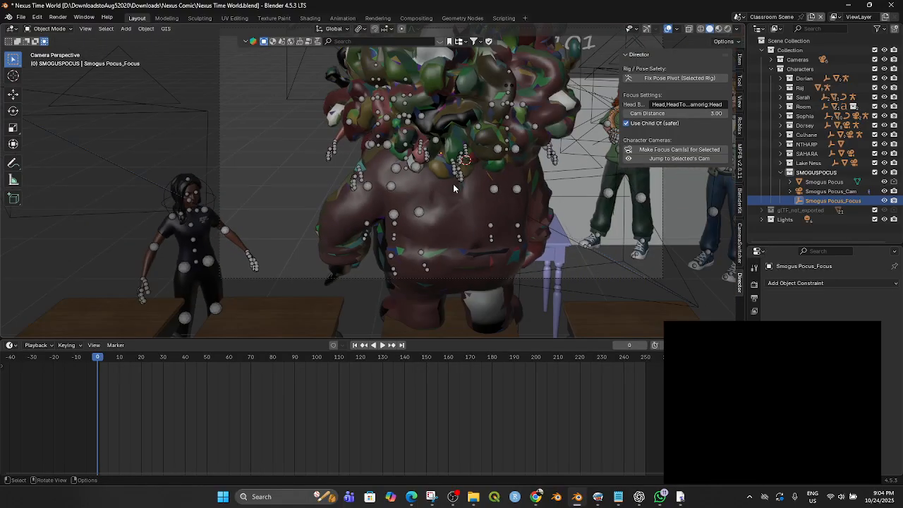
- Using wireframe shading, align Smogus Pocus_Cam to a view facing the front of the Smogus Pocus figure, and restore solid shading
click(701, 29)
mouse_move(466, 162)
middle_down()
mouse_move(543, 169)
mouse_move(613, 160)
mouse_move(523, 144)
mouse_move(551, 155)
mouse_move(549, 143)
middle_up()
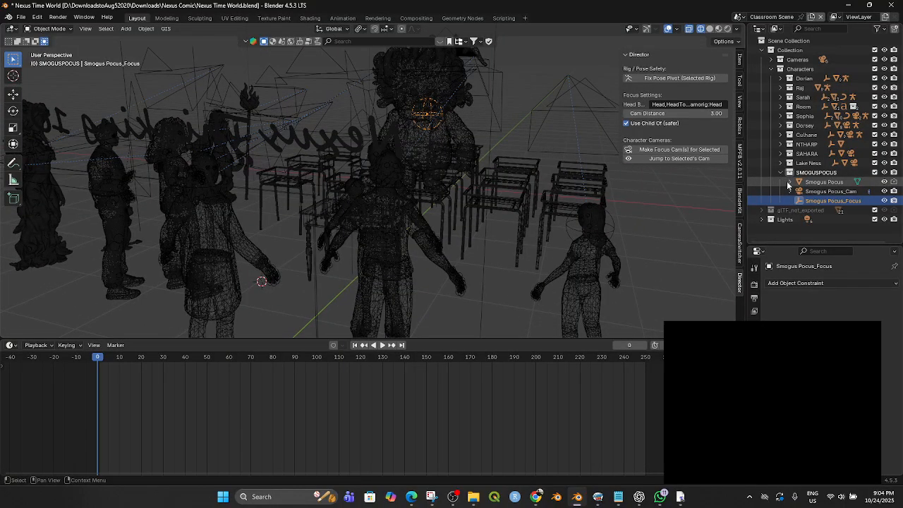
click(819, 192)
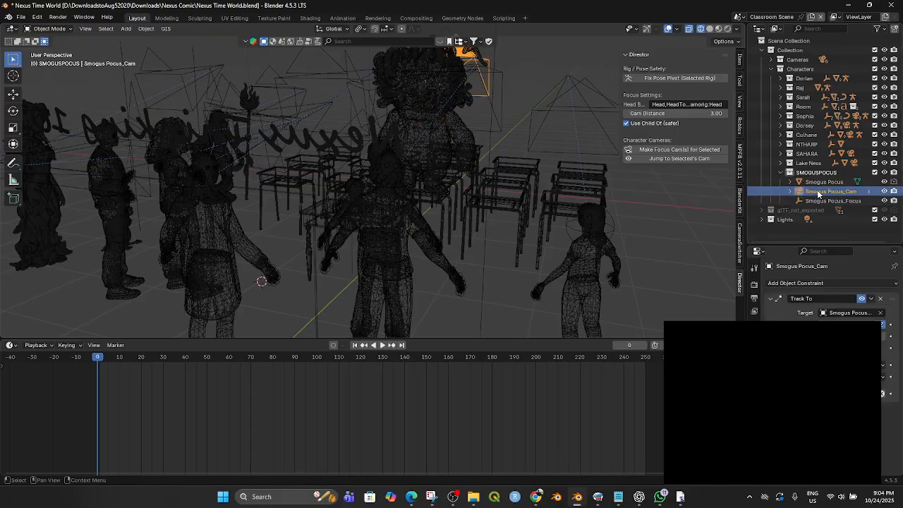
middle_drag(514, 127, 501, 165)
scroll(530, 179, up, 3)
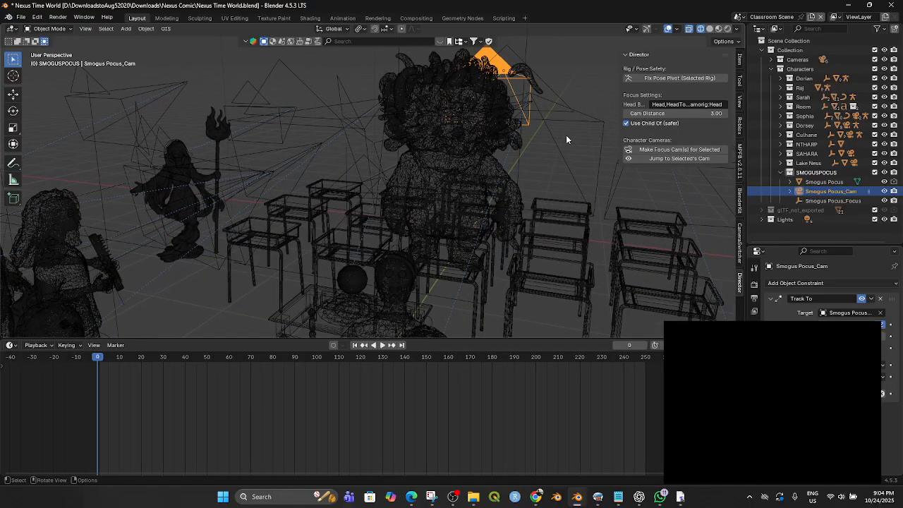
key(ctrl)
key(ctrl+KP_0)
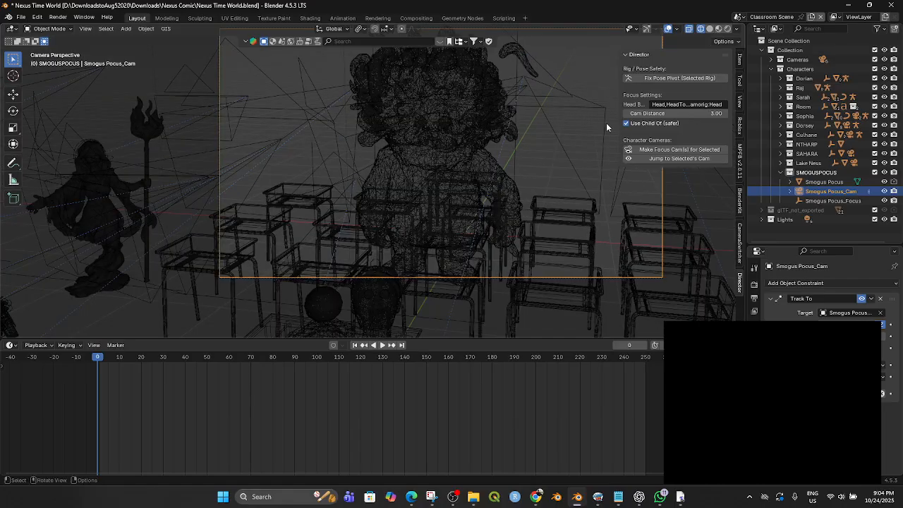
scroll(438, 130, down, 3)
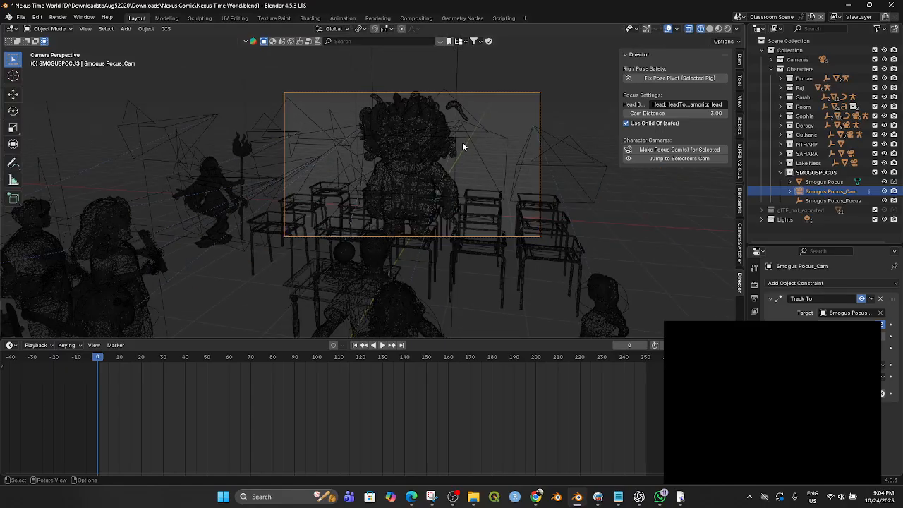
click(710, 29)
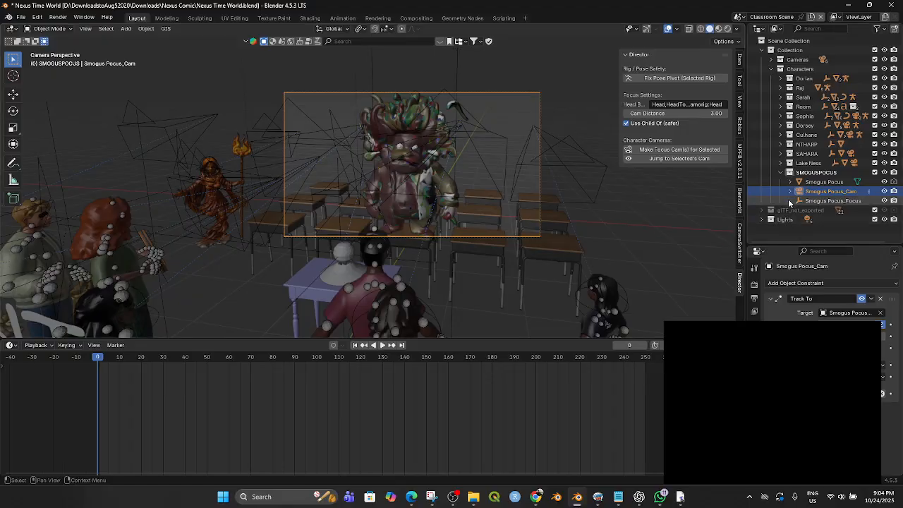
- Try to parent Smogus Pocus_Focus to the Smogus Pocus figure in wireframe shading
click(403, 171)
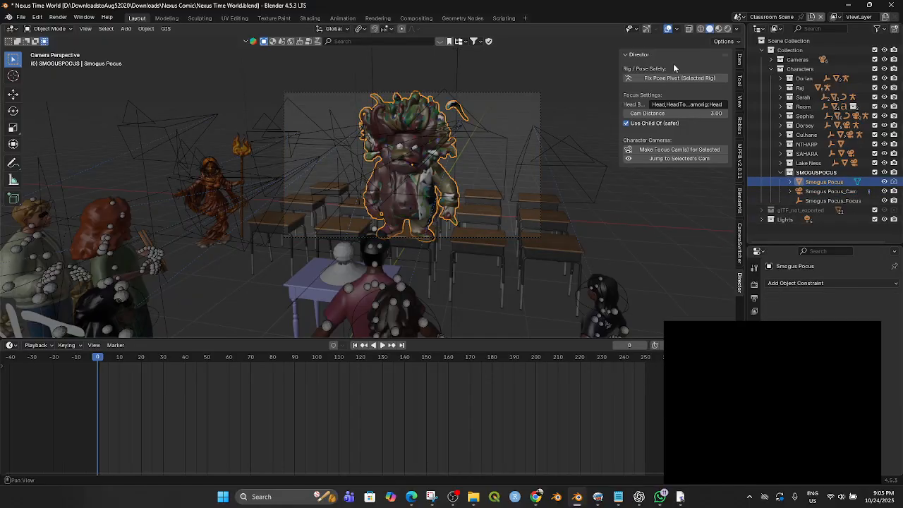
click(700, 29)
click(854, 201)
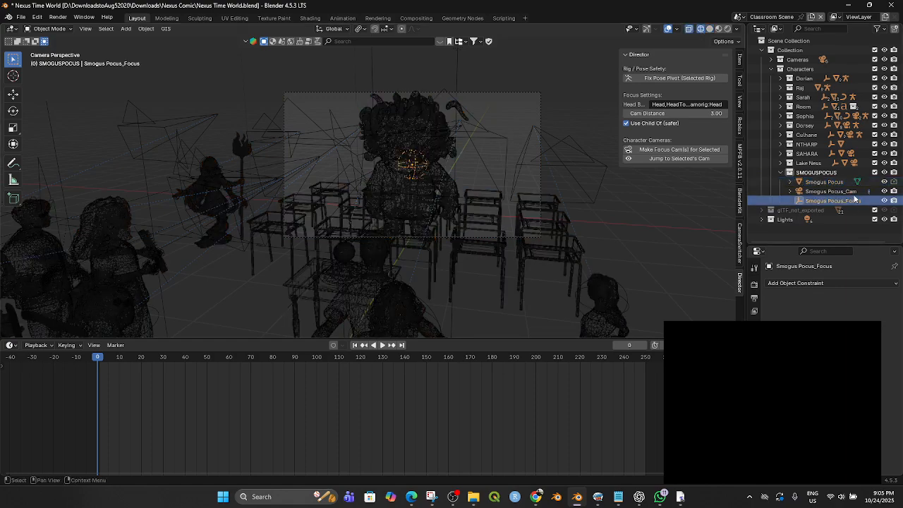
click(419, 144)
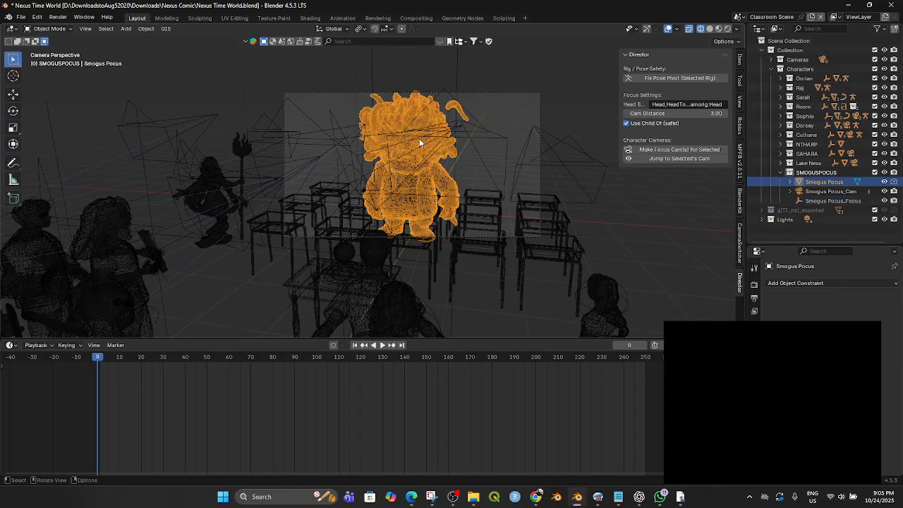
key(ctrl+p)
click(419, 88)
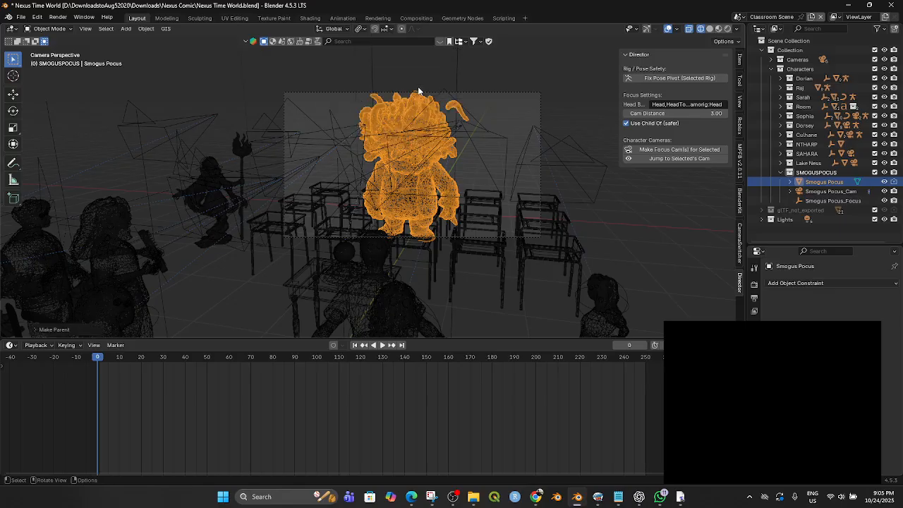
click(413, 116)
click(410, 115)
key(h)
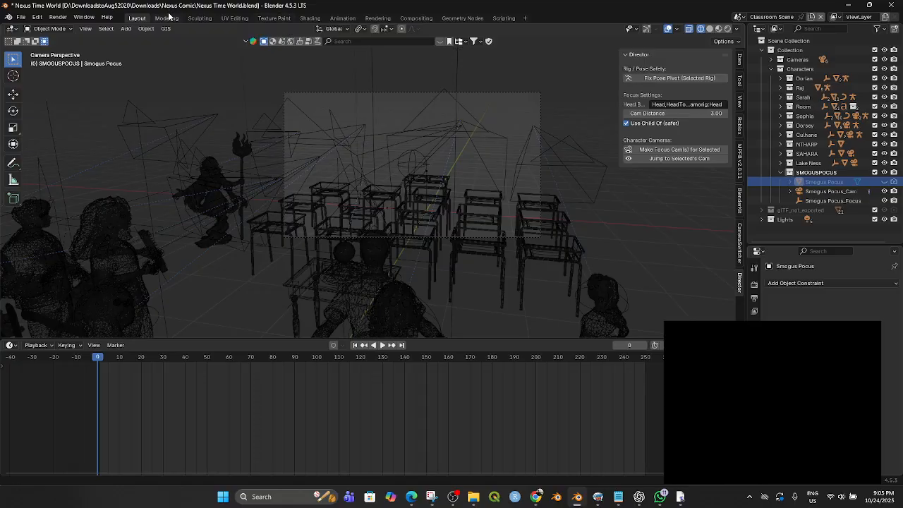
click(4, 5)
click(3, 5)
click(3, 5)
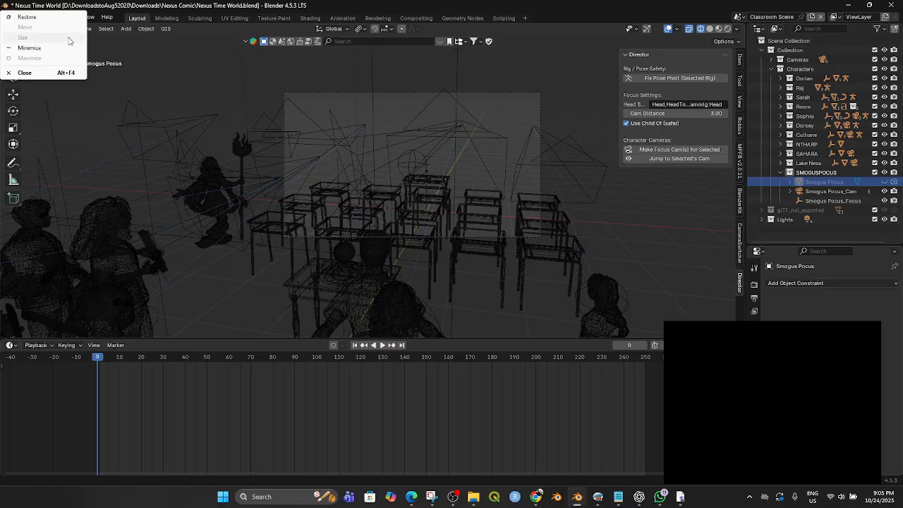
click(2, 4)
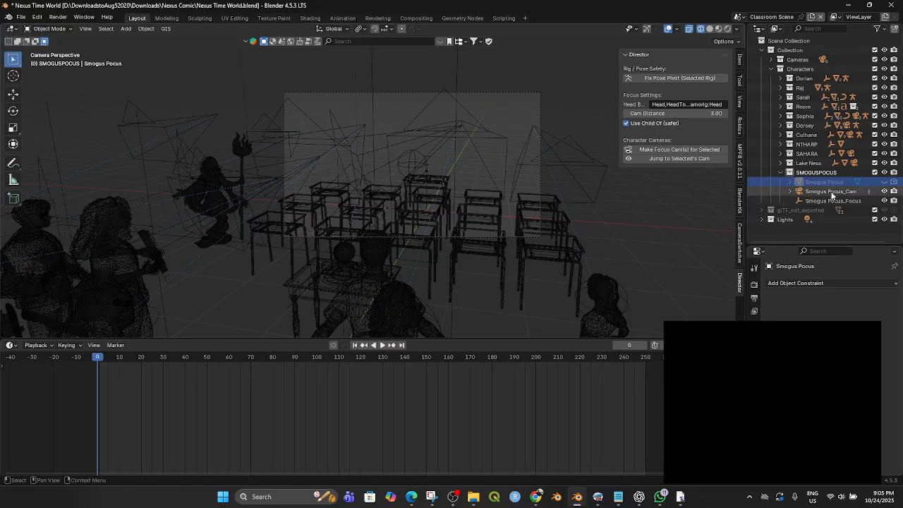
click(885, 182)
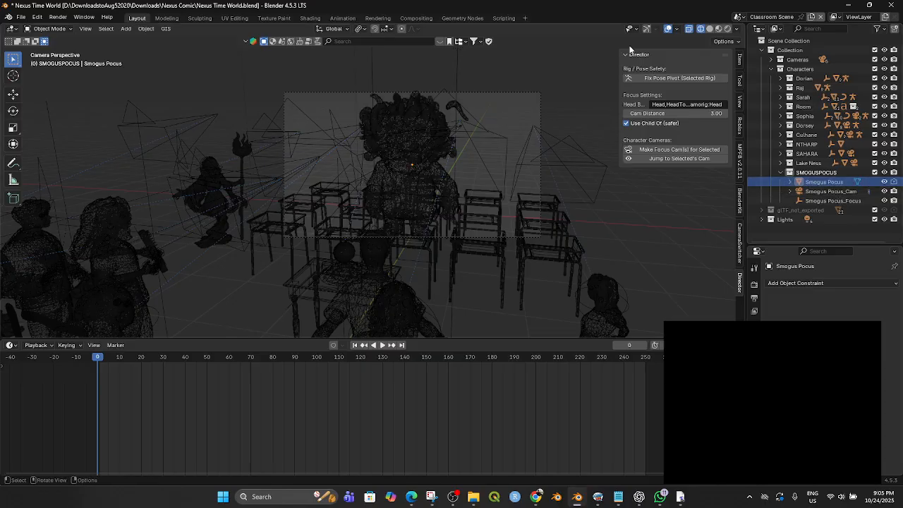
- Return to solid shading and try moving the Smogus Pocus figure within the camera view, cancelling the move
click(710, 29)
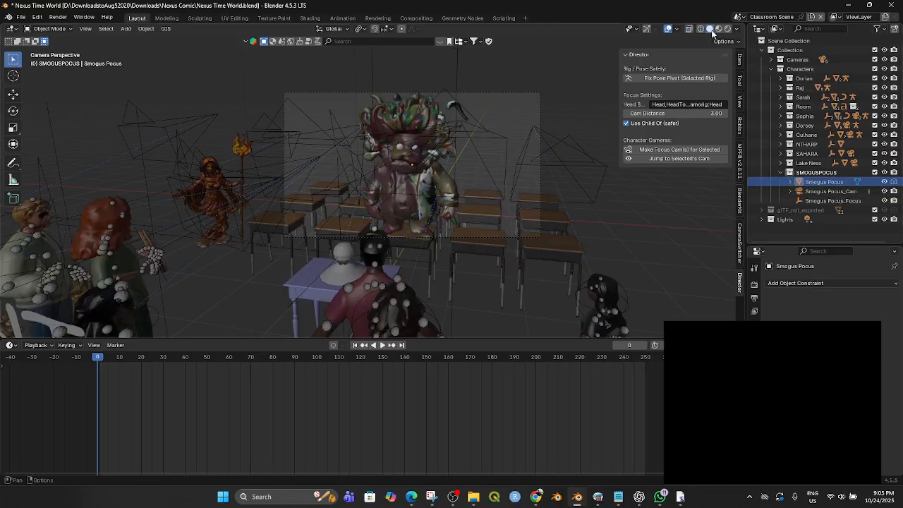
click(417, 125)
click(481, 95)
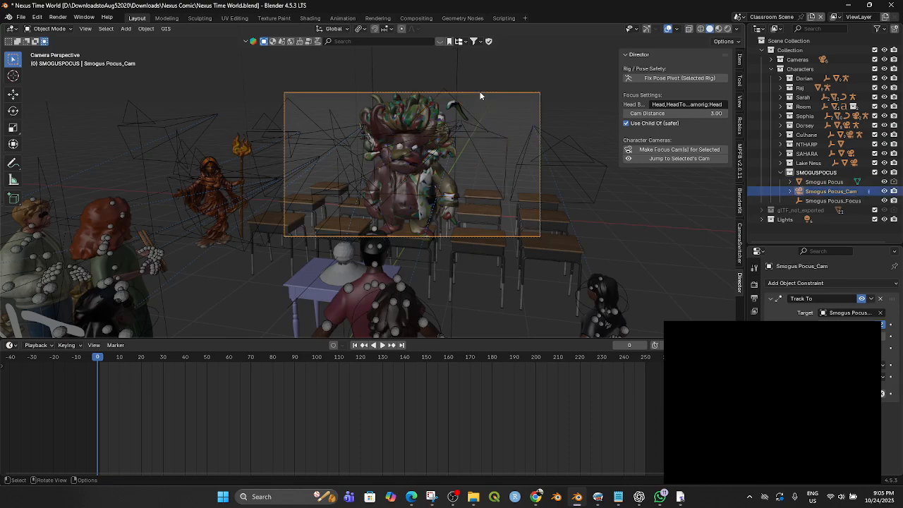
click(414, 122)
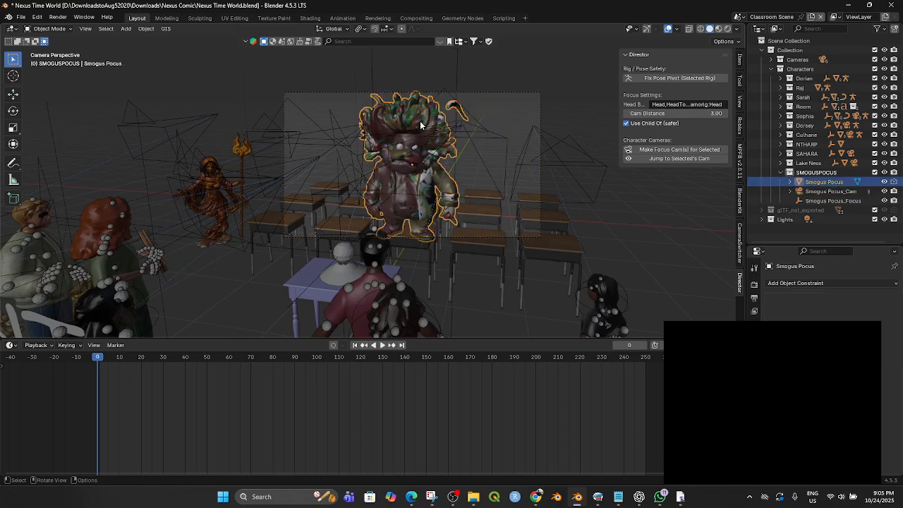
key(g)
right_click(447, 132)
click(511, 96)
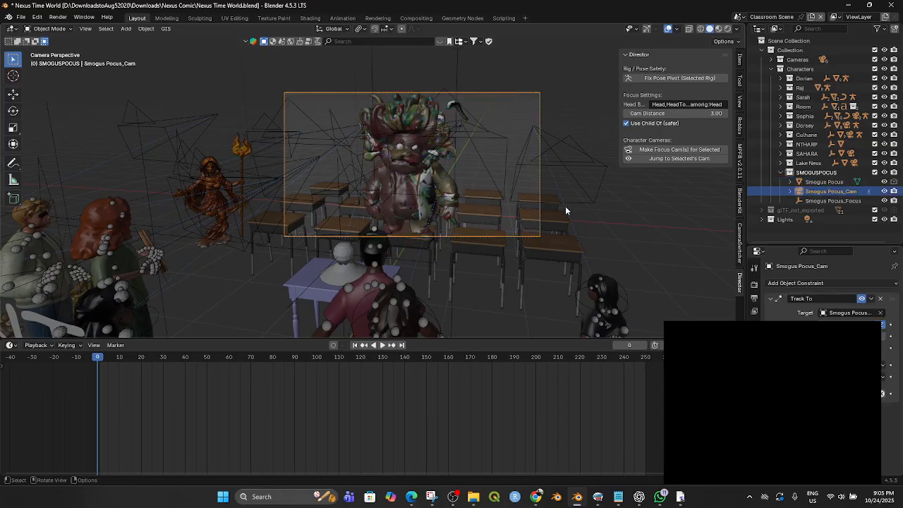
- Move Smogus Pocus_Focus slightly in the camera view to re-aim the tracking camera, and show the scene in wireframe
scroll(567, 214, up, 2)
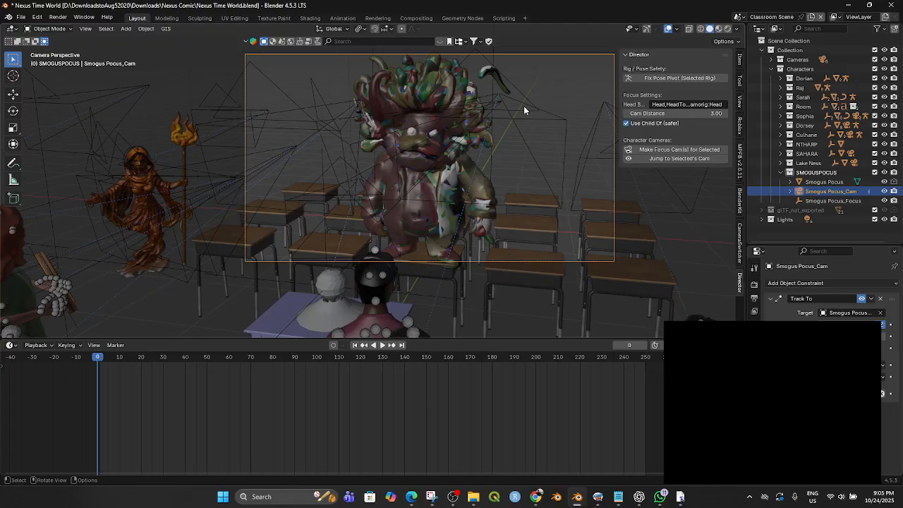
click(833, 200)
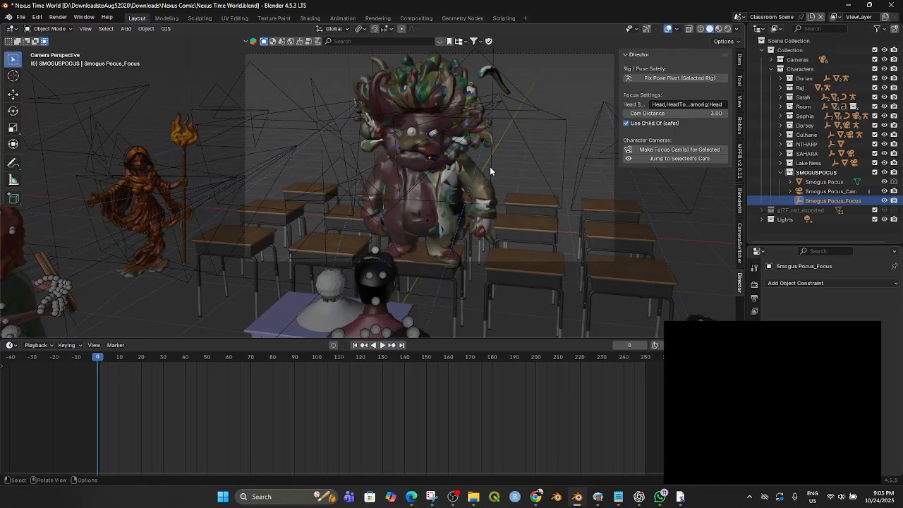
key(g)
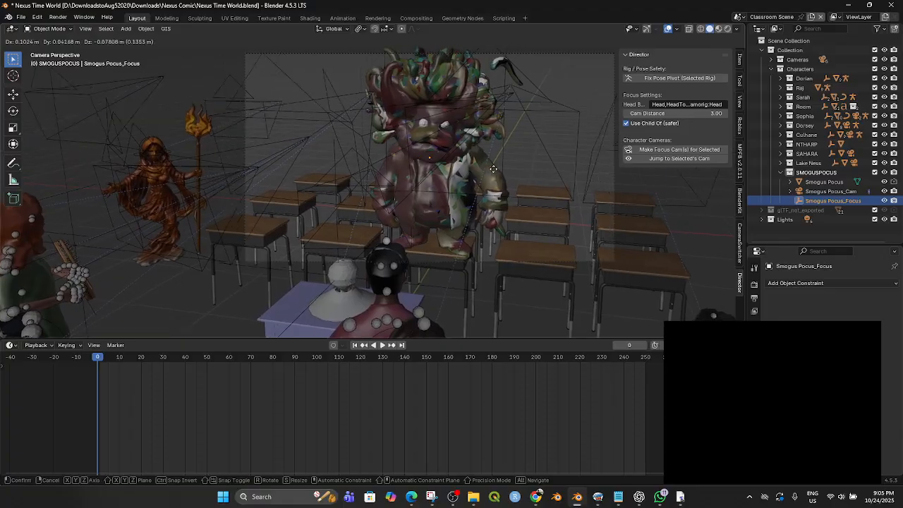
click(494, 173)
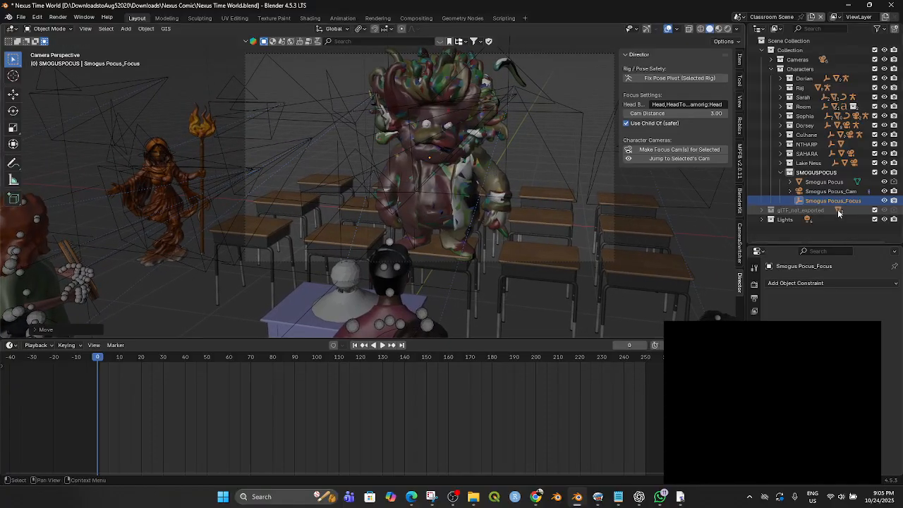
click(701, 29)
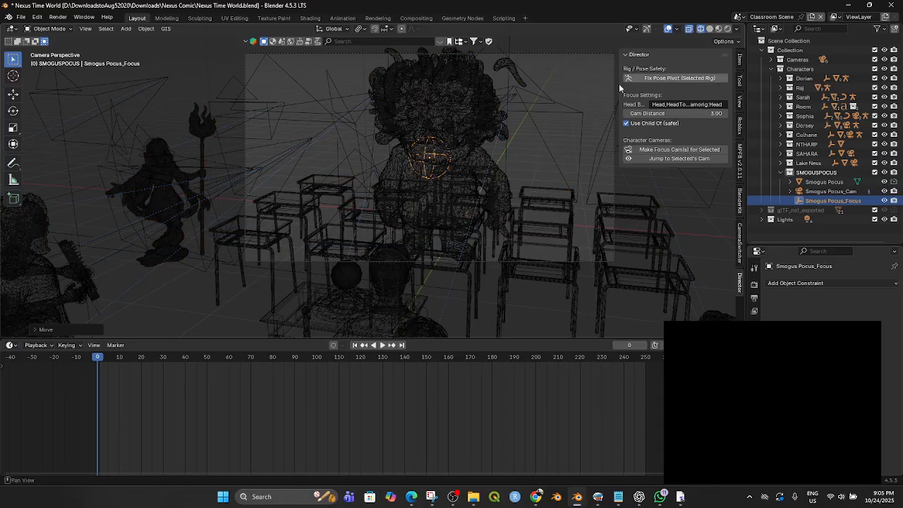
- Parent Smogus Pocus_Focus to the Smogus Pocus figure with the Object option
shift+click(453, 108)
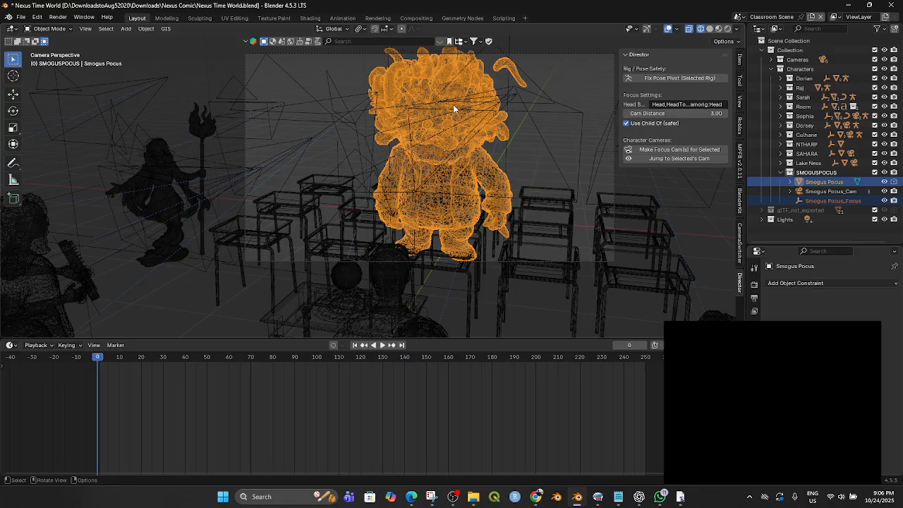
key(ctrl+p)
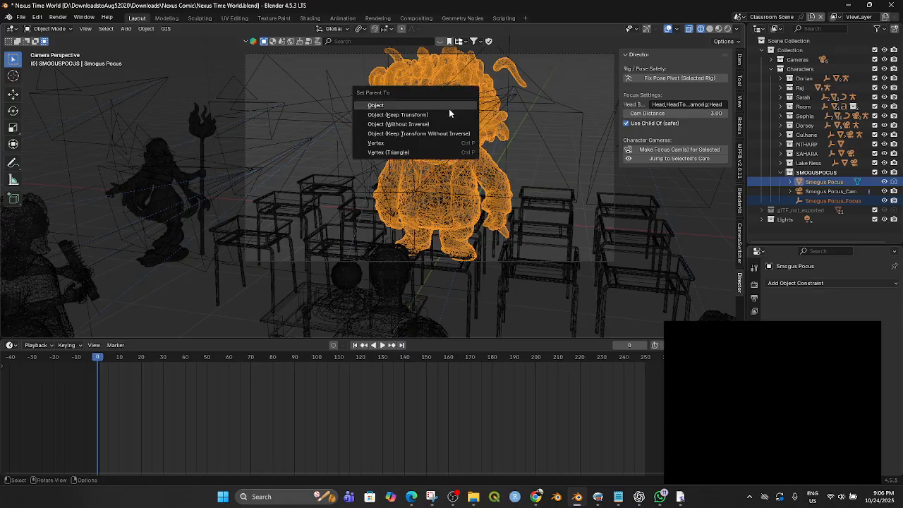
click(422, 105)
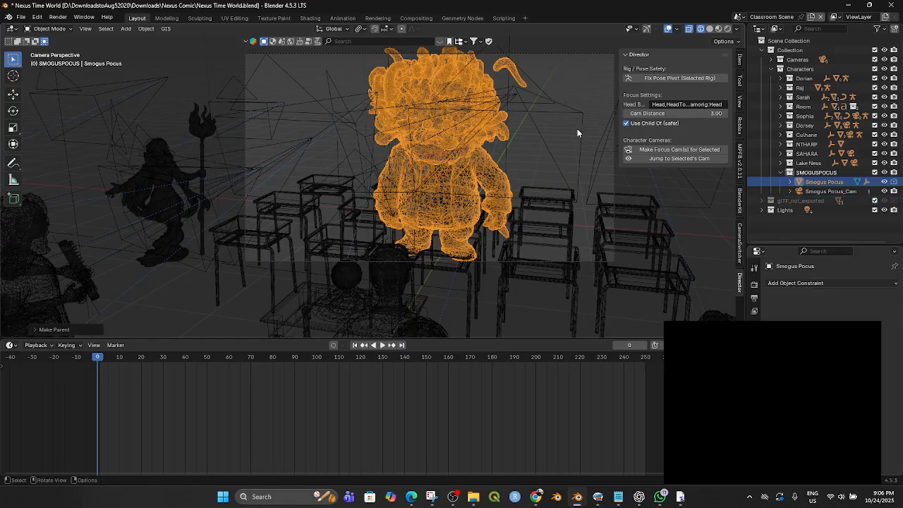
- Move Smogus Pocus_Cam slightly to adjust its framing of the Smogus Pocus figure
click(805, 192)
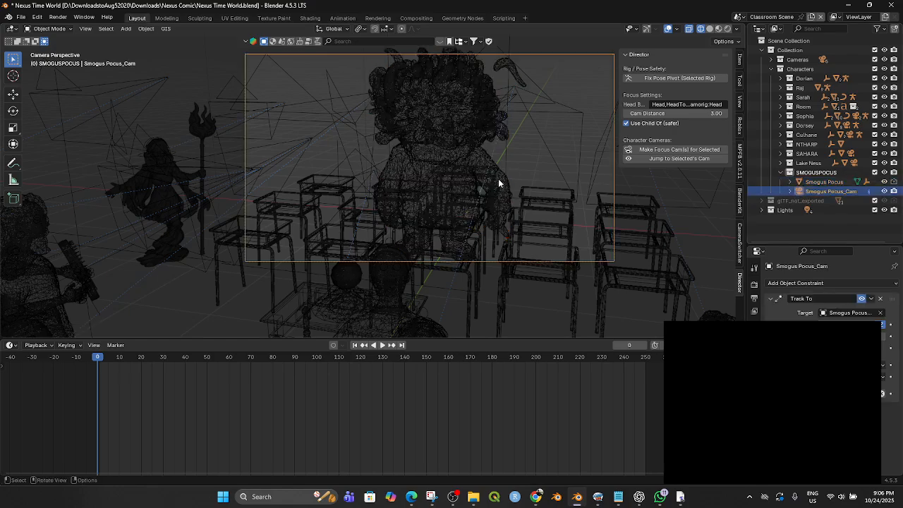
key(g)
click(449, 172)
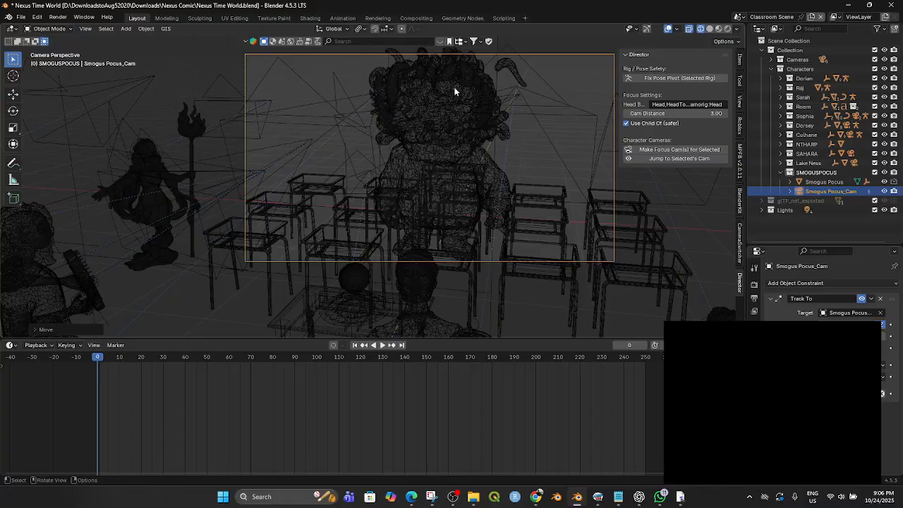
- Try moving the Smogus Pocus figure to test whether its camera follows, and cancel the move
click(455, 94)
key(g)
right_click(447, 107)
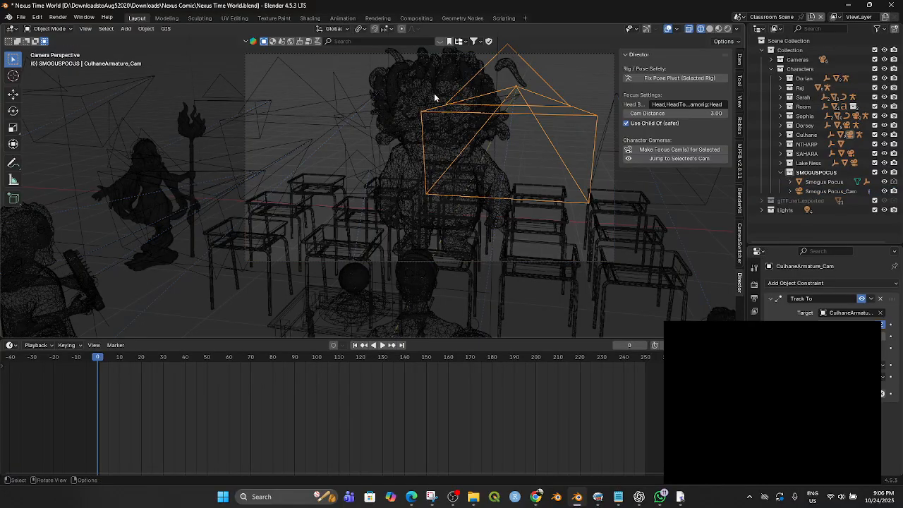
click(425, 90)
key(g)
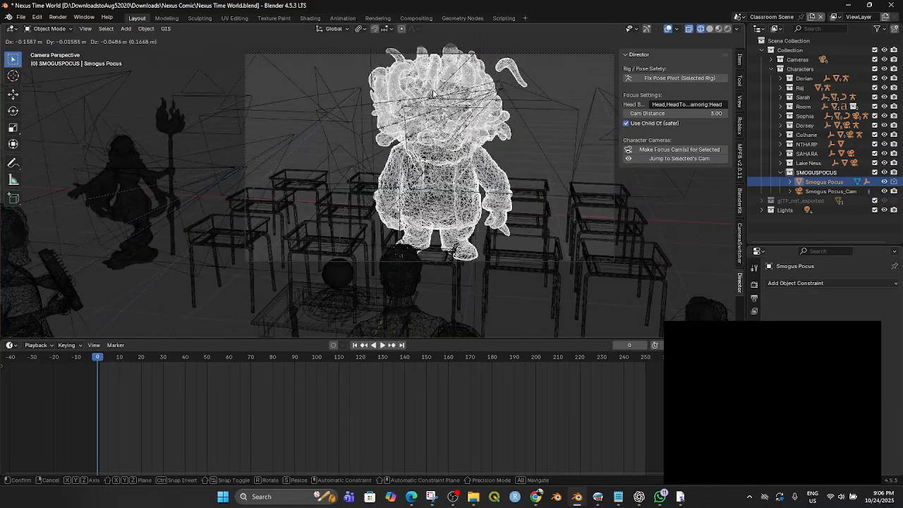
right_click(597, 62)
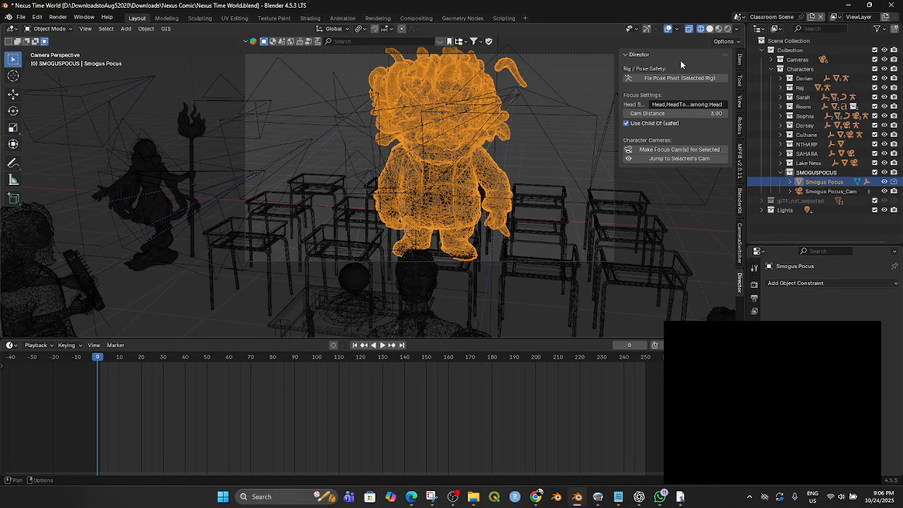
- Restore solid shading and use Camera Switcher to view the scene through CulhaneArmature_Cam and Smogus Pocus_Cam
click(710, 29)
middle_drag(518, 170, 491, 187)
scroll(493, 190, down, 6)
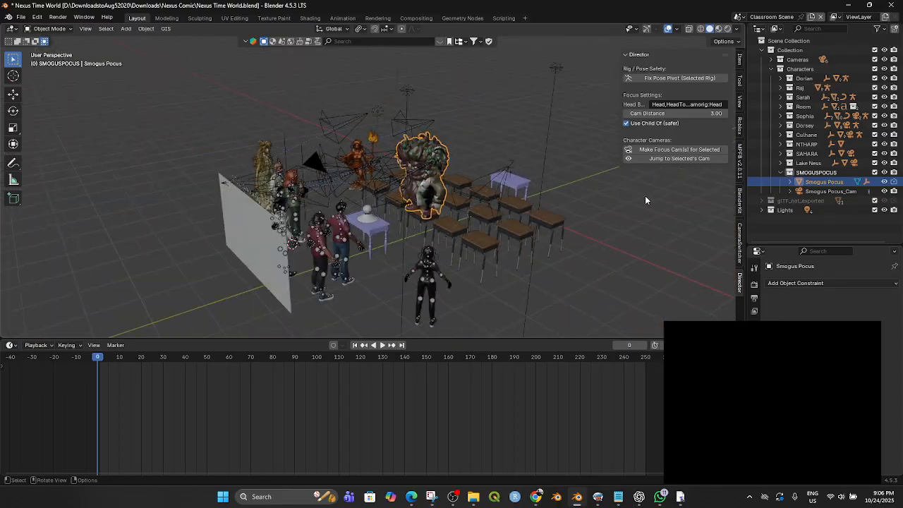
click(741, 254)
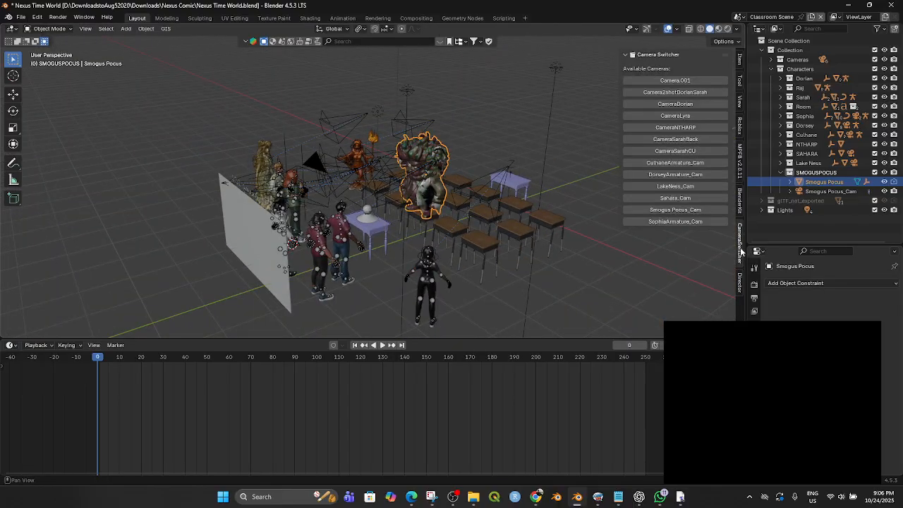
click(672, 163)
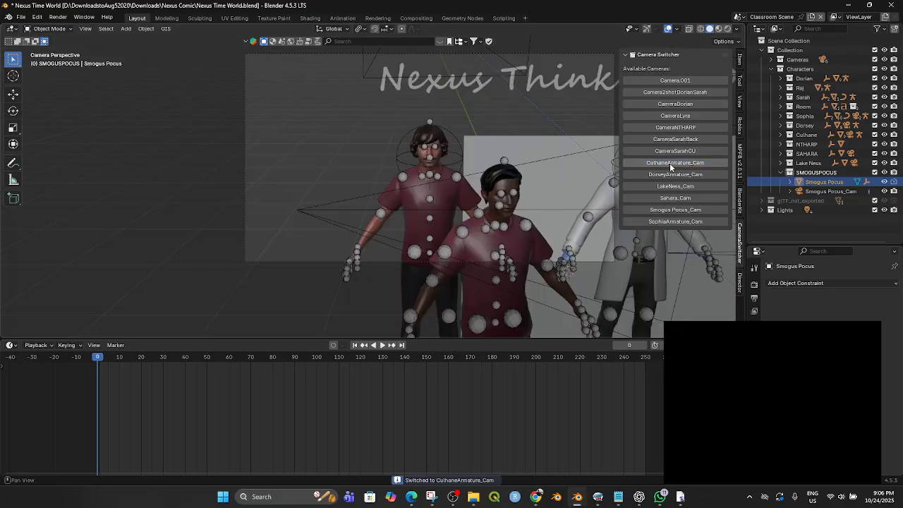
click(672, 210)
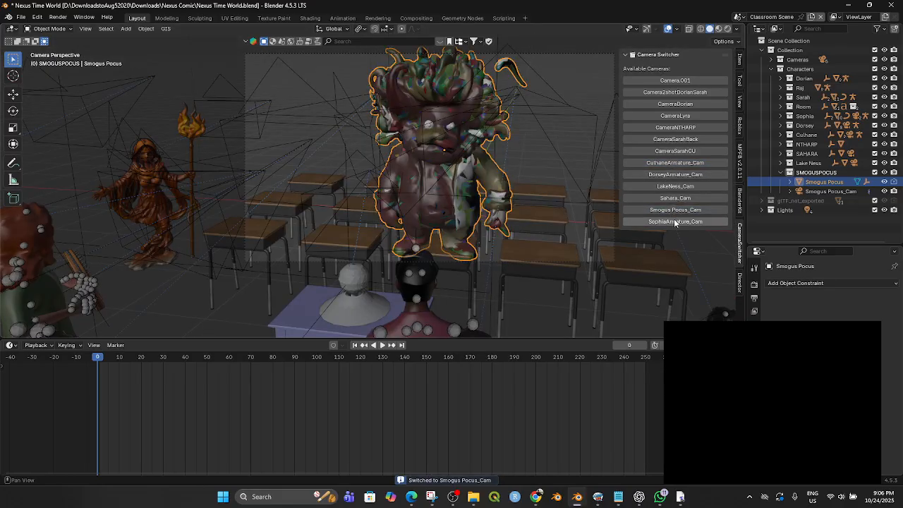
- Check further cameras with Camera Switcher, including CulhaneArmature_Cam, CameraSarahBack, CameraLyra and CameraNTHARP, ending on CameraDorian
click(673, 221)
click(684, 152)
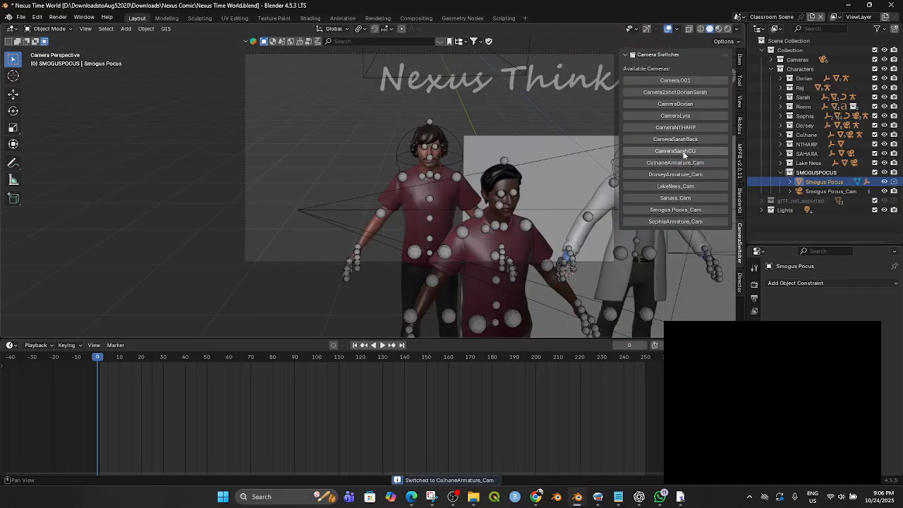
click(679, 140)
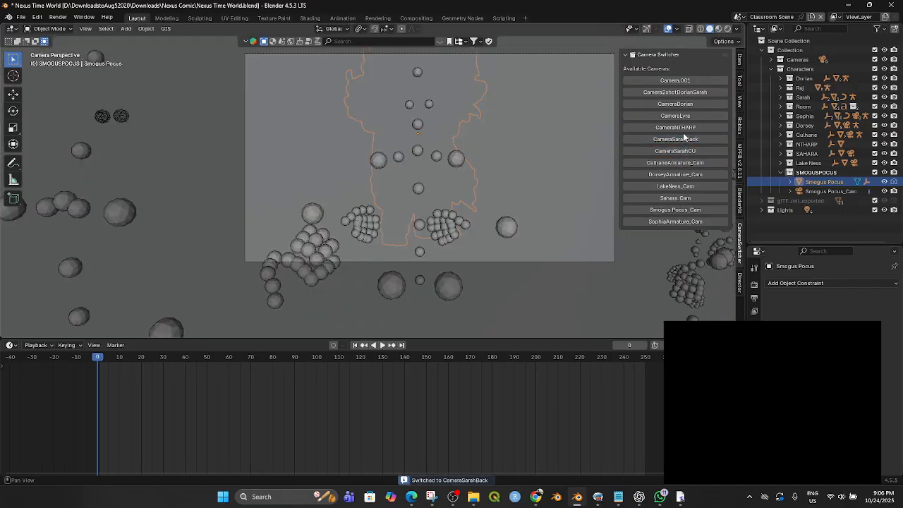
click(679, 117)
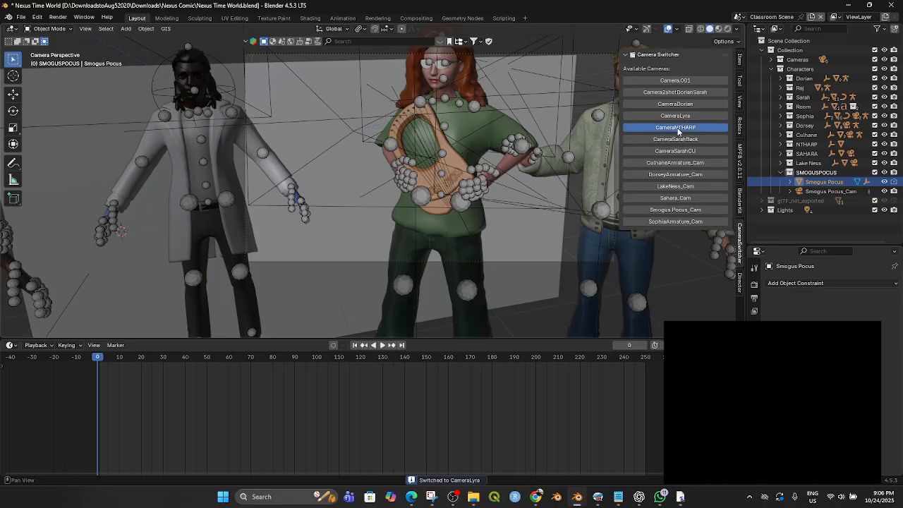
click(678, 127)
click(678, 107)
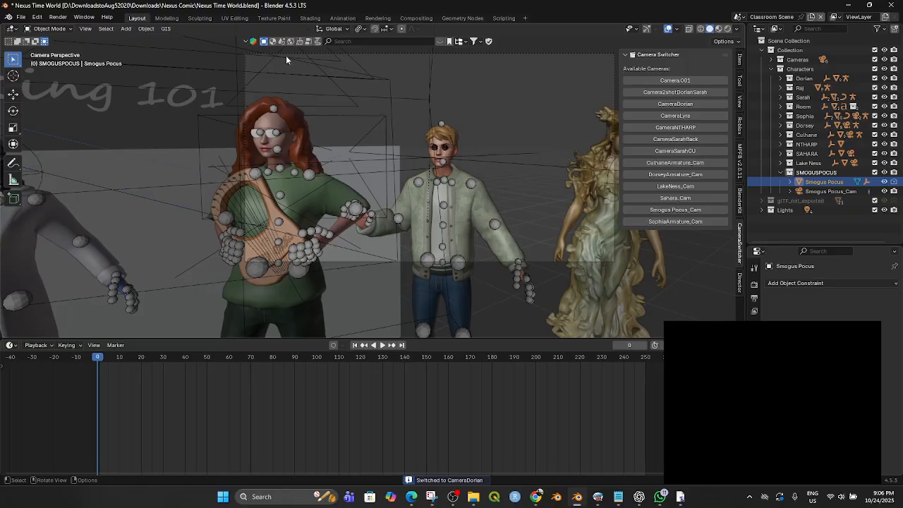
- Save the Nexus Time World.blend file and switch to OBS
click(22, 17)
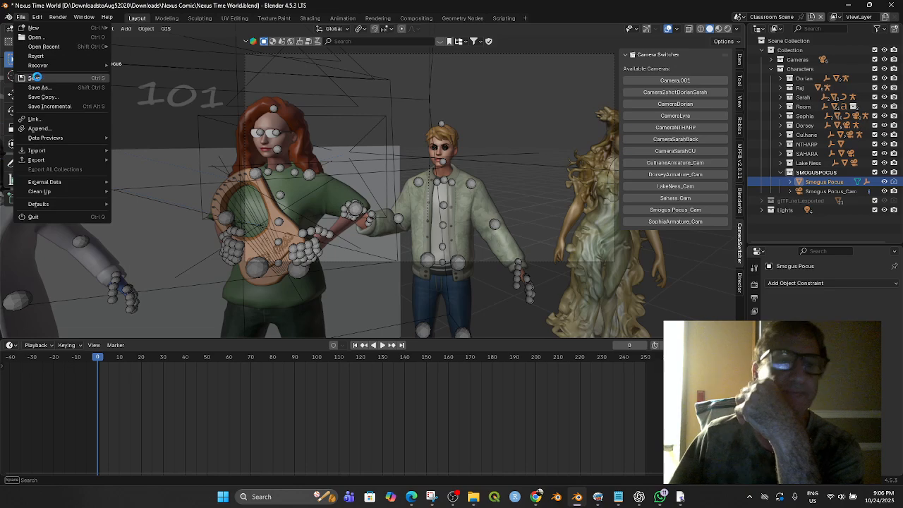
key(ctrl+s)
click(453, 497)
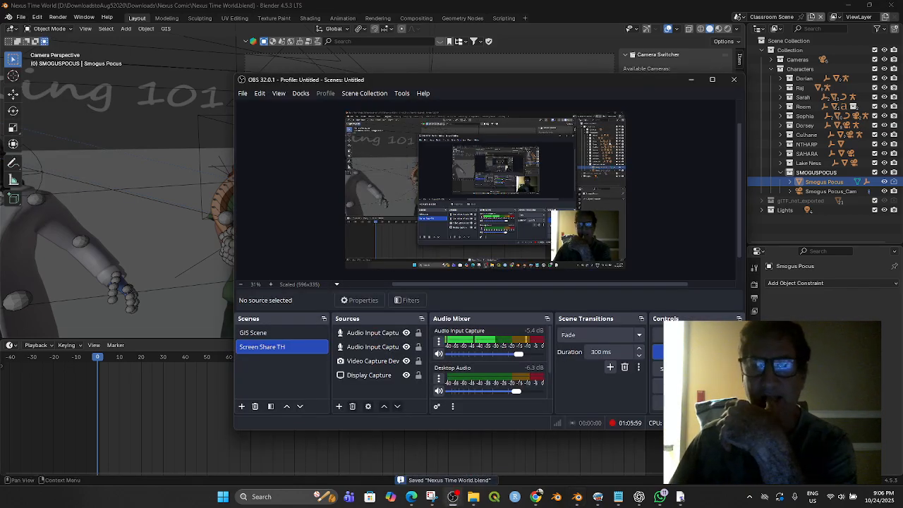